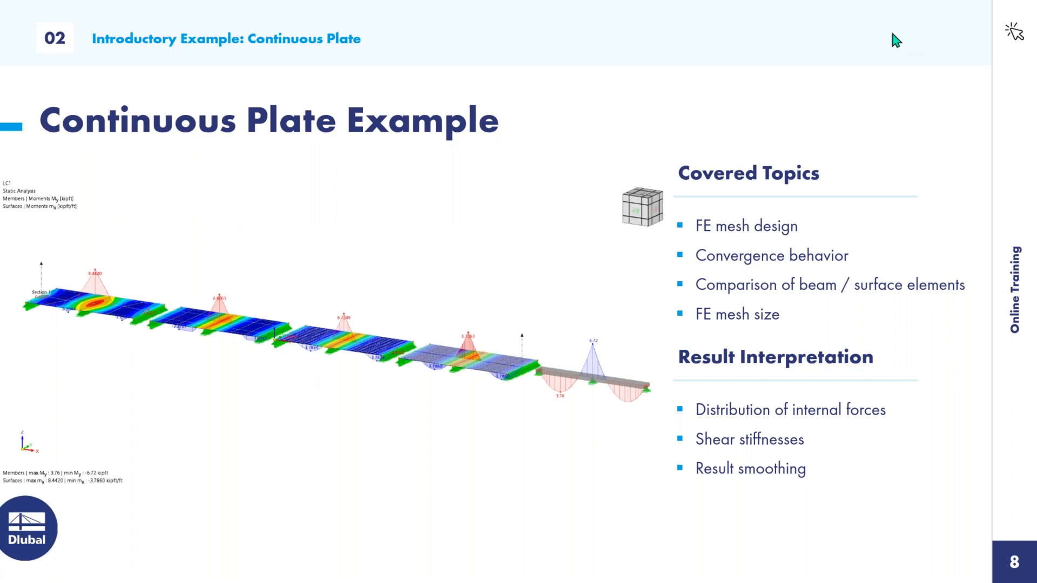
Bring up the taskbar over the 'Continuous Plate Example' slideshow.
key(super)
Switch to the RFEM window showing the 01_Continous Plate Example.rf6 model.
click(390, 572)
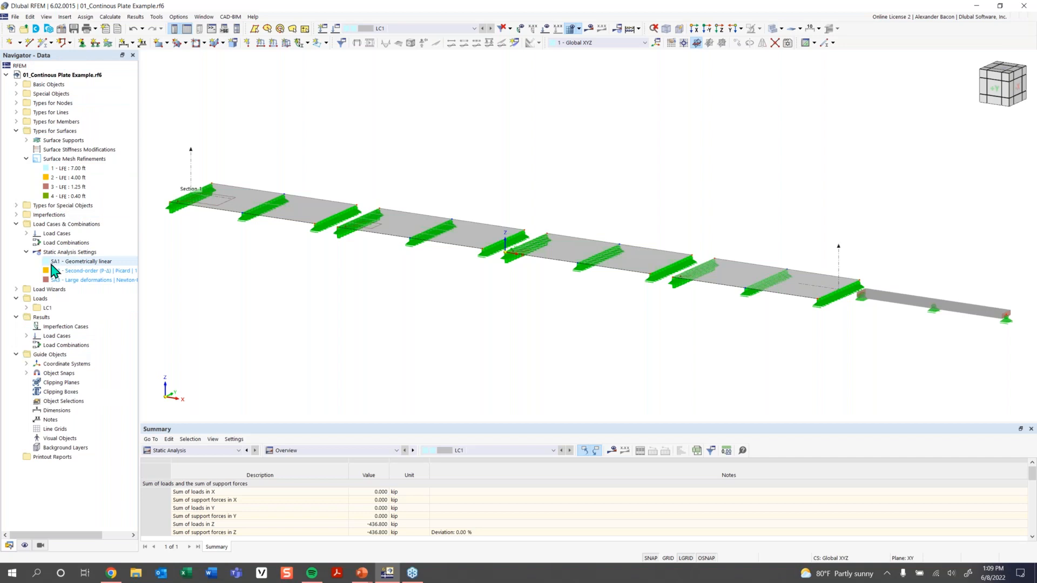
Collapse Types for Surfaces and Load Cases & Combinations, then toggle Basic Objects open.
click(17, 131)
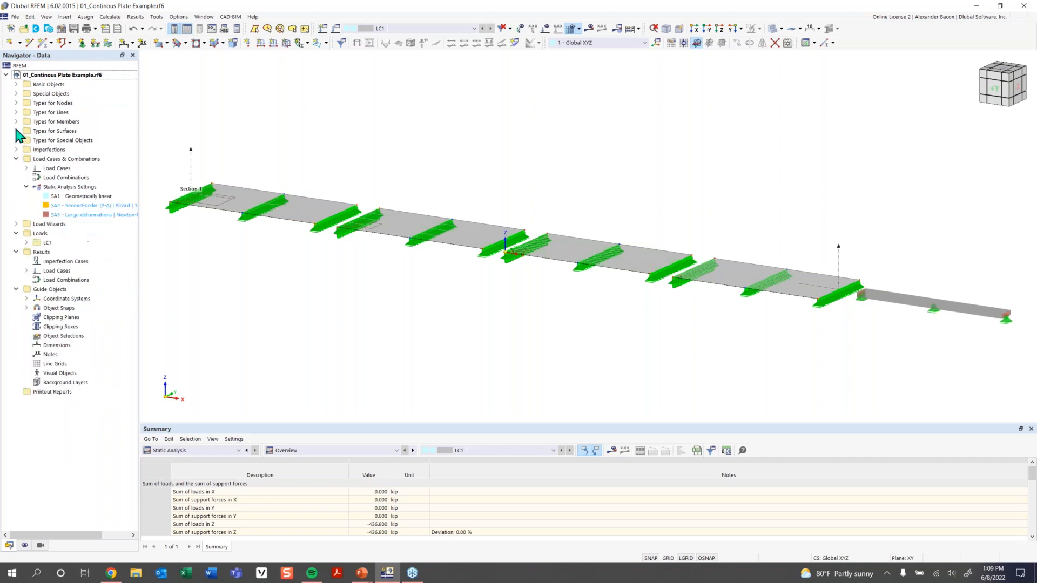
click(17, 159)
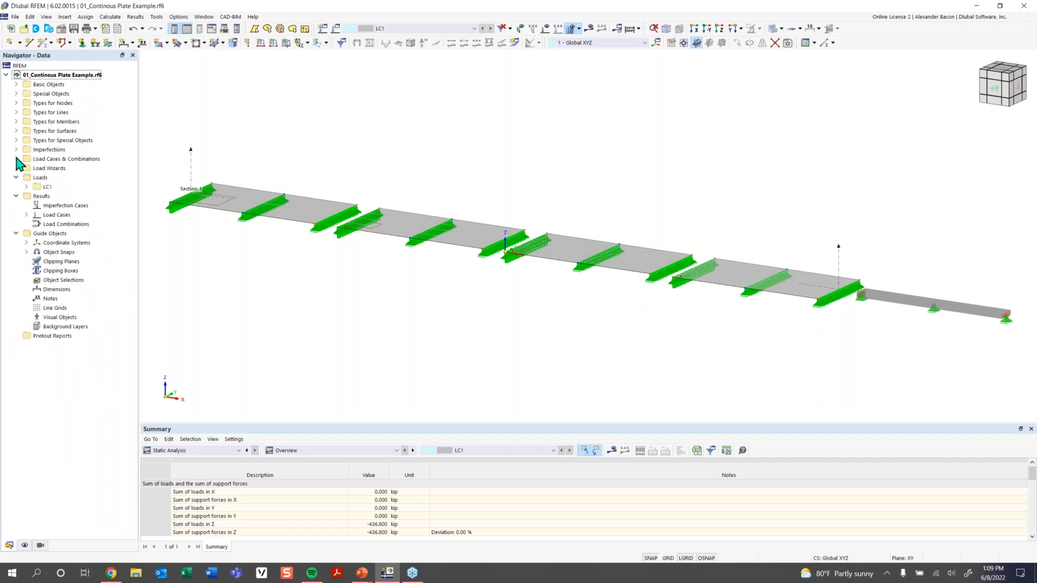
click(16, 85)
click(16, 85)
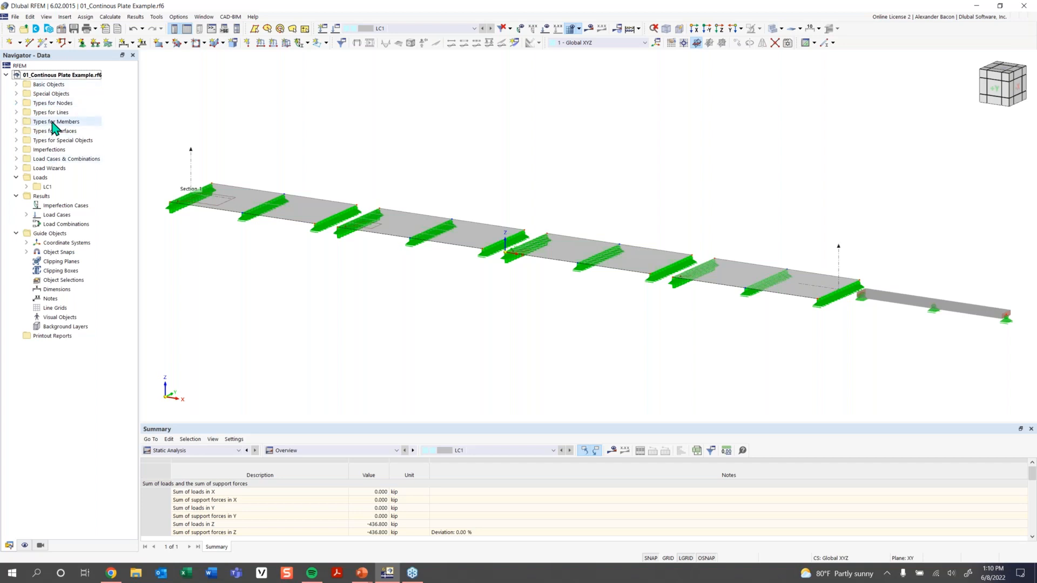
click(16, 84)
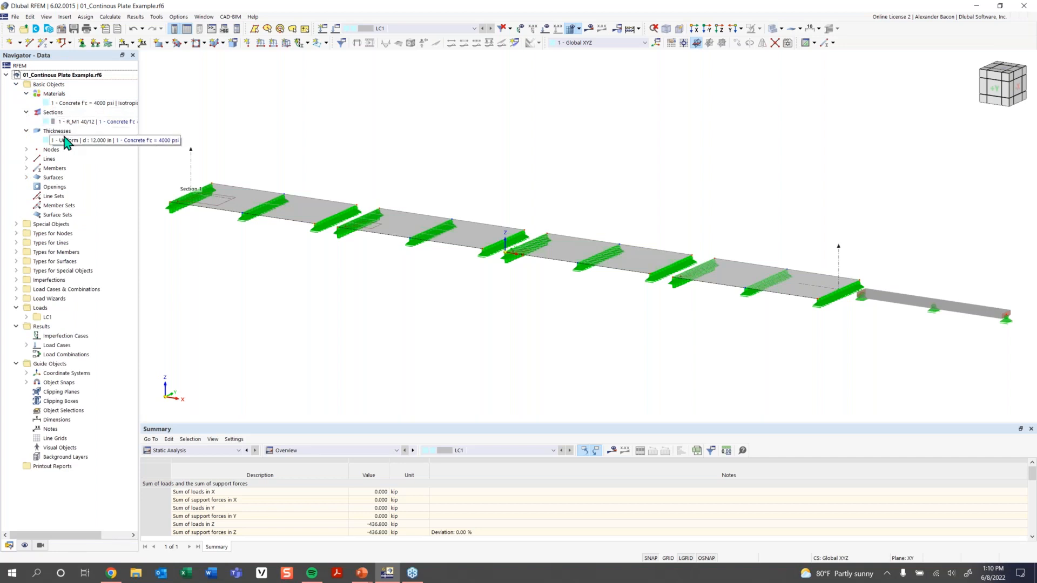
List the model's nodes and locate nodes 6 and 7 in the view.
click(26, 150)
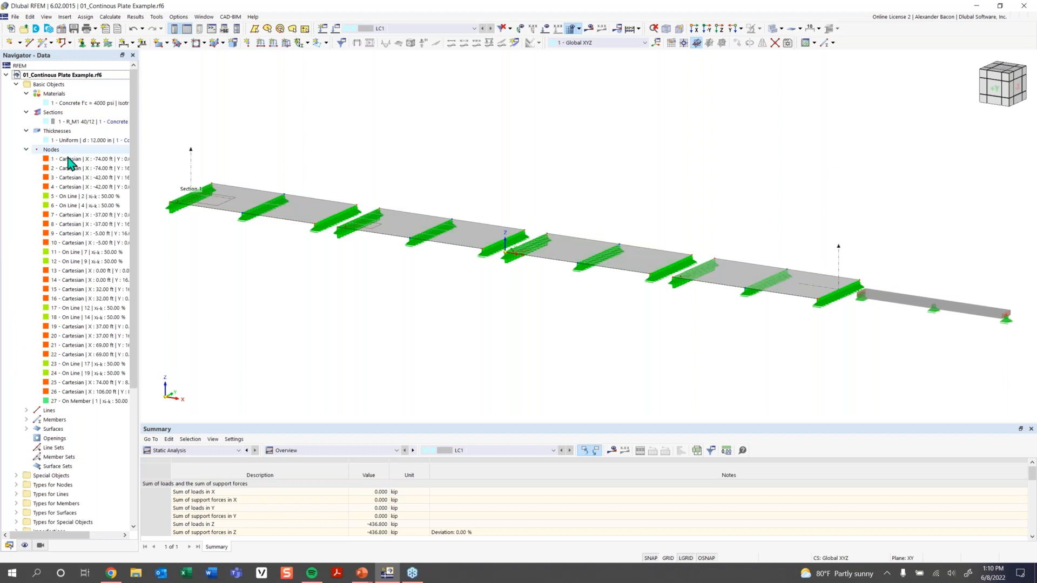
click(81, 206)
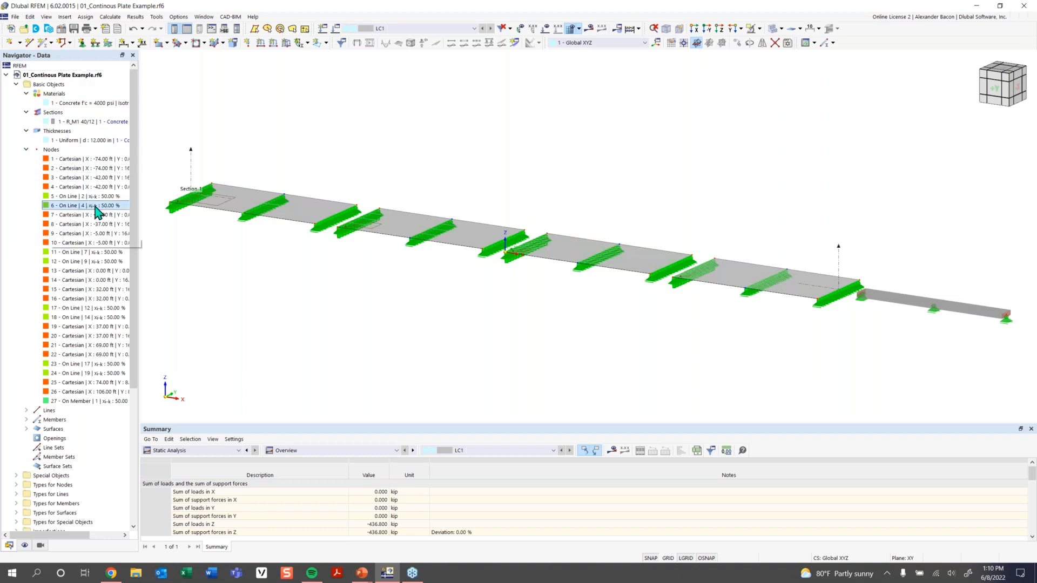
click(71, 215)
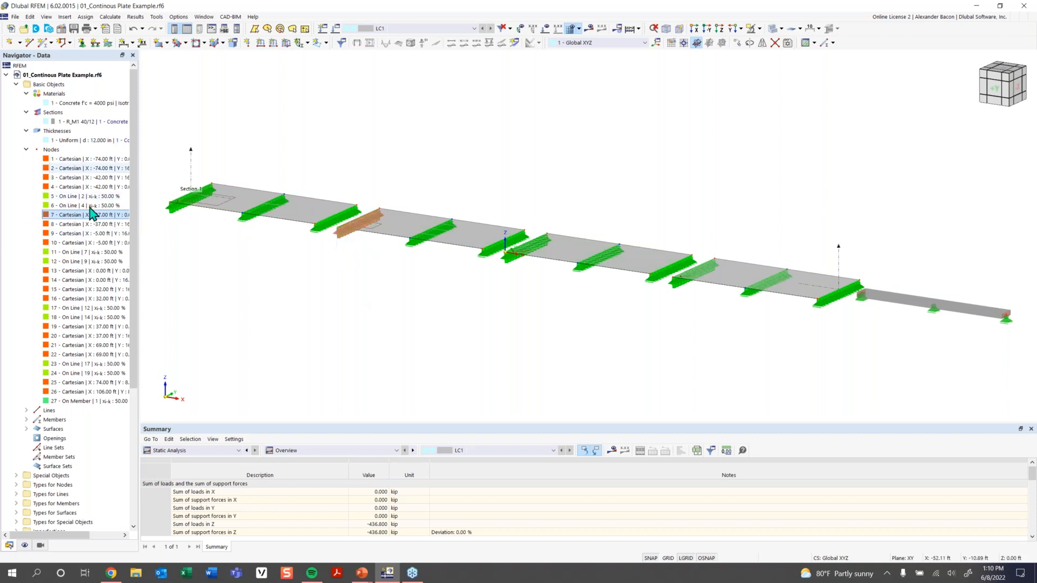
click(27, 150)
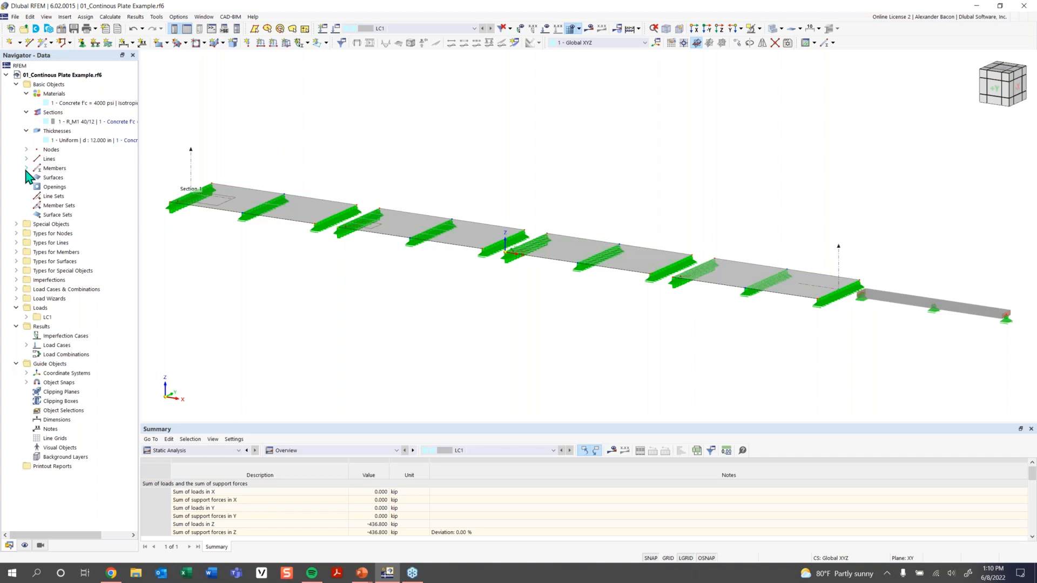
Show then hide the members and four surfaces, and bring up the summary view list.
click(26, 168)
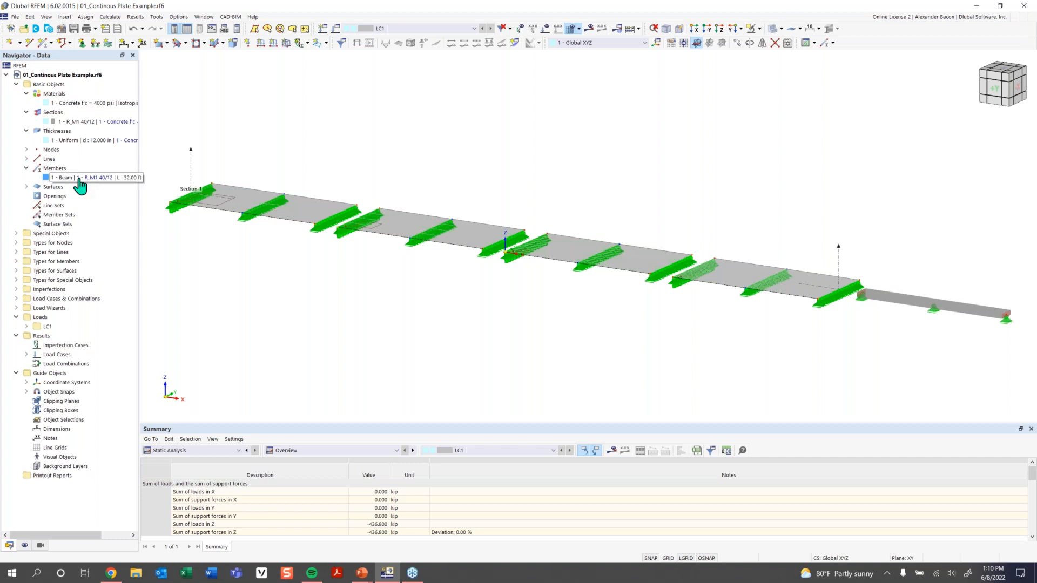
double_click(46, 186)
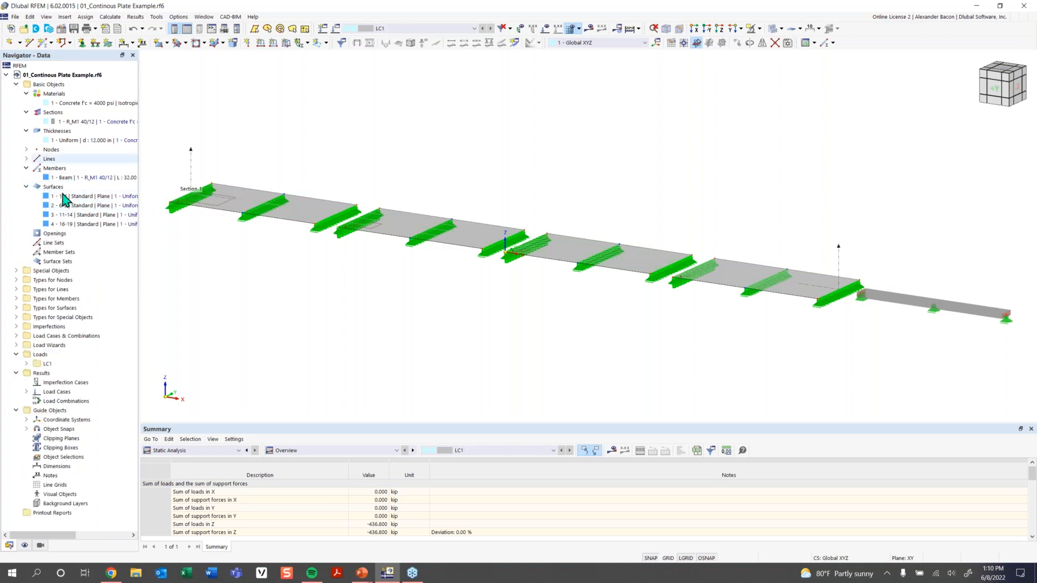
click(27, 186)
click(26, 168)
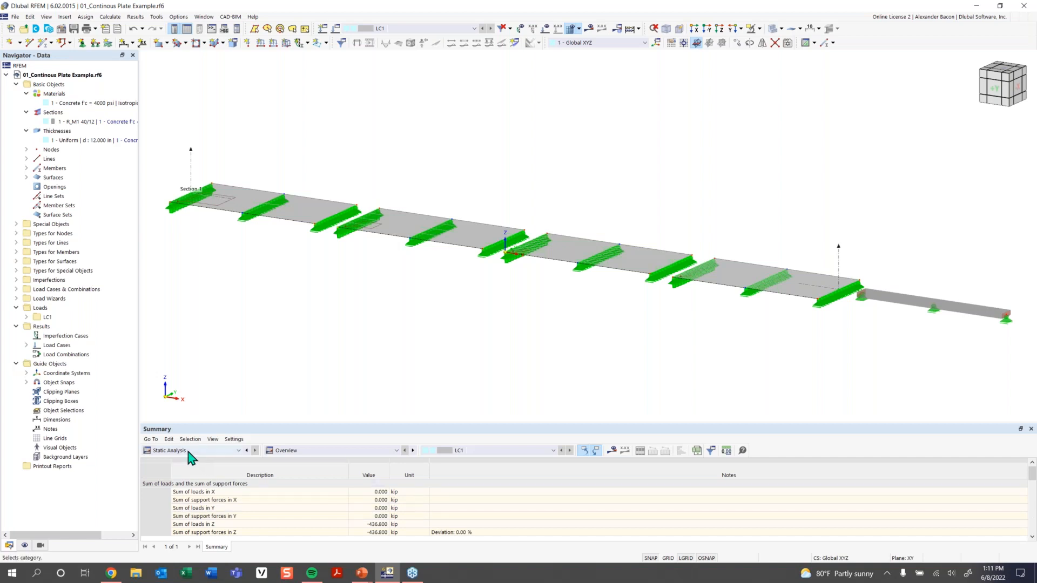
click(312, 453)
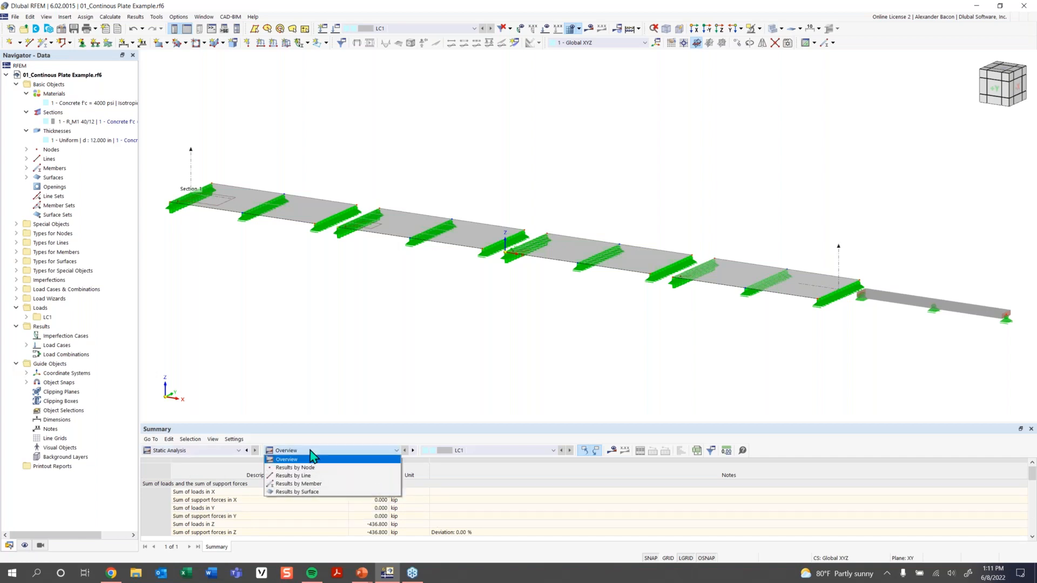
Switch the bottom table to Structure data, browse Types for Nodes, then show the Nodes table.
click(227, 450)
click(227, 465)
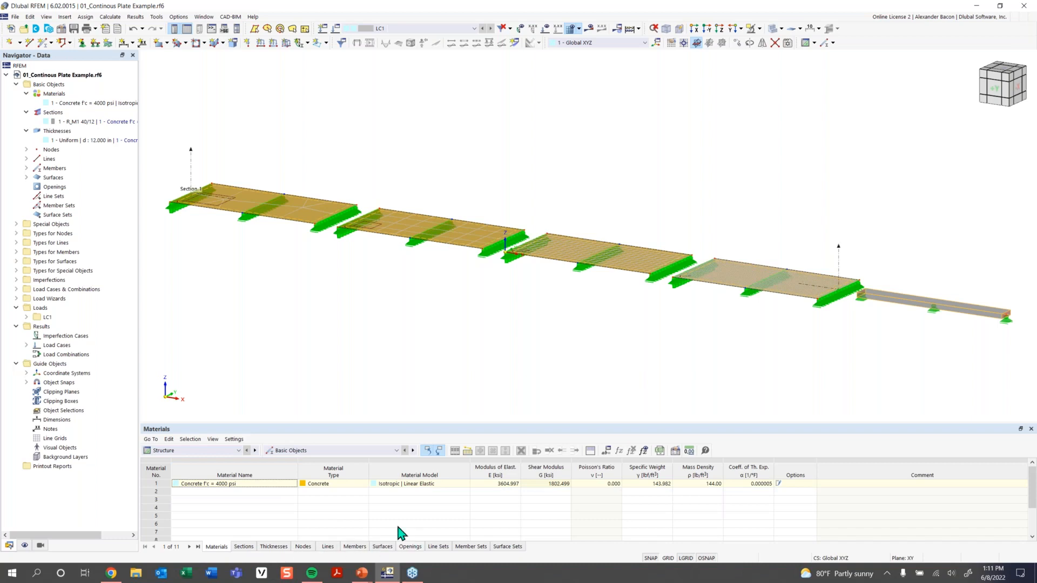
click(324, 452)
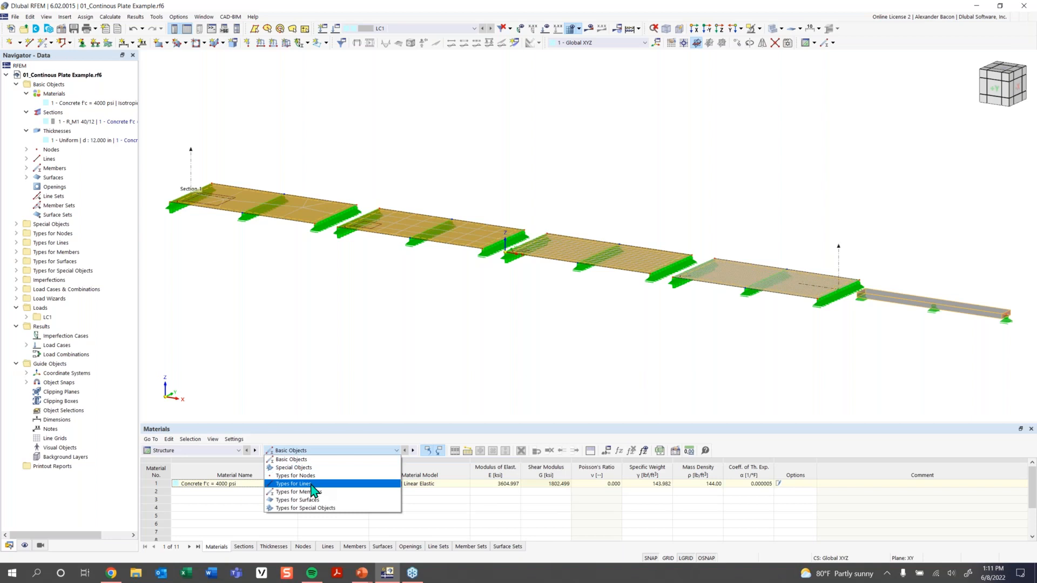
click(294, 476)
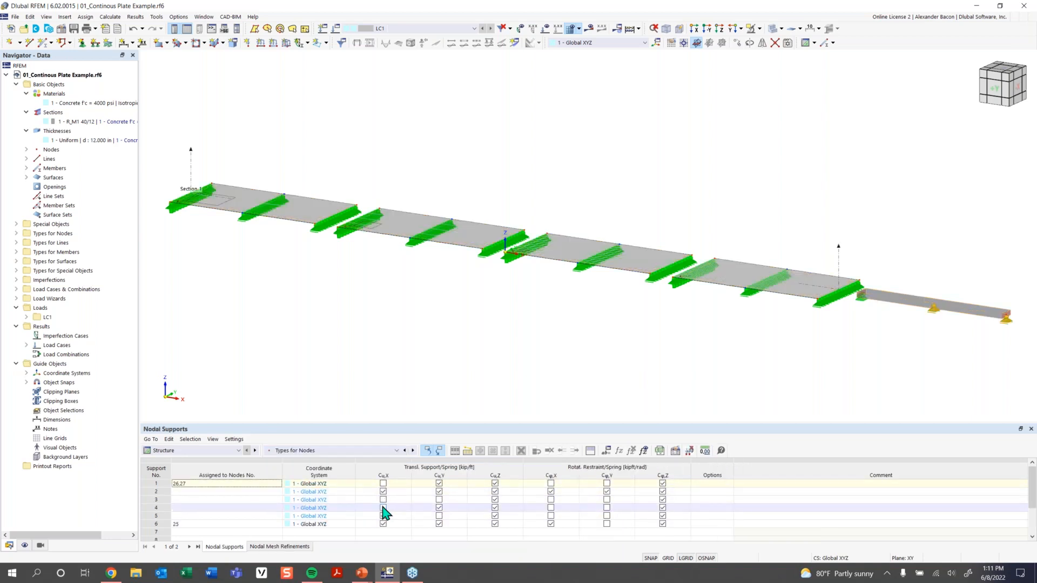
click(324, 450)
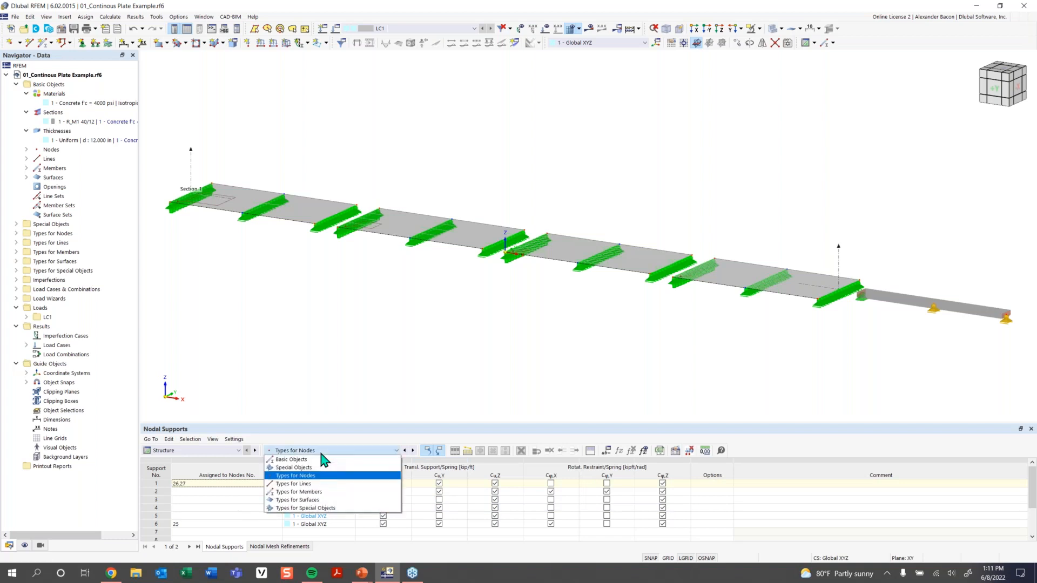
click(303, 459)
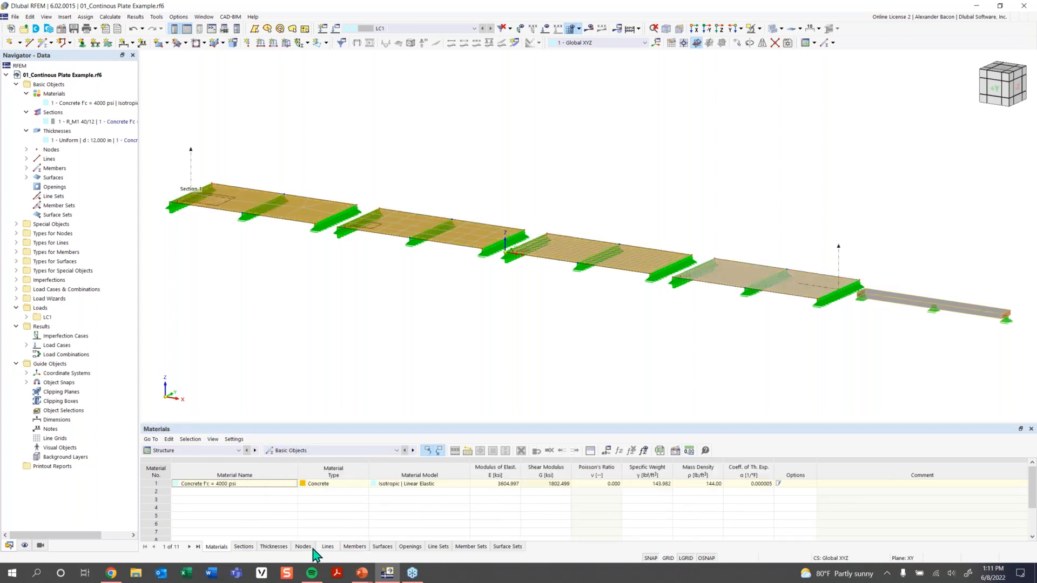
click(303, 546)
Scroll the Nodes table and enlarge its panel to show more nodes.
scroll(491, 496, down, 2)
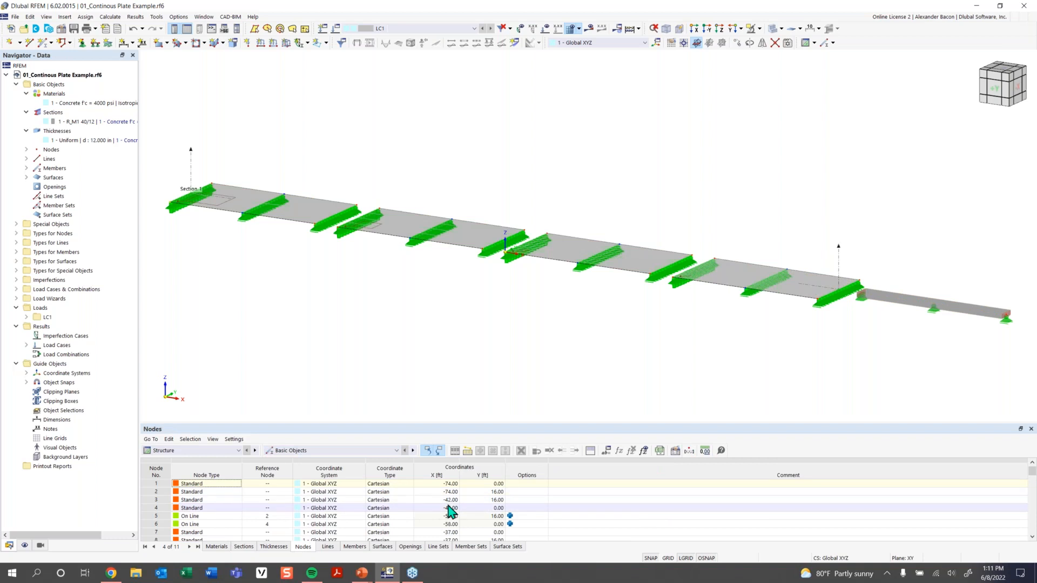
scroll(453, 512, up, 2)
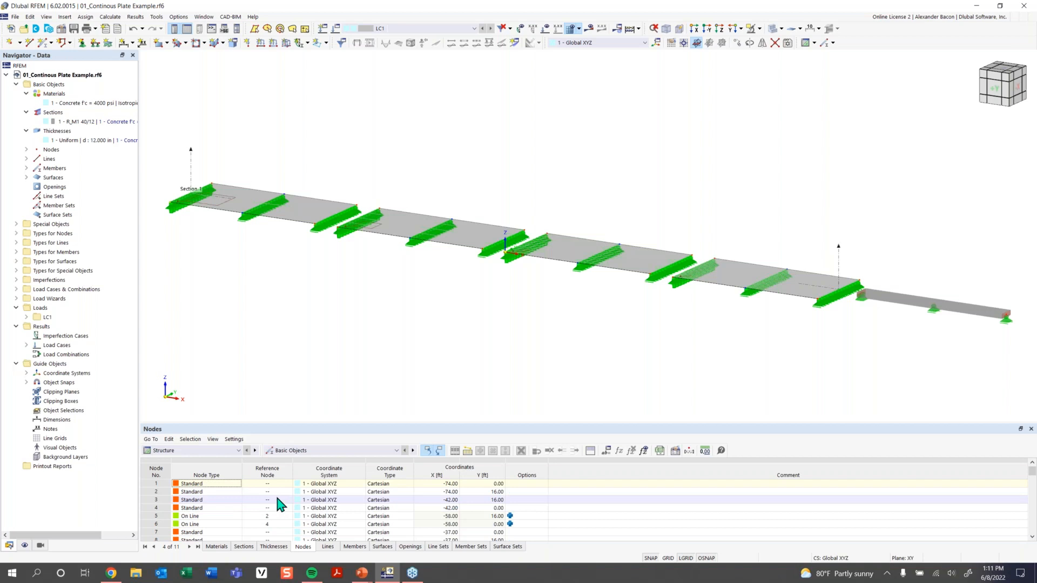
click(226, 451)
click(227, 460)
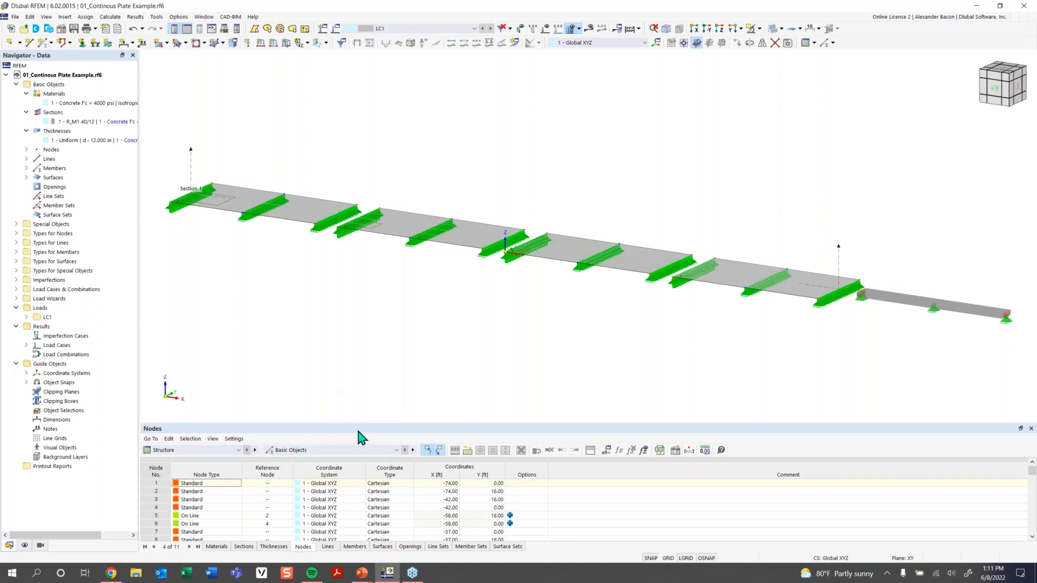
drag(347, 423, 347, 374)
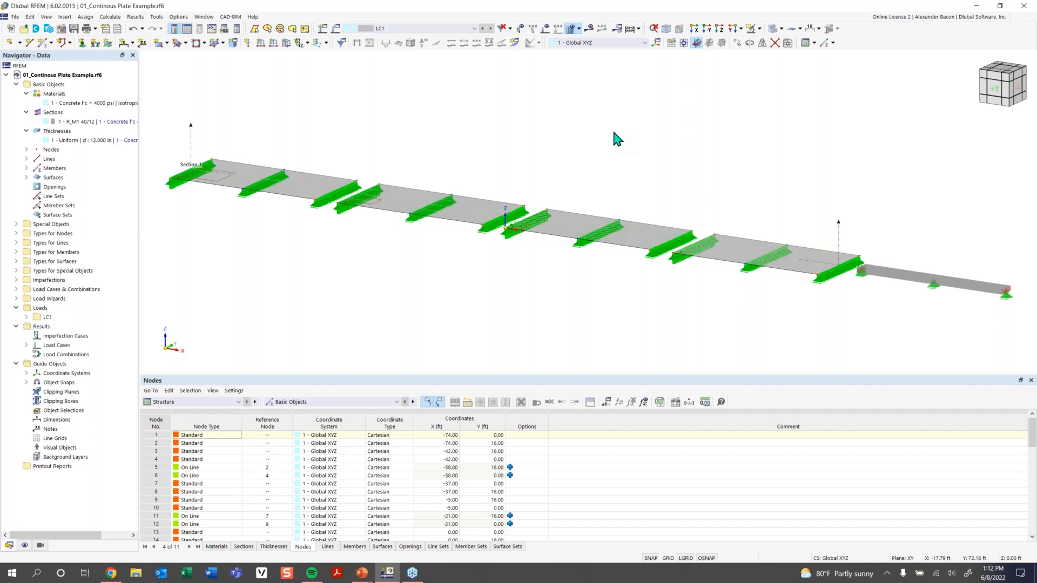
In Display Properties, keep the white screen background unchanged and confirm with OK.
click(180, 18)
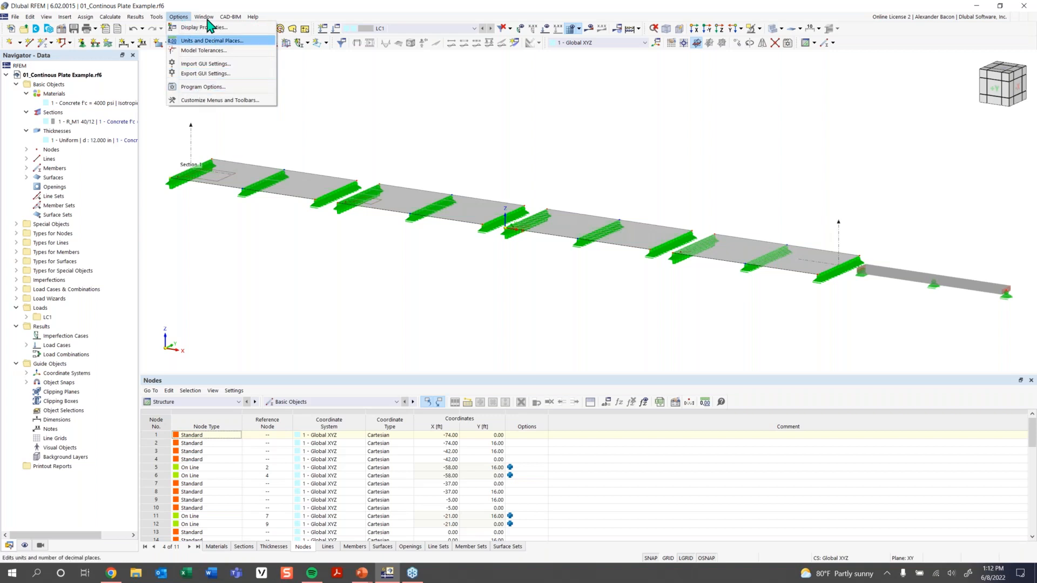
click(197, 27)
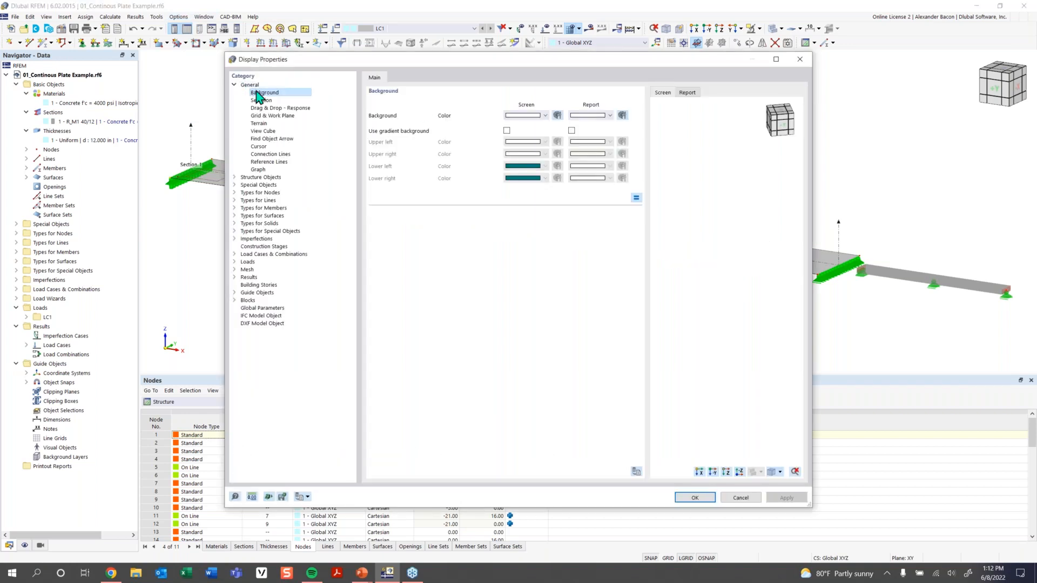
click(527, 116)
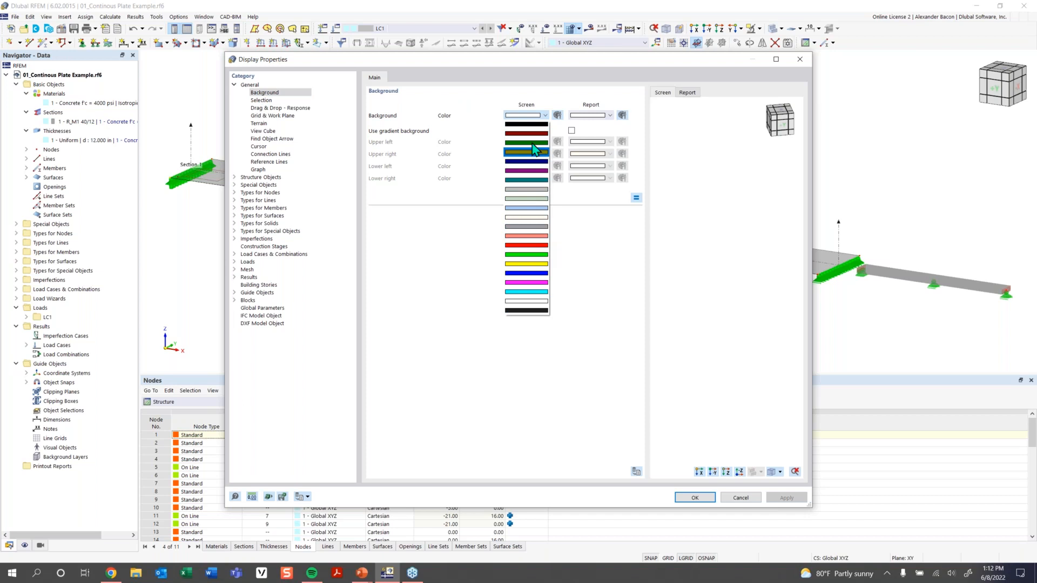
click(544, 116)
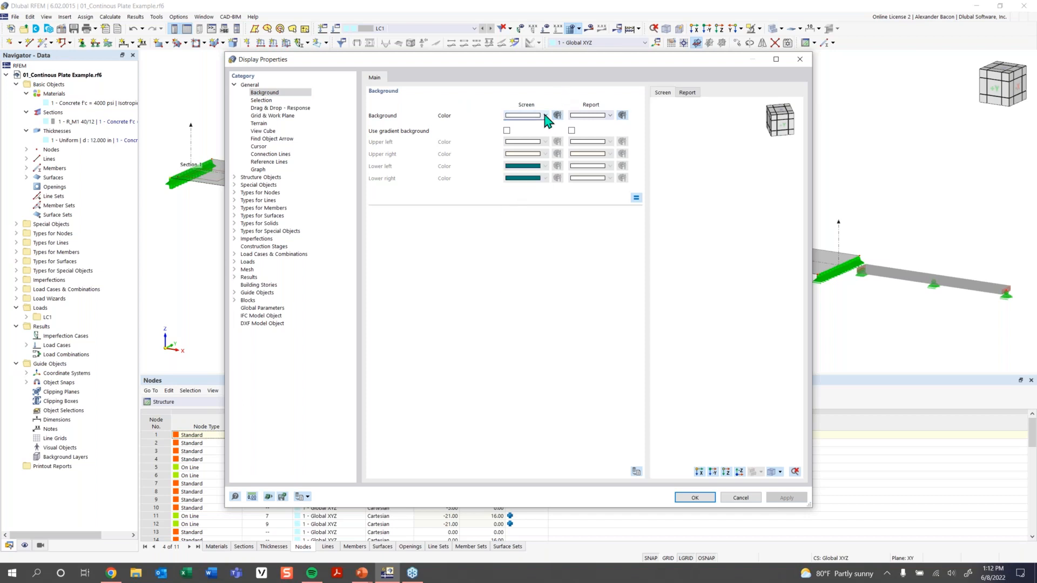
click(696, 498)
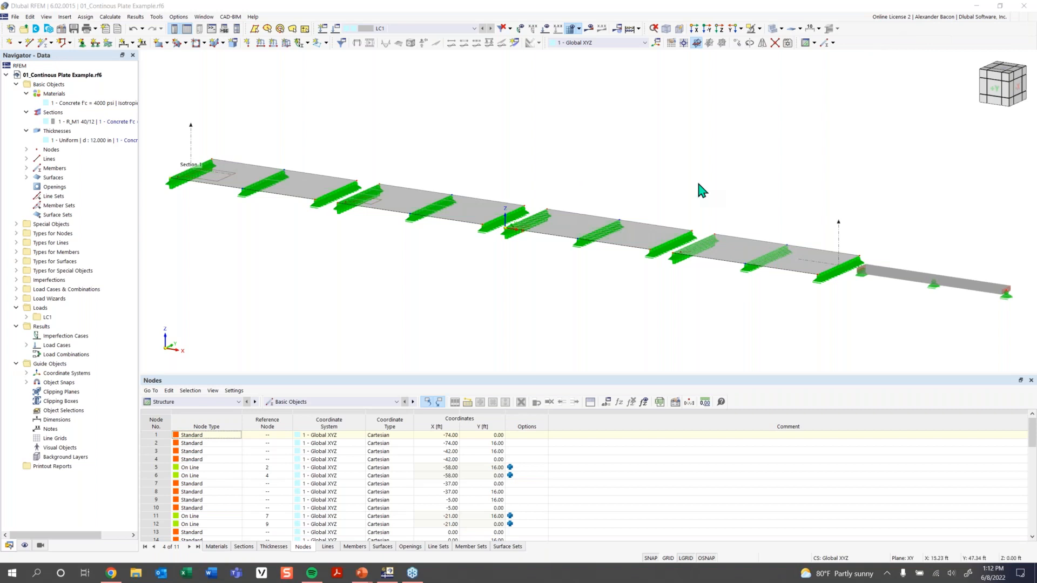
Zoom out and orbit the continuous plate model to view its line supports from another angle.
scroll(607, 280, down, 1)
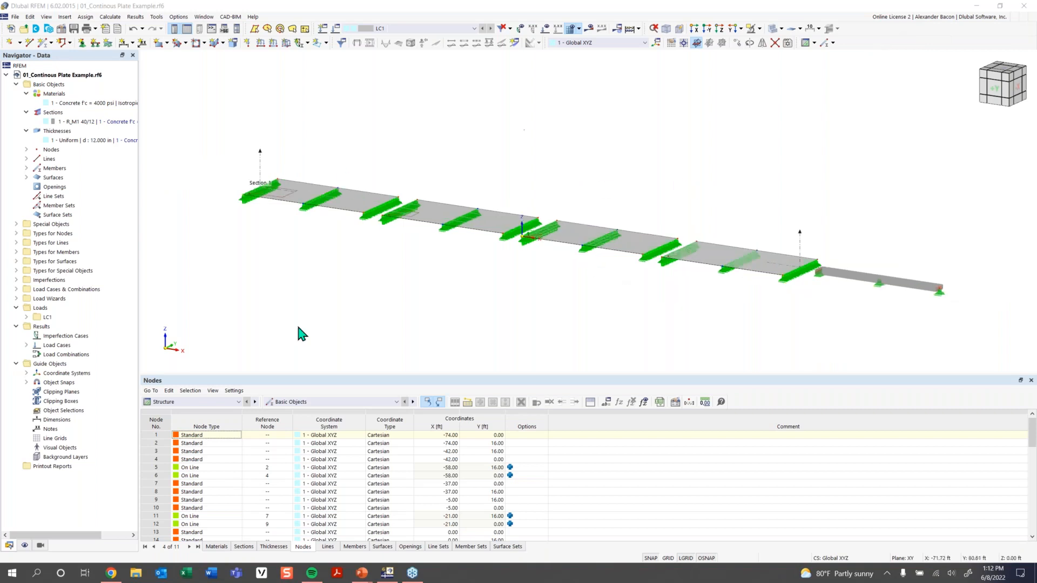
ctrl+middle_drag(546, 184, 564, 215)
ctrl+middle_drag(480, 262, 574, 259)
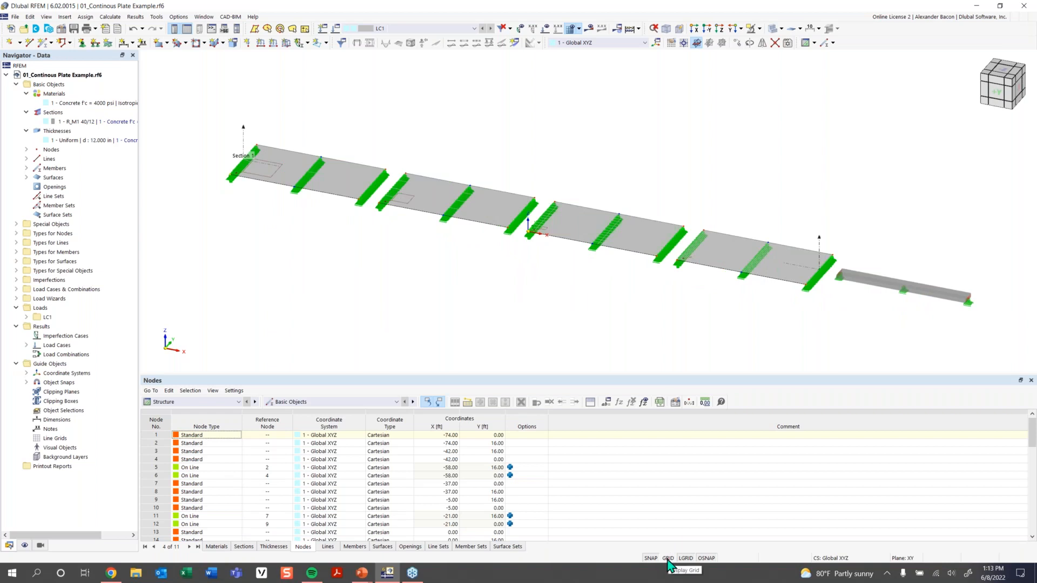
Show the work-plane grid under the plate, zoom the view, and bring up the toolbar list.
click(667, 558)
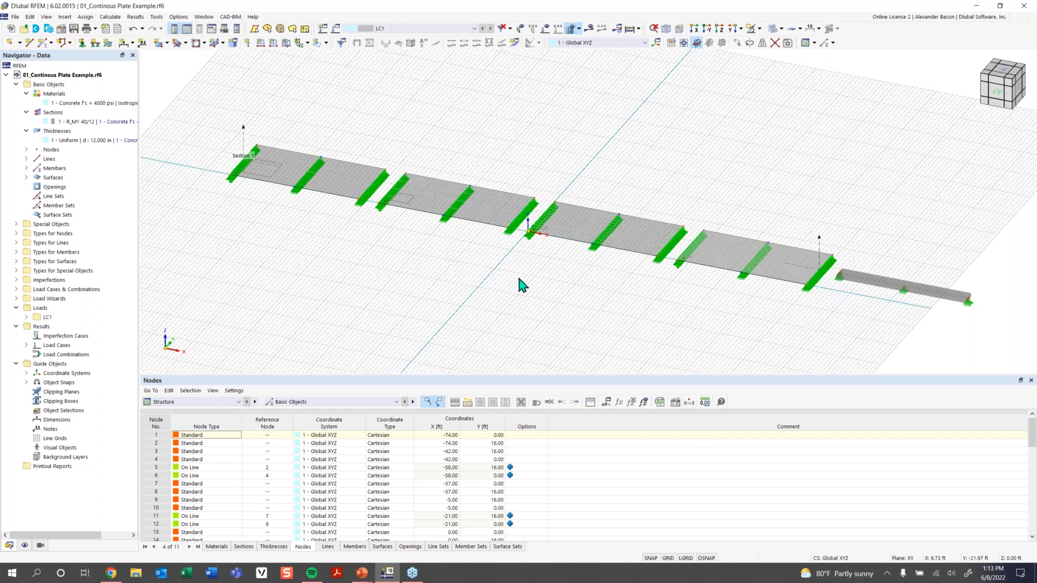
scroll(573, 276, up, 2)
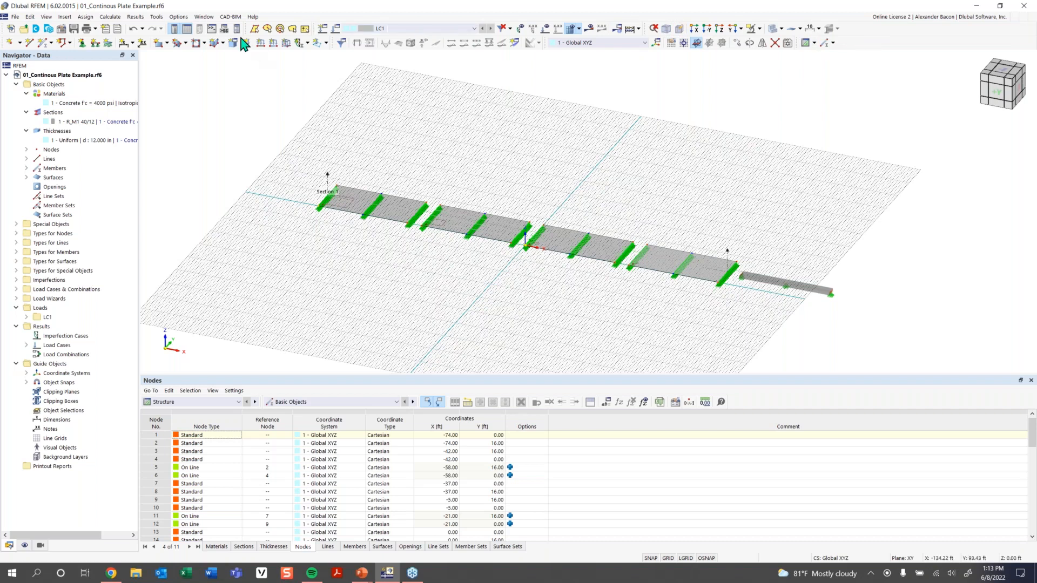
right_click(848, 39)
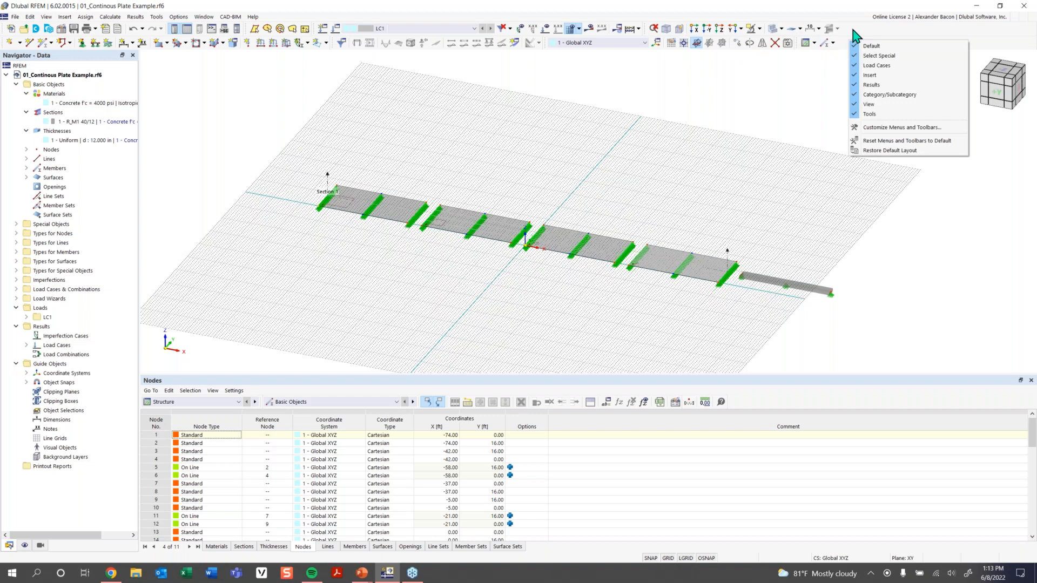
Reset all menus and toolbars to default, confirming with Yes, then open the Insert menu.
click(887, 142)
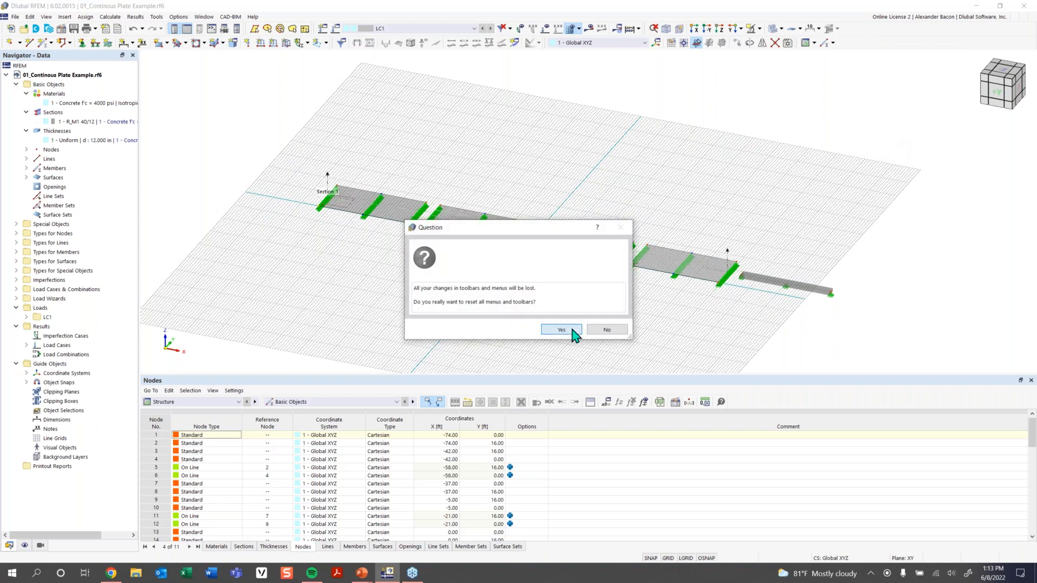
click(561, 330)
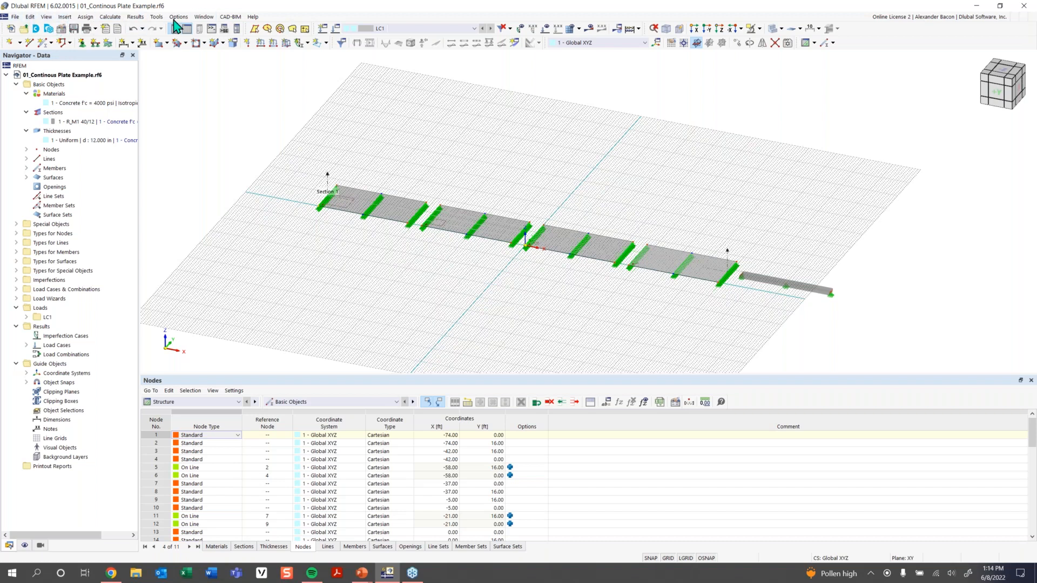
click(65, 17)
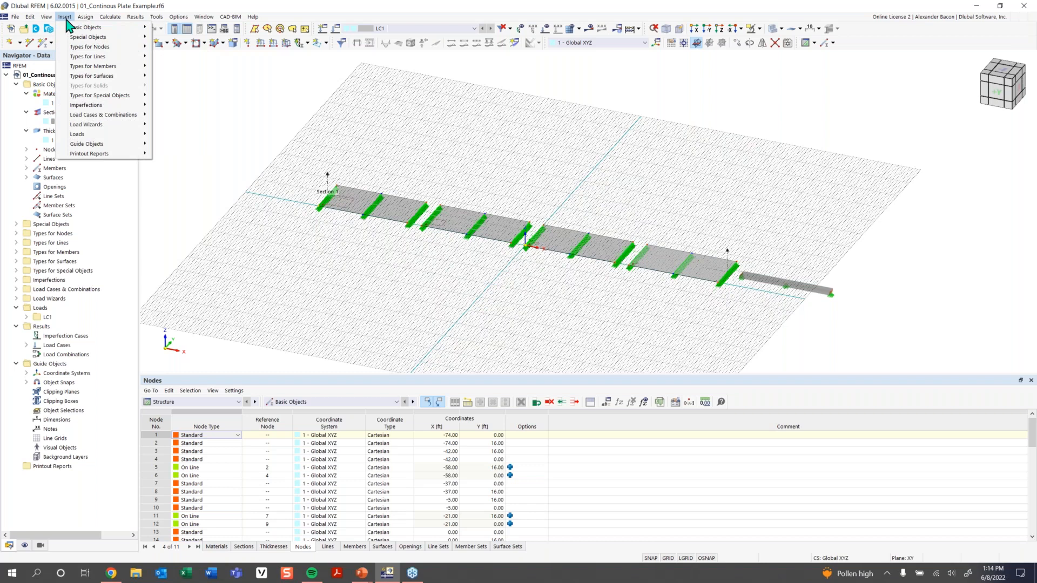
click(260, 66)
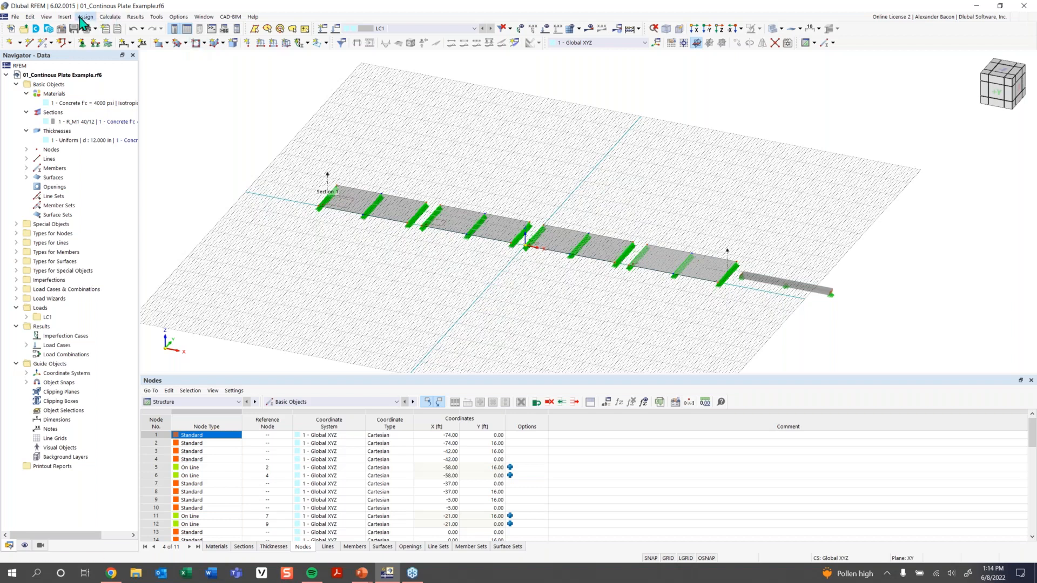
click(71, 18)
mouse_move(78, 30)
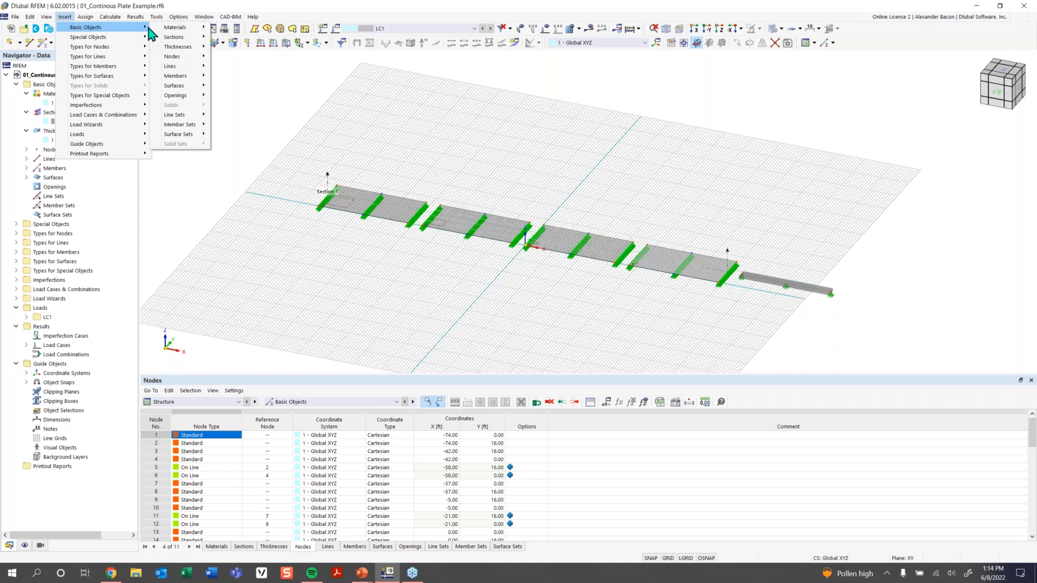
mouse_move(182, 58)
mouse_move(259, 57)
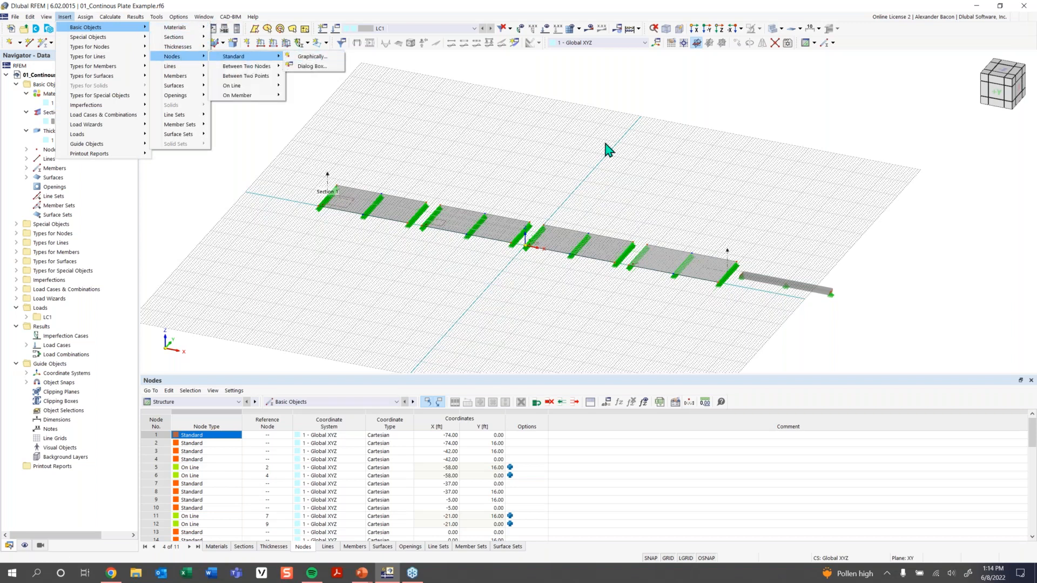
click(387, 119)
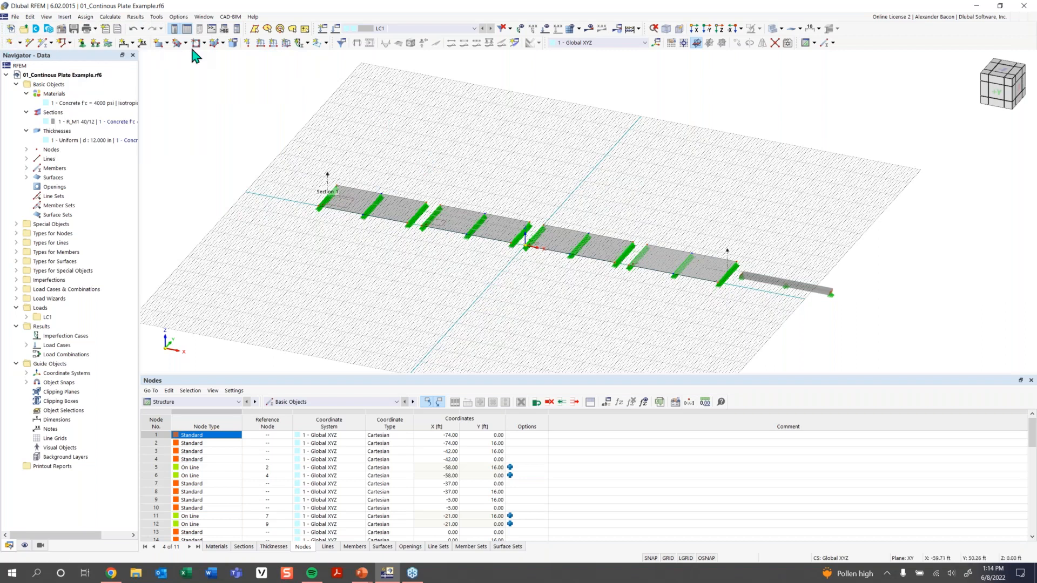
Close the Insert menu and view the plate in reverse Y direction, then top Z plan.
click(66, 17)
click(254, 95)
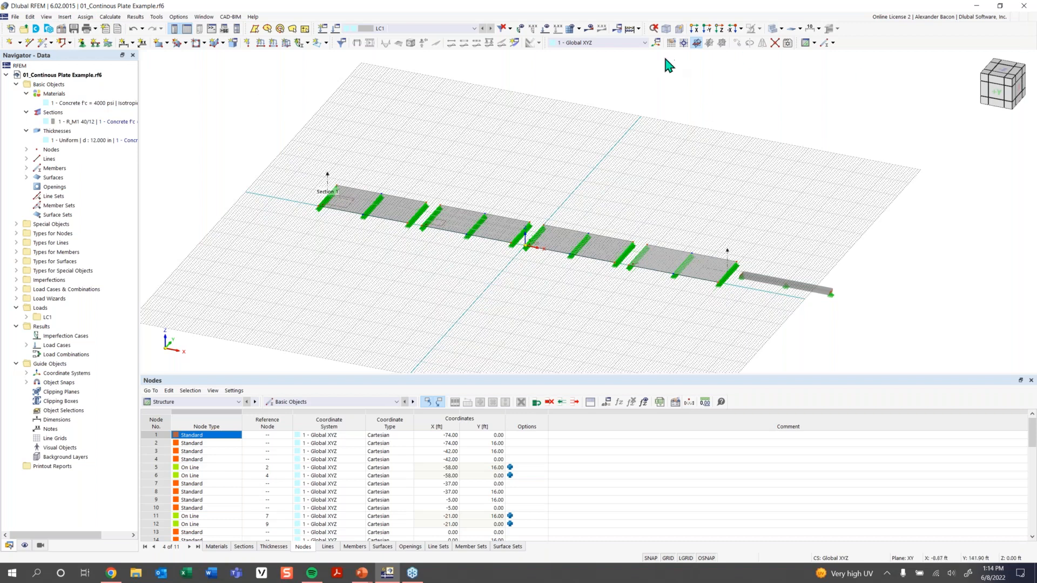
click(706, 31)
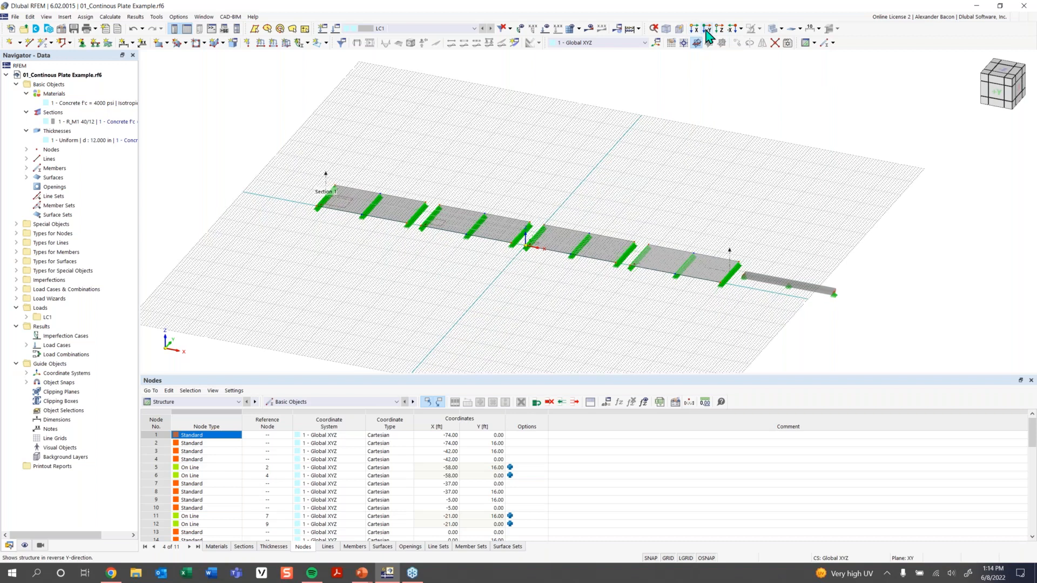
click(719, 30)
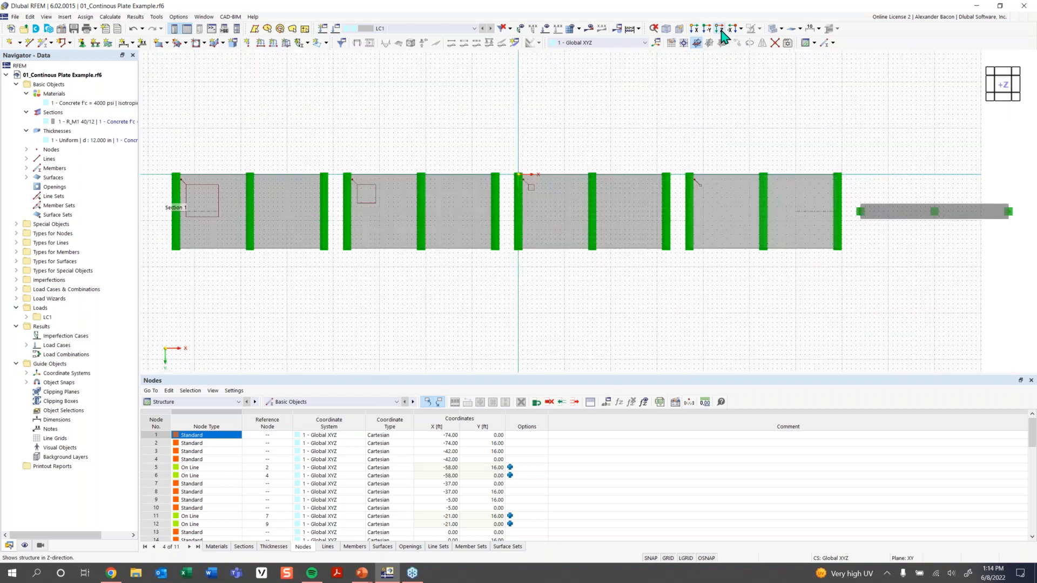
Cycle the plate through oblique, front and plan views, ending in an isometric 3D view.
click(1008, 93)
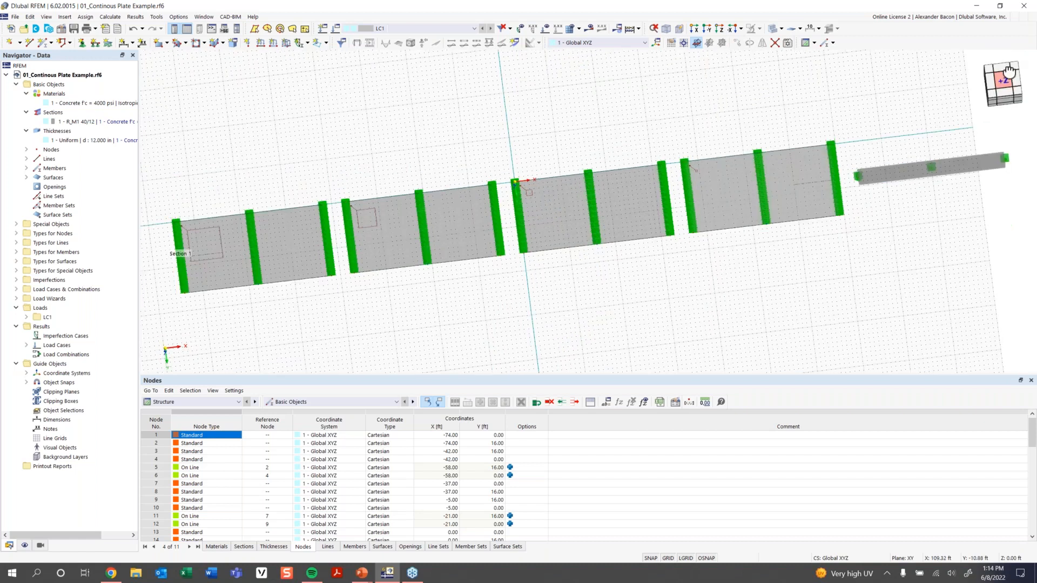
drag(1009, 65, 1008, 59)
drag(1011, 55, 1016, 47)
click(1006, 101)
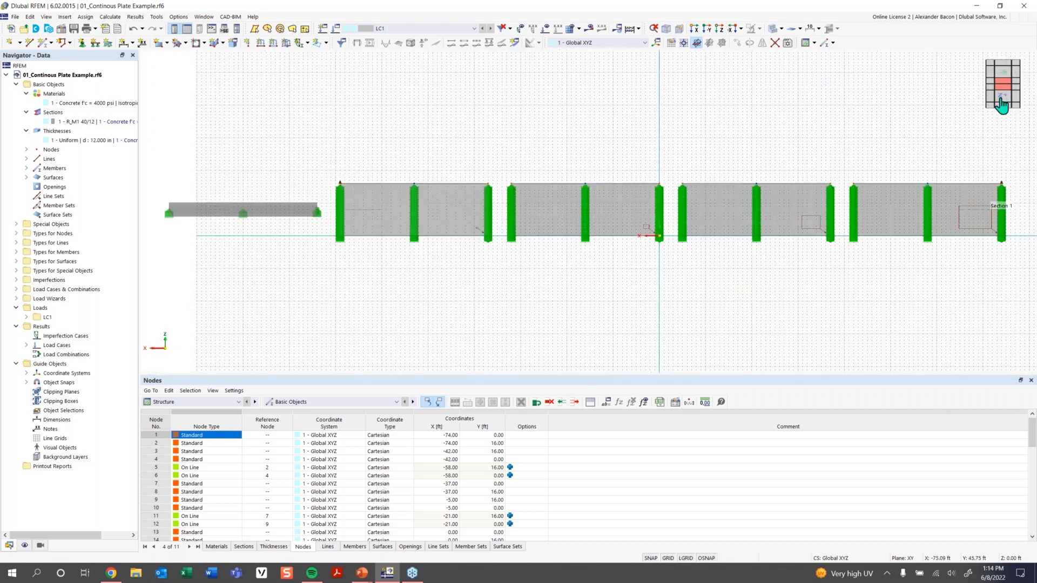
drag(1006, 83, 1011, 75)
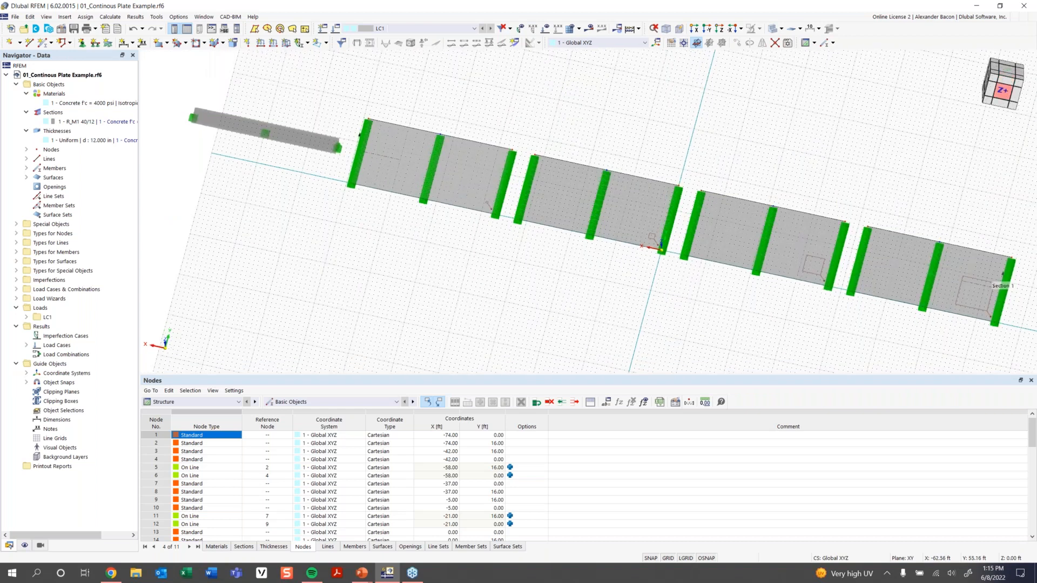
click(1004, 93)
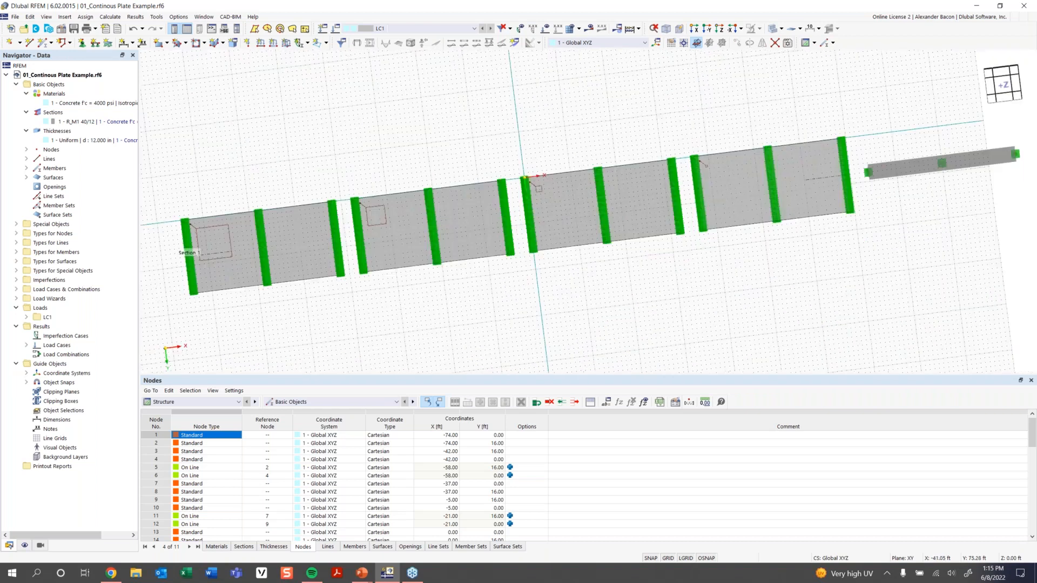
click(1000, 99)
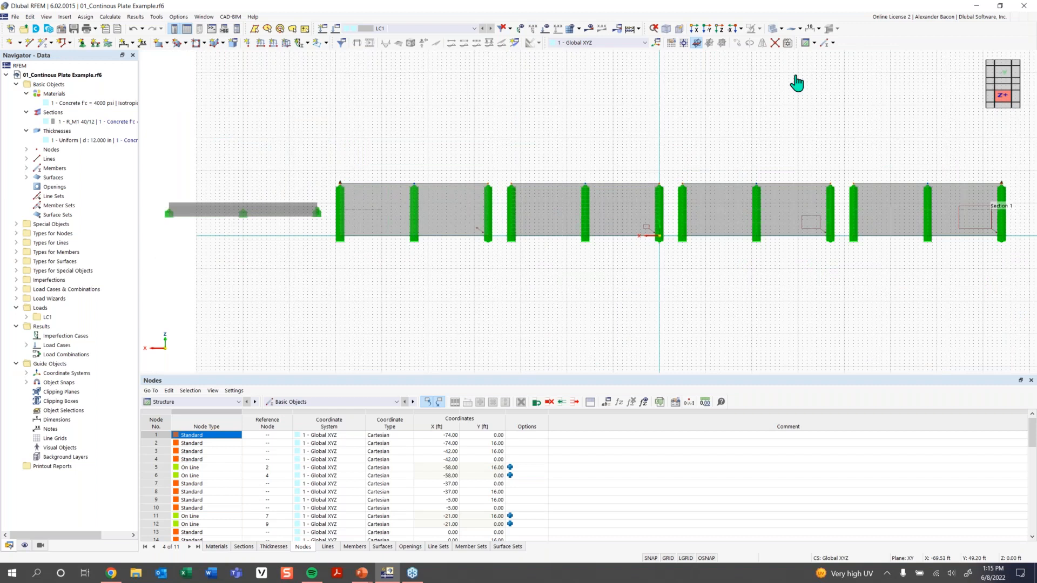
click(665, 29)
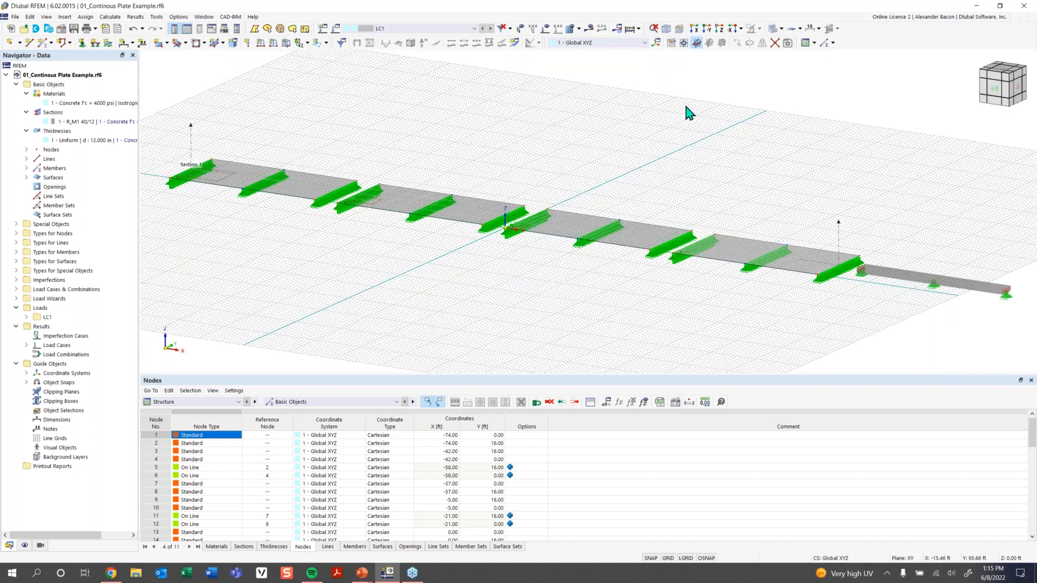
Switch the navigator to the Display tree and collapse all of its entries.
click(24, 546)
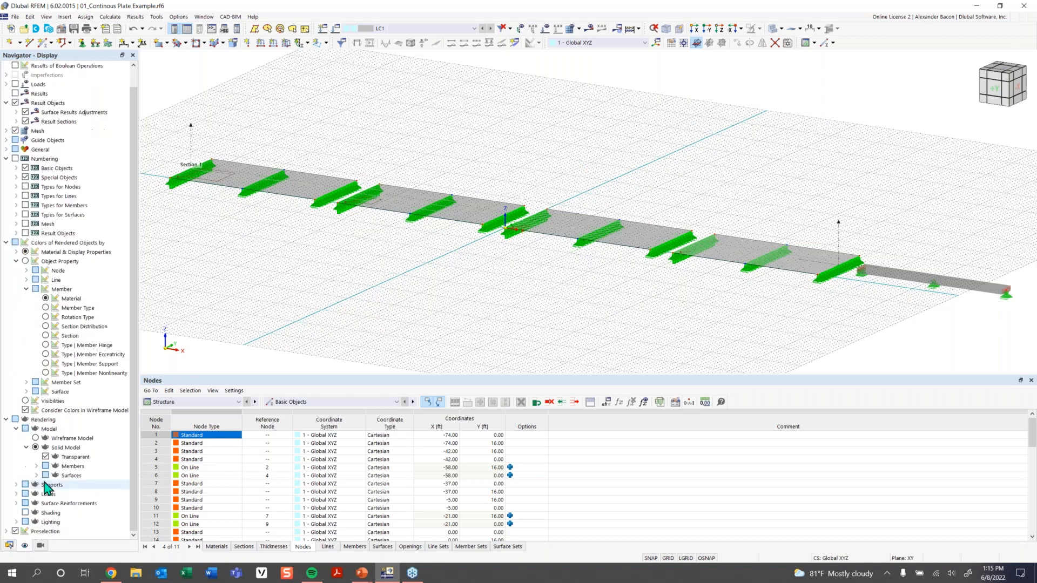
click(9, 545)
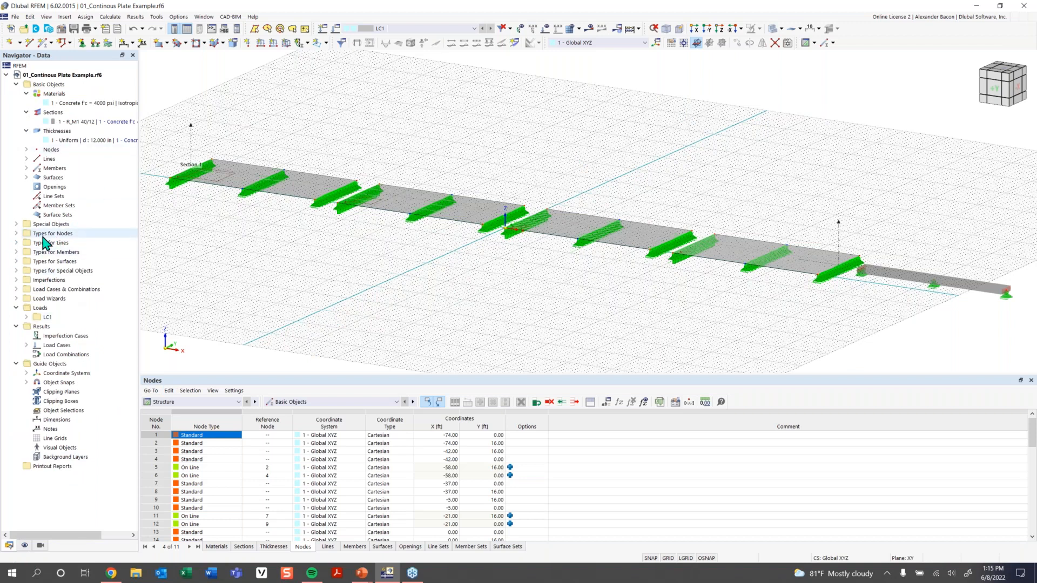
click(24, 545)
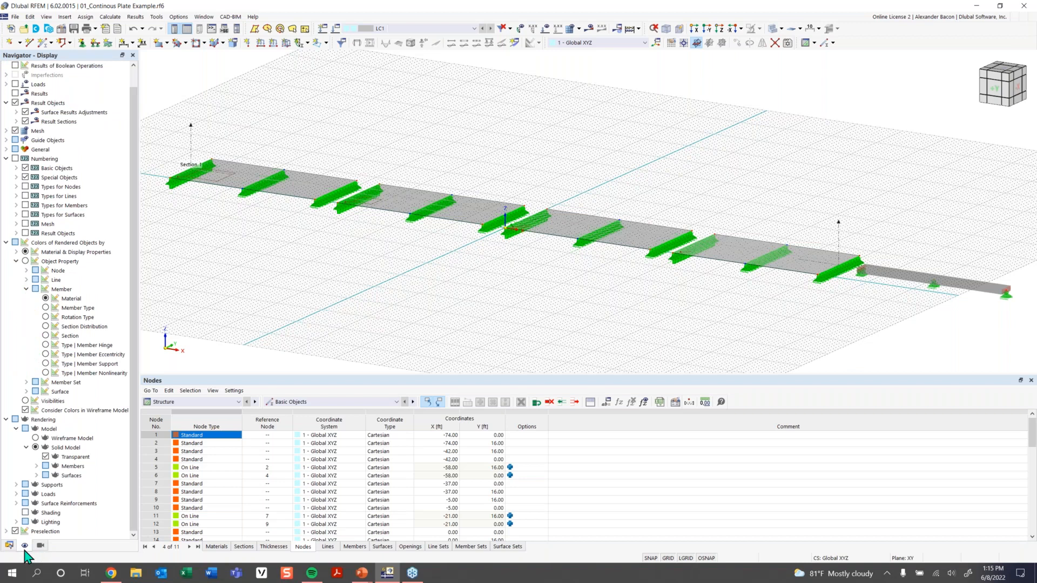
right_click(102, 186)
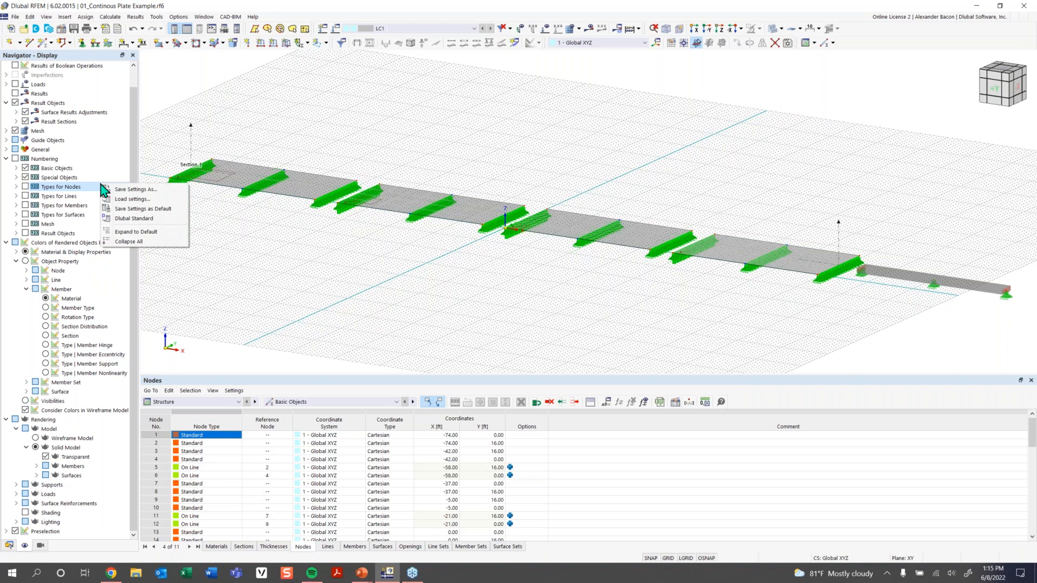
click(130, 242)
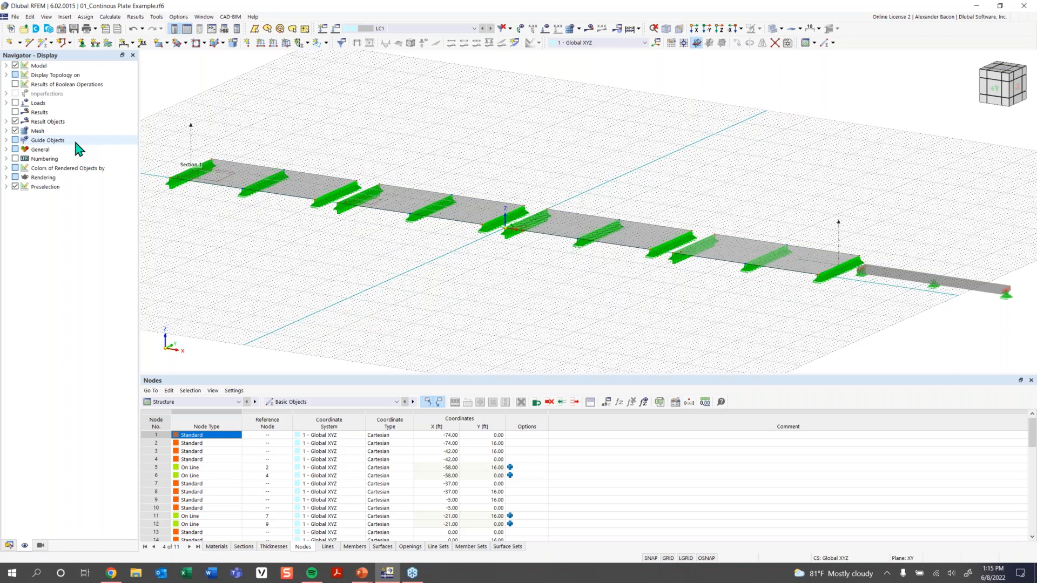
Hide and re-show the plate surfaces, turn off the background grid, and show the Views navigator.
click(6, 65)
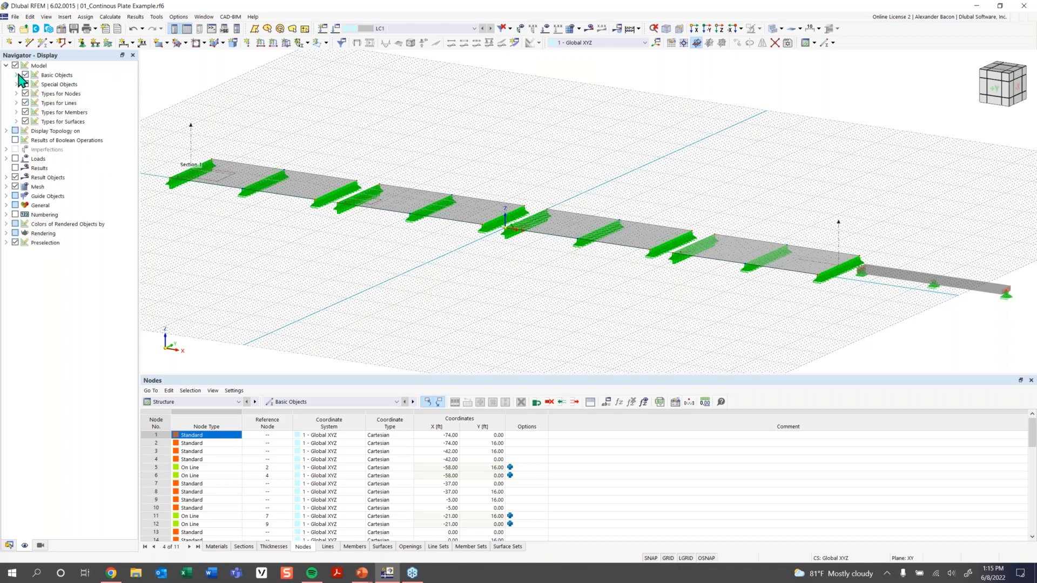
click(16, 75)
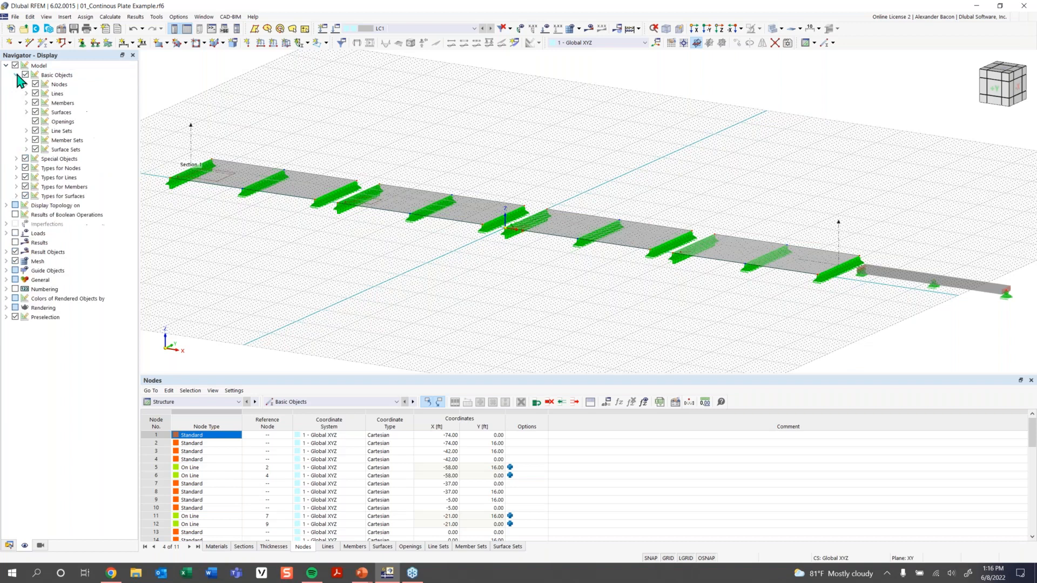
click(37, 112)
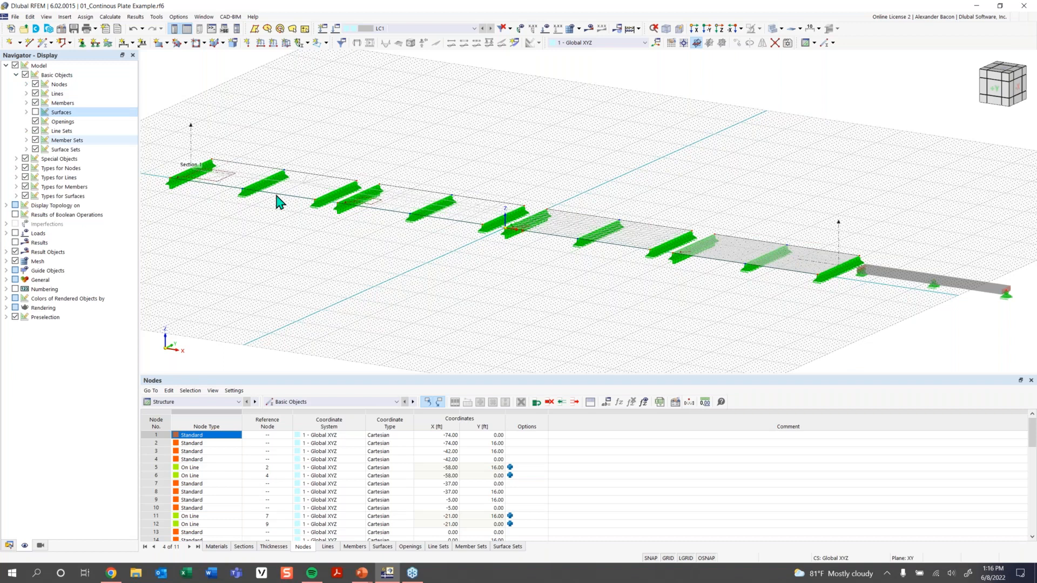
click(668, 559)
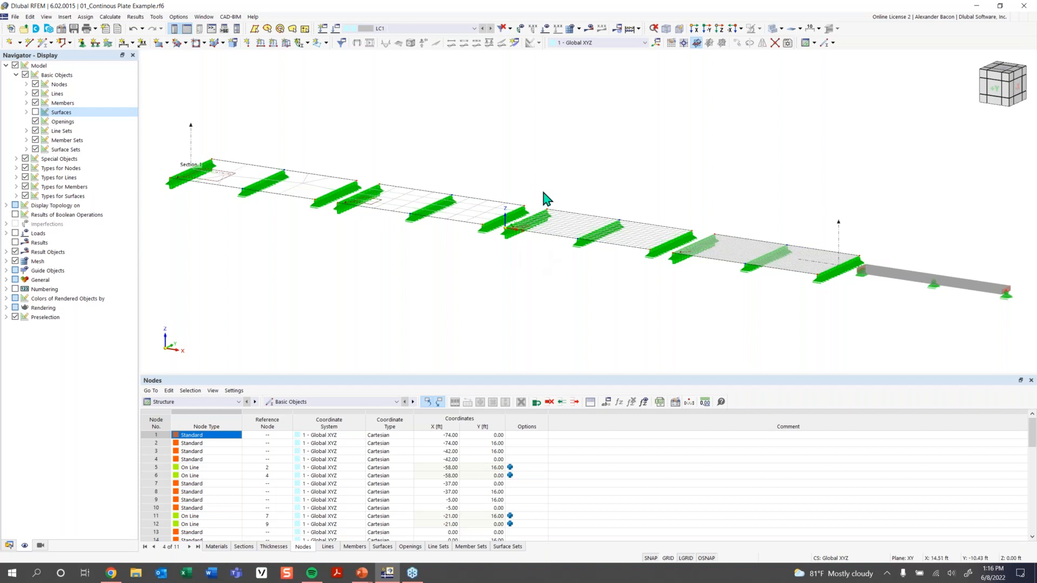
click(35, 112)
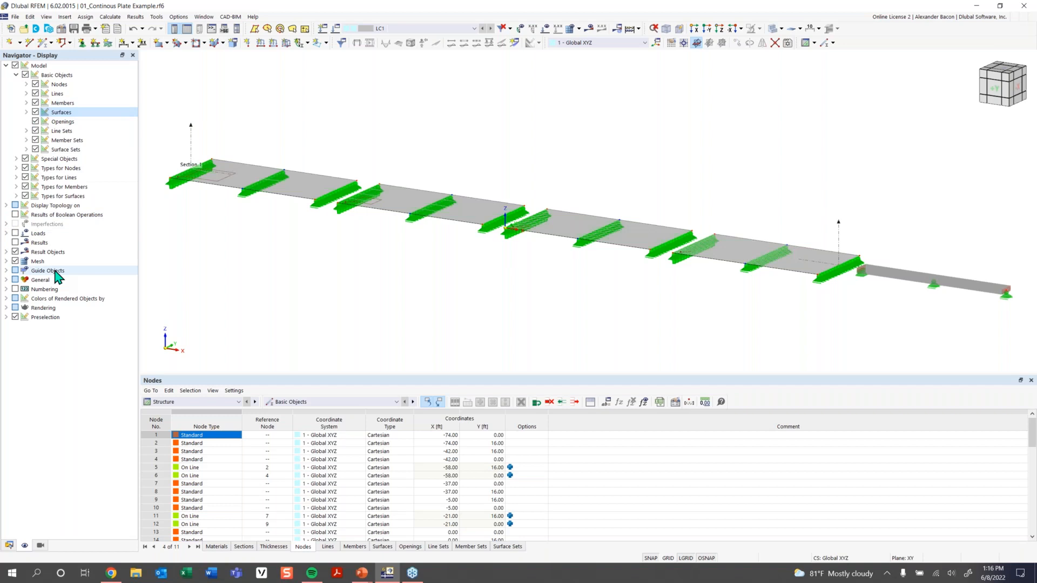
click(17, 290)
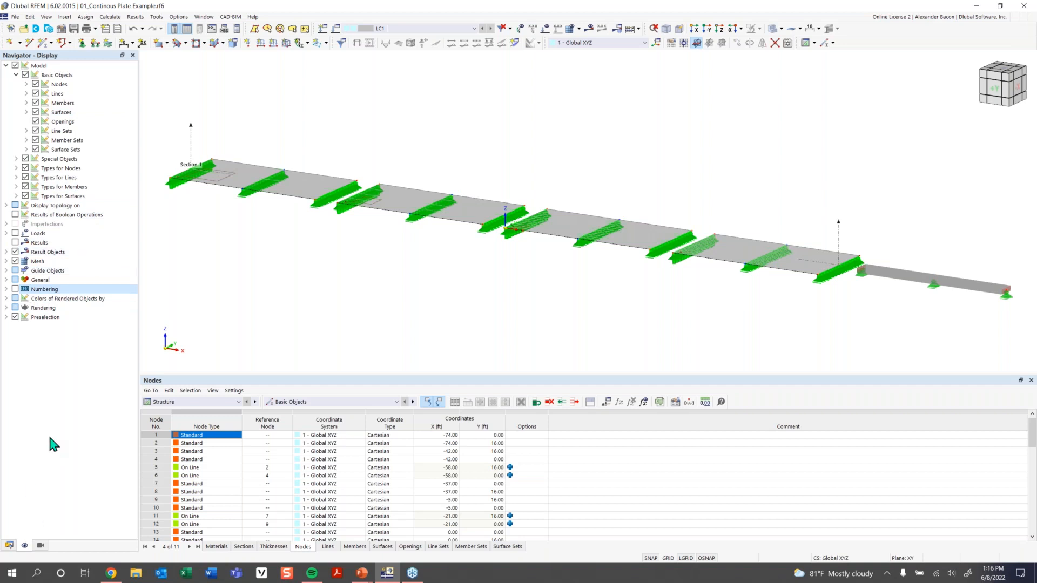
click(40, 545)
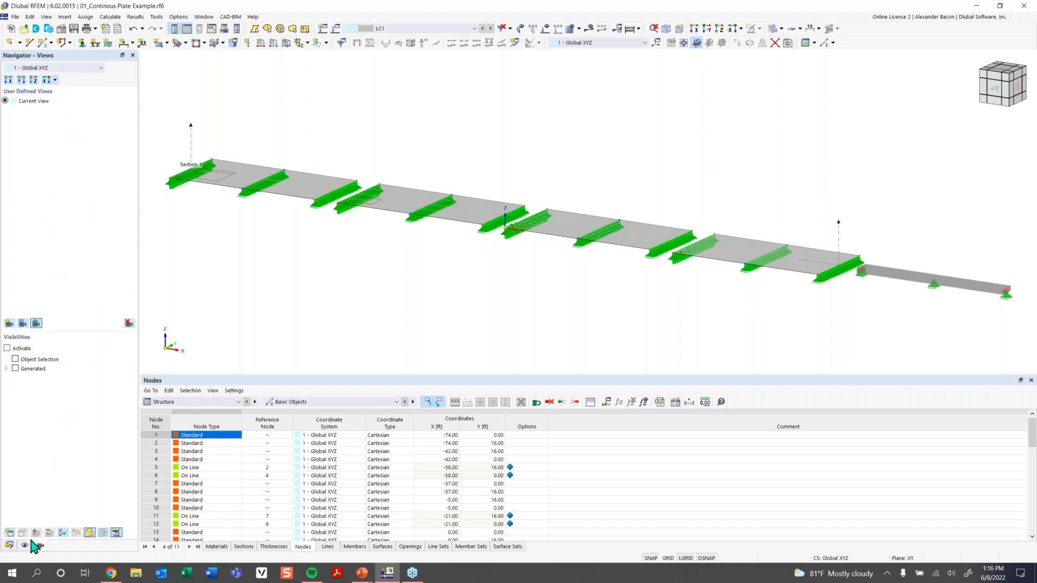
Activate Visibilities filtered to concrete-material surfaces, then choose Ignore all on the Assert error.
click(7, 348)
scroll(606, 274, down, 3)
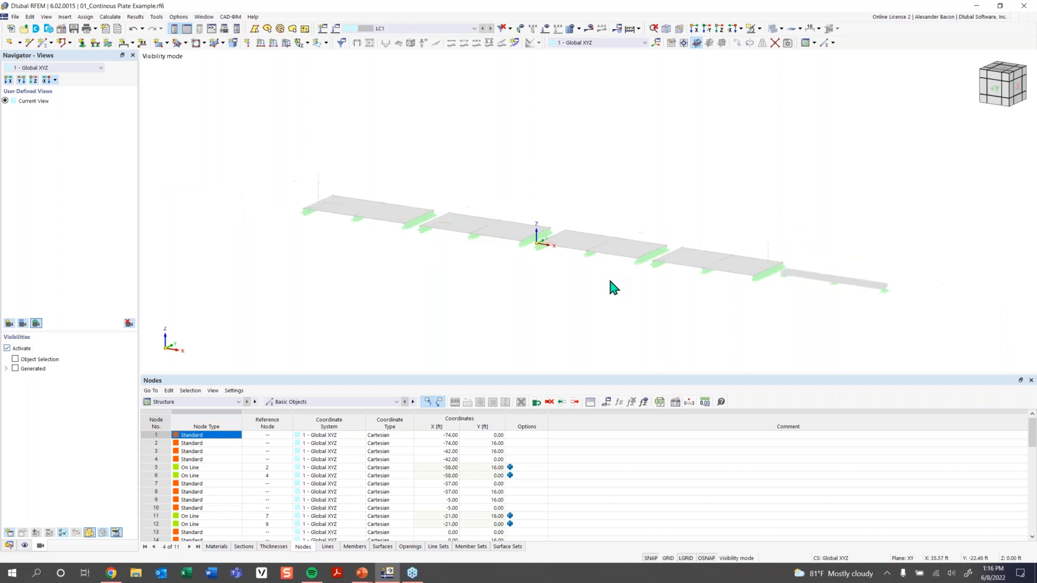
click(5, 368)
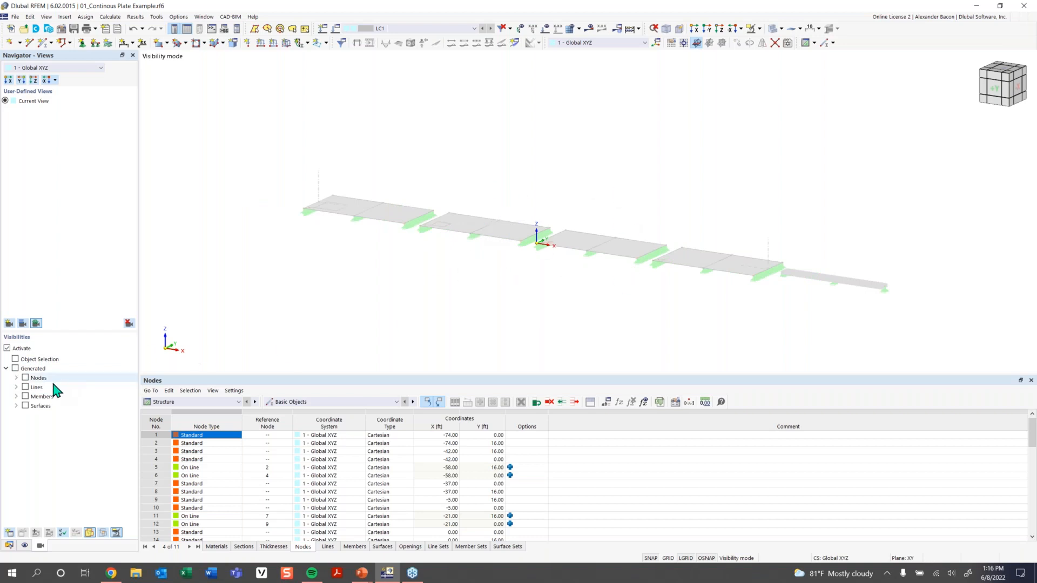
click(16, 406)
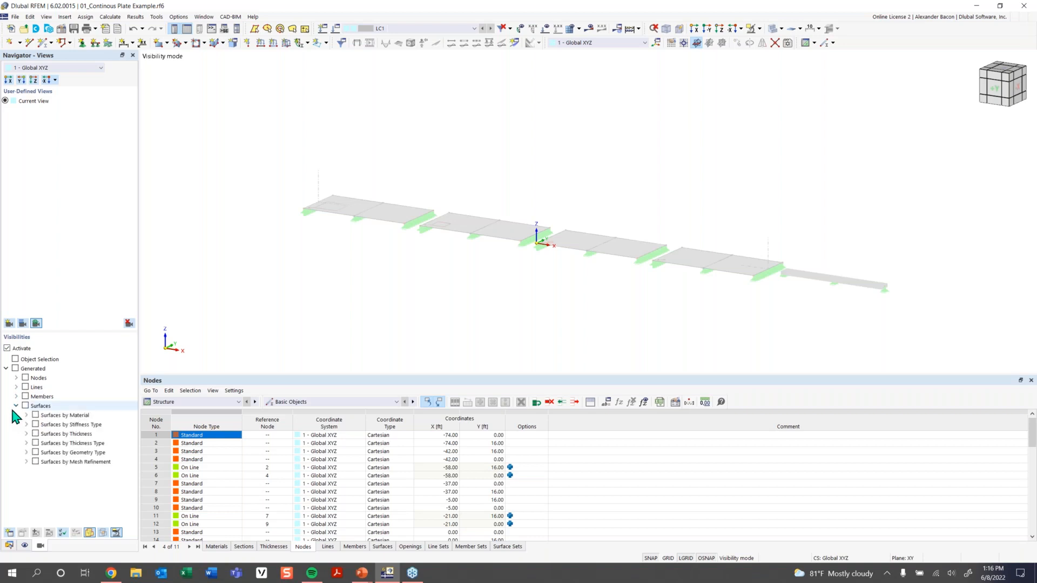
click(26, 415)
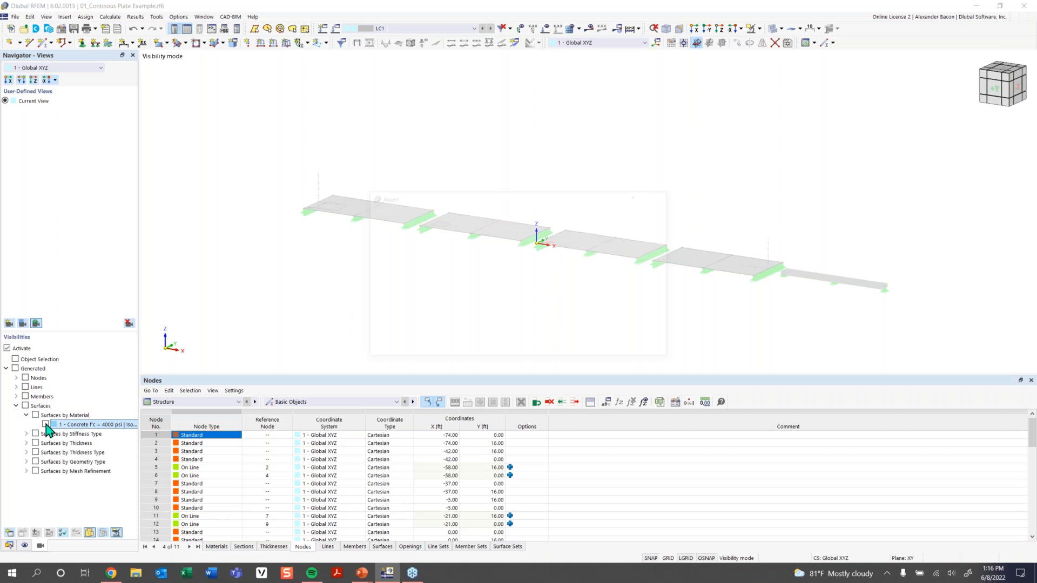
click(46, 424)
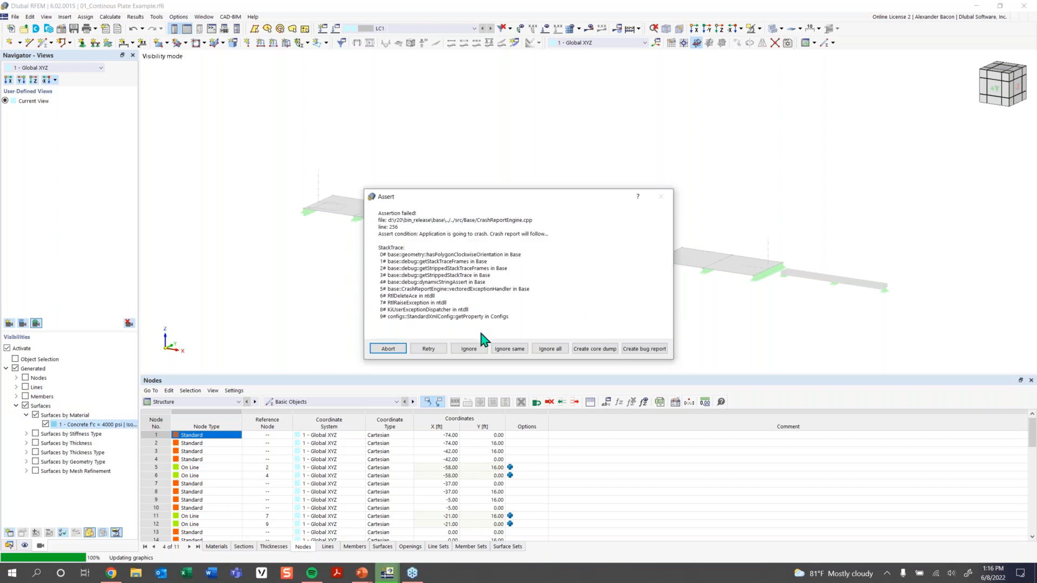
click(549, 349)
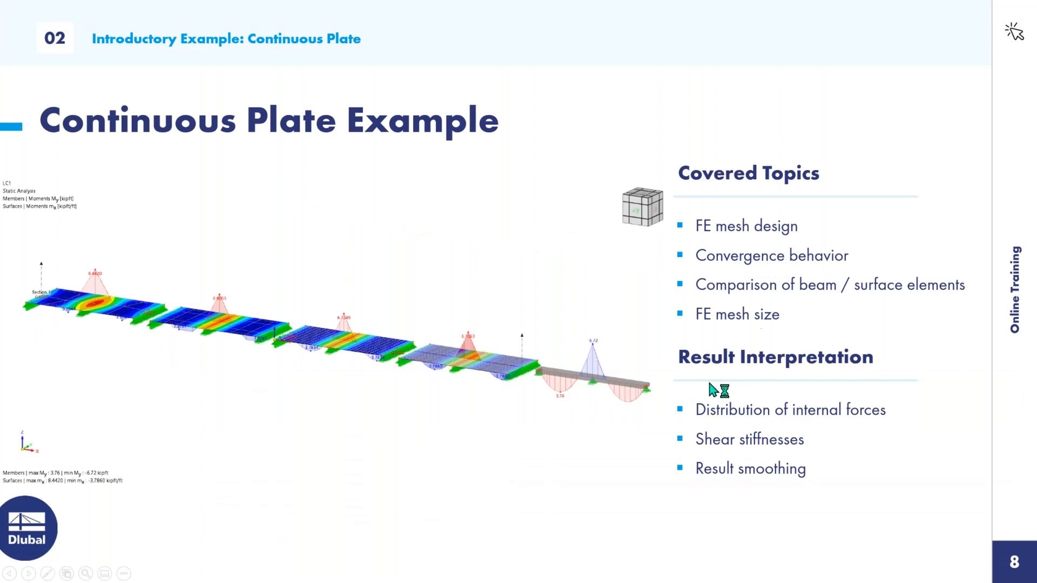
Close the Dlubal Error Reporter window left by the RFEM crash.
key(super)
key(super)
key(super)
key(super)
key(super)
key(super)
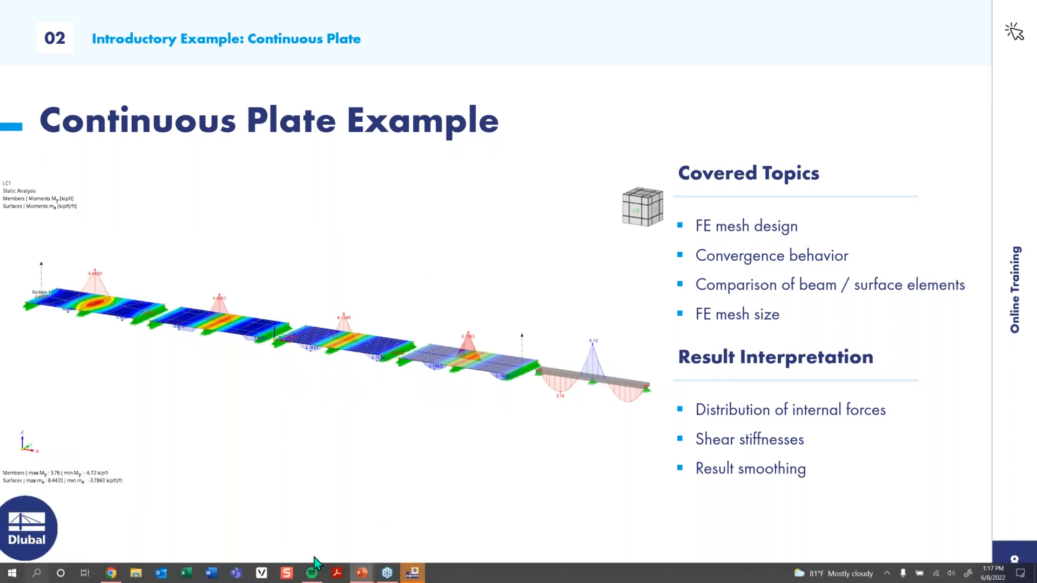
key(super)
click(412, 573)
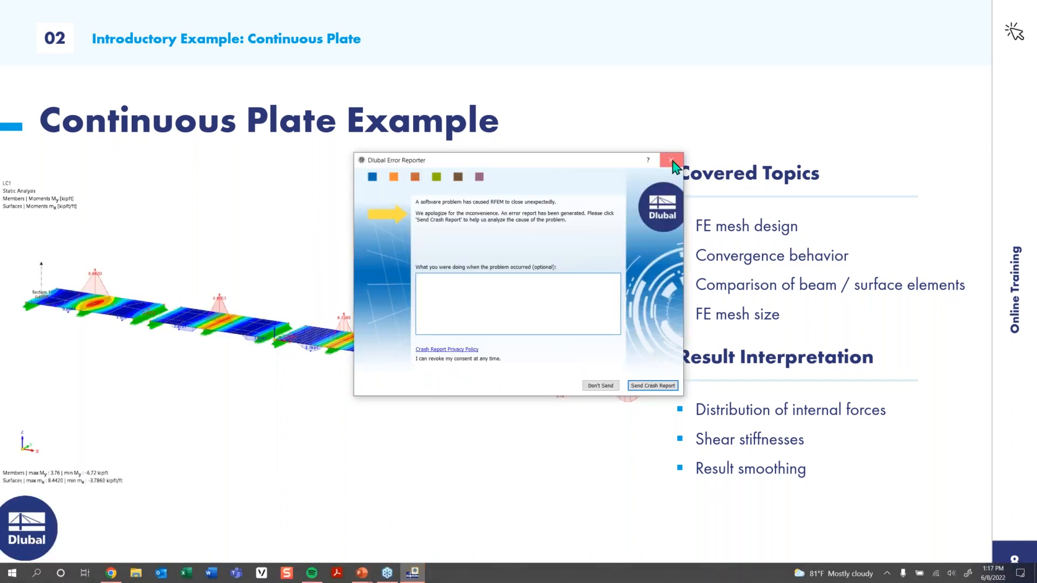
click(671, 160)
Show the Windows desktop and relaunch Dlubal RFEM 6.02 from its desktop icon.
key(super)
key(super)
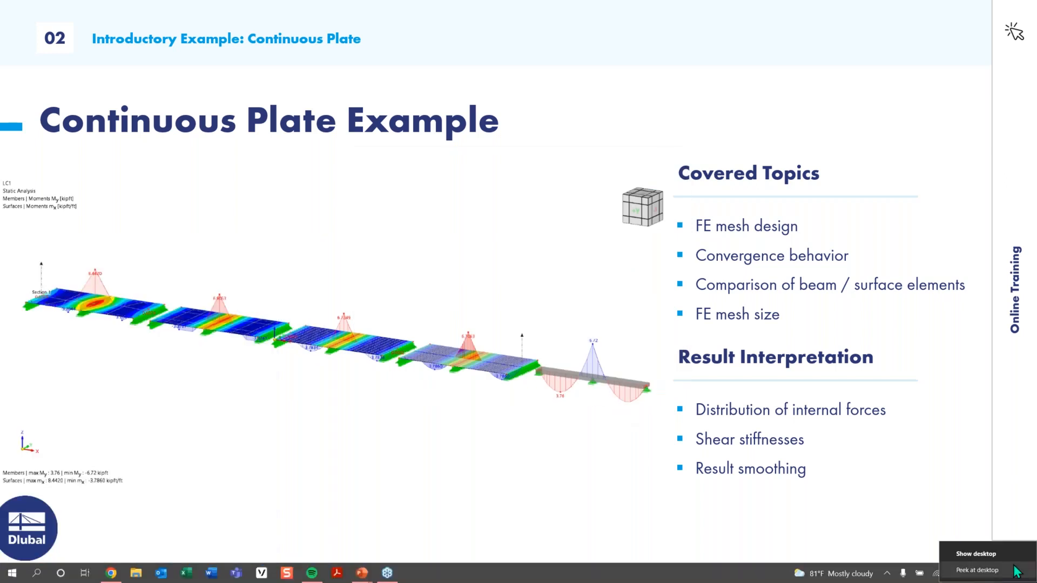
click(1015, 568)
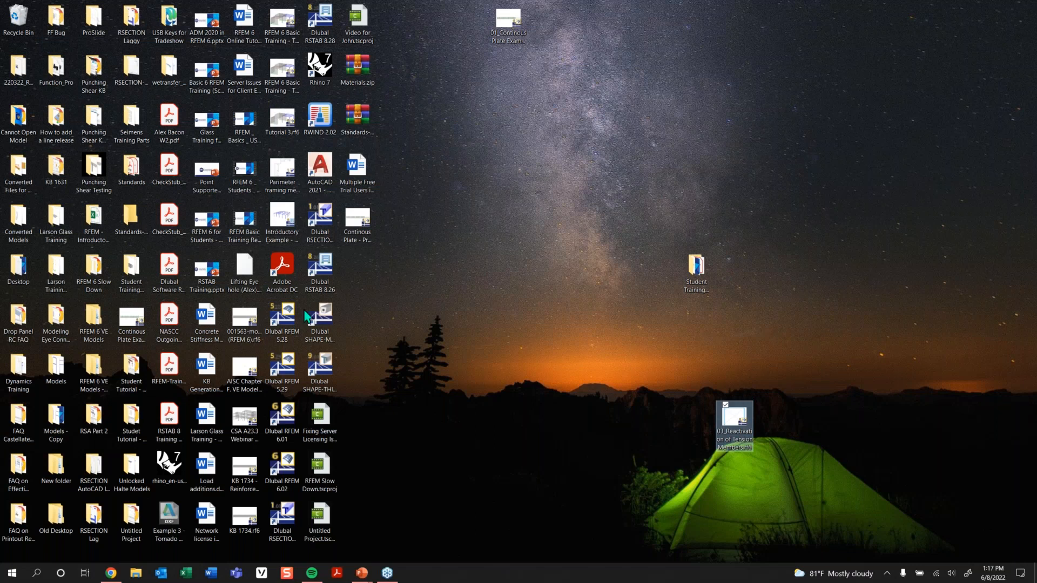
double_click(296, 471)
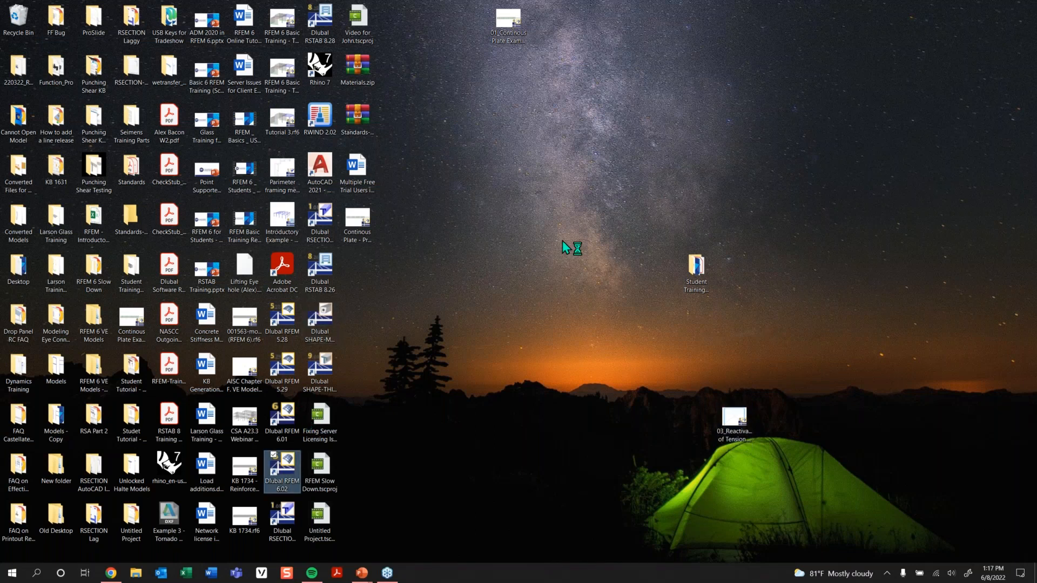
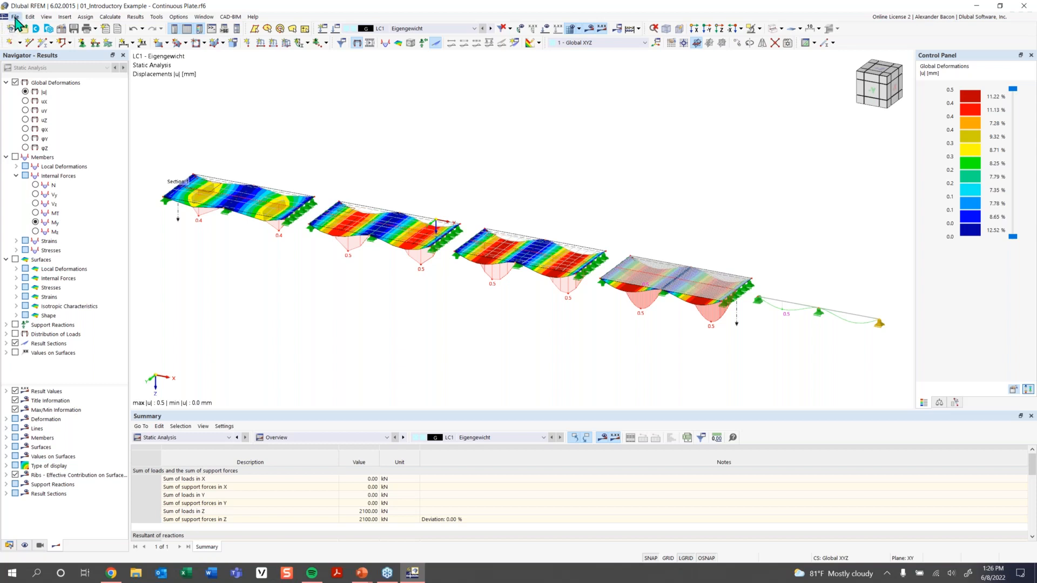
Start a new model through File > New and position the Base Data dialog.
click(15, 16)
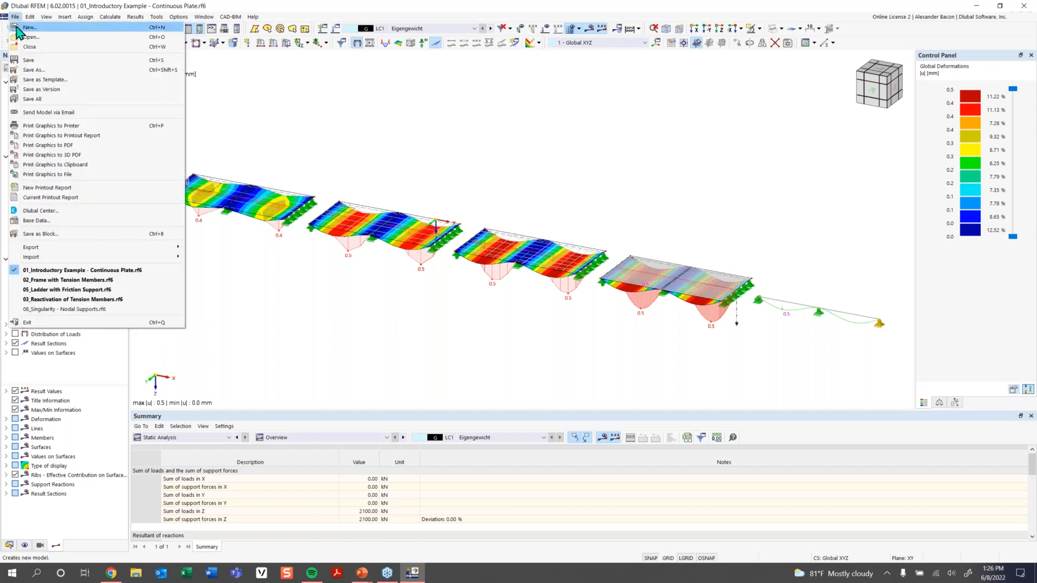
click(16, 31)
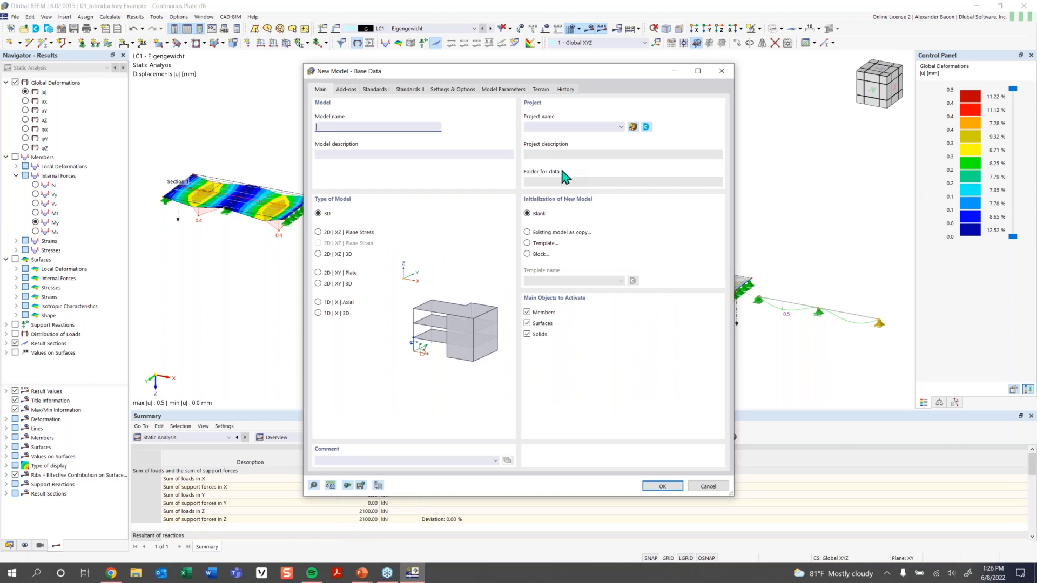
drag(525, 71, 505, 57)
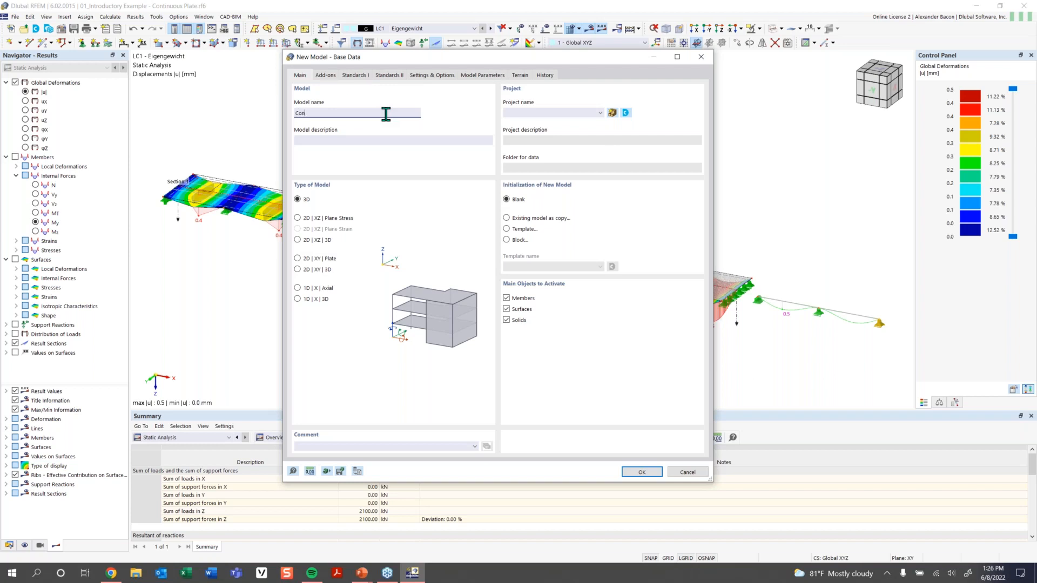
Name the model 'Continous Plate Example' and go to the Add-ons page.
text(inous Plate Example)
key(Tab)
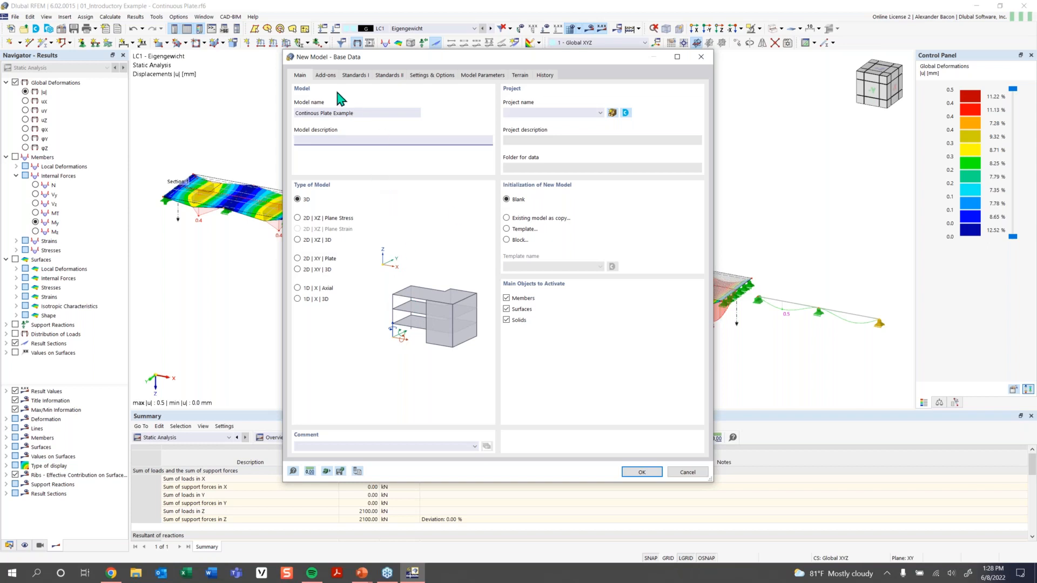
click(326, 76)
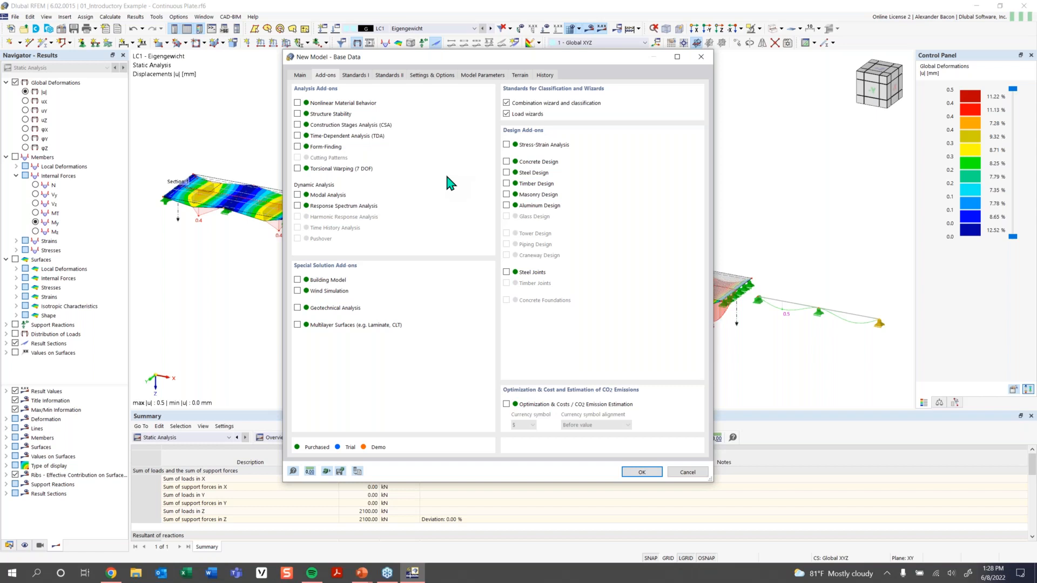
Disable the Combination wizard and Load wizards add-ons, then view the Standards I page.
click(534, 104)
click(526, 114)
click(355, 74)
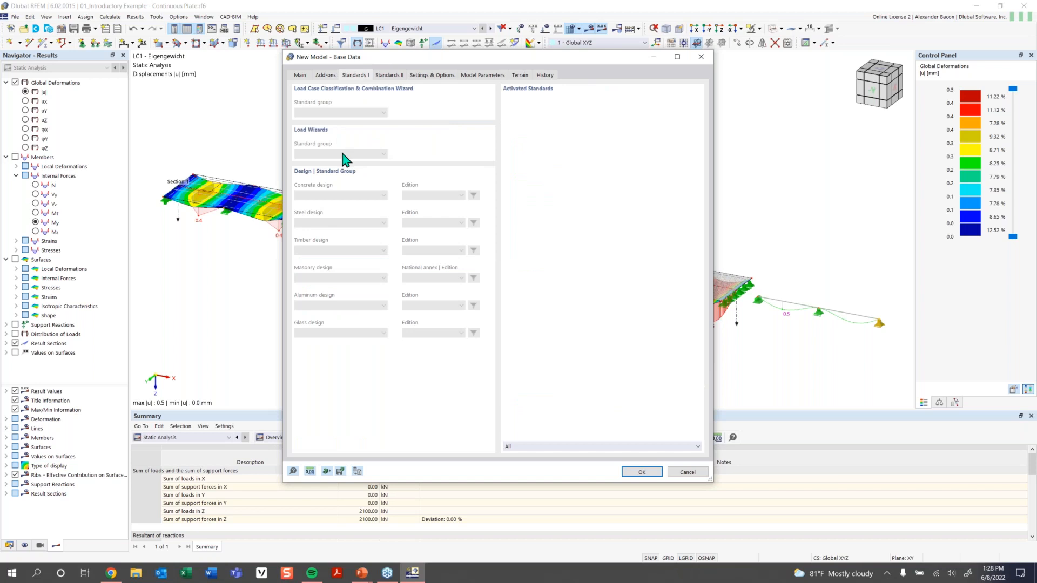
click(325, 75)
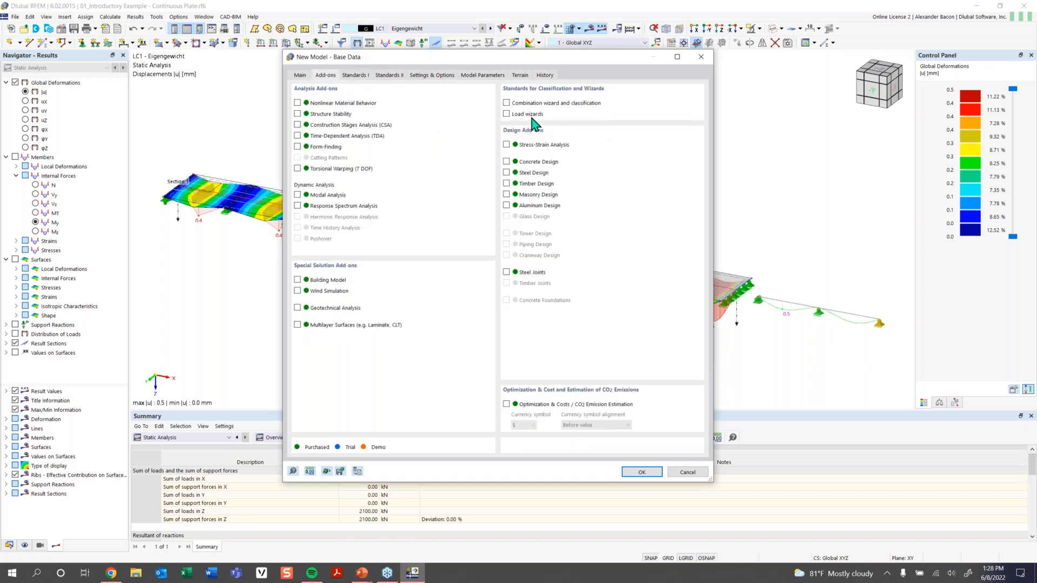
click(355, 76)
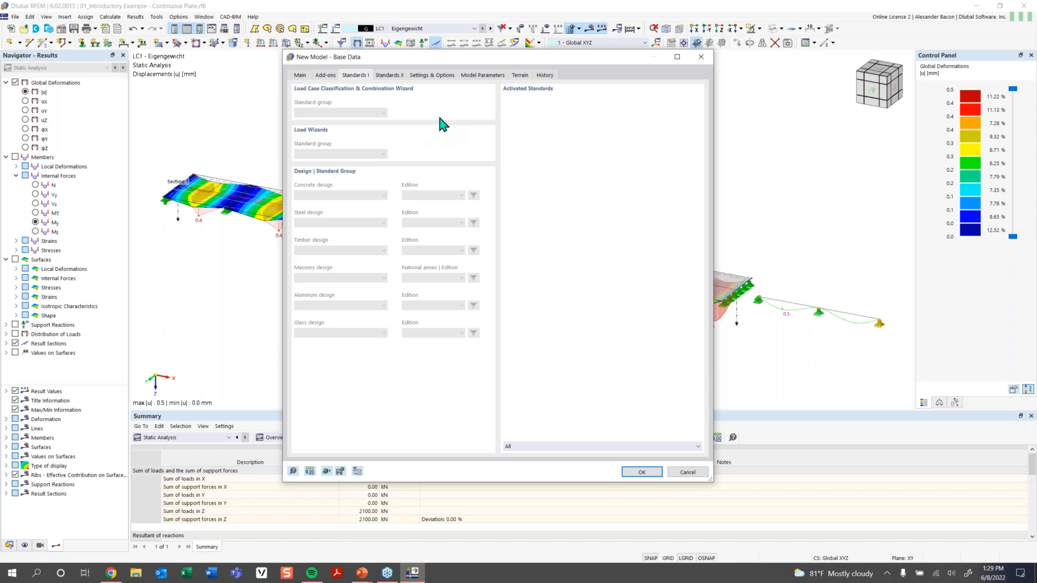
Review the Standards II and Settings & Options pages of the new model's base data.
click(389, 76)
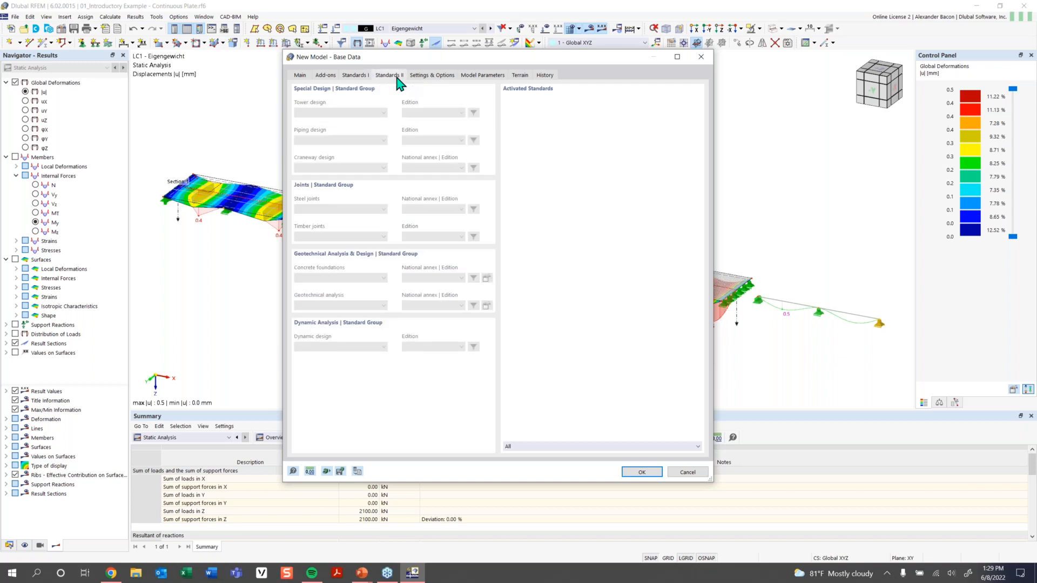
click(433, 76)
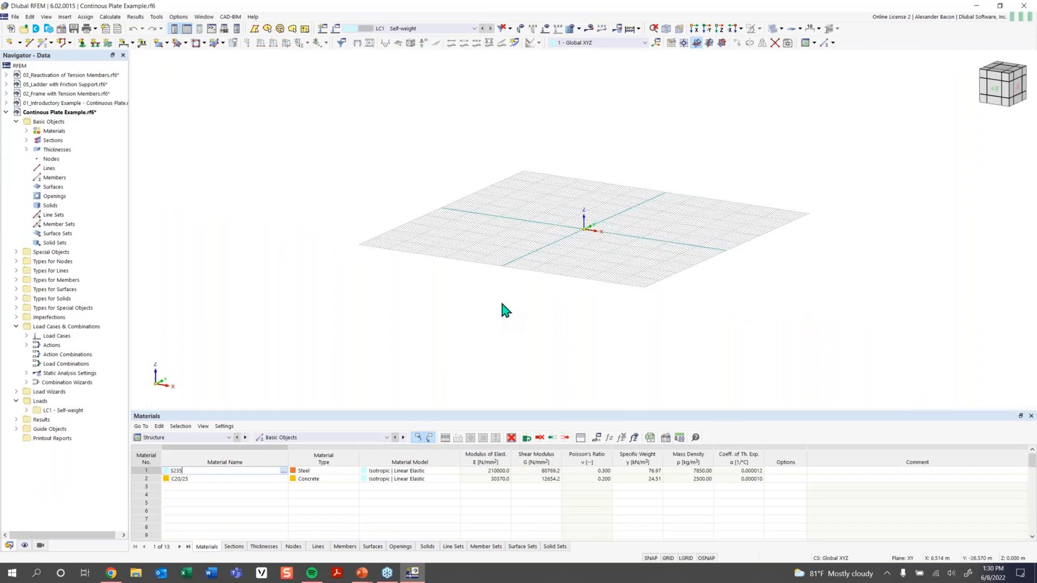
Delete the default materials S235 and C20/25 from the Navigator.
click(27, 130)
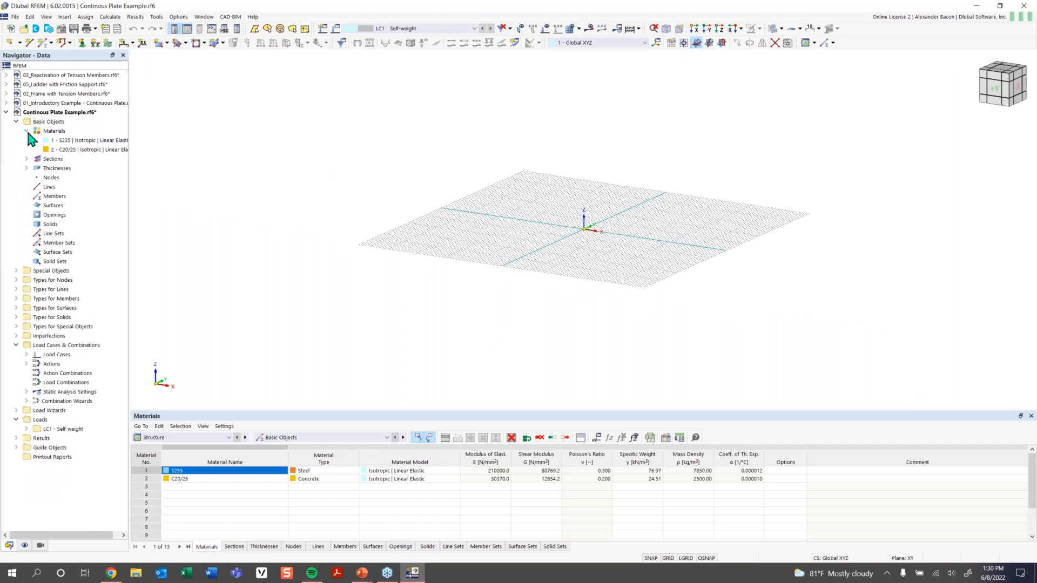
click(57, 140)
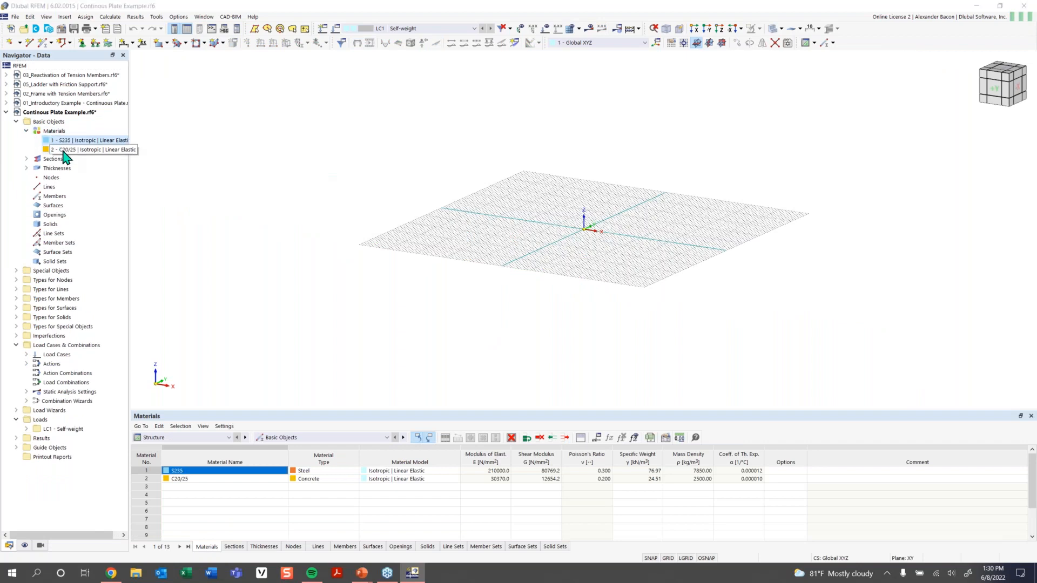
key(Delete)
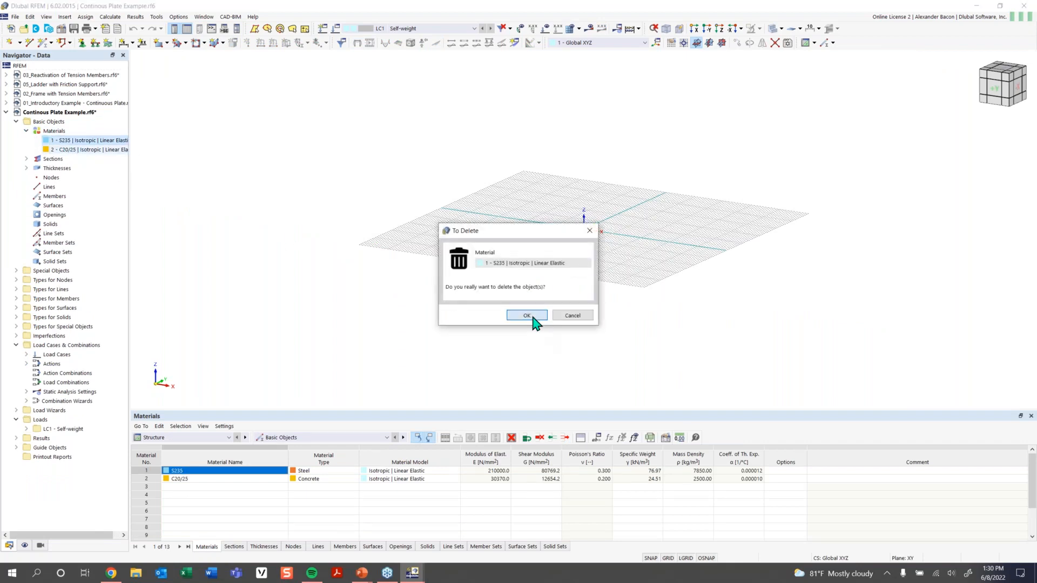
click(529, 316)
click(81, 142)
key(Delete)
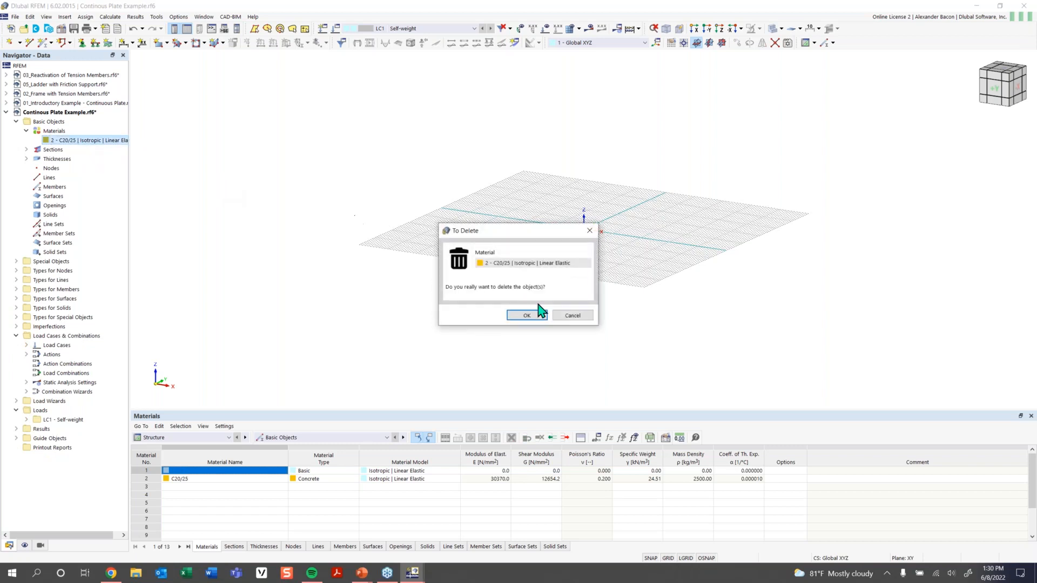
click(518, 316)
Delete both default sections, including IPE 200.
click(26, 141)
click(70, 150)
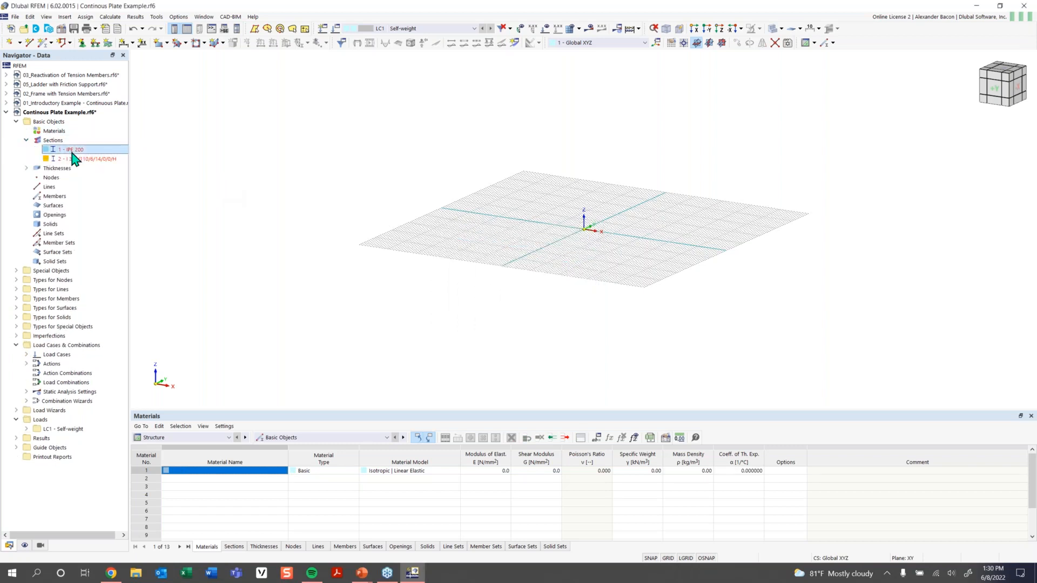
key(Delete)
click(532, 317)
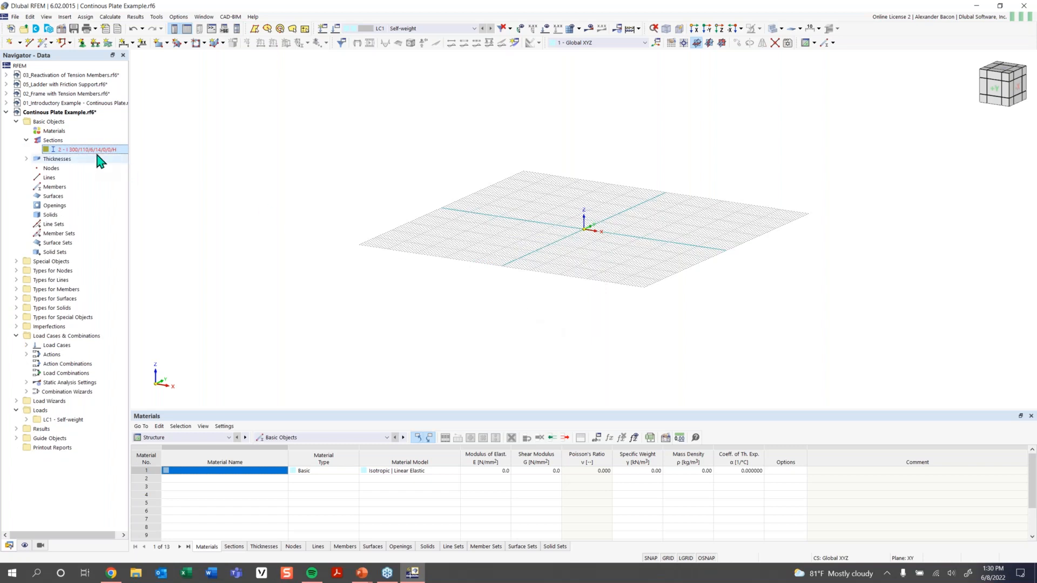
key(Delete)
click(528, 316)
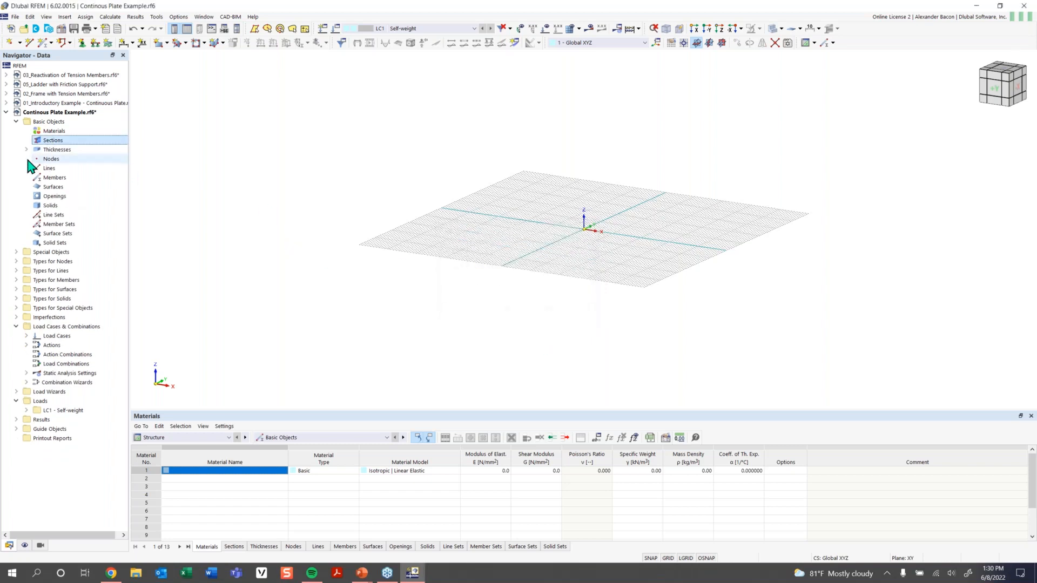
Delete both default thicknesses, including the 300.0 mm uniform thickness.
click(26, 150)
click(81, 159)
key(Delete)
click(528, 316)
key(Delete)
click(528, 317)
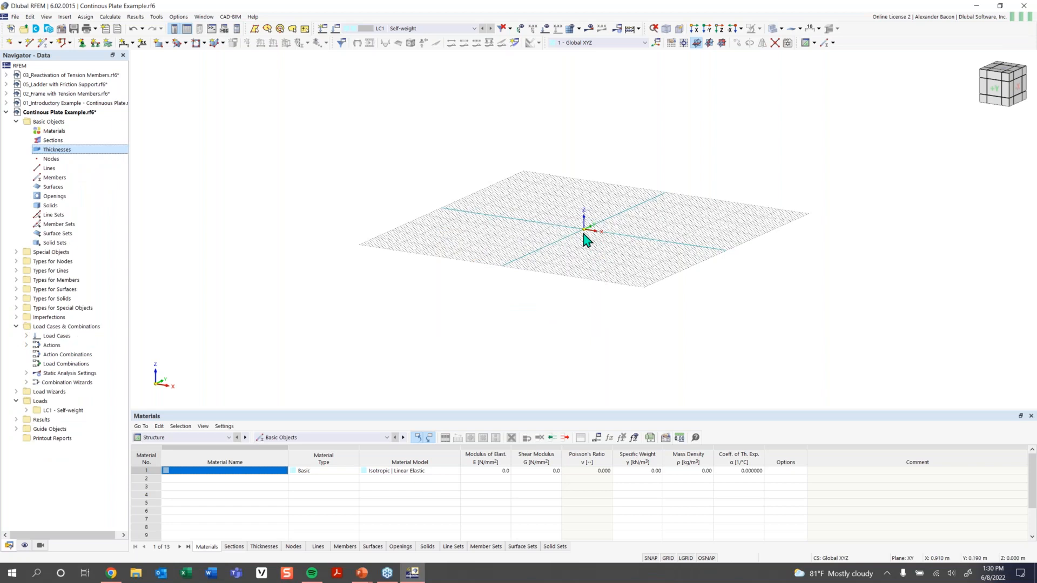
Orbit the empty grid, then set the view to look straight down from -Z.
ctrl+middle_drag(599, 222, 559, 267)
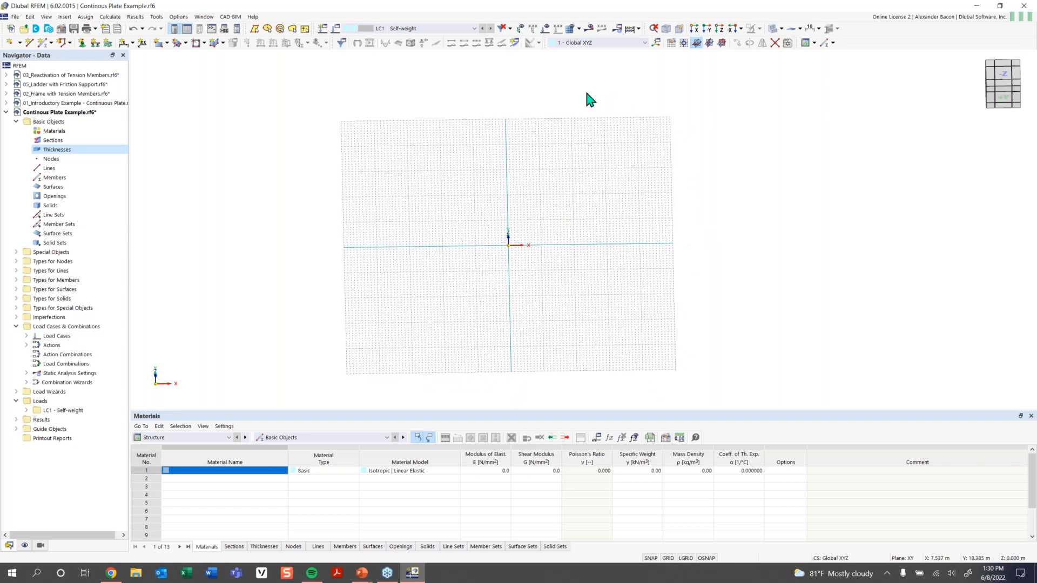
click(713, 31)
ctrl+middle_drag(613, 197, 617, 156)
click(741, 29)
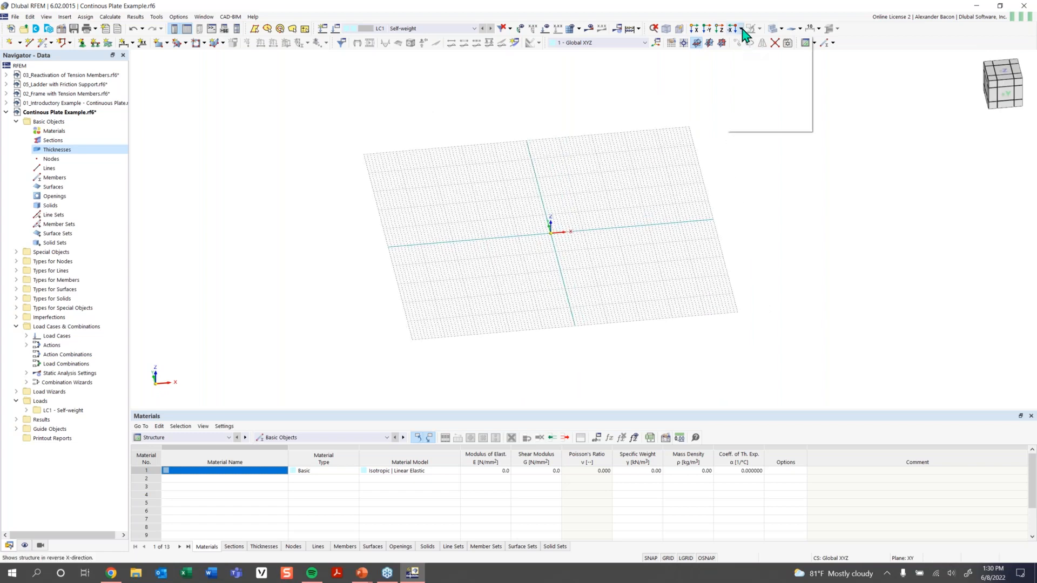
click(749, 61)
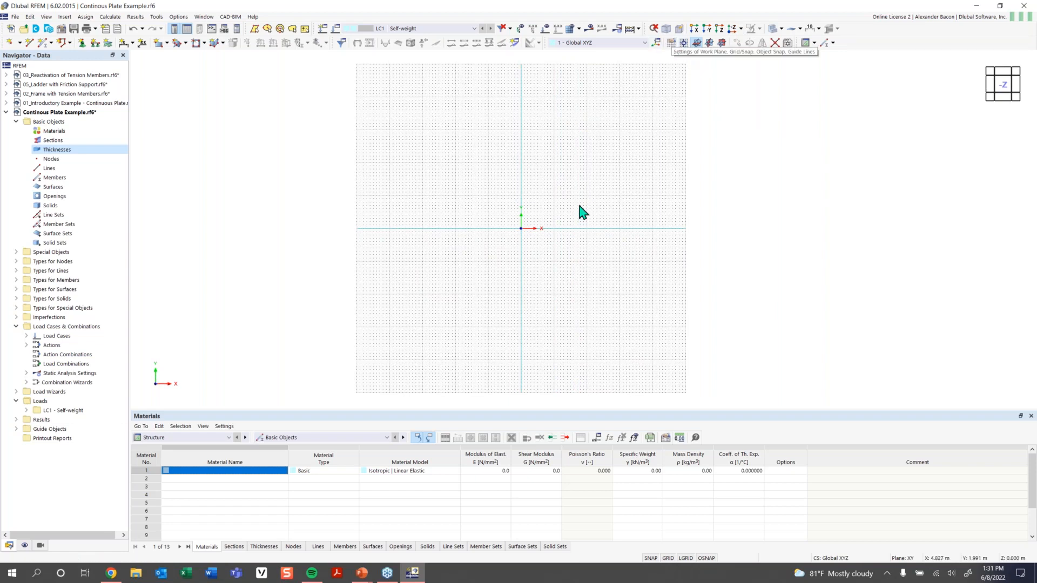
Inspect the 0.305 m b grid point spacing in Work Plane and Grid/Snap, then open Units and Decimal Places.
click(672, 48)
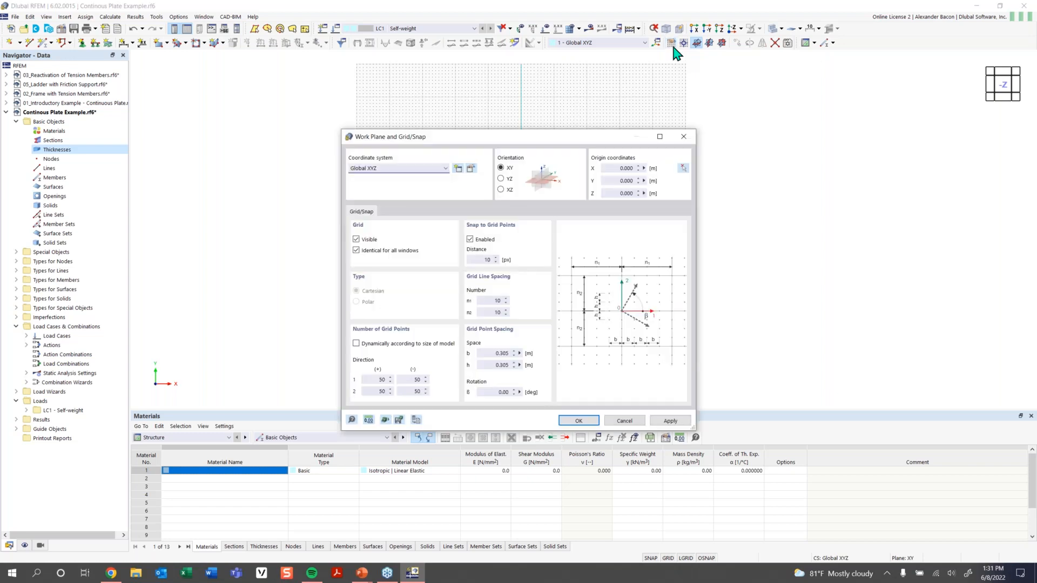
drag(488, 140, 451, 105)
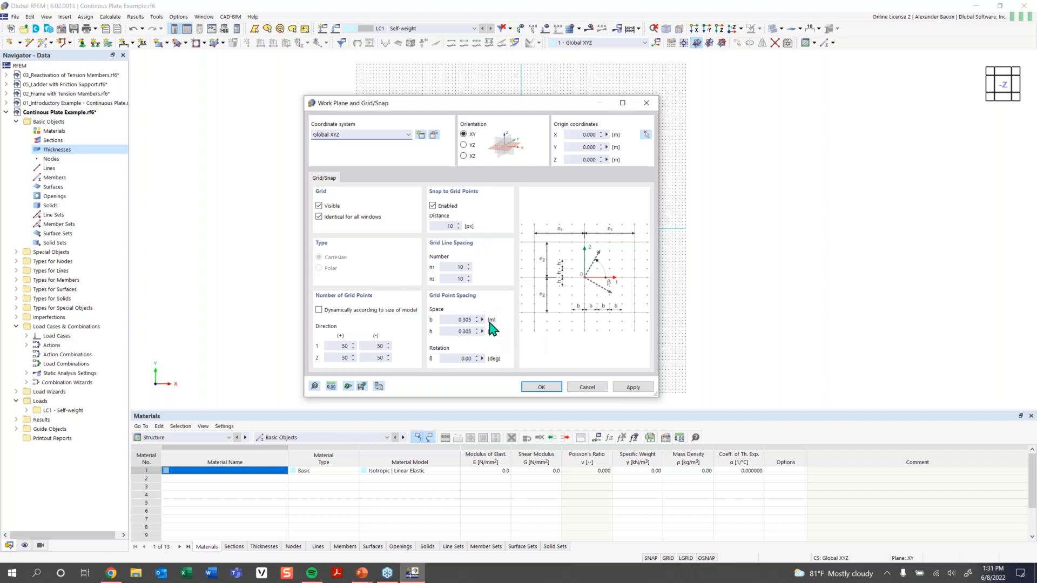
double_click(454, 319)
click(331, 387)
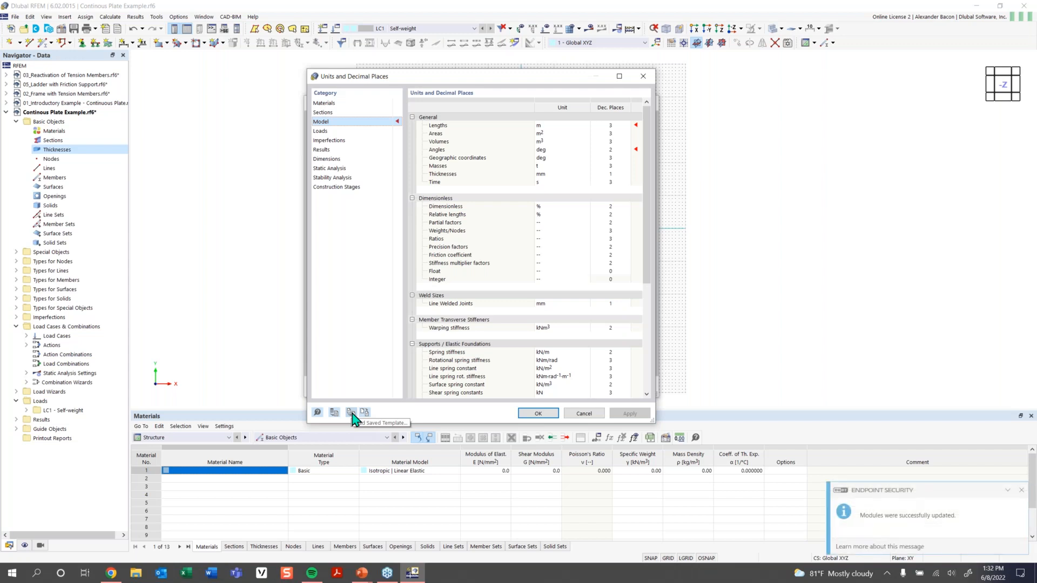
Load the Imperial units template so the grid spacing reads 1.00 ft.
click(351, 412)
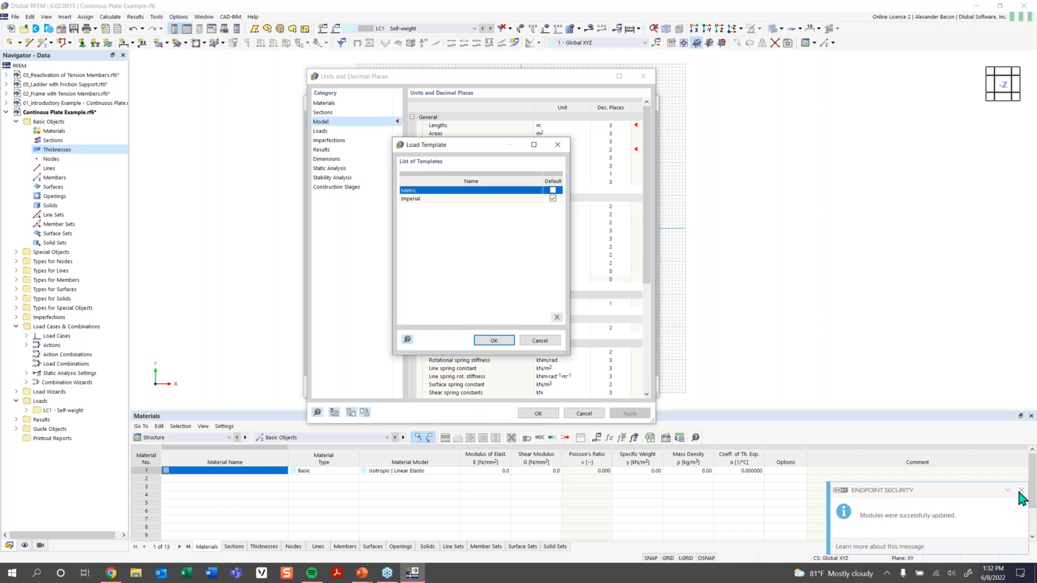
click(436, 199)
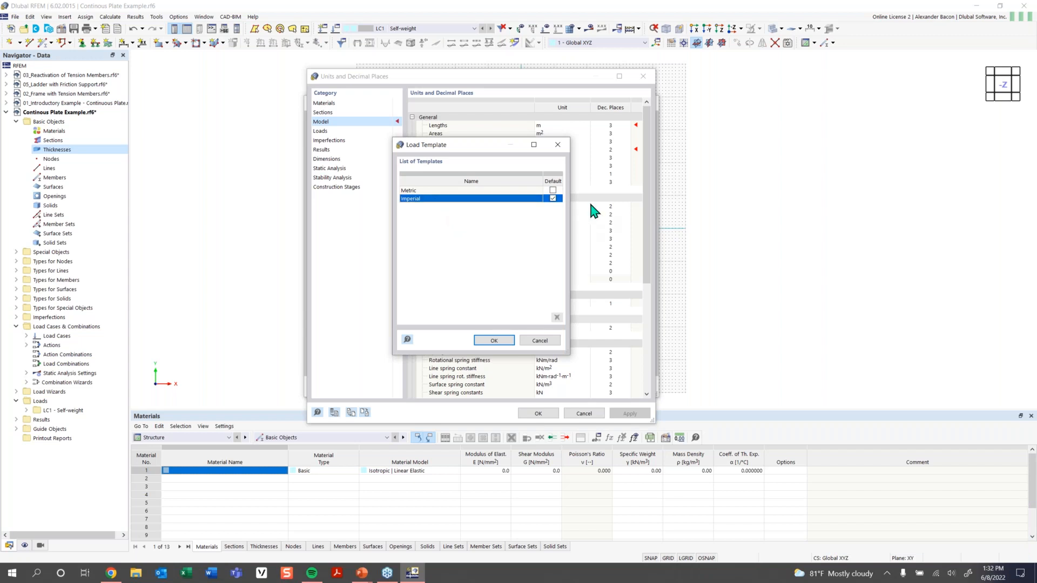
click(508, 342)
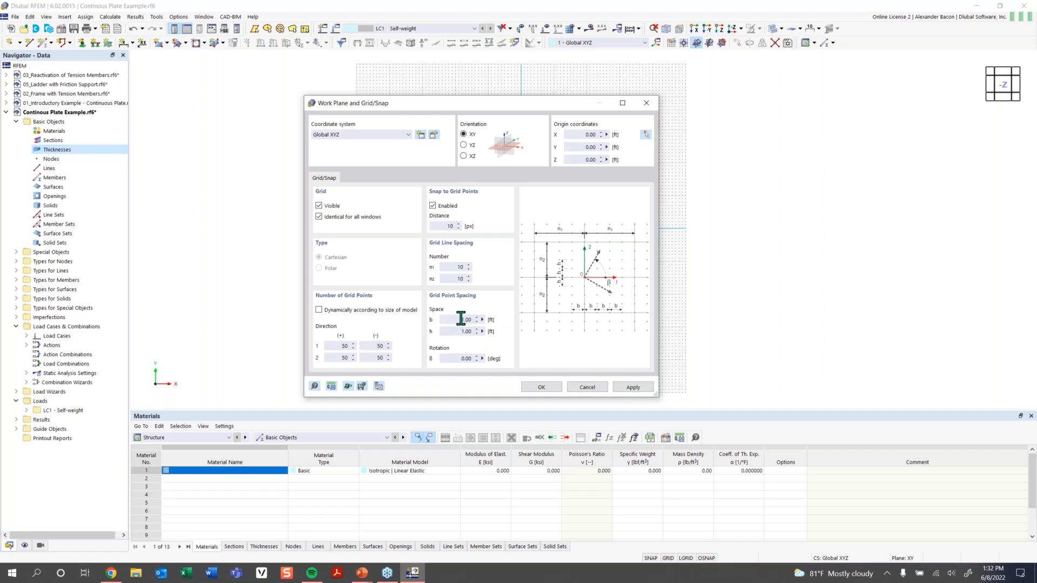
Set the grid point counts for Directions 1 and 2, (+) and (-), to 100.
click(338, 345)
double_click(349, 347)
text(1)
key(Tab)
drag(370, 347, 401, 345)
click(337, 360)
double_click(337, 360)
text(100)
double_click(378, 359)
text(100)
Apply the 100-point grid, accept the backup prompt, and overwrite Continous Plate Example.rf6.
click(541, 388)
scroll(581, 327, down, 4)
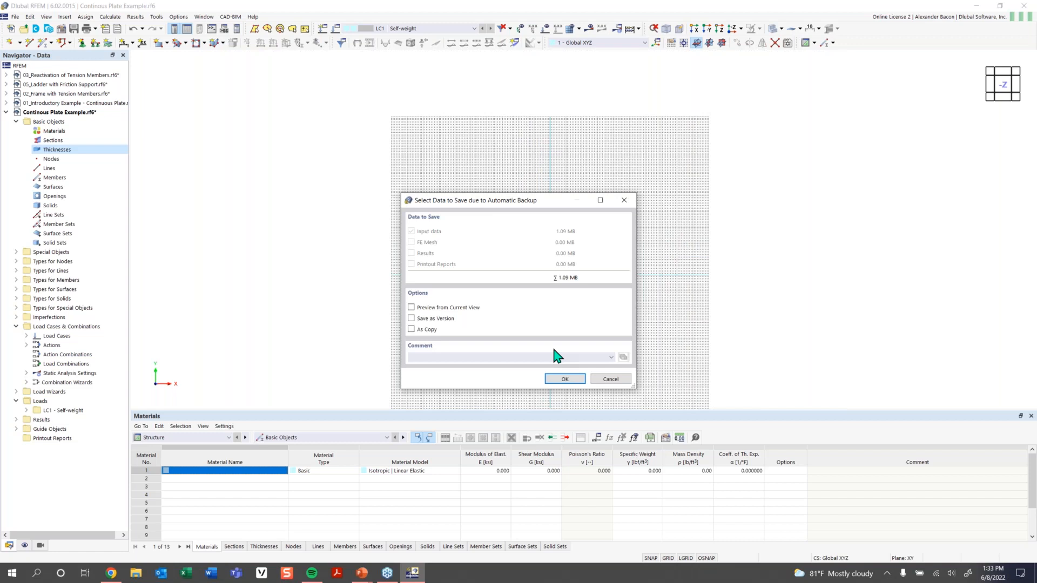
click(562, 379)
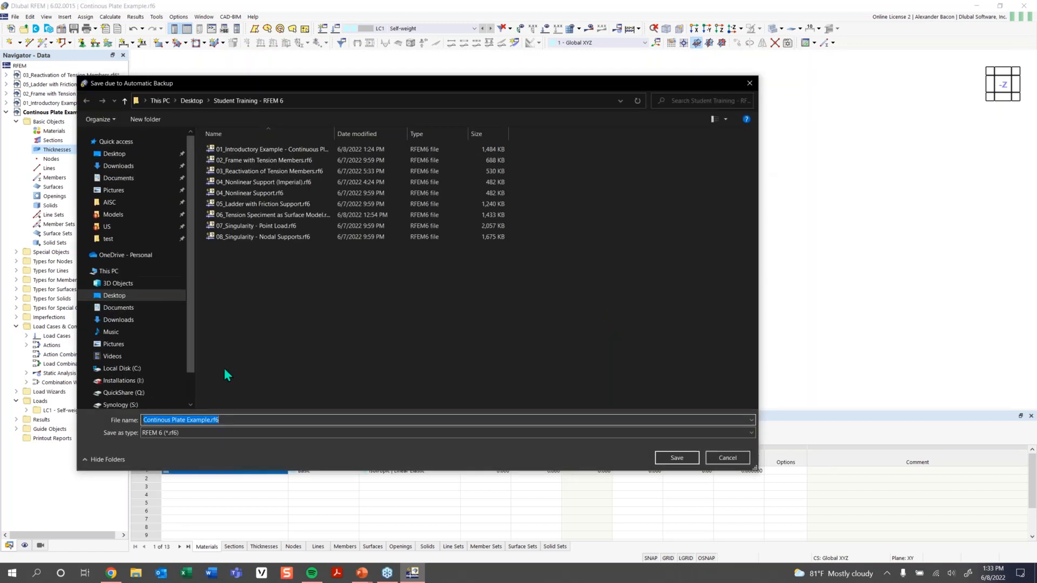
click(676, 457)
click(543, 288)
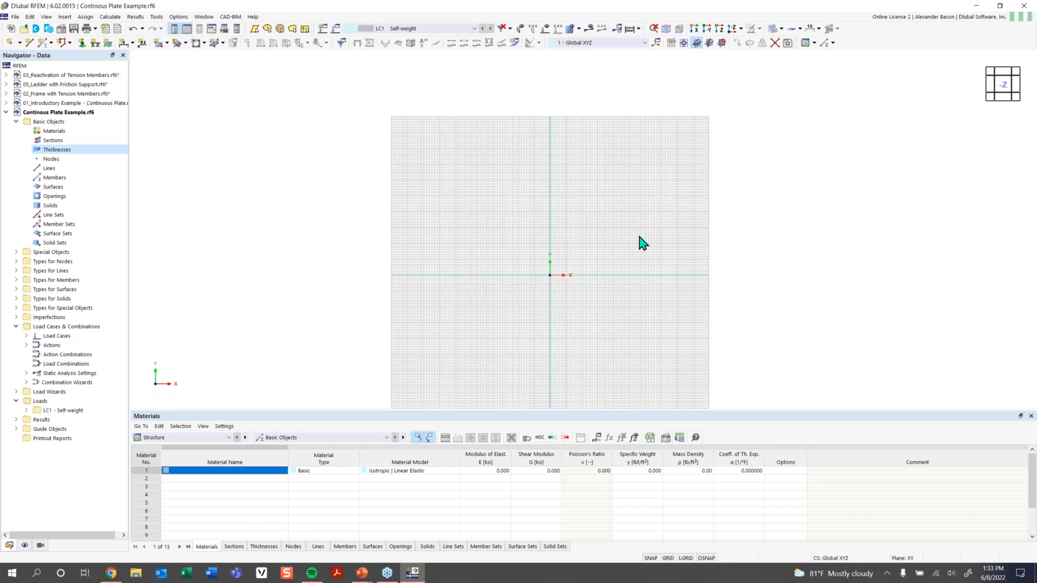
scroll(586, 278, up, 2)
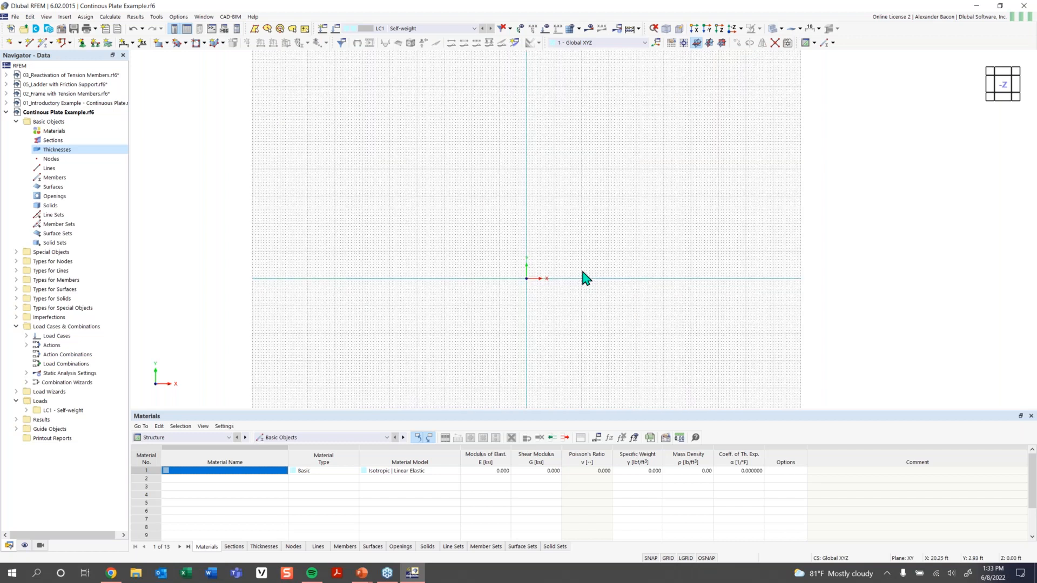
middle_drag(593, 277, 489, 319)
scroll(488, 320, up, 3)
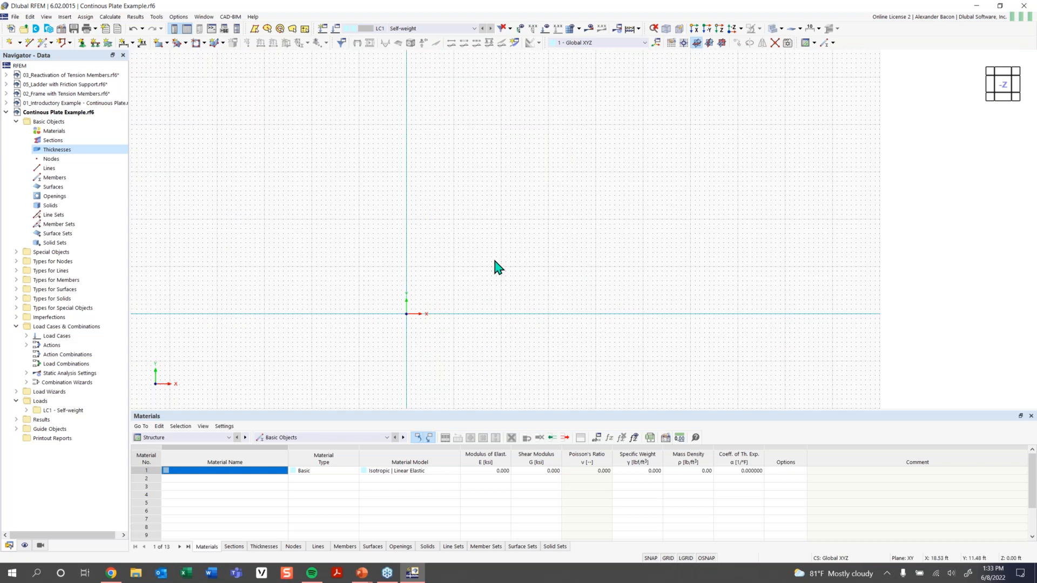
Start a new rectangular surface 1 and go to its Thickness with Material choice.
click(158, 43)
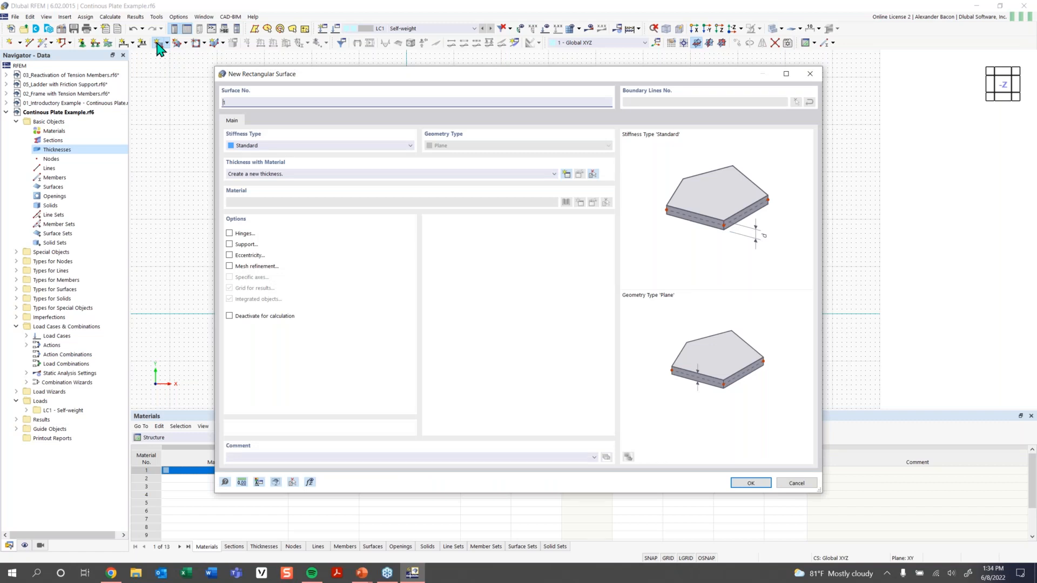
drag(384, 74, 345, 63)
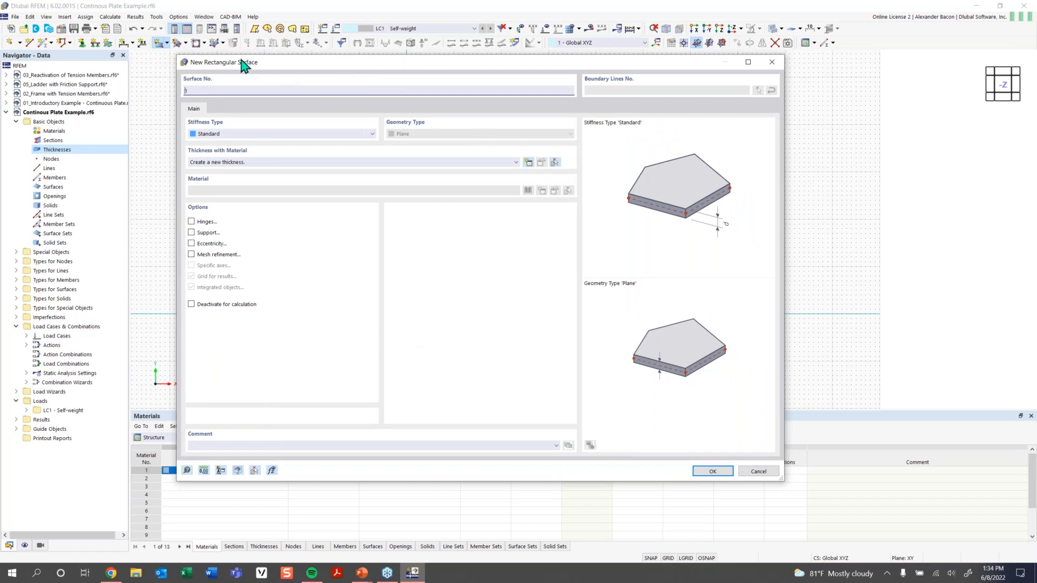
click(341, 163)
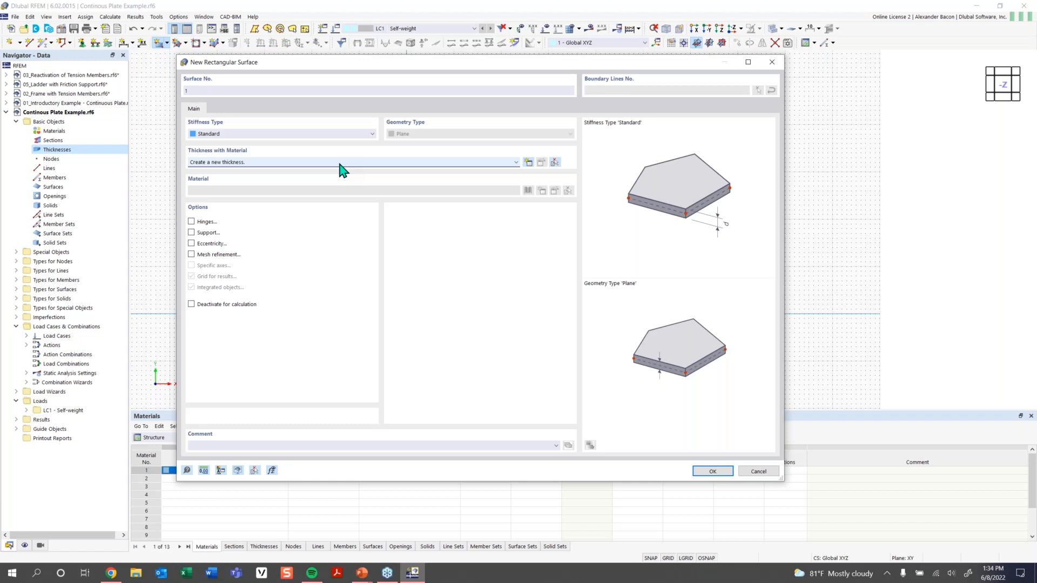
Create a new uniform thickness, changing d from 8.000 to 12 in, then open the material library.
click(340, 164)
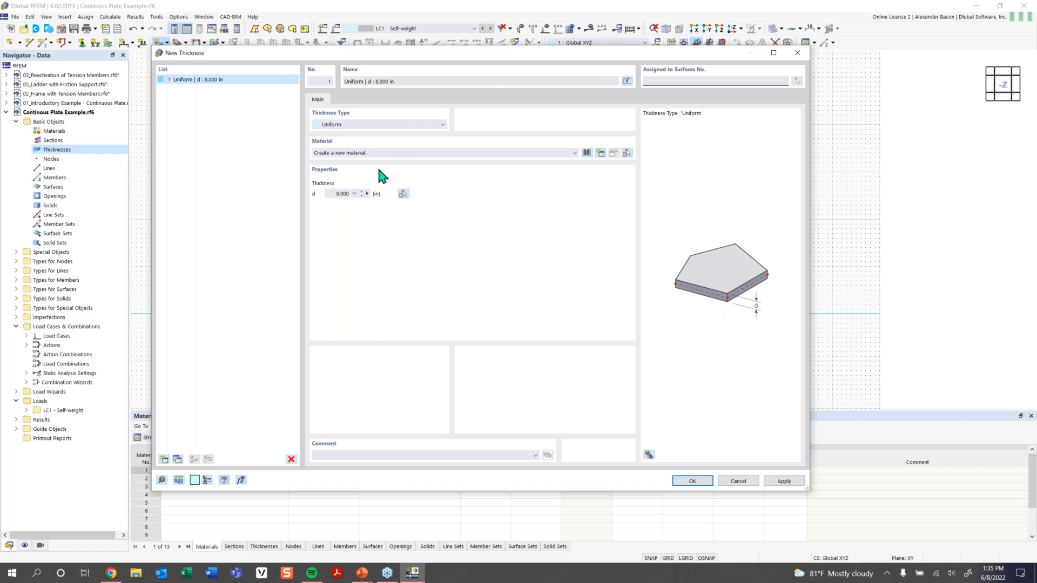
drag(326, 194, 374, 194)
text(12)
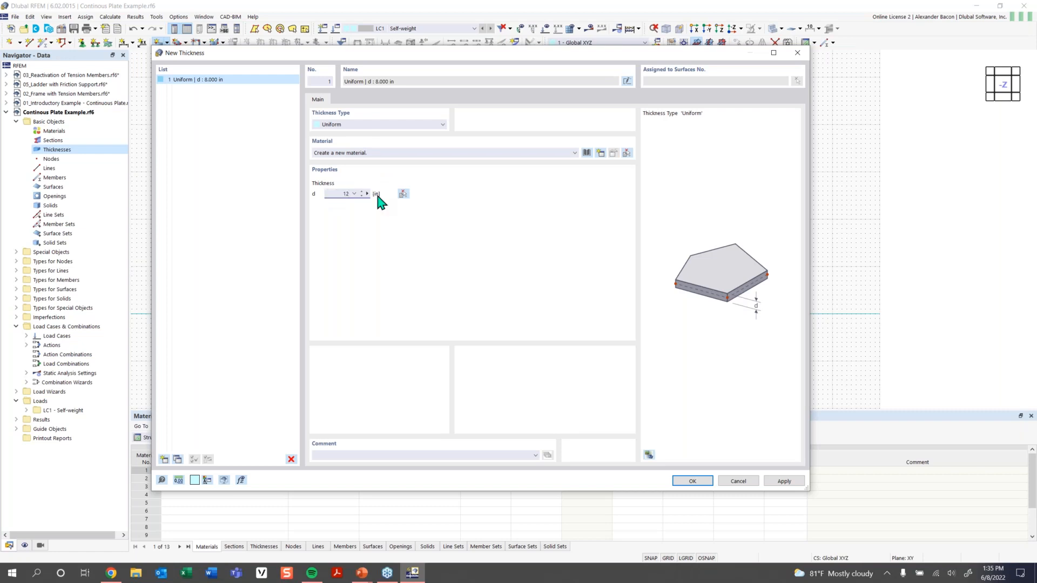
click(586, 153)
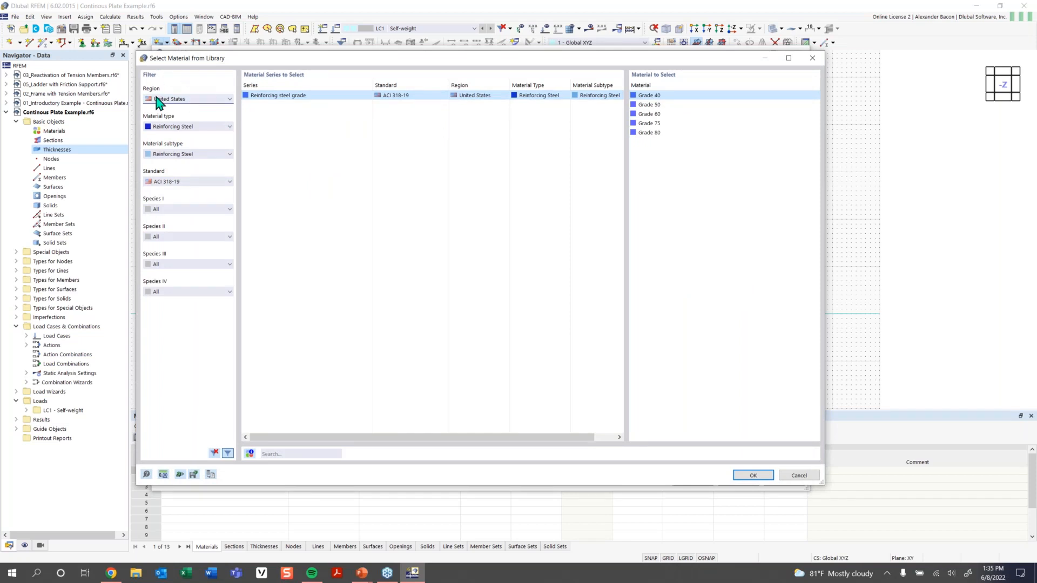
Filter the library to United States Concrete type and subtype, and select Concrete f'c = 4000 psi.
click(198, 101)
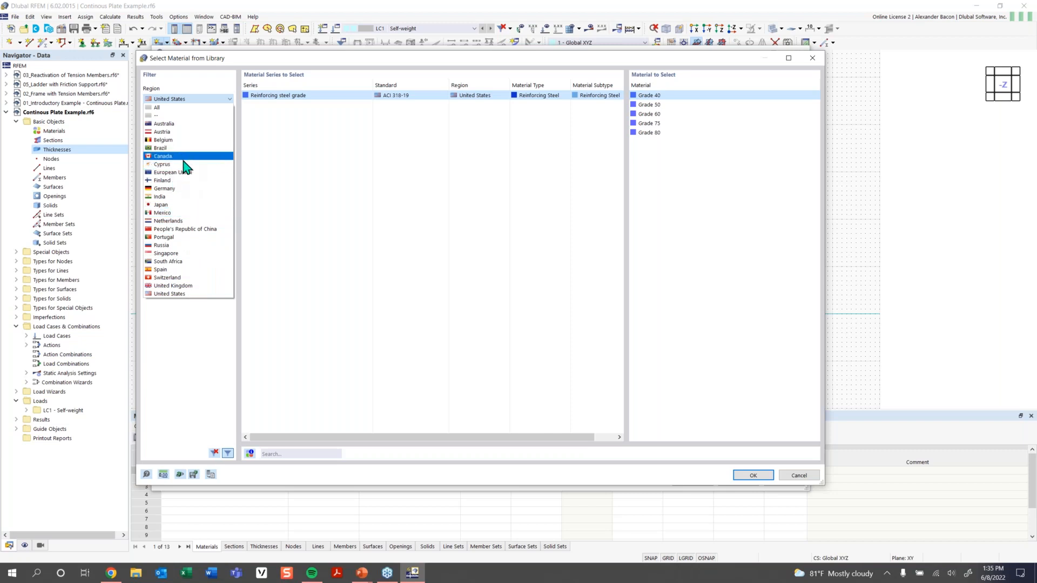
click(183, 296)
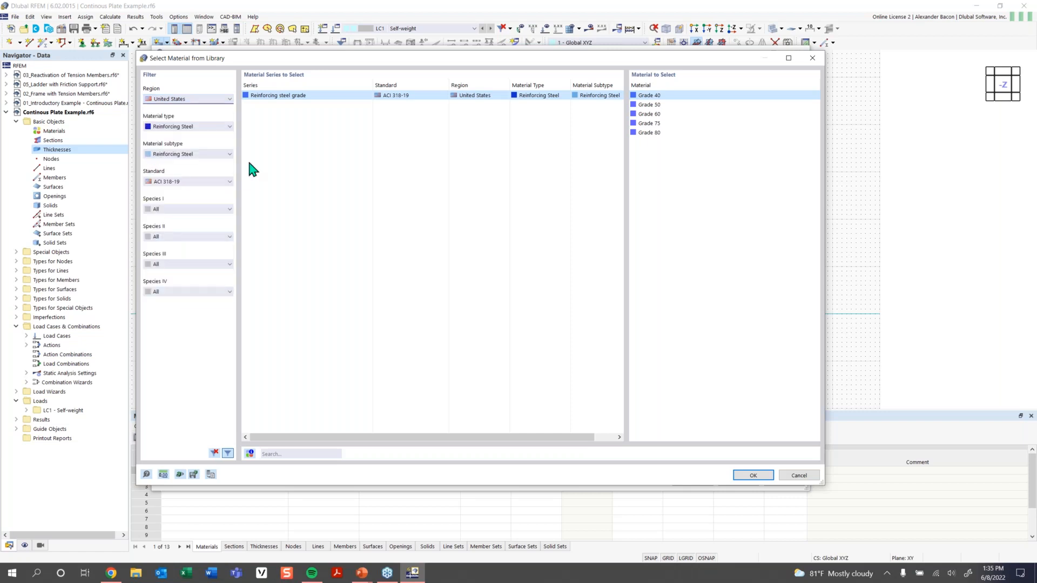
click(183, 132)
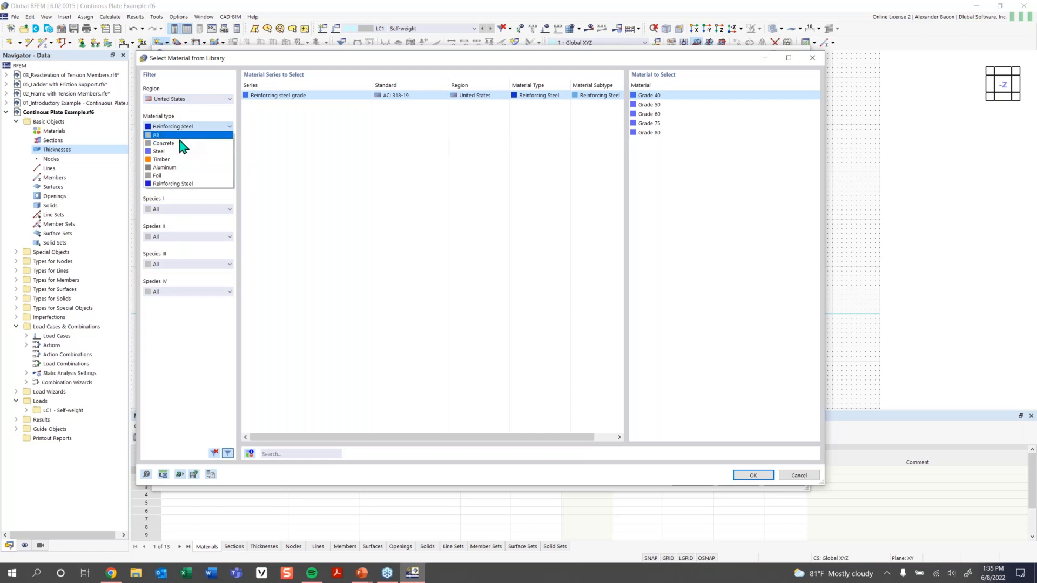
click(182, 151)
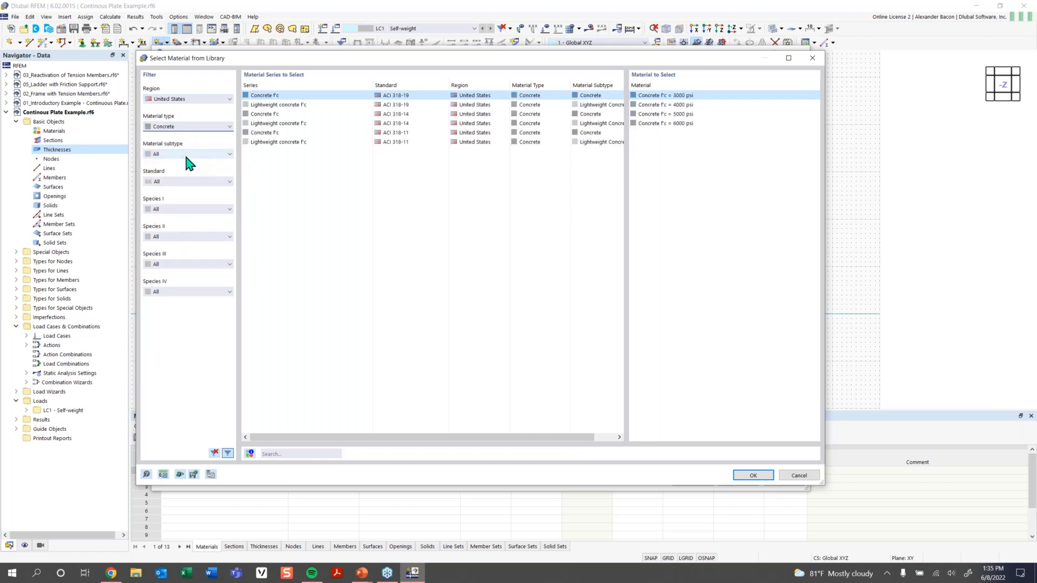
click(189, 127)
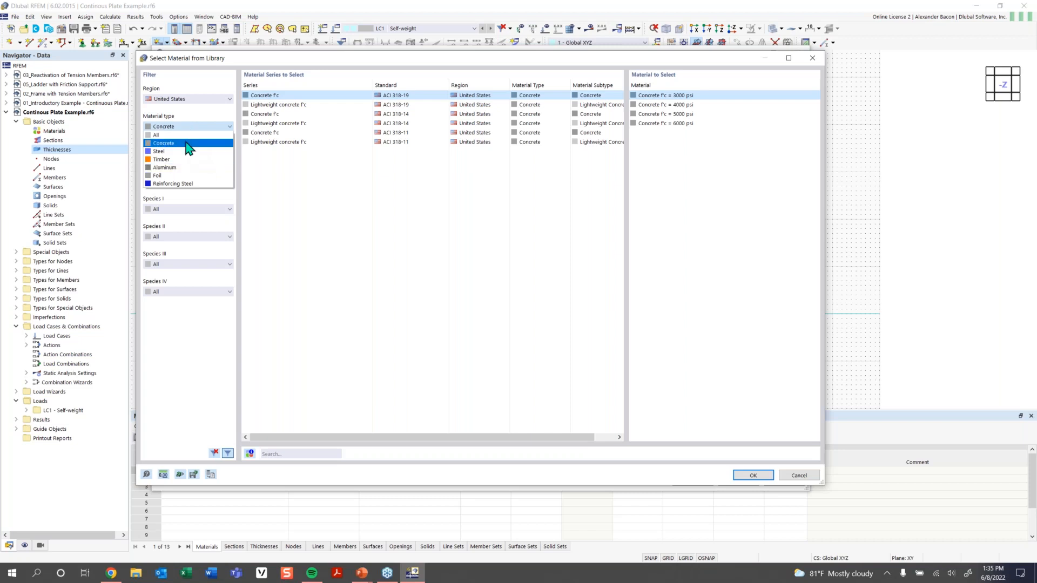
click(188, 143)
click(190, 155)
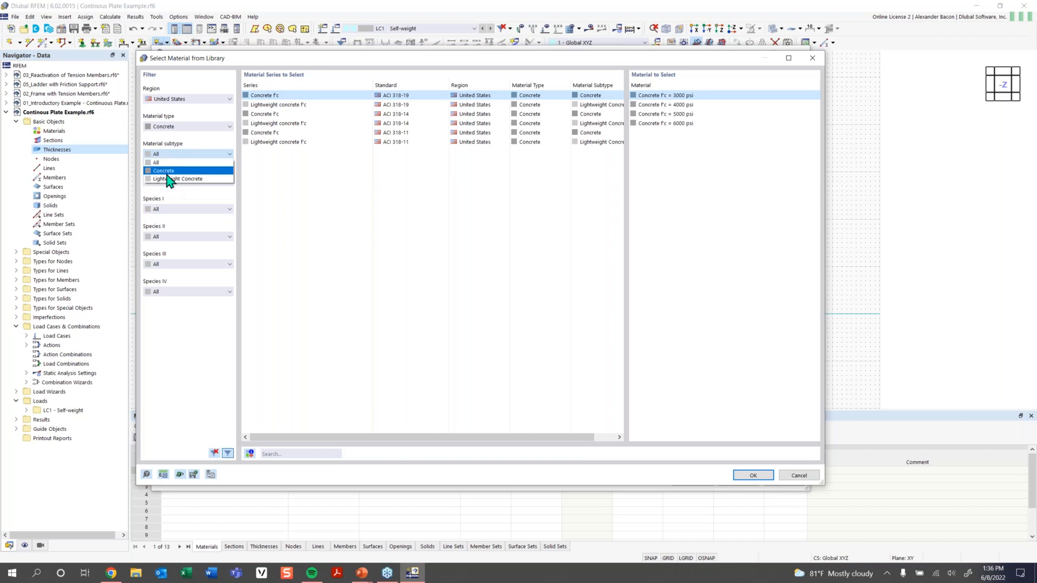
click(165, 170)
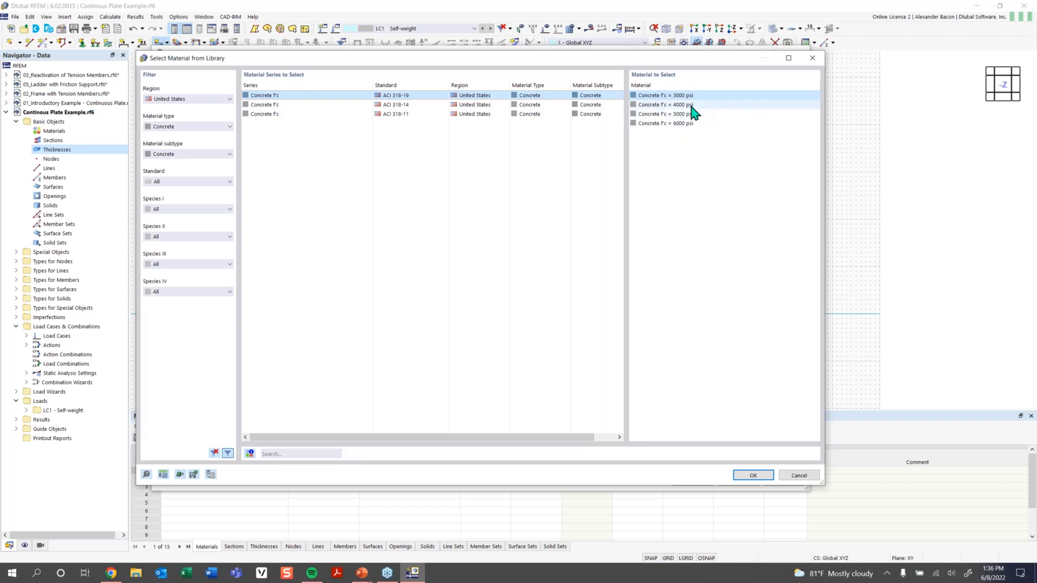
click(691, 105)
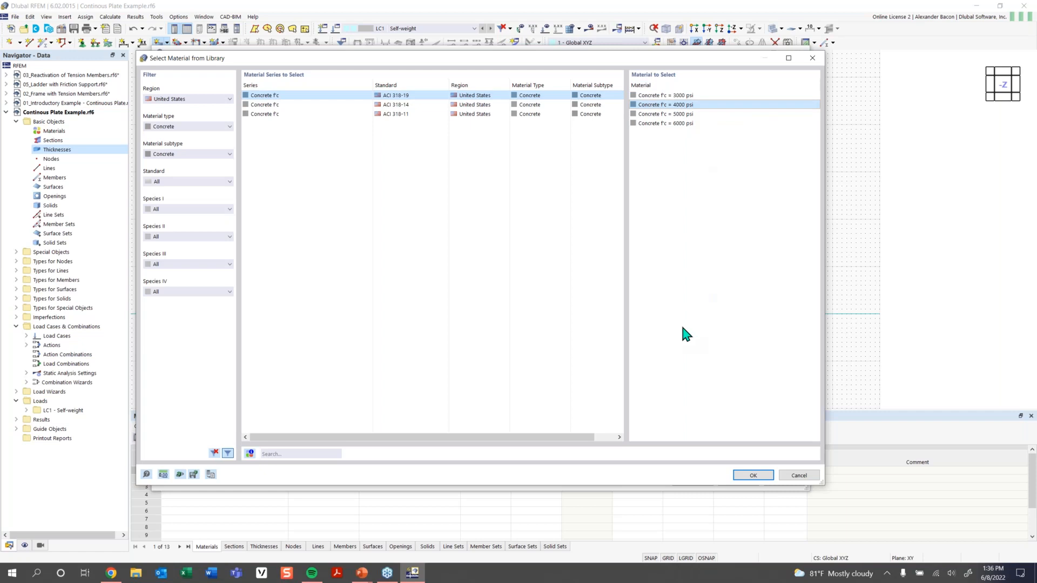
click(289, 454)
Reset the library filters, search 'Concrete', and import Concrete f'c = 4000 psi.
click(210, 101)
click(244, 425)
click(214, 453)
click(283, 454)
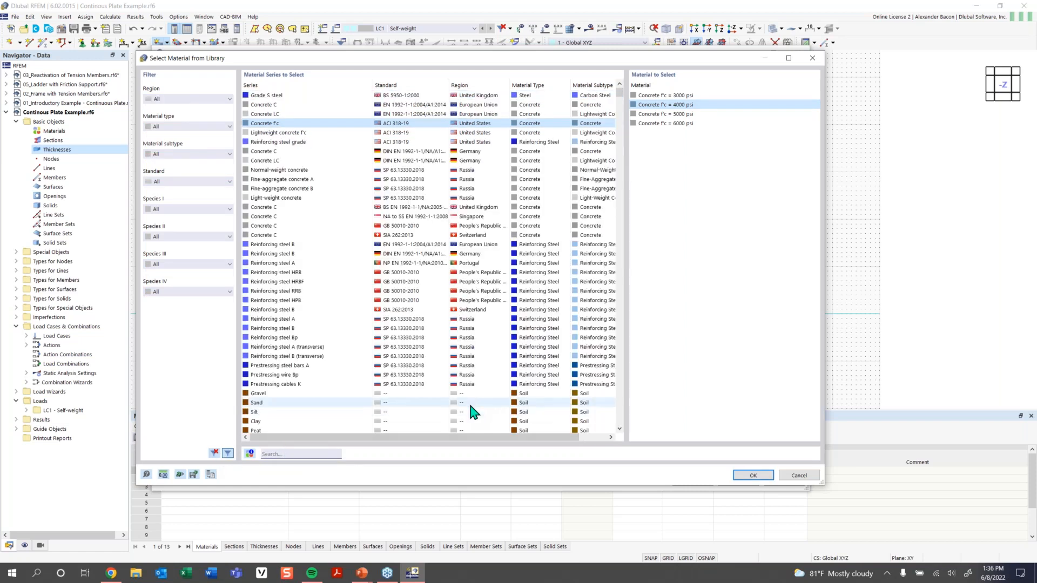
text(Co)
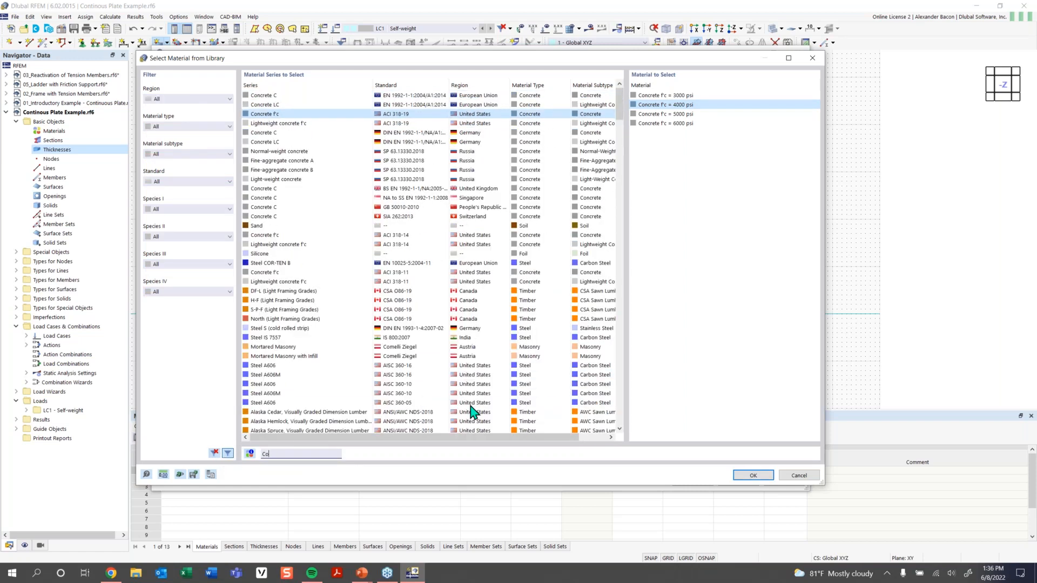
text(ncrete)
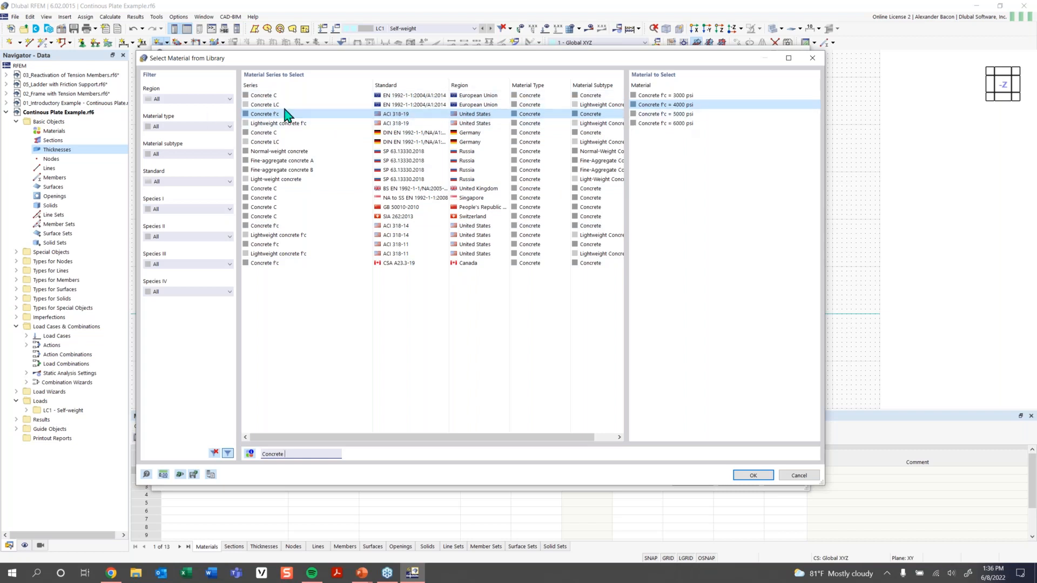
click(762, 477)
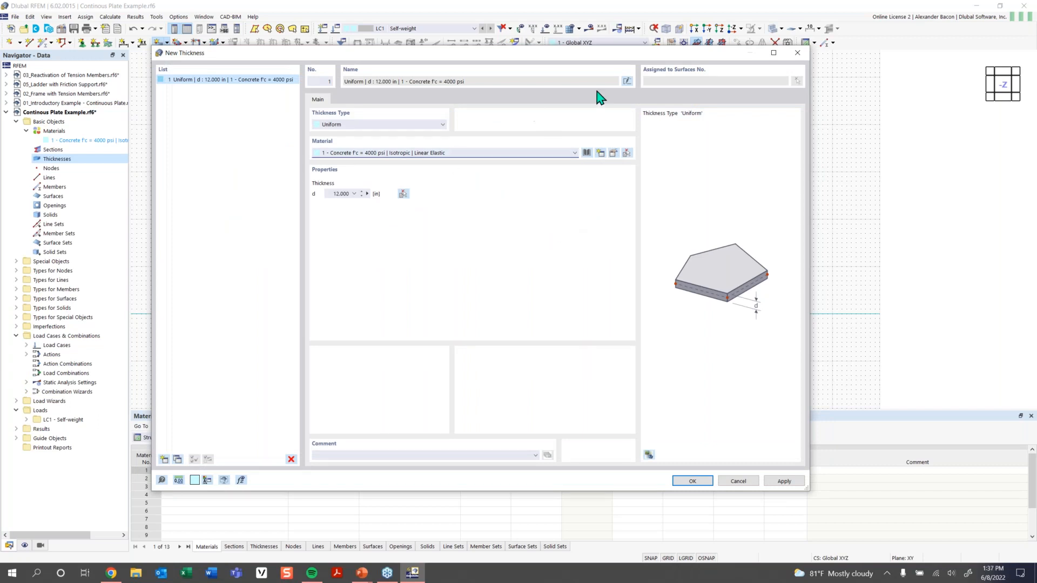
Make the 4000 psi concrete user-defined and change its Poisson's ratio from 0.200 to 0.
click(615, 156)
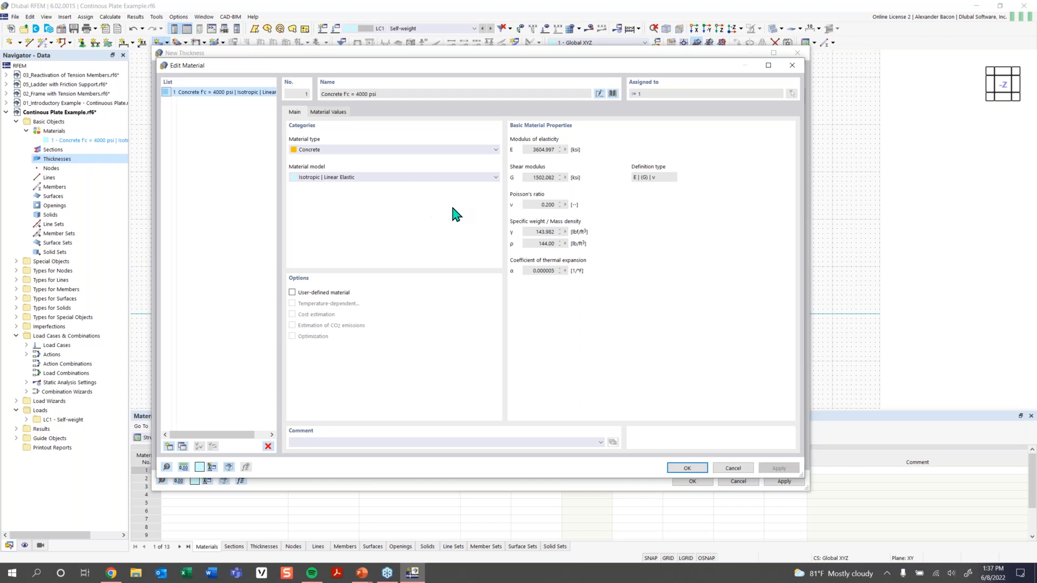
click(305, 295)
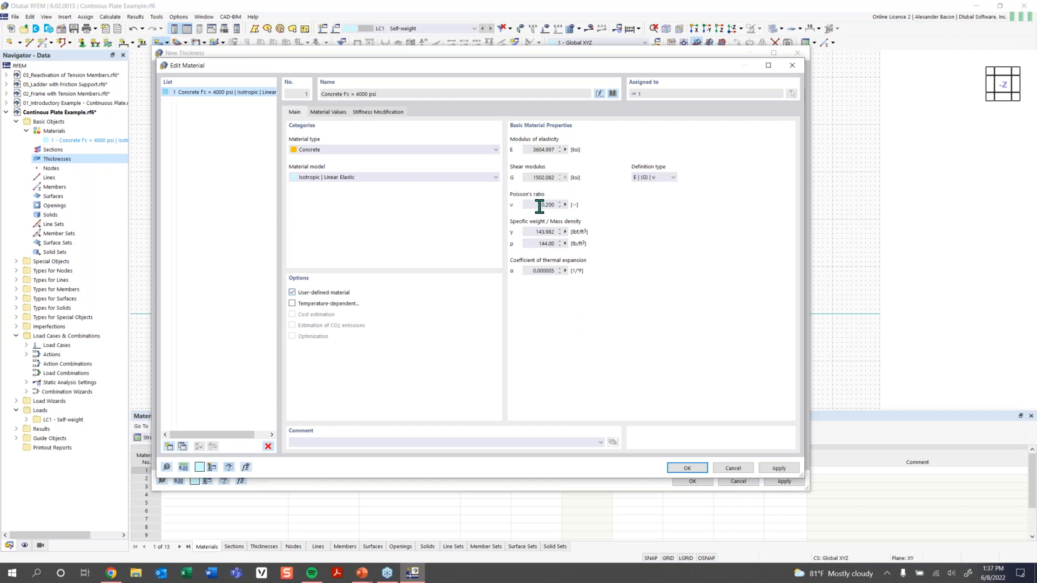
drag(540, 205, 592, 210)
text(0)
click(683, 469)
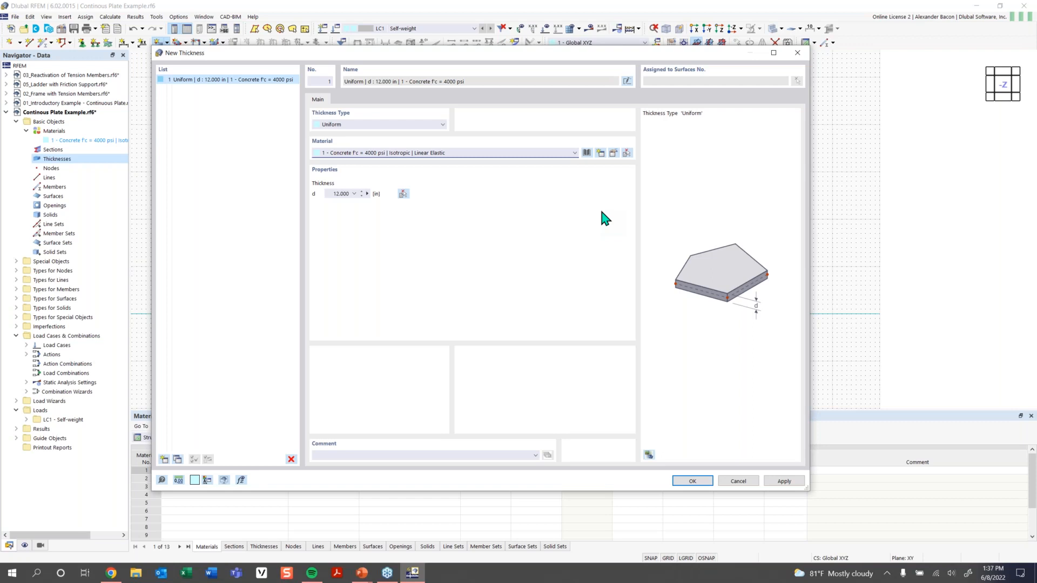
Accept Thickness 1 (12.000 in concrete) and the new rectangular surface settings.
click(692, 481)
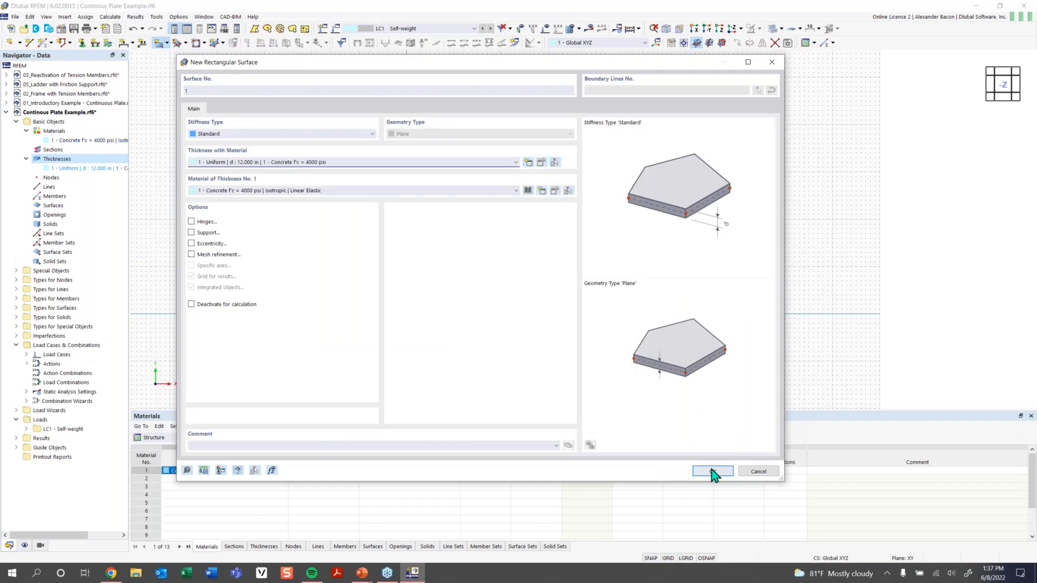
click(711, 472)
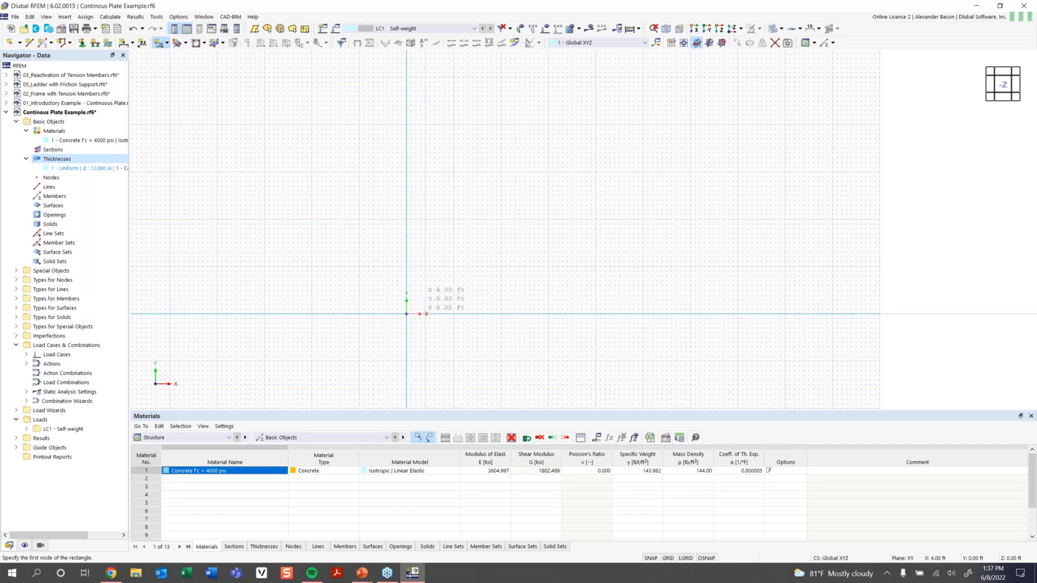
scroll(399, 298, up, 2)
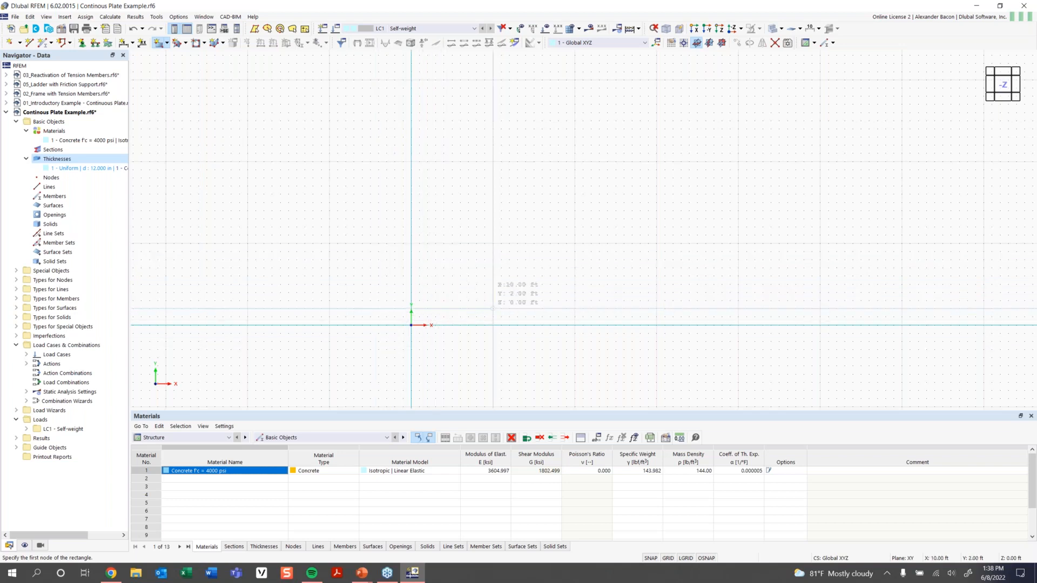
middle_drag(492, 311, 405, 310)
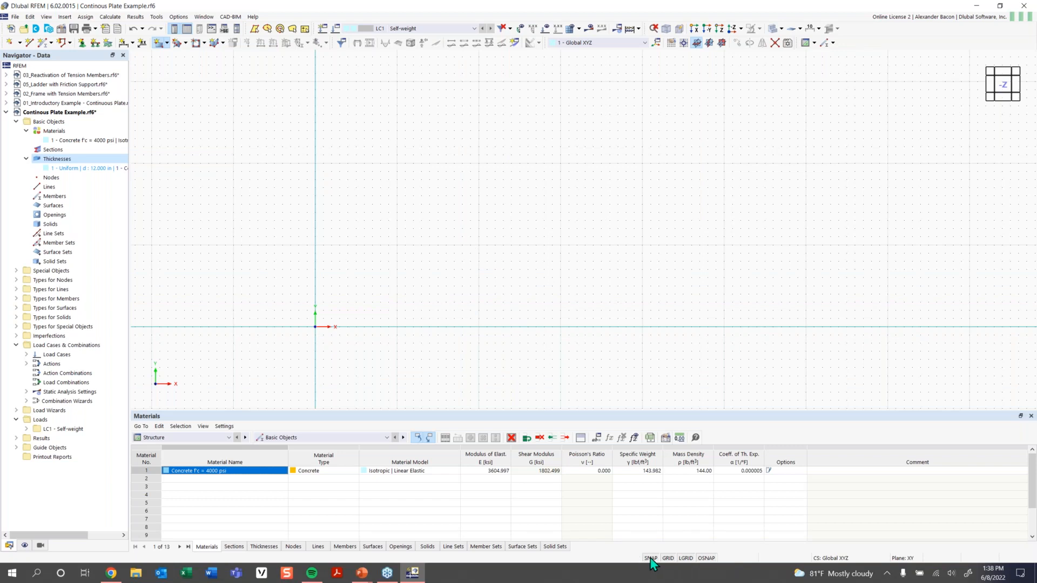
Place the plate's first corner at the grid origin and save the model.
right_click(705, 558)
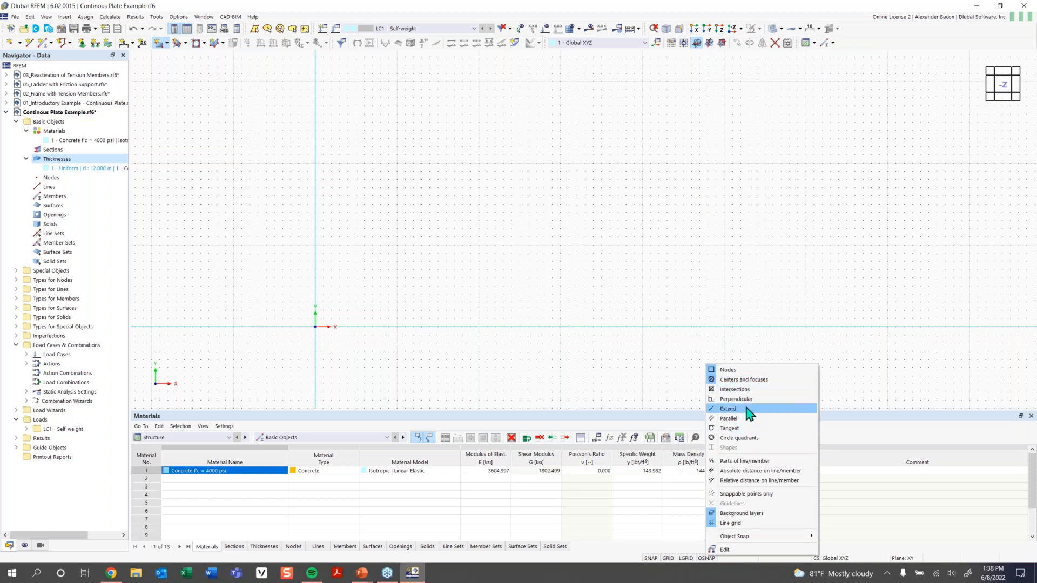
click(555, 310)
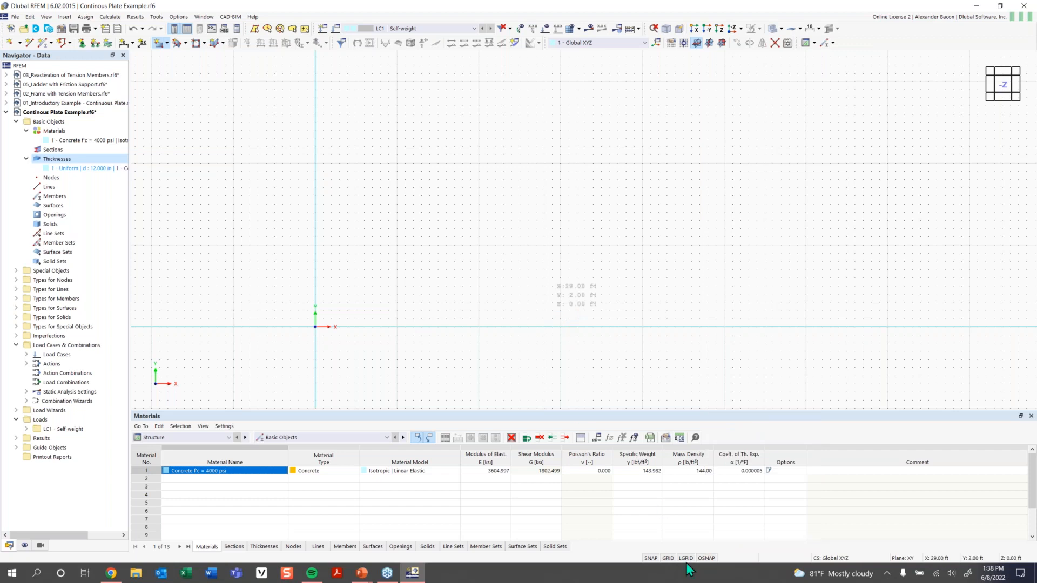
key(Escape)
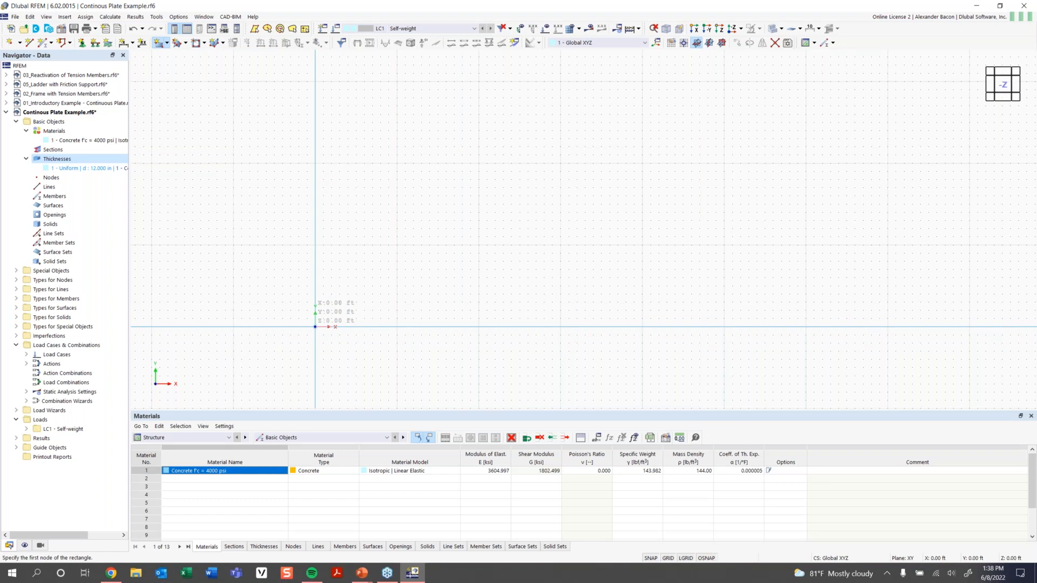
click(314, 326)
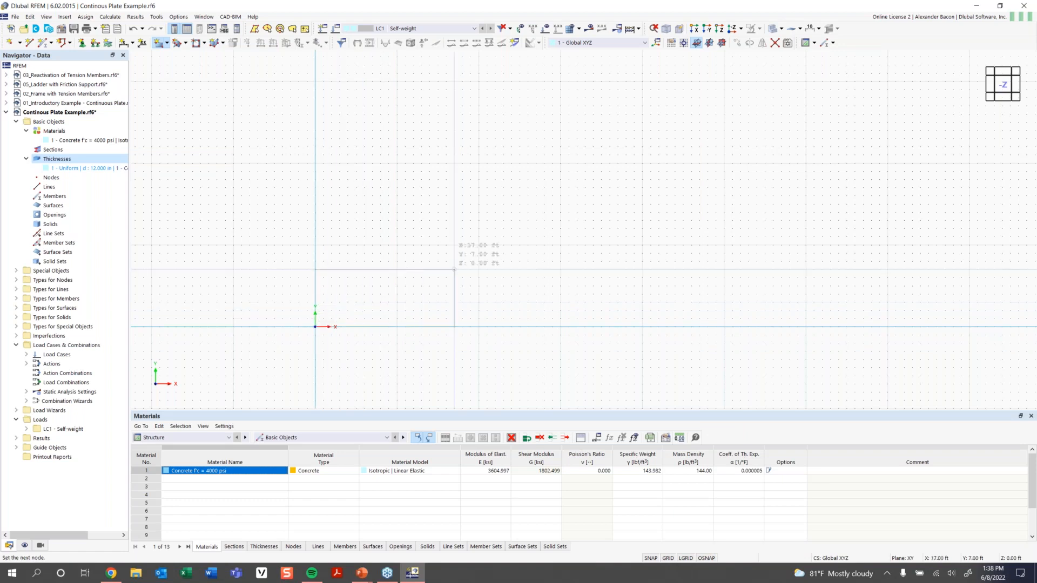
key(ctrl+s)
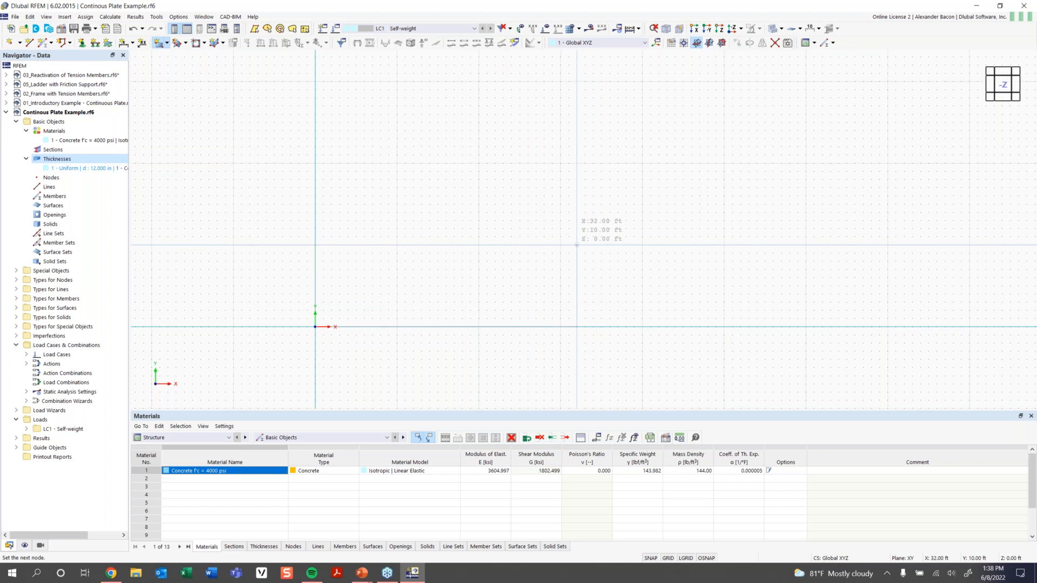
Complete the plate at the 32 by 16 ft corner and centre it in view.
click(576, 196)
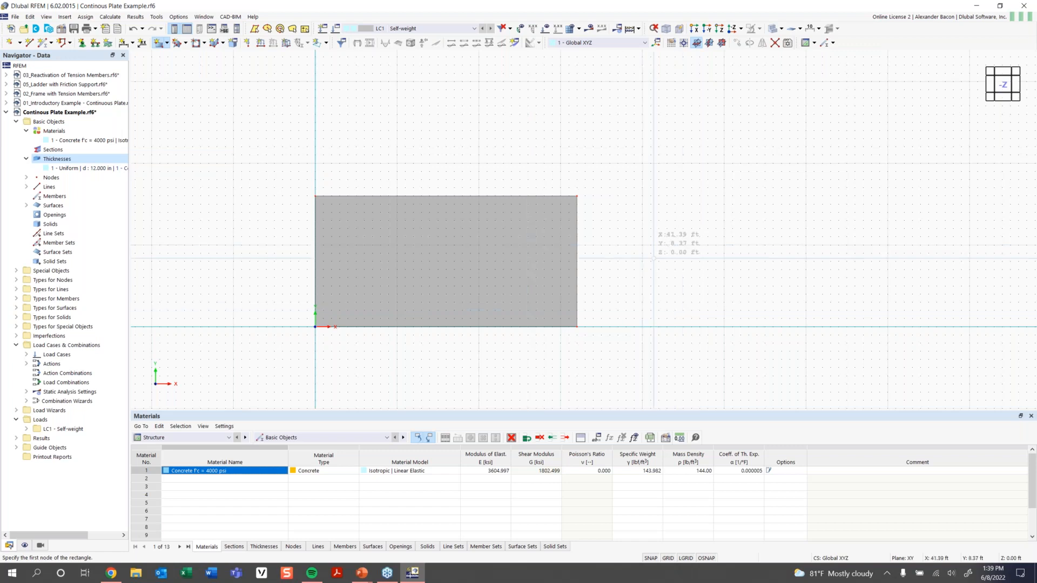
key(Escape)
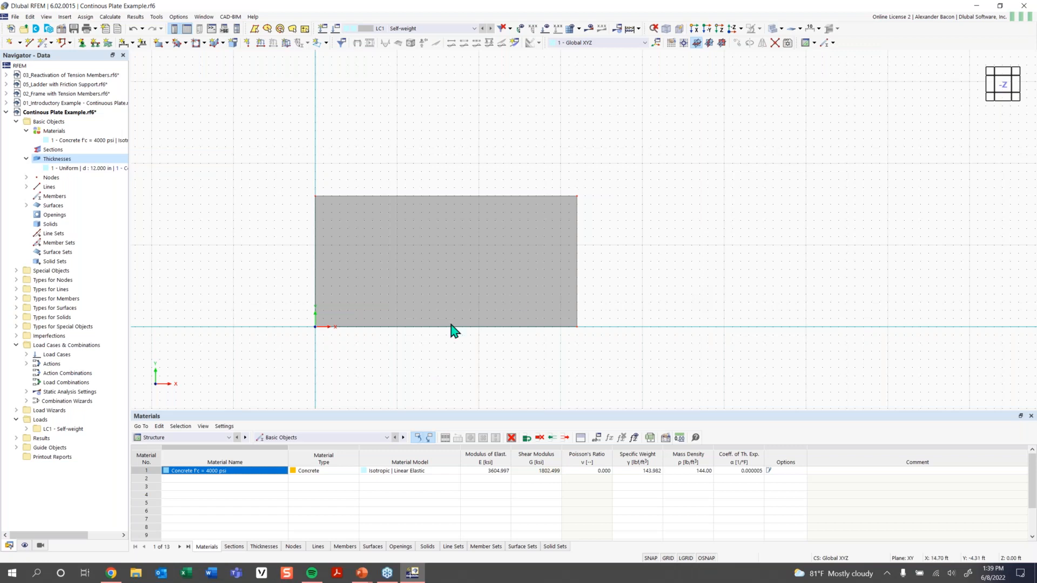
scroll(464, 282, up, 2)
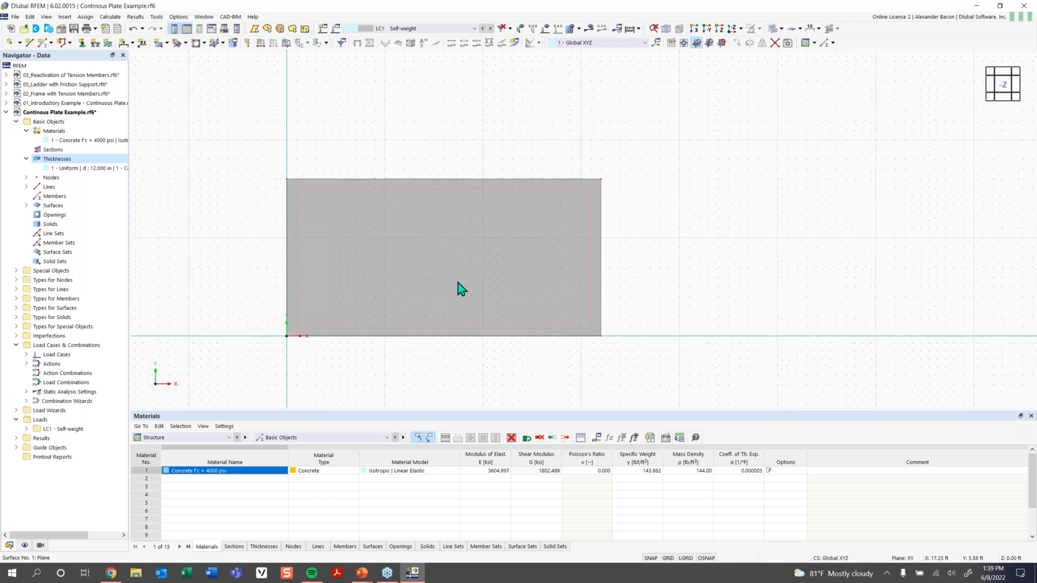
middle_drag(466, 280, 505, 275)
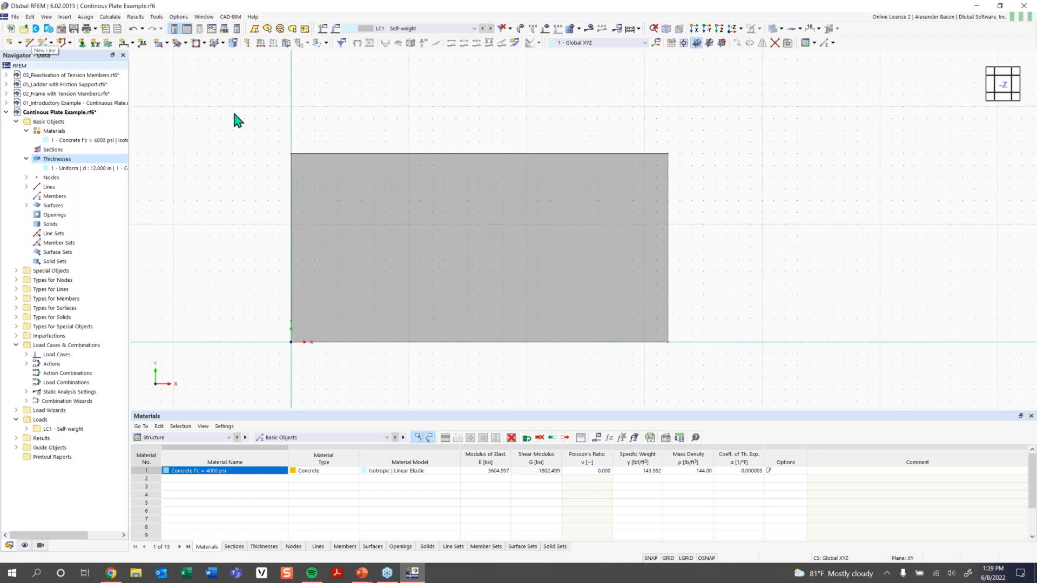
Draw line 5 between the plate's top and bottom edge midpoints, creating two 16 ft spans.
click(29, 43)
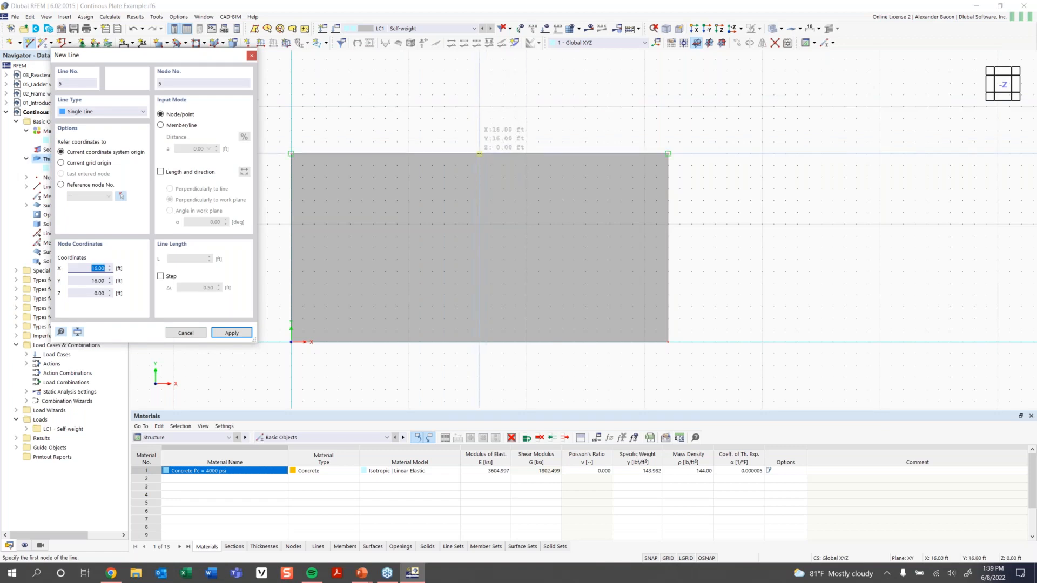
click(479, 153)
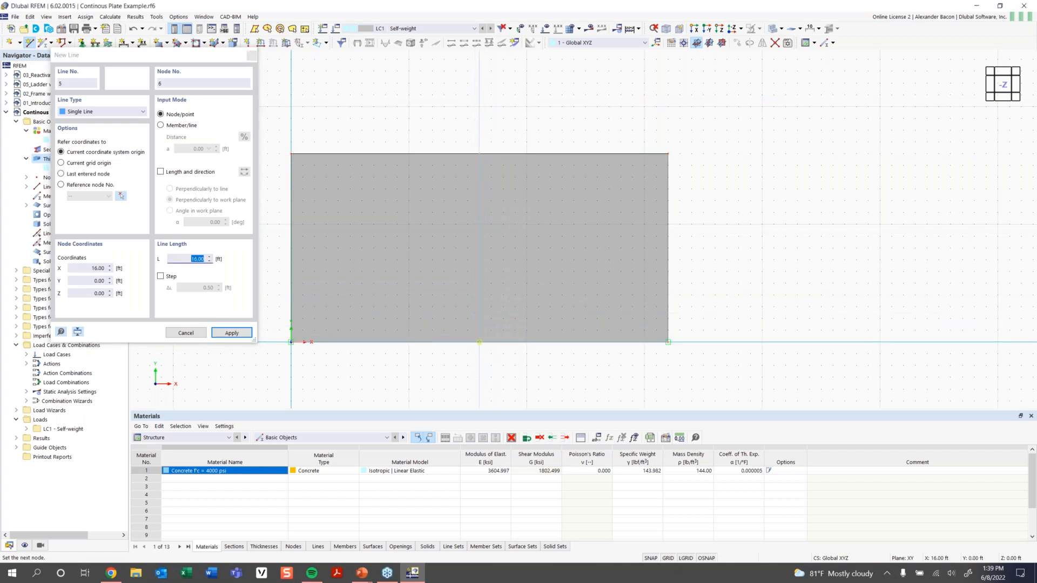
click(479, 341)
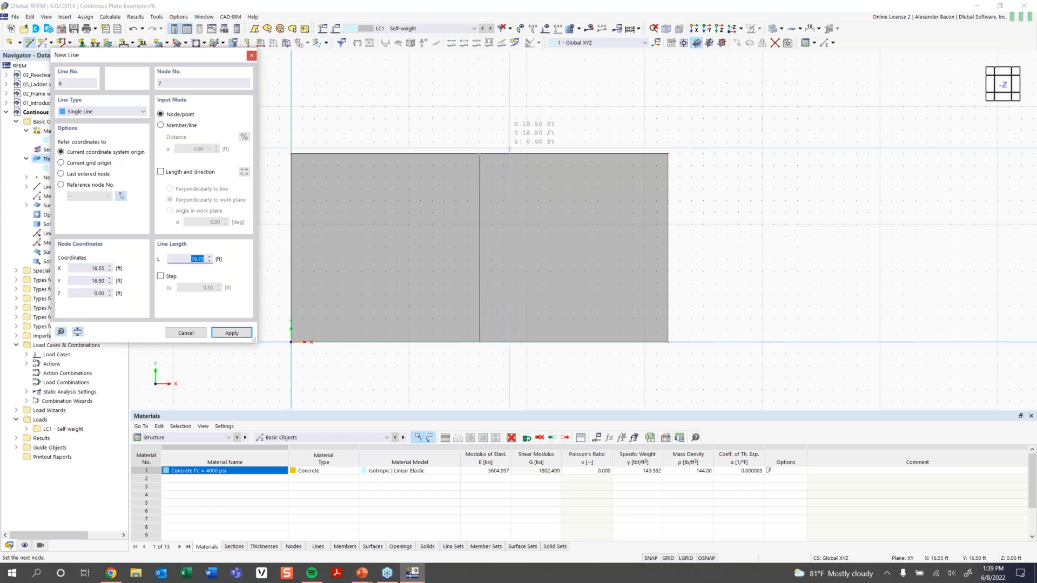
key(Escape)
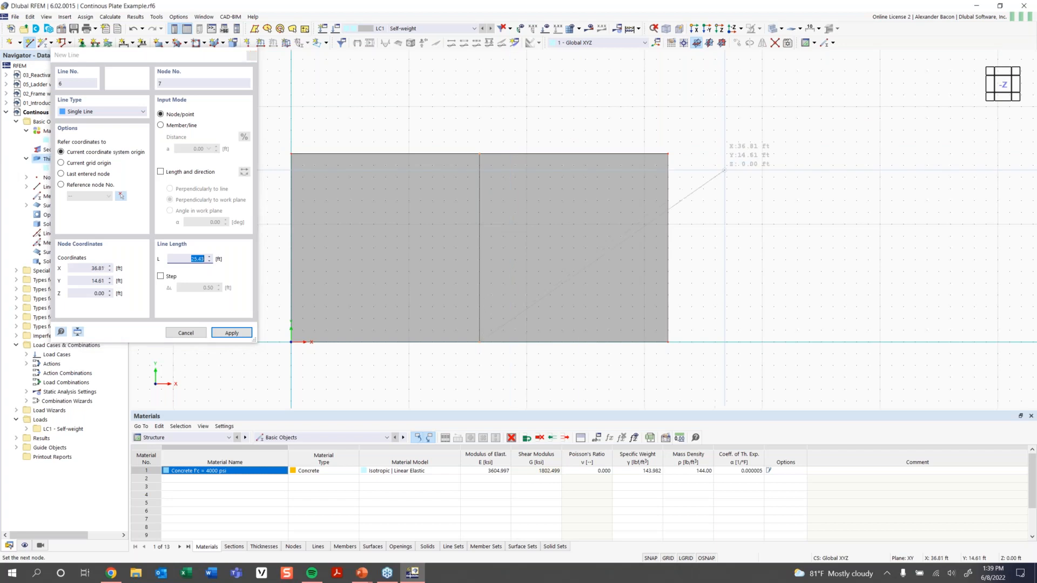
key(Escape)
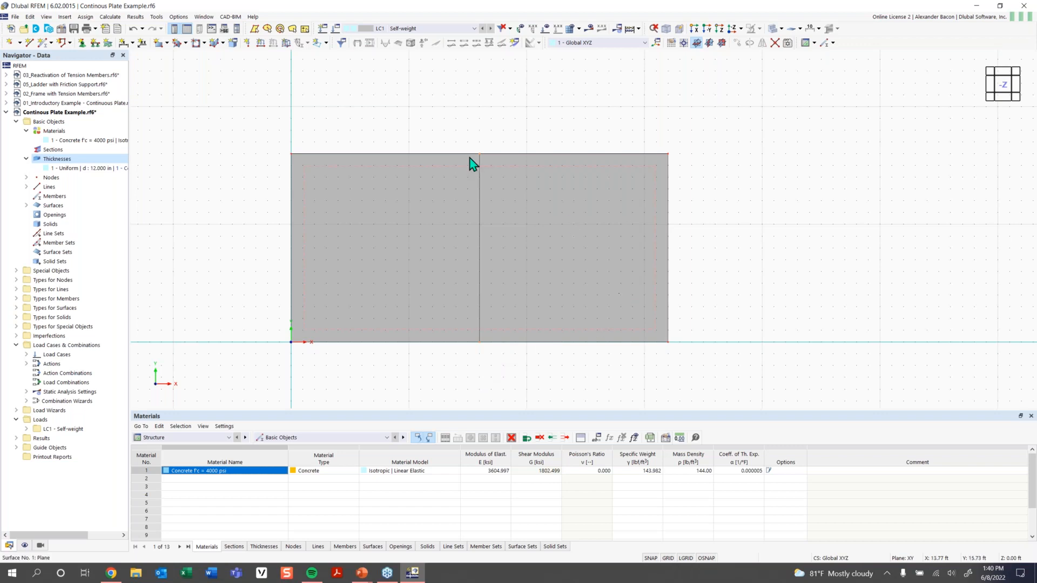
scroll(480, 158, up, 2)
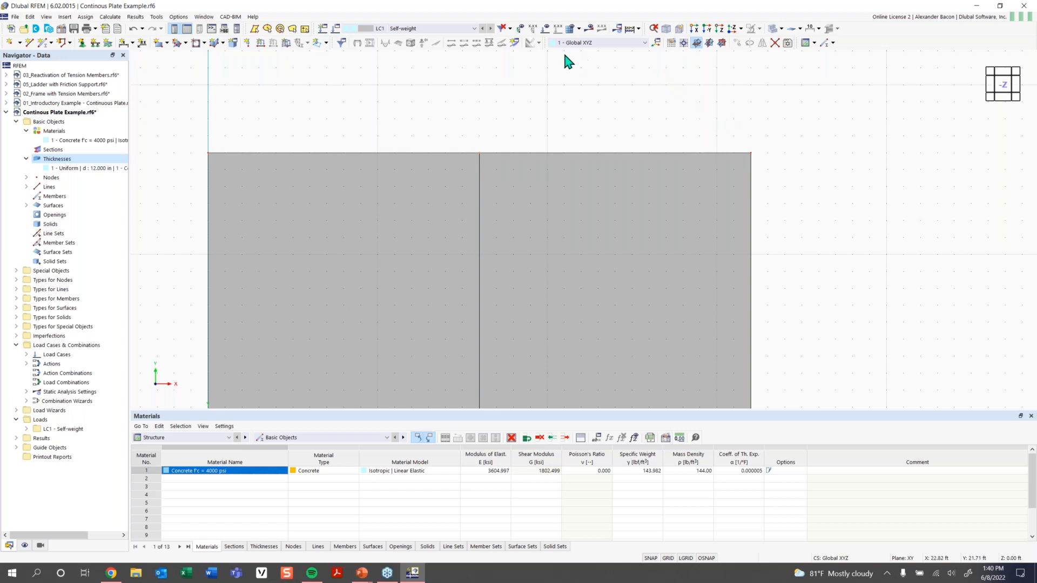
double_click(479, 153)
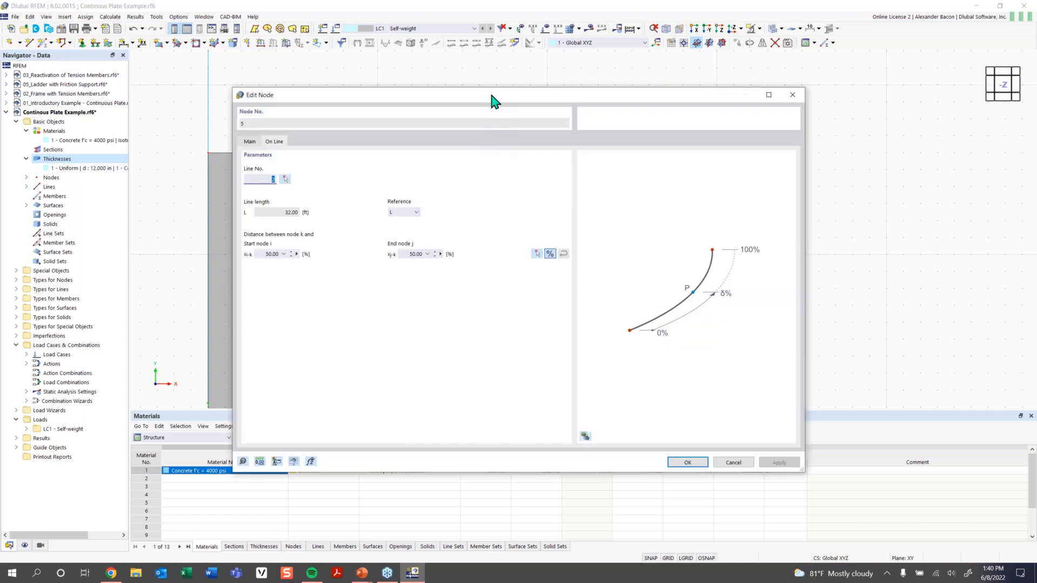
drag(491, 100, 452, 83)
click(210, 125)
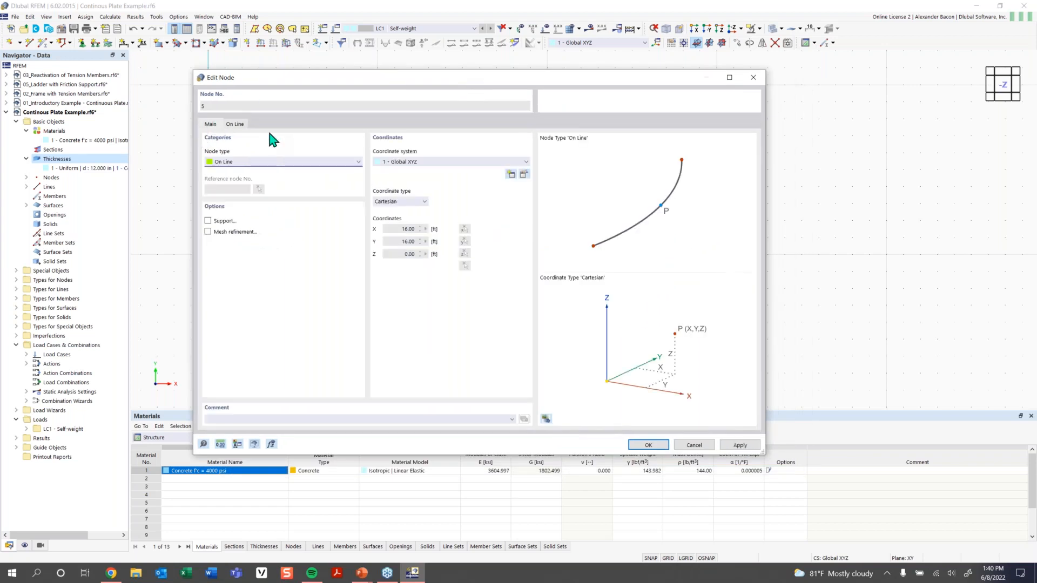
click(229, 162)
click(228, 163)
click(662, 448)
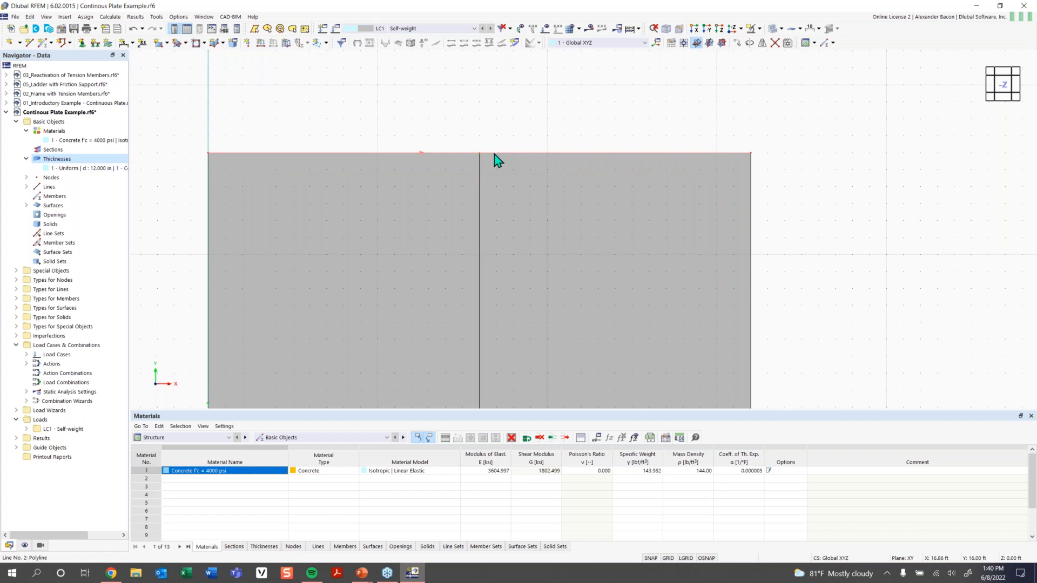
double_click(495, 154)
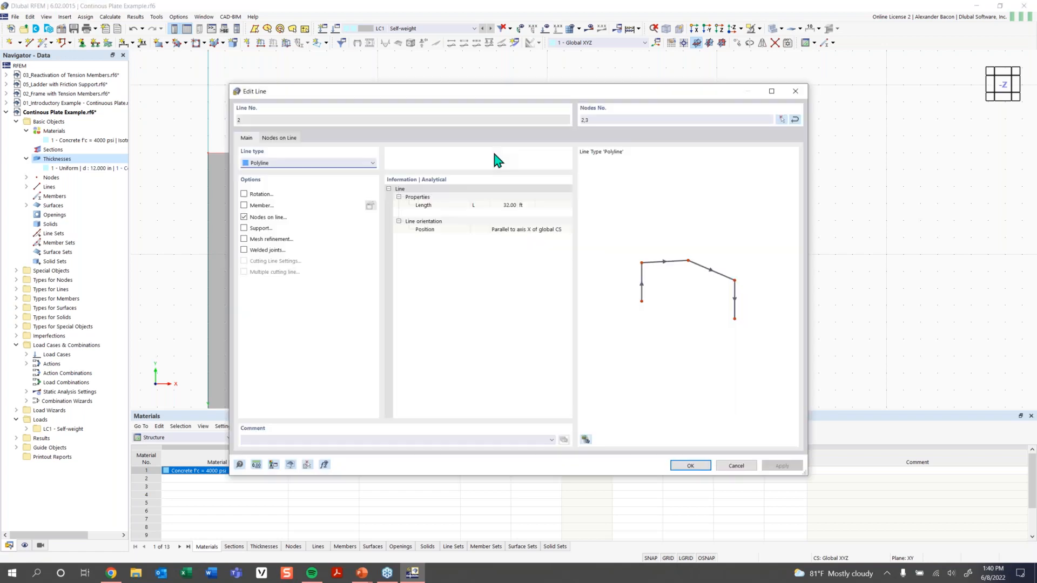
click(284, 142)
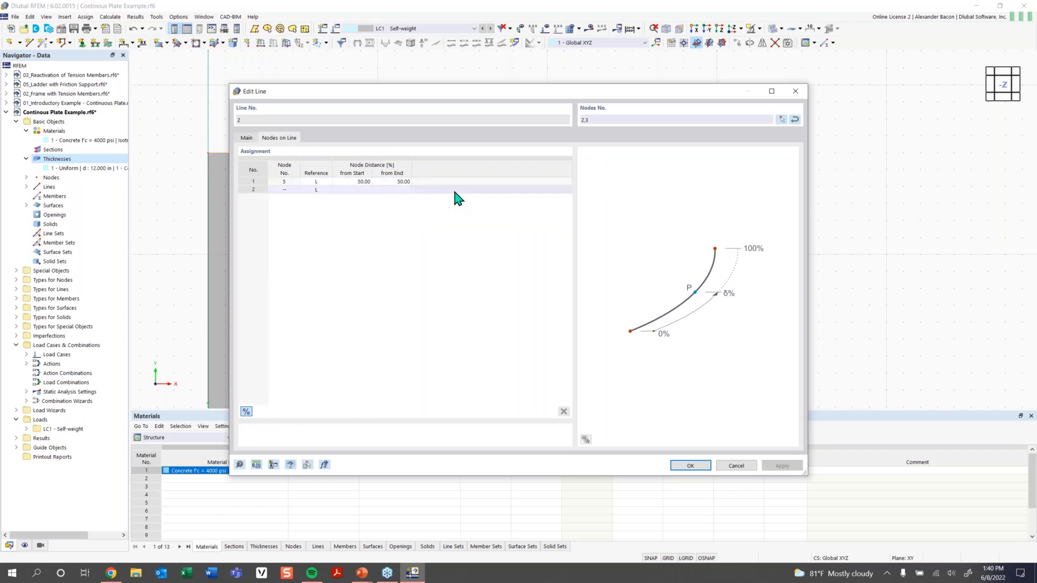
click(795, 93)
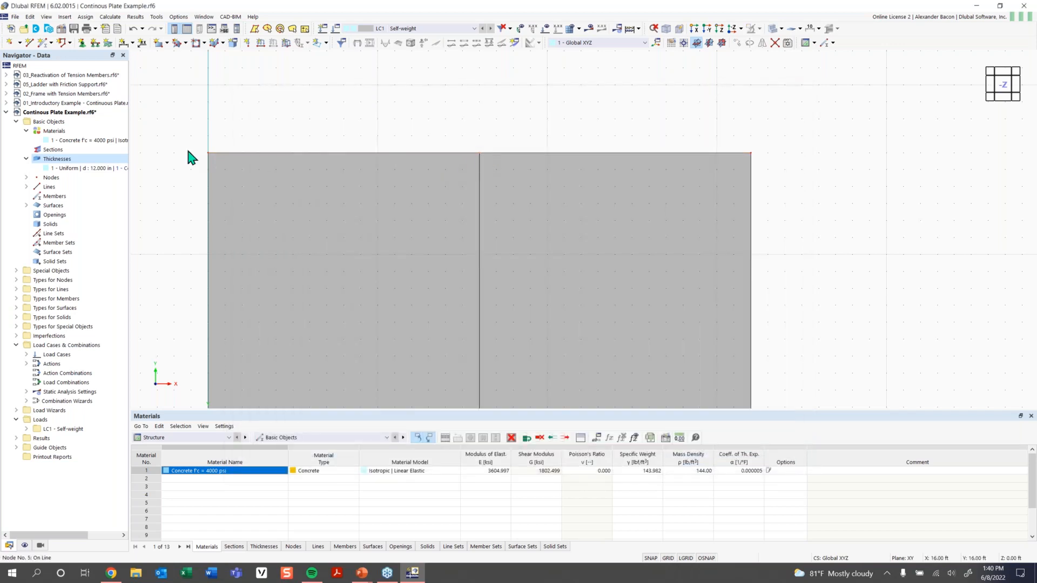
double_click(209, 154)
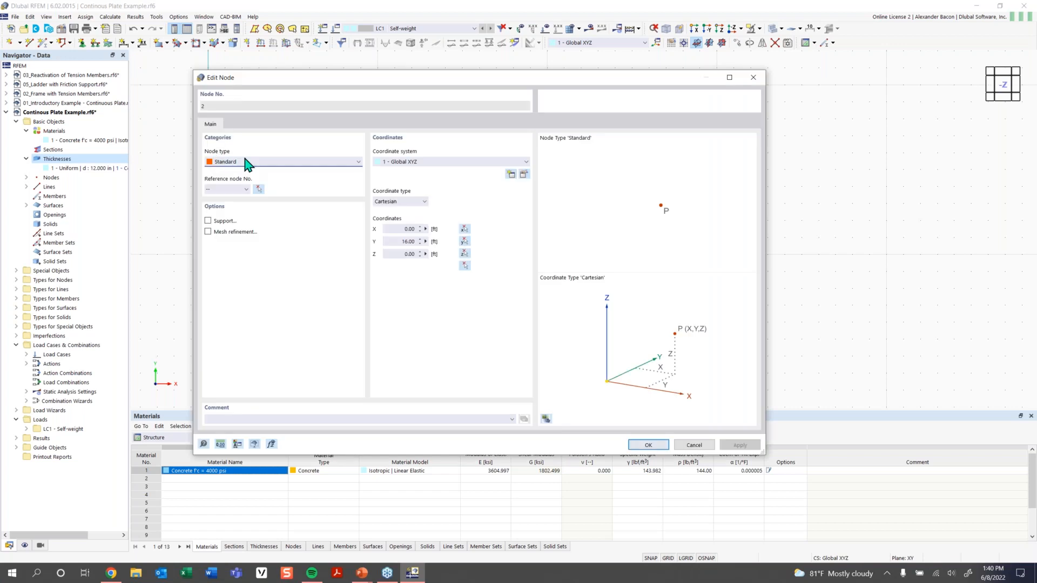
click(254, 162)
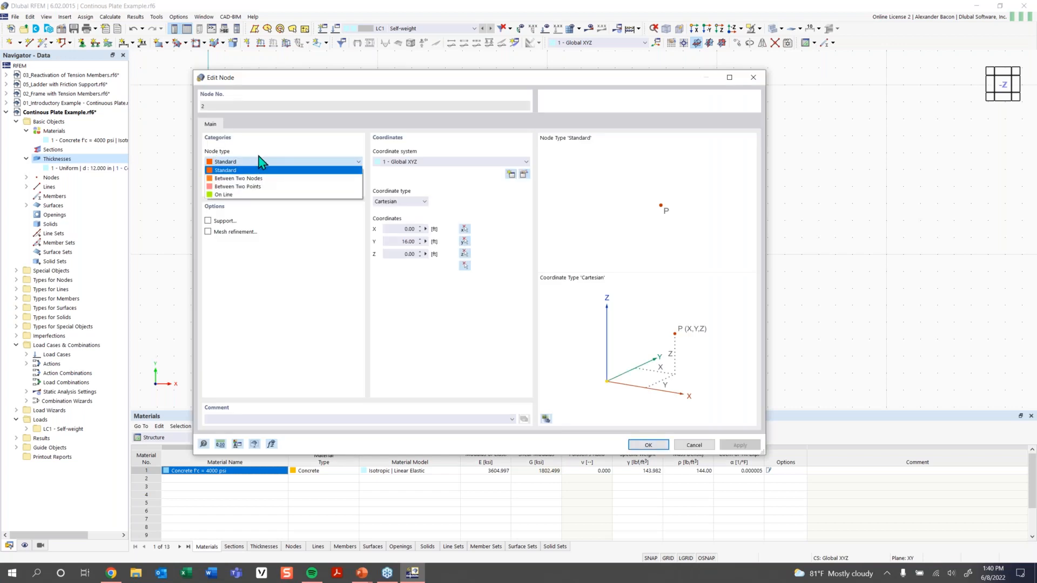
click(265, 170)
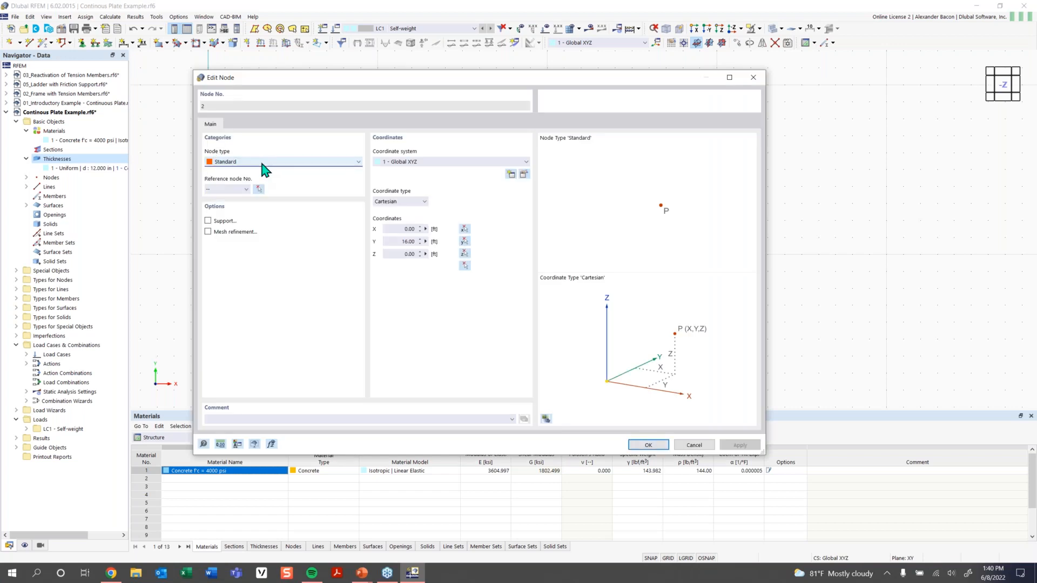
click(755, 79)
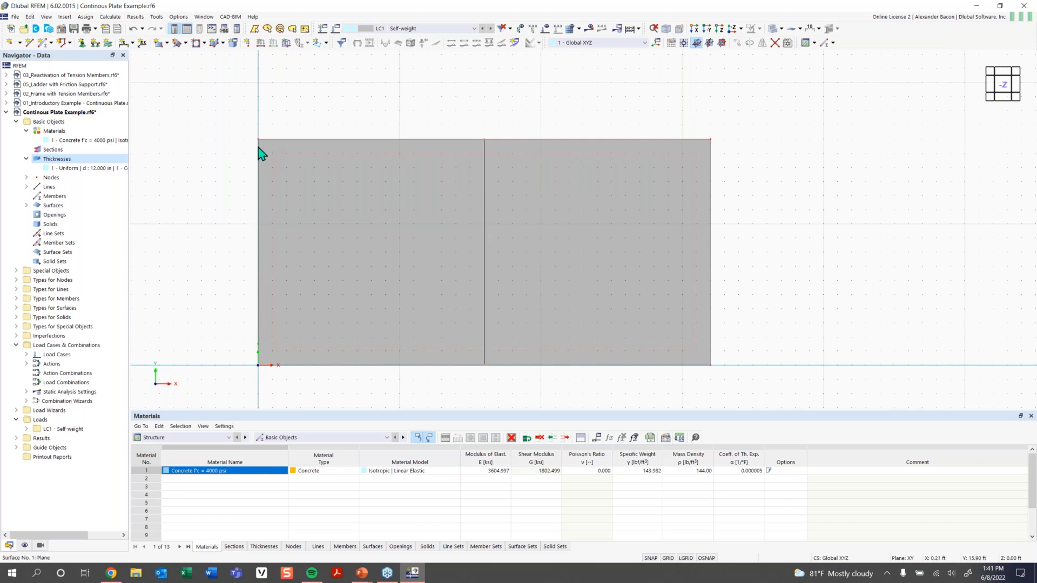
Assign line support 1 – Hinged to the plate's left edge line 1.
double_click(257, 174)
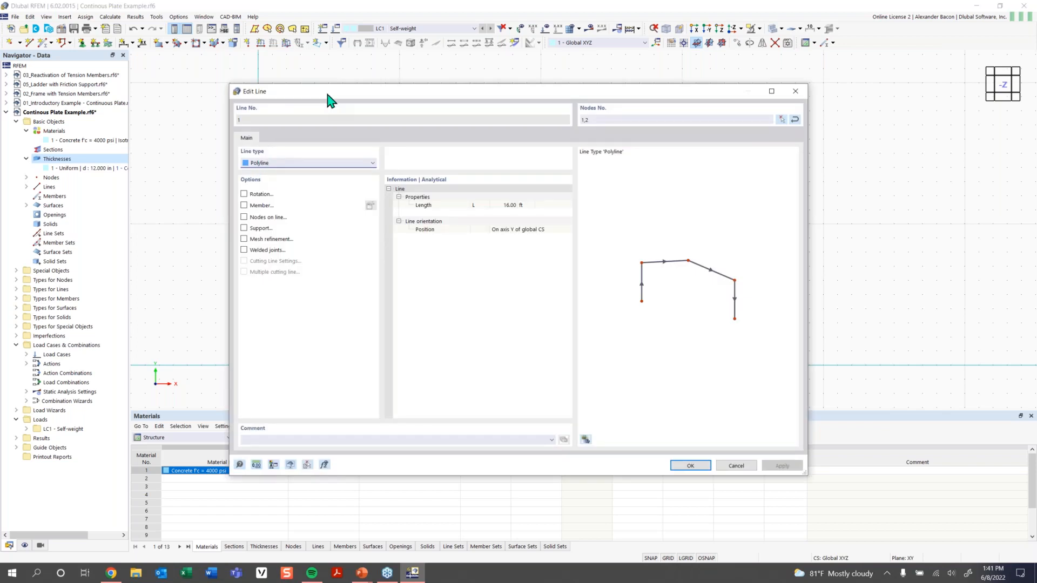
drag(342, 97, 395, 93)
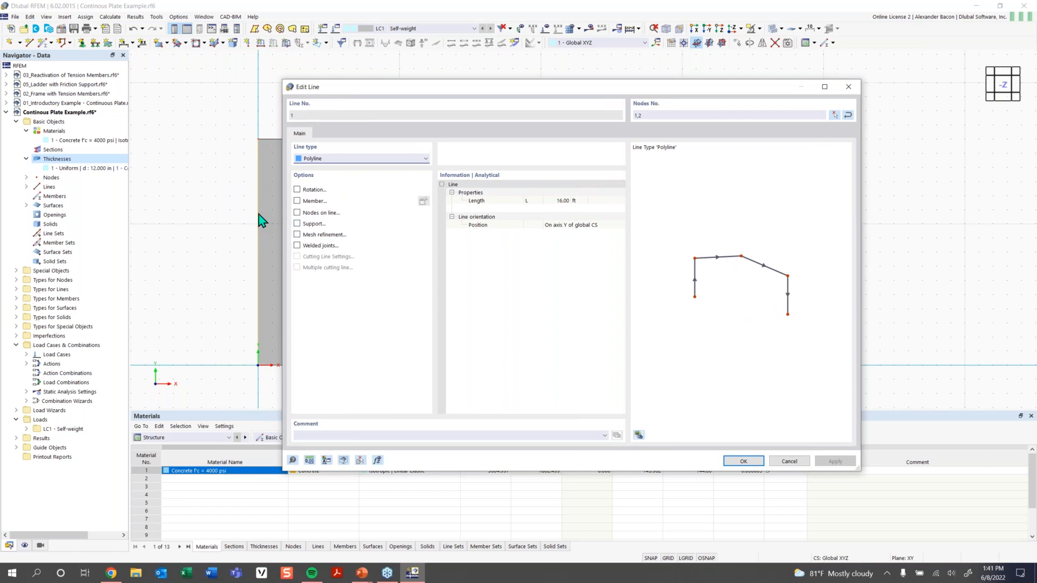
click(297, 224)
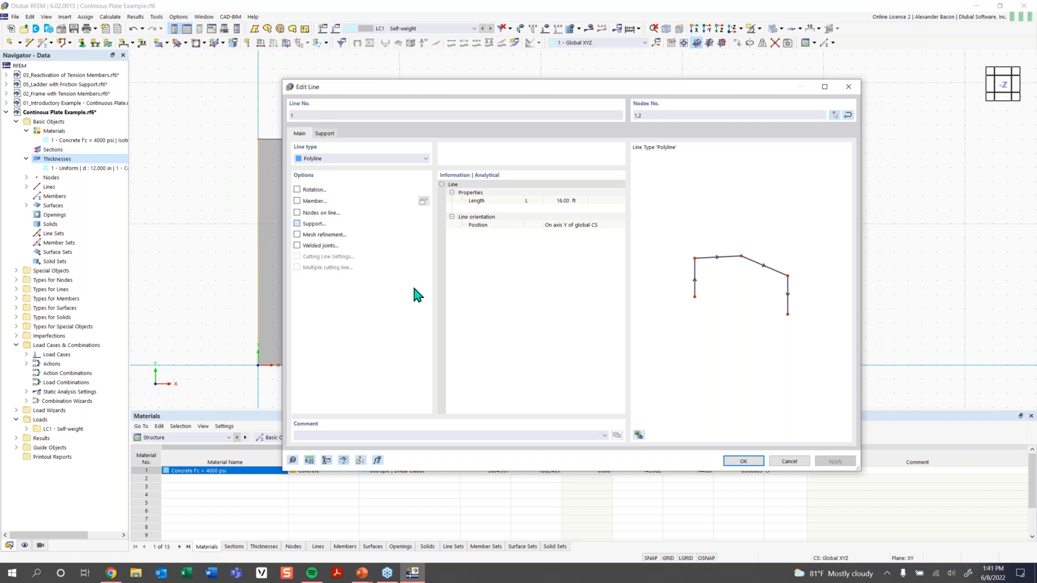
click(326, 135)
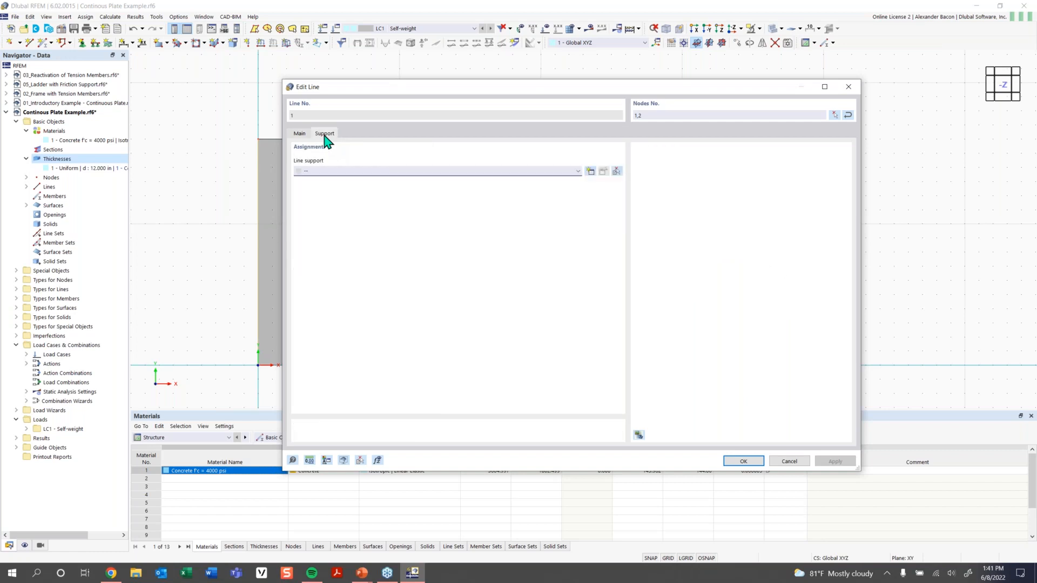
click(336, 172)
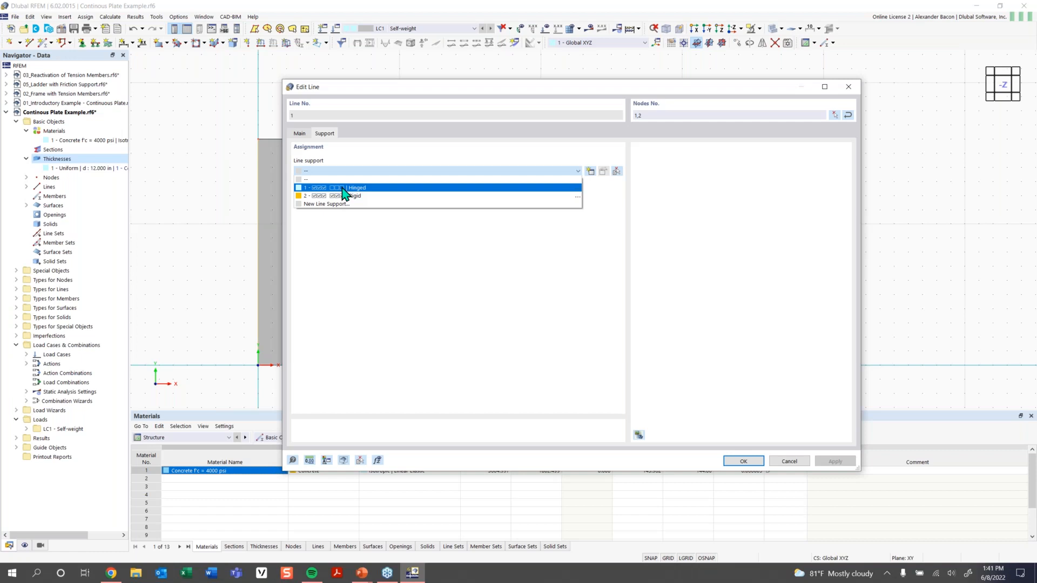
click(343, 189)
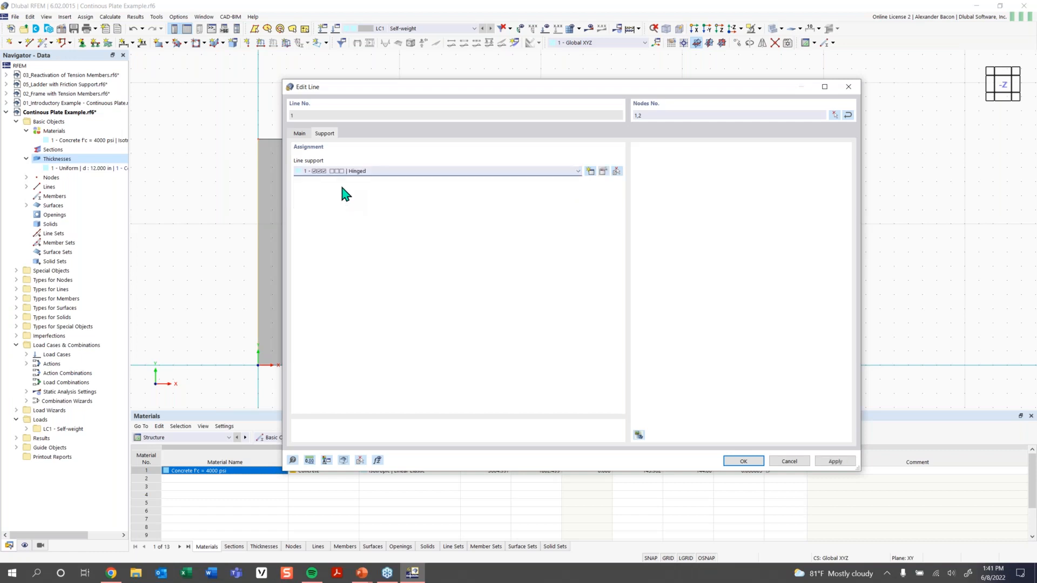
click(603, 171)
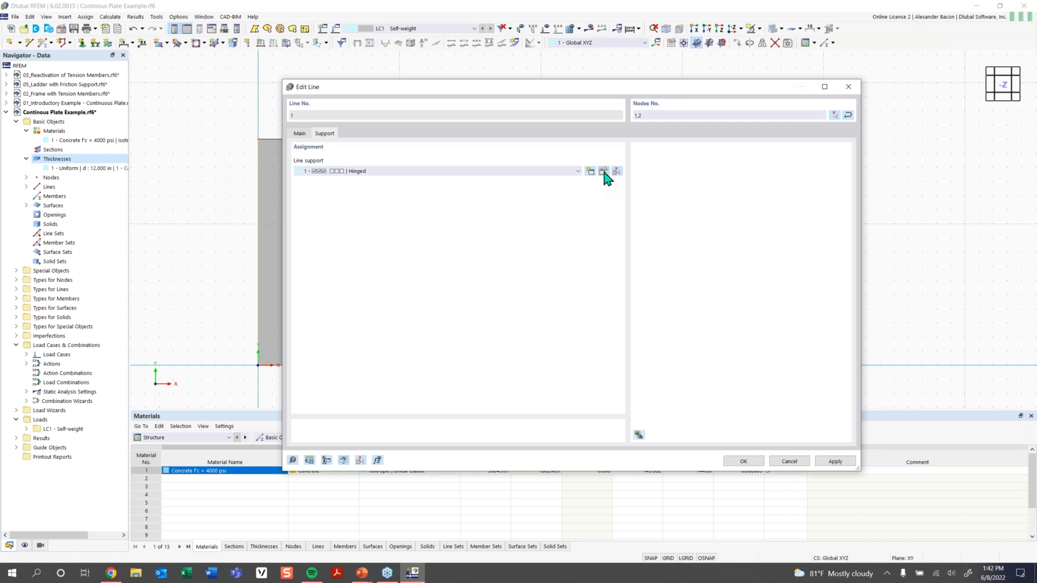
Review the Hinged support definition, apply it to line 1, and tilt the model into 3-D.
click(604, 172)
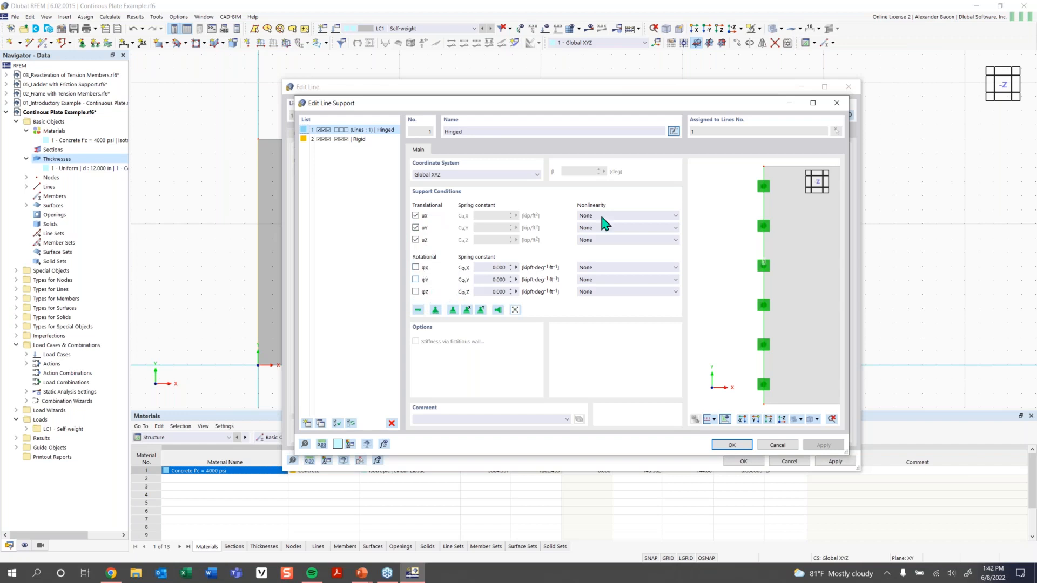
ctrl+middle_drag(748, 312, 754, 283)
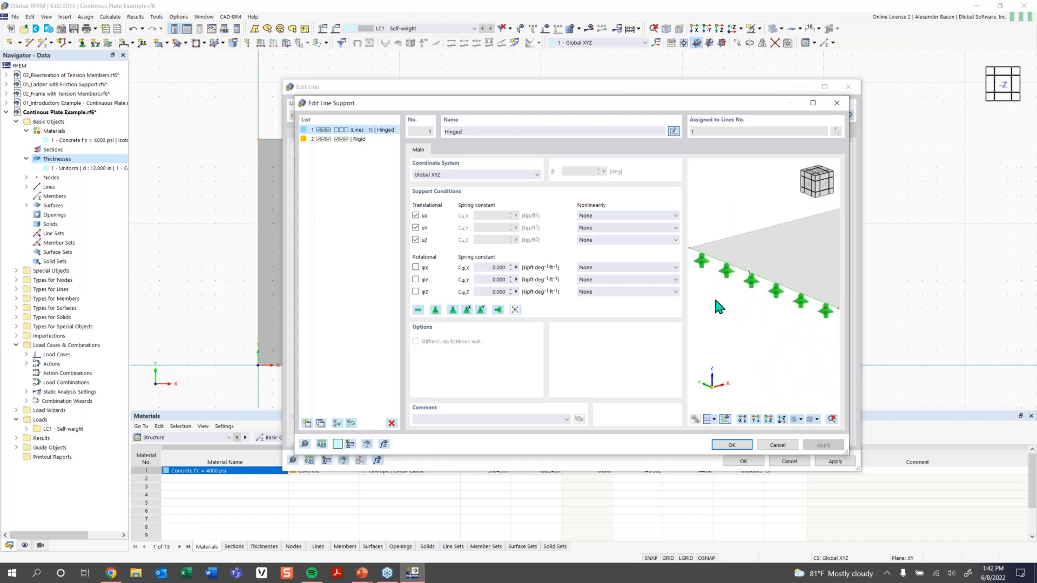
click(733, 444)
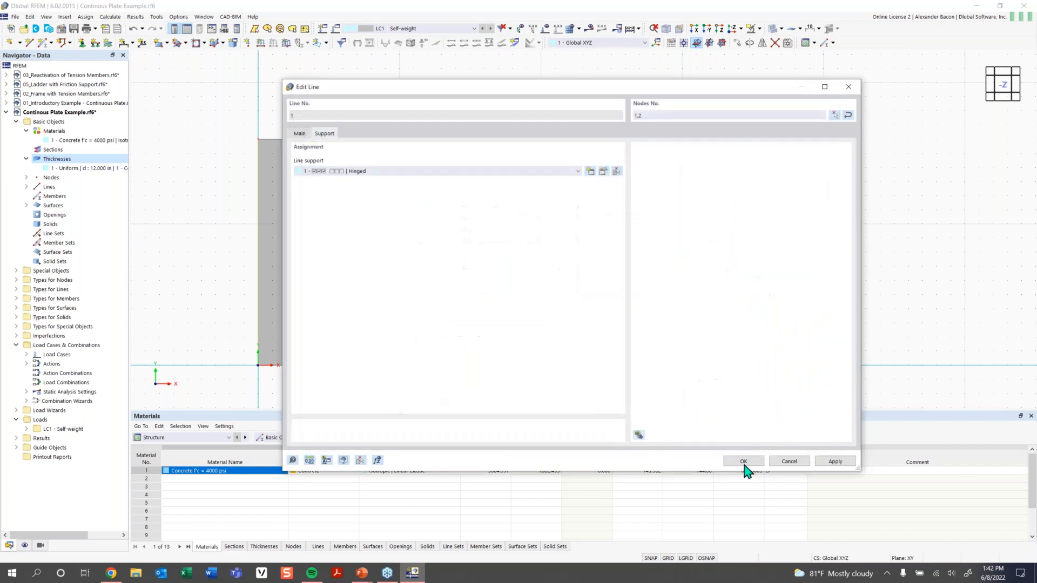
click(744, 461)
ctrl+middle_drag(513, 369, 534, 271)
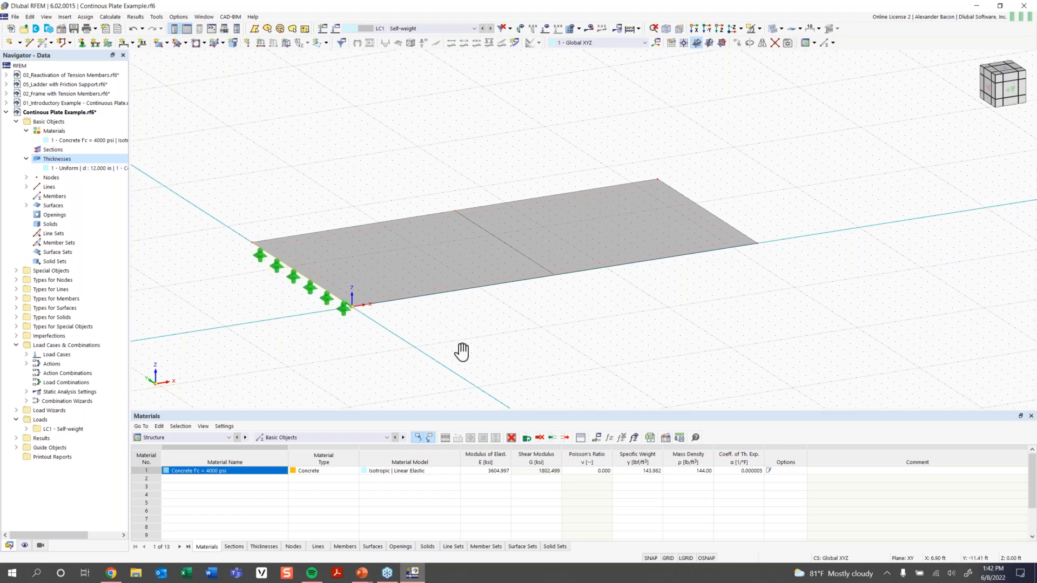
middle_drag(462, 352, 434, 360)
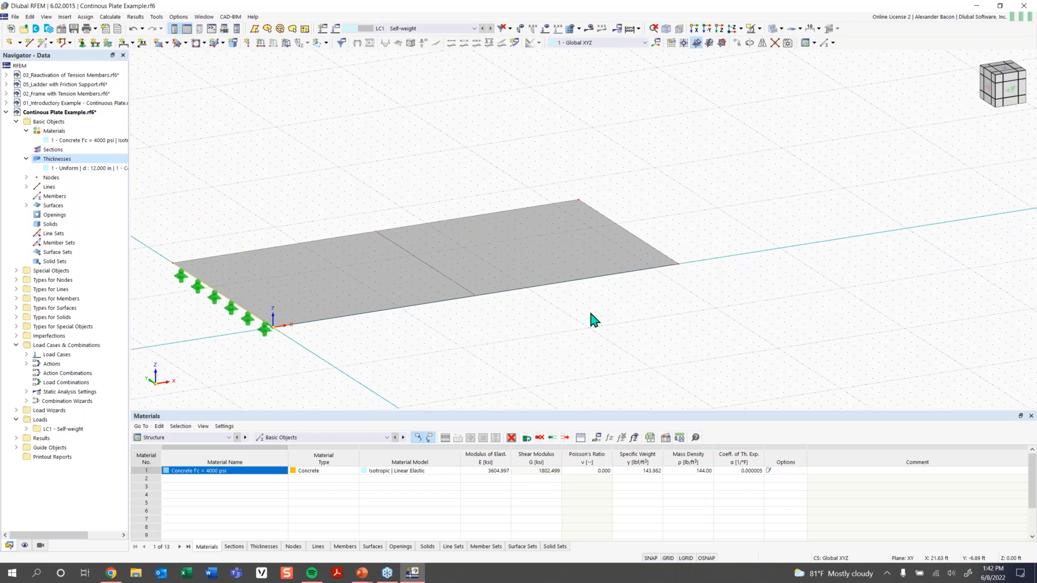
double_click(238, 312)
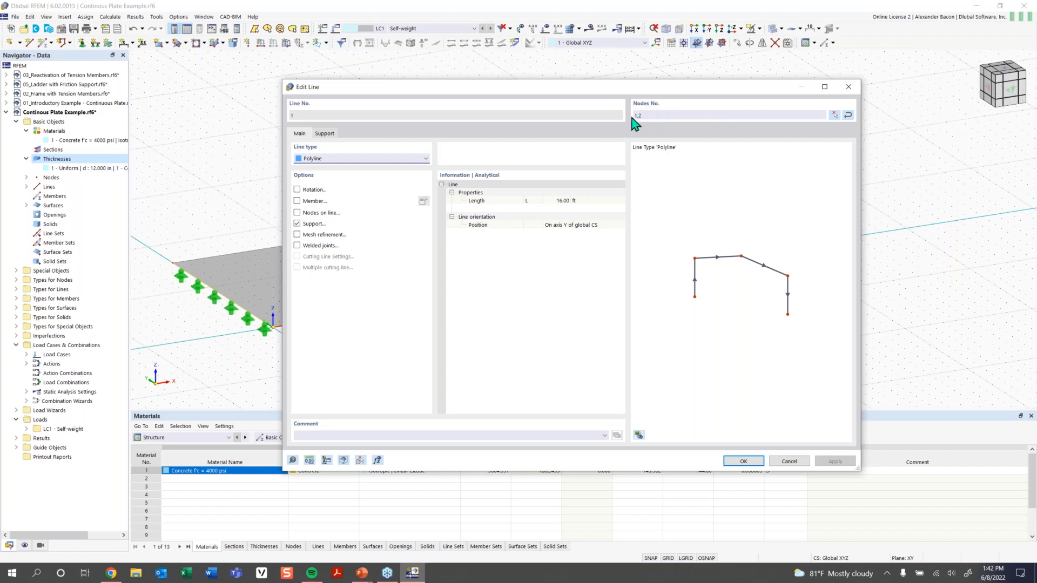
click(327, 133)
click(603, 171)
click(605, 172)
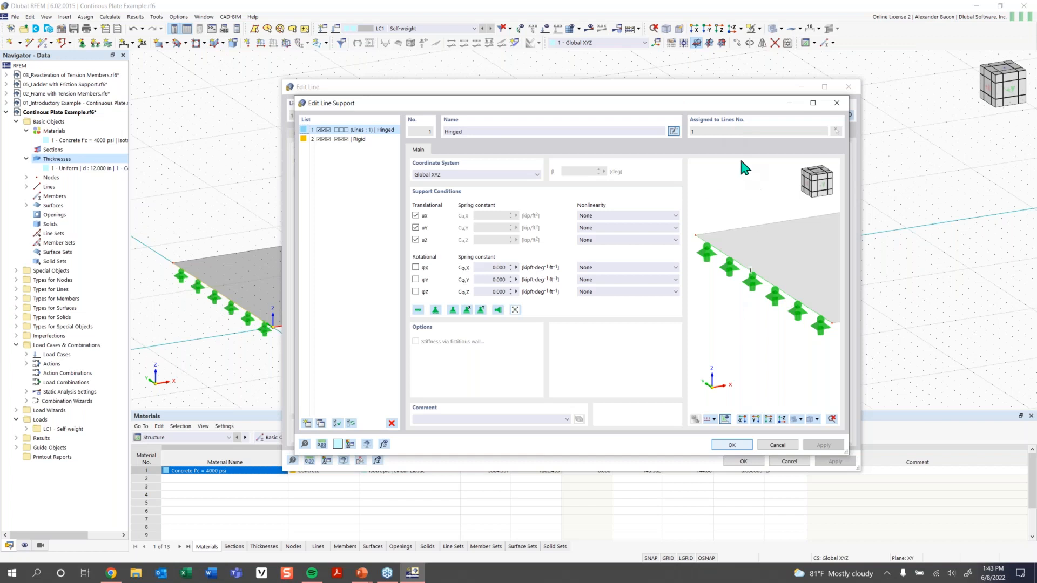
click(837, 103)
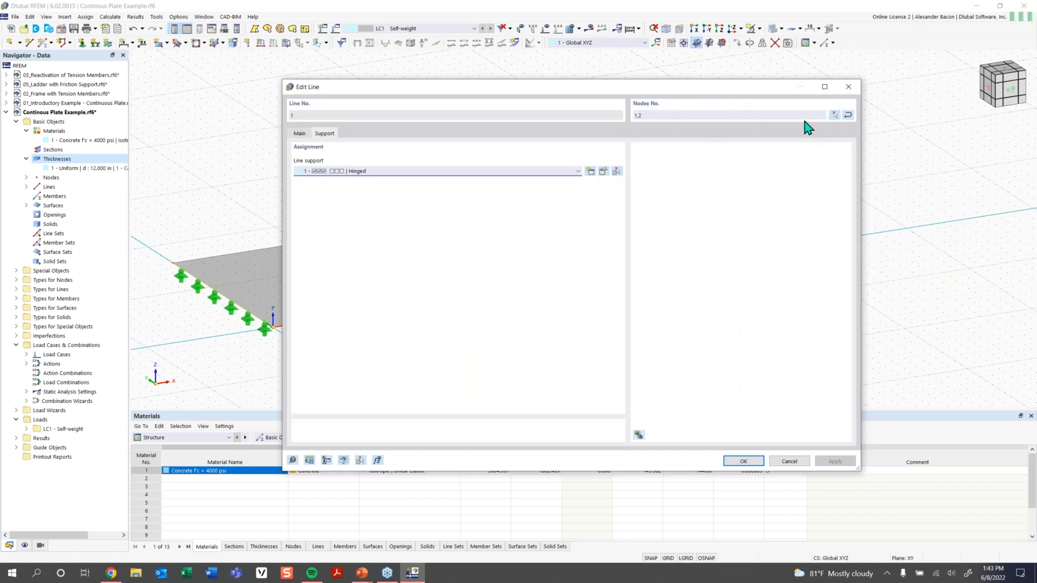
click(848, 88)
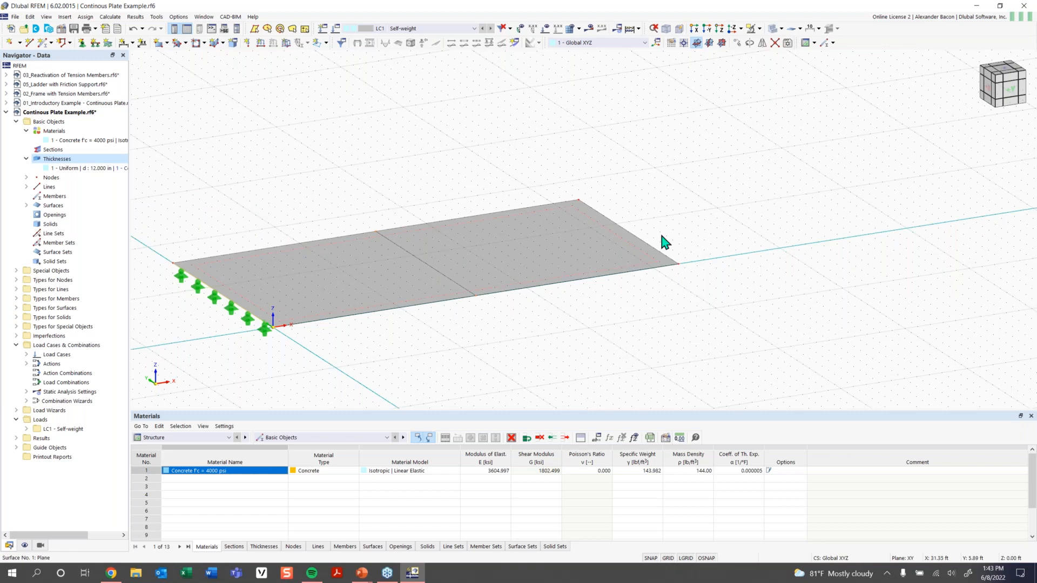
Assign a new hinged line support with translation uX released to lines 3 and 5.
click(440, 273)
click(95, 44)
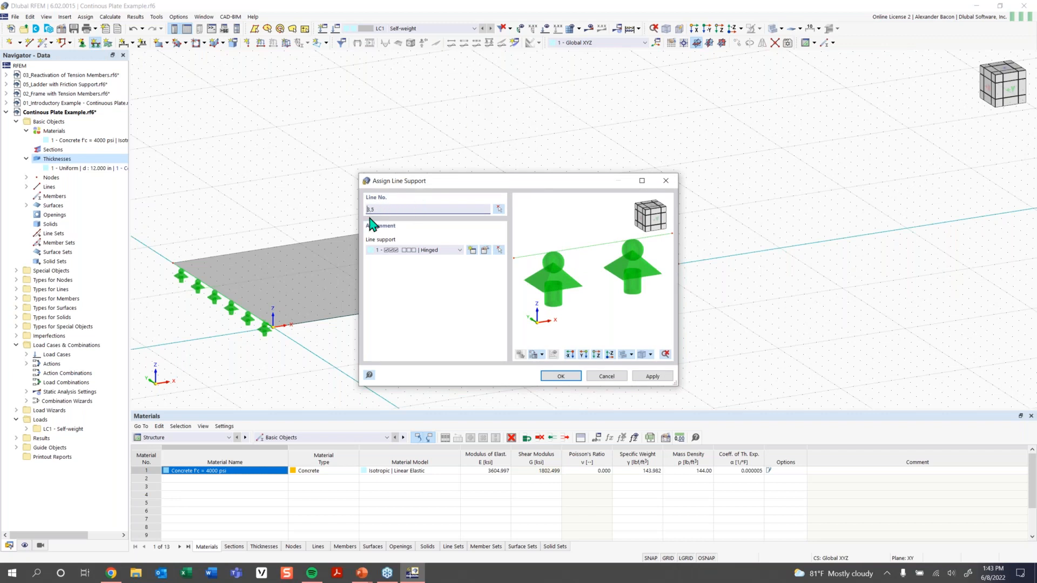
click(455, 252)
click(455, 262)
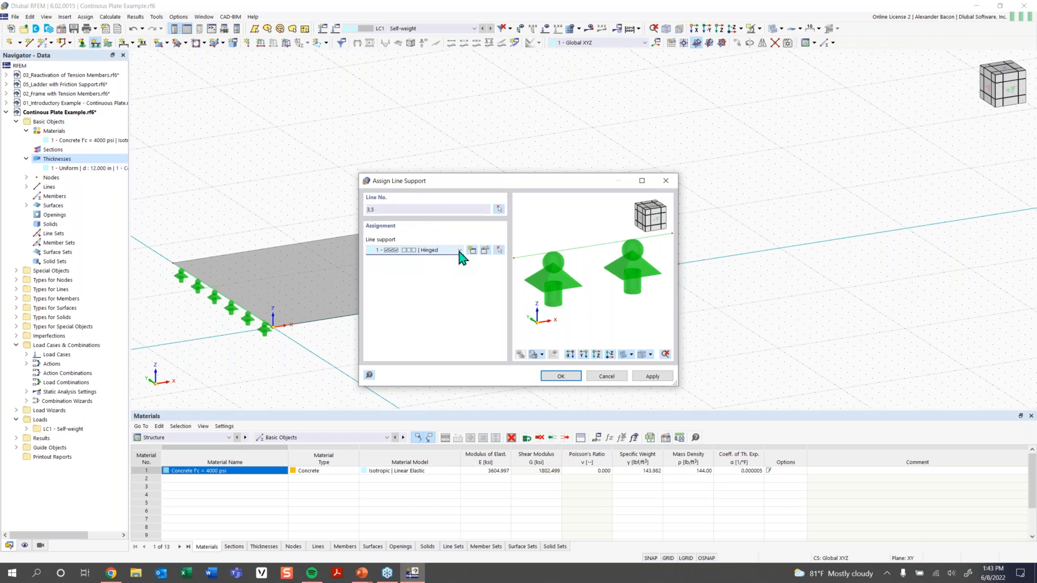
click(449, 254)
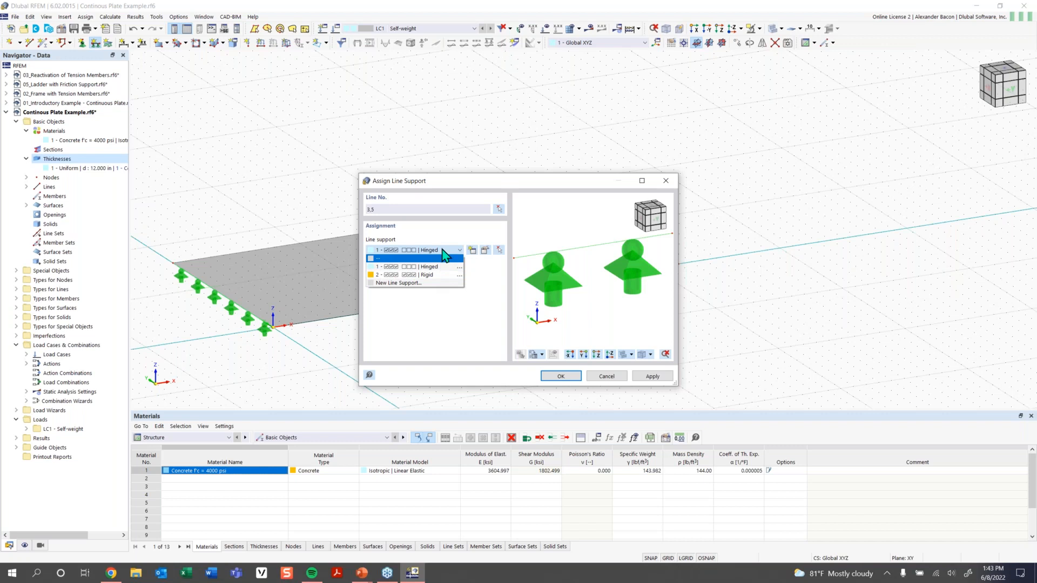
click(471, 251)
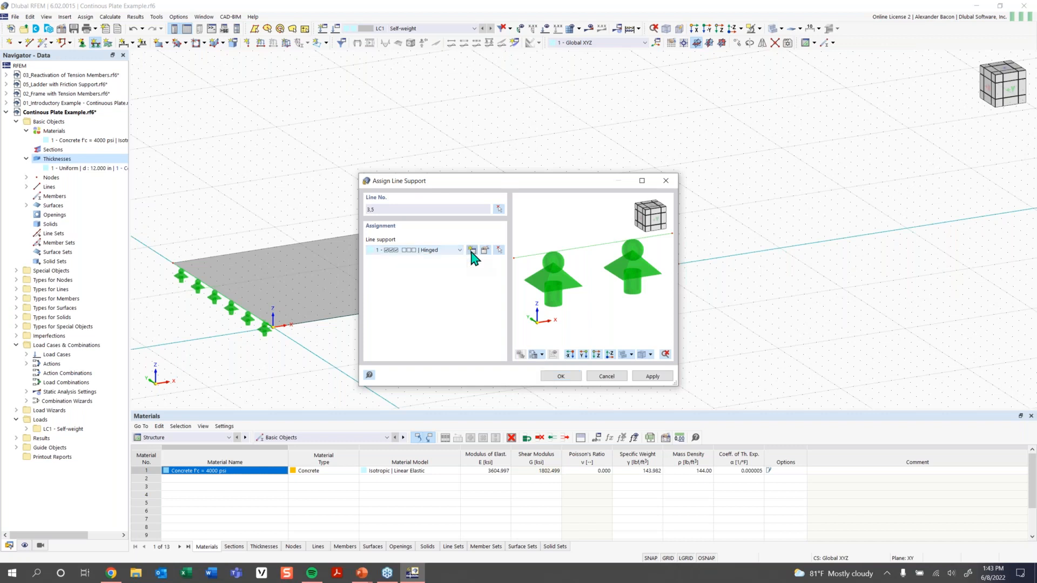
click(472, 250)
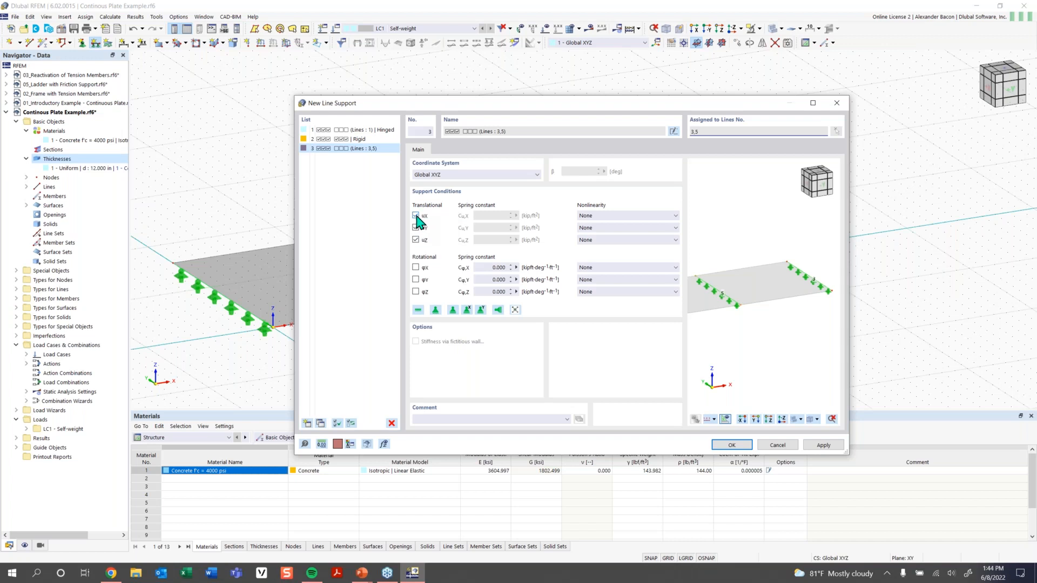
click(416, 215)
click(732, 444)
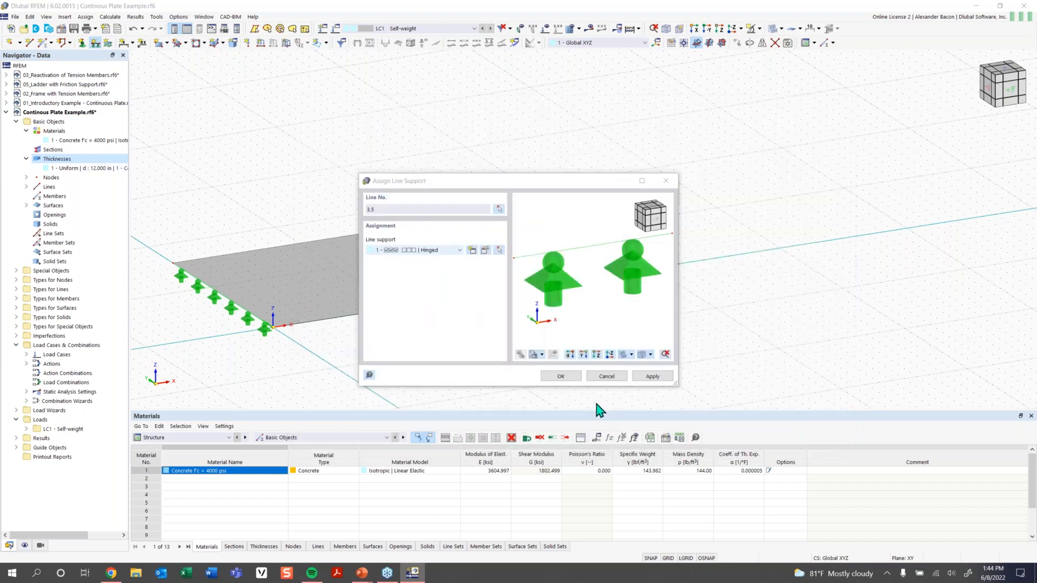
click(560, 376)
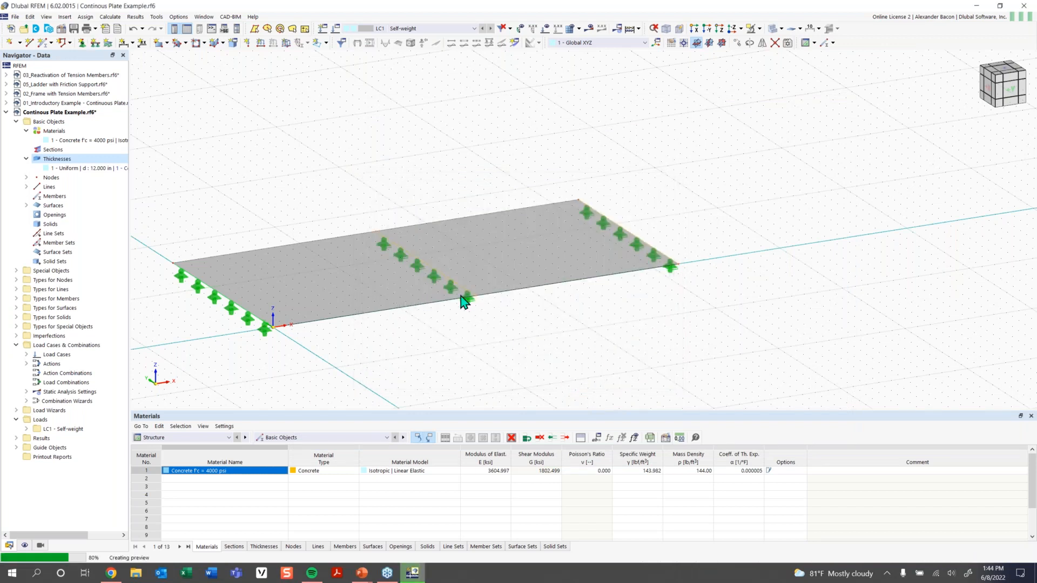
scroll(465, 301, up, 1)
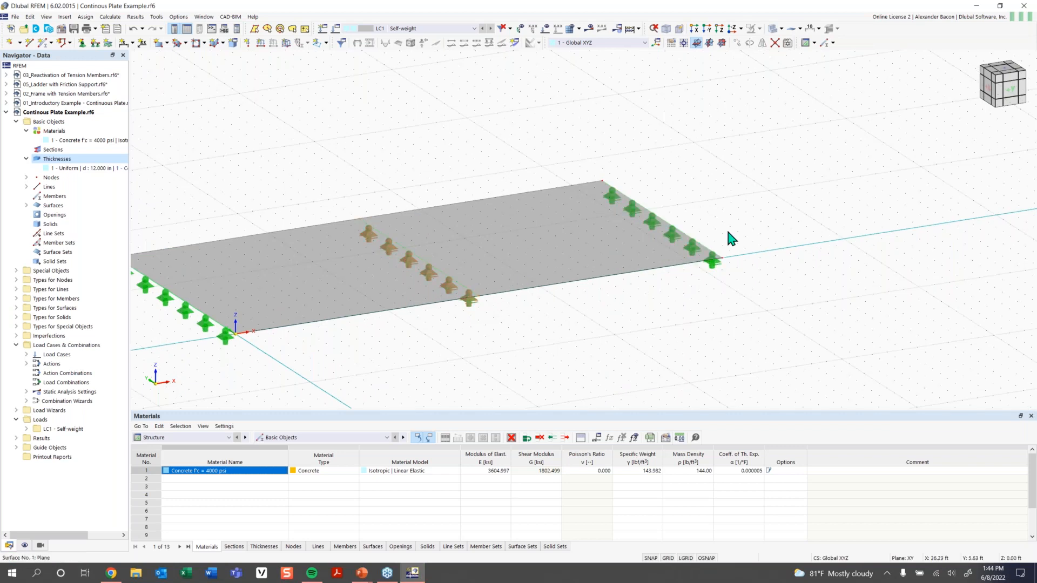
scroll(491, 333, down, 1)
middle_drag(519, 334, 533, 330)
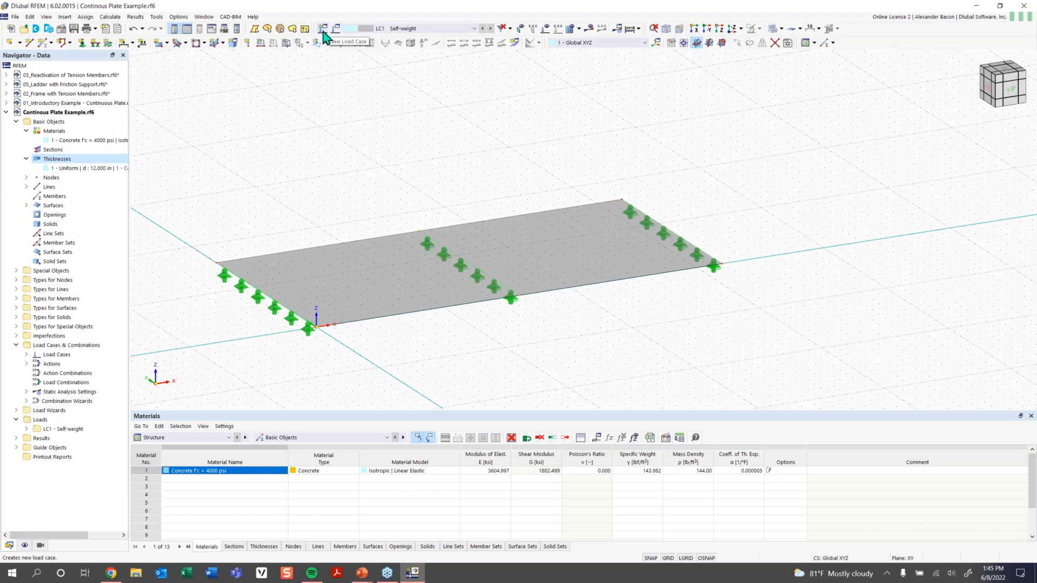
Keep LC1 active, switch off its self-weight and erase the 'Self-weight' name.
click(404, 28)
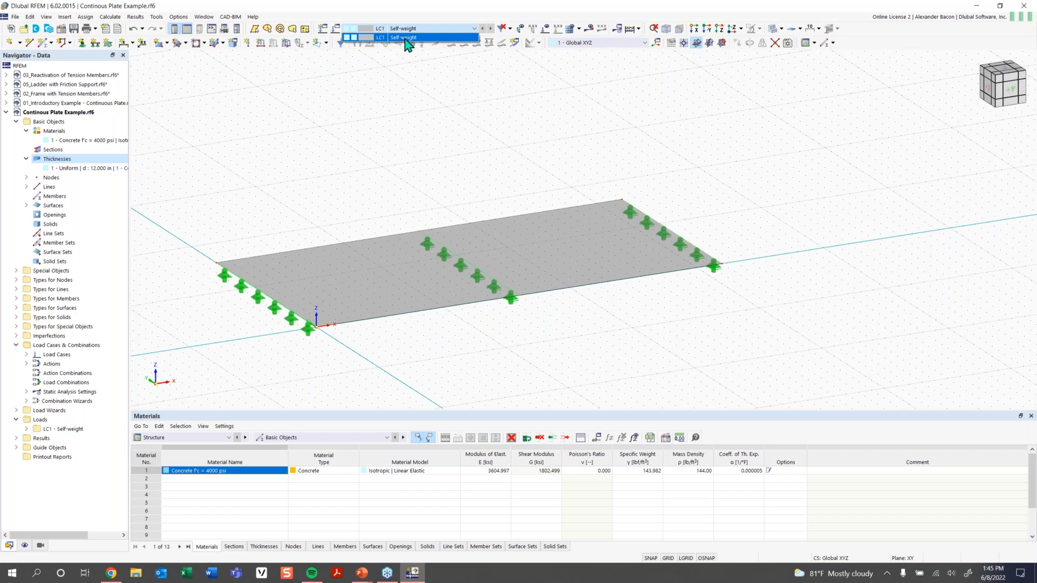
click(404, 38)
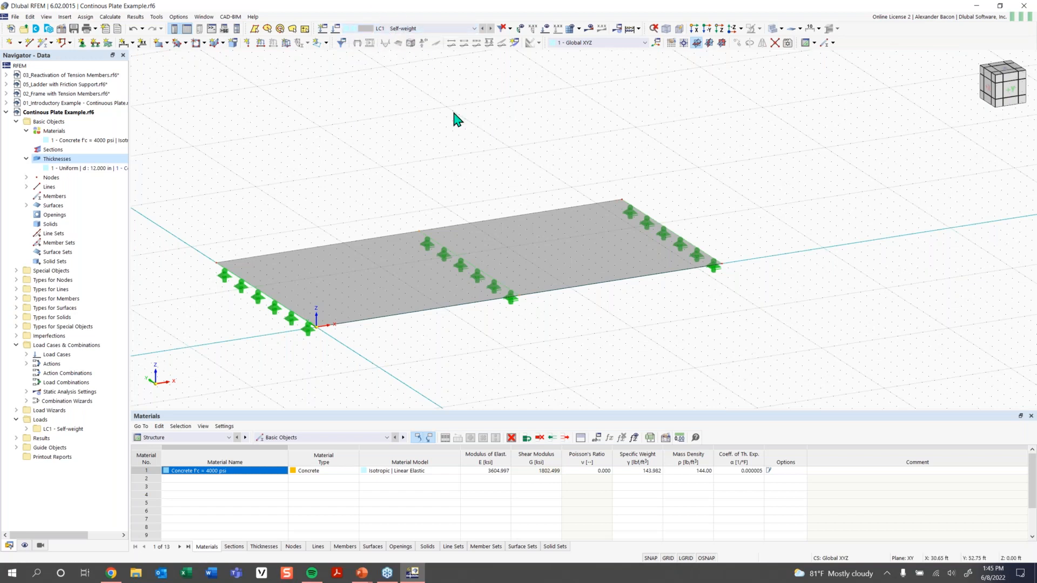
click(386, 29)
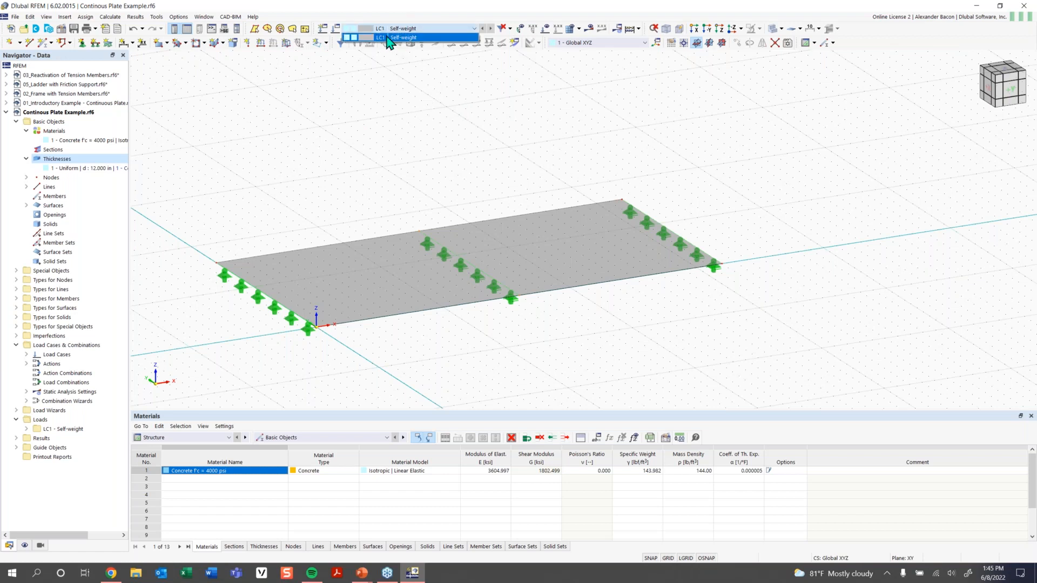
click(385, 37)
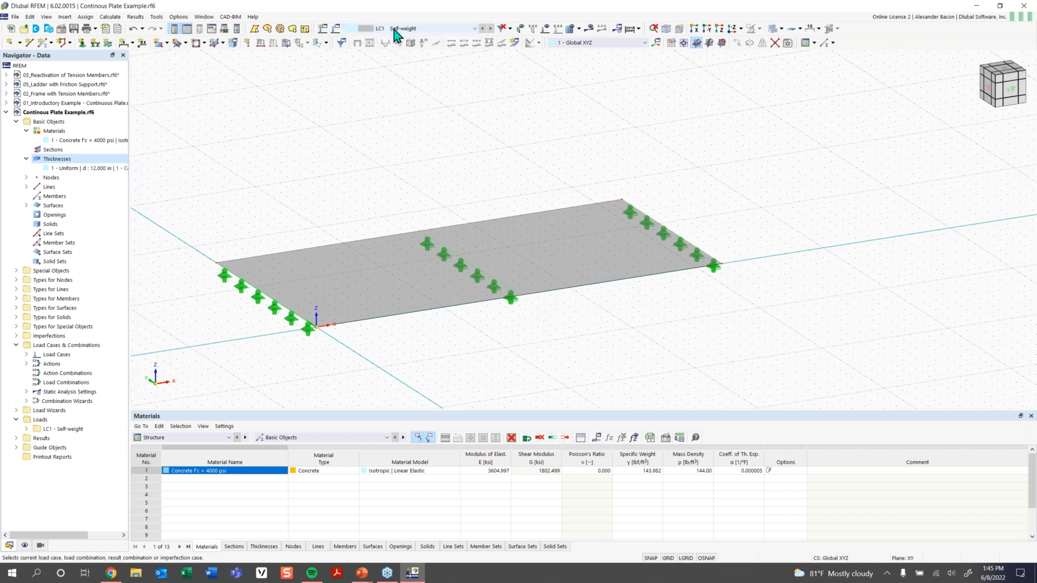
click(336, 28)
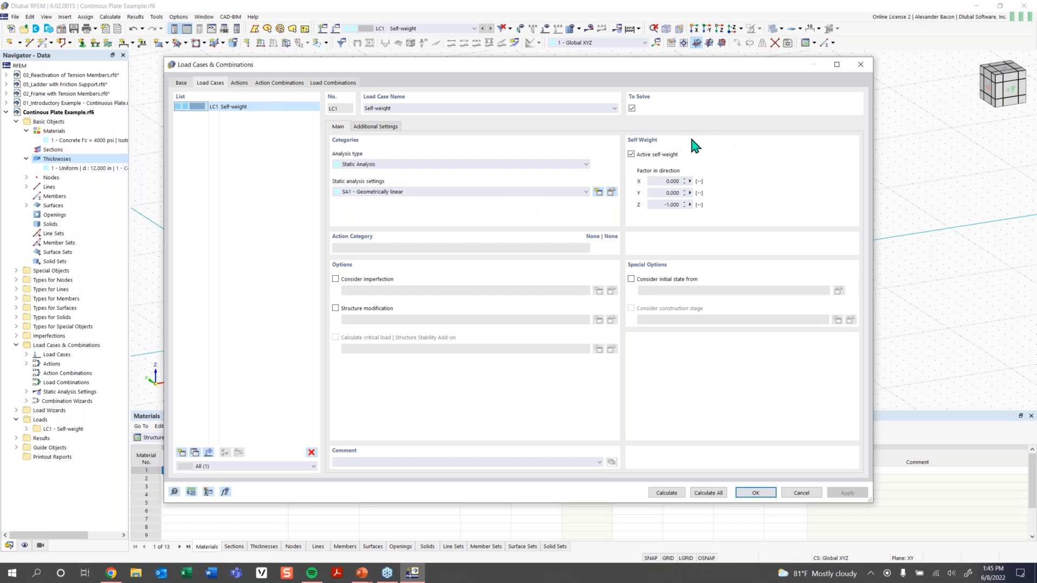
click(657, 156)
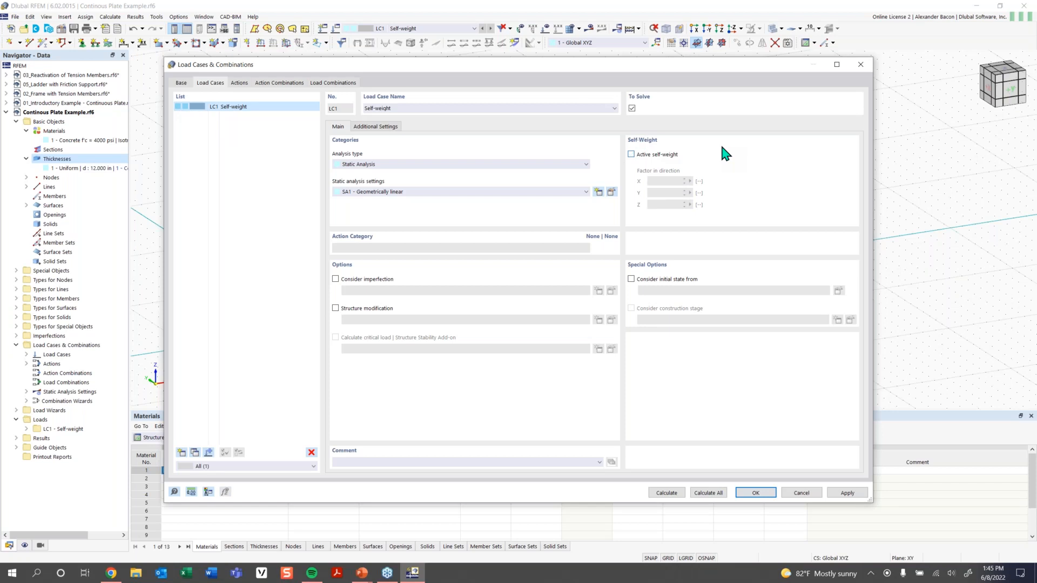
click(430, 108)
key(BackSpace)
click(274, 151)
Apply the LC1 edits and begin a new surface load of type Force, Uniform, direction ZA.
click(756, 493)
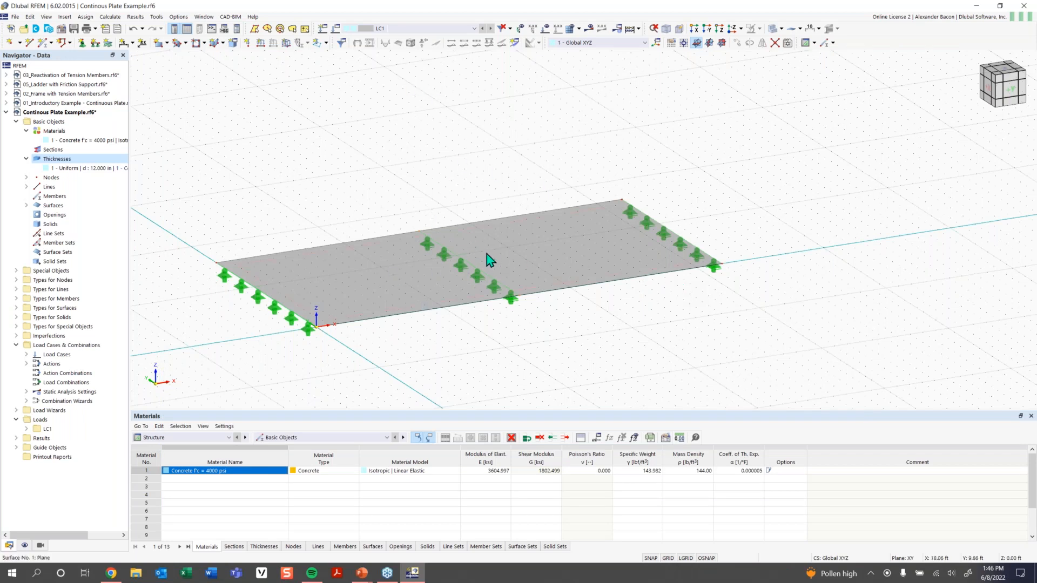
mouse_move(487, 260)
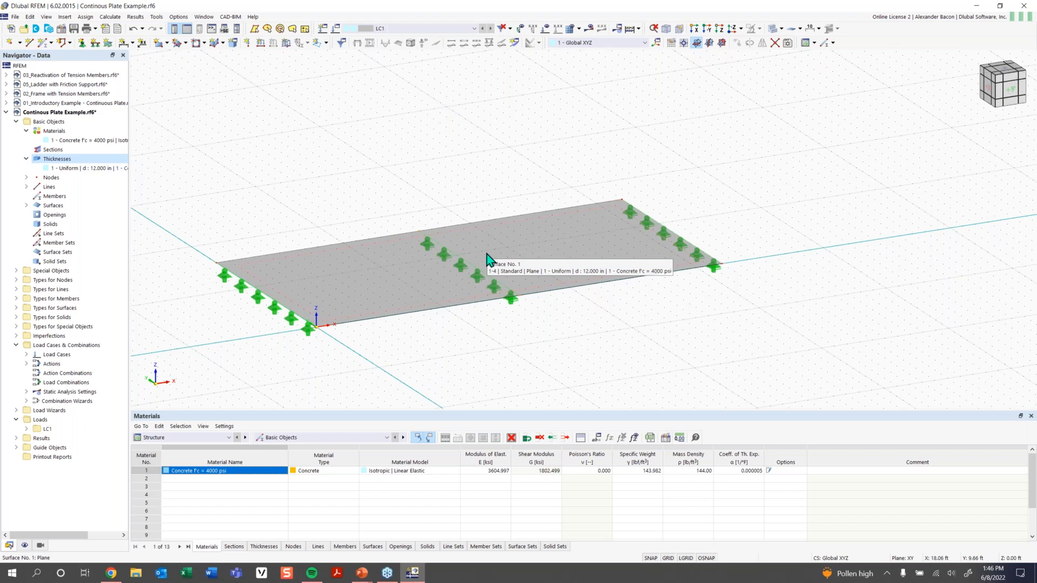
click(287, 45)
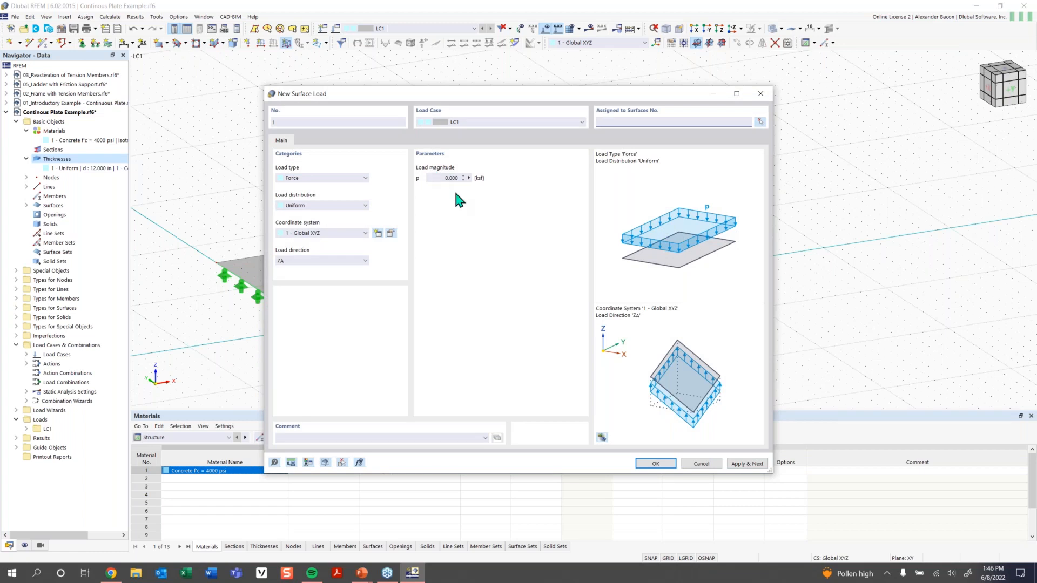
click(327, 179)
click(324, 178)
click(323, 203)
click(329, 210)
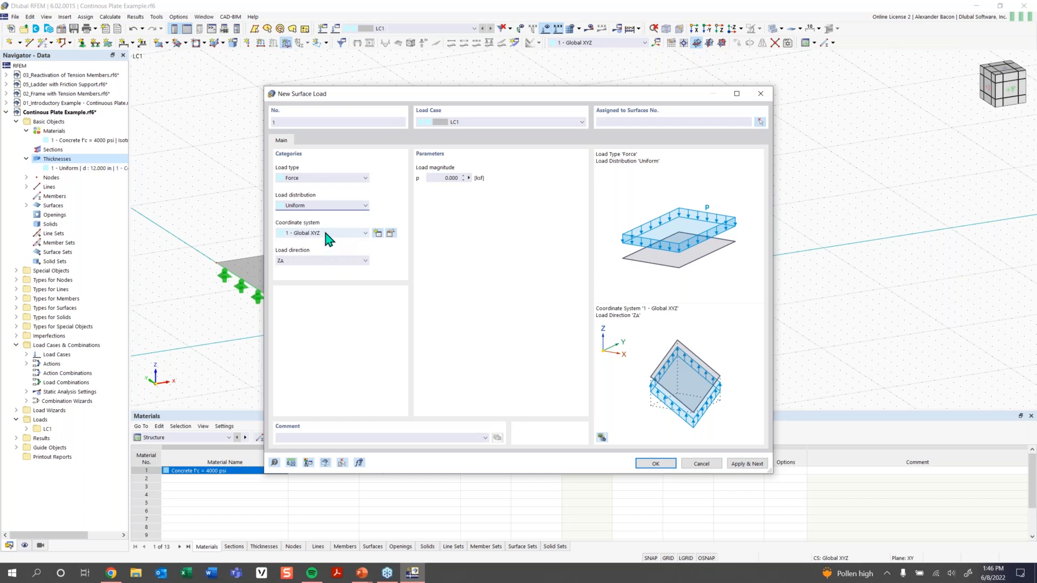
click(320, 261)
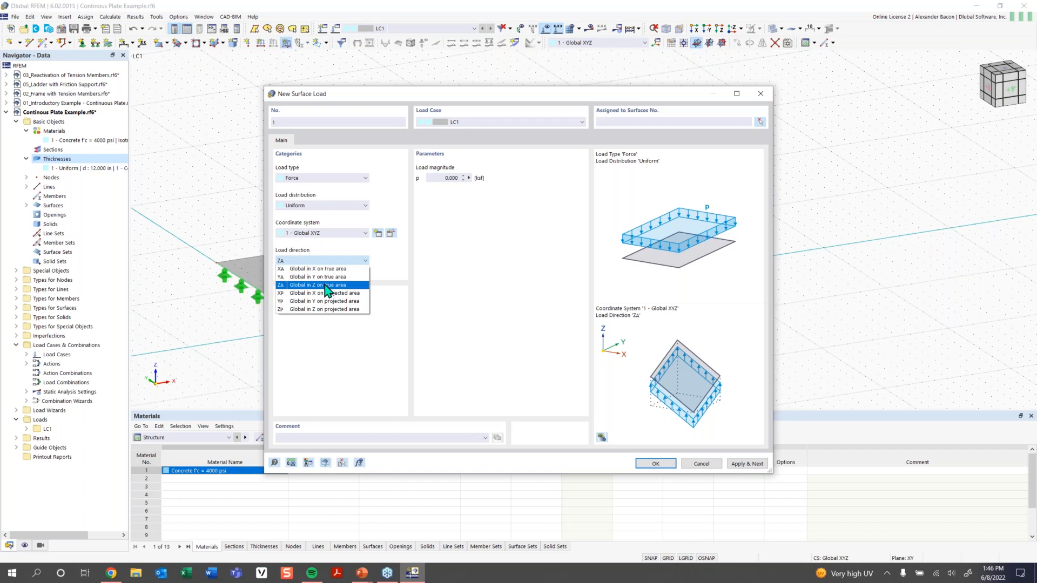
click(327, 290)
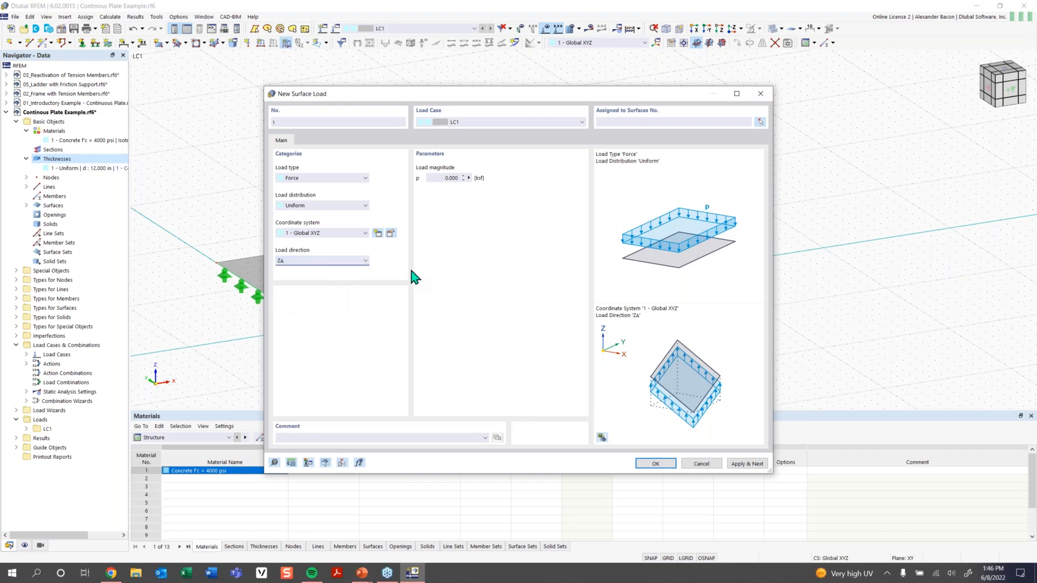
Set the surface load magnitude p to -0.250 ksf and confirm it.
click(438, 181)
key(BackSpace)
text(-0.250)
key(Return)
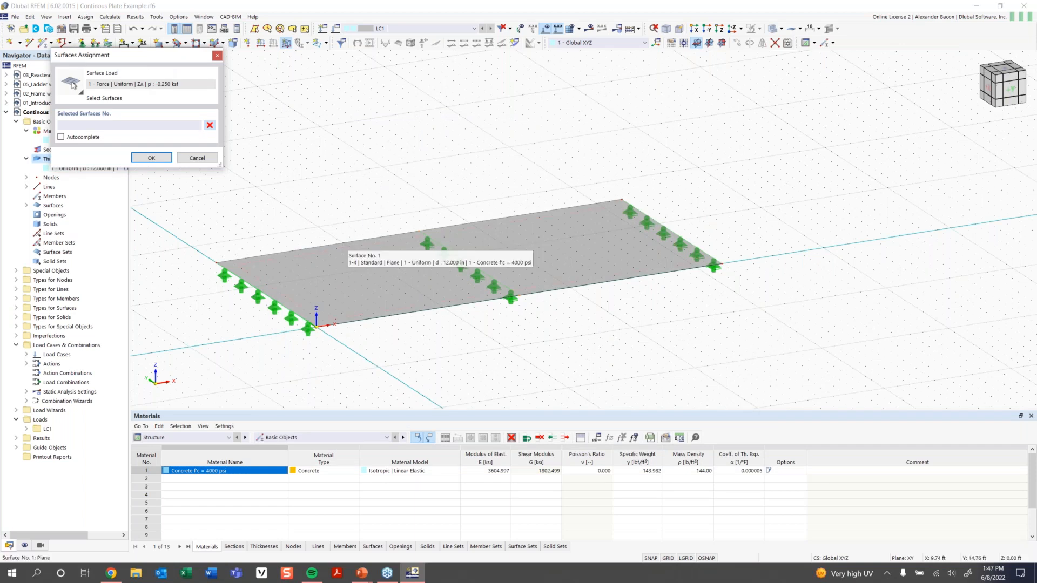
Apply the -0.250 ksf load to plate surface 1 and shrink its displayed load arrows.
click(343, 247)
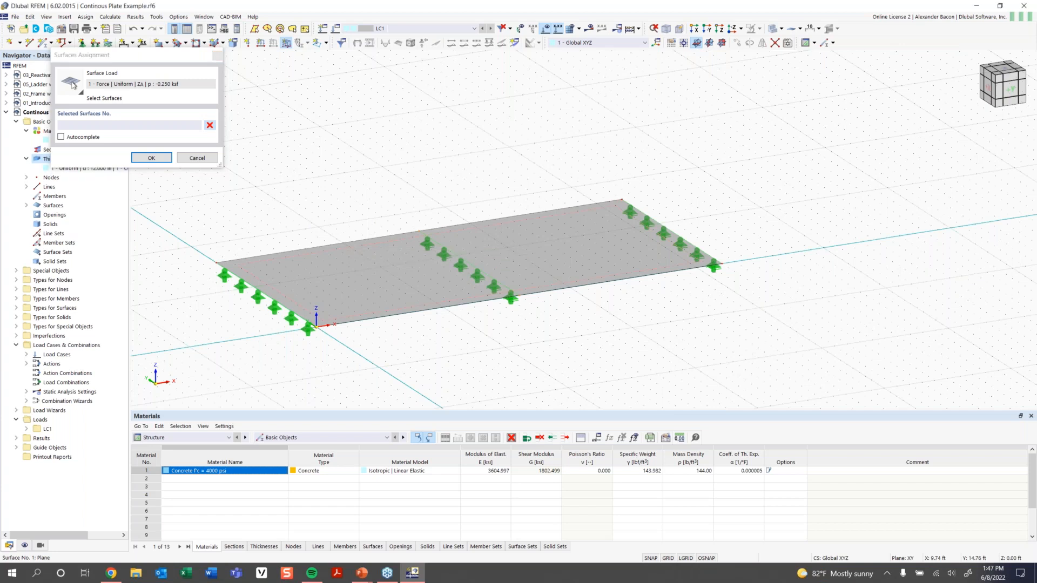
click(161, 159)
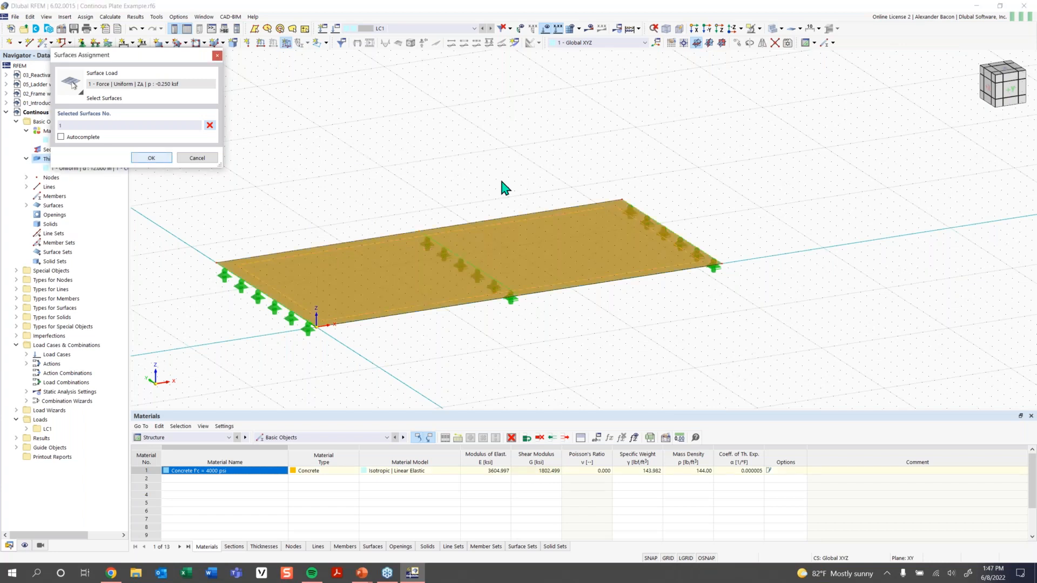
scroll(396, 235, down, 1)
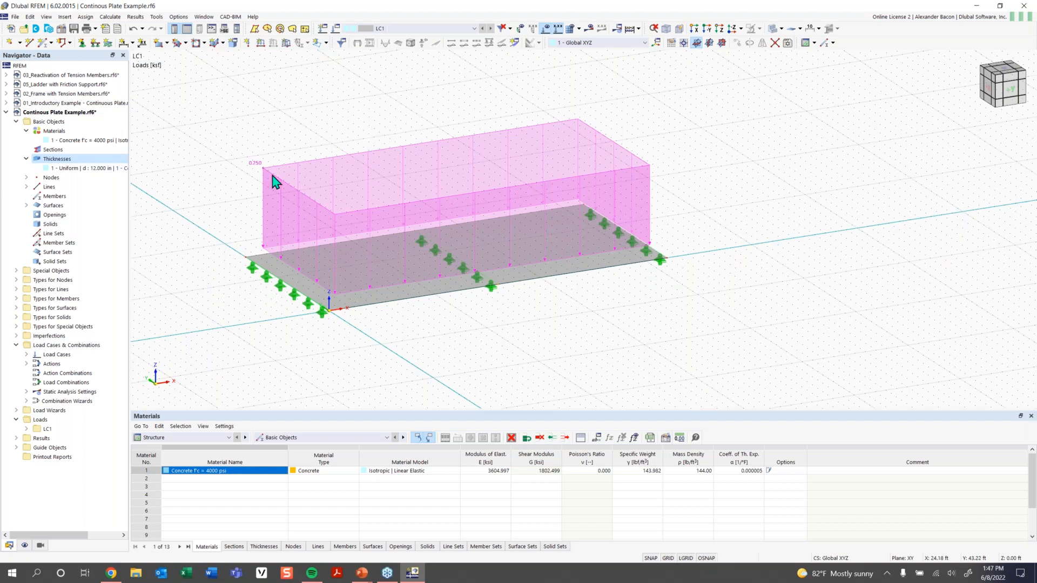
right_click(304, 203)
drag(389, 260, 362, 260)
click(351, 124)
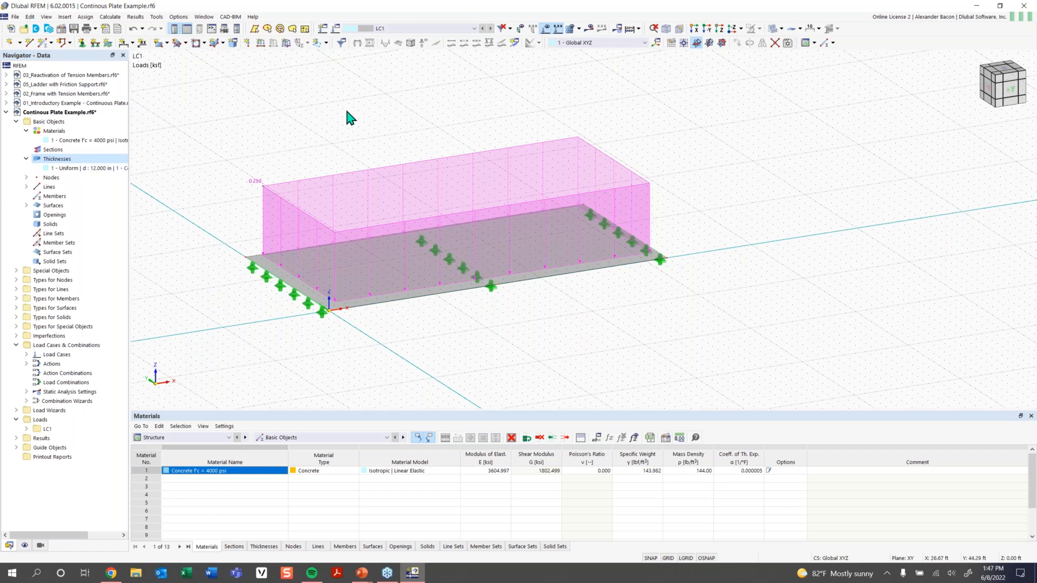
ctrl+middle_drag(347, 116, 338, 162)
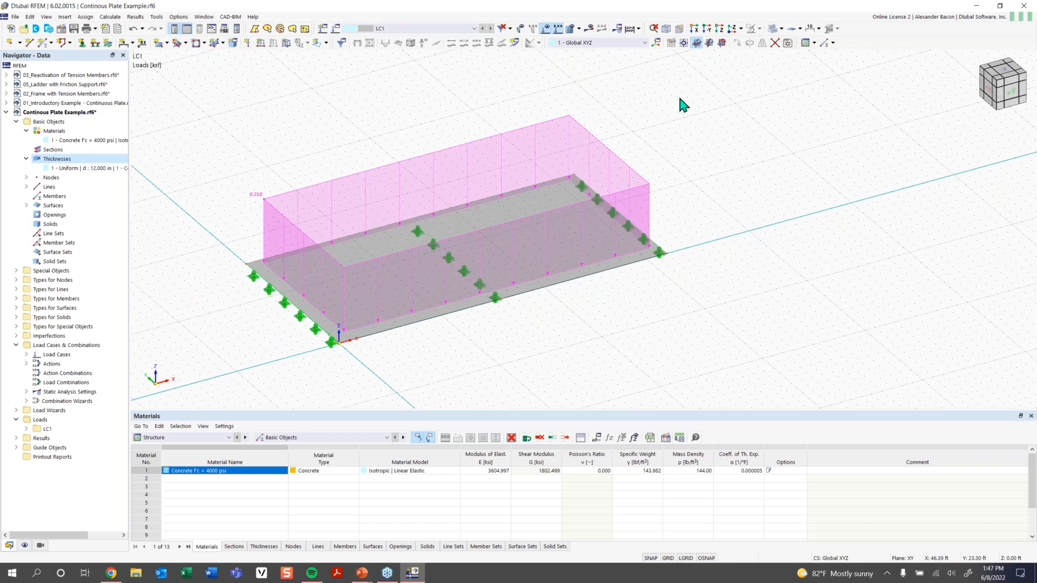
click(578, 31)
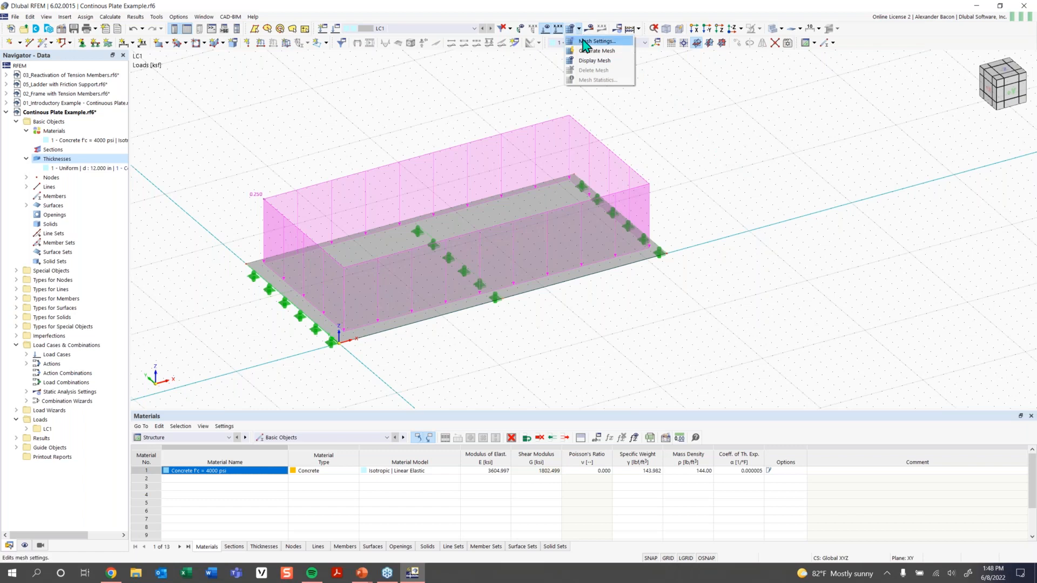
click(594, 42)
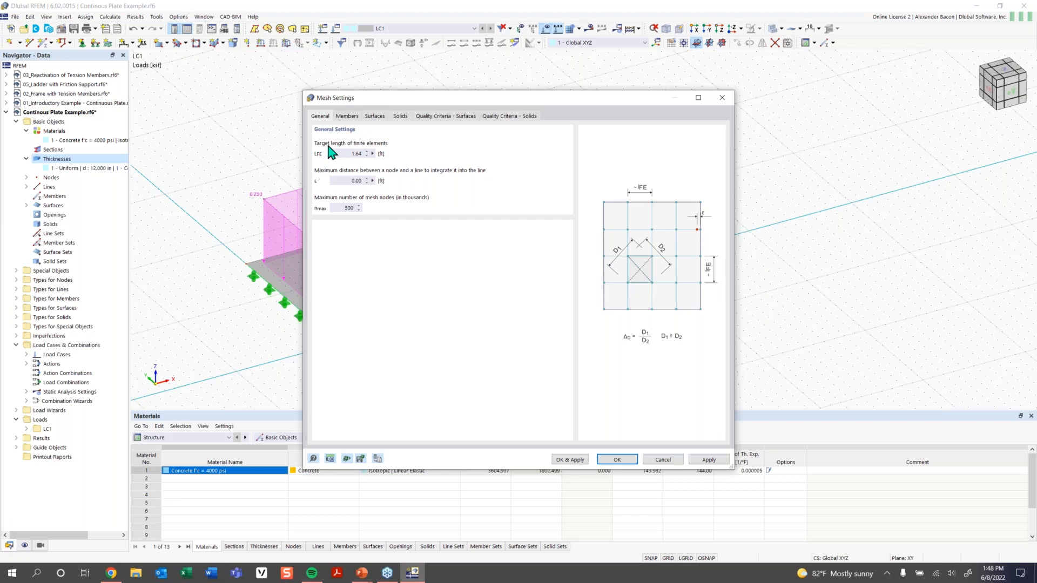
double_click(351, 154)
click(354, 154)
click(617, 460)
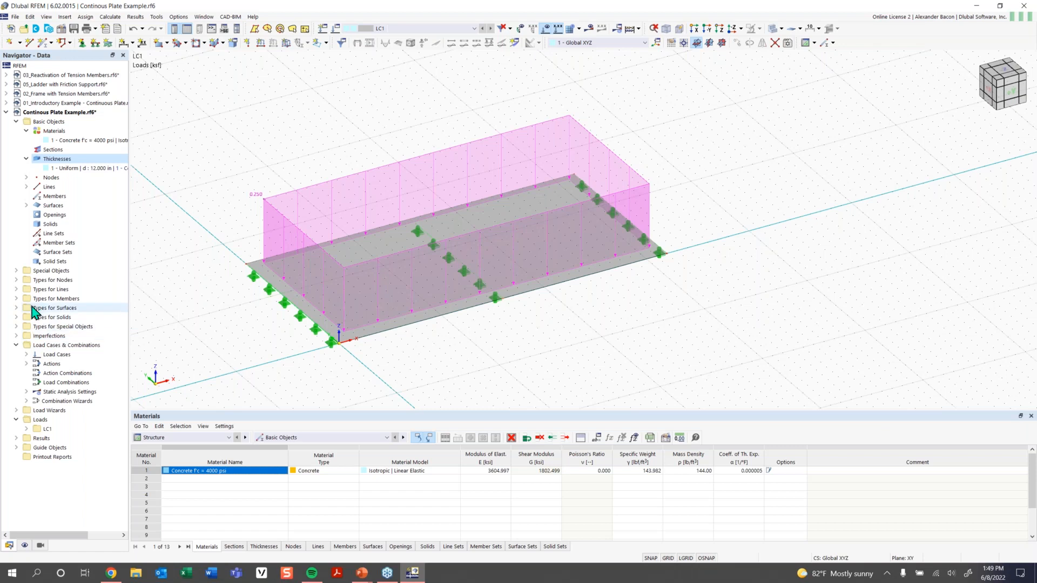
Create surface mesh refinement 1 with a 7.00 ft target FE length.
click(17, 307)
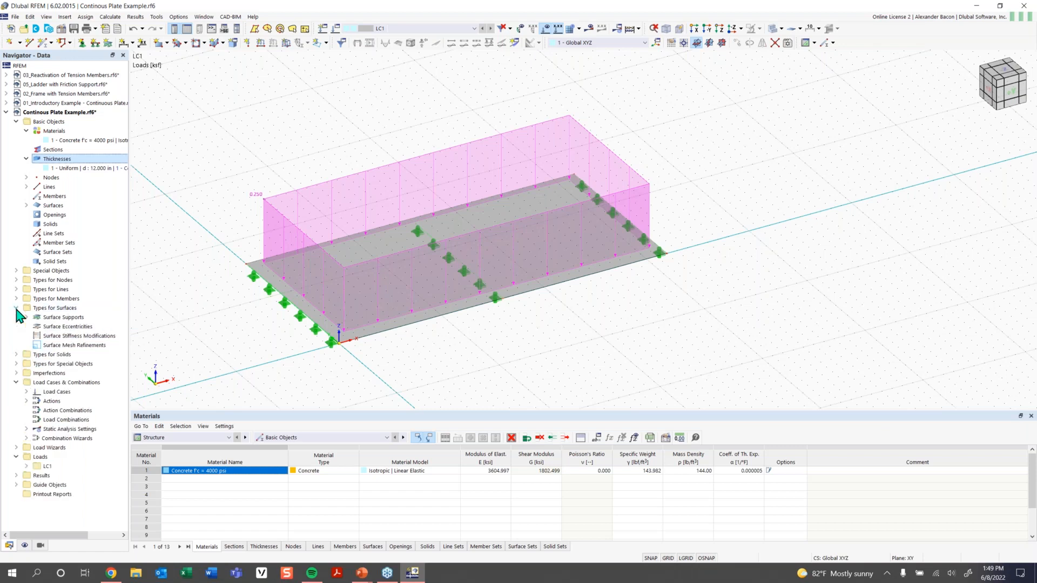
right_click(63, 347)
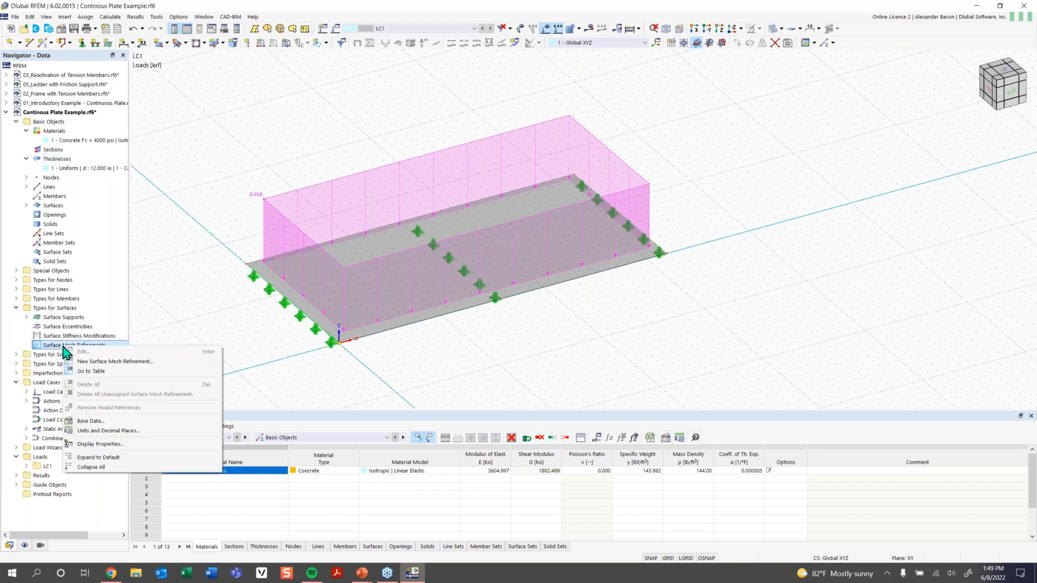
click(123, 361)
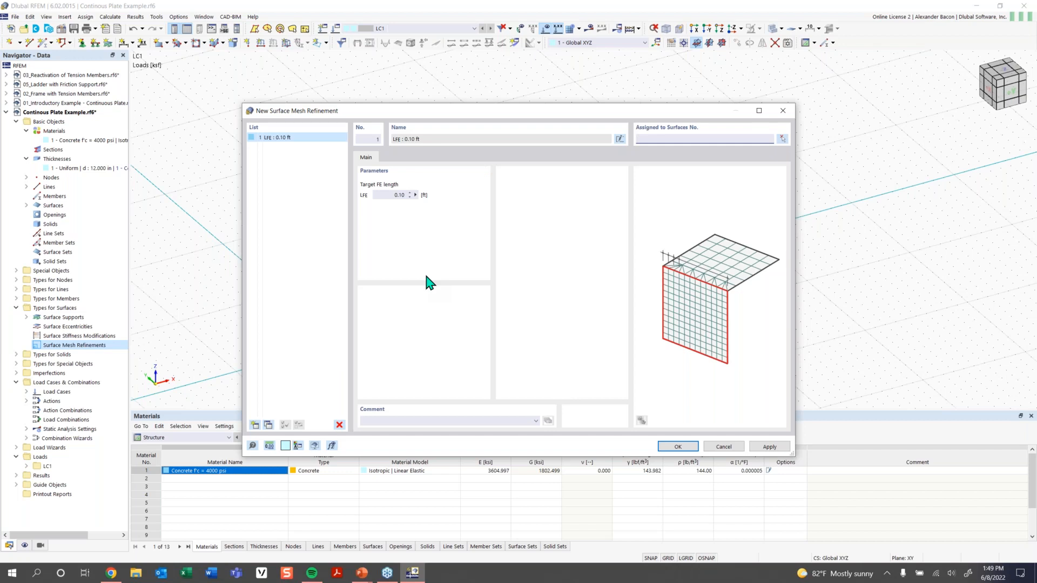
double_click(398, 194)
key(BackSpace)
key(BackSpace)
click(256, 426)
Add refinements with target FE lengths of 4.00, 1.25 and 0.40 ft and save them.
click(255, 425)
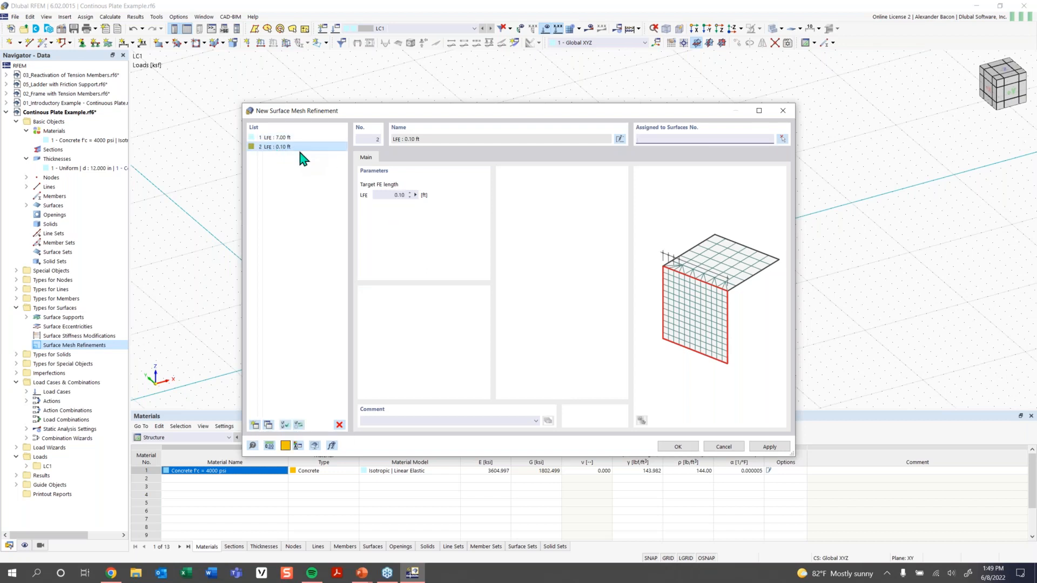
double_click(397, 194)
text(4)
click(255, 425)
double_click(398, 196)
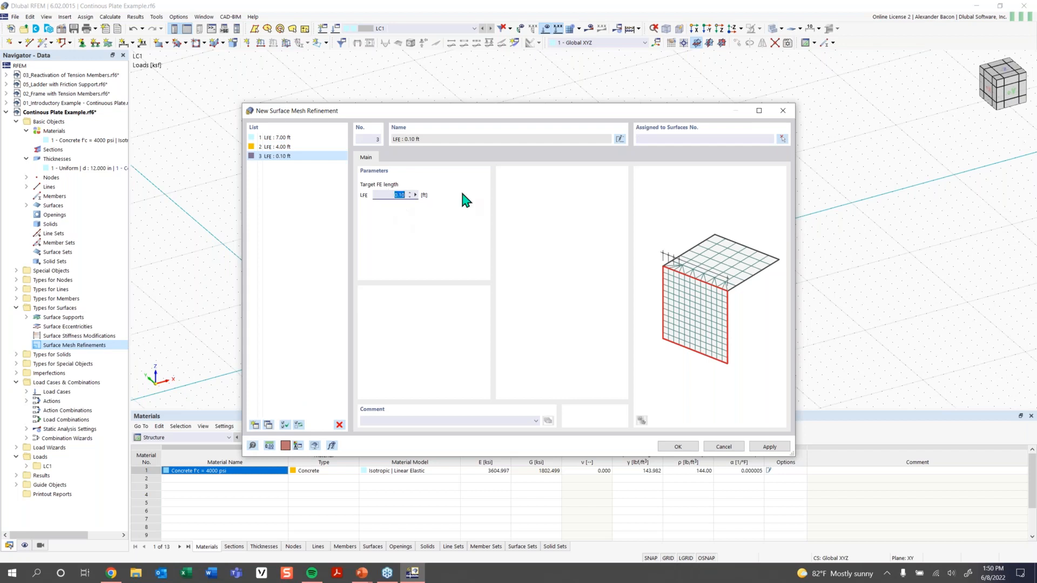
text(1.25)
click(253, 425)
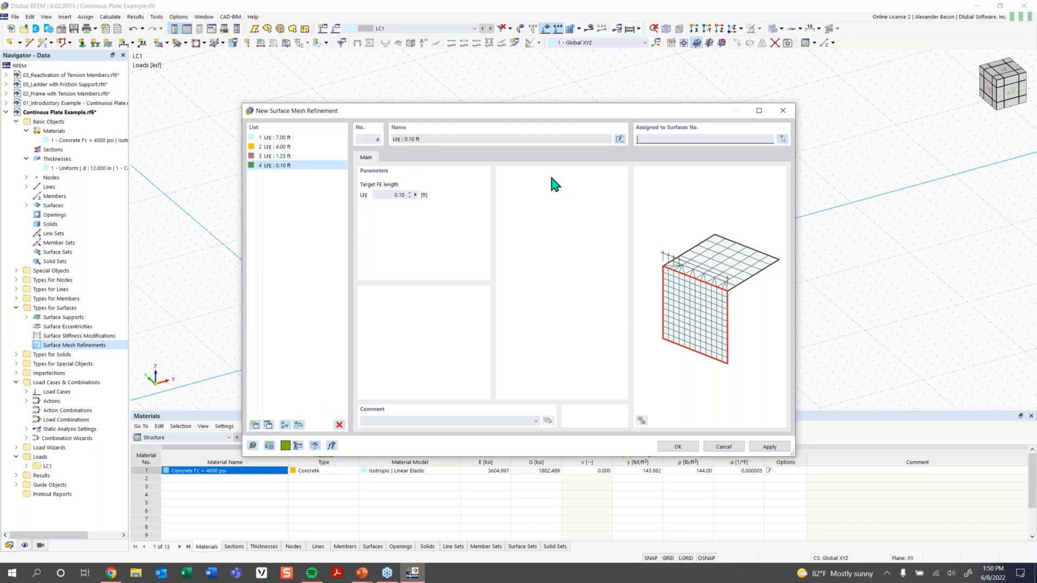
double_click(395, 194)
text(0.4)
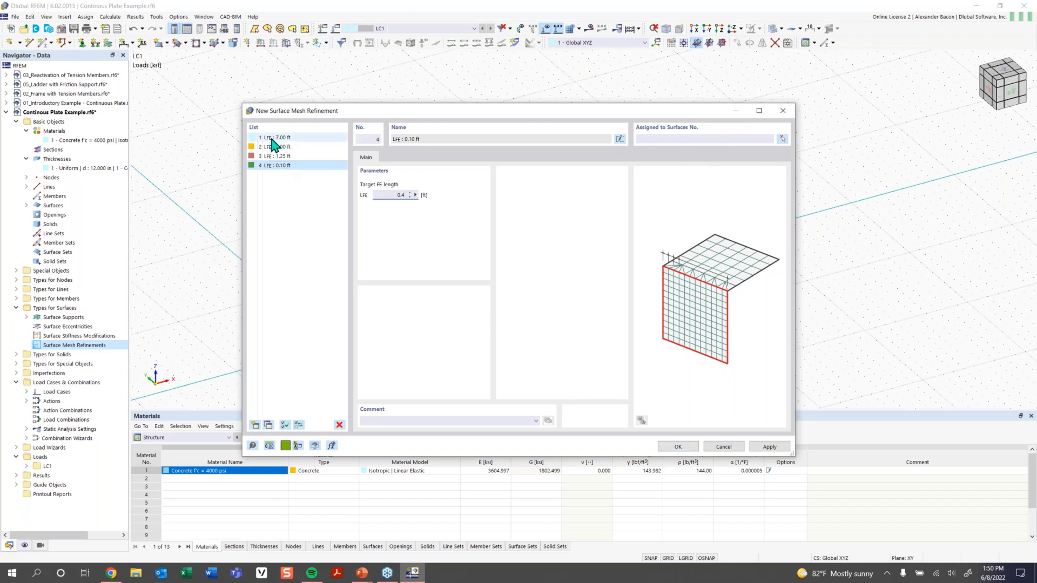
click(678, 446)
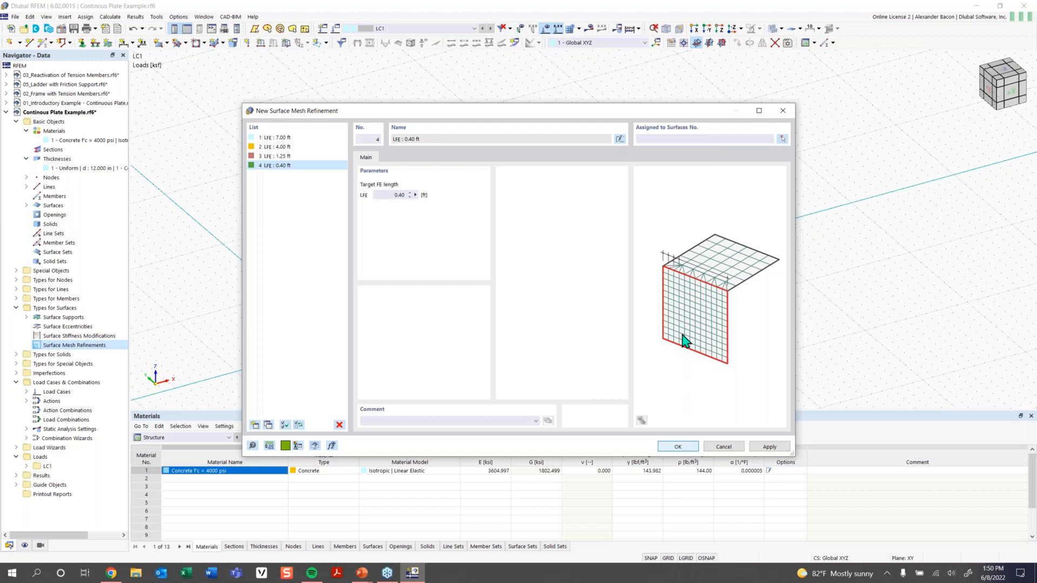
middle_drag(596, 334, 530, 346)
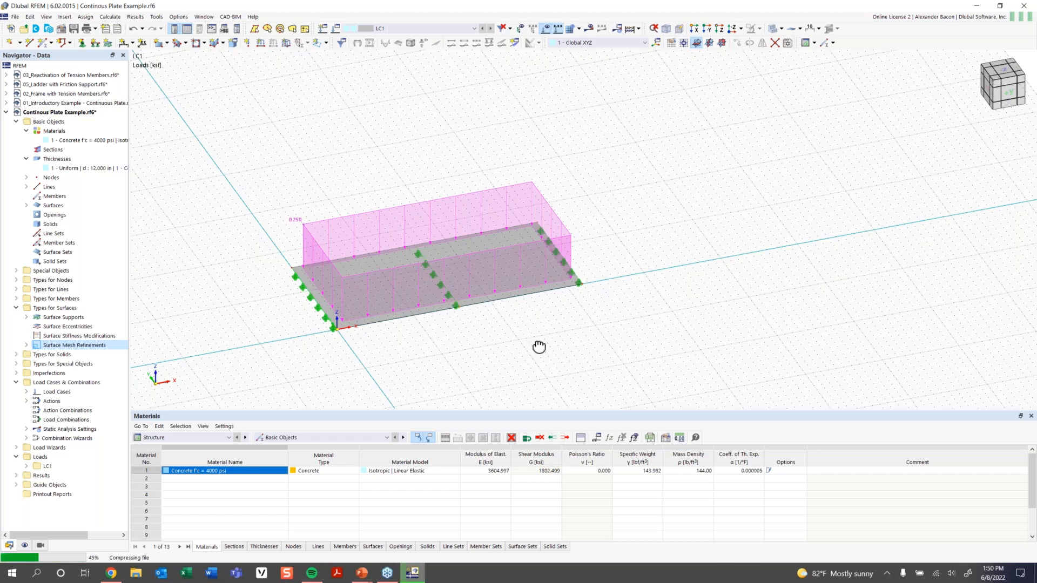
Select the plate with its loads and supports and make 3 copies spaced 37 ft along X.
ctrl+middle_drag(535, 351, 489, 360)
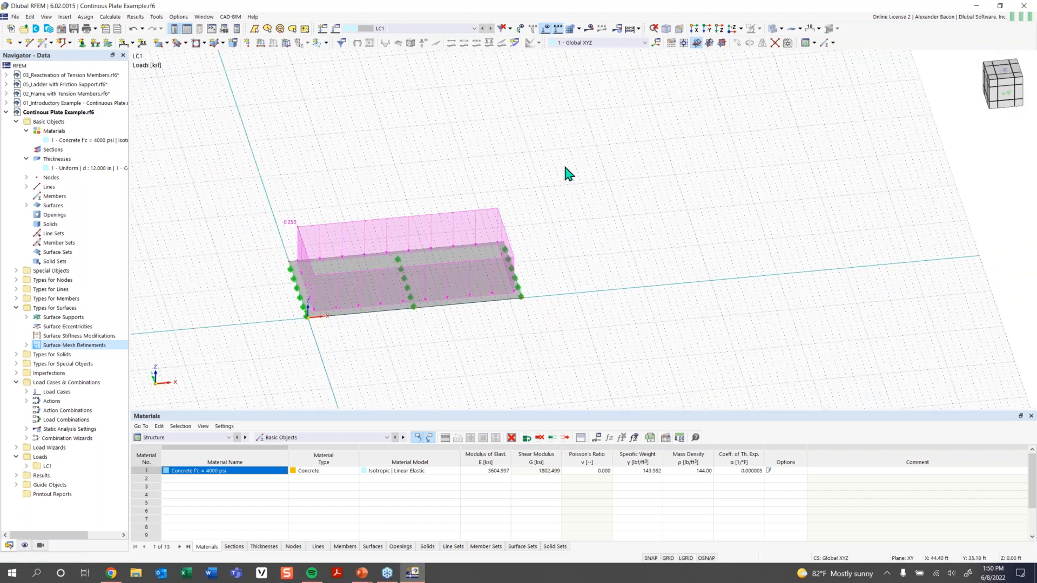
drag(574, 175, 218, 367)
middle_drag(620, 266, 510, 293)
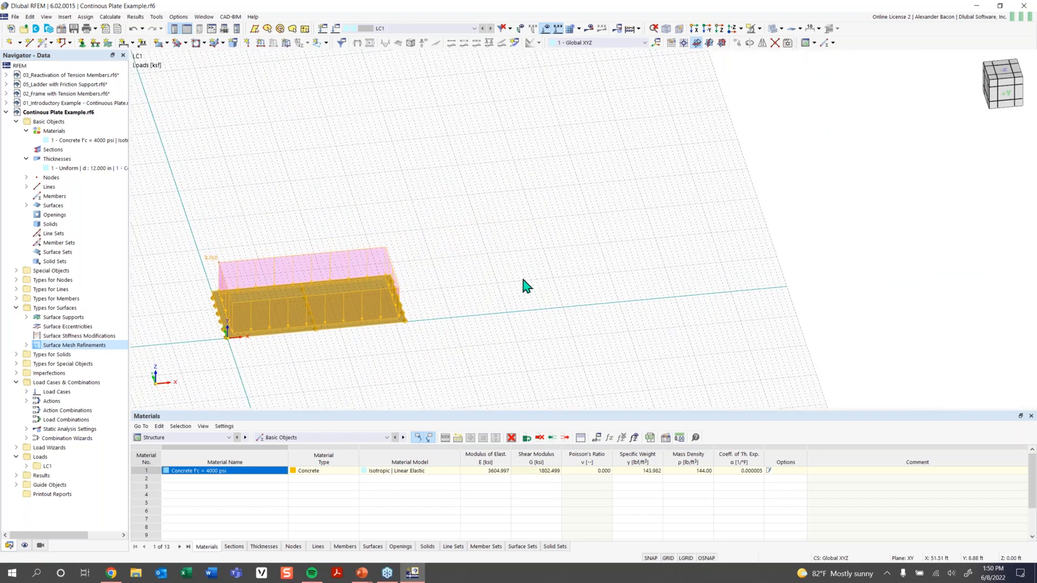
click(737, 43)
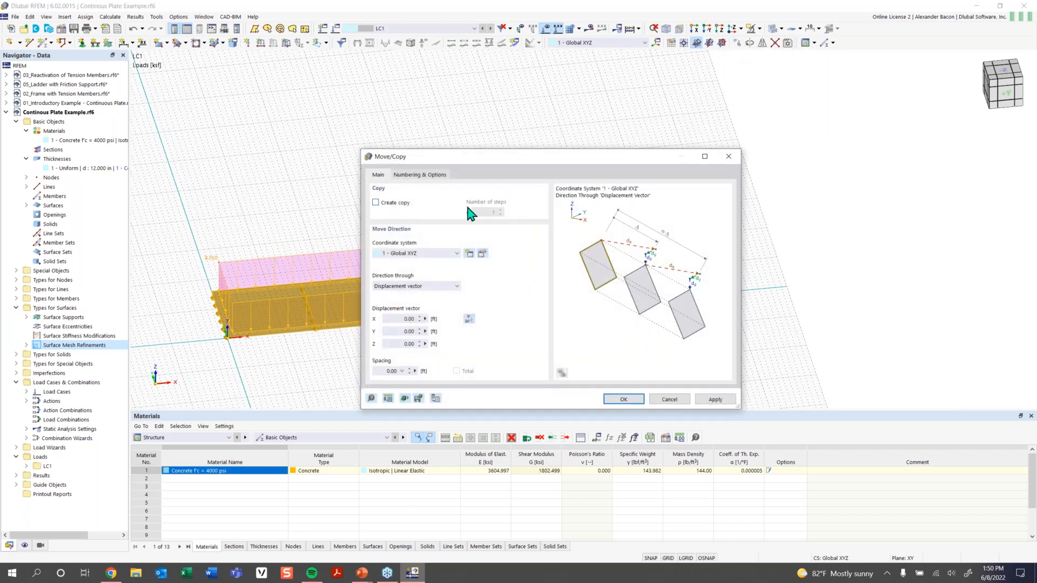
click(387, 204)
double_click(493, 212)
text(3)
double_click(399, 318)
text(3)
click(627, 401)
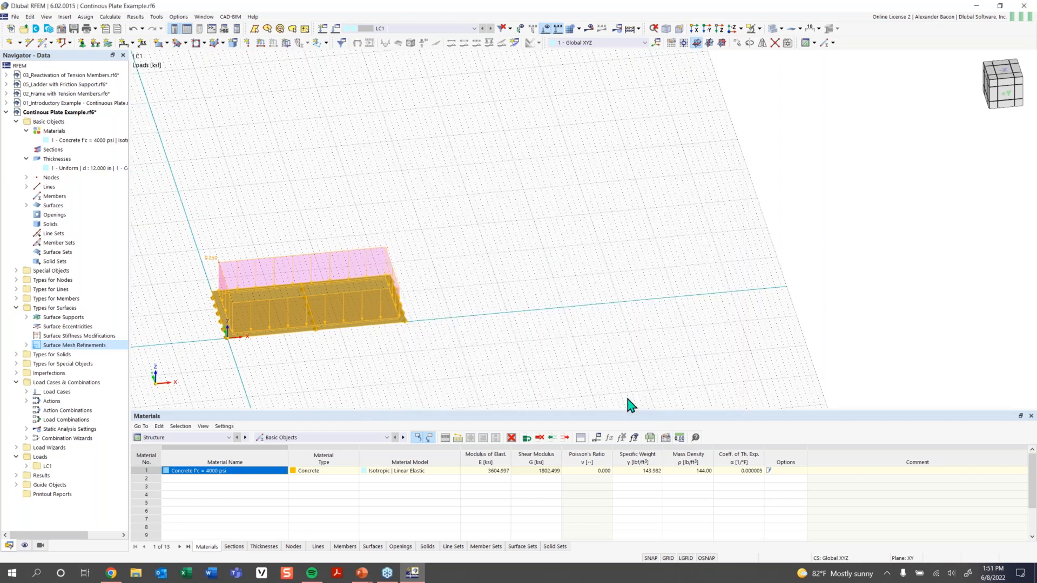
middle_drag(811, 323, 655, 325)
Deselect the copies and pan the view to show the whole row of plates.
click(709, 324)
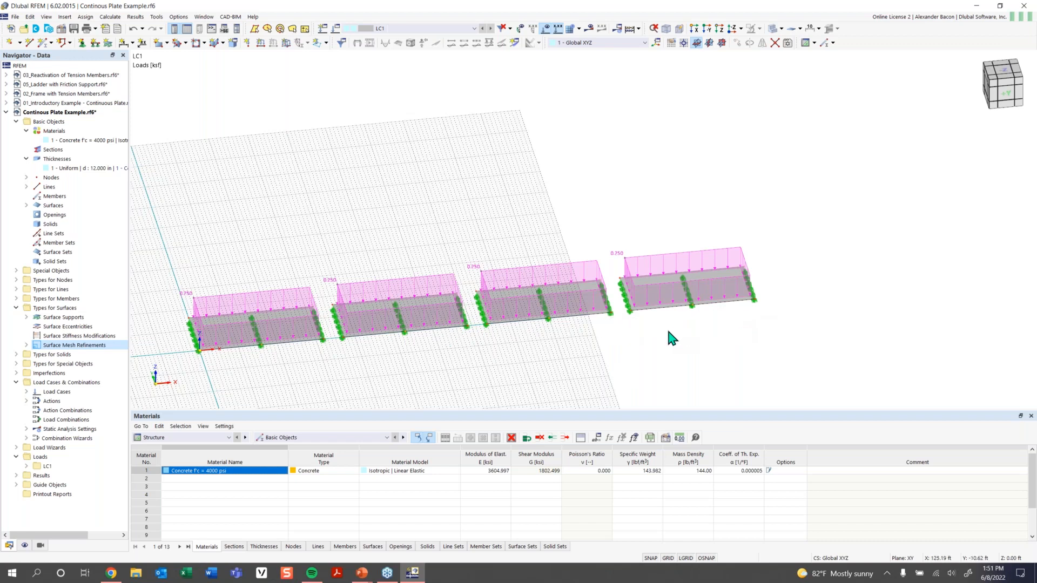
scroll(672, 336, down, 1)
middle_drag(654, 337, 612, 304)
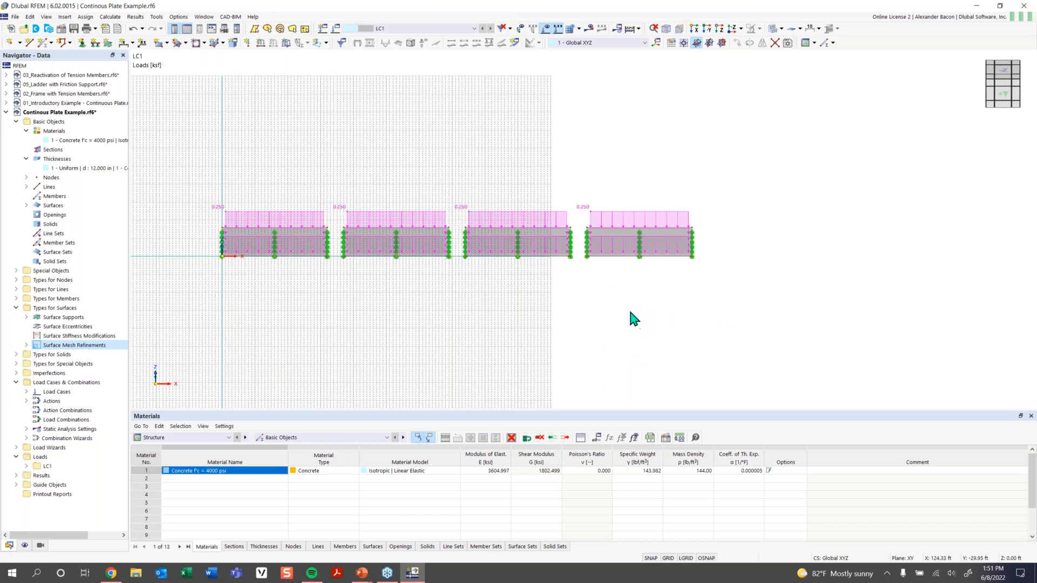
middle_drag(618, 310, 578, 318)
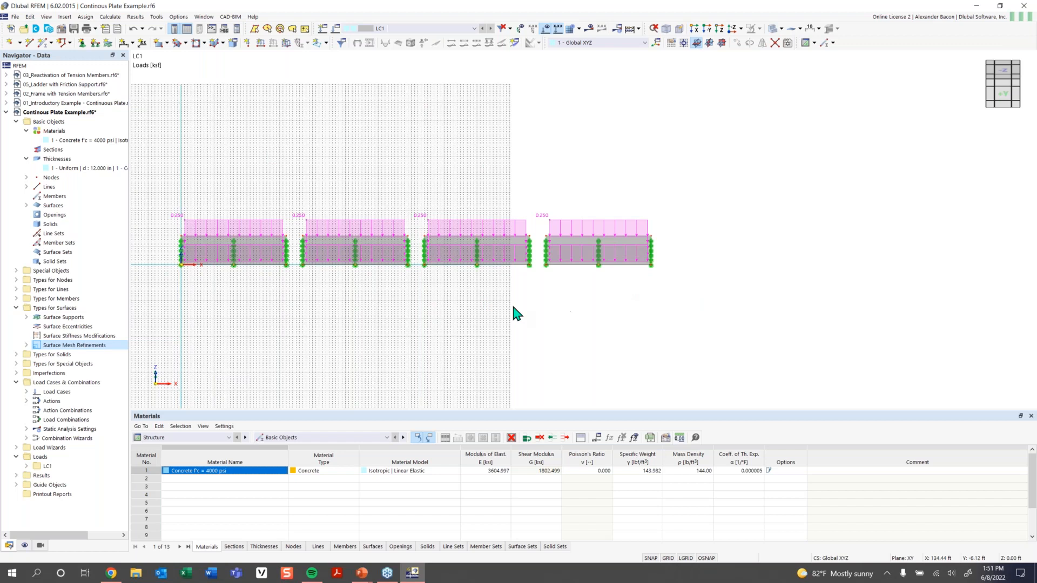
scroll(421, 302, down, 1)
middle_drag(421, 303, 533, 305)
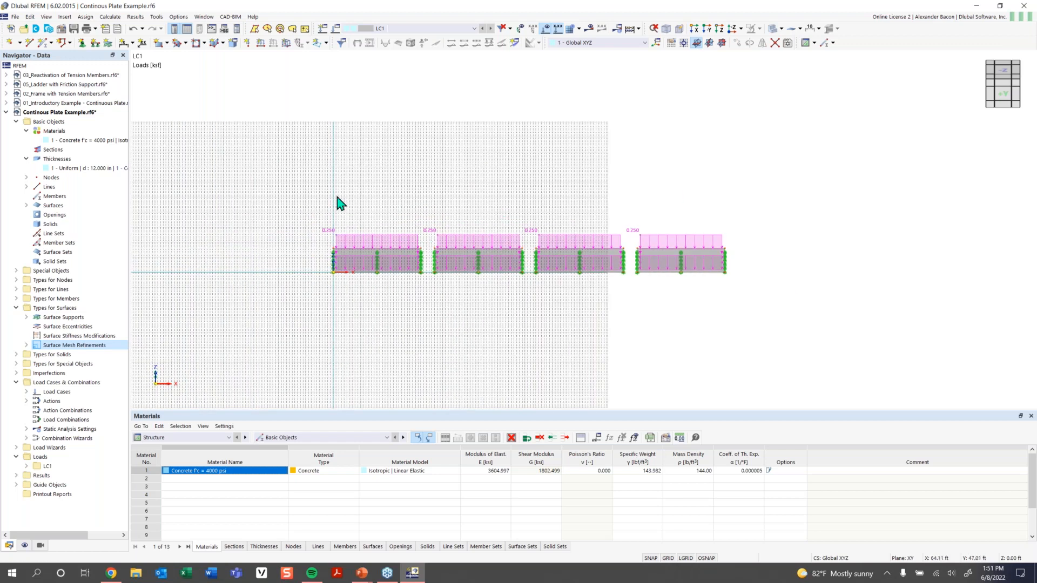
Move all four plates left along negative X and view them from above.
drag(782, 187, 207, 351)
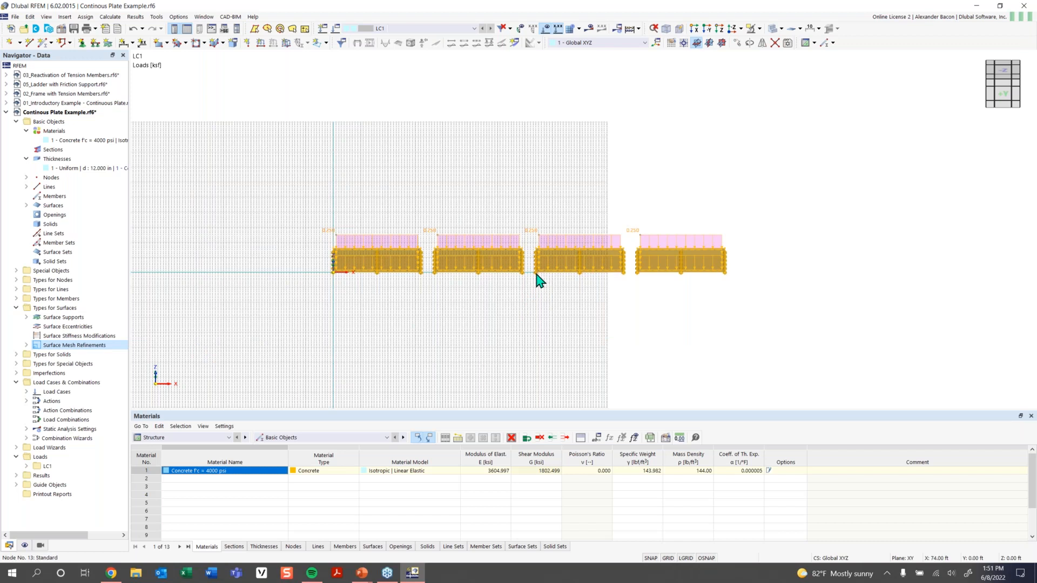
drag(536, 284, 335, 273)
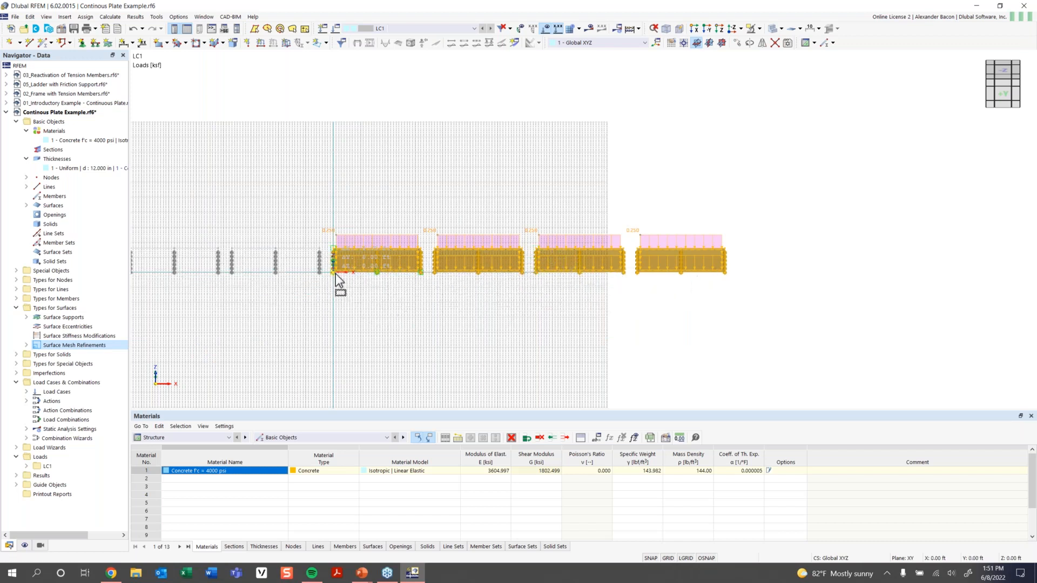
click(448, 326)
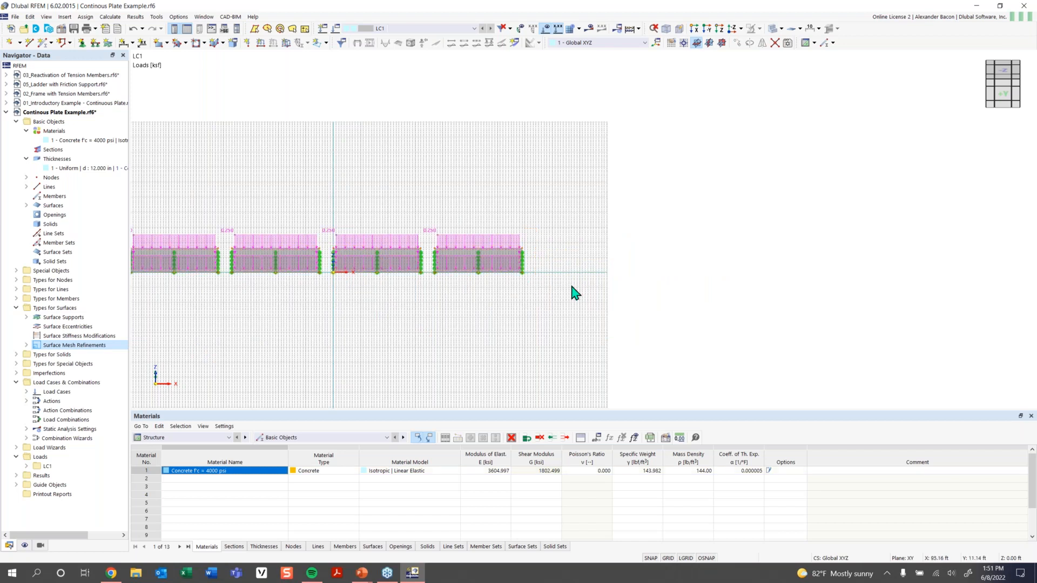
scroll(582, 259, up, 3)
scroll(583, 260, up, 2)
ctrl+middle_drag(524, 269, 607, 232)
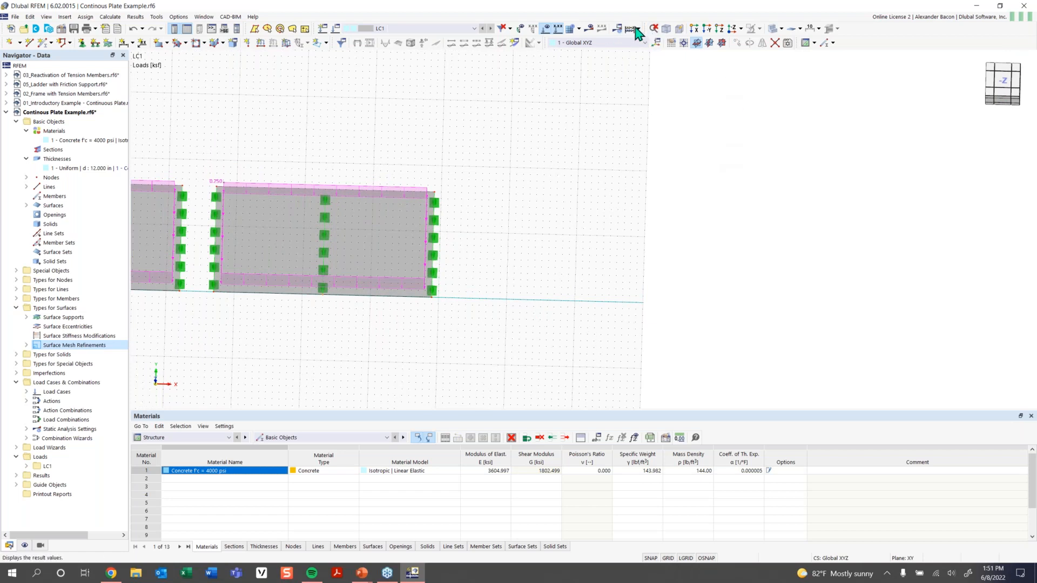
In plan view, start new member 1 as a Beam and show its Section settings.
click(735, 37)
middle_drag(640, 311, 437, 314)
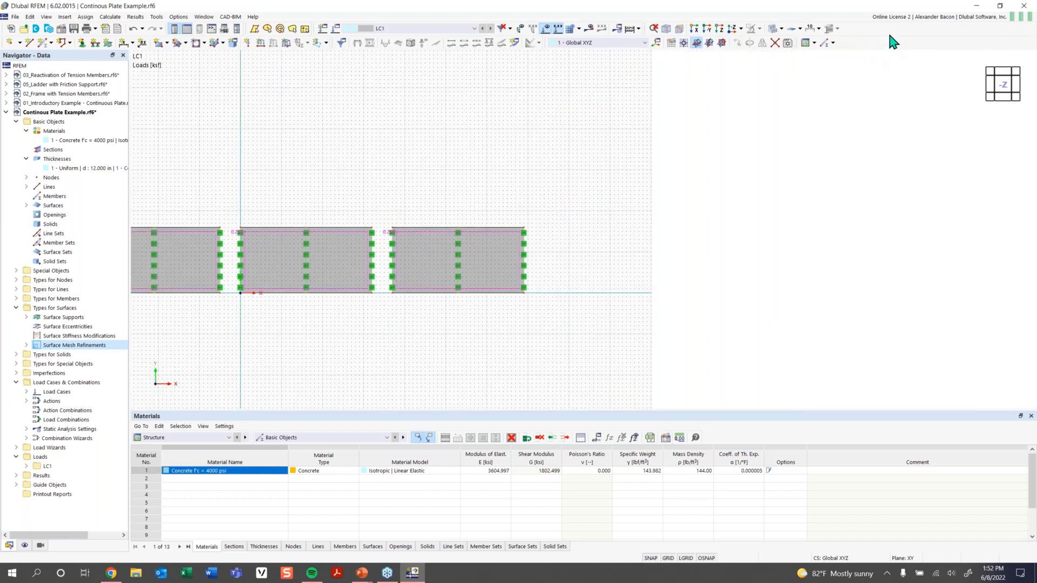
click(43, 44)
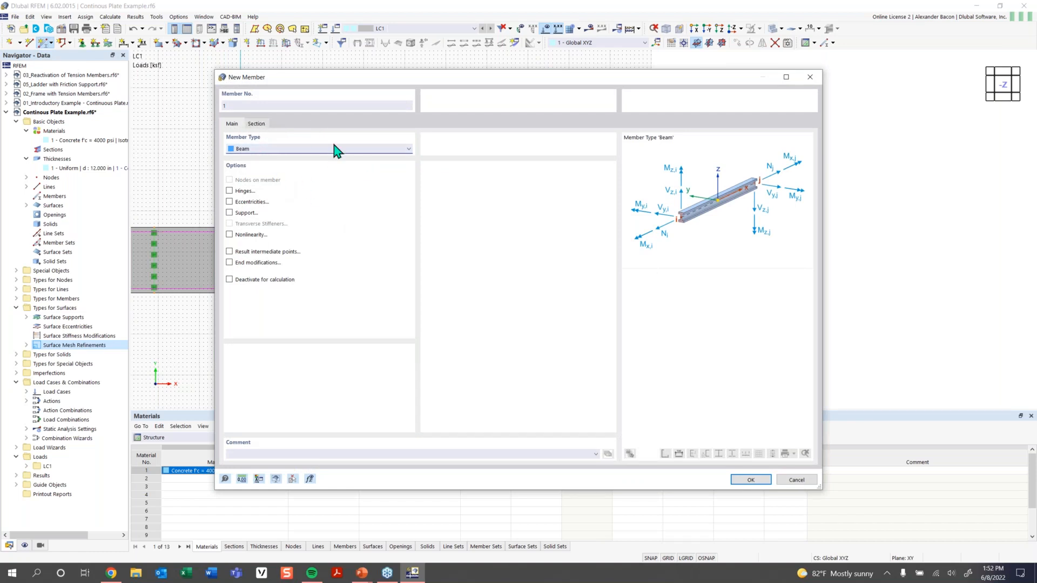
click(260, 128)
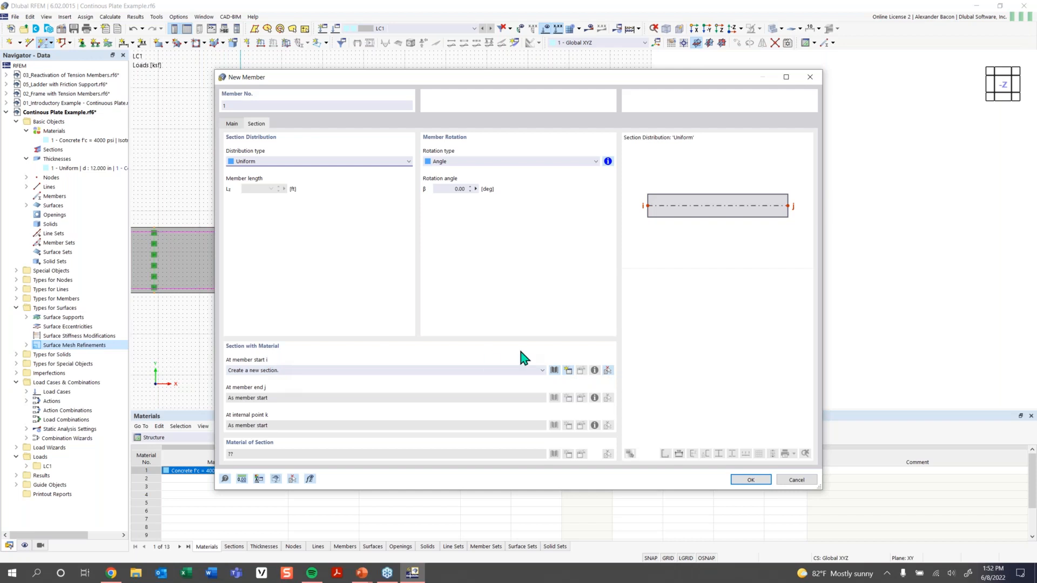
Open the section library for member 1's start section and move the window aside.
click(554, 370)
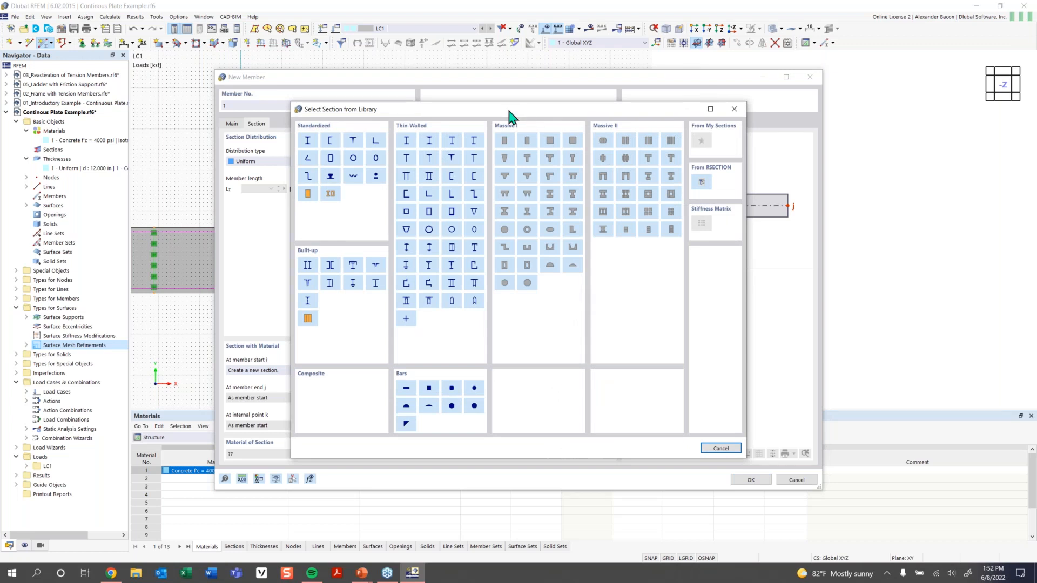
drag(521, 118, 491, 115)
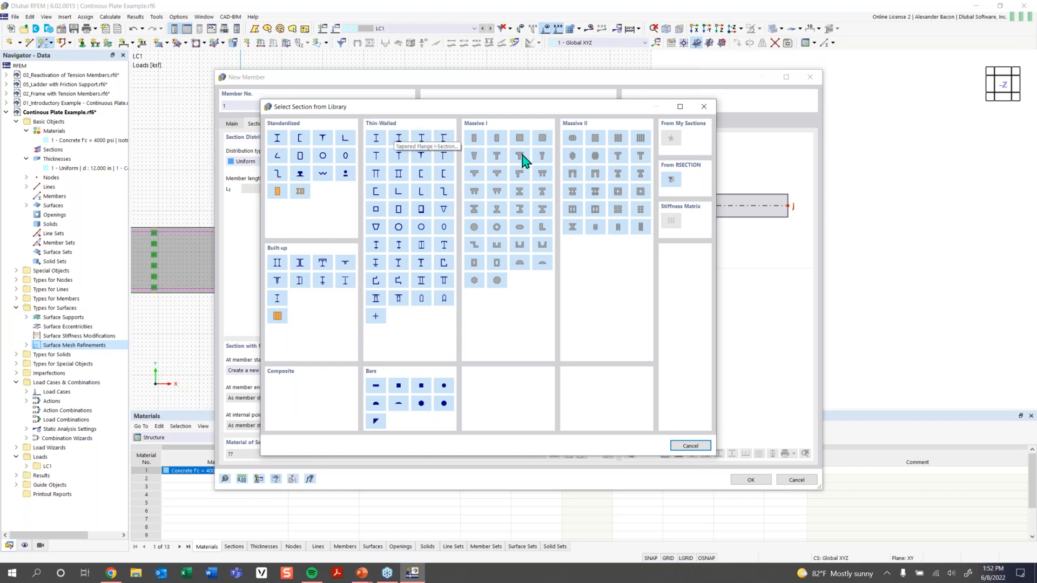
Choose a Massive Rectangle section with b 40 in and d 12 in and confirm it.
click(475, 142)
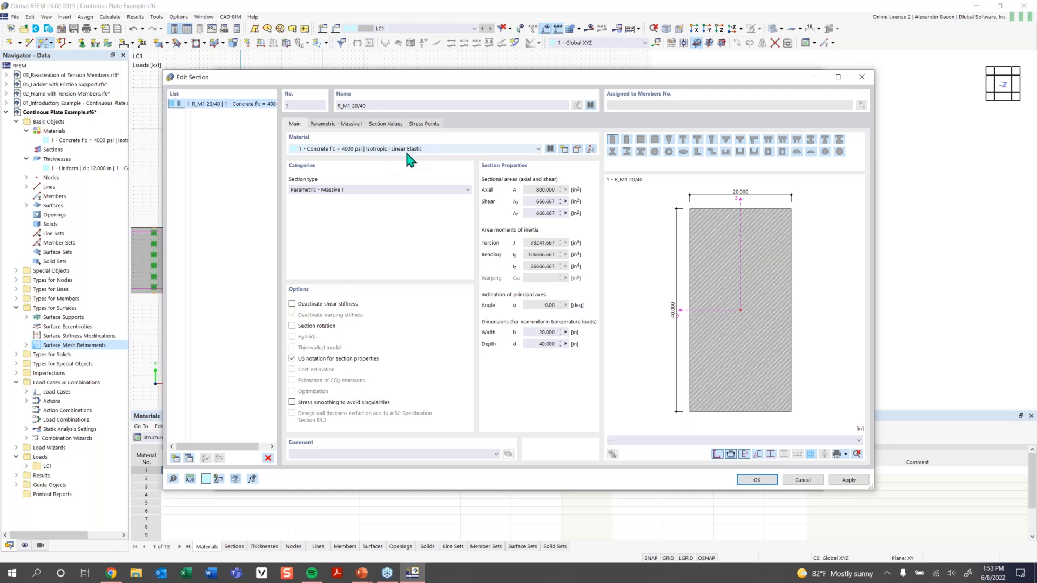
click(551, 150)
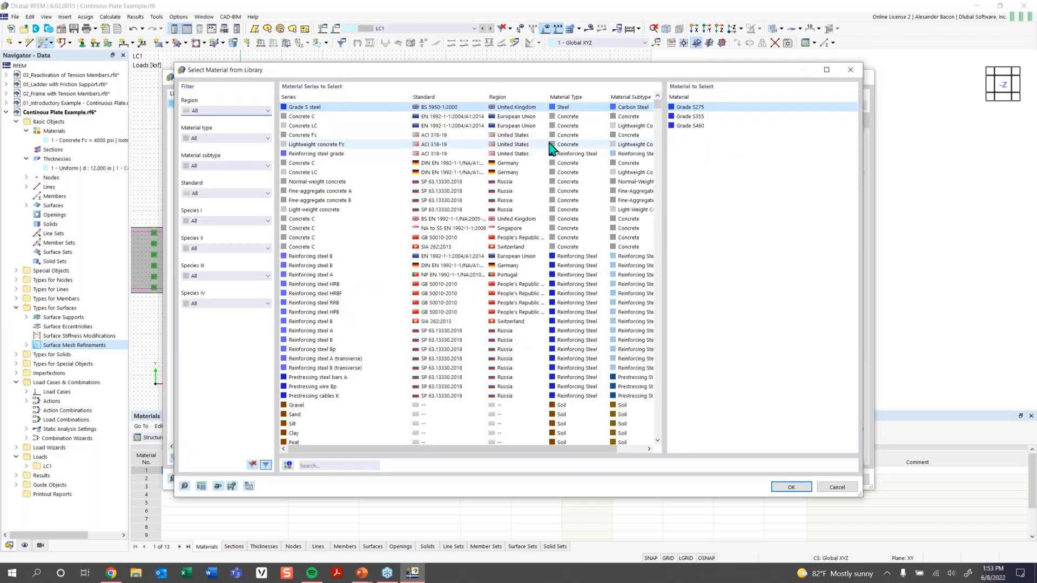
drag(469, 76, 466, 77)
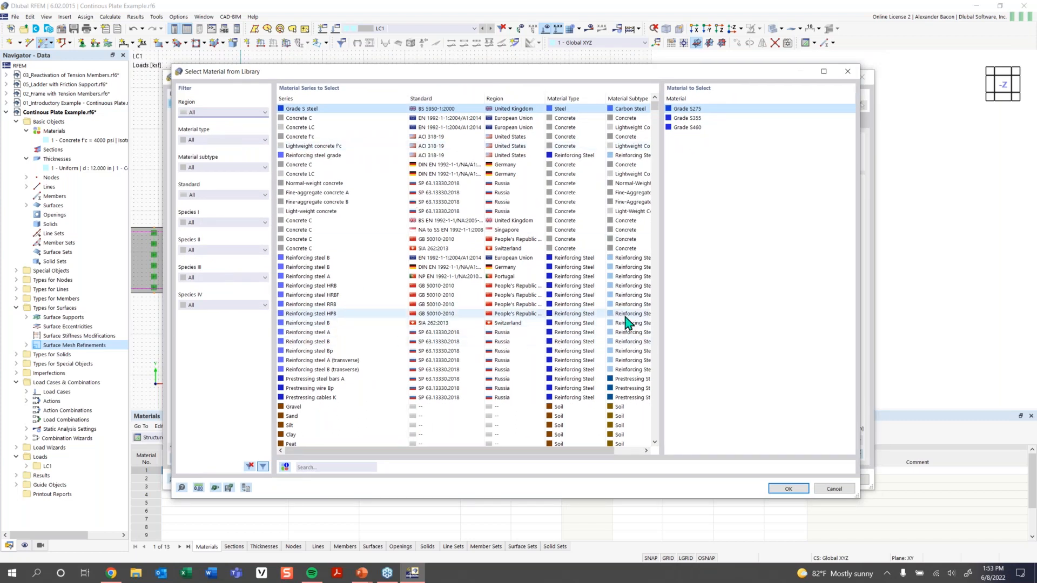
click(847, 73)
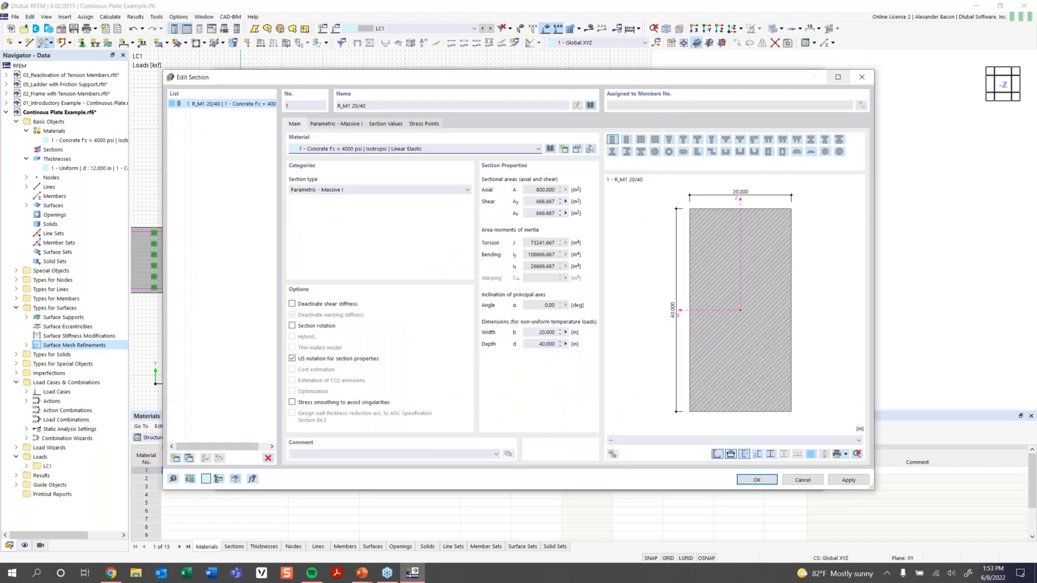
click(344, 125)
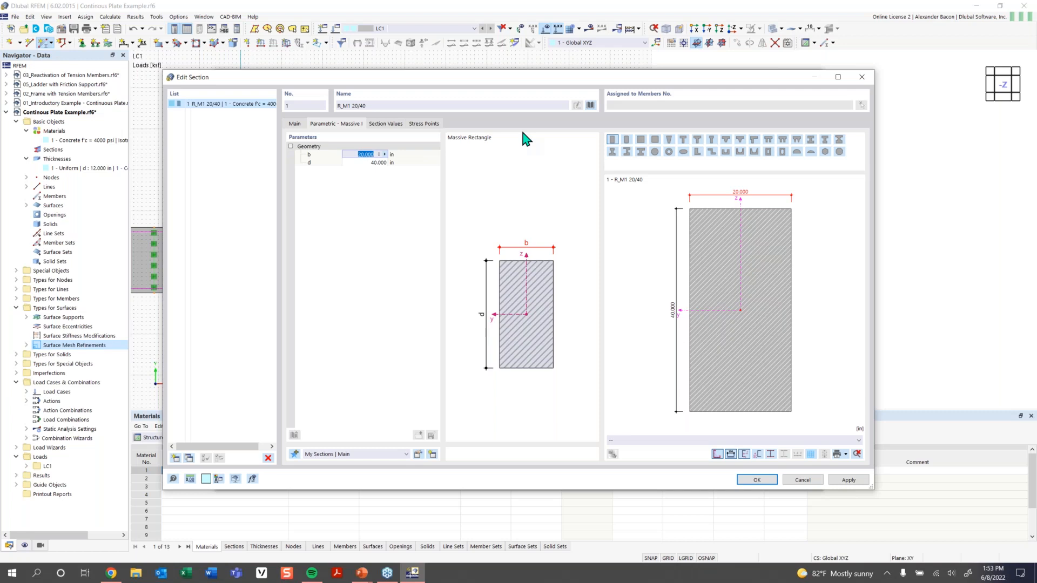
text(40)
key(Tab)
text(1)
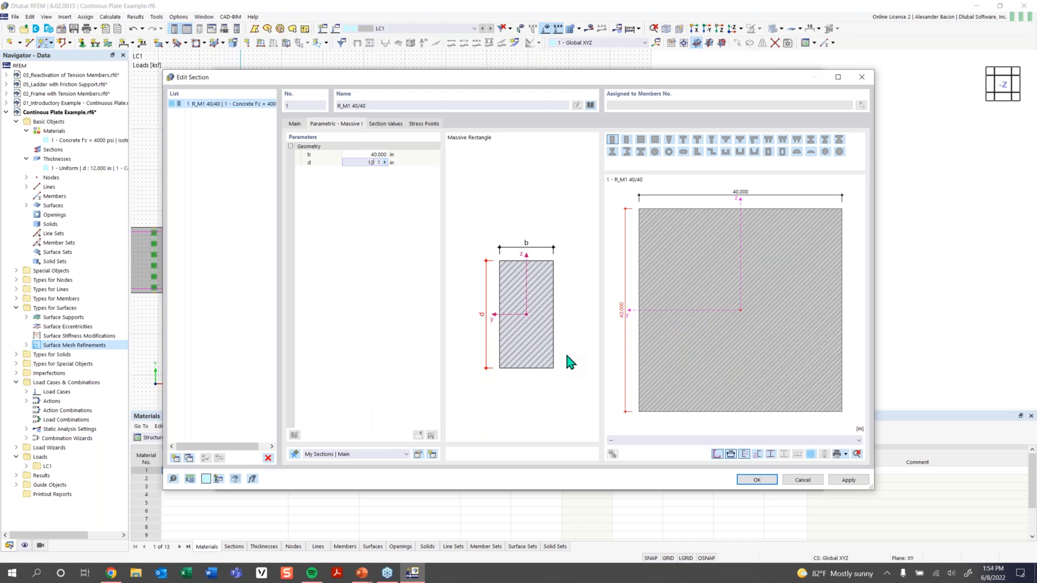
click(756, 480)
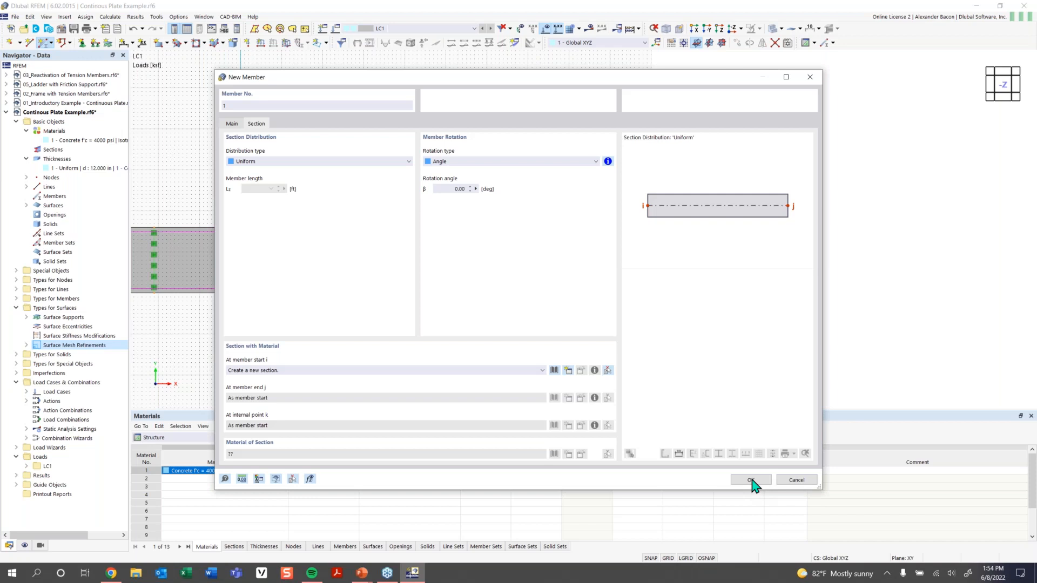
Place a 16 ft beam starting at X 74 ft, Y 8 ft, then undo it.
click(750, 480)
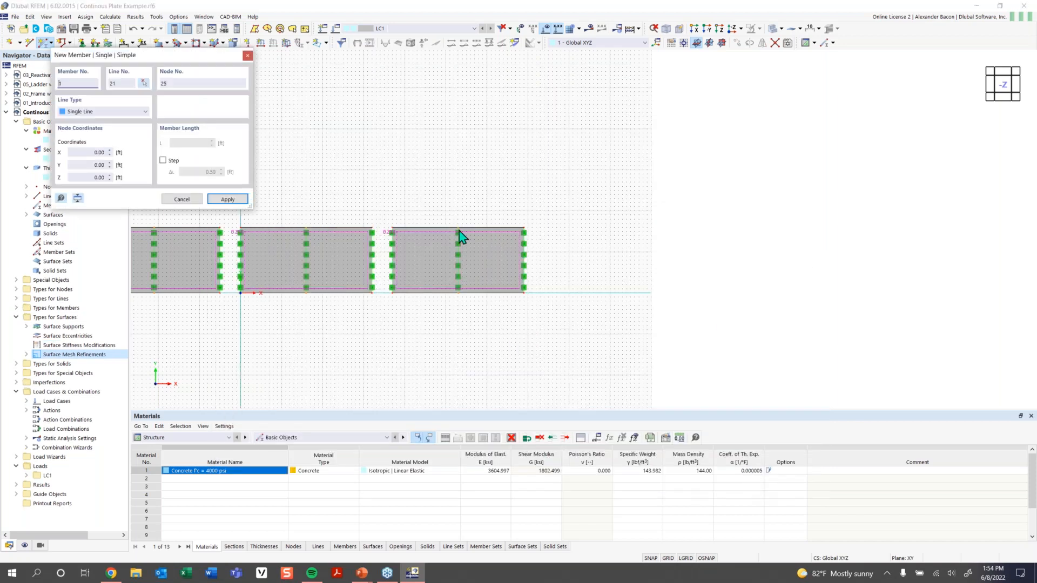
scroll(509, 332, down, 1)
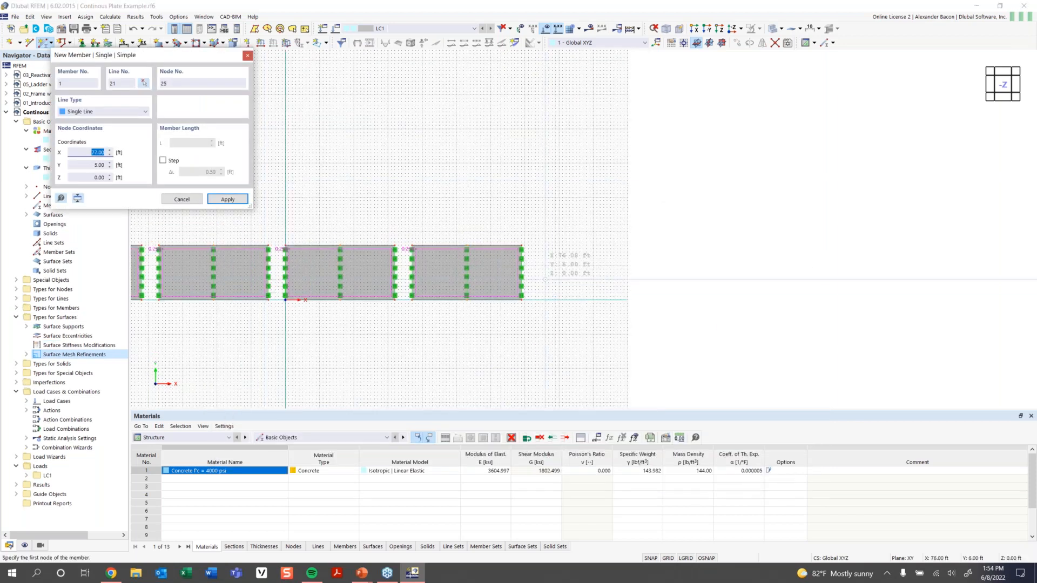
scroll(543, 276, up, 2)
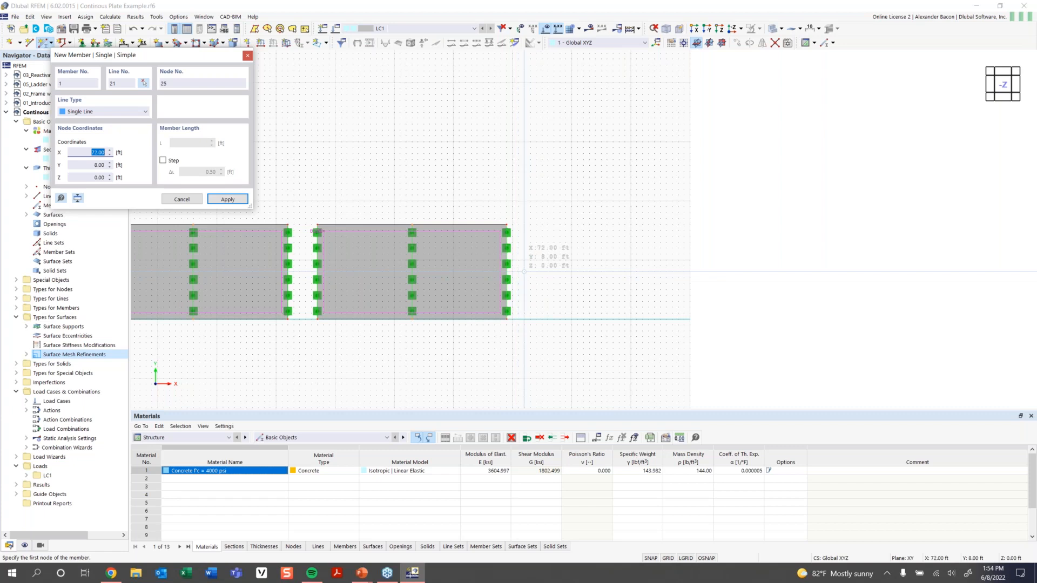
click(536, 272)
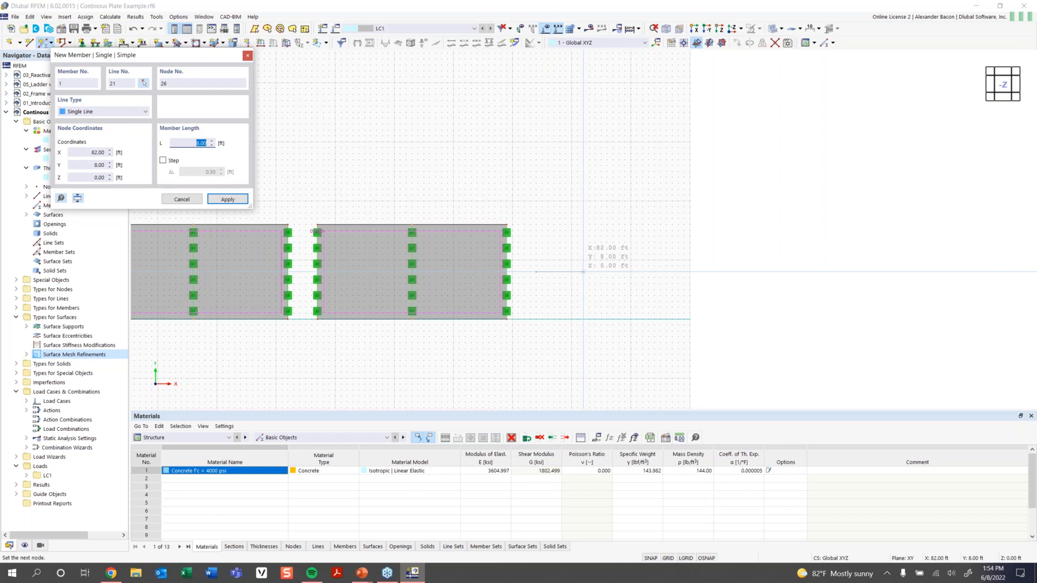
text(16)
key(Return)
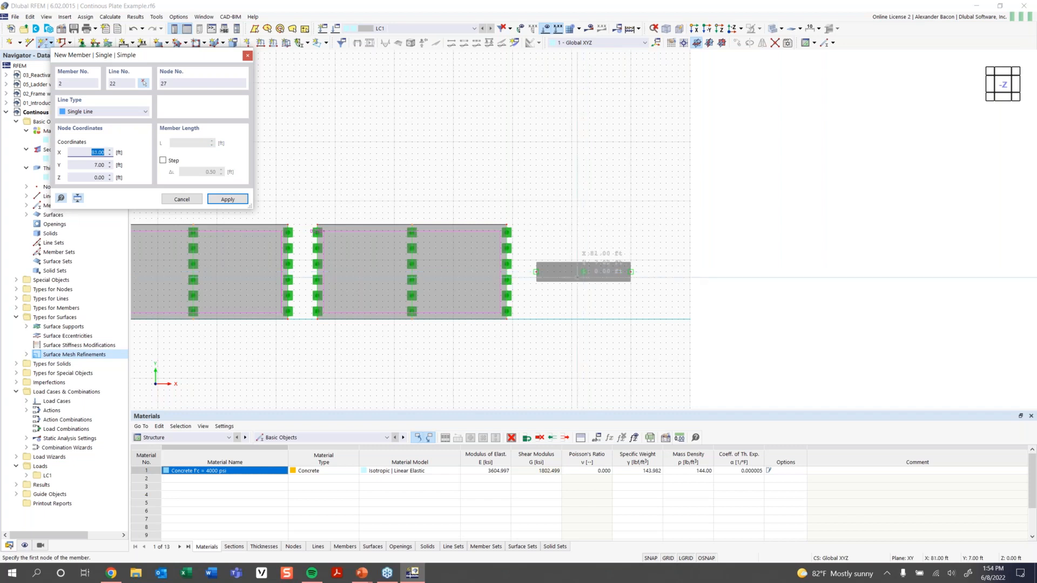
key(Escape)
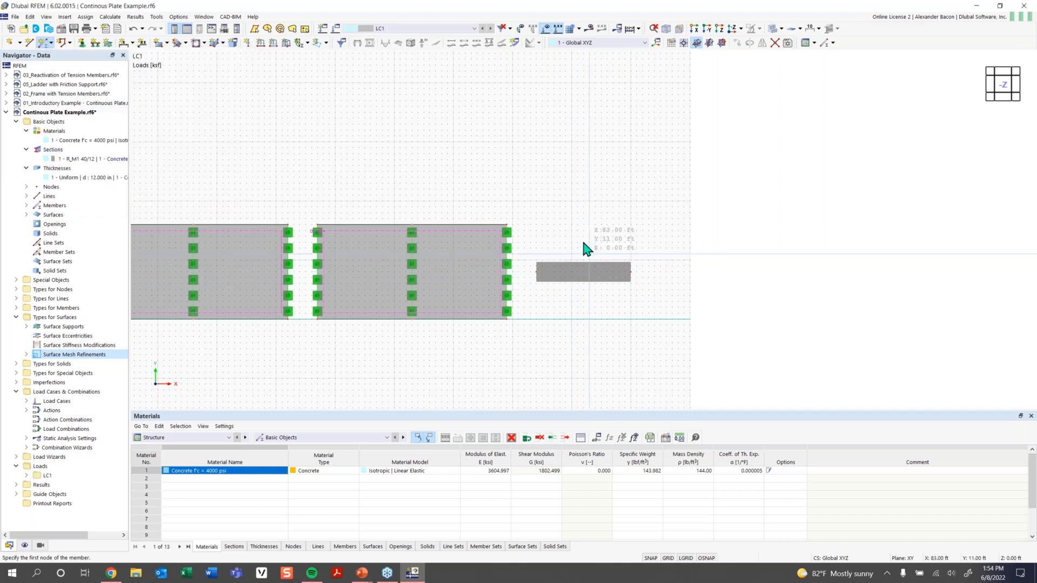
key(Escape)
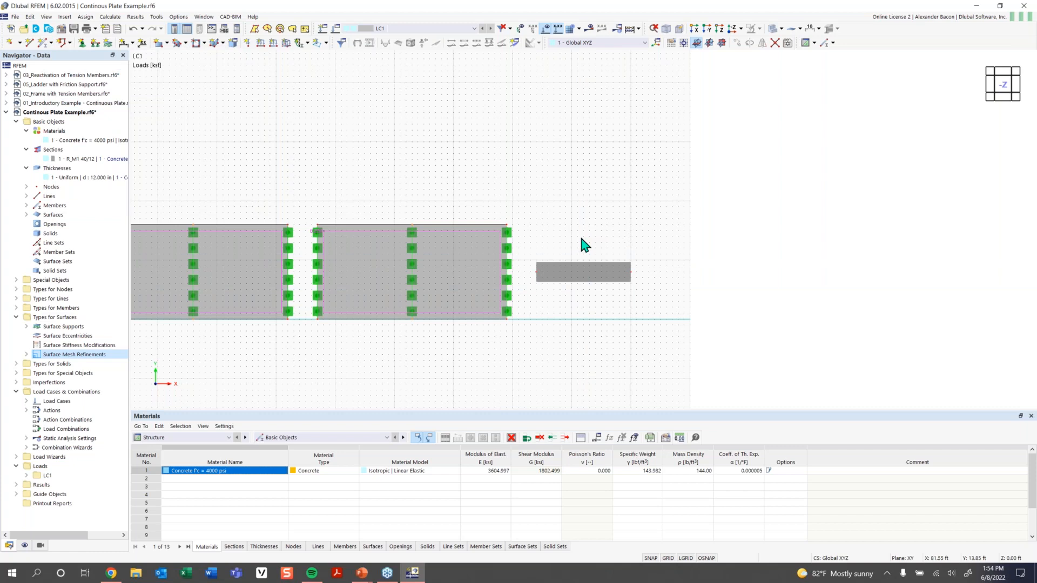
key(ctrl+z)
Redraw member 1 as a 32 ft beam starting at X 74 ft, Y 8 ft.
click(46, 43)
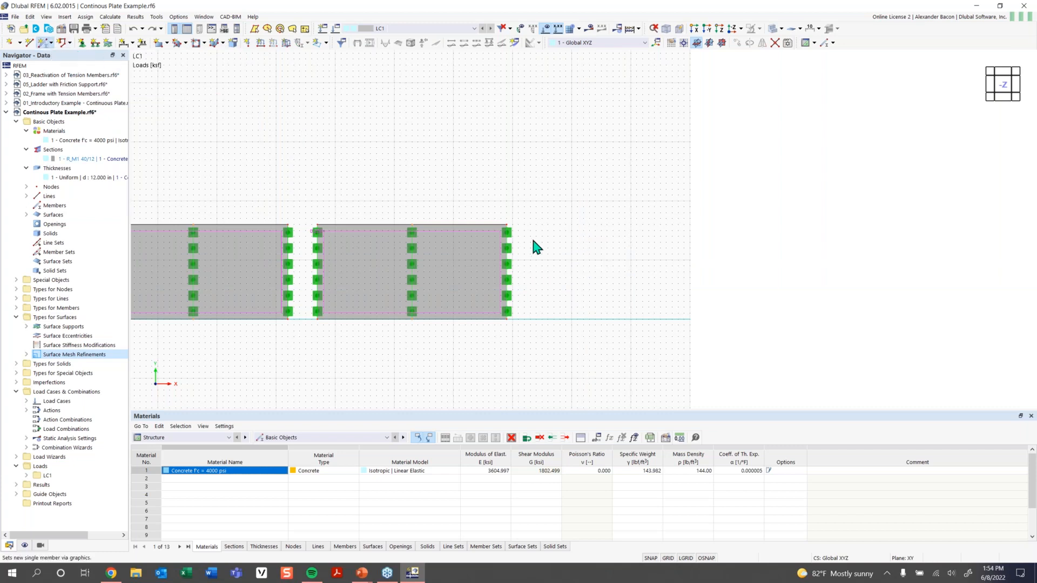
click(562, 317)
click(752, 483)
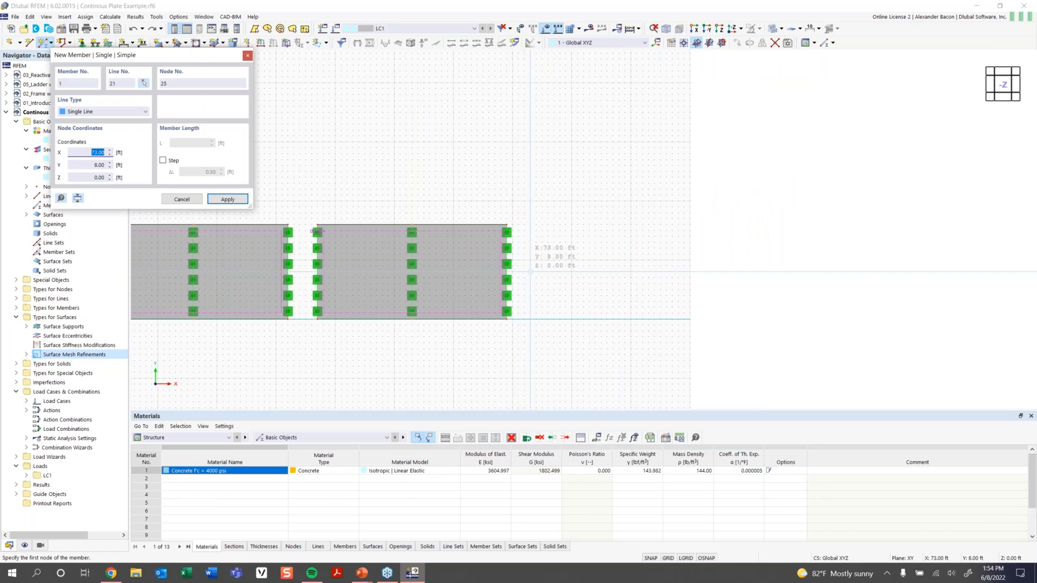
click(536, 272)
text(32)
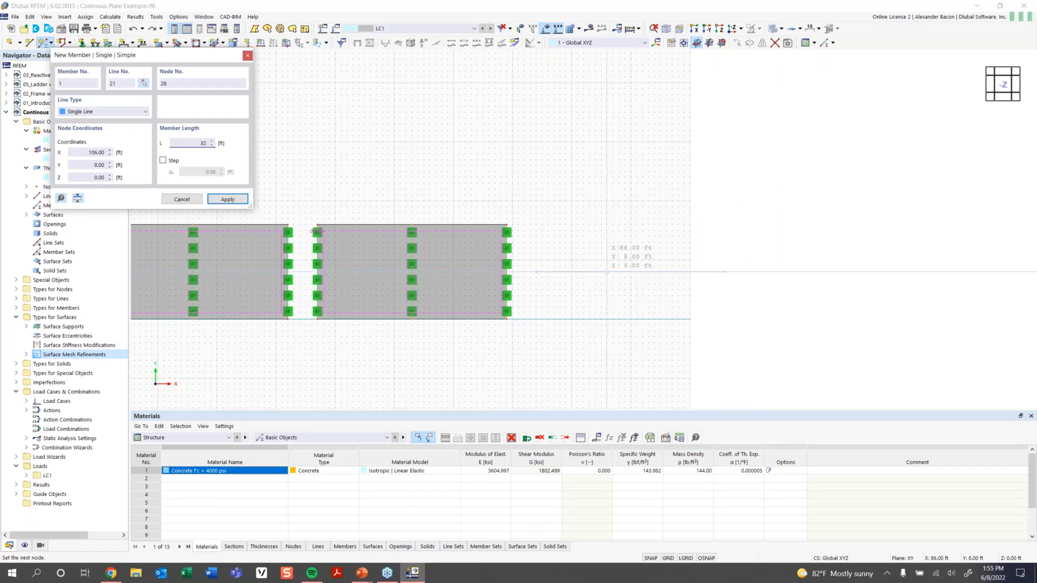
key(Return)
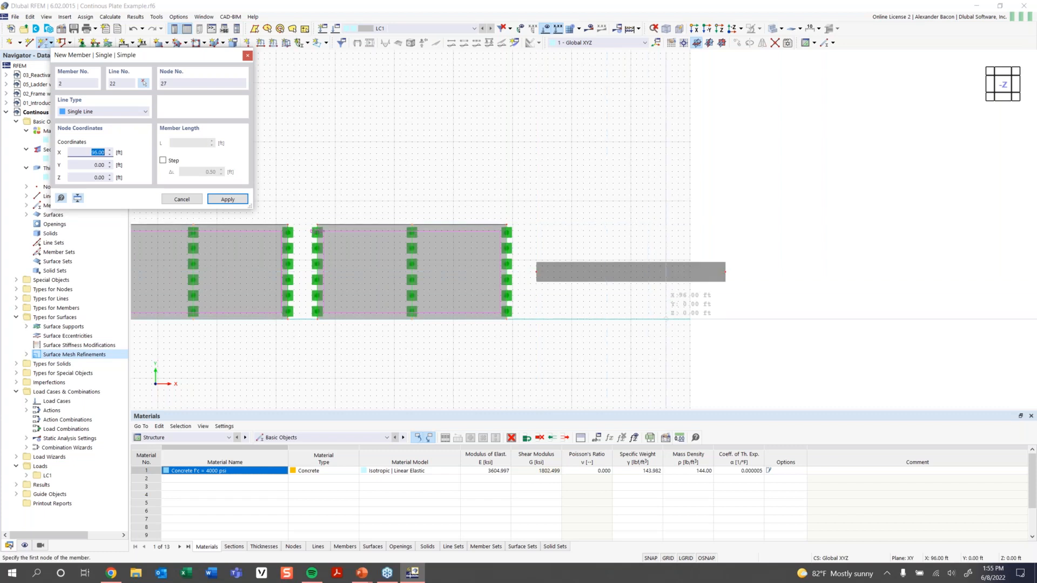
key(Escape)
In a 3D view, bring up the beam's Members > Divide Member > n Intermediate Nodes menu.
ctrl+middle_drag(577, 349, 655, 252)
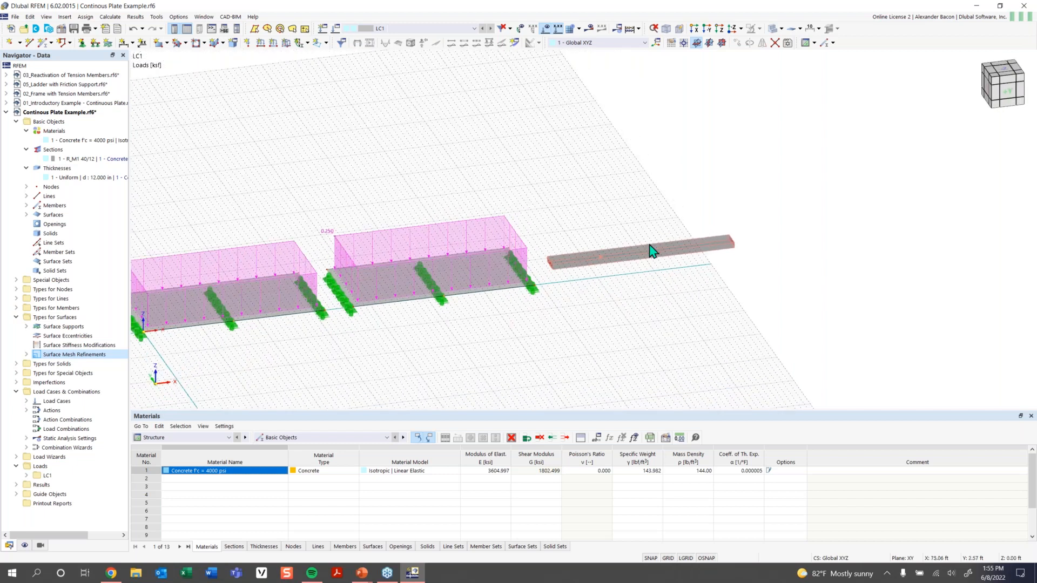
scroll(627, 259, up, 5)
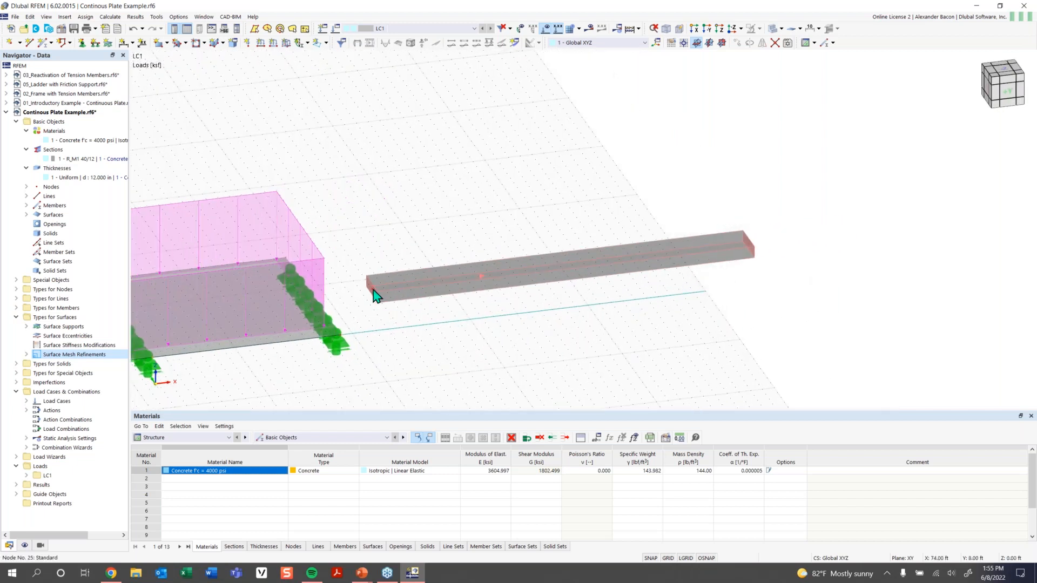
scroll(729, 250, down, 3)
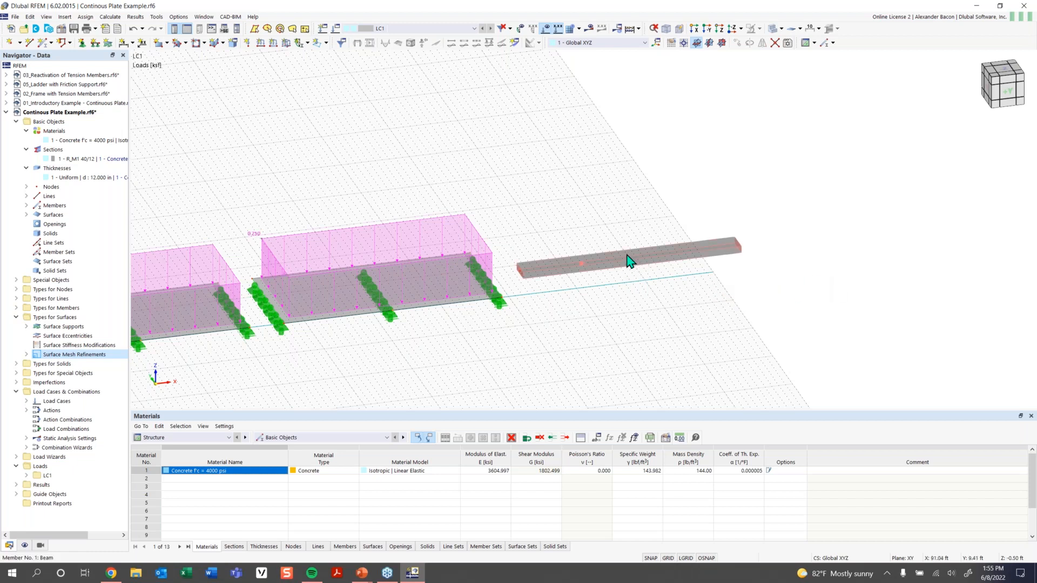
mouse_move(628, 267)
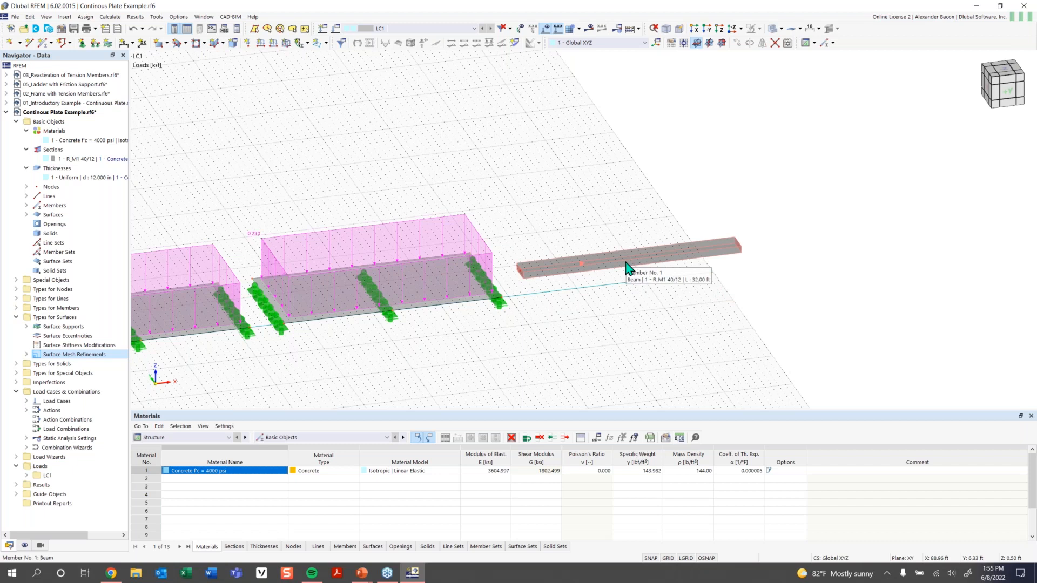
right_click(627, 267)
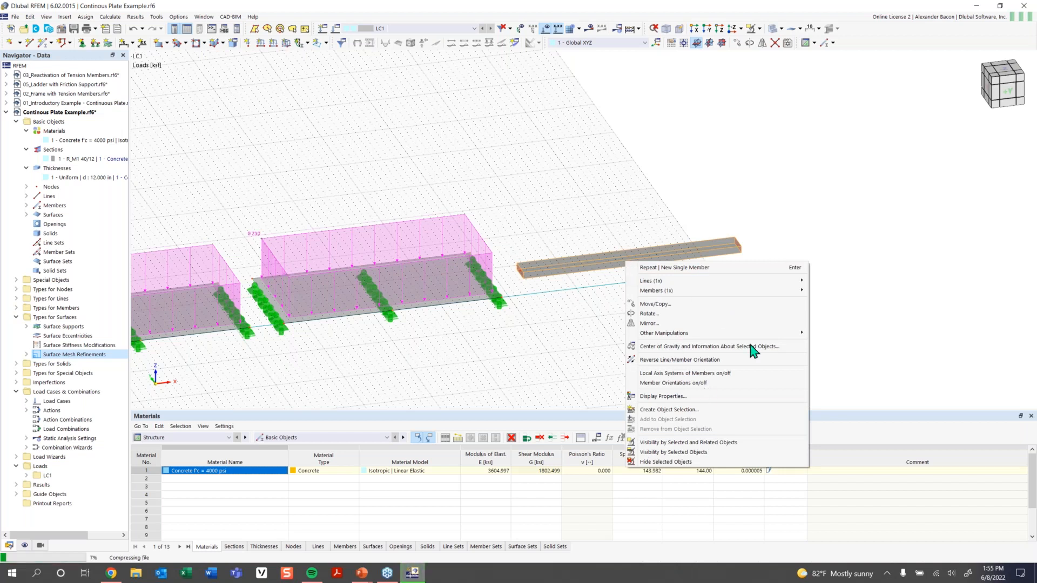
mouse_move(738, 336)
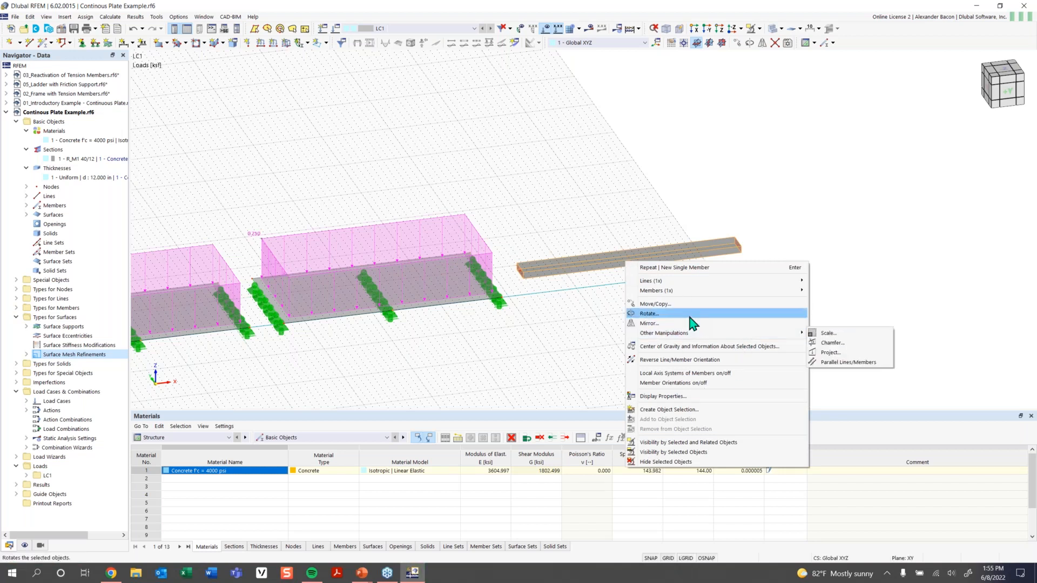
mouse_move(670, 296)
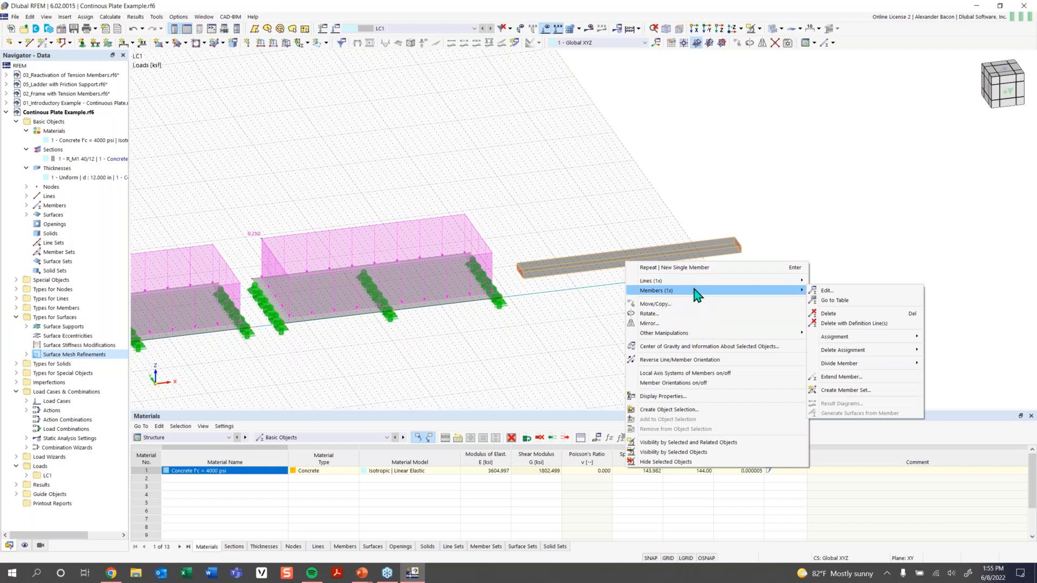
mouse_move(854, 367)
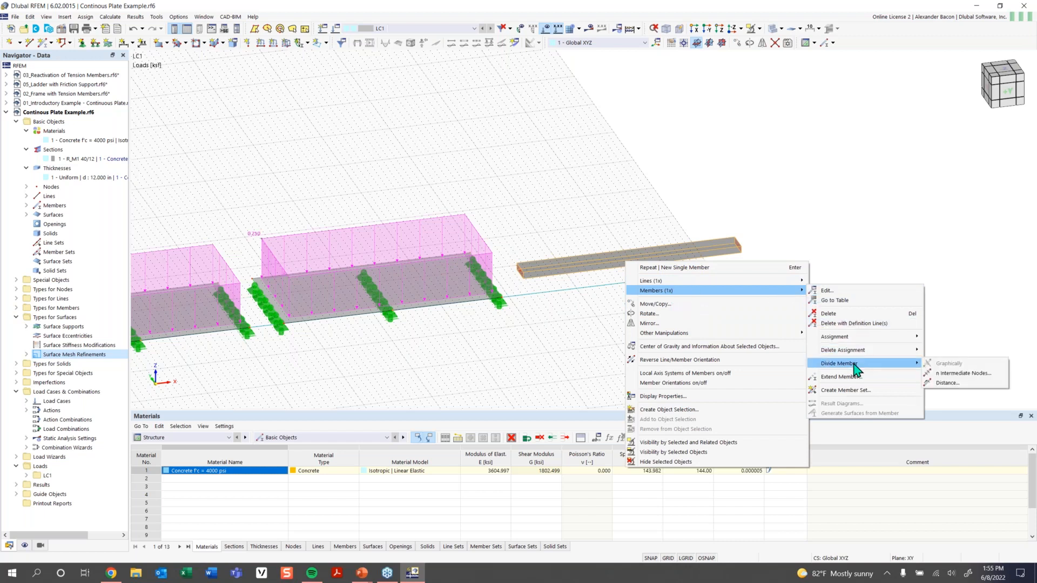
Add one 'On Member' intermediate node to the beam without dividing it.
click(950, 373)
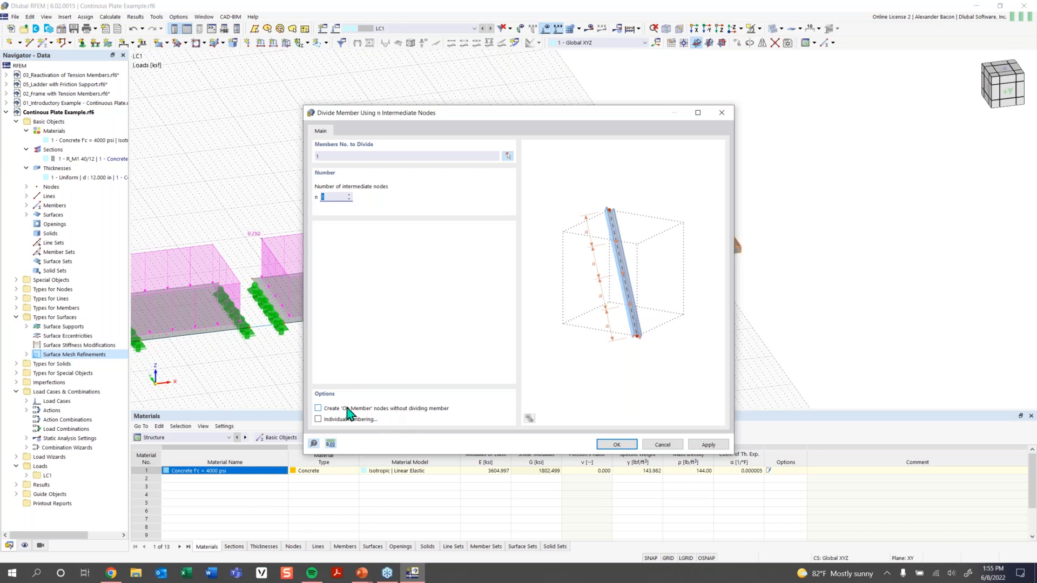
click(319, 409)
click(331, 197)
click(617, 444)
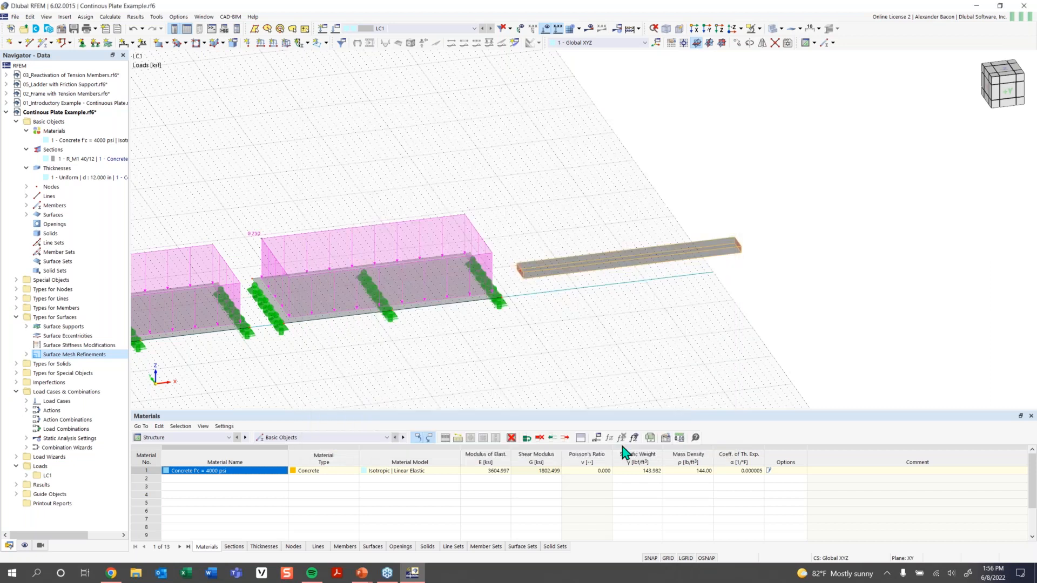
Begin a nodal support assignment for node 25 and check the support type list.
scroll(631, 262, up, 5)
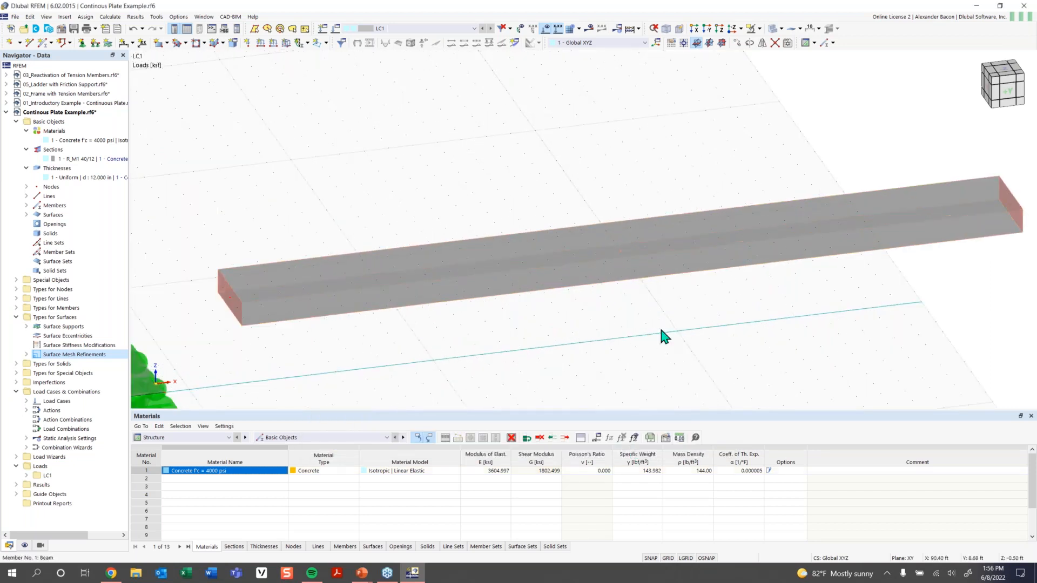
scroll(659, 327, down, 4)
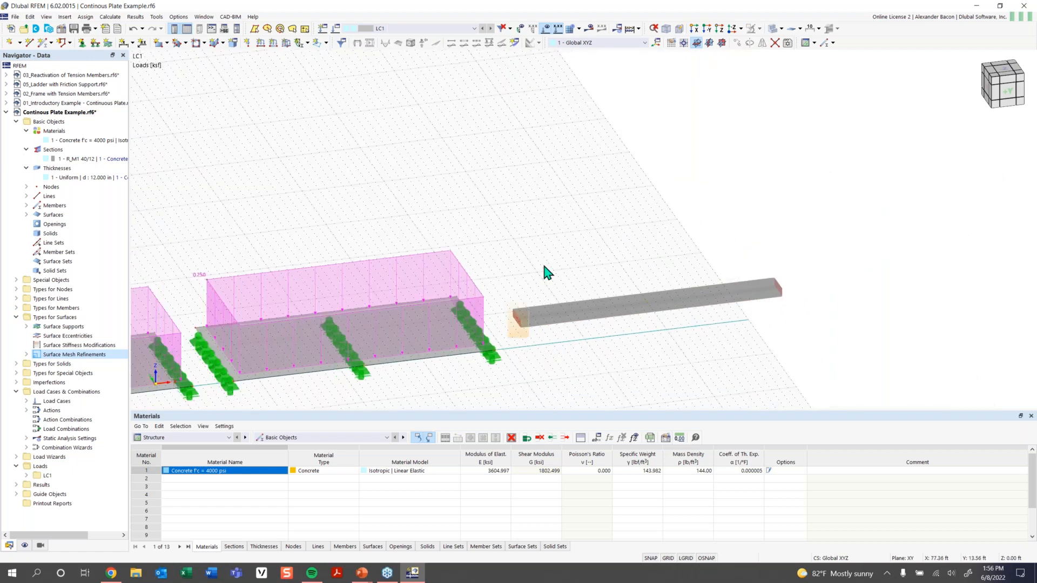
mouse_move(523, 319)
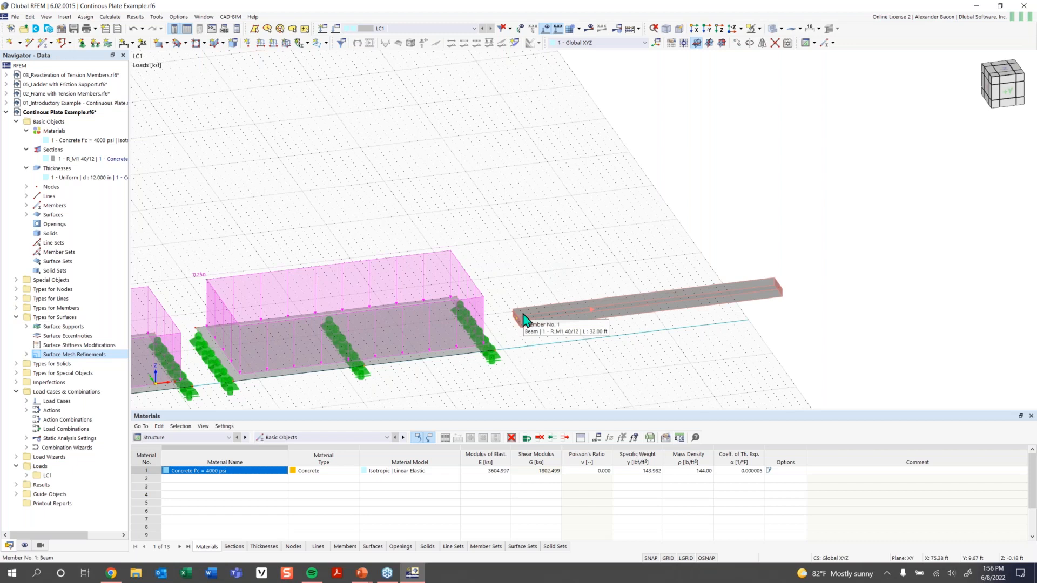
click(85, 43)
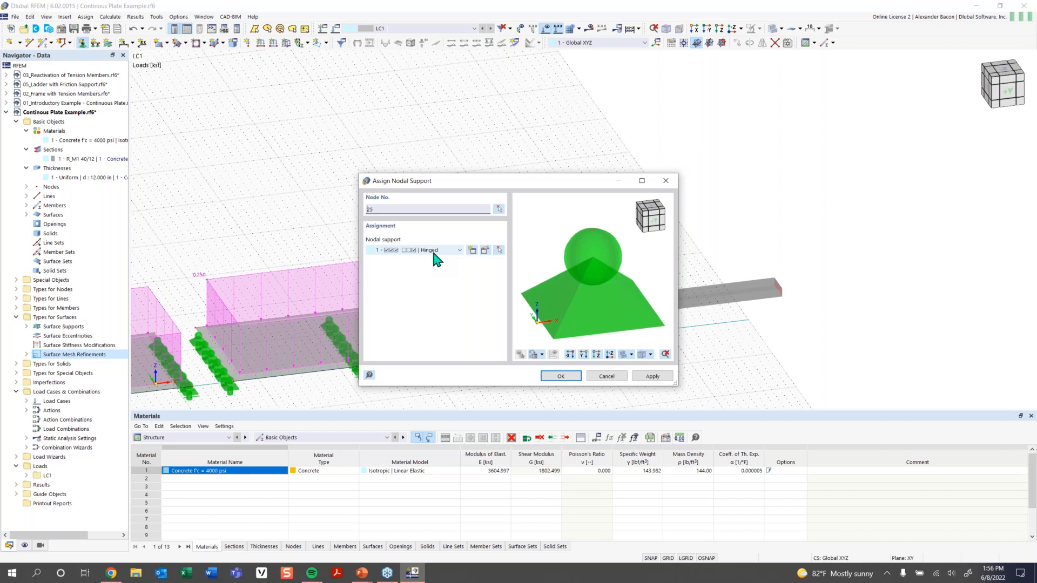
click(435, 250)
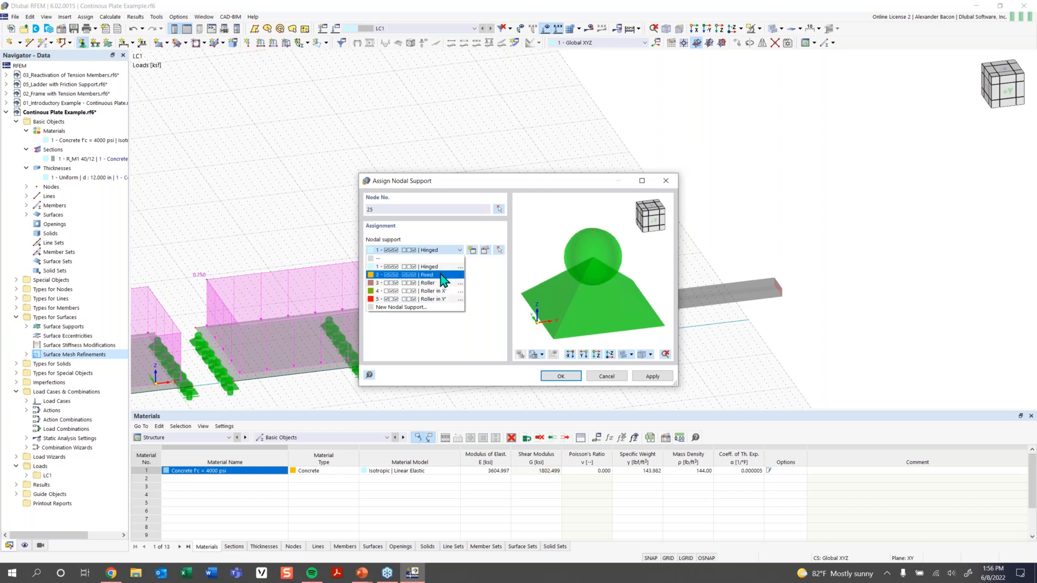
click(476, 250)
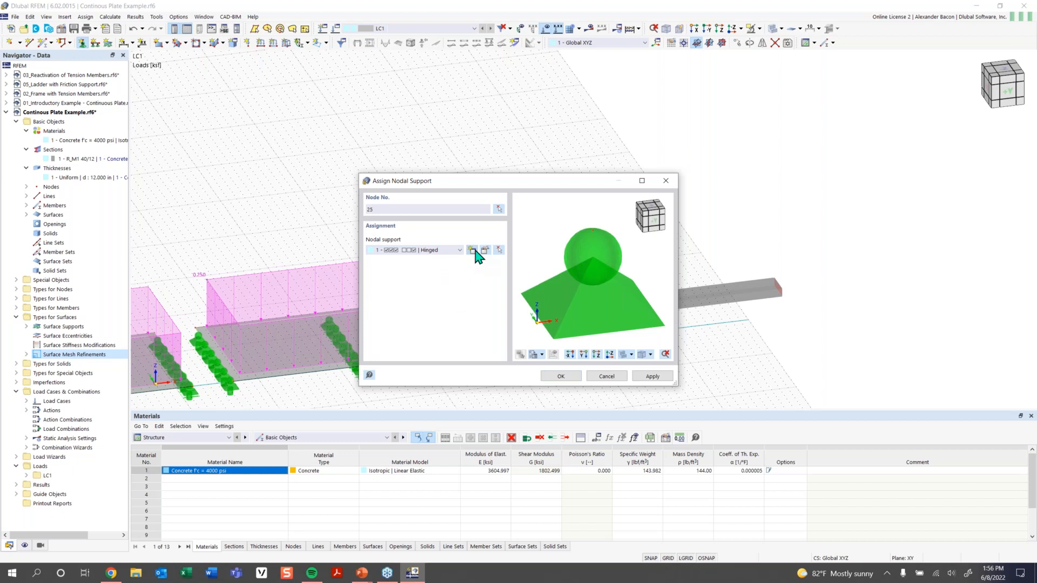
Create a new nodal support fixing uX, uY, uZ, φX and φZ, and assign it to node 25.
click(473, 251)
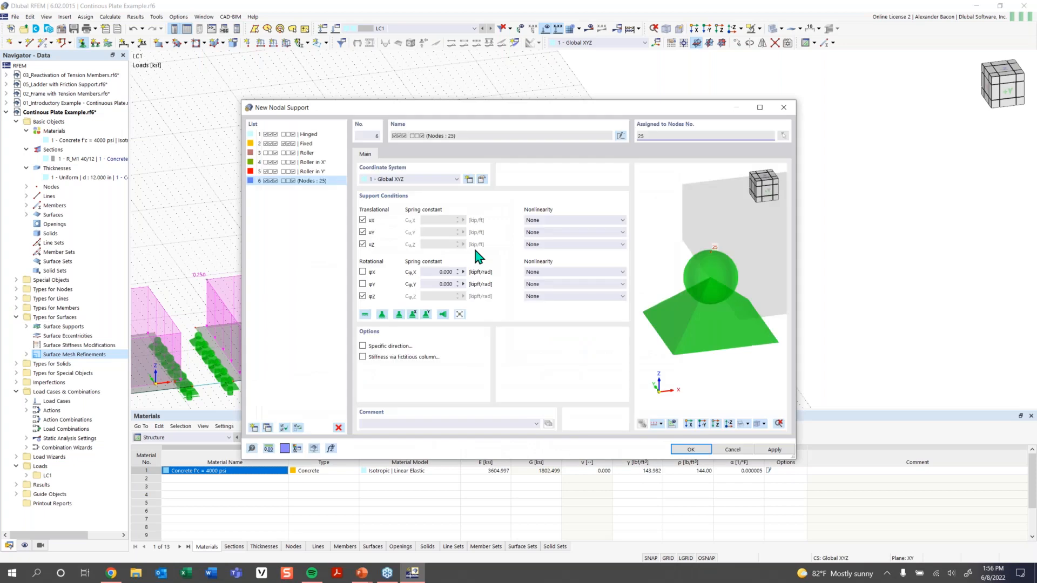
click(362, 232)
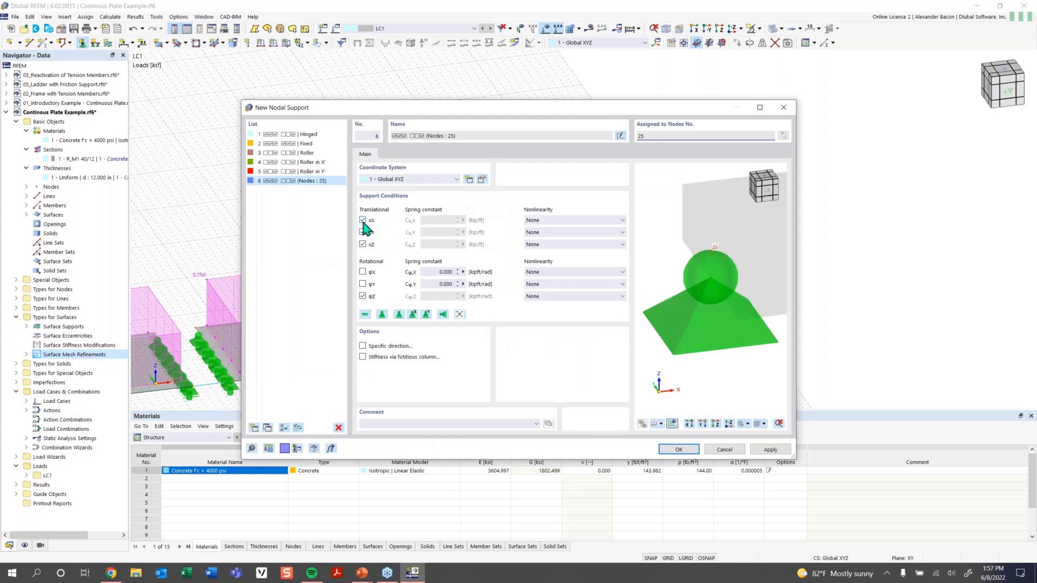
click(362, 244)
click(363, 272)
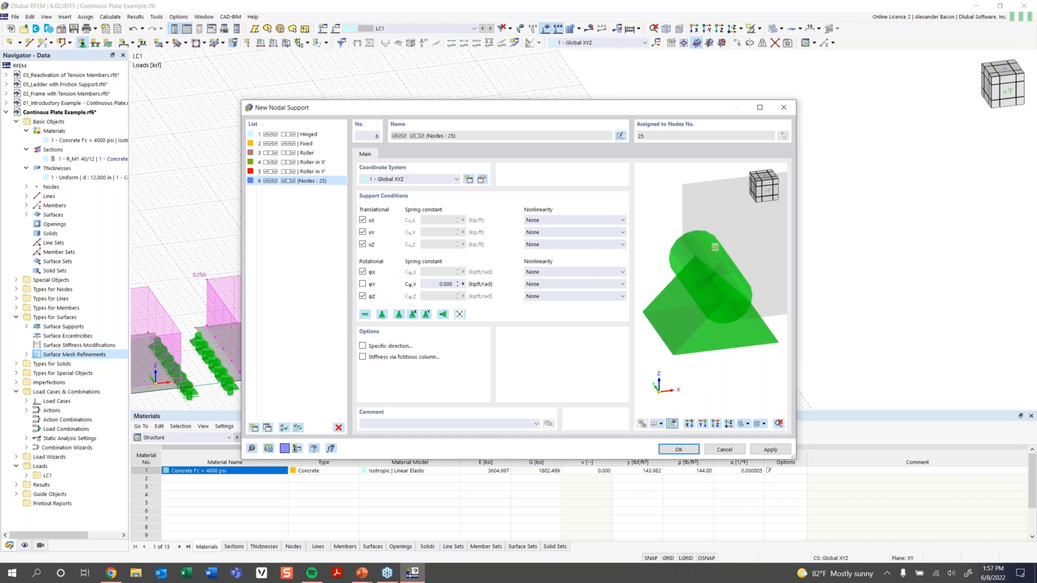
click(678, 450)
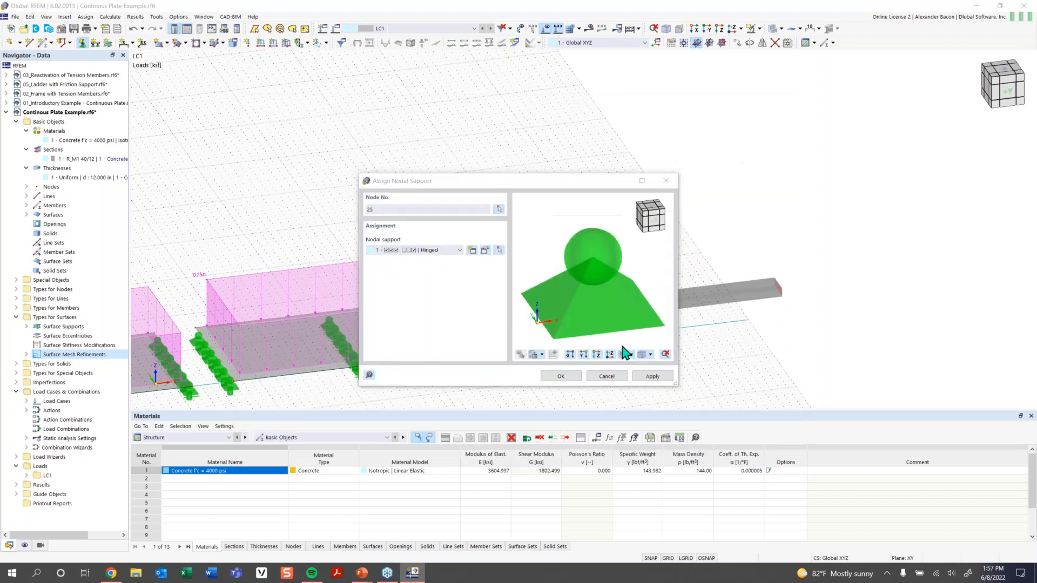
click(560, 377)
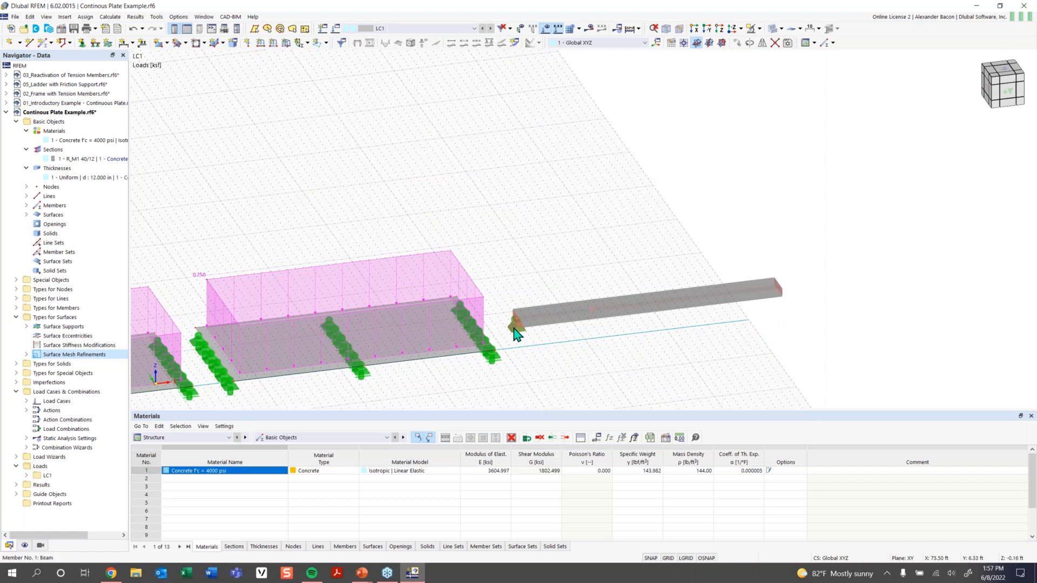
Assign the 4 – Roller in X' nodal support to node 25.
scroll(519, 335, up, 1)
scroll(517, 331, up, 2)
scroll(554, 333, down, 2)
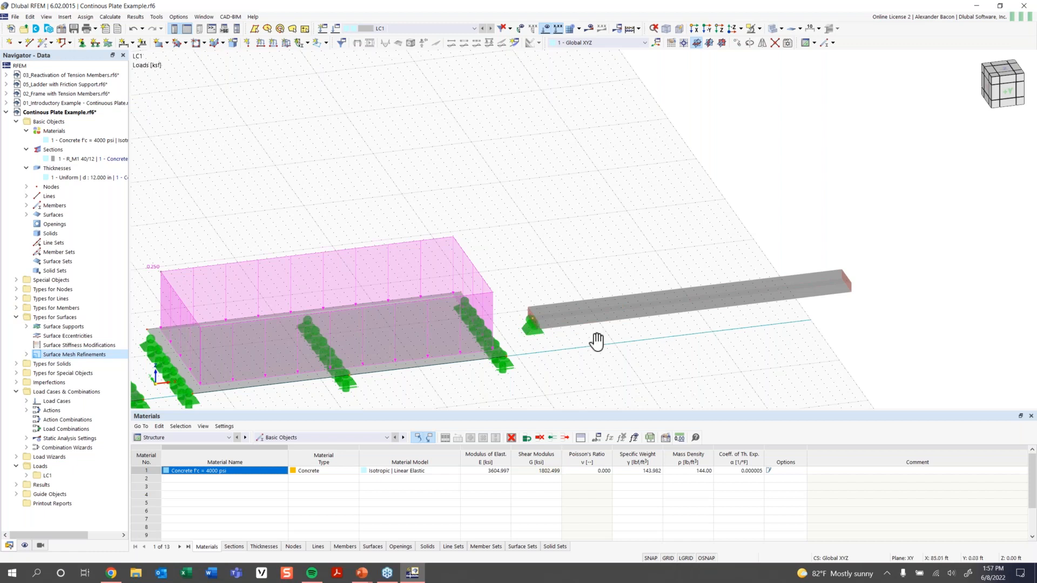
middle_drag(595, 340, 567, 350)
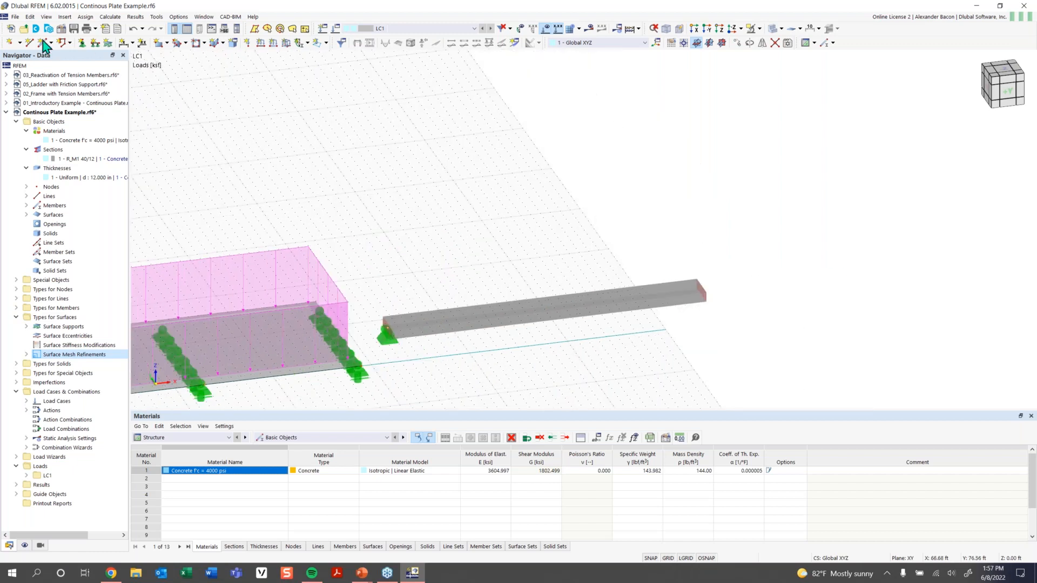
click(81, 43)
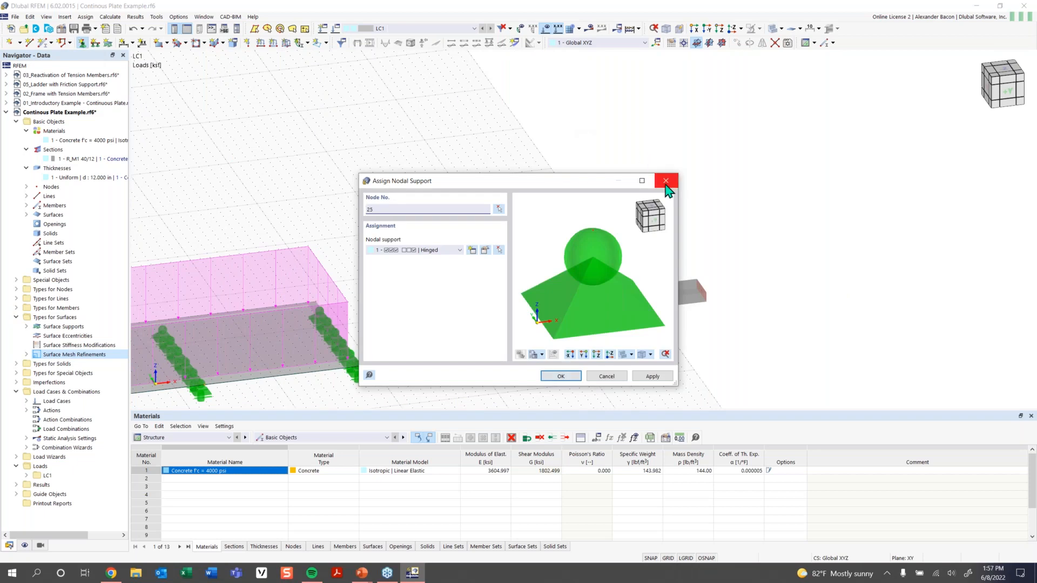
click(457, 252)
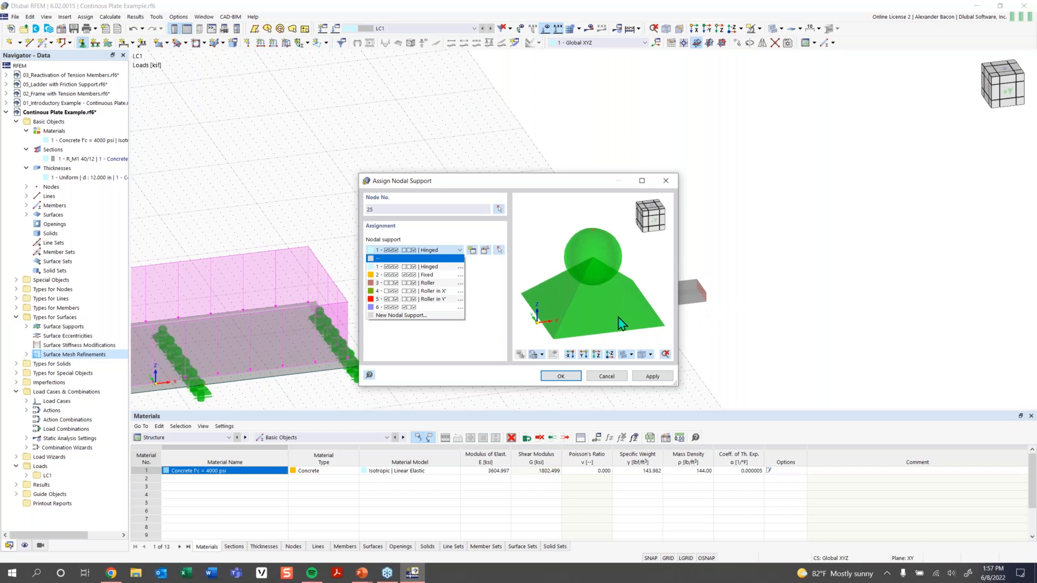
click(440, 292)
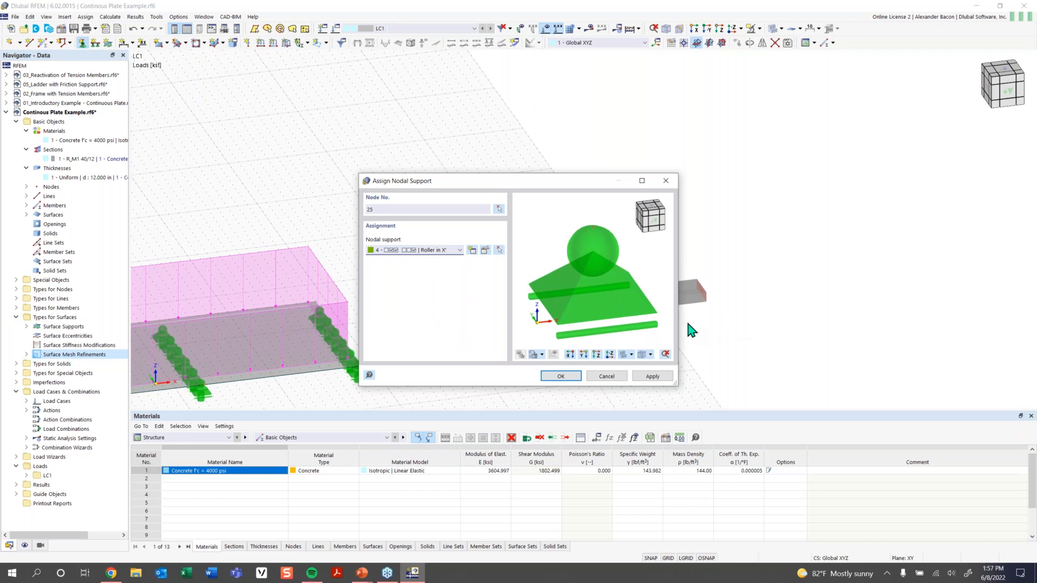
click(561, 376)
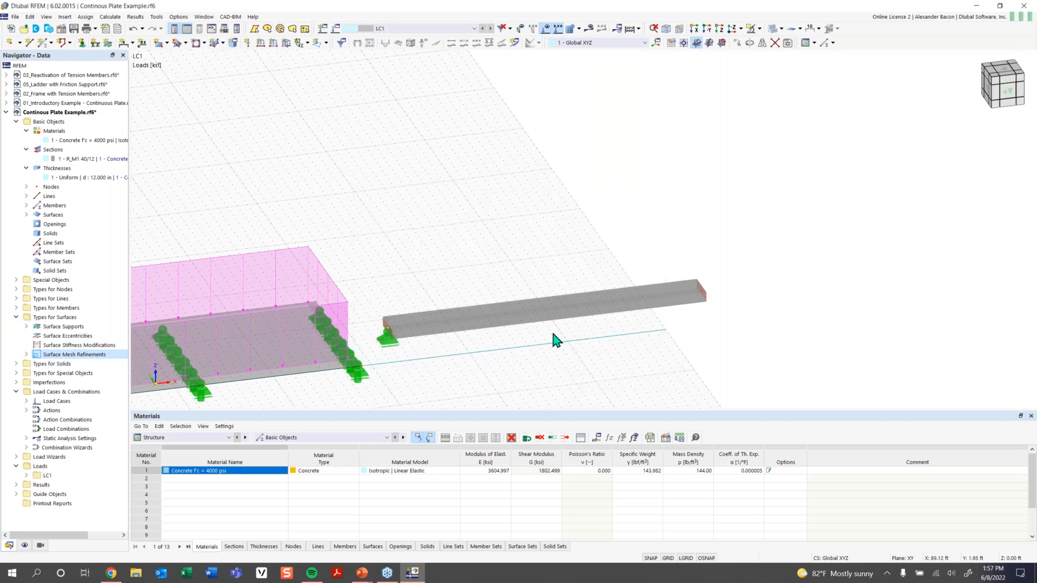
Change node 25's nodal support to type 6.
double_click(391, 347)
click(413, 162)
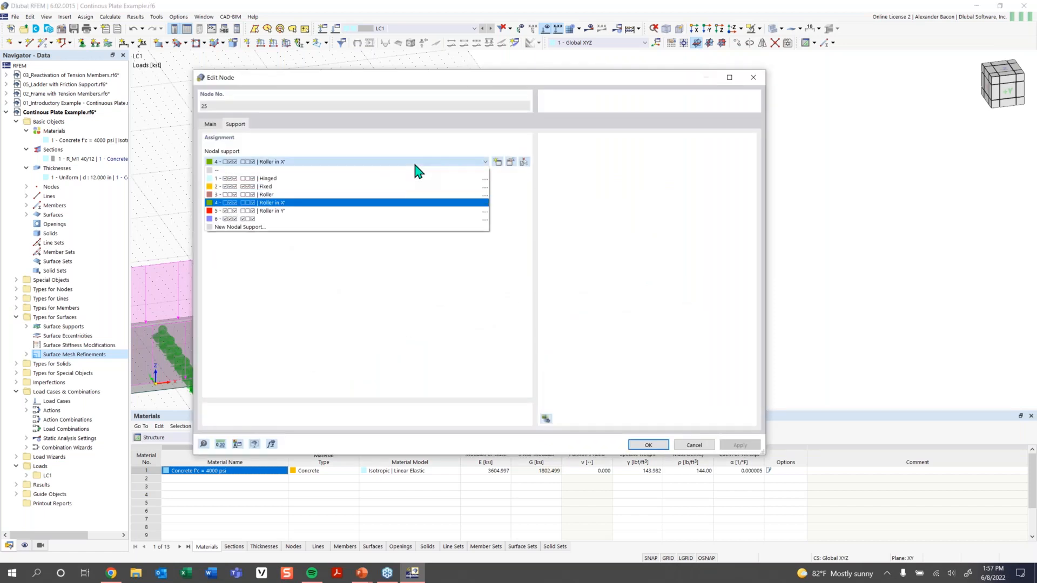
click(363, 218)
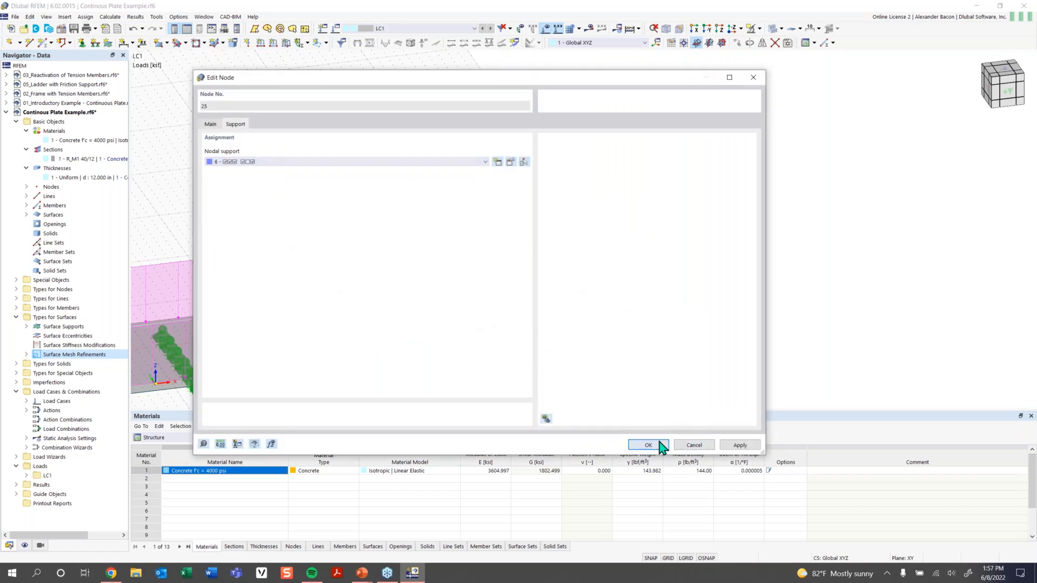
key(Return)
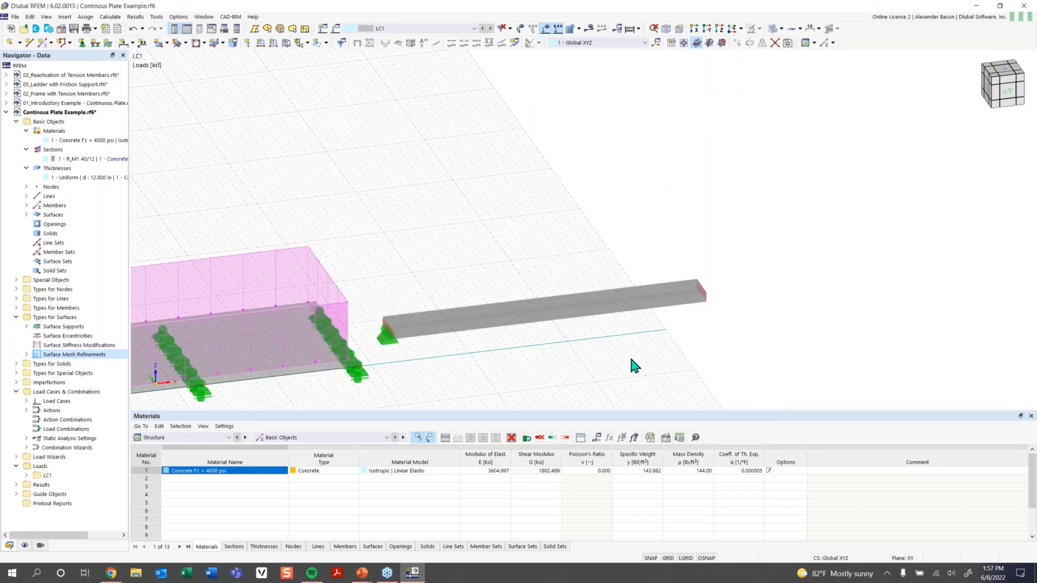
Pick the 4 Roller in X' support type for a new assignment.
click(81, 43)
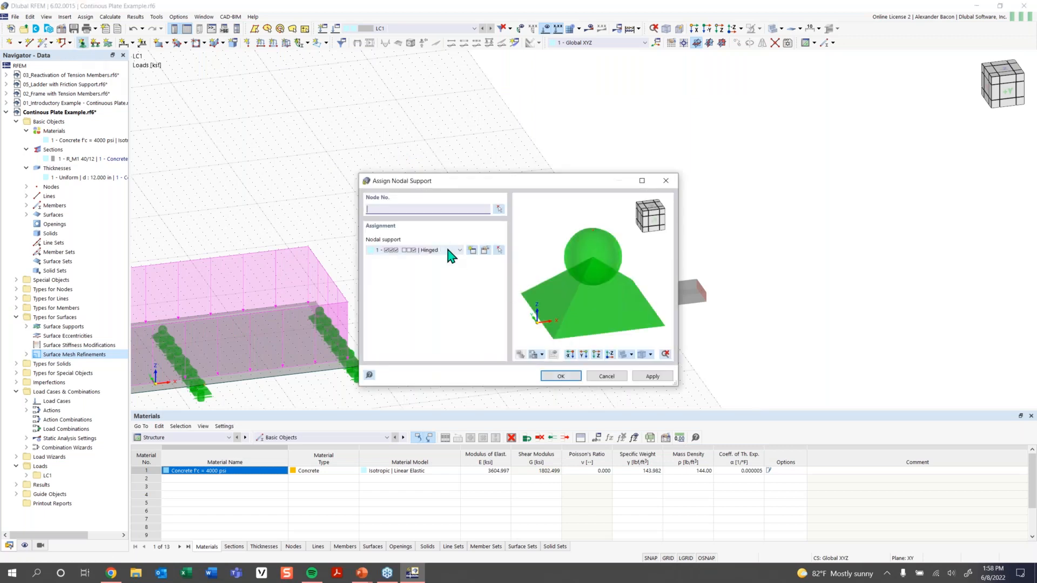
click(448, 250)
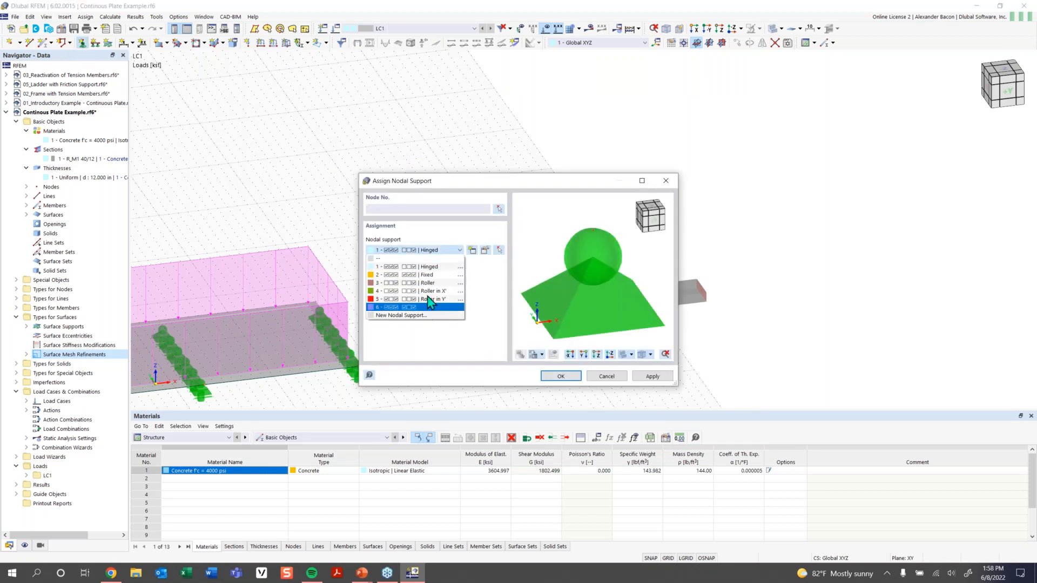
click(427, 291)
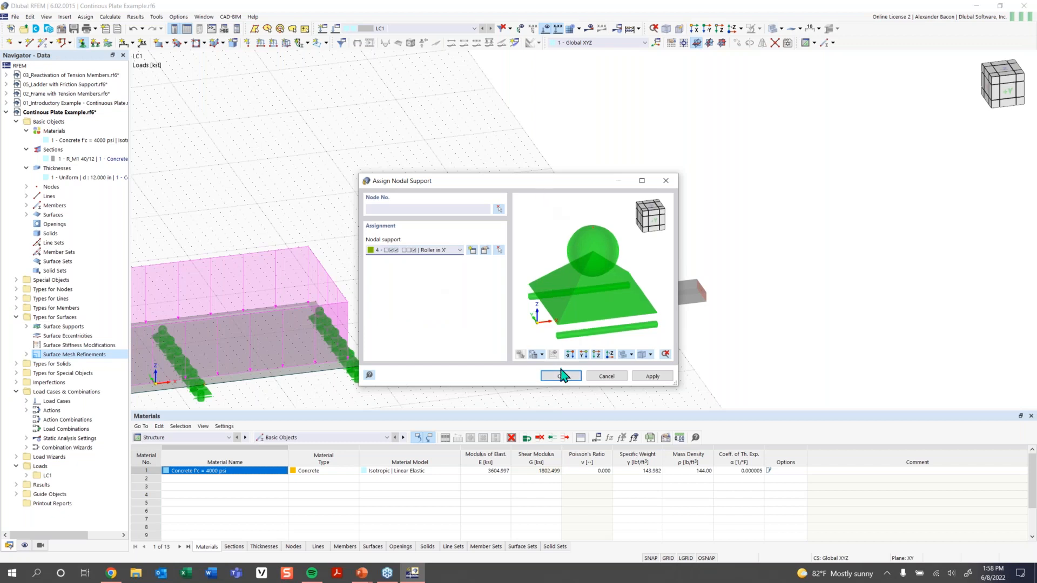
click(560, 375)
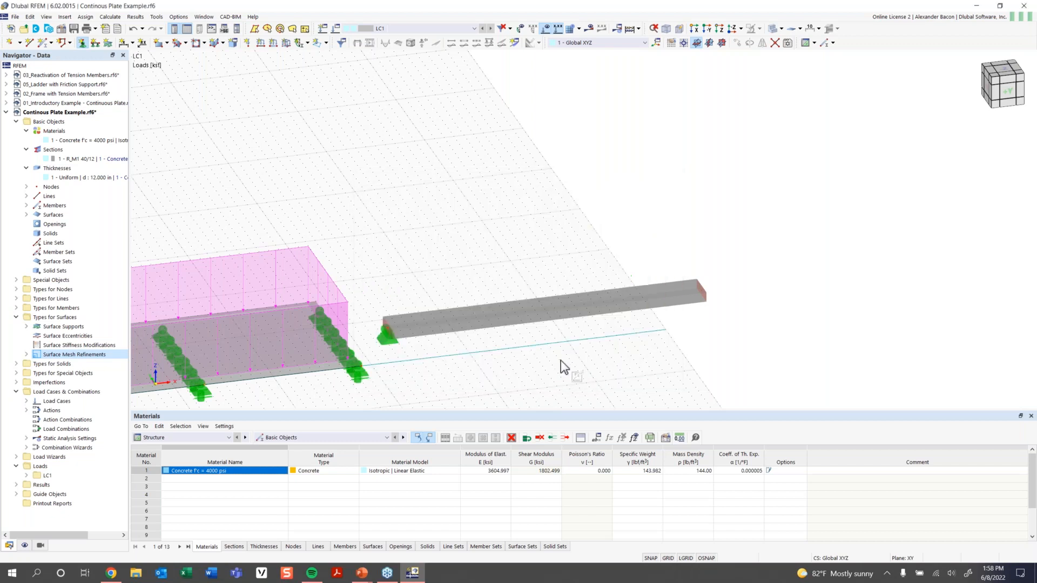
Put roller supports on the beam's midpoint and right-end nodes.
click(545, 312)
click(700, 290)
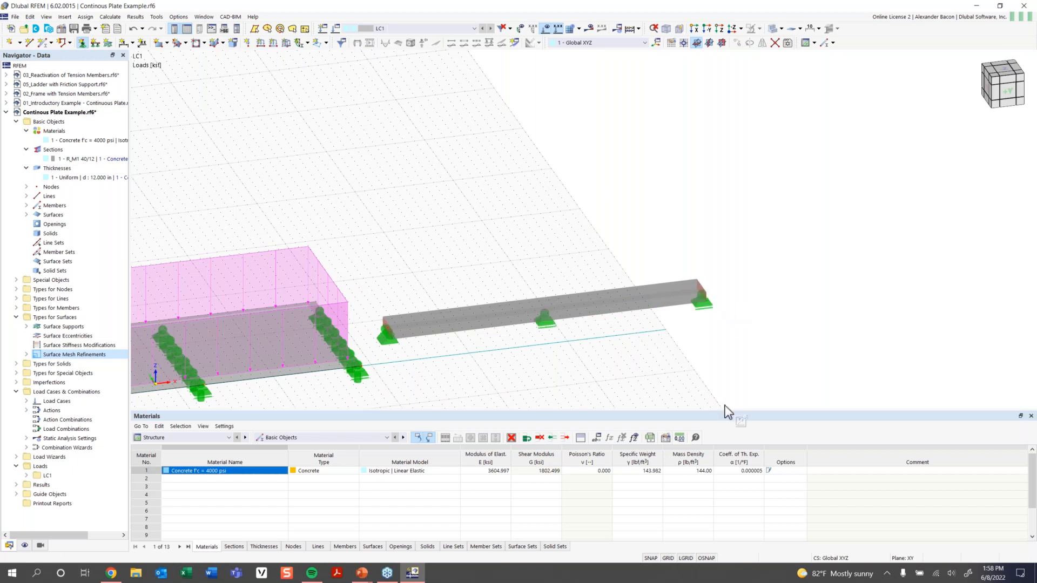
key(Escape)
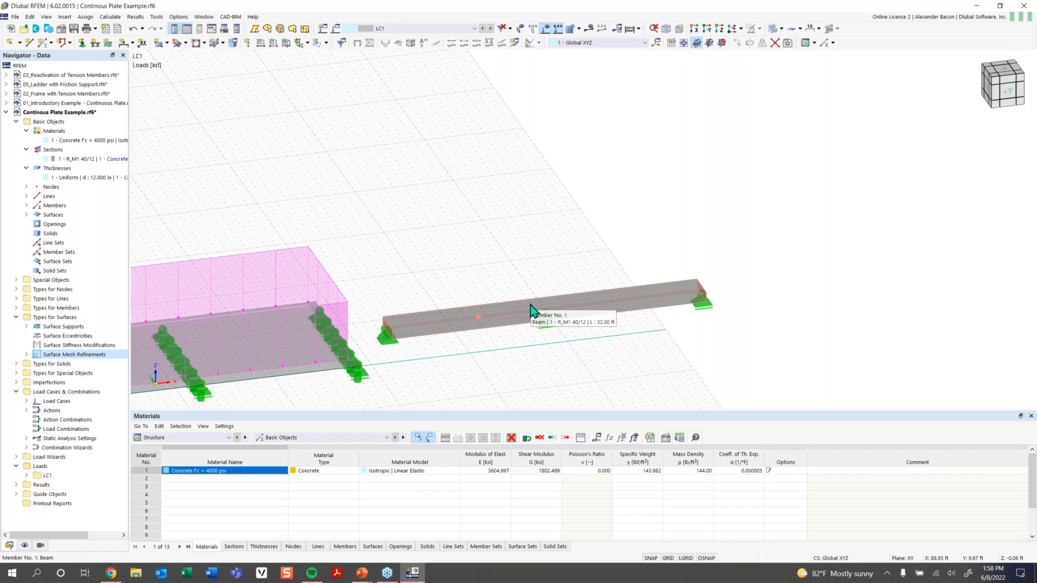
scroll(518, 312, down, 2)
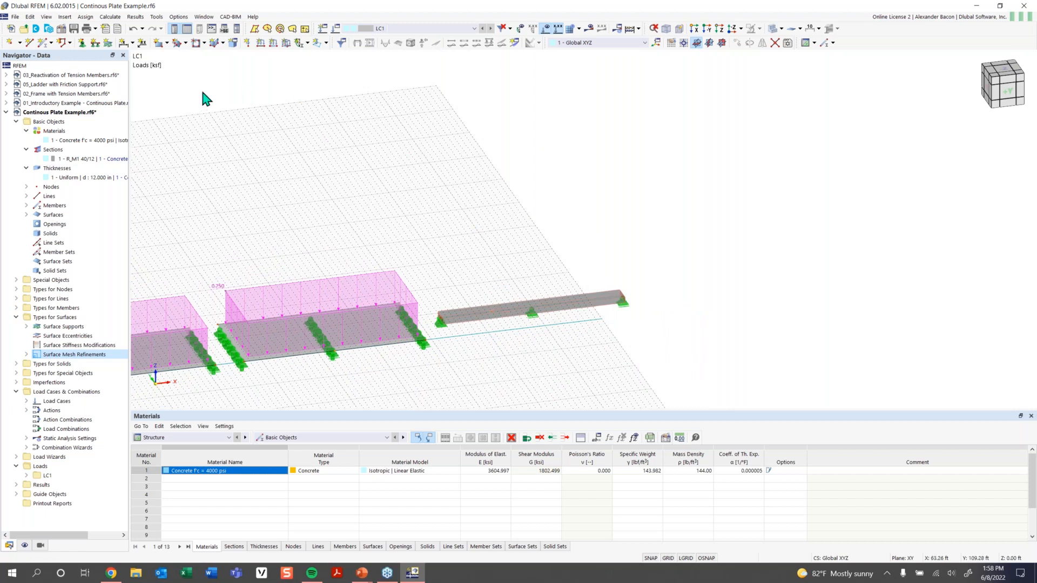
Define a new uniform member load of -0.210 kip/ft acting in global Z (ZL).
click(274, 44)
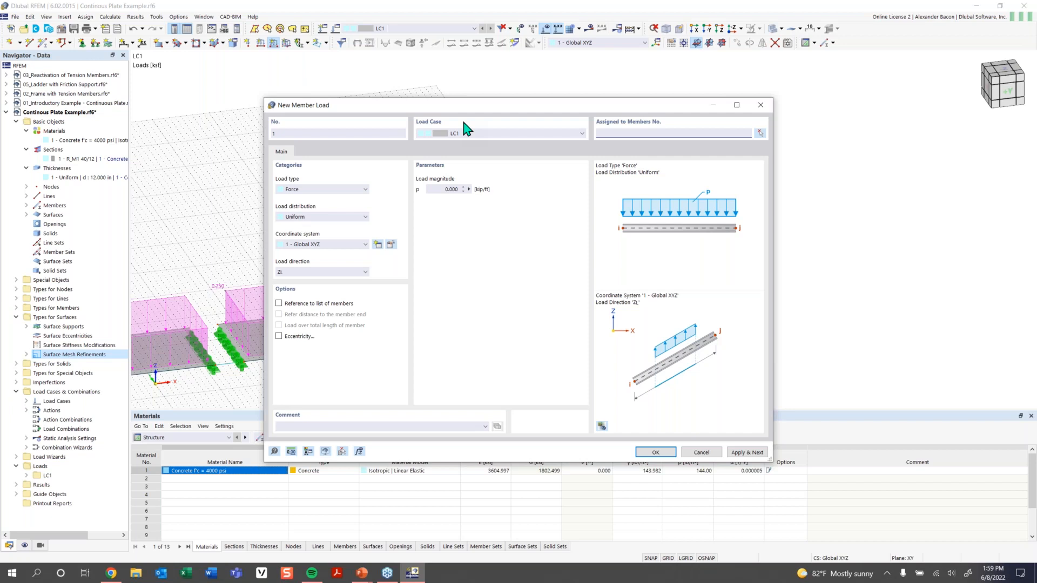
click(448, 189)
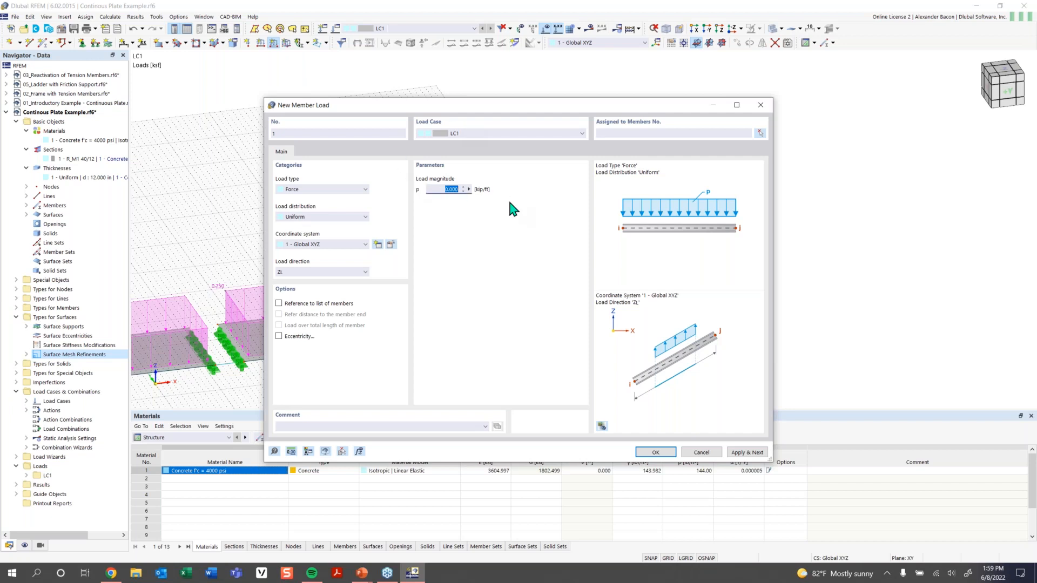
key(BackSpace)
text(-0.210)
click(329, 274)
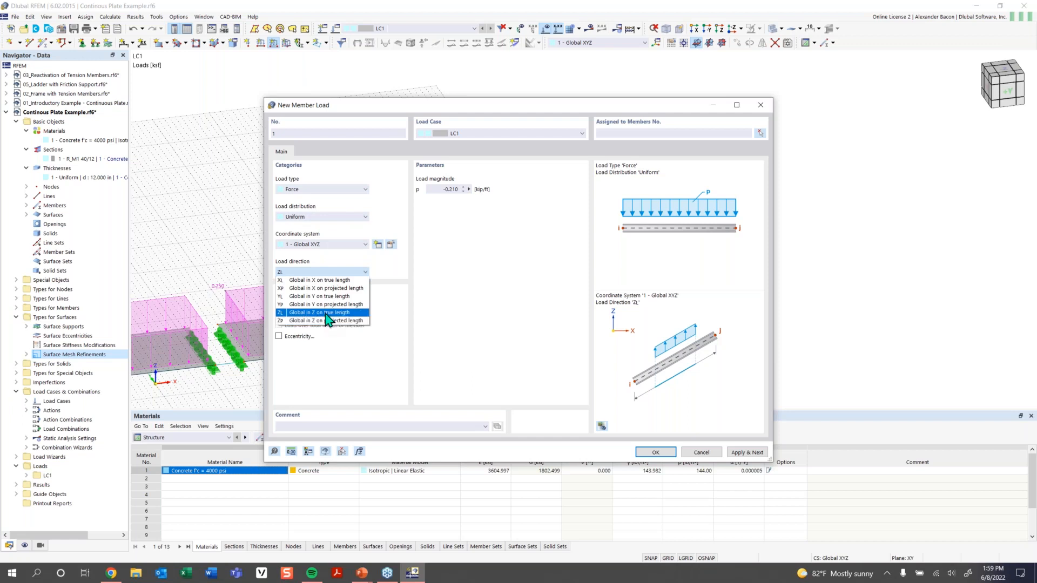
click(326, 313)
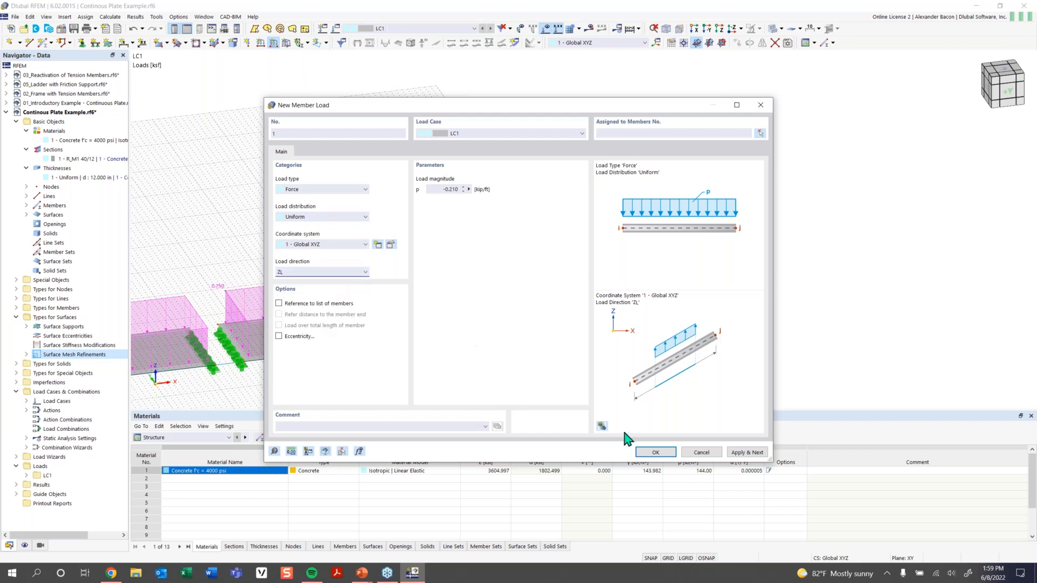
click(653, 452)
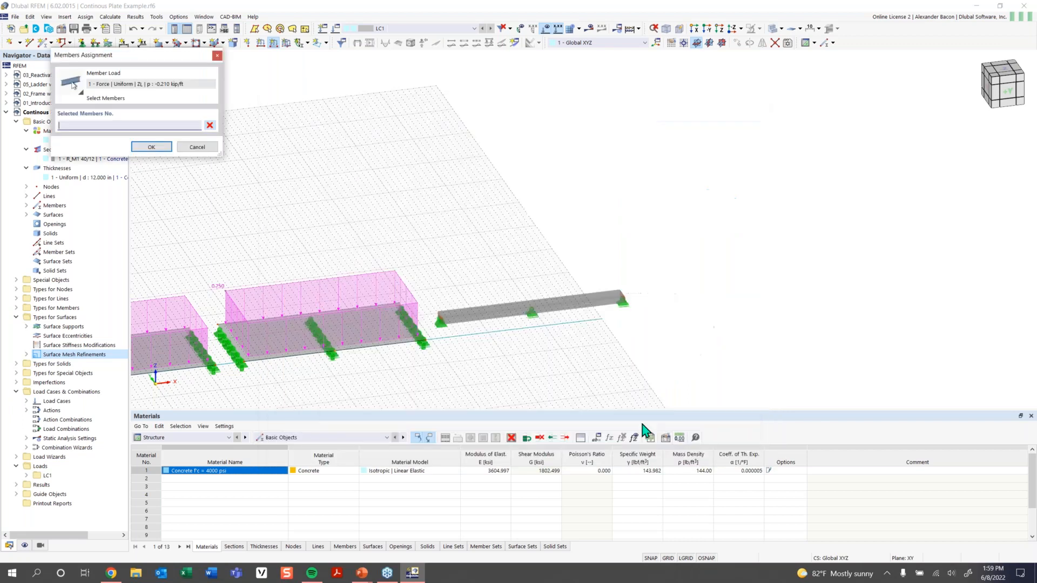
Assign the -0.210 kip/ft load to beam member 1 and confirm.
click(510, 313)
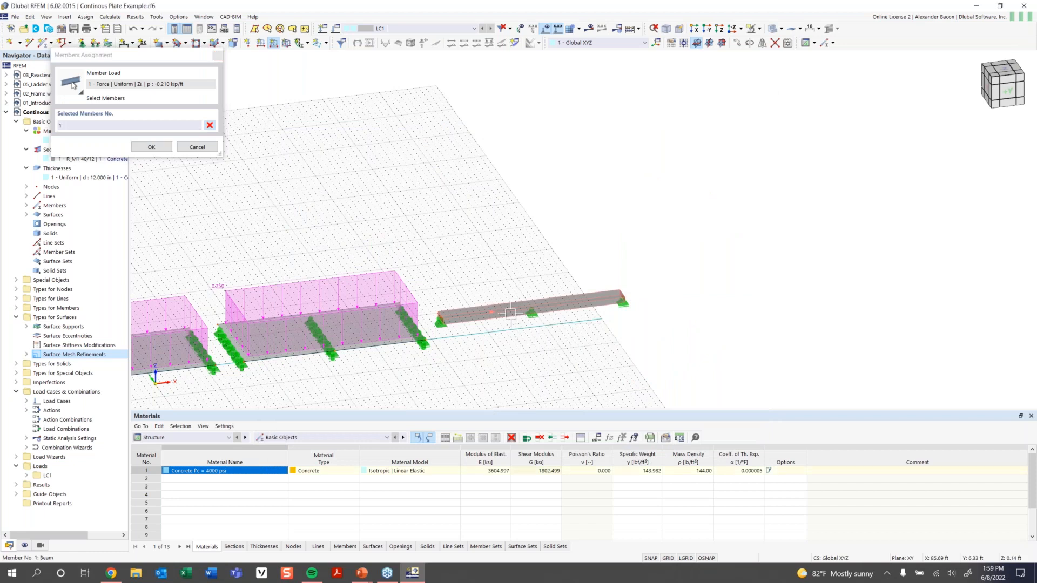
click(162, 150)
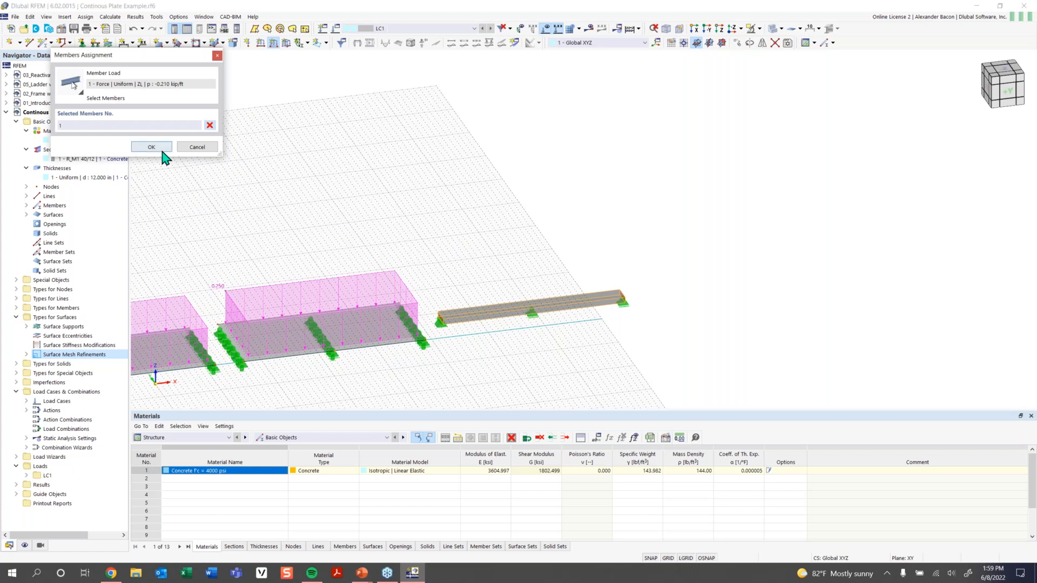
click(162, 150)
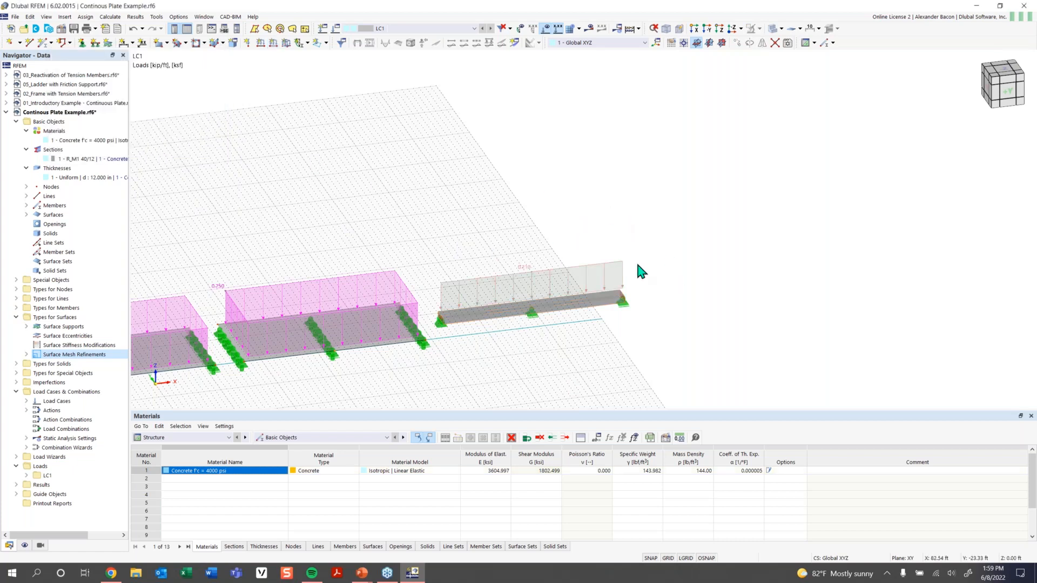
Zoom out and pan the 3D view to centre the whole loaded model.
scroll(497, 376, down, 2)
middle_drag(498, 377, 597, 271)
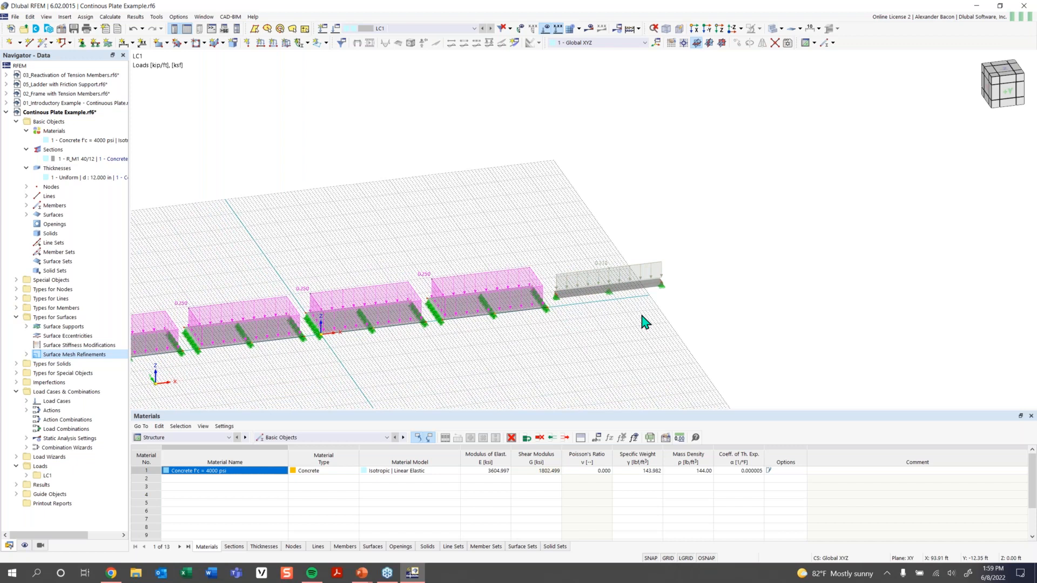
middle_drag(539, 352, 596, 347)
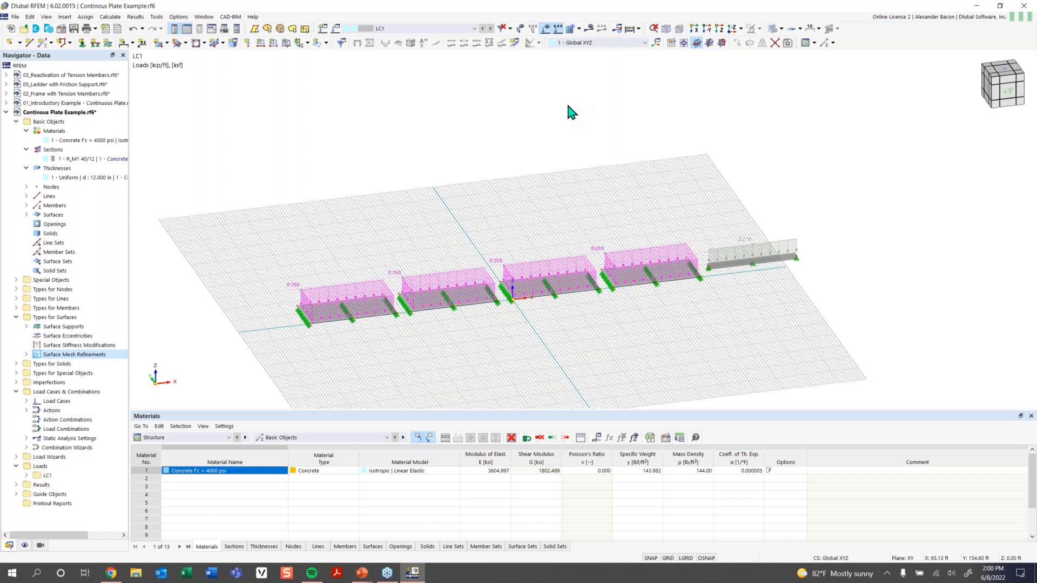
Switch to the PowerPoint slide show and advance to slide 9, 'Any Questions'.
mouse_move(365, 572)
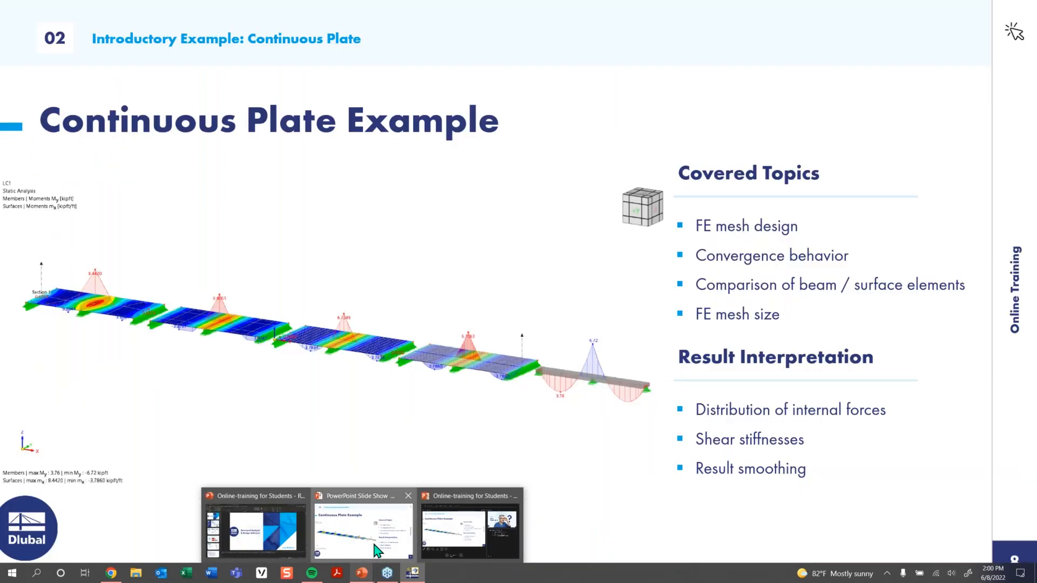
click(372, 562)
click(643, 425)
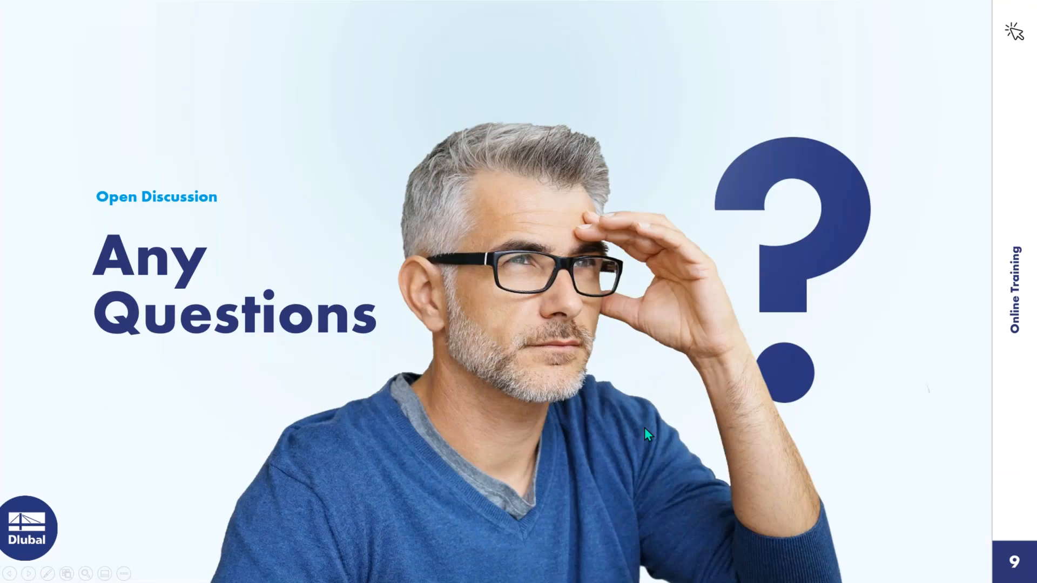
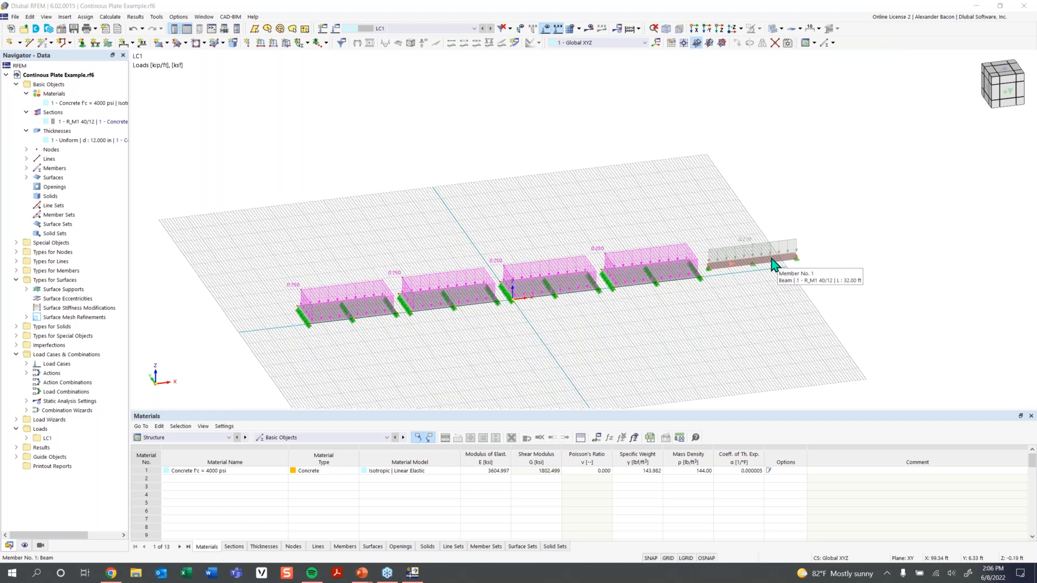
Pan along the loaded slab strips, then hide the LC1 loads in the model view.
scroll(750, 270, up, 2)
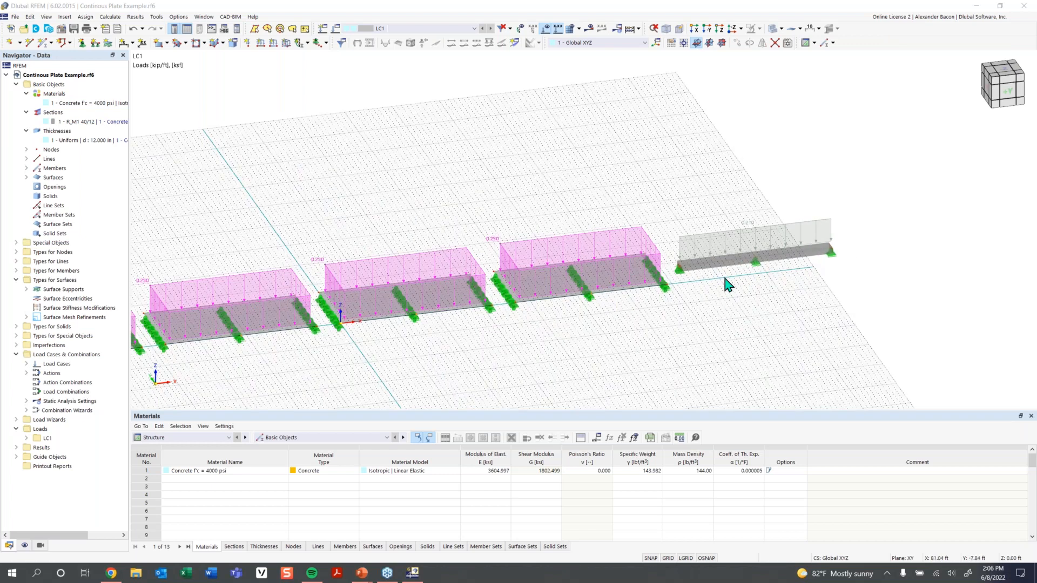
middle_drag(708, 306, 735, 302)
scroll(736, 303, down, 3)
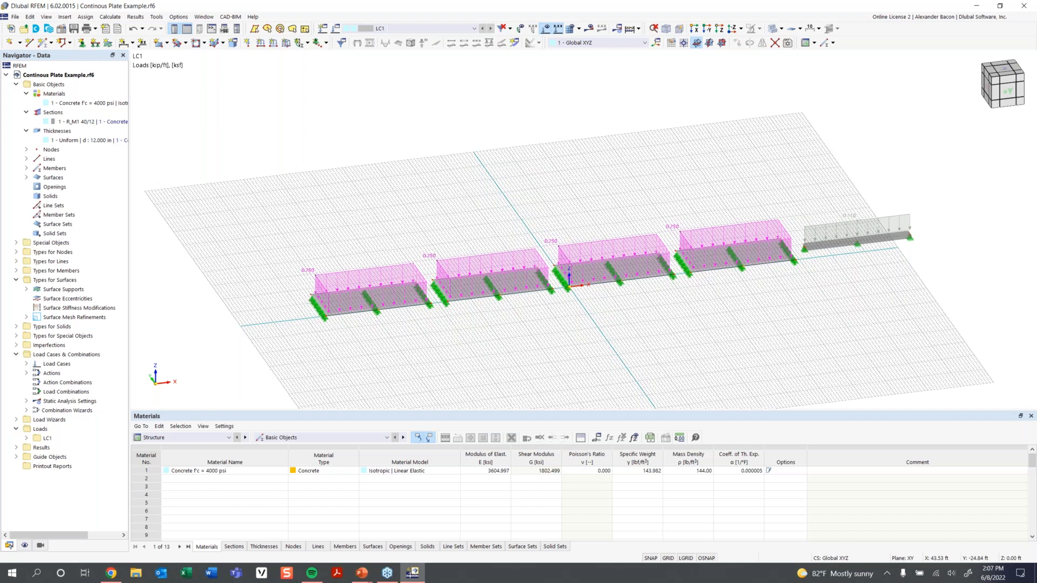
click(546, 29)
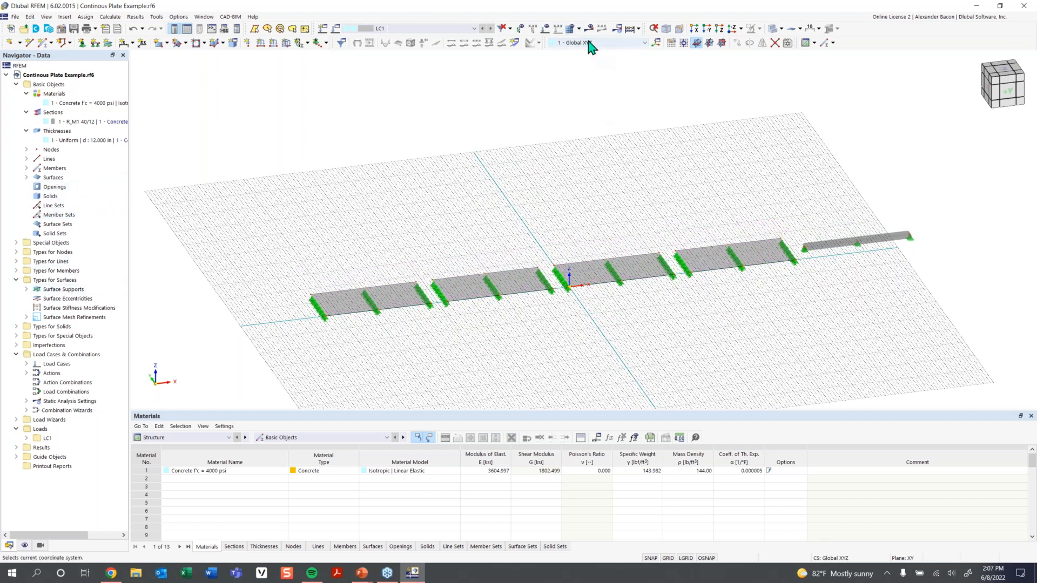
Expand Surface Mesh Refinements to list the 7.00, 4.00, 1.25 and 0.40 ft refinements.
click(26, 317)
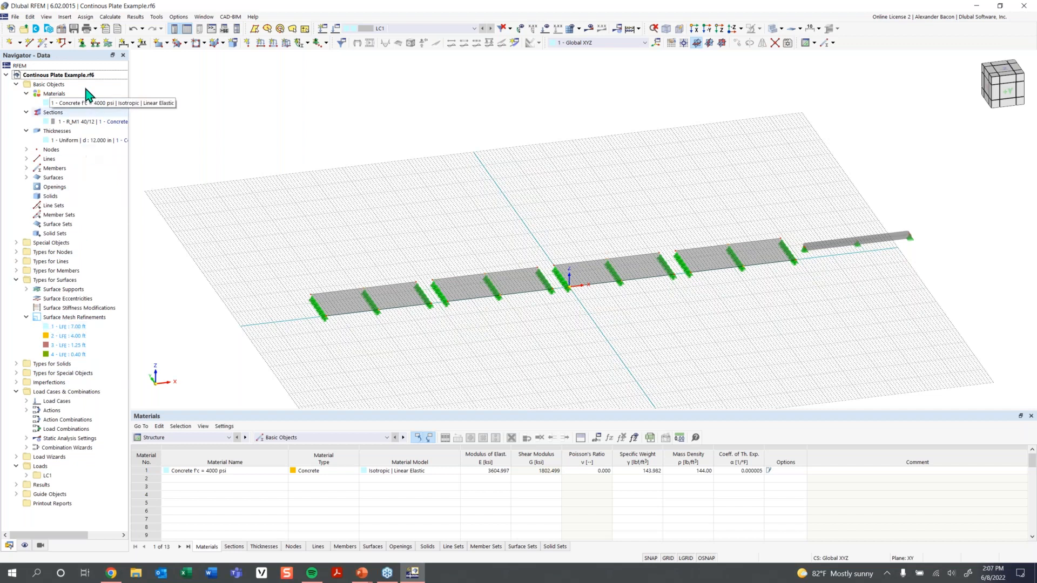
Edit the mesh refinements and assign surface 1 to the 7.00 ft refinement.
right_click(65, 320)
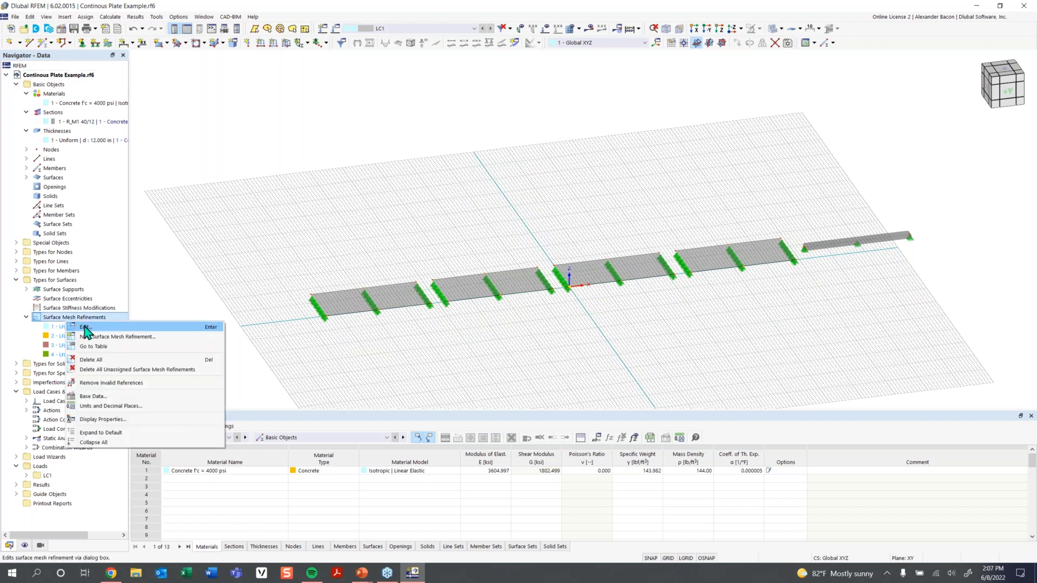
click(85, 328)
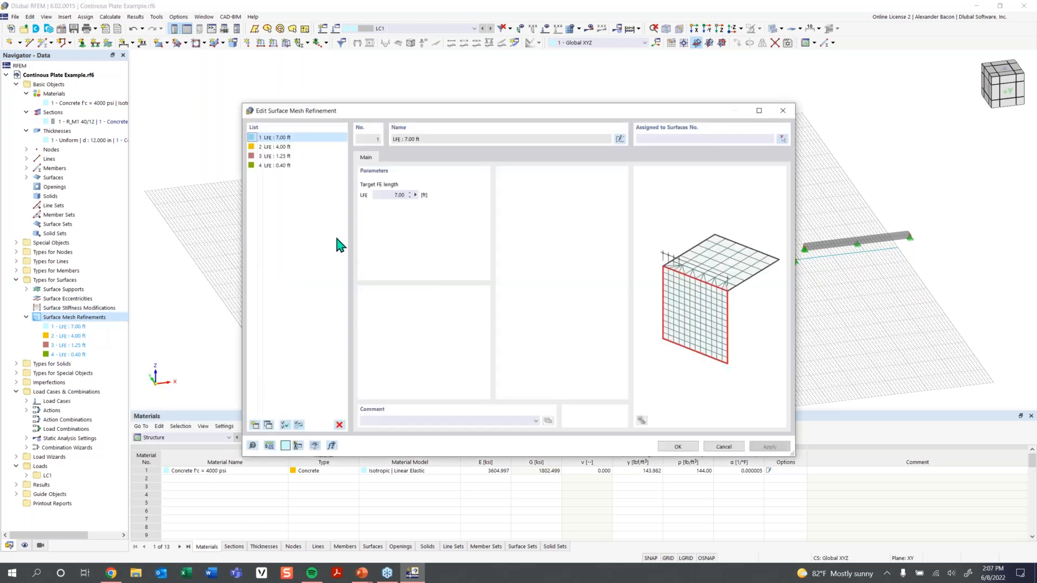
click(712, 138)
drag(695, 125, 680, 358)
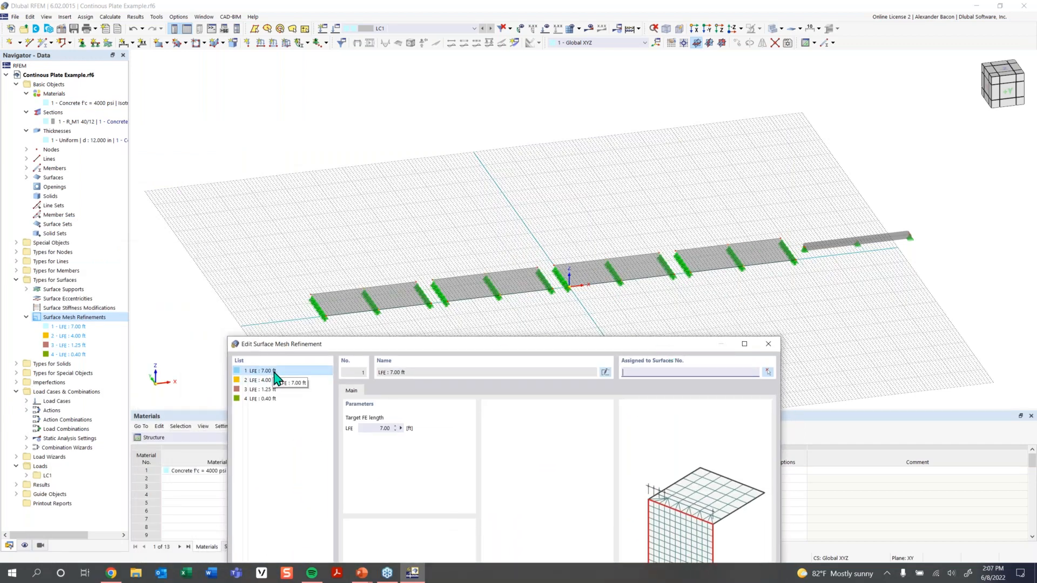
click(768, 372)
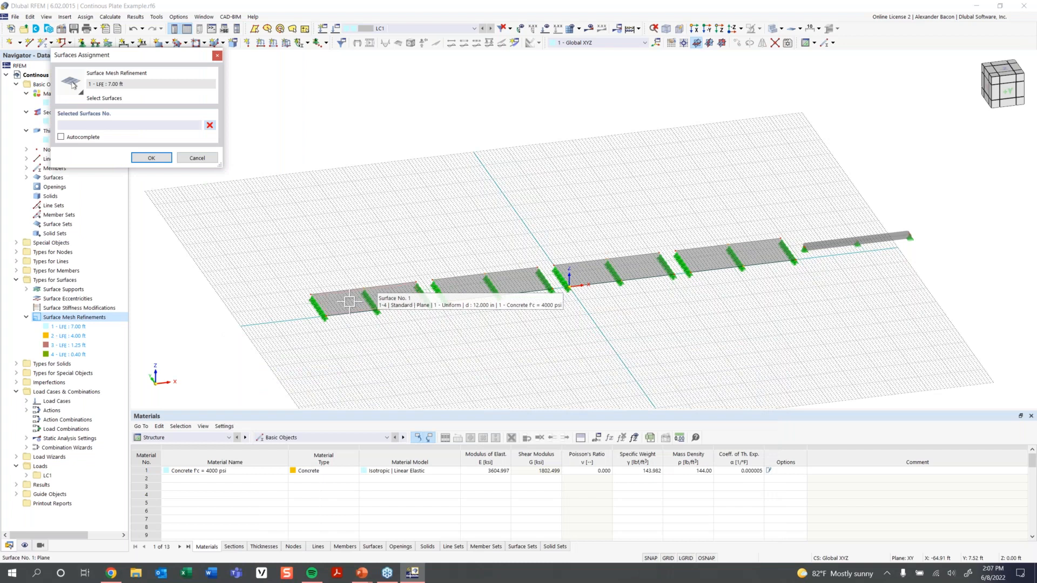
click(350, 302)
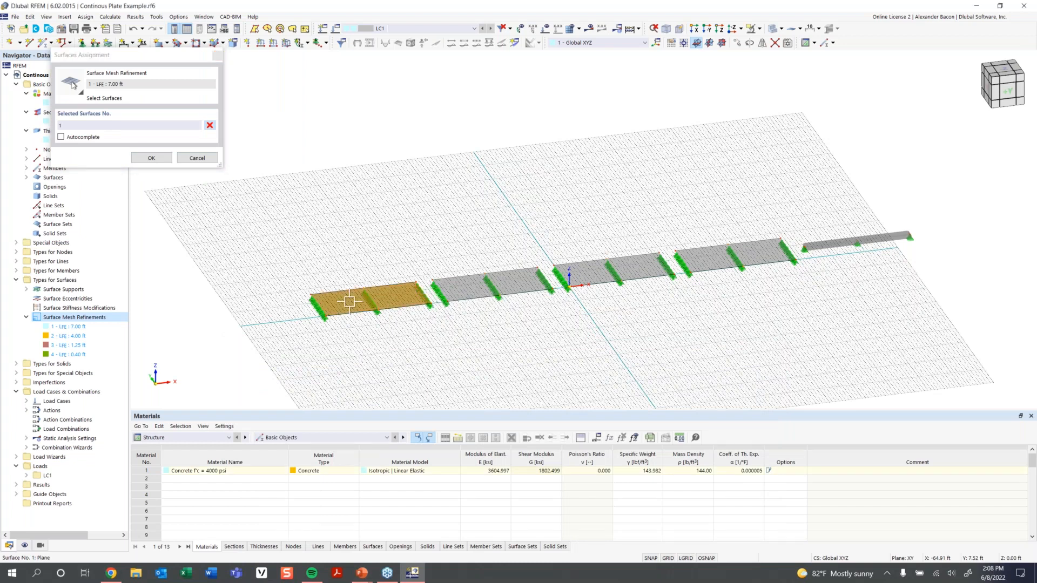
click(150, 158)
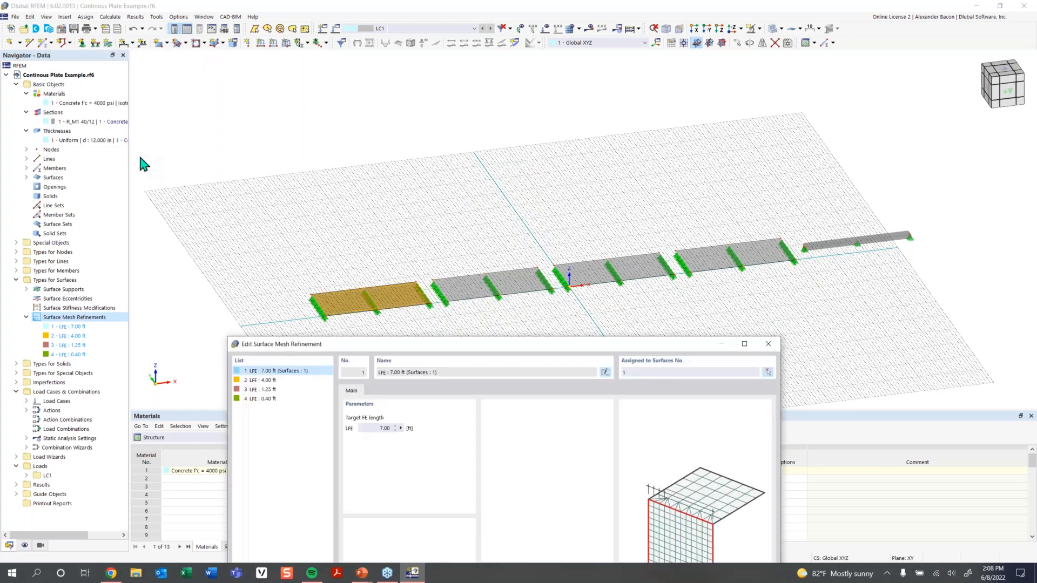
Assign surface 2 to the 4.00 ft mesh refinement.
click(263, 380)
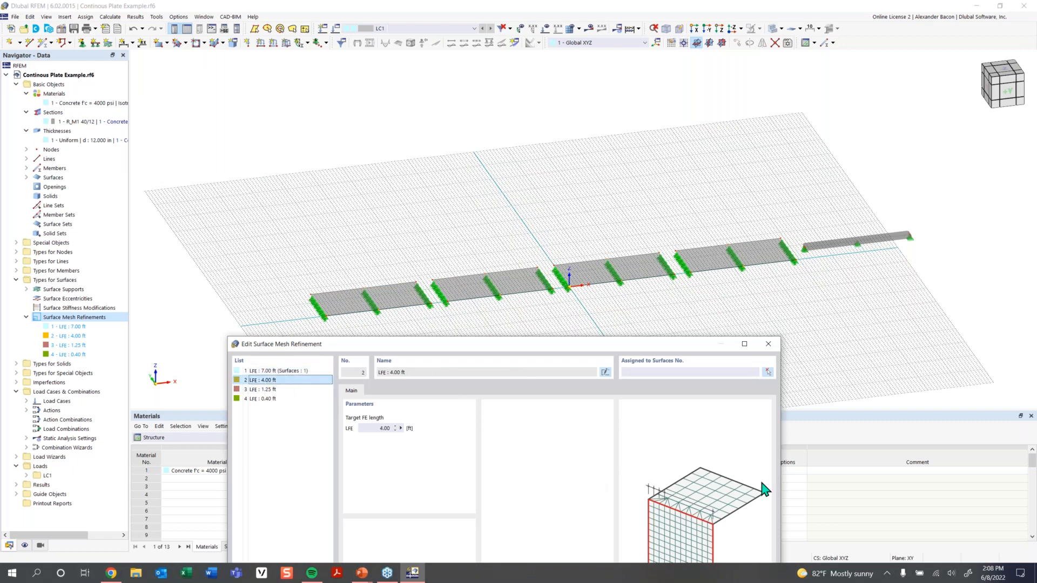
click(769, 373)
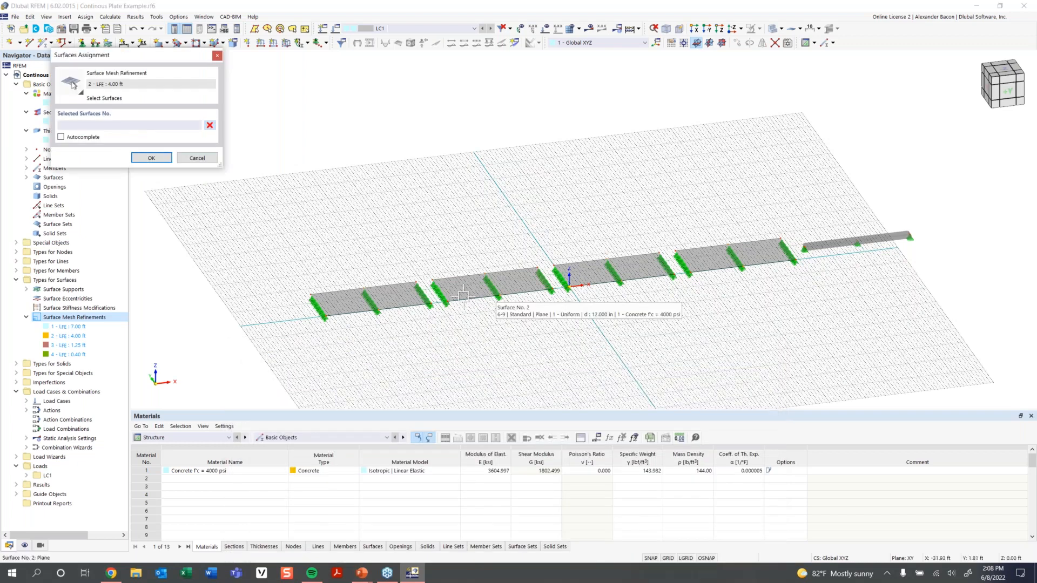
click(463, 273)
click(151, 158)
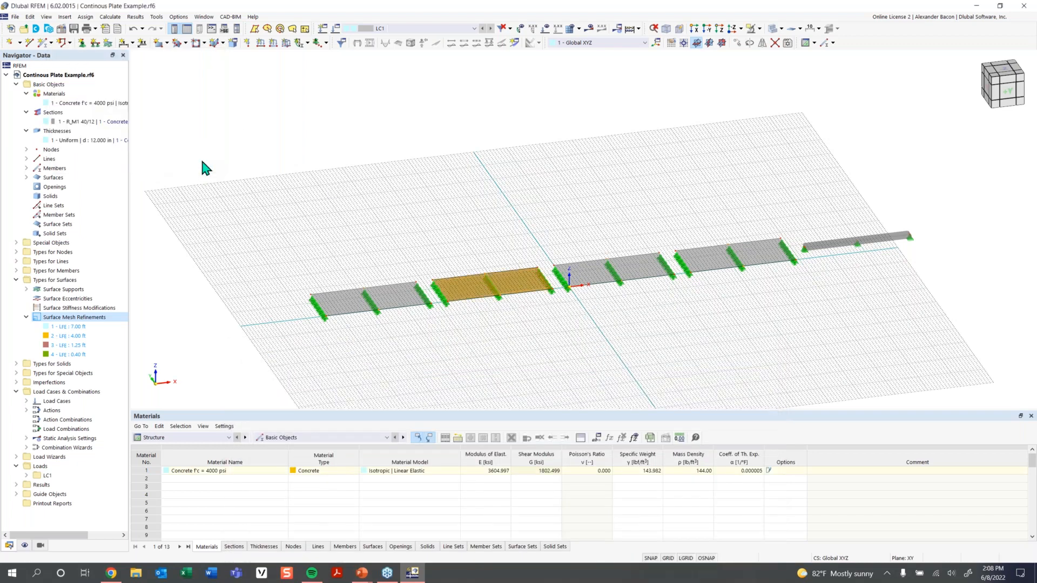
drag(526, 346, 433, 126)
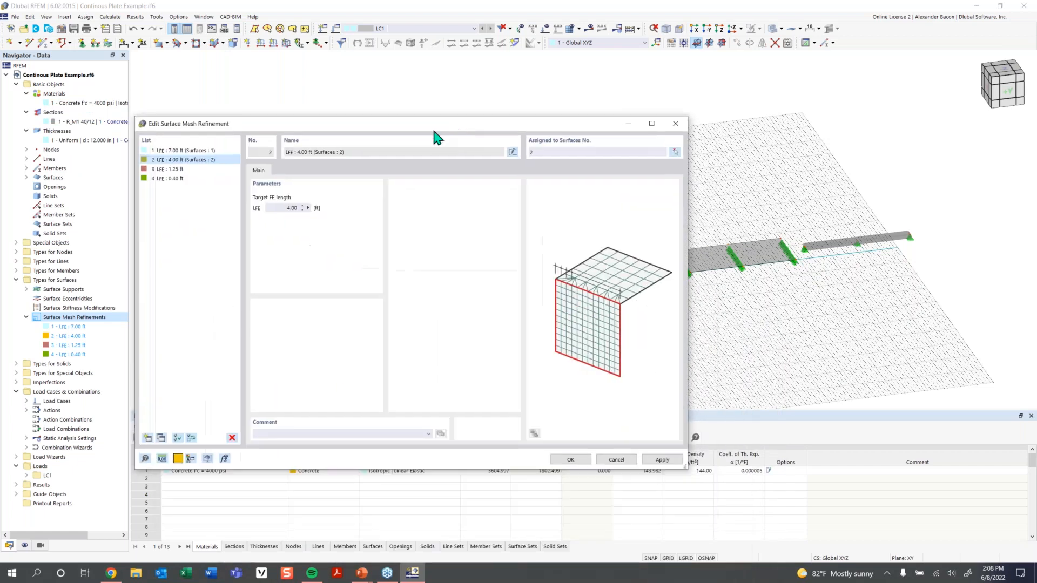
Assign surface 3 to the 1.25 ft refinement and surface 4 to 0.40 ft, then confirm.
click(184, 170)
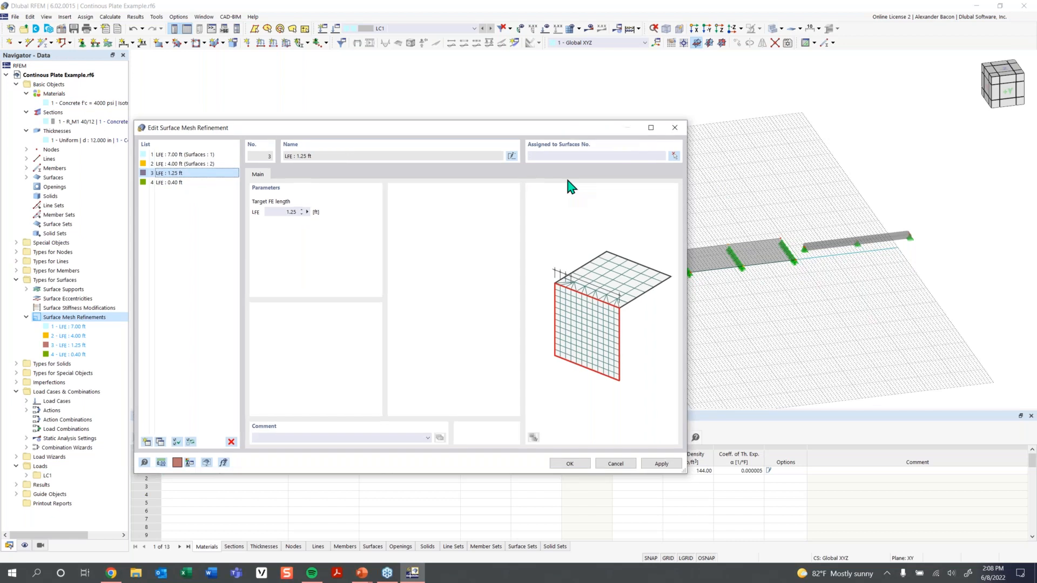
drag(604, 128, 577, 316)
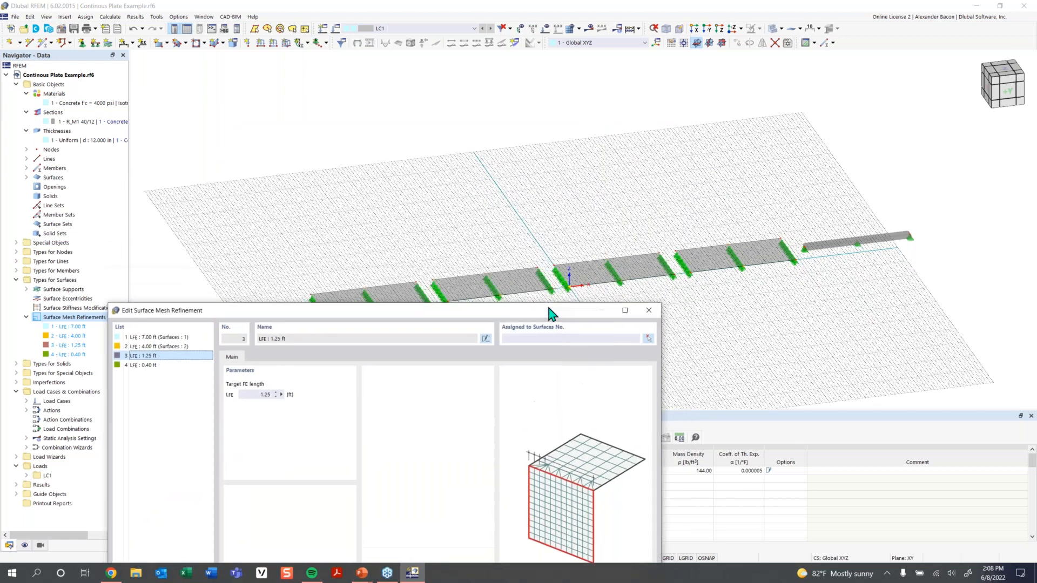
click(564, 338)
text(3)
click(169, 364)
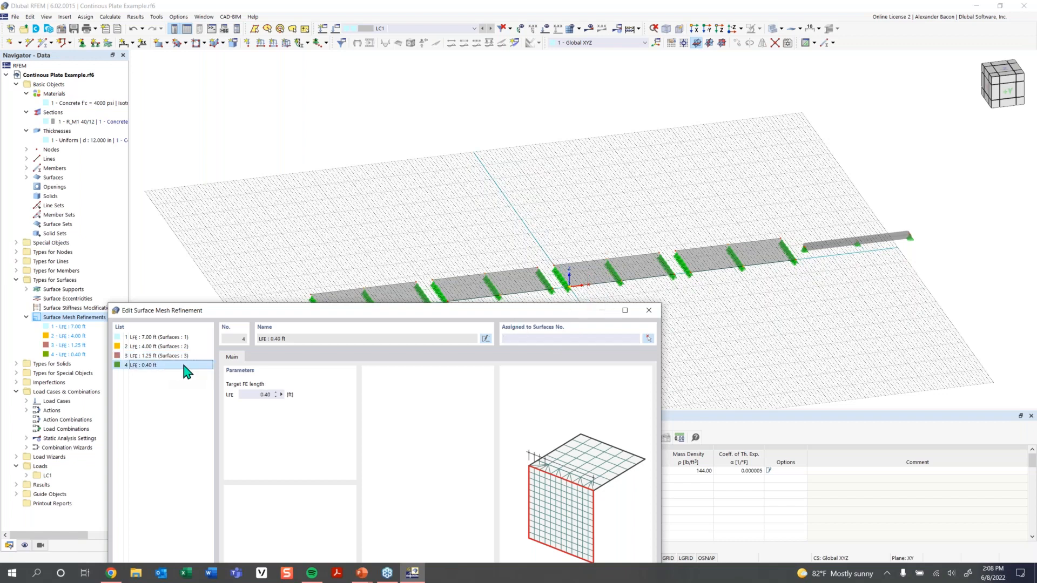
click(587, 341)
drag(561, 312, 525, 169)
click(506, 504)
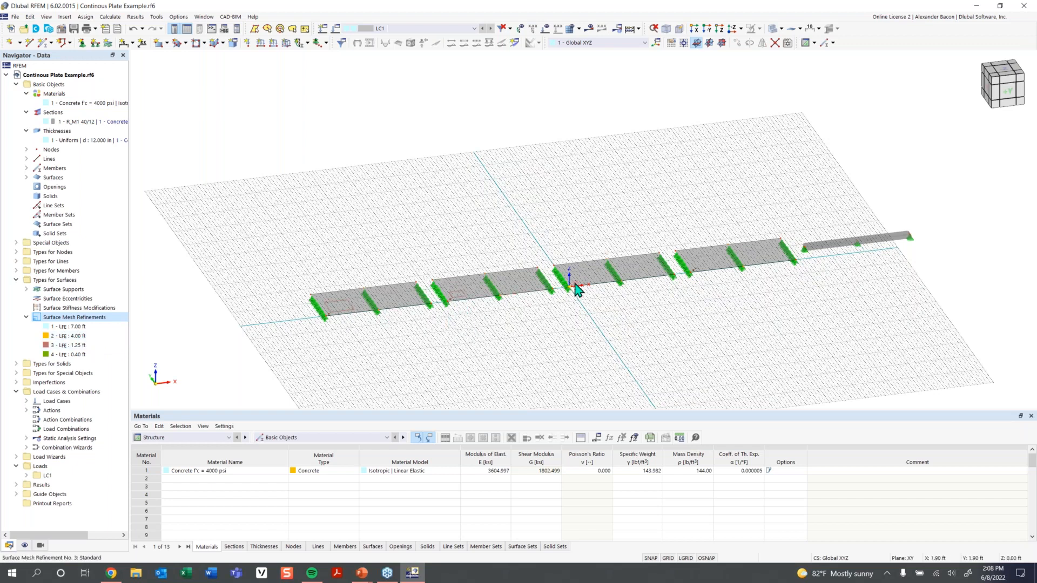
mouse_move(696, 274)
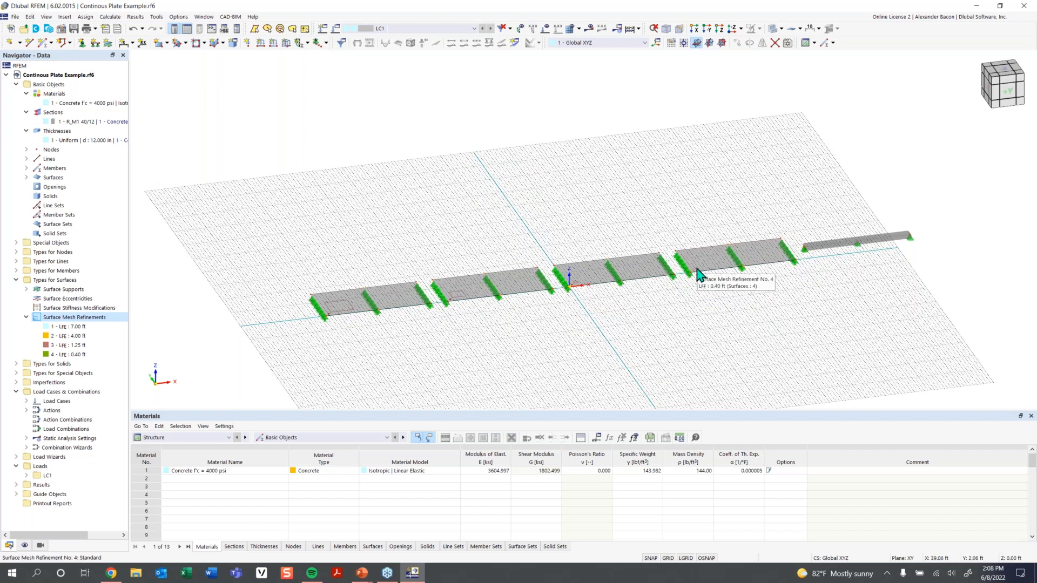
scroll(418, 296, up, 3)
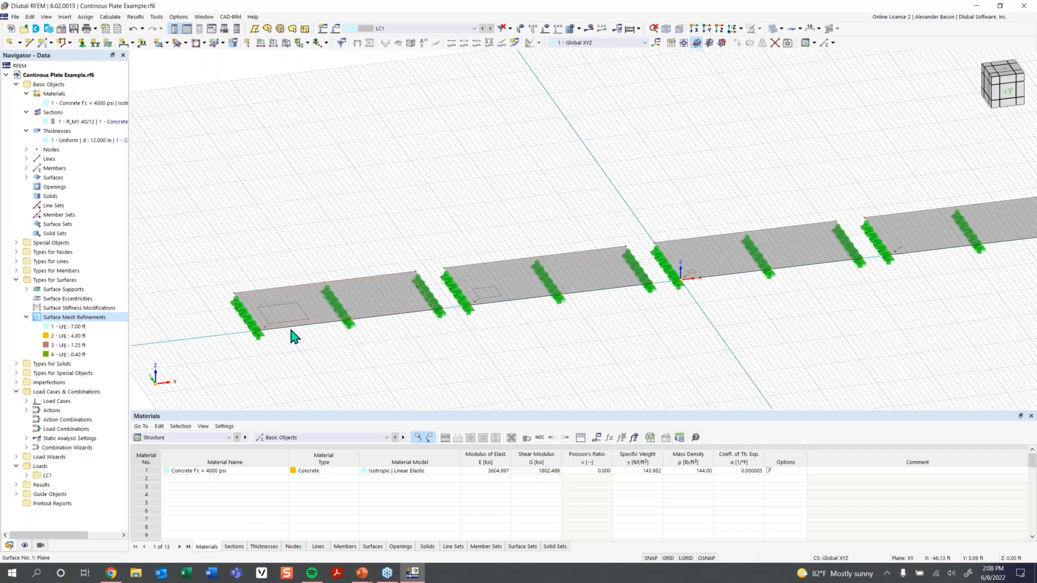
mouse_move(290, 327)
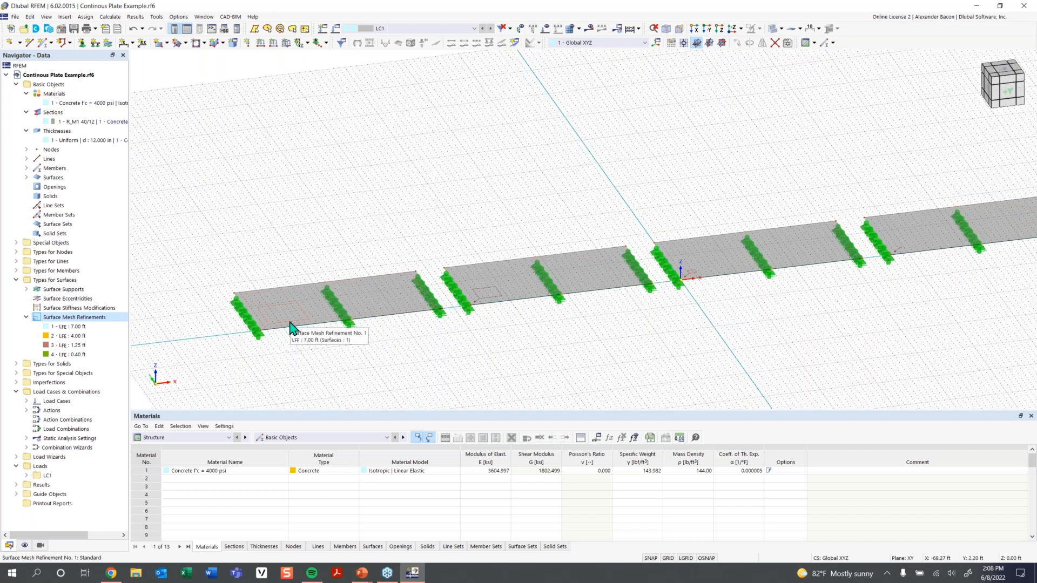
scroll(624, 309, down, 3)
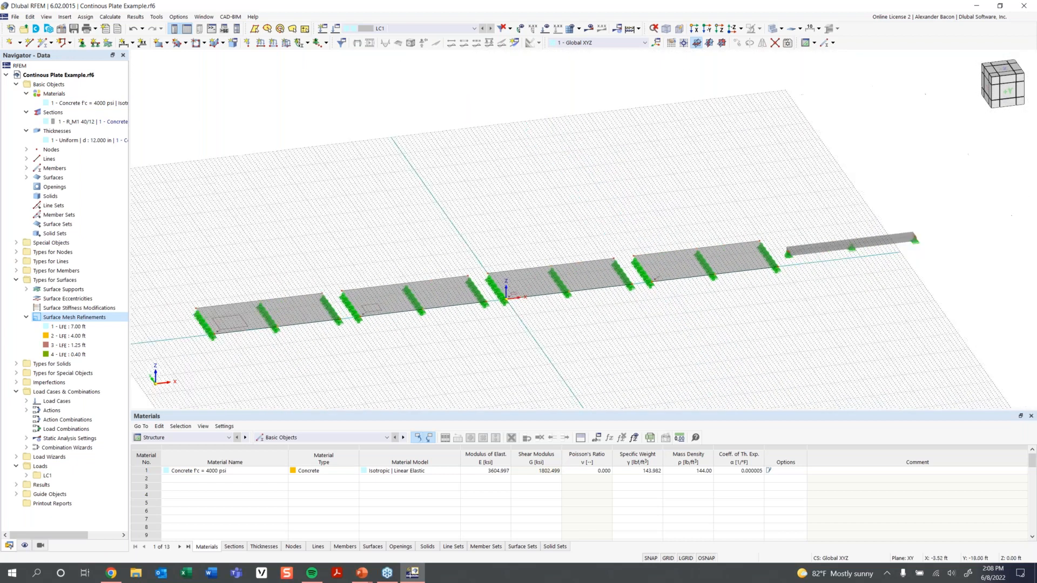
middle_drag(590, 284, 570, 283)
scroll(546, 220, down, 1)
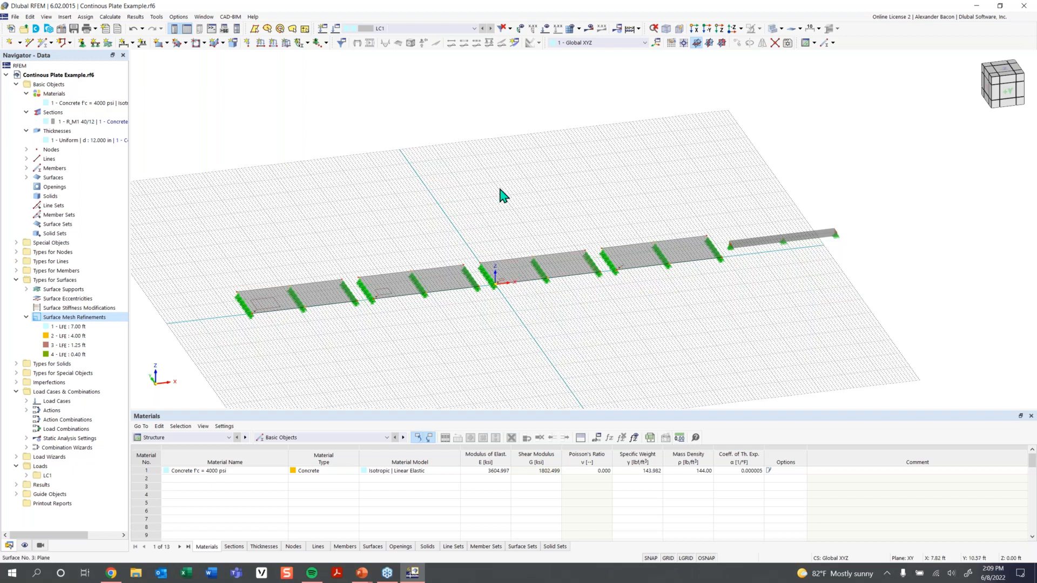
Generate the finite element mesh and switch off the background grid.
click(578, 28)
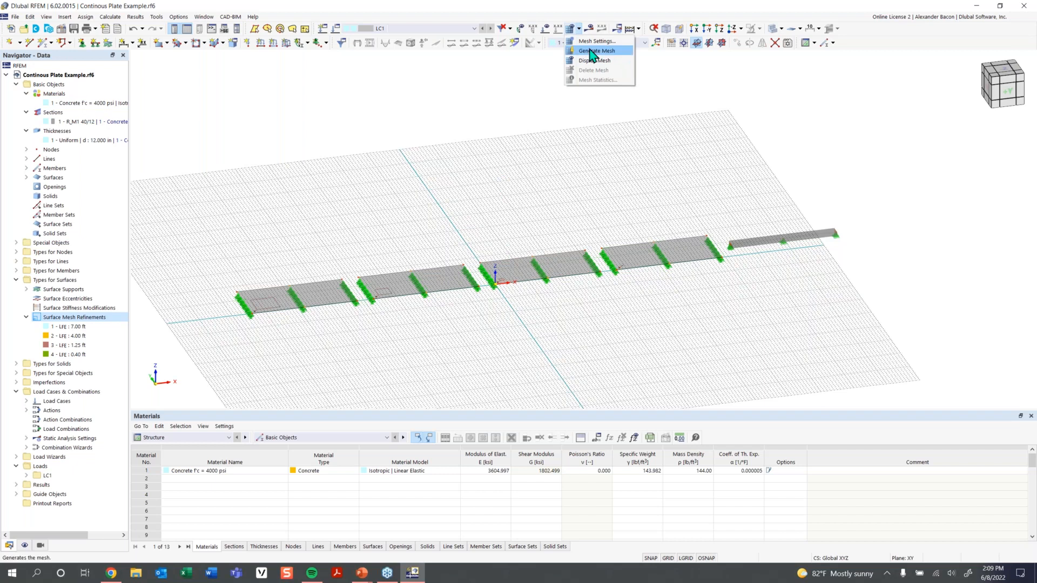
click(591, 50)
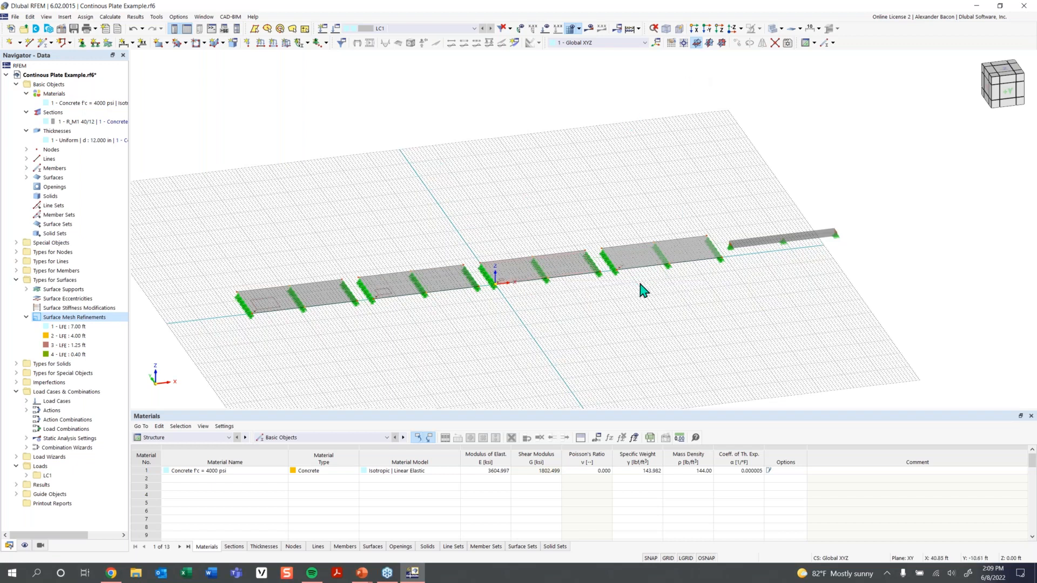
click(672, 559)
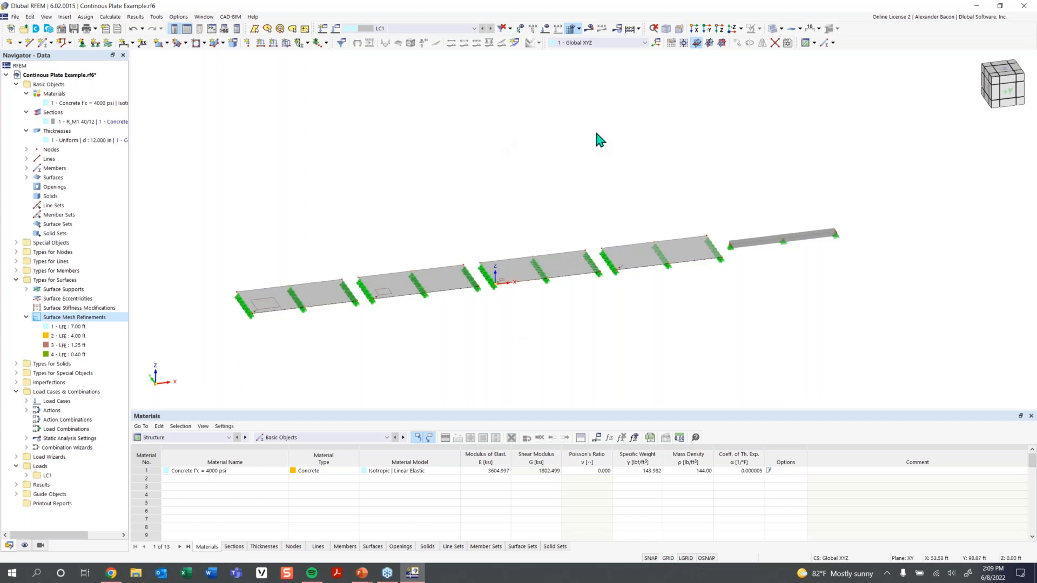
click(781, 30)
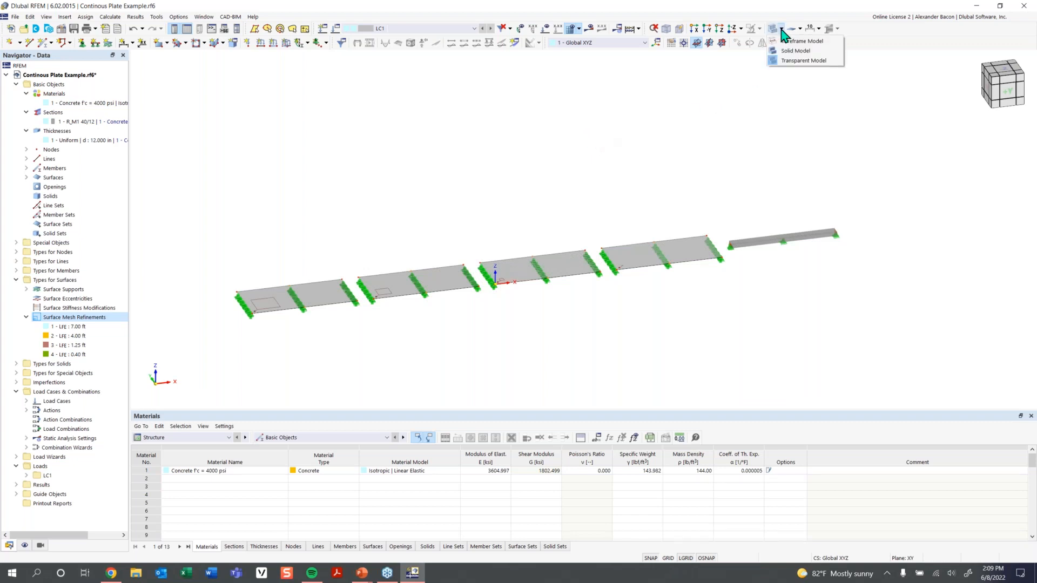
click(799, 61)
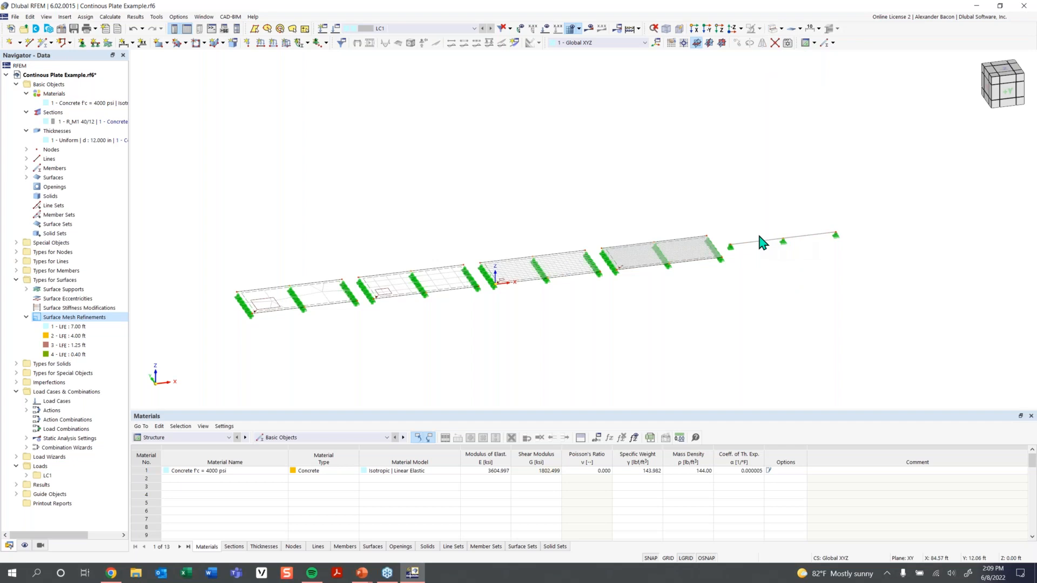
scroll(744, 247, up, 2)
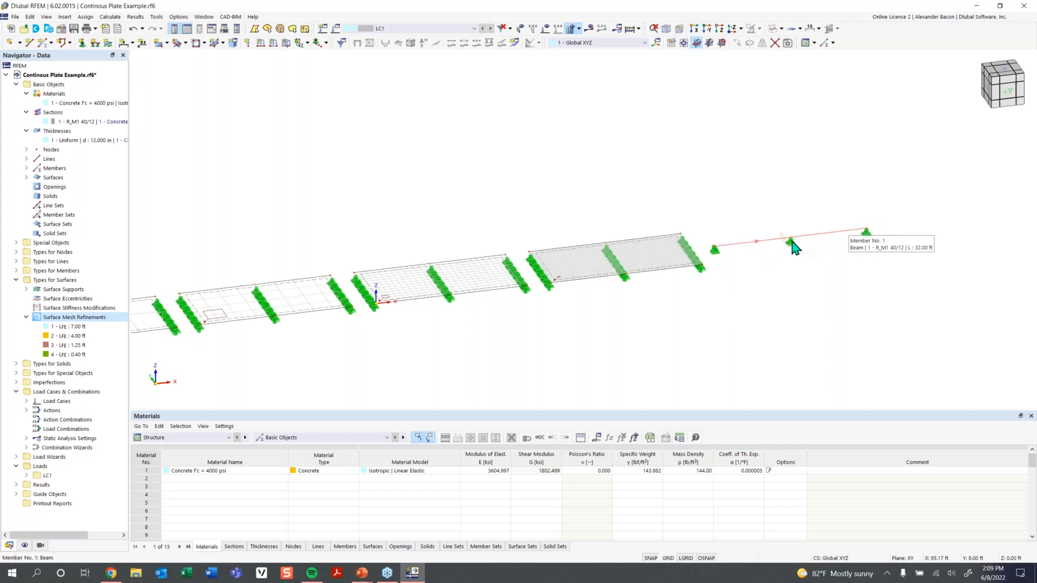
middle_drag(656, 325, 720, 316)
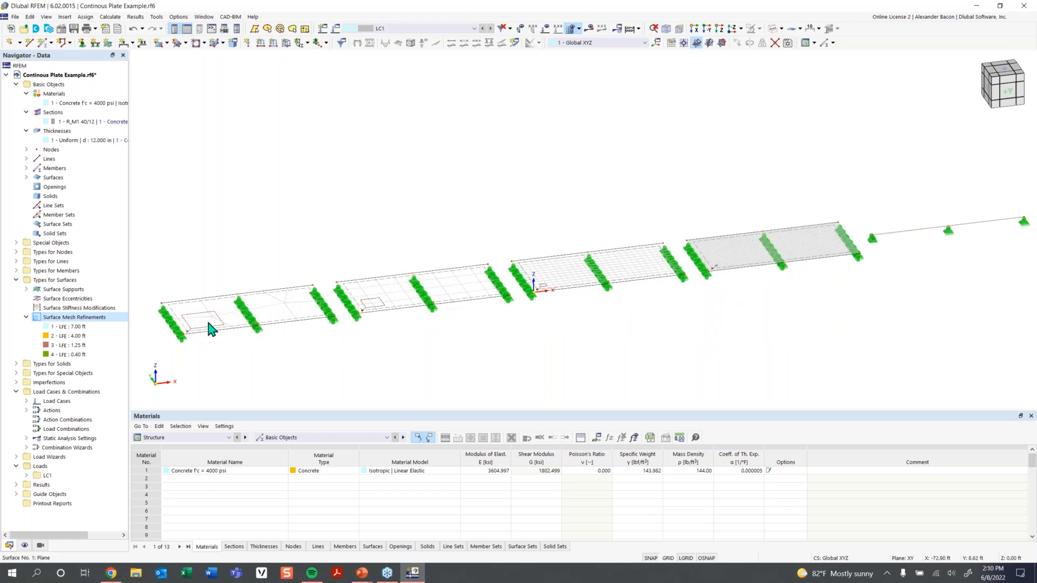
scroll(207, 336, up, 2)
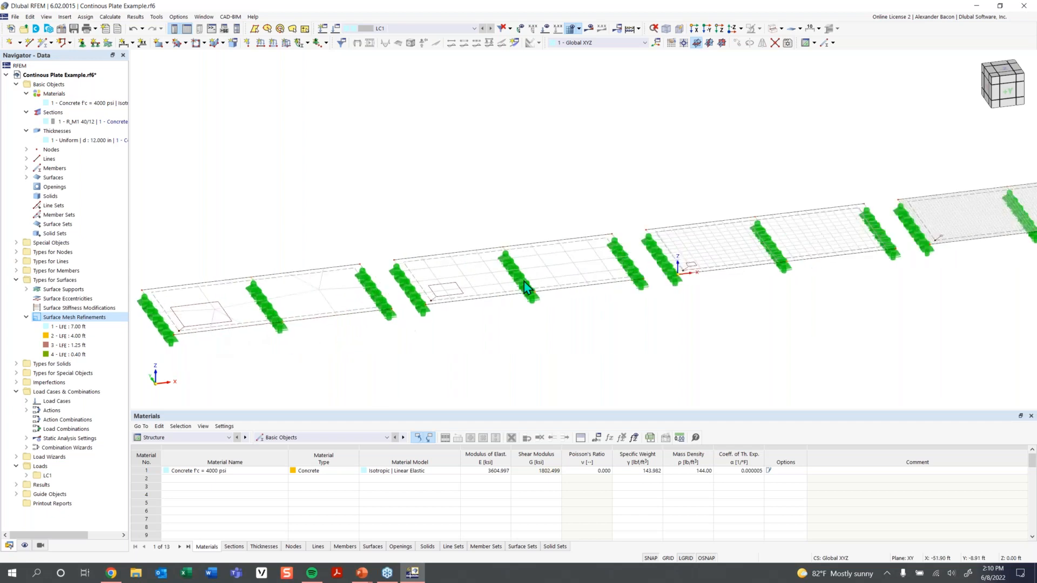
click(1005, 70)
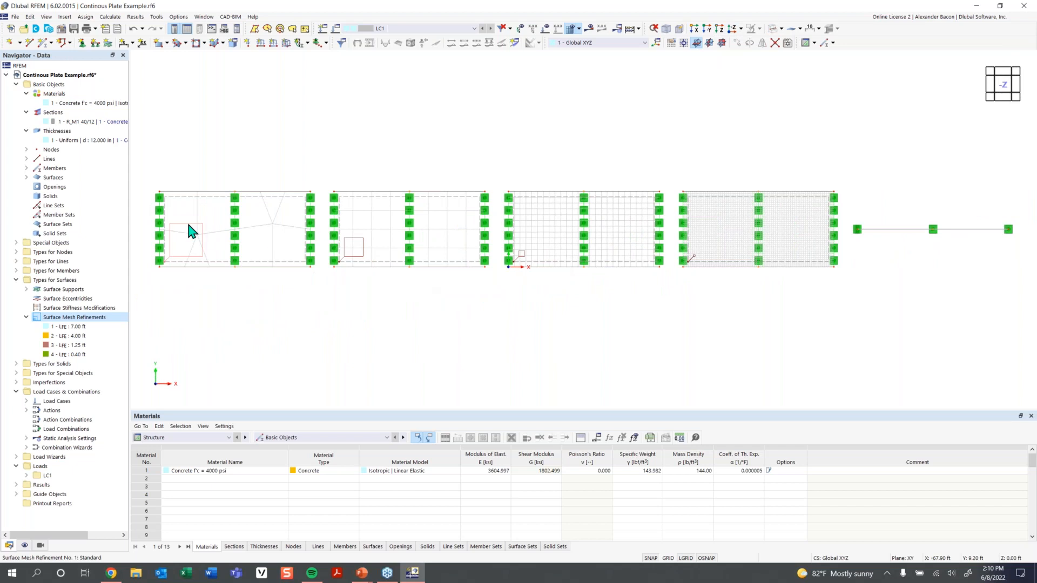
mouse_move(190, 231)
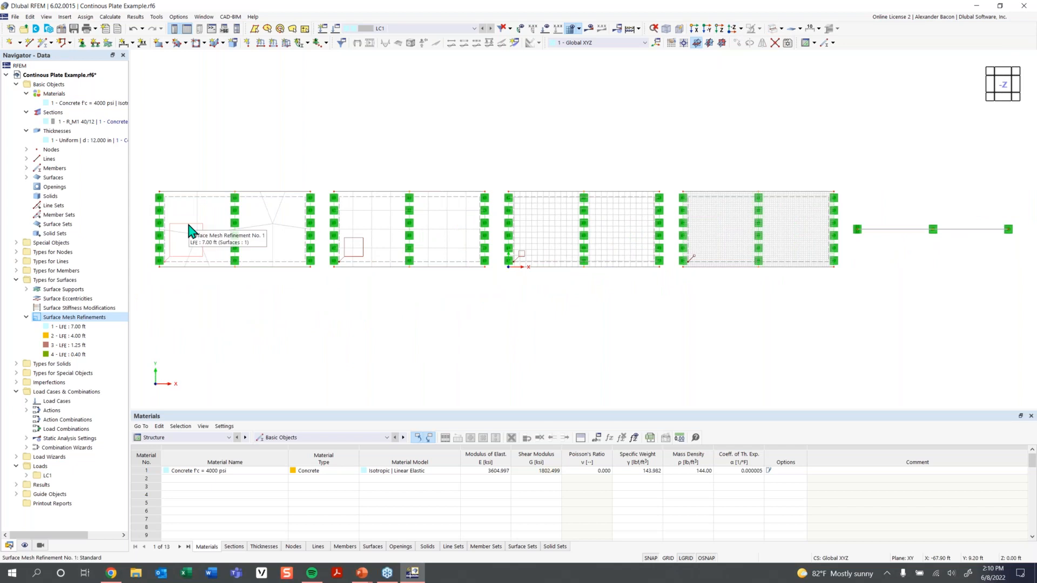
scroll(202, 243, up, 3)
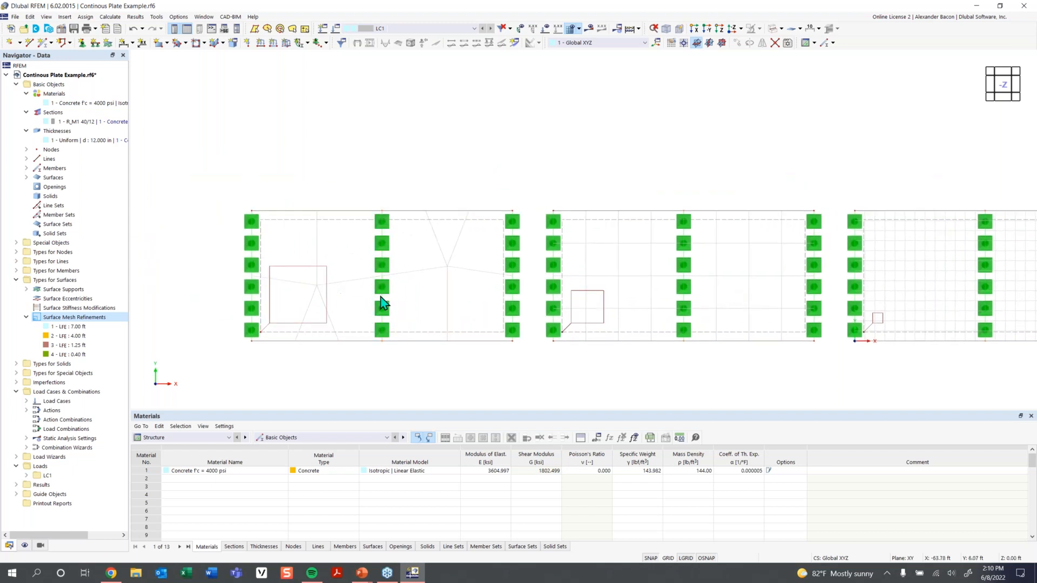
scroll(399, 293, down, 1)
scroll(675, 292, down, 2)
scroll(567, 296, up, 2)
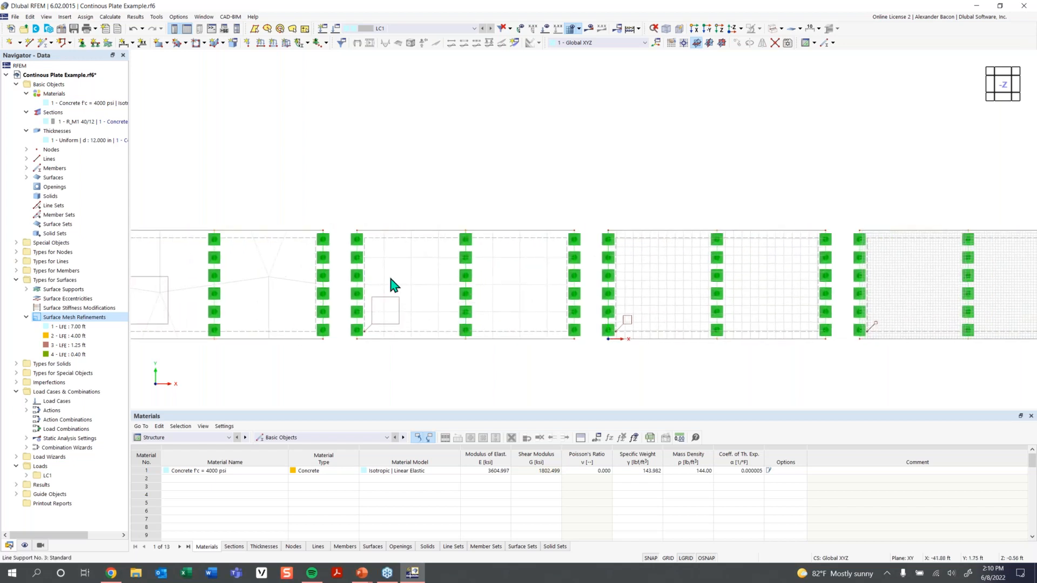
scroll(540, 292, down, 2)
scroll(464, 293, up, 2)
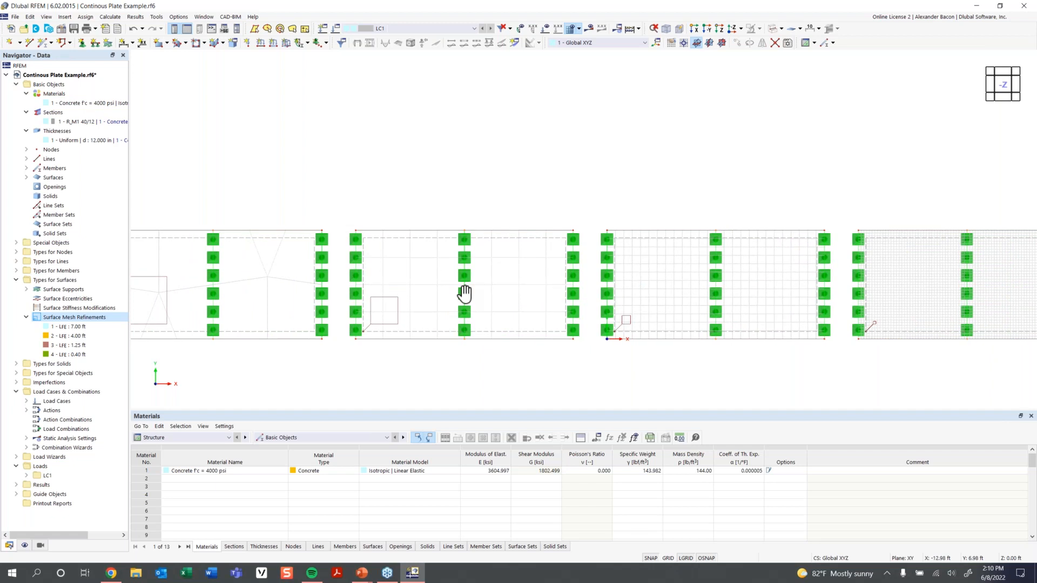
middle_drag(465, 294, 434, 301)
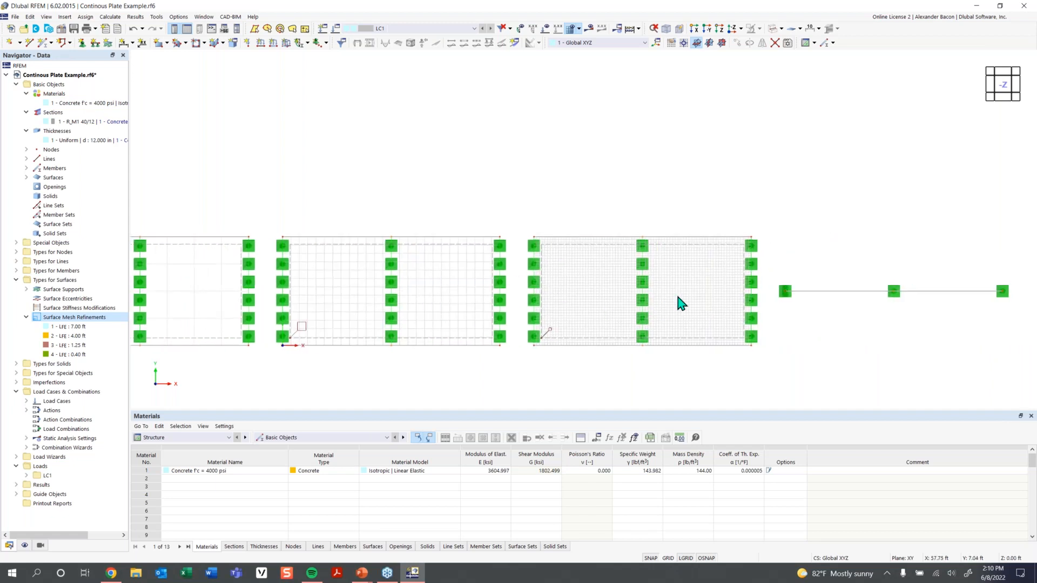
scroll(676, 297, up, 1)
scroll(375, 320, down, 1)
middle_drag(392, 318, 633, 304)
middle_drag(435, 303, 505, 317)
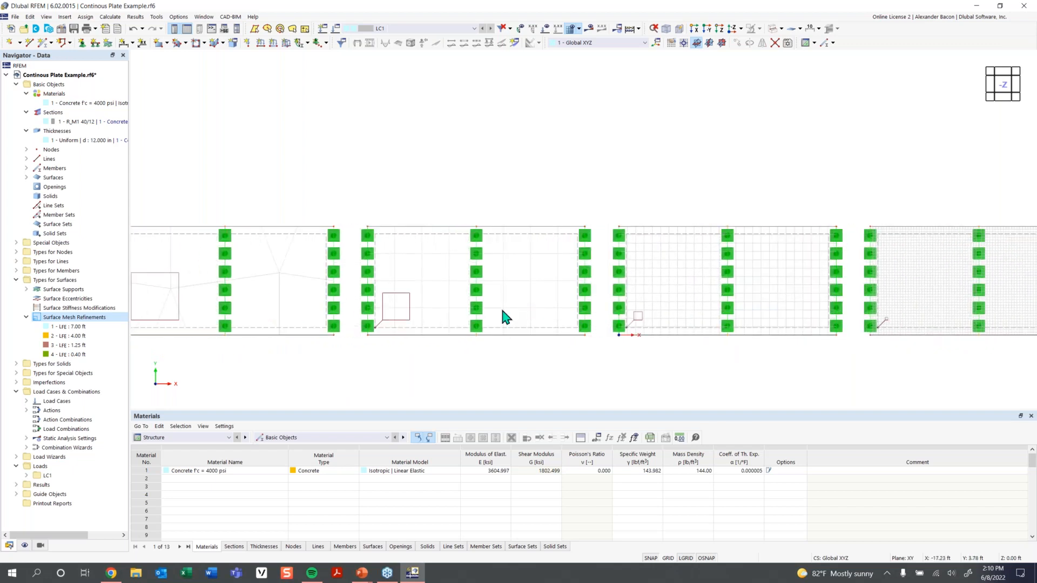
middle_drag(248, 291, 292, 297)
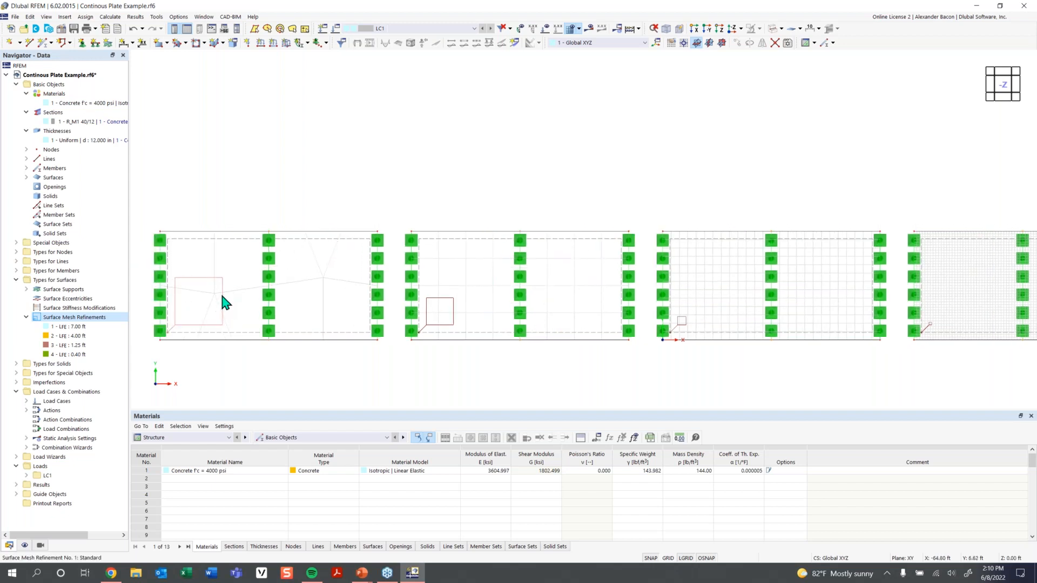
click(221, 294)
middle_drag(789, 326, 697, 331)
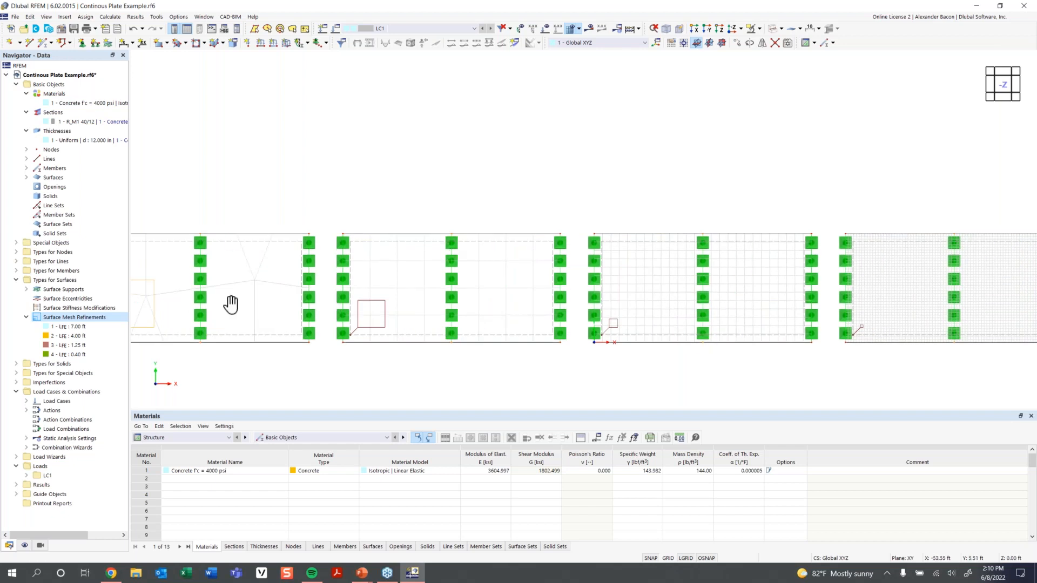
middle_drag(229, 300, 318, 267)
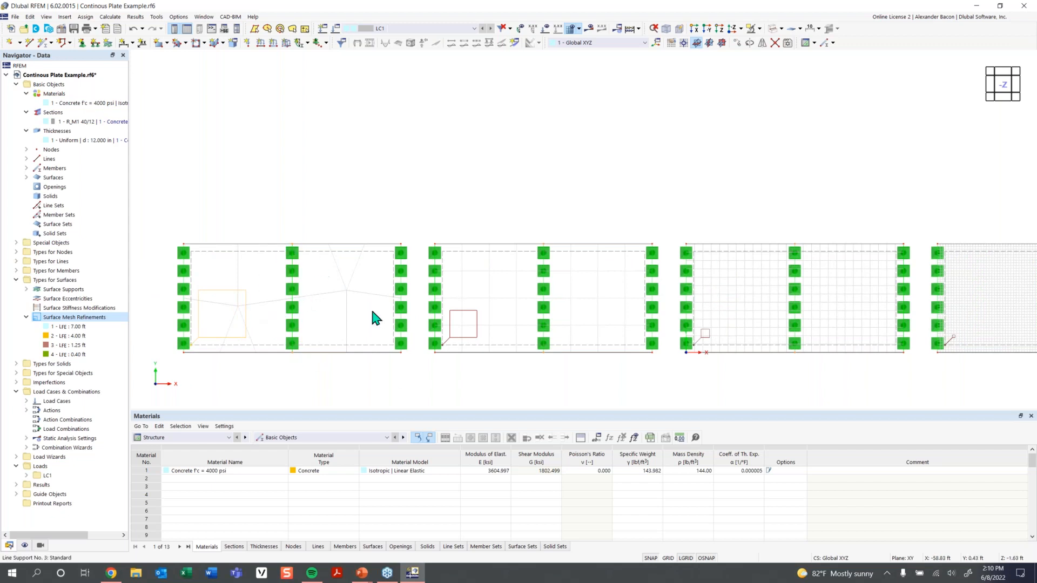
middle_drag(494, 335, 335, 342)
middle_drag(493, 332, 349, 339)
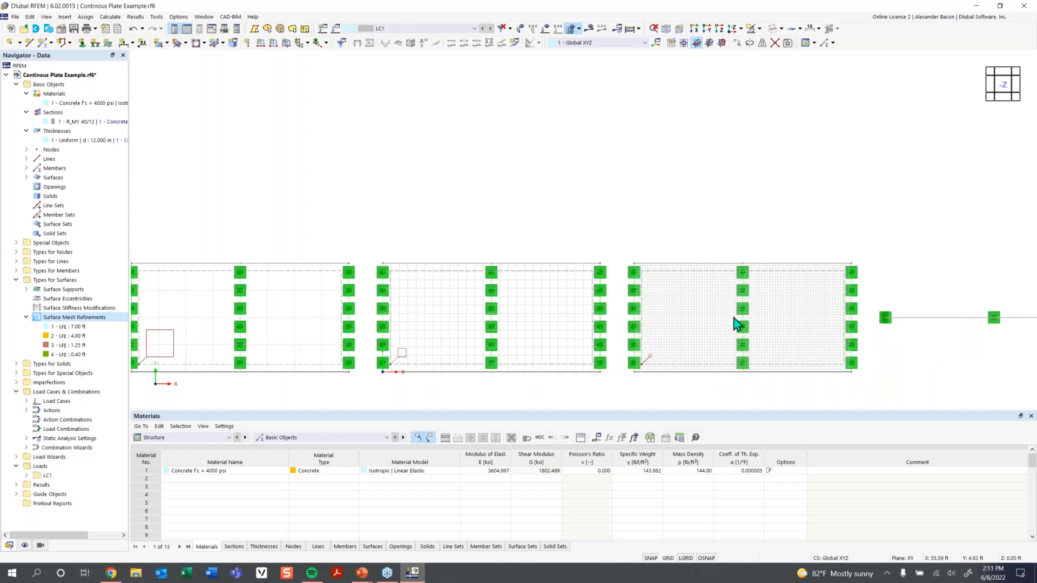
click(744, 336)
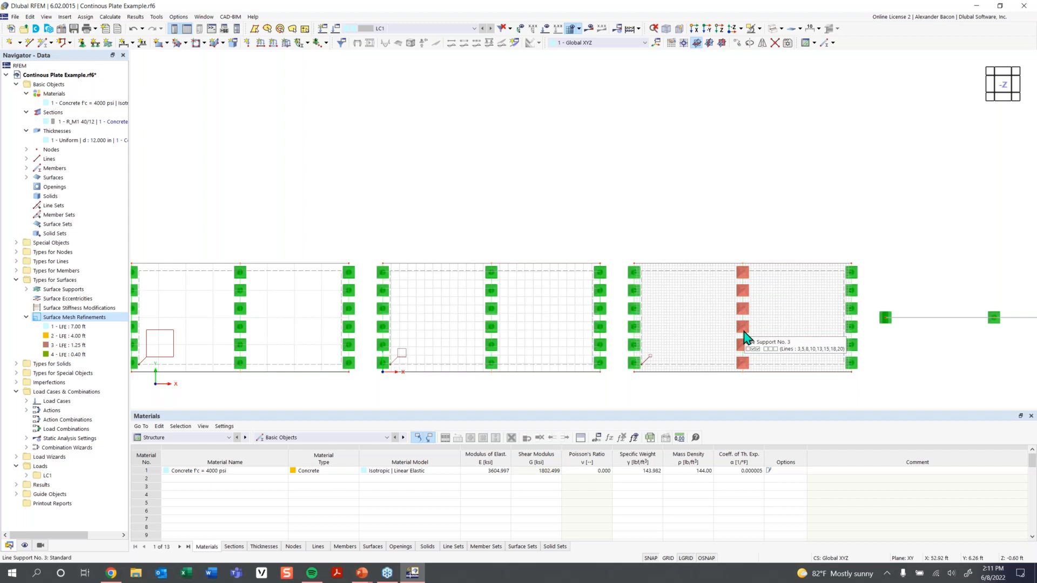
key(Escape)
scroll(570, 342, down, 3)
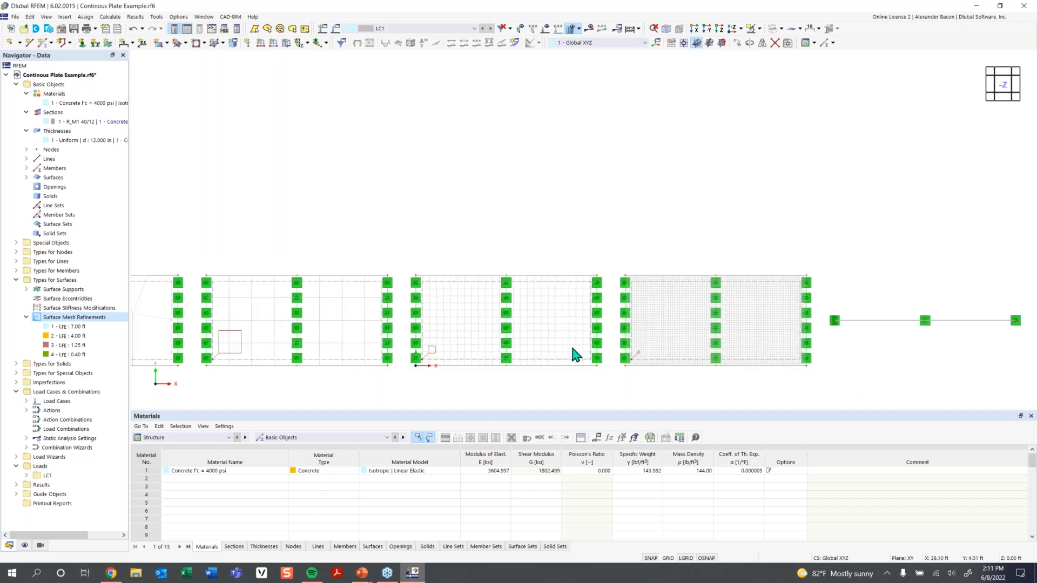
ctrl+middle_drag(620, 335, 591, 216)
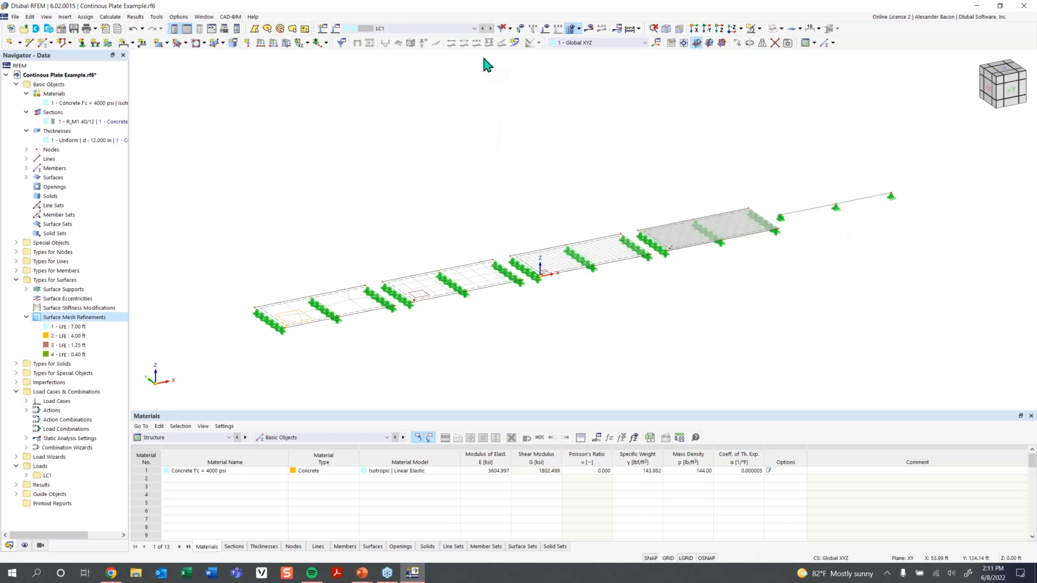
click(513, 46)
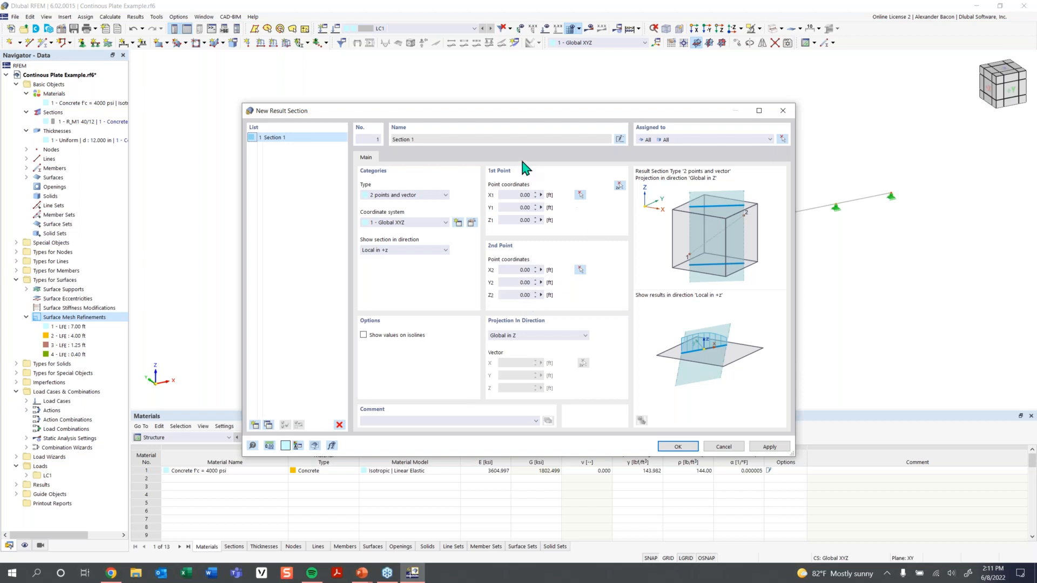
Pick the section's end points at the plate corners, X −74 ft to X 69 ft at Y 8 ft.
click(619, 186)
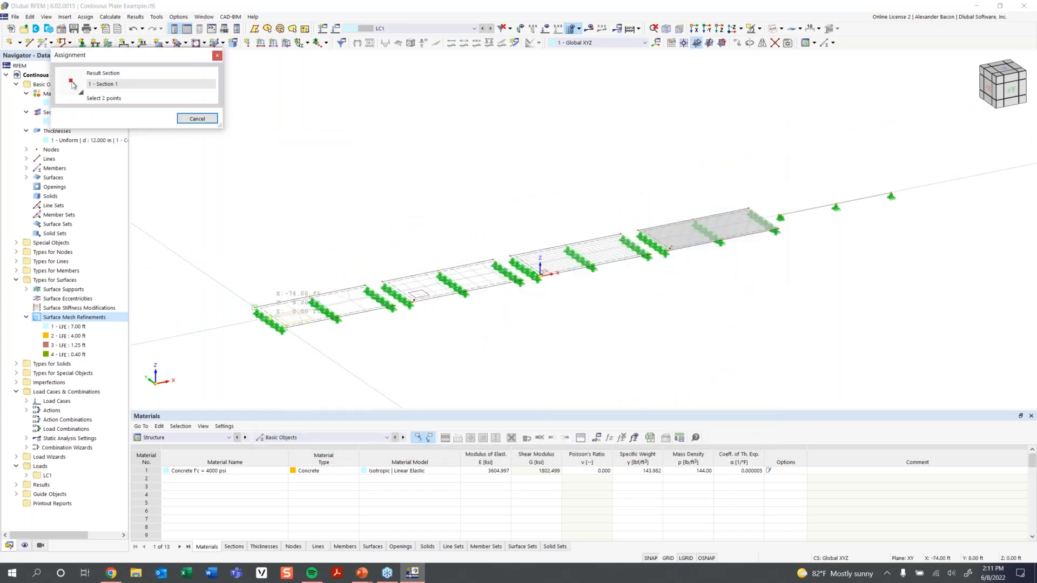
scroll(254, 308, up, 2)
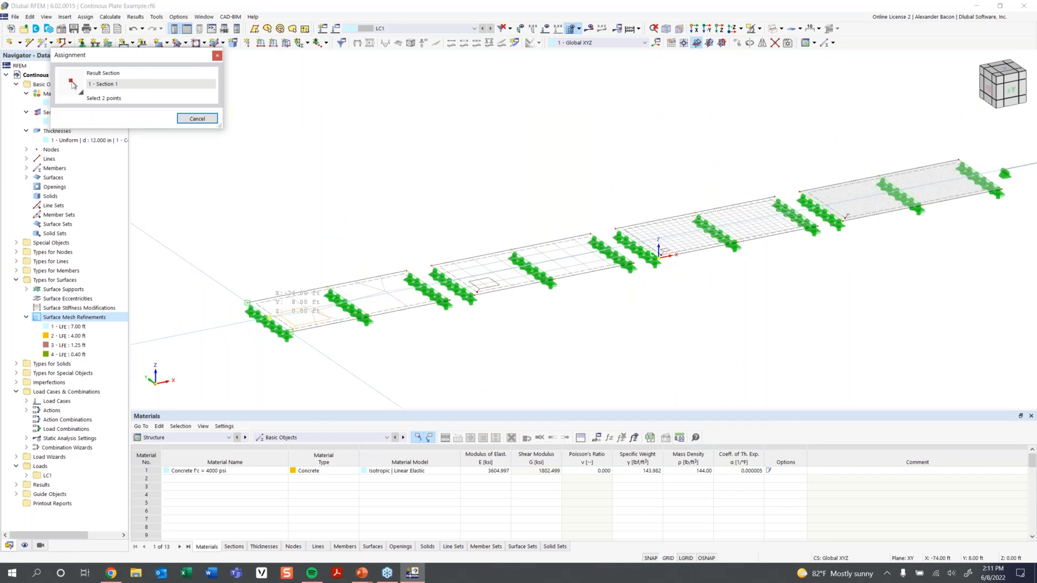
click(269, 317)
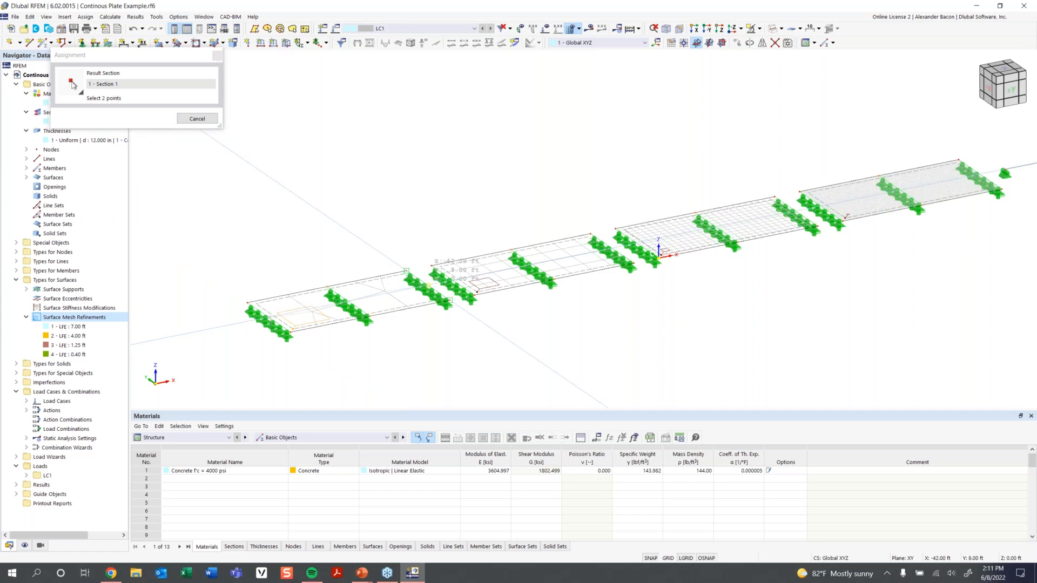
scroll(681, 252, down, 1)
middle_drag(681, 252, 425, 354)
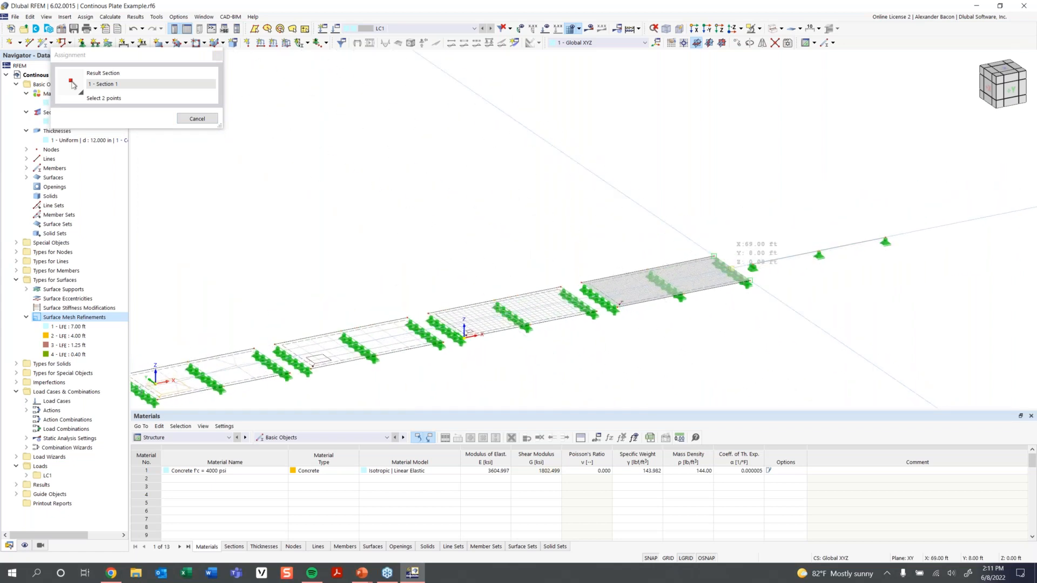
click(713, 255)
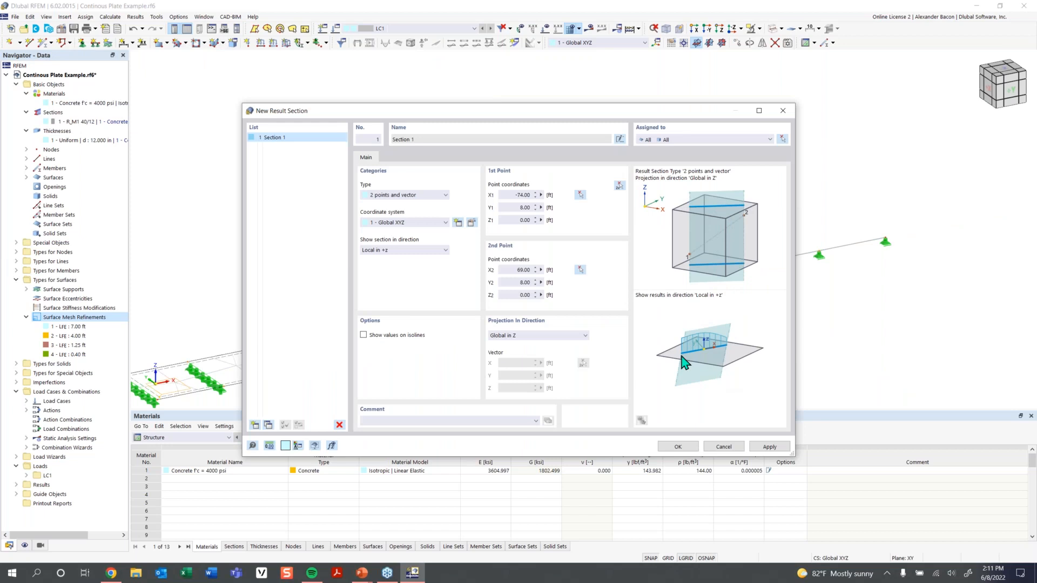
Keep '2 points and vector' with 'Local in +z' display and create Section 1.
click(402, 197)
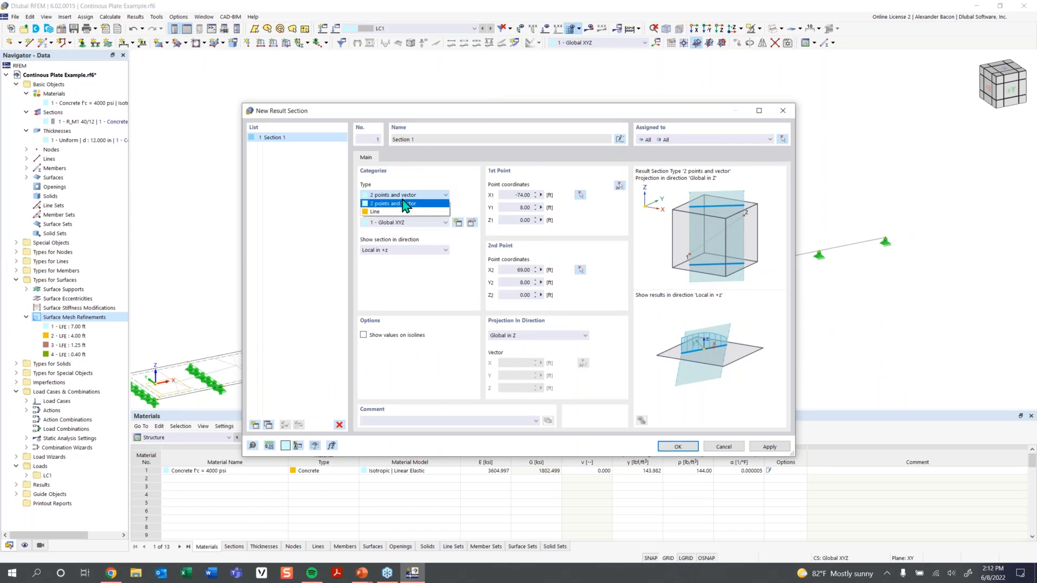
click(402, 216)
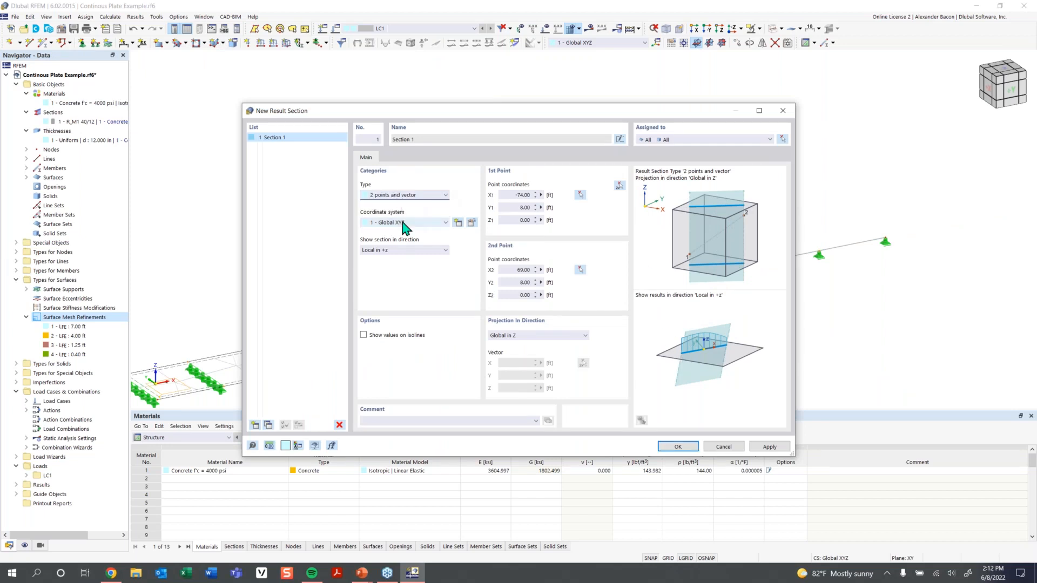
click(389, 258)
click(389, 259)
click(679, 448)
scroll(619, 361, down, 1)
middle_drag(637, 359, 710, 329)
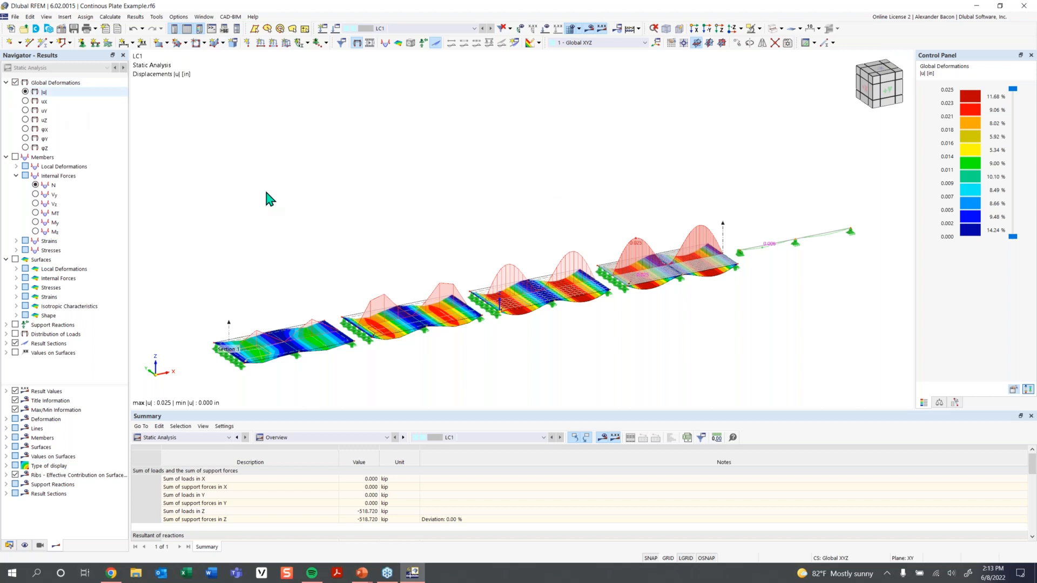
Shift the LC1 displacement results and turn the model to a front elevation.
middle_drag(521, 334, 535, 308)
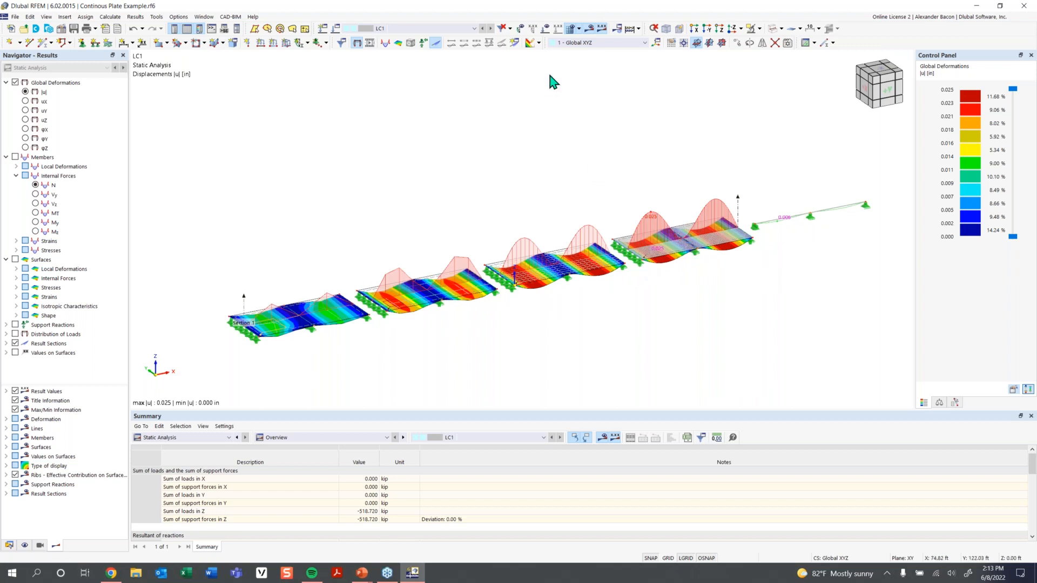
click(886, 92)
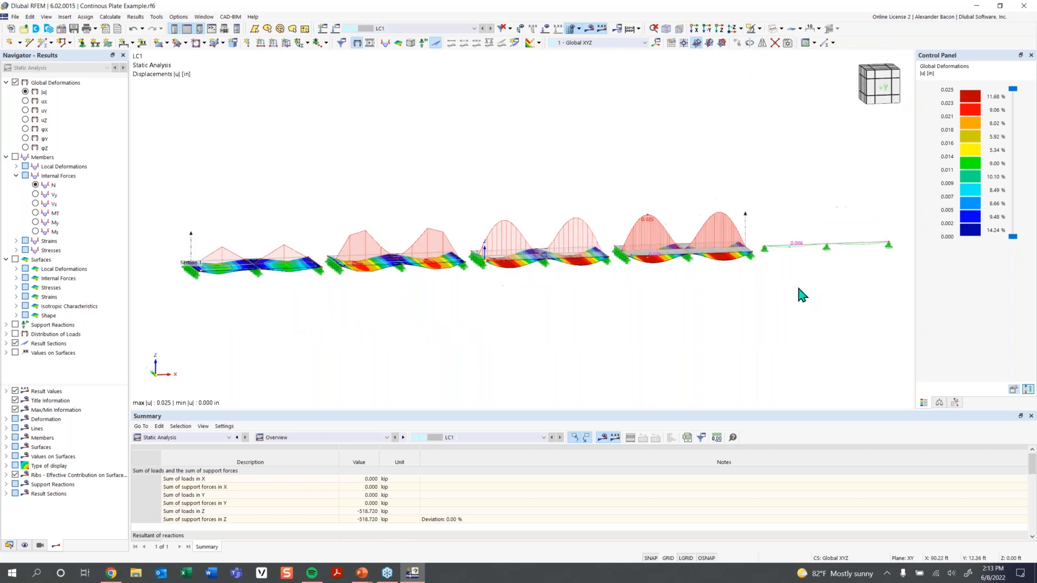
Zoom, re-centre and orbit the plate models from front elevation into an oblique perspective.
scroll(207, 244, up, 1)
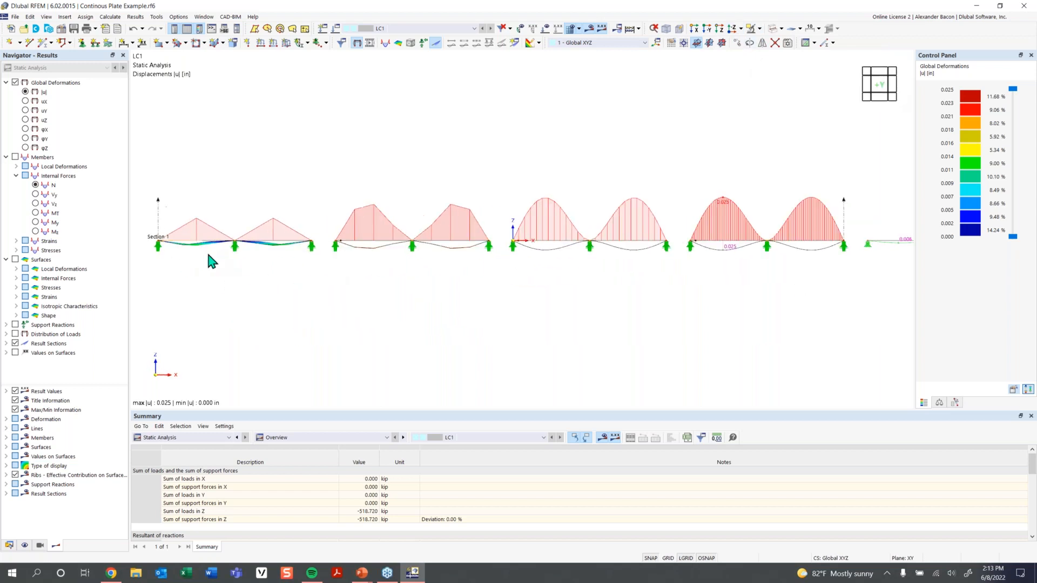
middle_drag(208, 253, 238, 259)
middle_drag(640, 292, 603, 288)
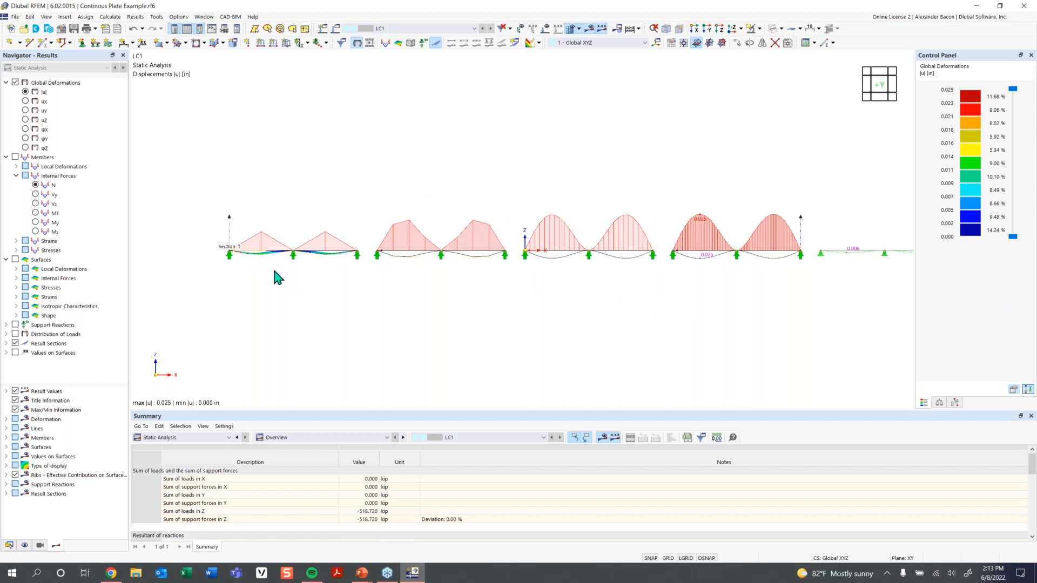
middle_drag(273, 265, 224, 254)
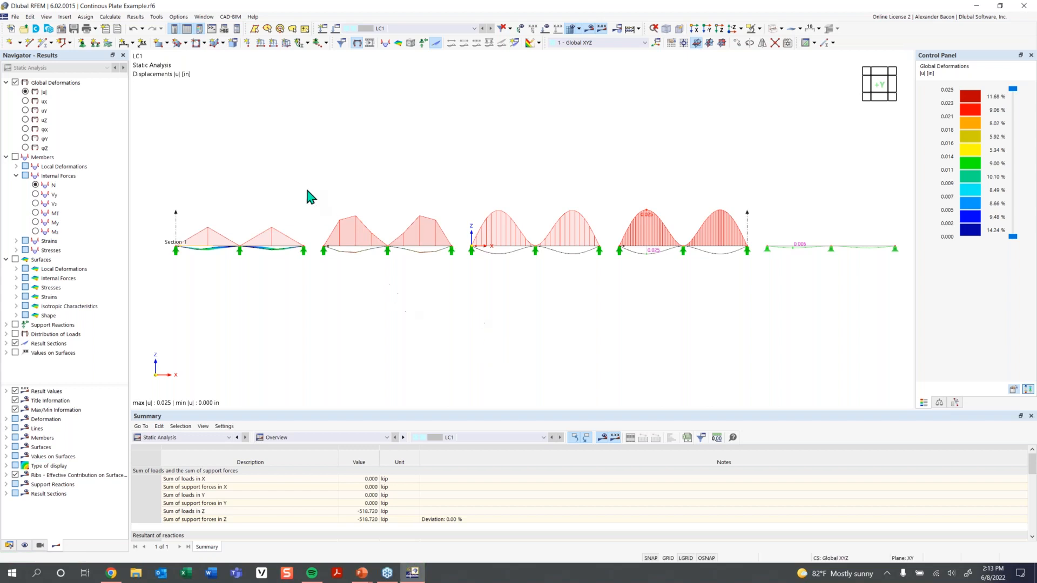
ctrl+middle_drag(302, 188, 368, 209)
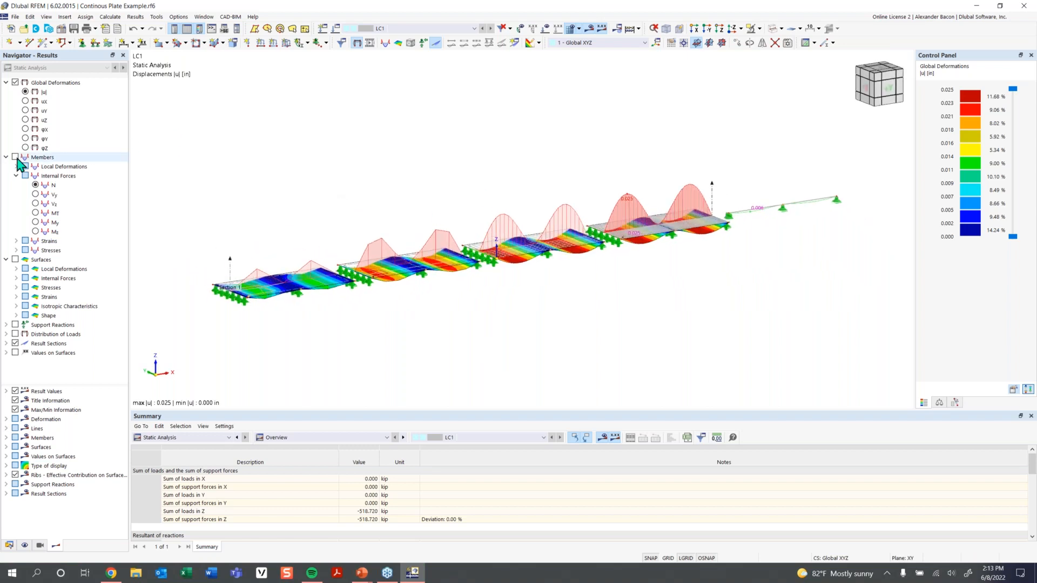
Hide the global deformation colours, briefly showing and hiding member axial force results.
click(16, 82)
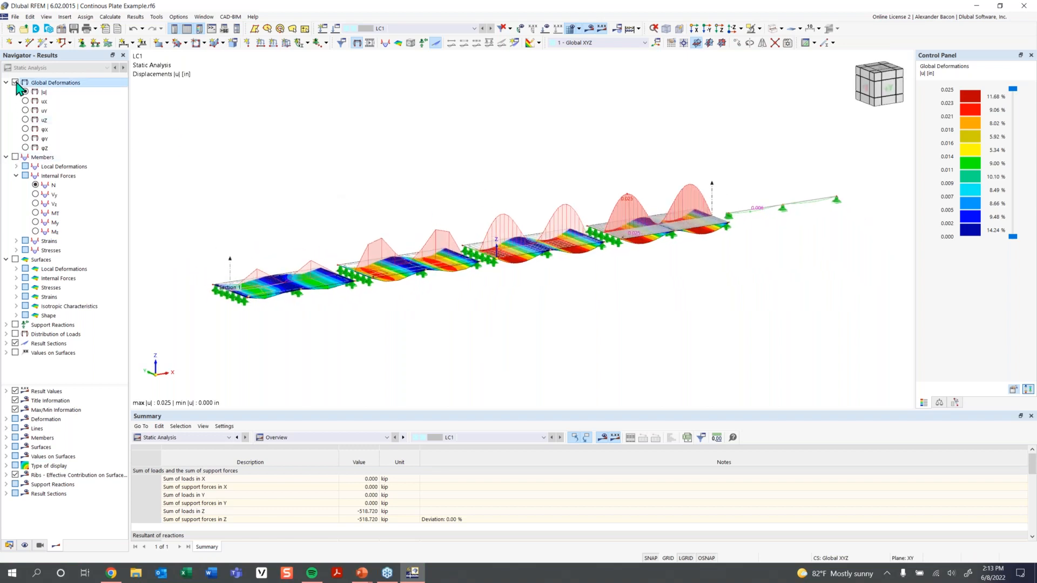
click(16, 157)
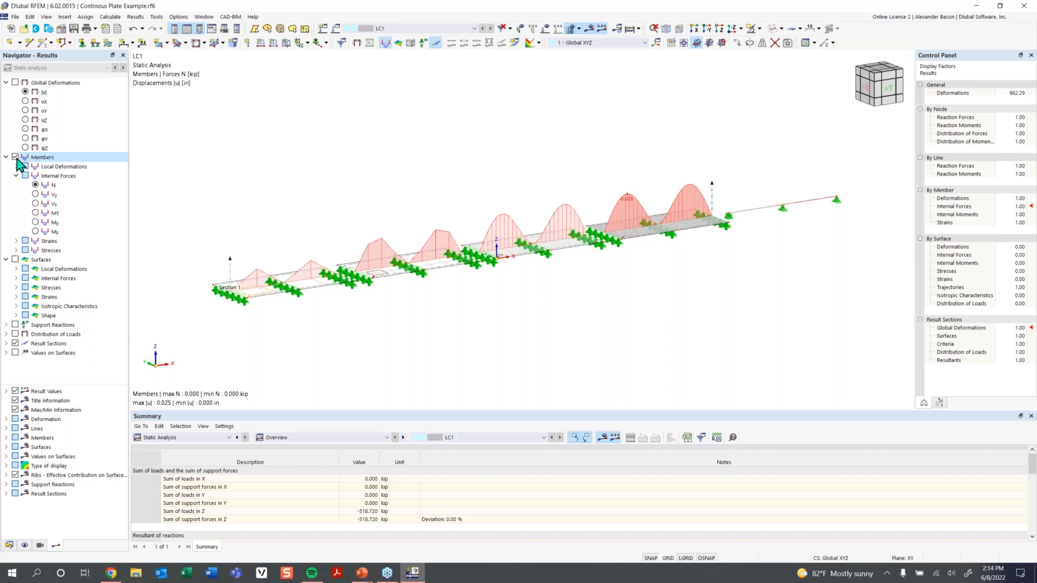
click(15, 157)
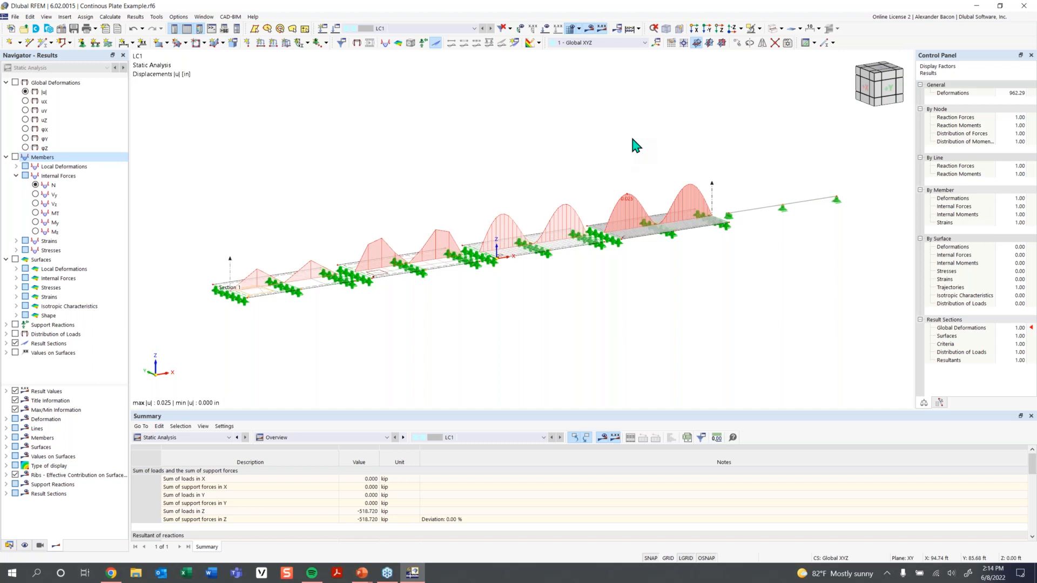
Re-centre the models and isolate the beam with its related objects.
middle_drag(737, 174, 630, 197)
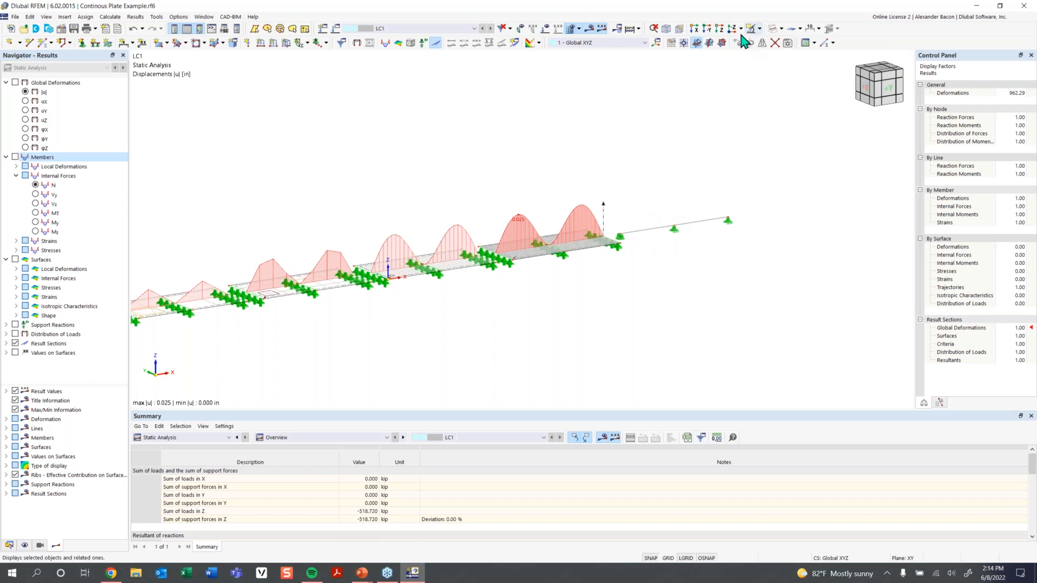
scroll(528, 261, up, 3)
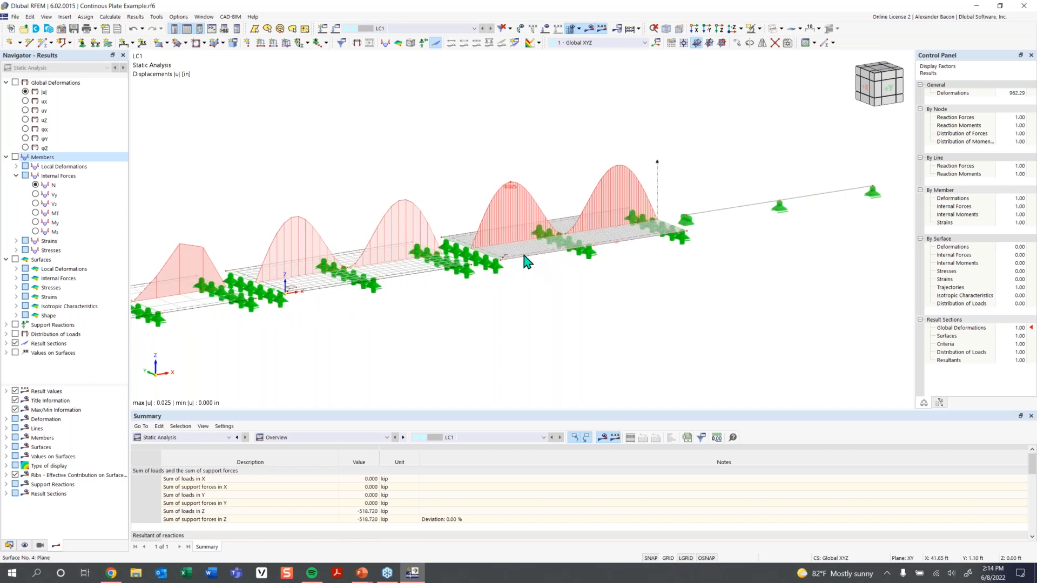
scroll(651, 138, down, 1)
middle_drag(651, 138, 597, 157)
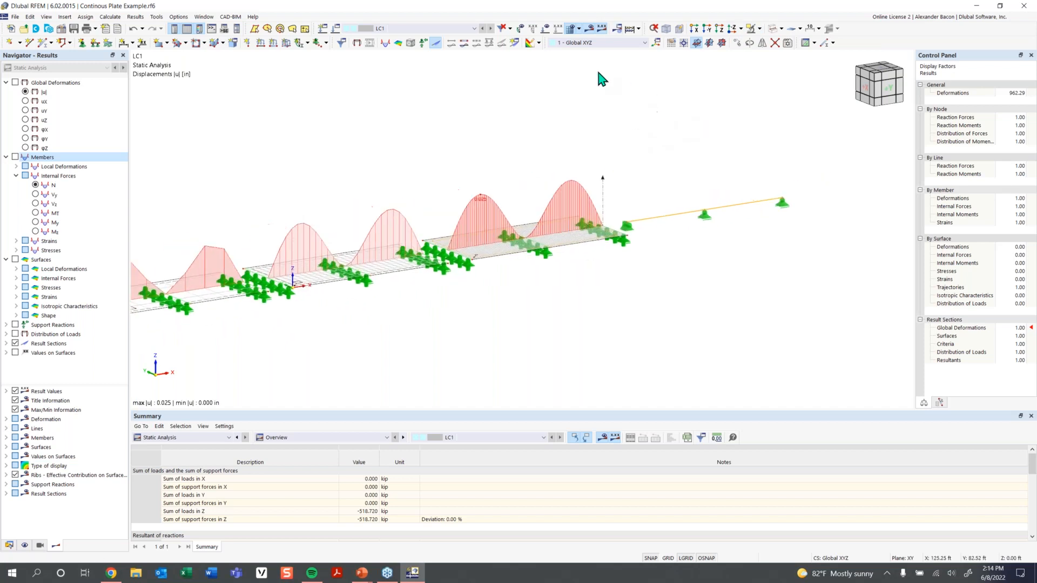
click(752, 32)
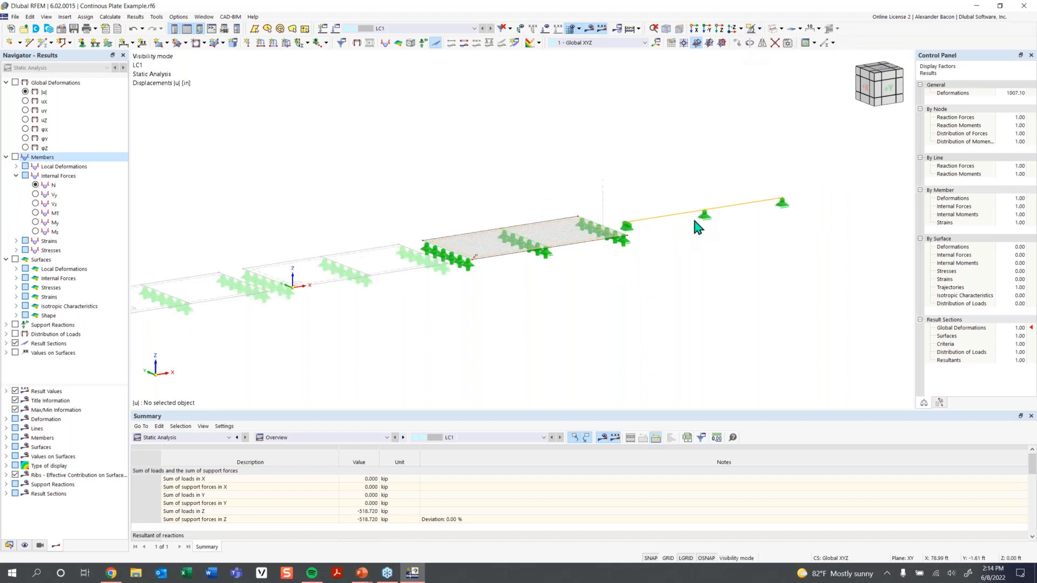
Rotate around the isolated beam, show its axial forces N, and float the display-factors panel.
middle_drag(716, 279, 628, 306)
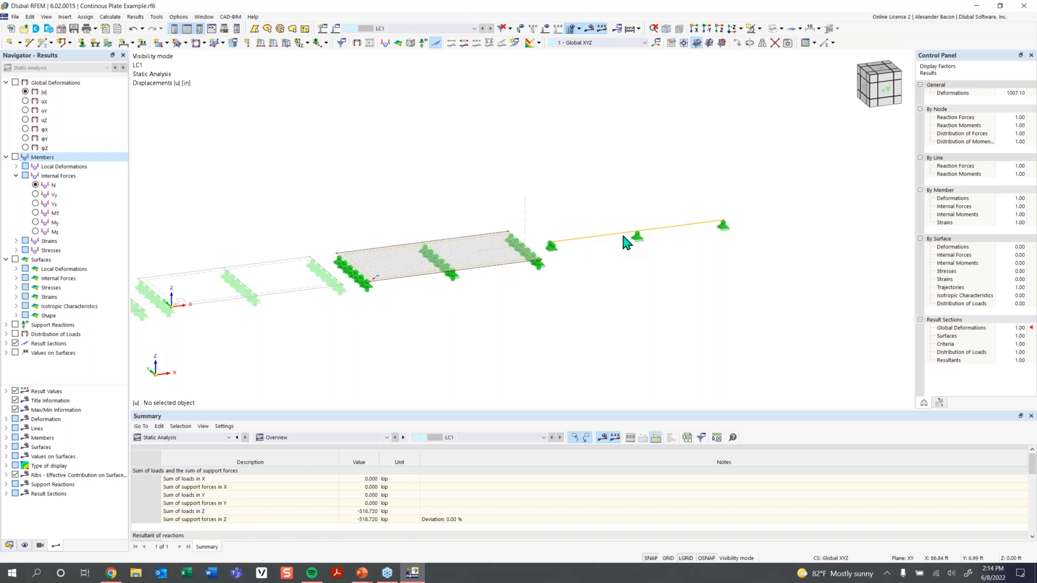
click(15, 157)
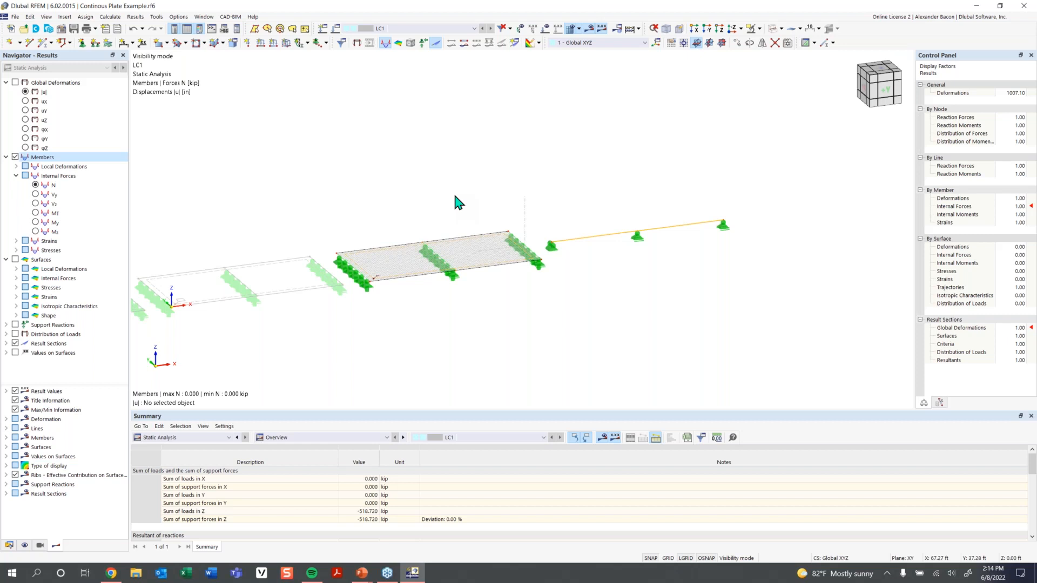
scroll(610, 240, up, 3)
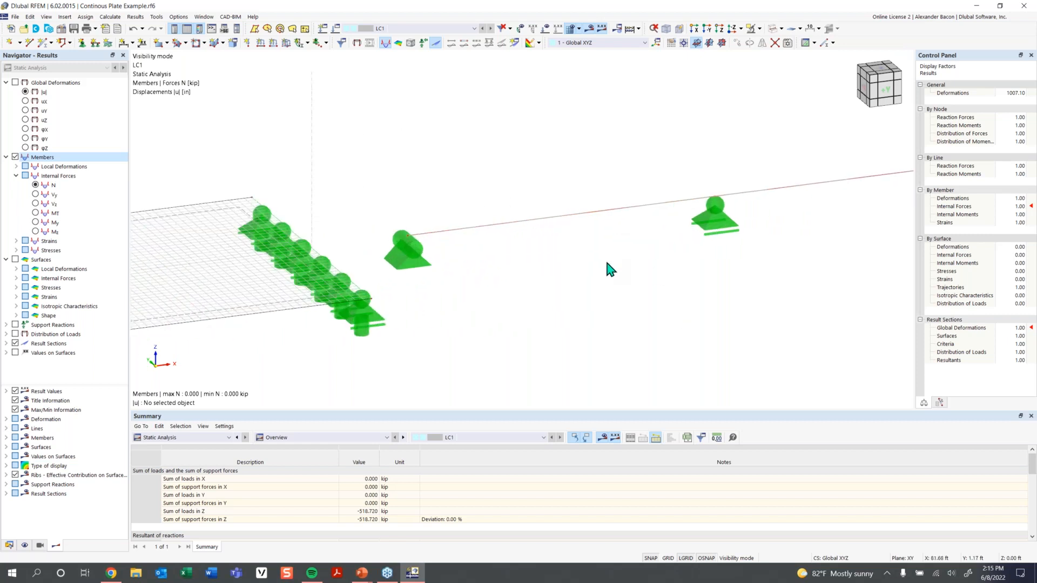
scroll(606, 270, down, 2)
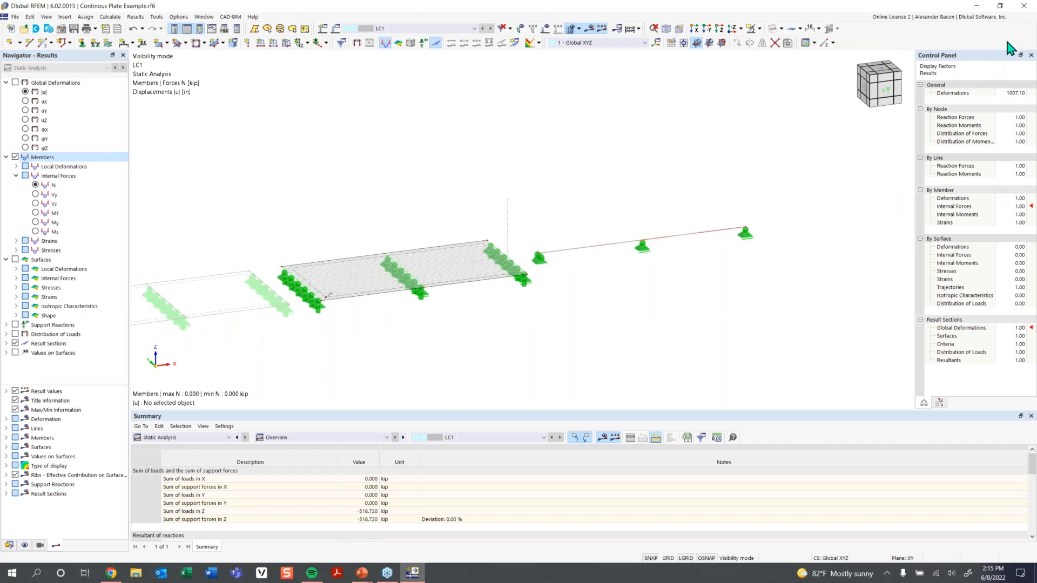
drag(966, 56, 812, 60)
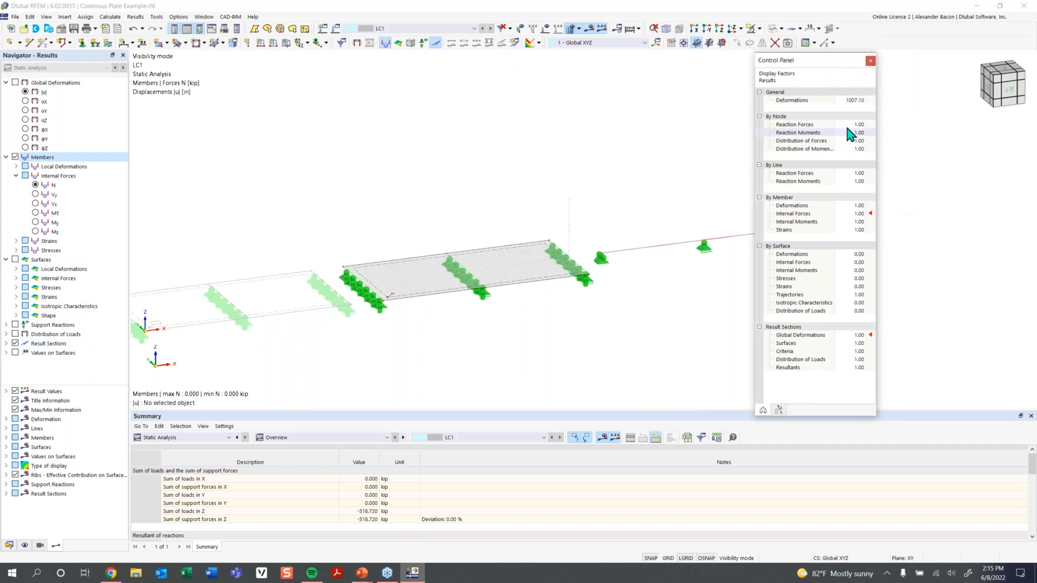
Set the member internal-force factor to 1.25 and plot the beam's My moment (3.77 / -6.70 kipft).
click(854, 214)
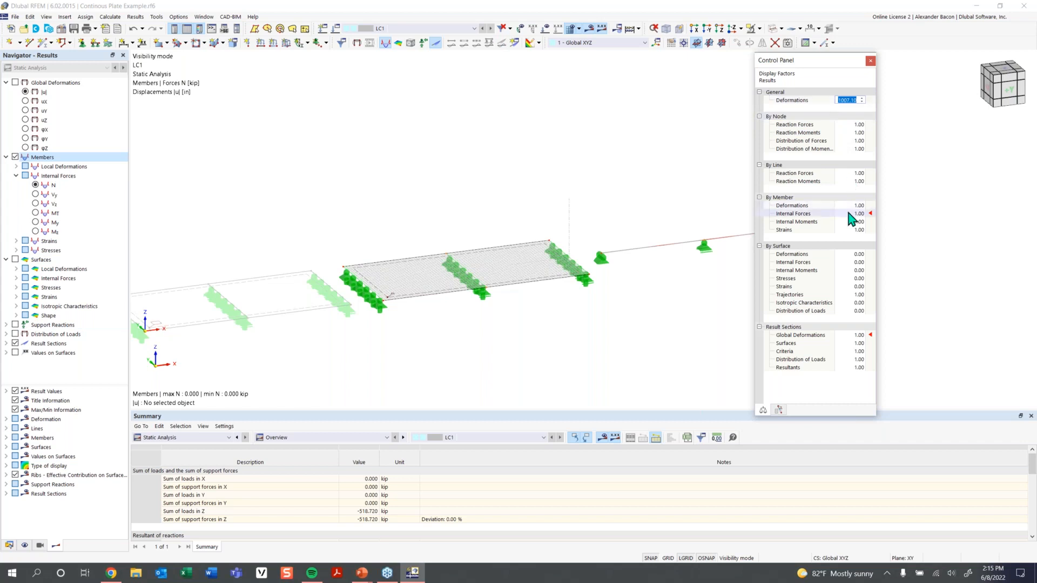
click(861, 212)
click(869, 60)
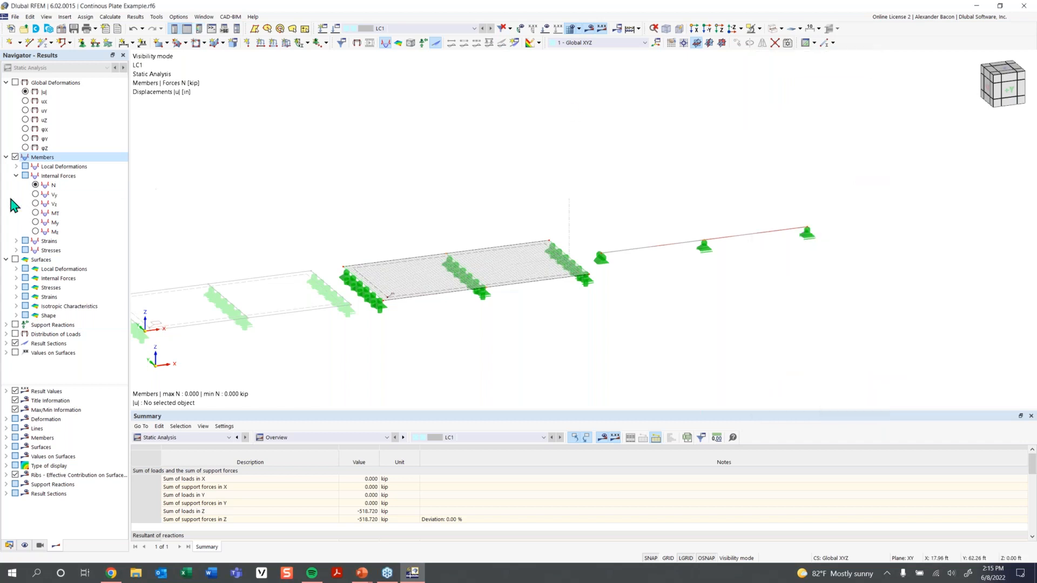
click(37, 222)
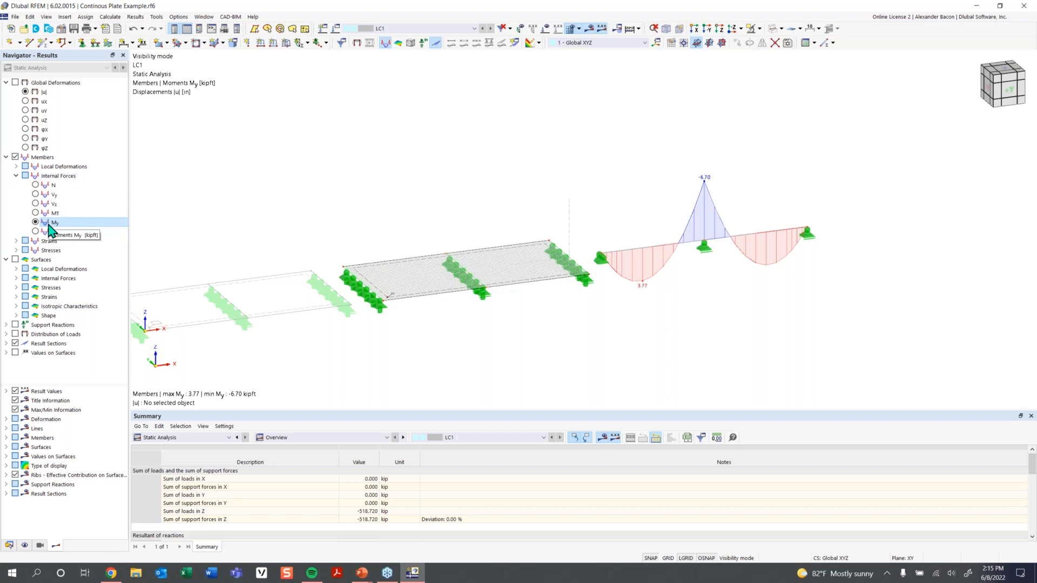
Show the beam's local axis system and switch on surface results (ux displacements) for the plate.
right_click(666, 253)
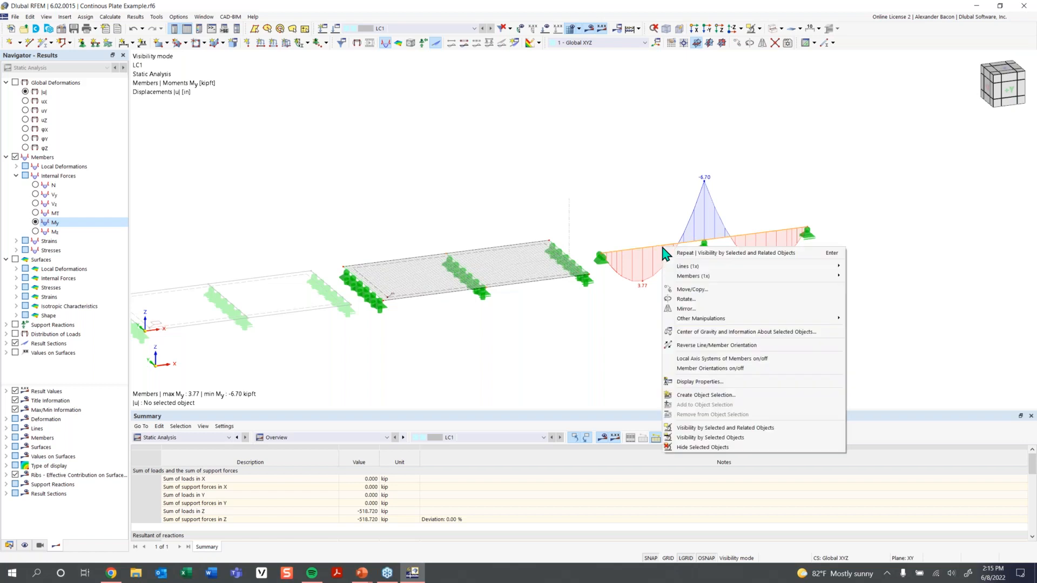
click(725, 359)
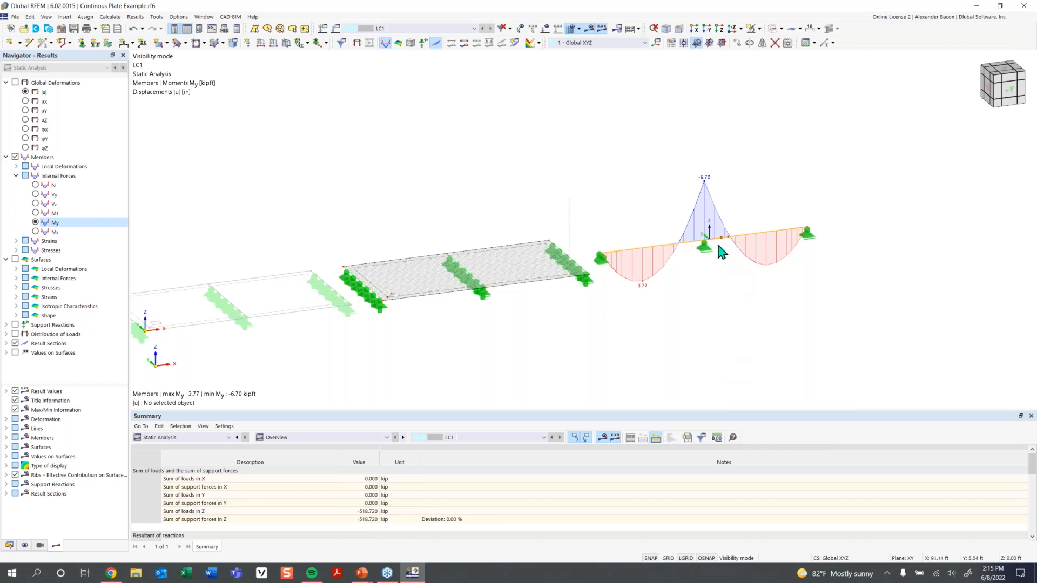
scroll(718, 246, up, 2)
scroll(718, 246, up, 1)
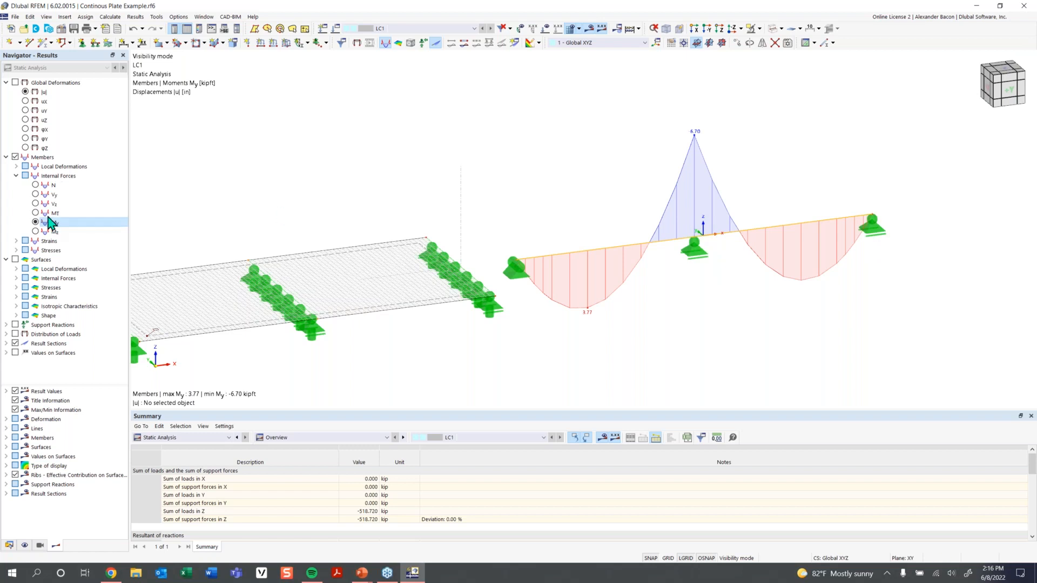
scroll(426, 305, down, 2)
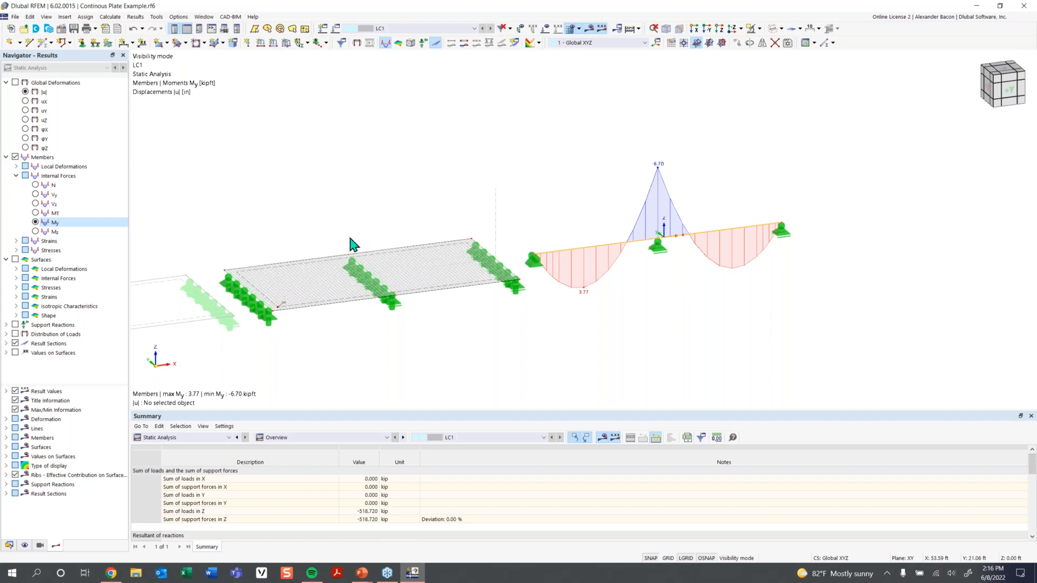
click(15, 260)
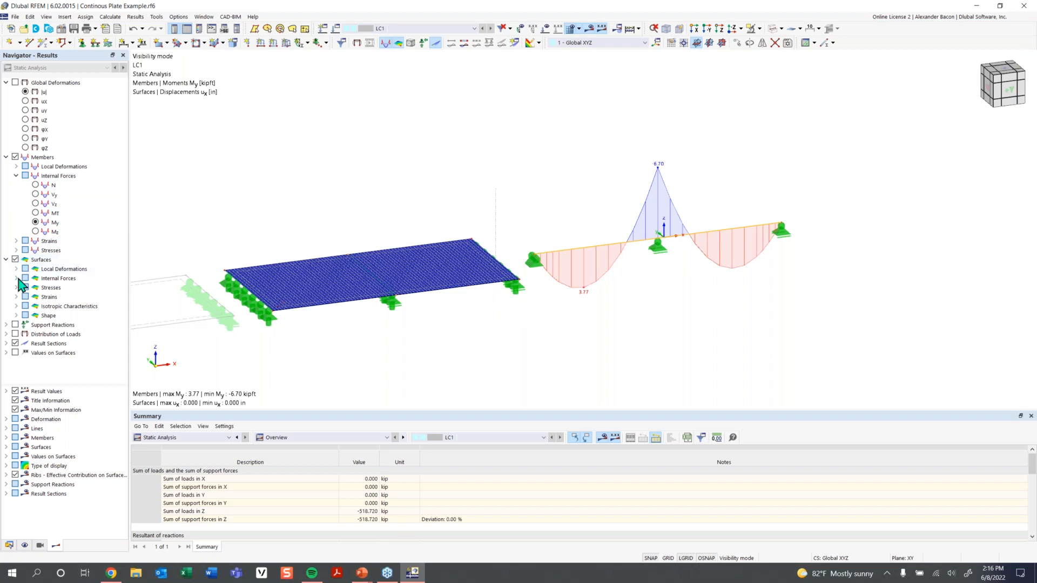
Display plate mx moment contours (7.9837 to -4.5071 kipft/ft) with its local axes, and enable result sections.
click(16, 278)
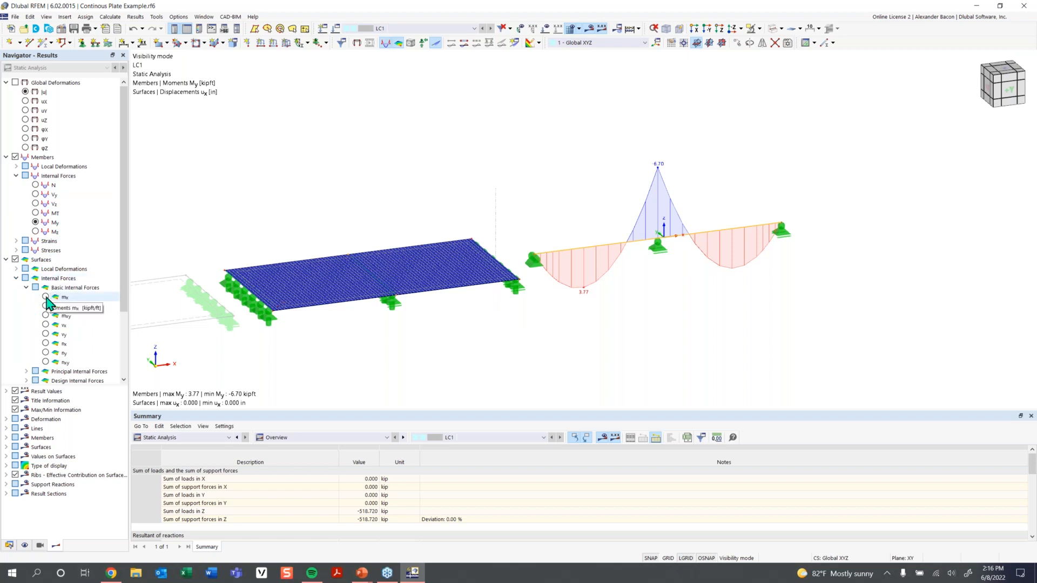
click(46, 298)
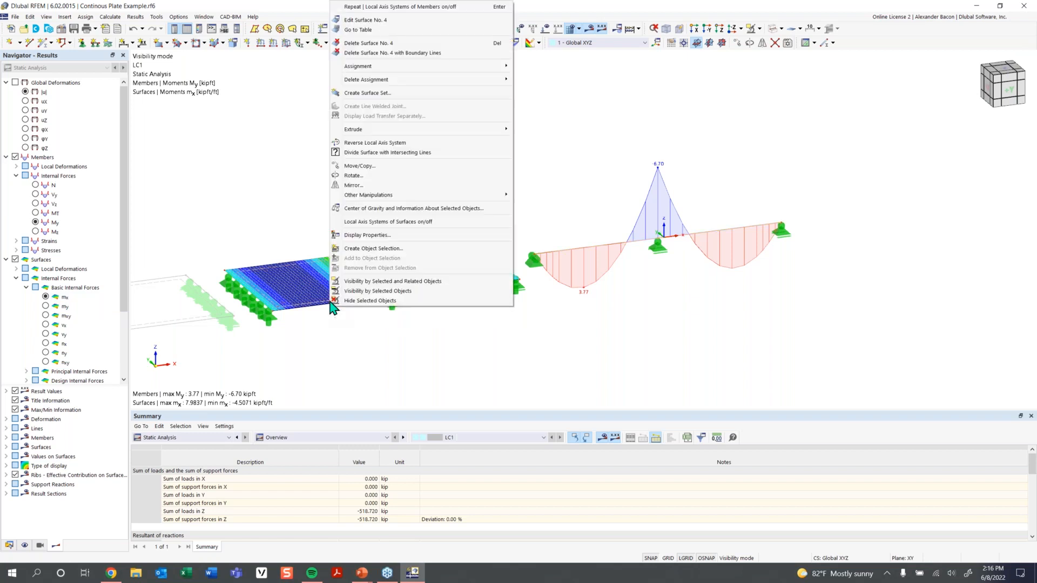
click(381, 230)
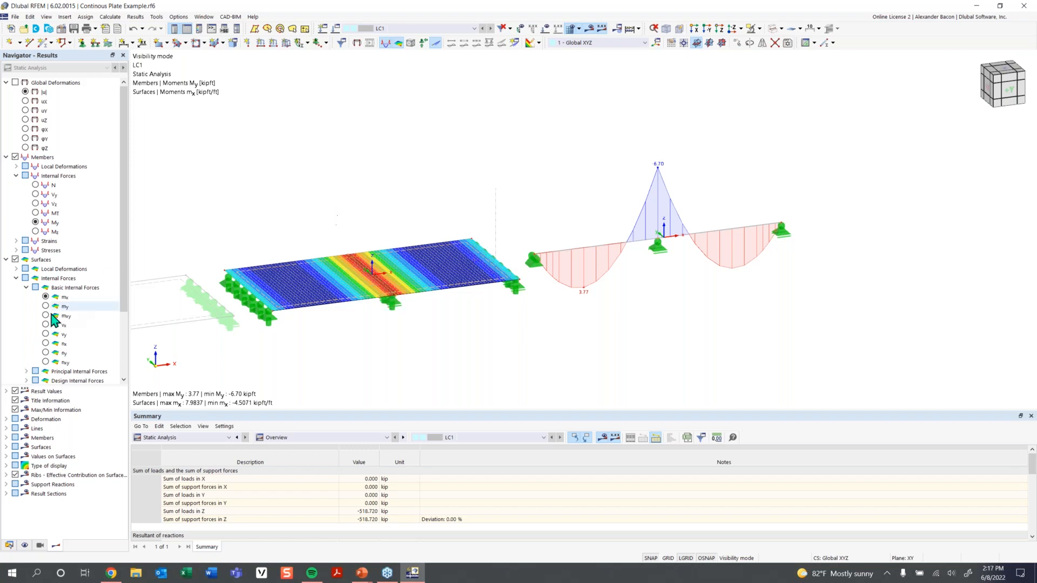
click(6, 259)
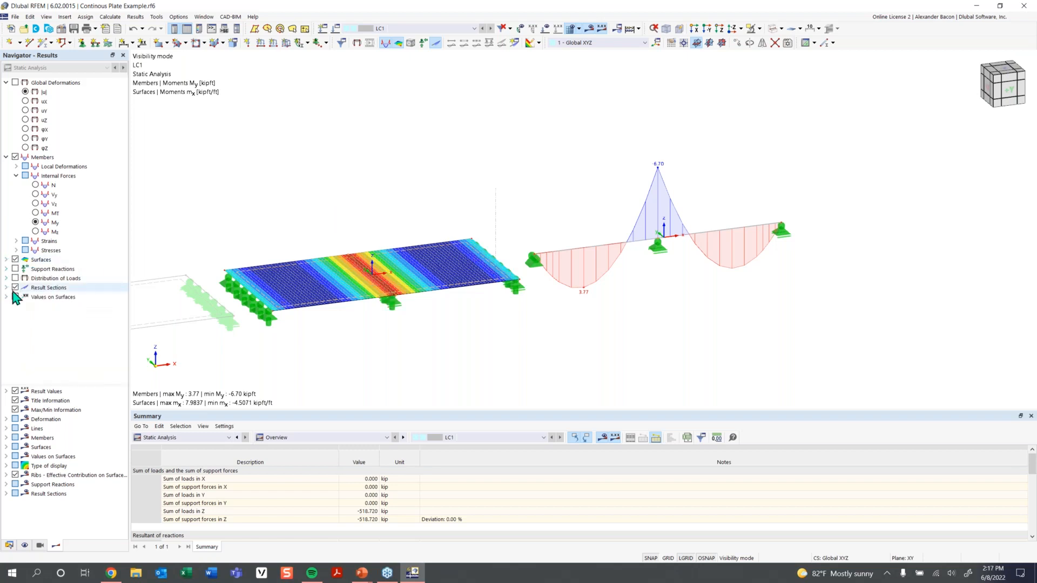
click(15, 288)
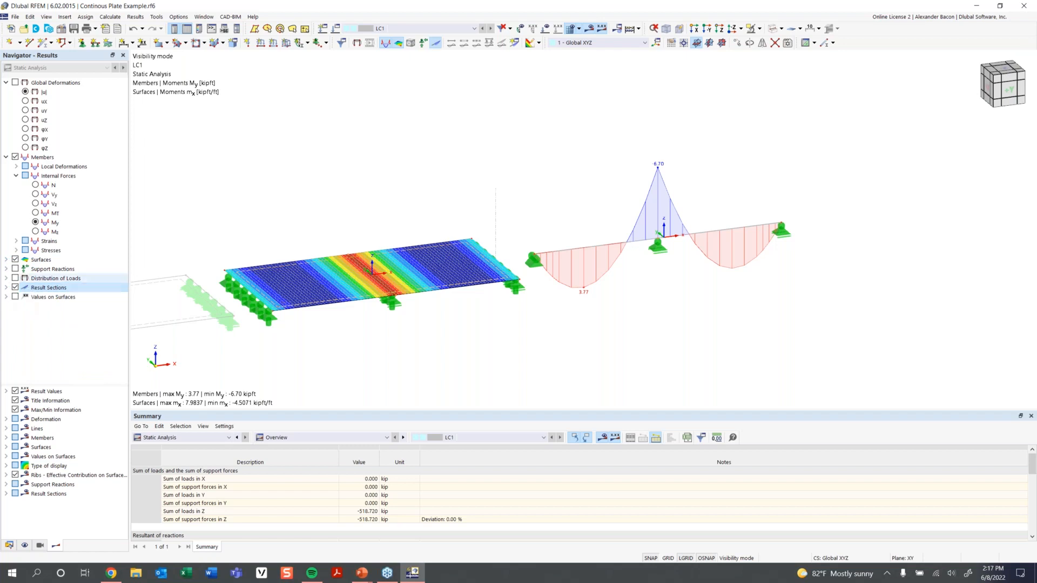
Unhide the hidden models, then isolate the middle and right models in the view.
right_click(533, 144)
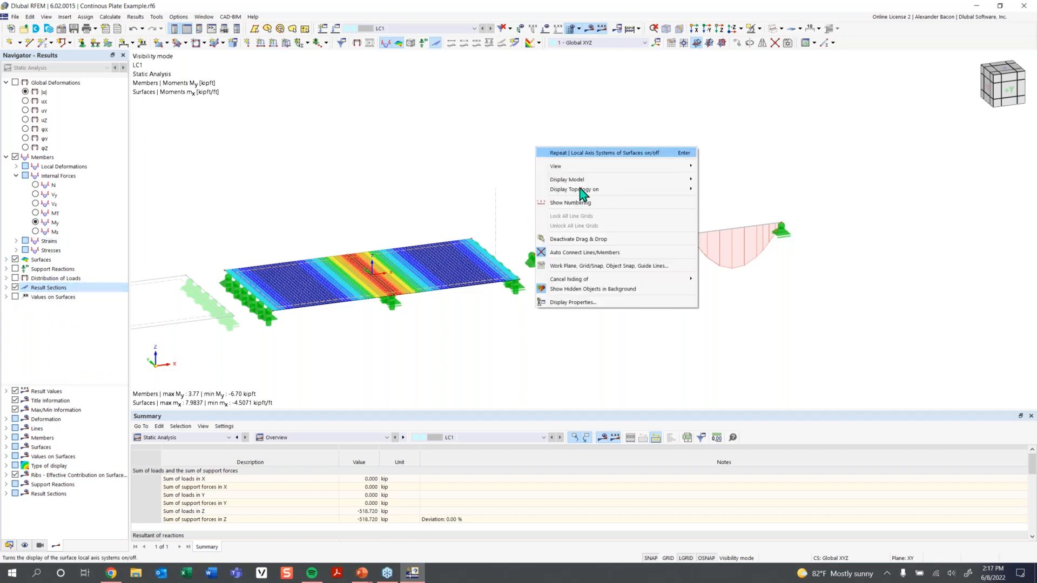
click(594, 279)
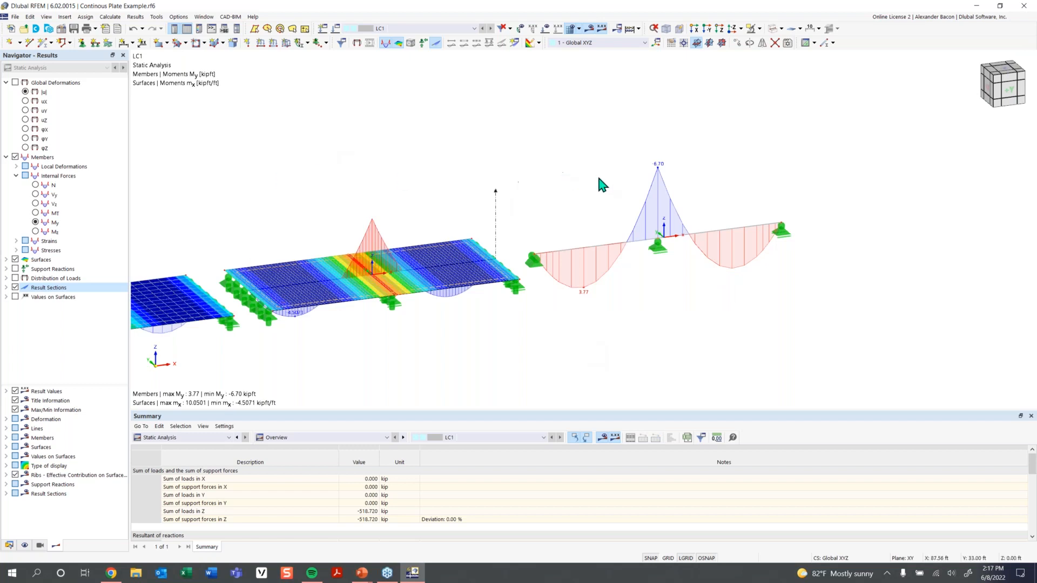
scroll(836, 162, down, 1)
drag(857, 156, 340, 340)
middle_drag(662, 327, 679, 279)
click(911, 173)
drag(912, 183, 369, 349)
click(696, 42)
Orbit to an isometric view, show all hidden objects again, and turn toward the front elevation.
ctrl+middle_drag(545, 303, 512, 305)
click(635, 310)
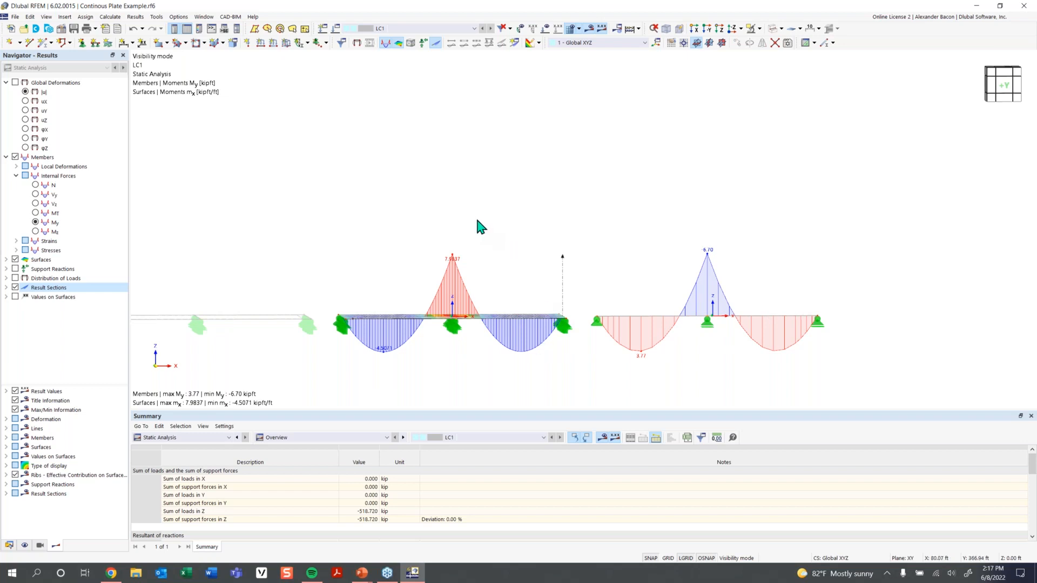
ctrl+middle_drag(476, 220, 527, 236)
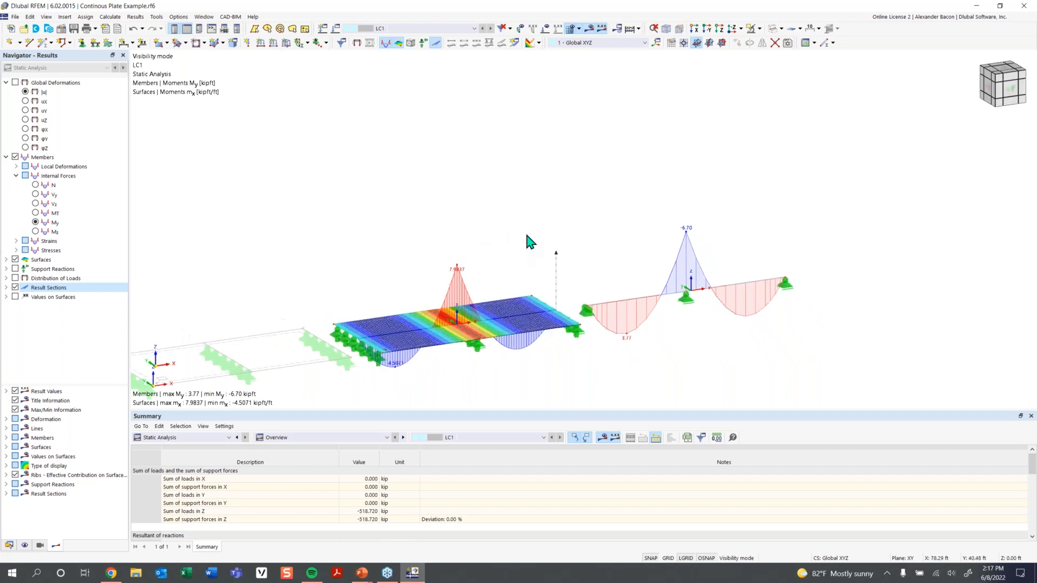
right_click(588, 117)
click(743, 233)
ctrl+middle_drag(544, 243, 511, 237)
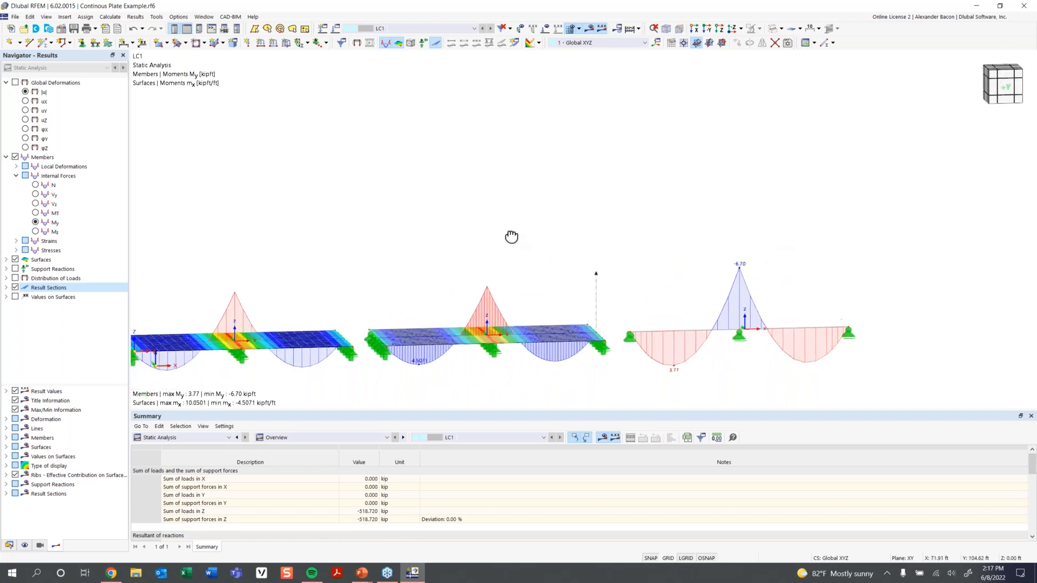
Label local extremes on the result-section diagrams and switch the beam diagram to shear Vz.
click(7, 493)
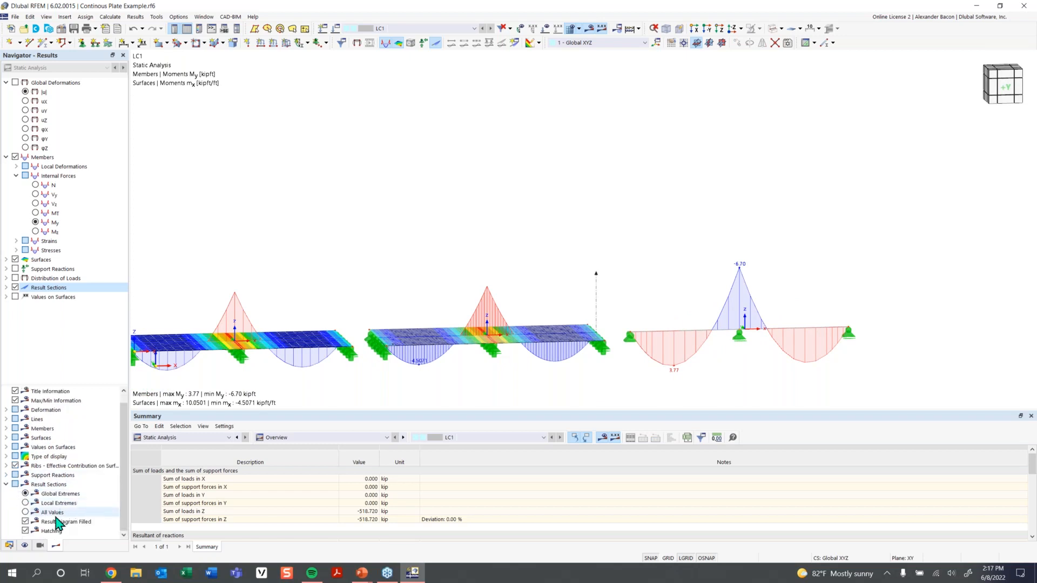
click(25, 503)
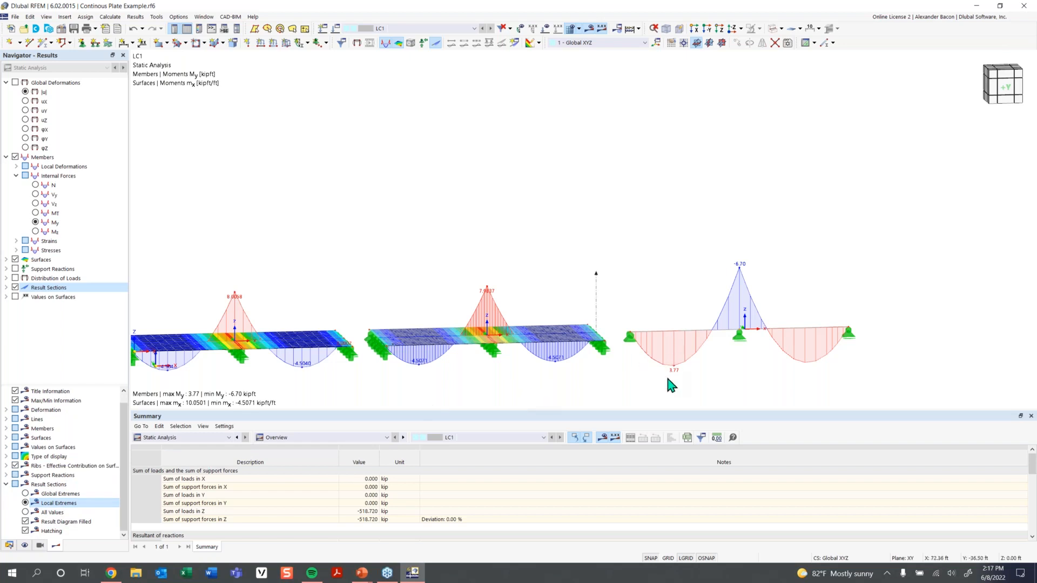
ctrl+middle_drag(668, 384, 653, 329)
scroll(616, 365, down, 3)
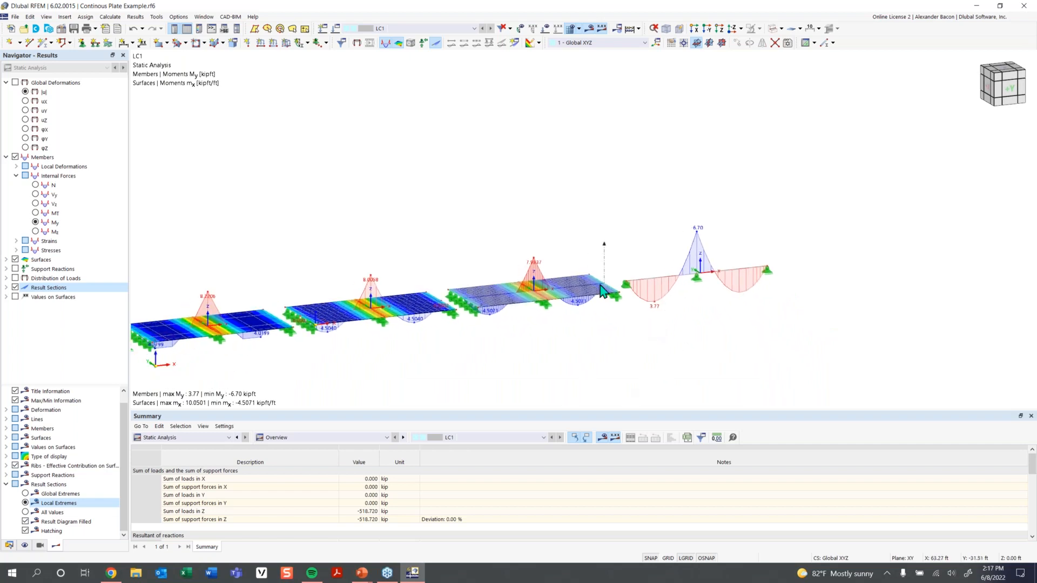
scroll(297, 324, down, 1)
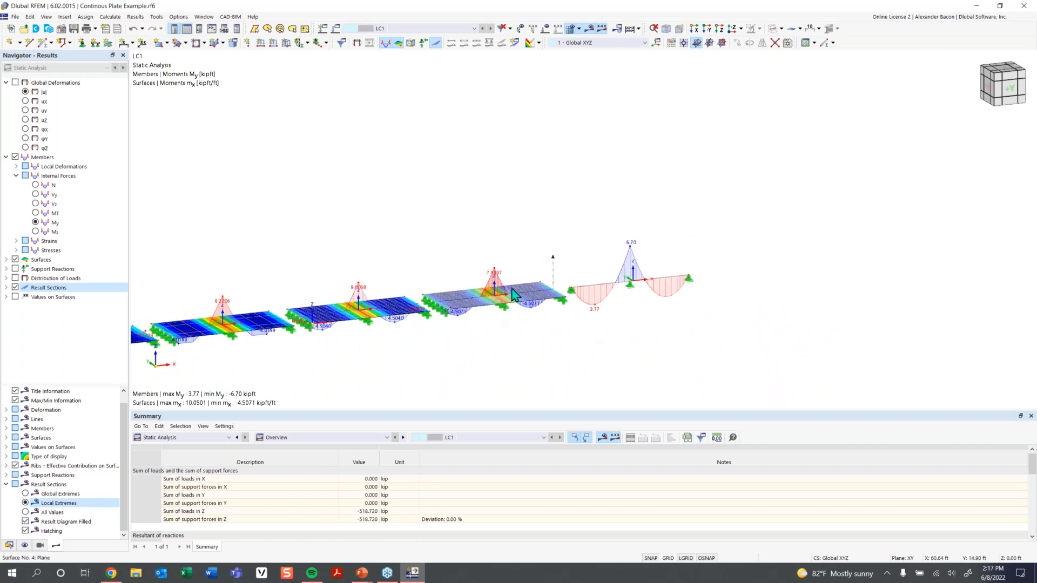
scroll(494, 311, up, 2)
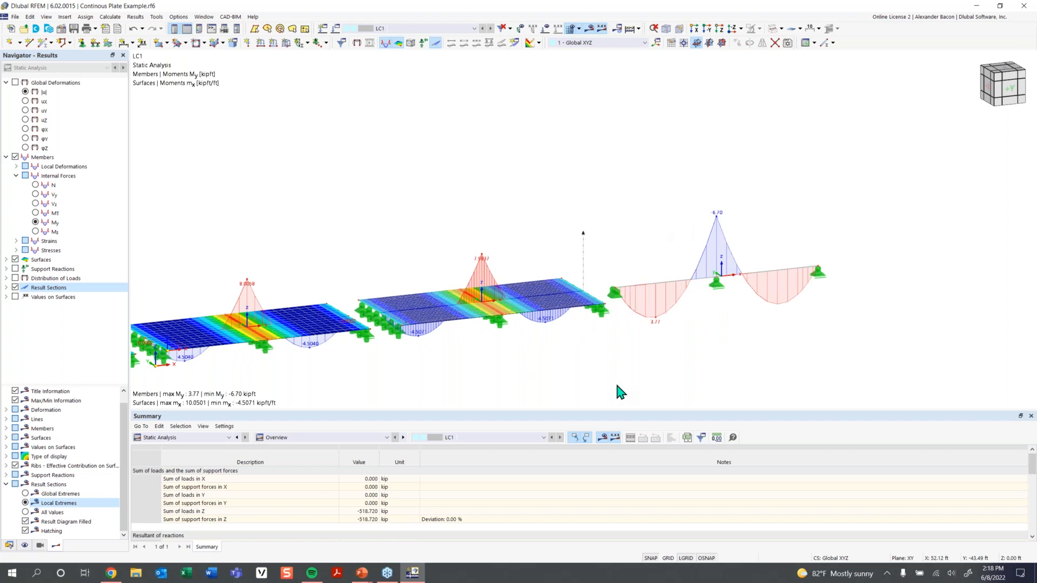
click(39, 204)
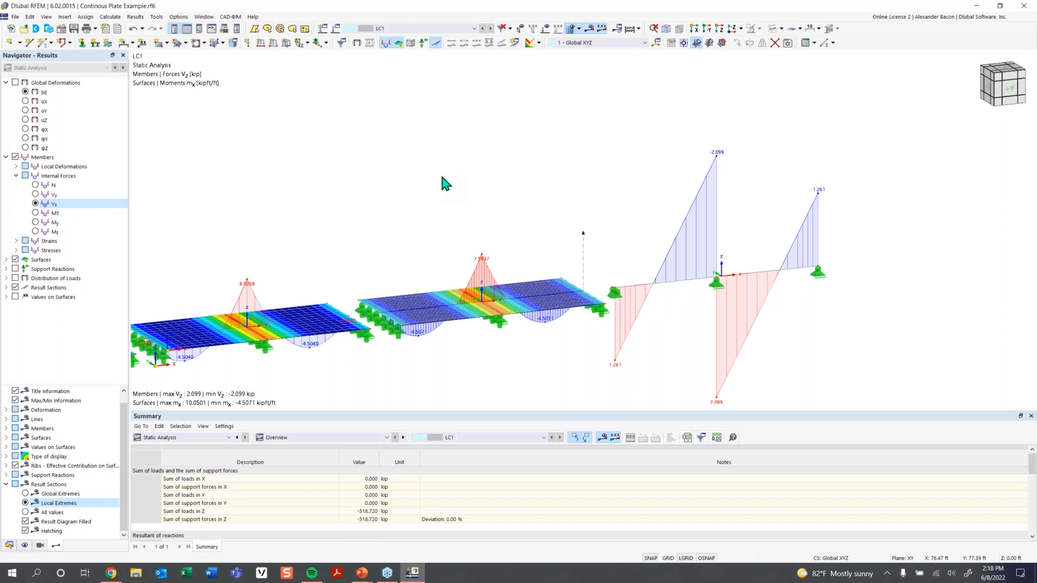
Show slab shear vx contours (±4.4386 kip/ft) and display the LC1 loads.
double_click(39, 259)
scroll(83, 308, down, 1)
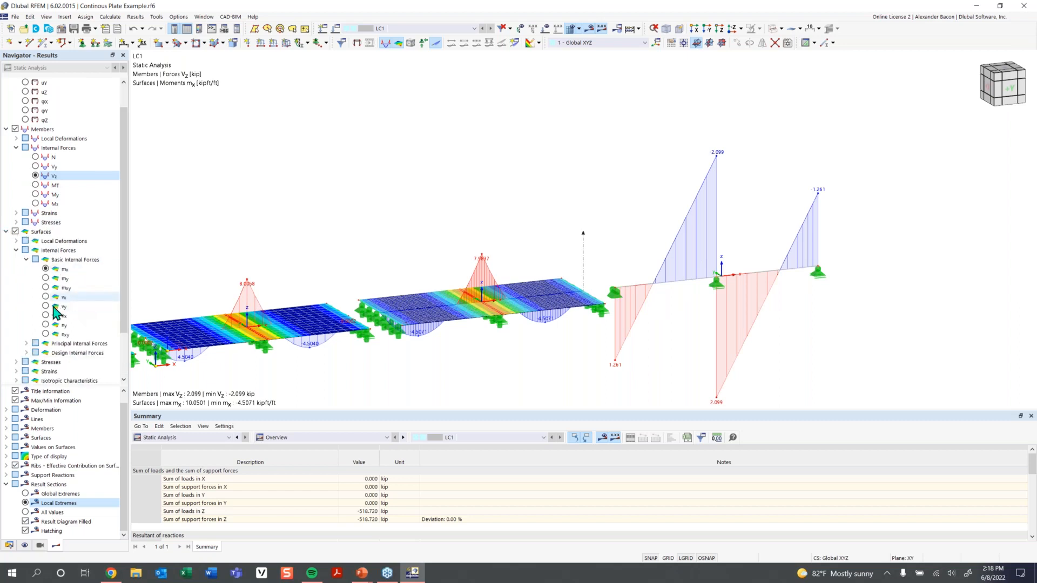
click(46, 296)
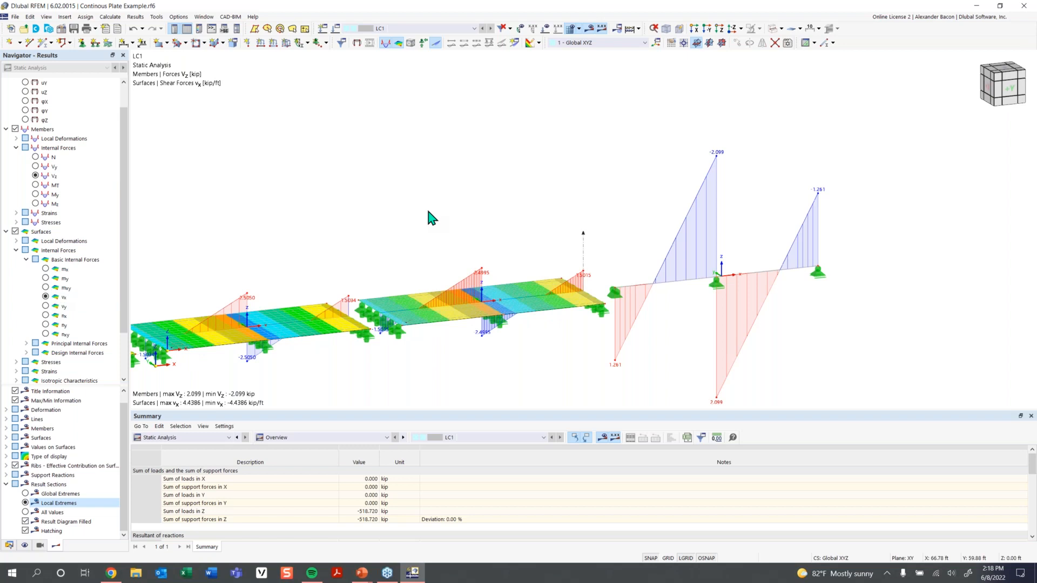
click(544, 30)
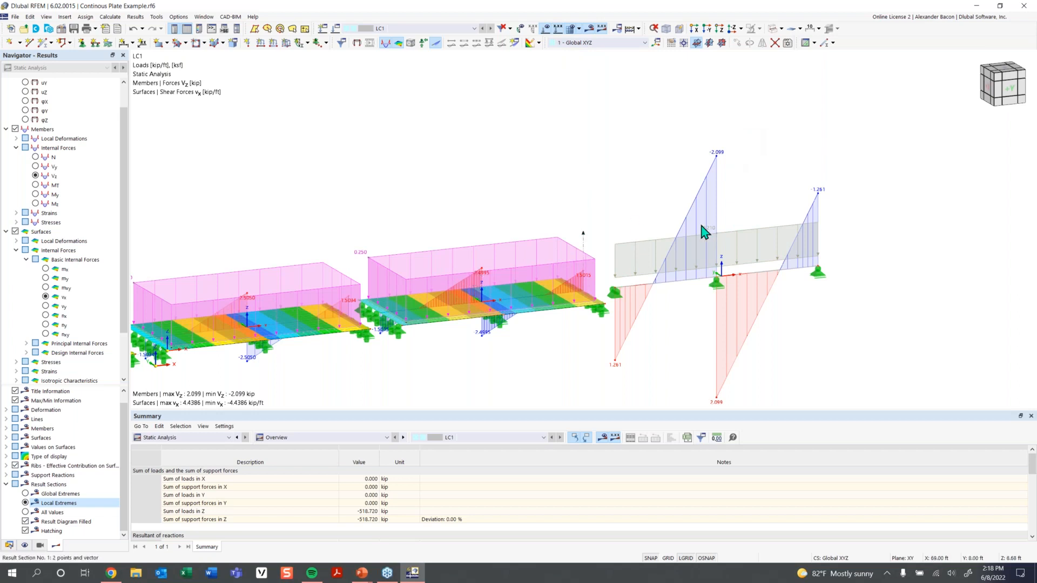
Change the beam's member load magnitude from -0.210 and recalculate, giving beam shear ±2.499 kip.
double_click(731, 230)
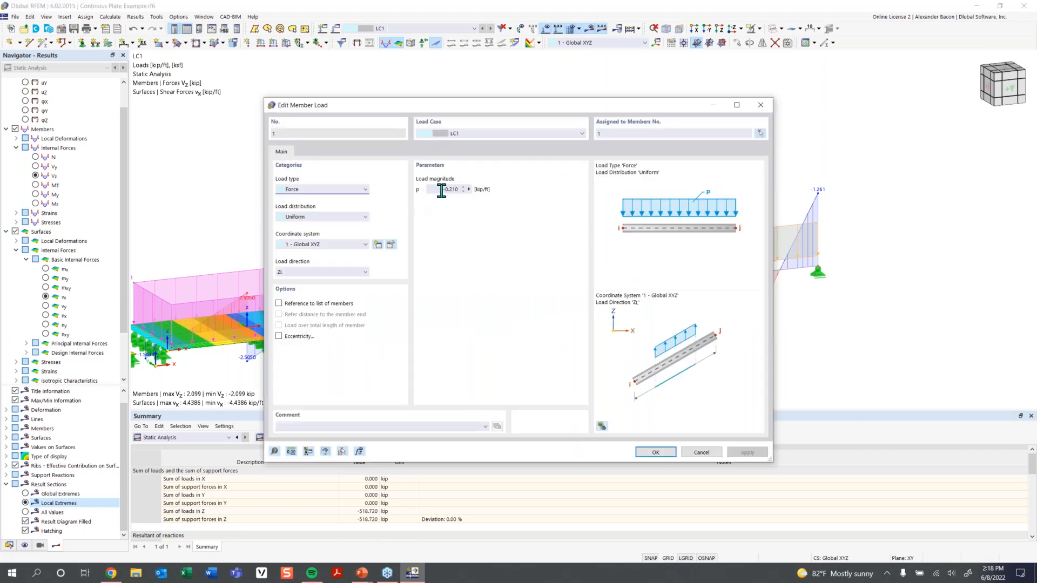
drag(452, 107, 516, 312)
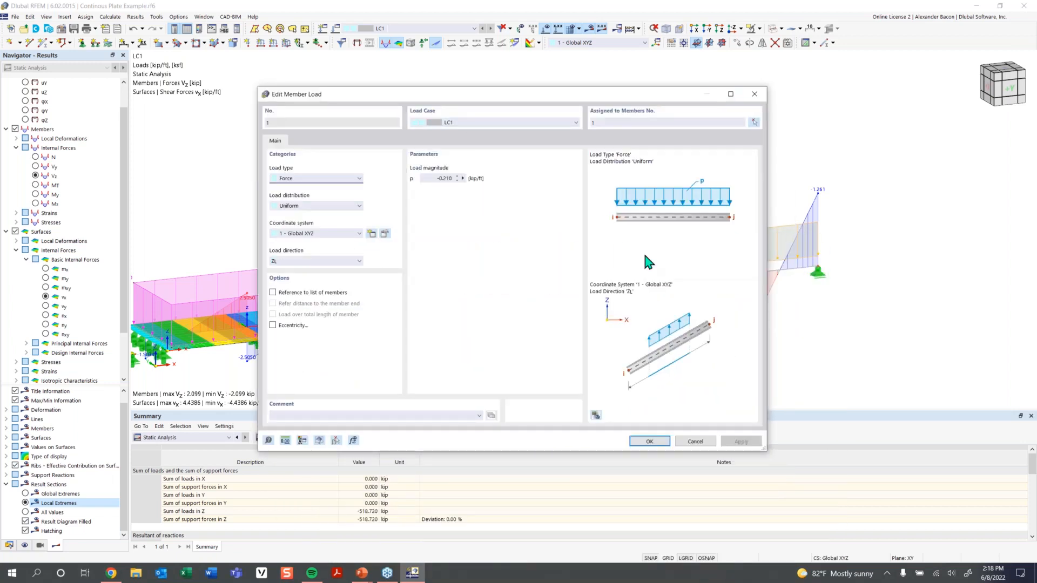
double_click(438, 179)
click(649, 441)
click(560, 333)
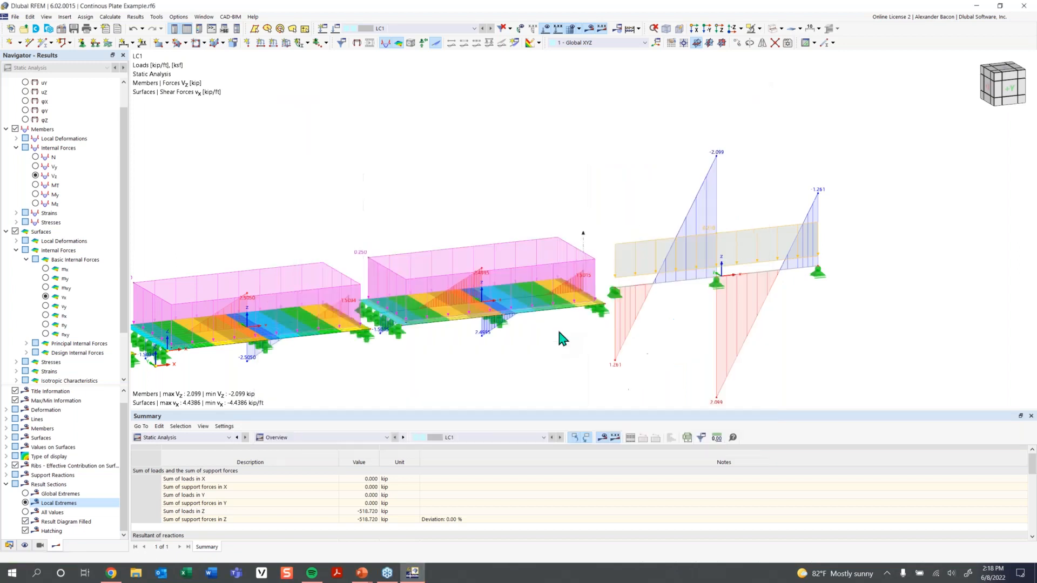
click(571, 330)
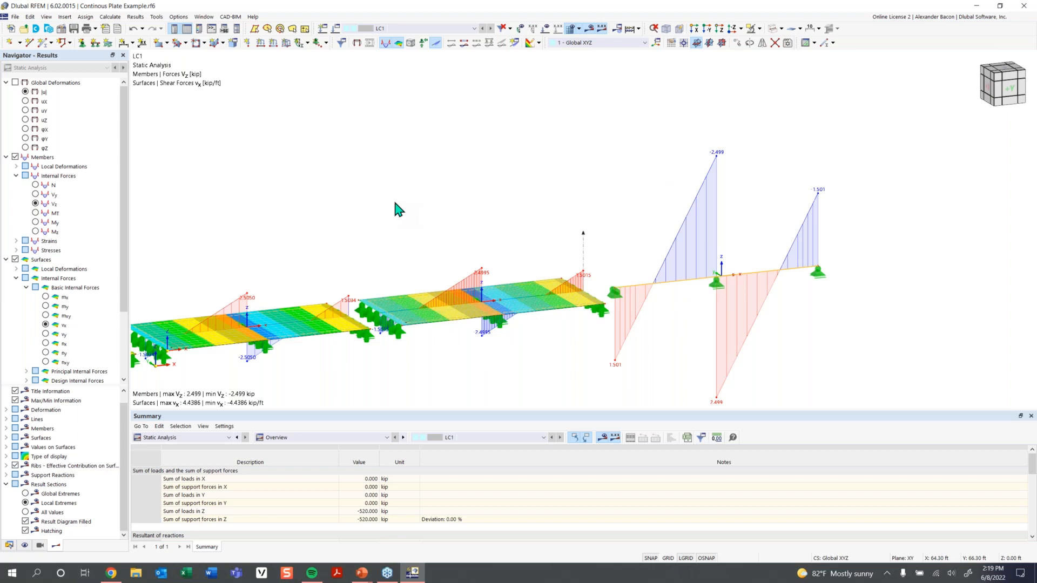
scroll(469, 241, down, 2)
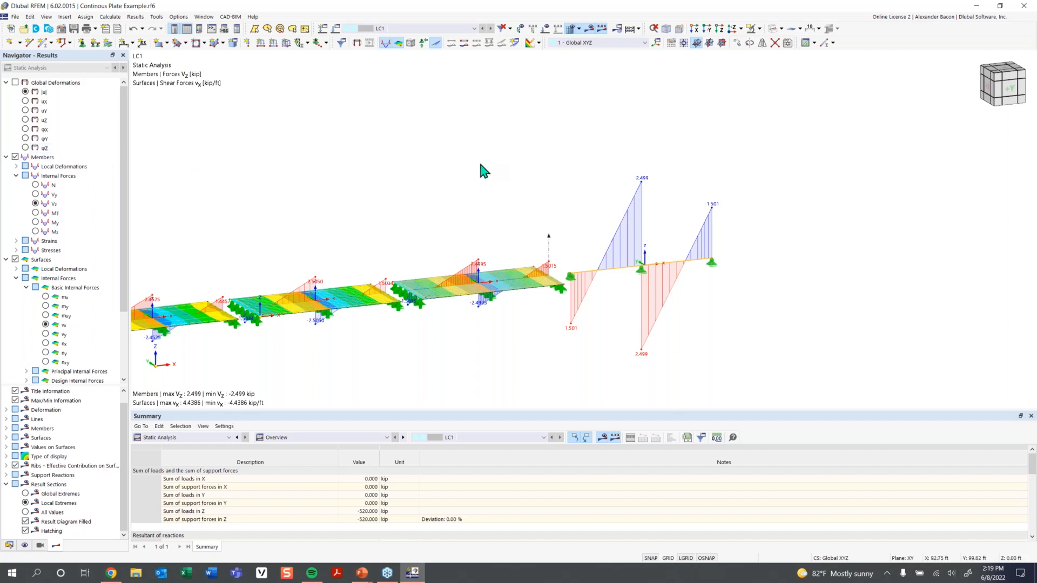
middle_drag(436, 171, 416, 199)
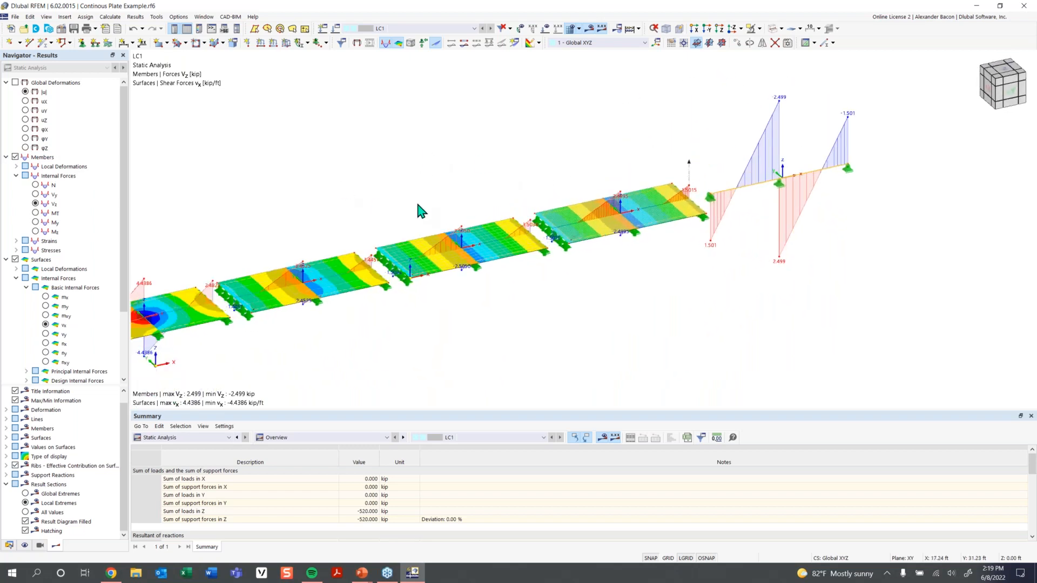
scroll(323, 316, down, 1)
middle_drag(386, 314, 478, 297)
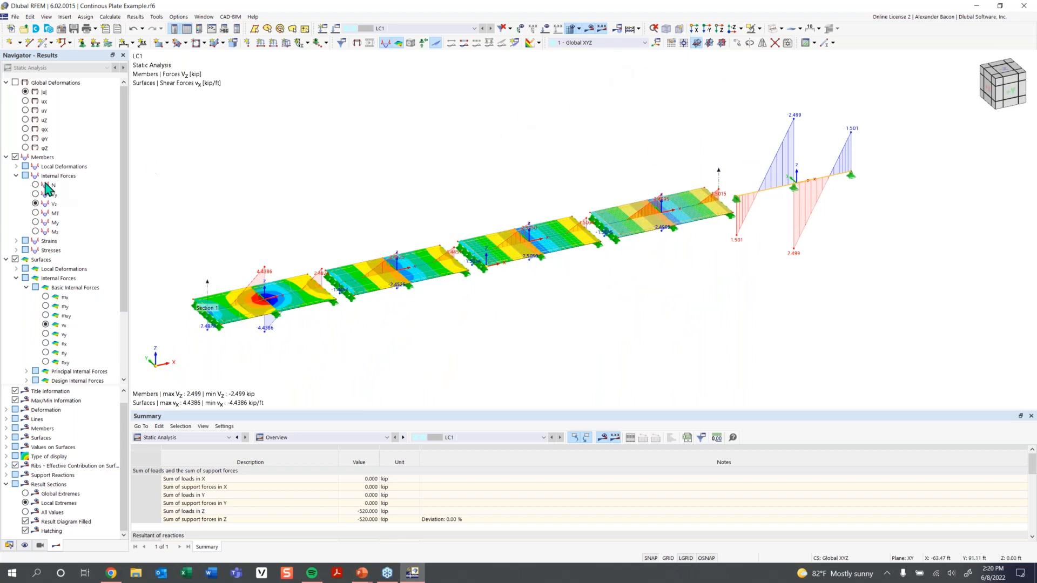
scroll(62, 295, down, 1)
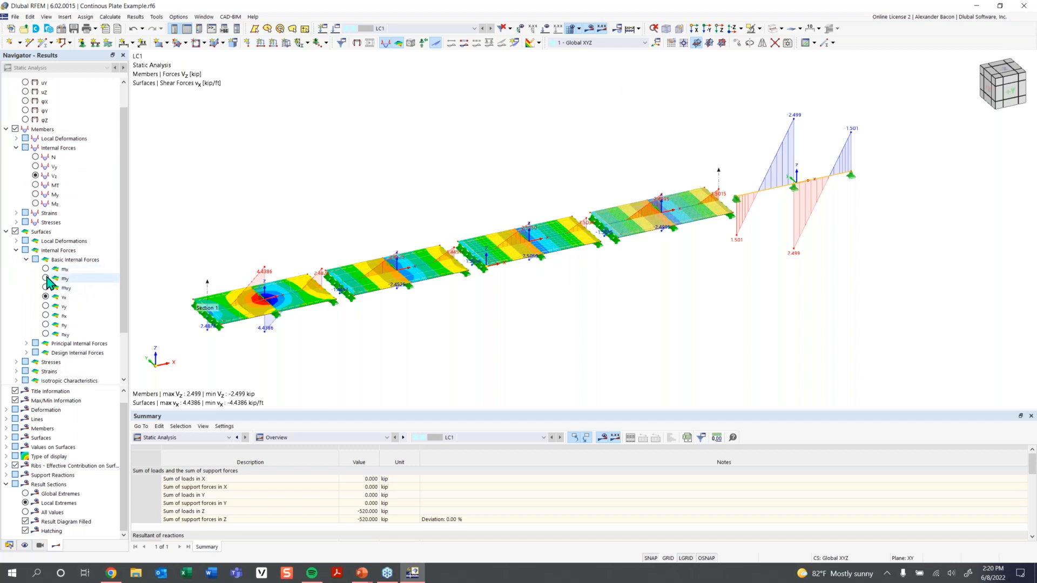
scroll(68, 335, down, 2)
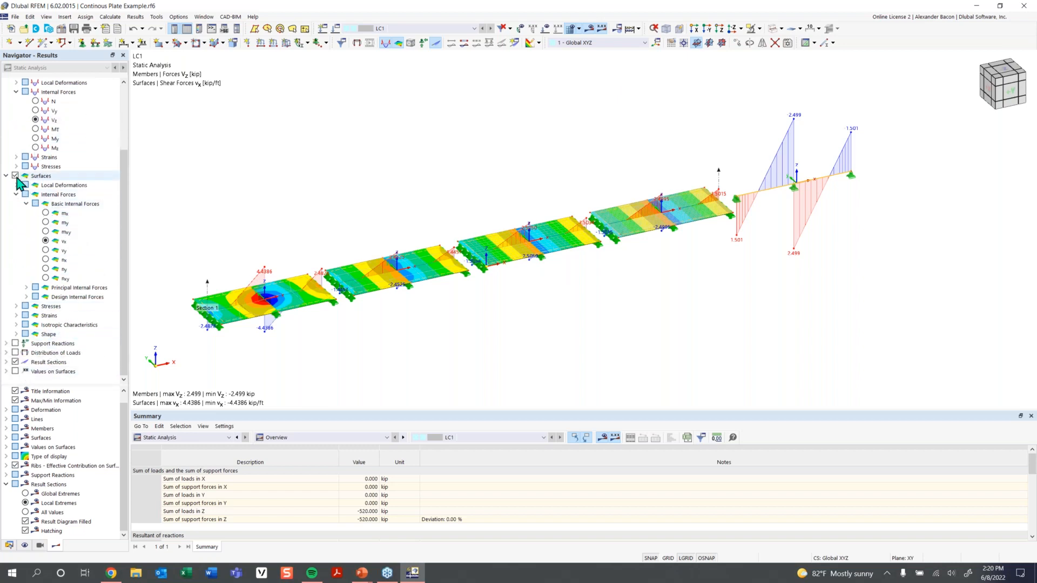
click(15, 372)
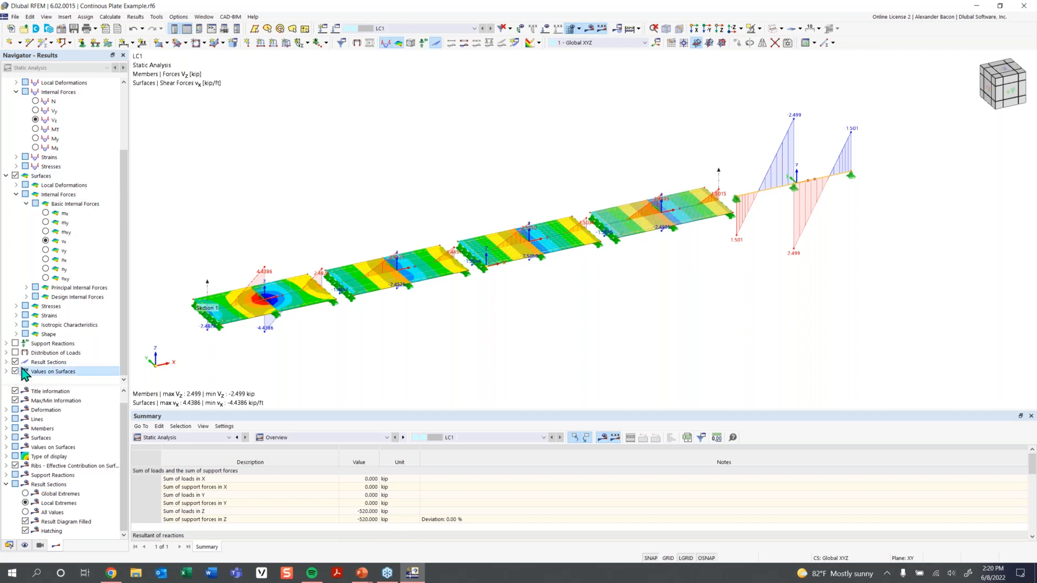
Review the surface result value display options, then collapse the Result Values group.
click(7, 372)
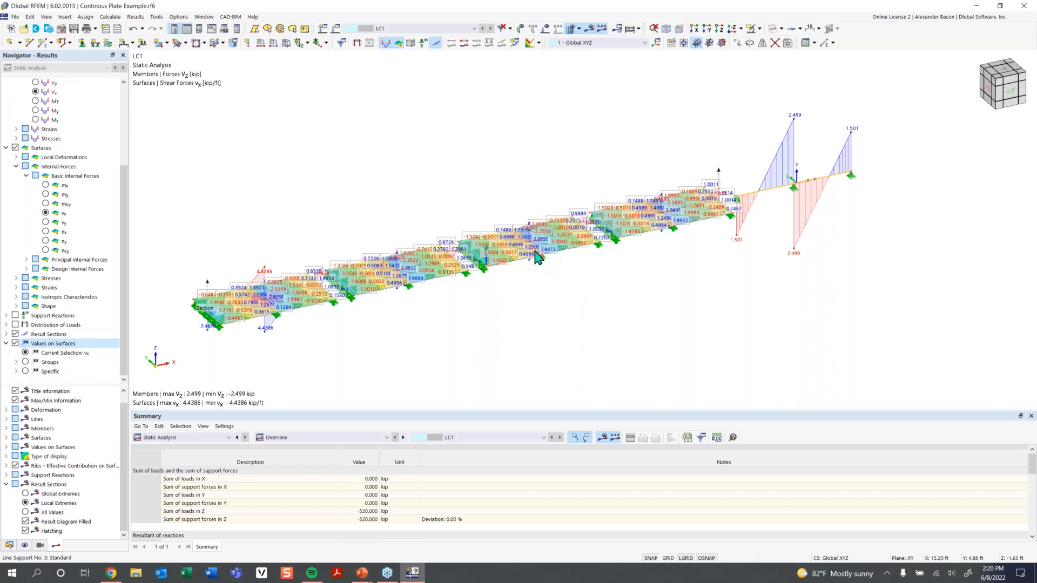
scroll(540, 259, up, 6)
scroll(470, 251, up, 4)
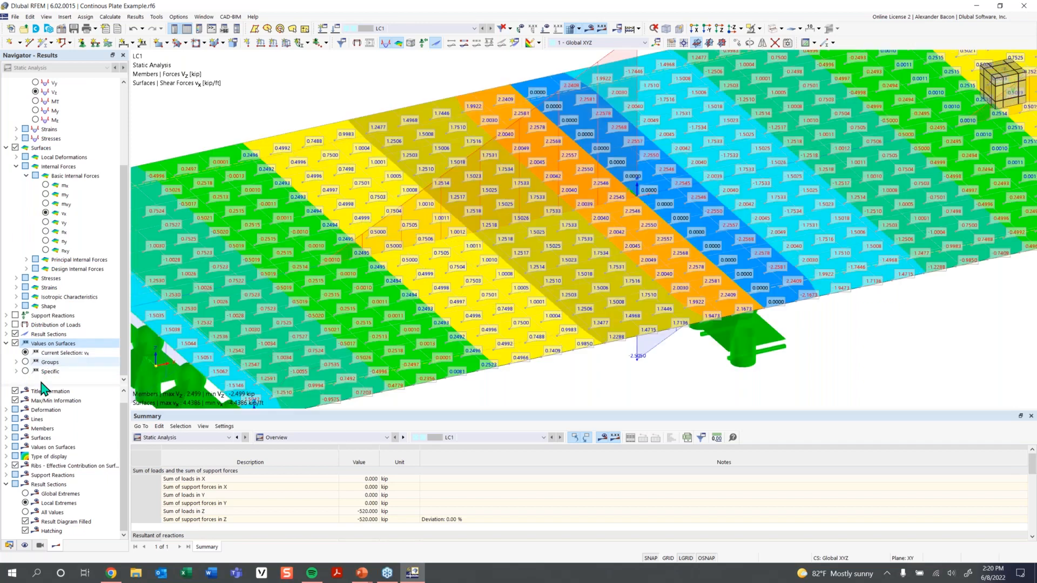
scroll(81, 443, up, 1)
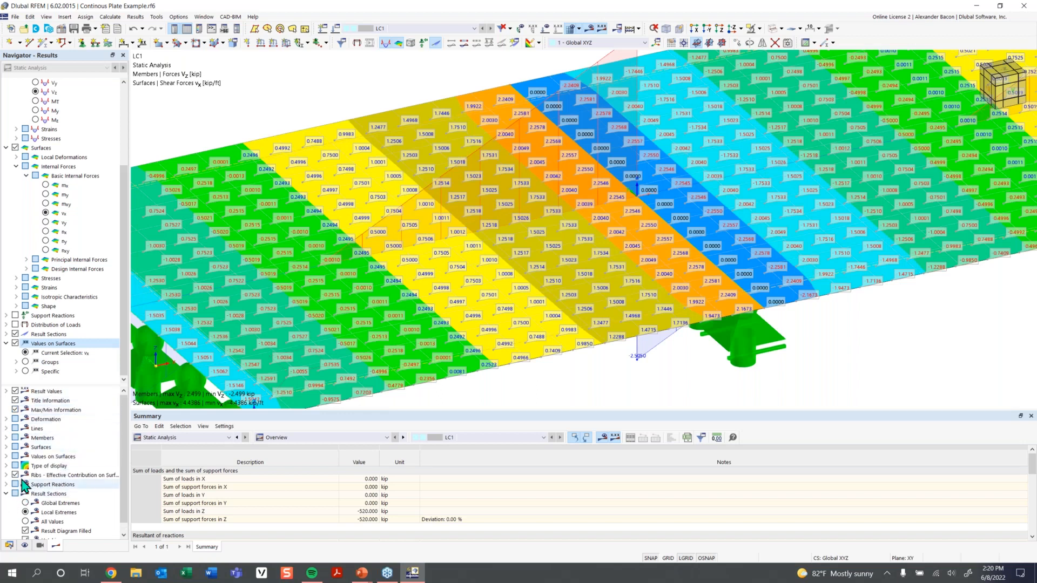
scroll(11, 501, down, 1)
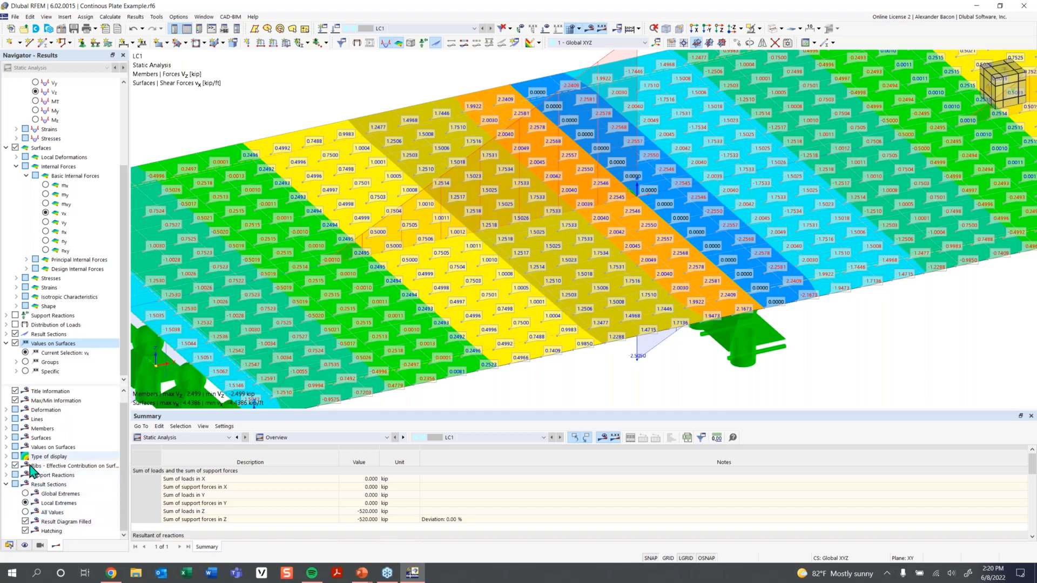
scroll(21, 421, up, 2)
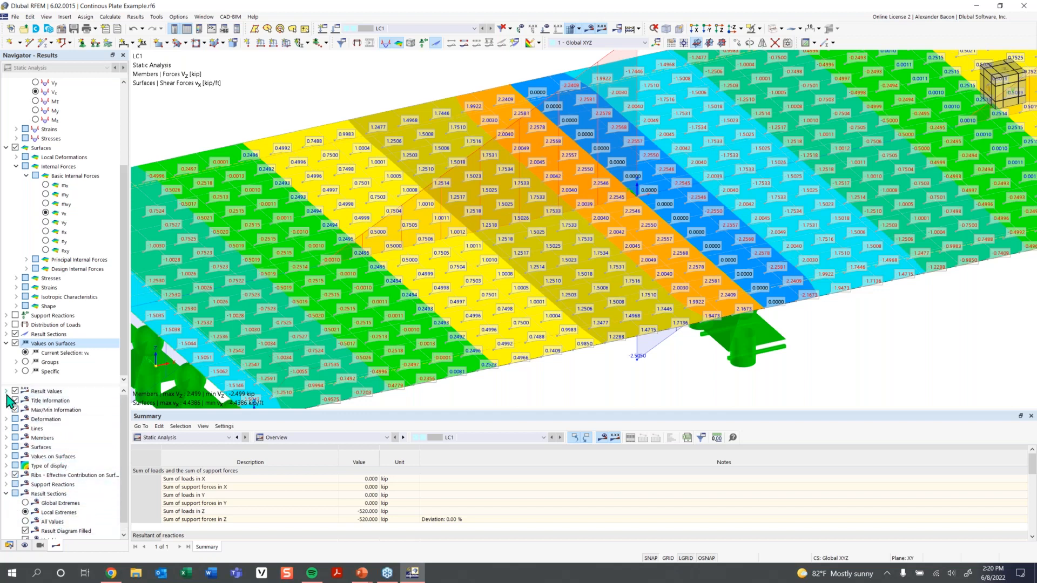
click(6, 391)
scroll(17, 486, down, 1)
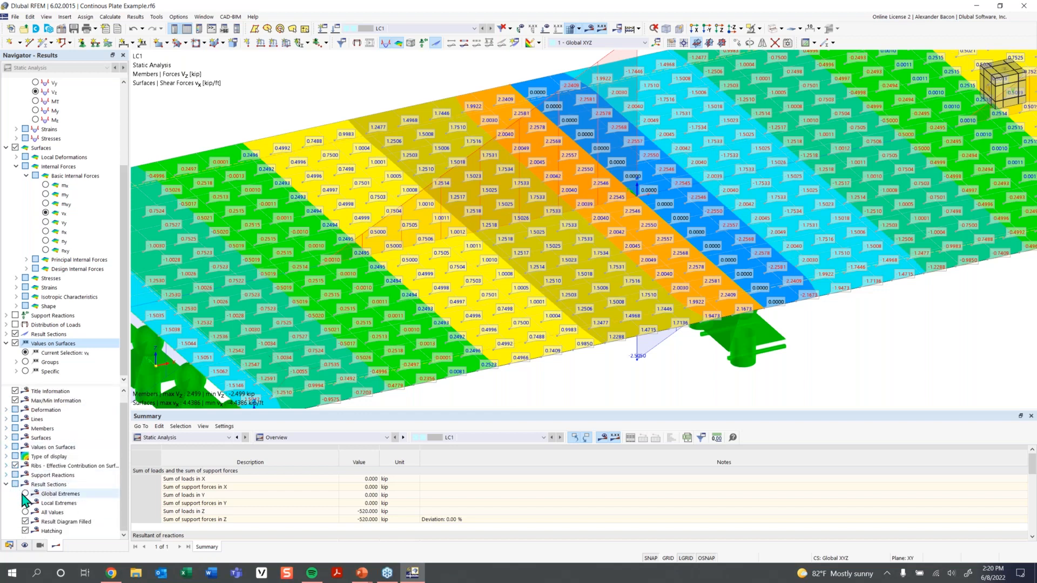
scroll(23, 494, up, 1)
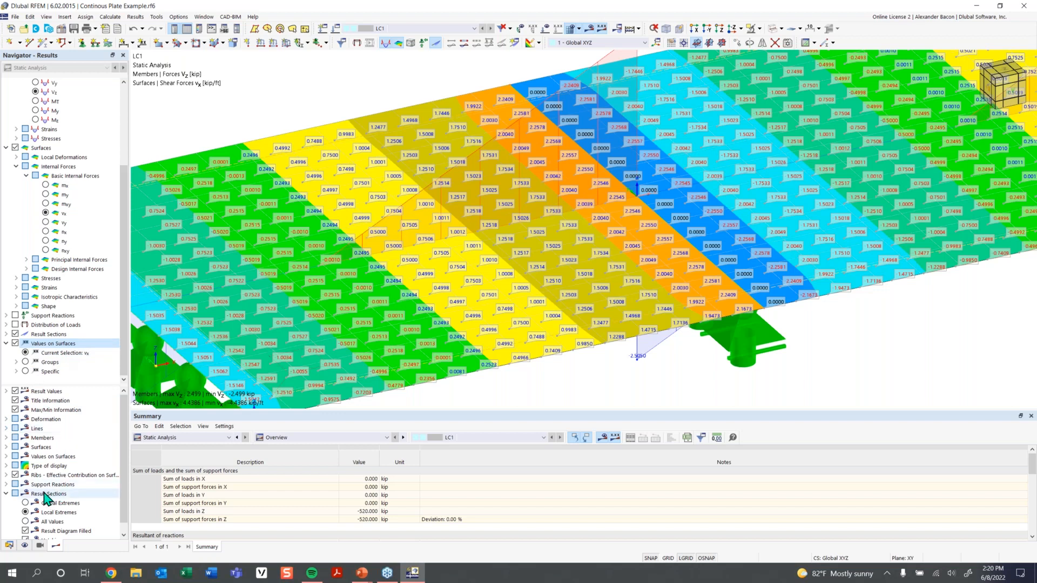
Switch Values on Surfaces between FE mesh points and grid points, ending on grid points.
click(6, 457)
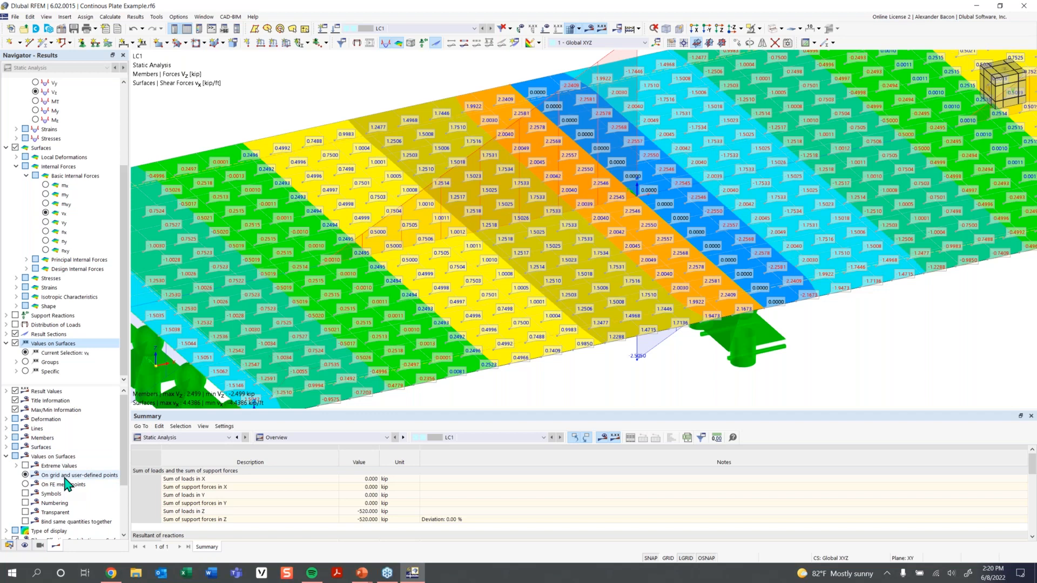
click(26, 484)
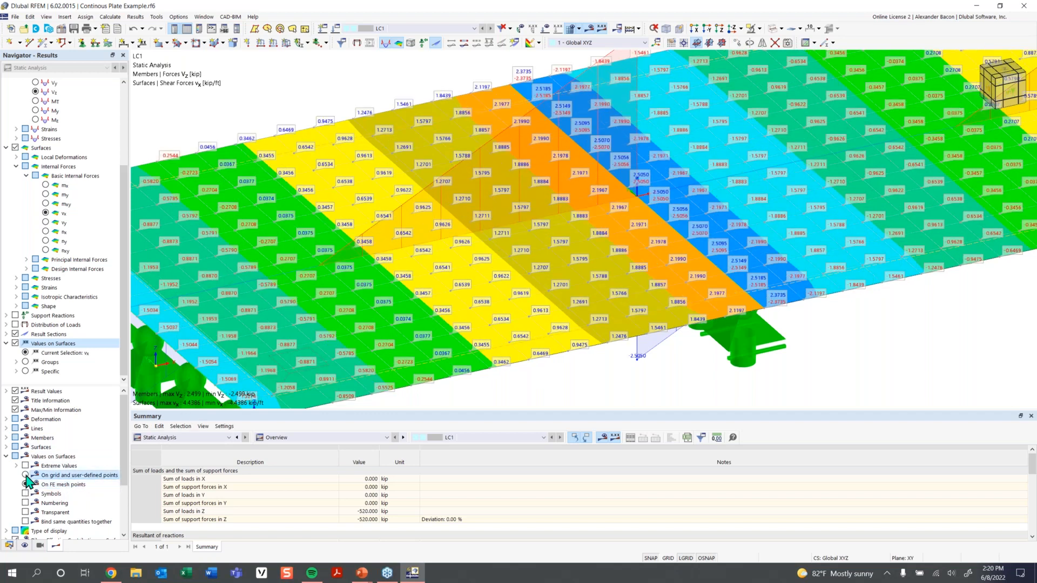
click(25, 475)
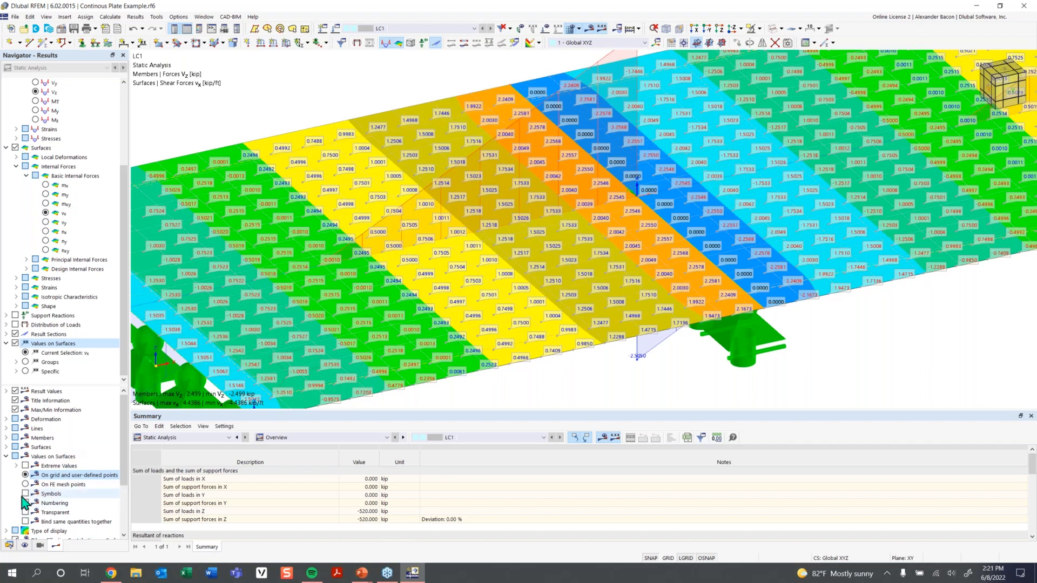
scroll(545, 278, down, 3)
scroll(707, 222, up, 3)
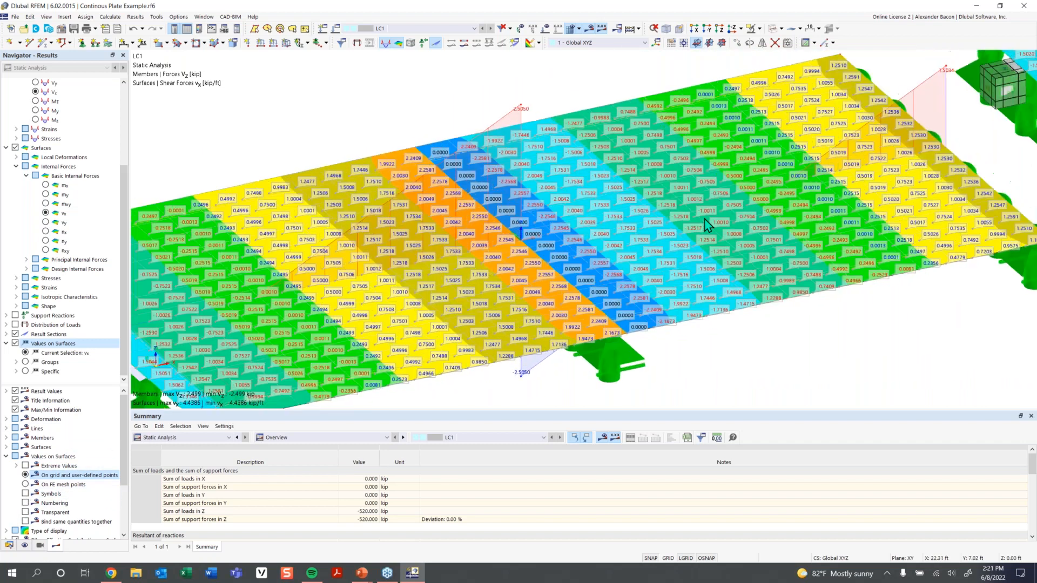
middle_drag(670, 221, 630, 227)
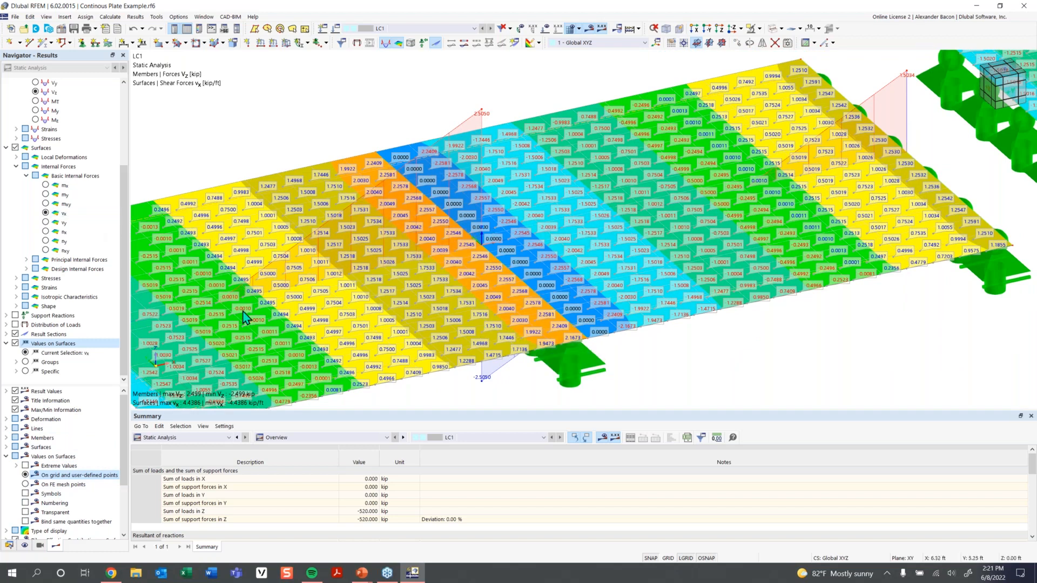
scroll(677, 215, down, 2)
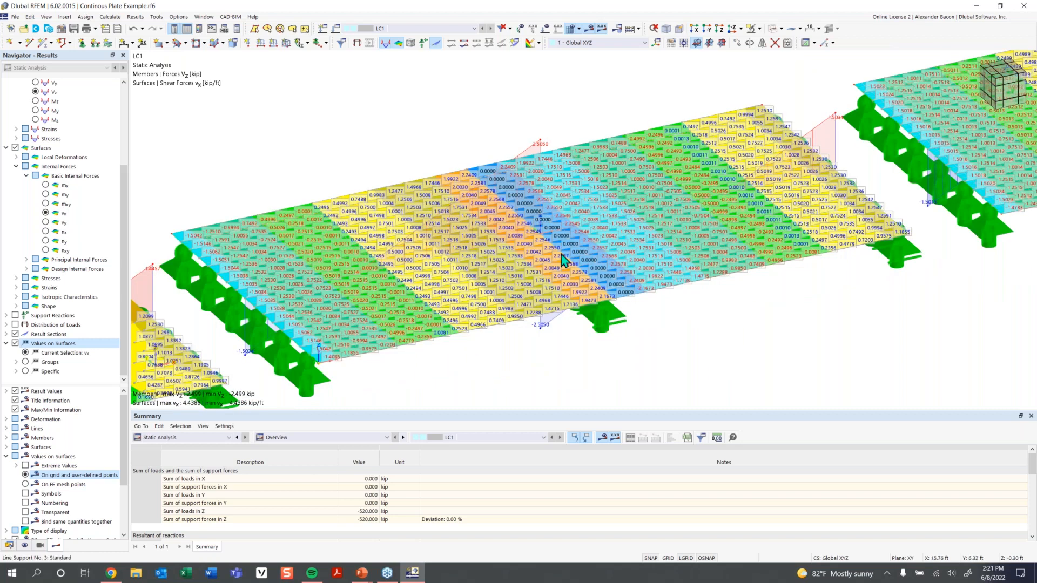
scroll(679, 256, down, 2)
scroll(692, 260, up, 1)
scroll(692, 261, down, 2)
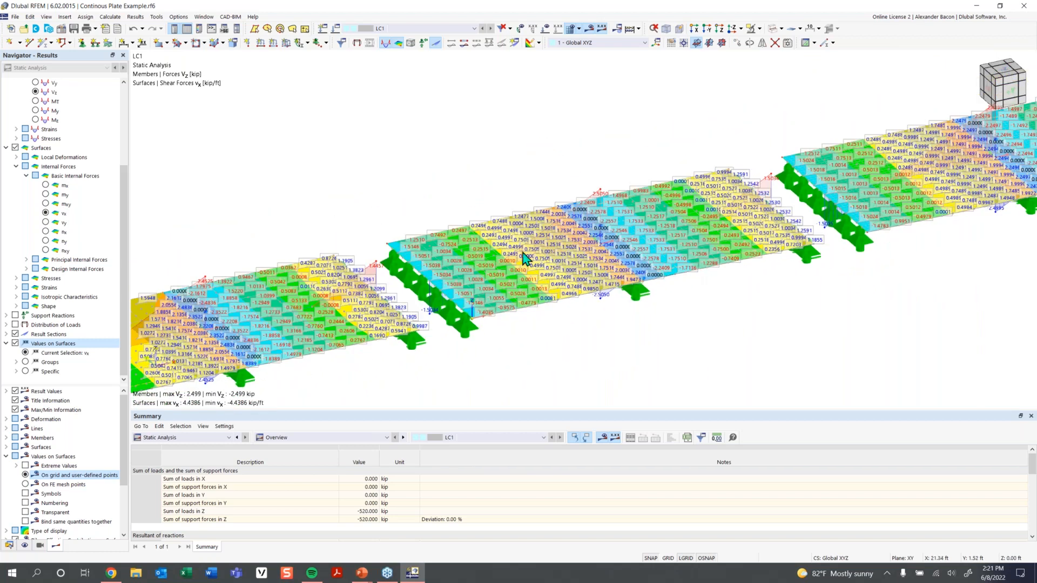
Turn off Values on Surfaces, zoom out to a front view, and switch slabs to mx moments.
click(6, 344)
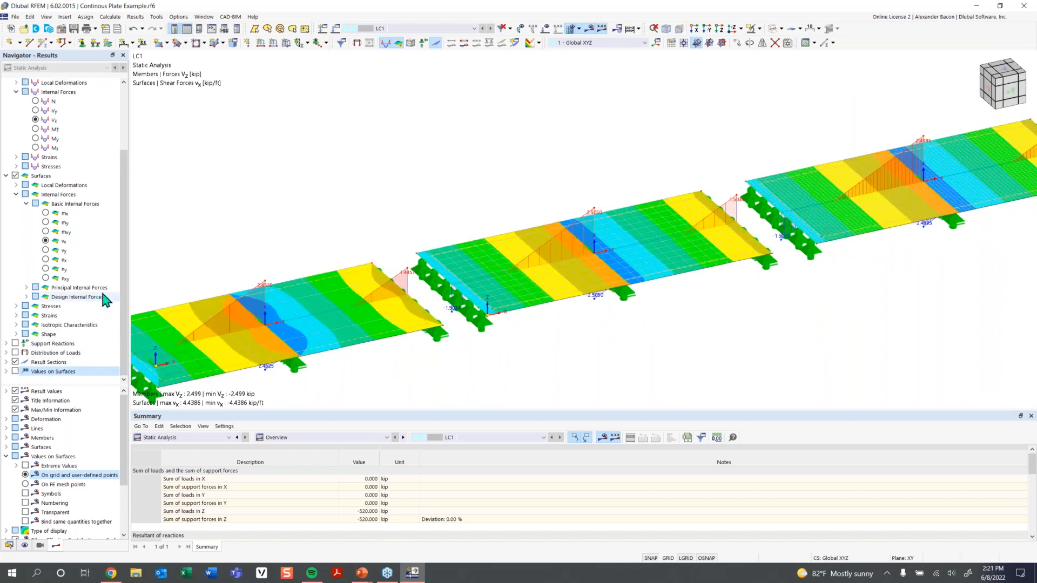
scroll(459, 165, down, 1)
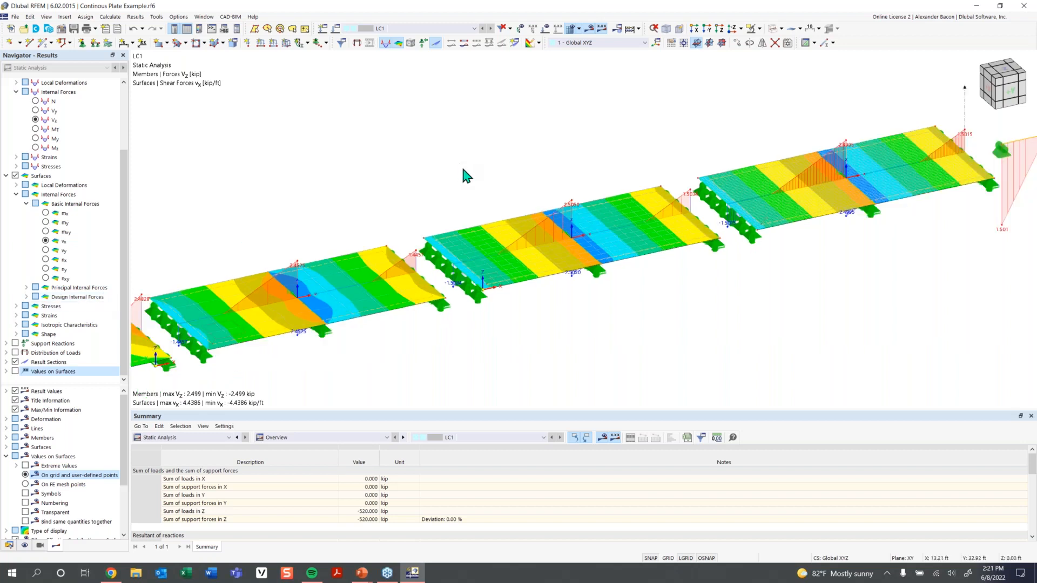
scroll(462, 168, down, 1)
middle_drag(467, 172, 486, 188)
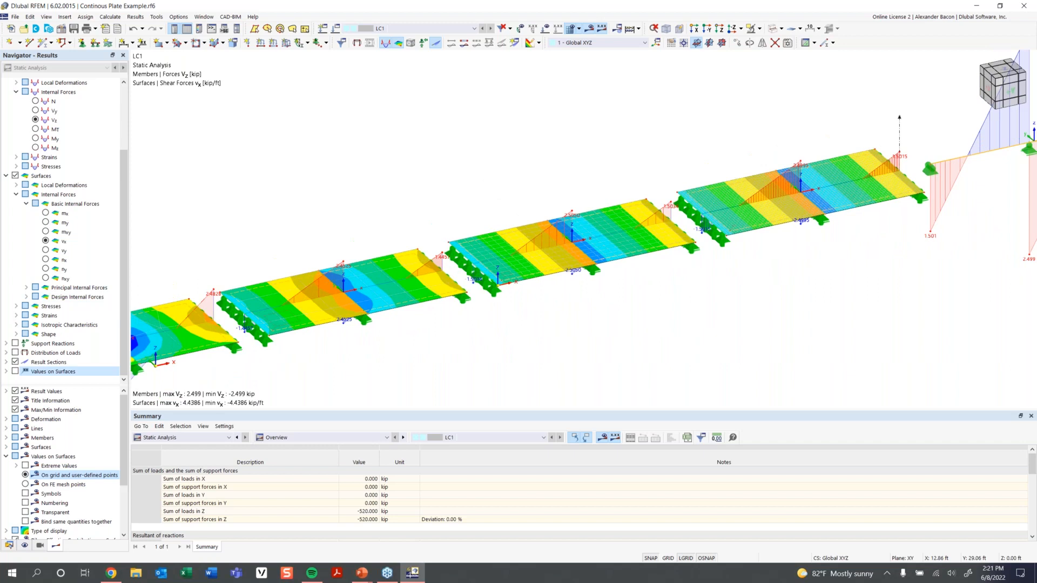
scroll(519, 212, down, 1)
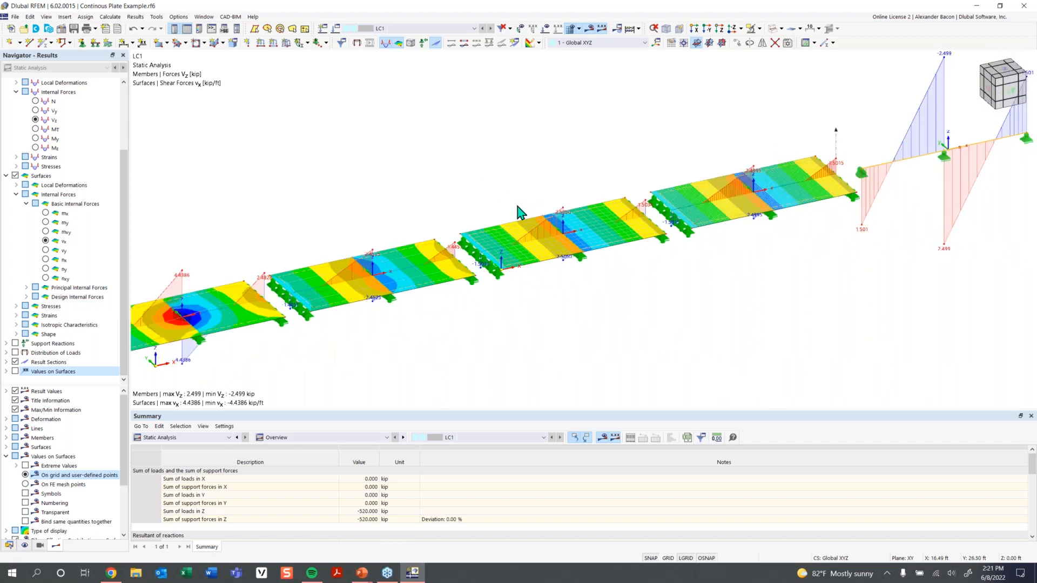
middle_drag(605, 317, 590, 297)
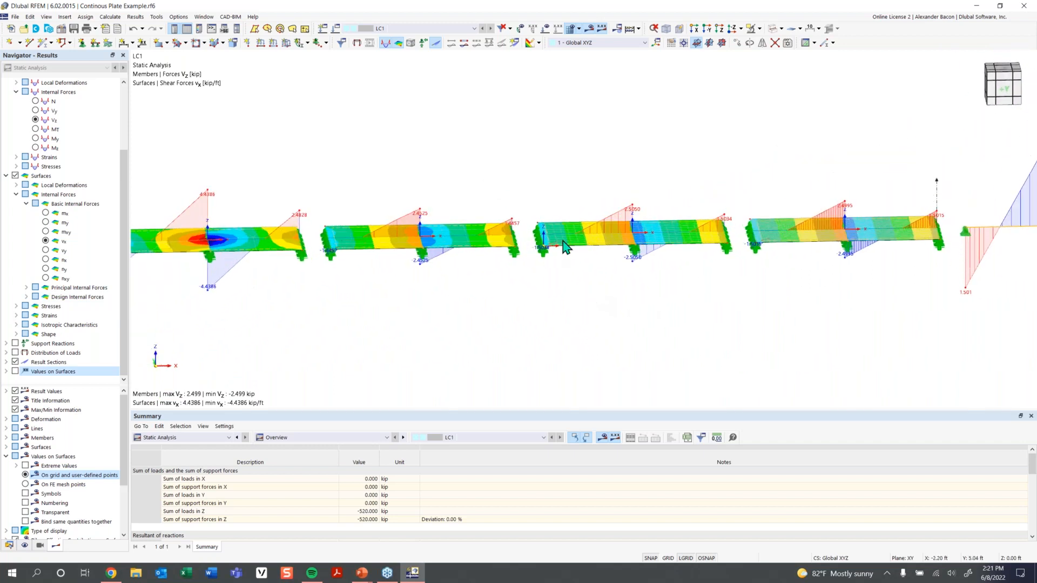
scroll(563, 242, down, 1)
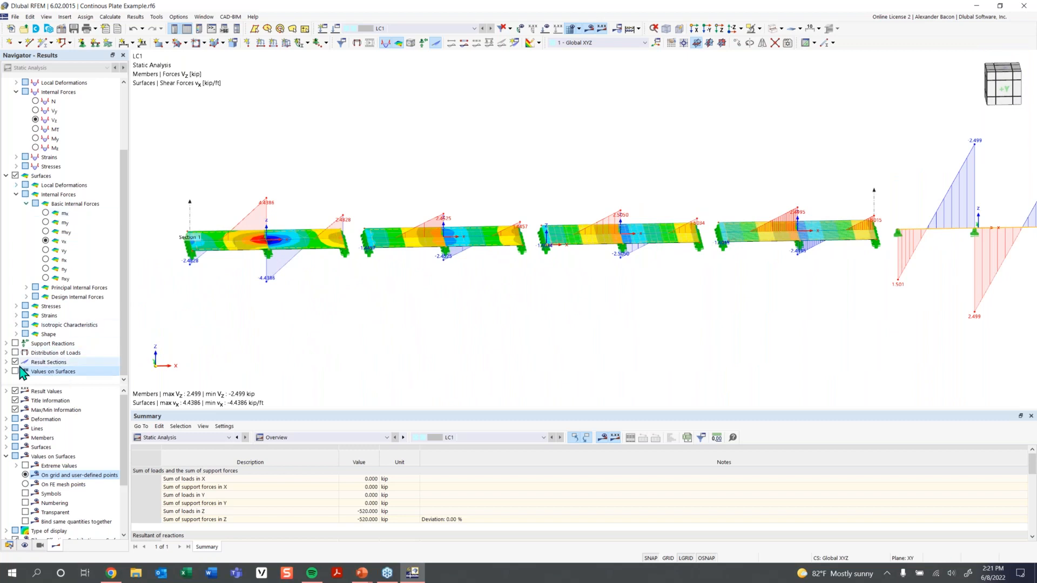
scroll(60, 276, up, 3)
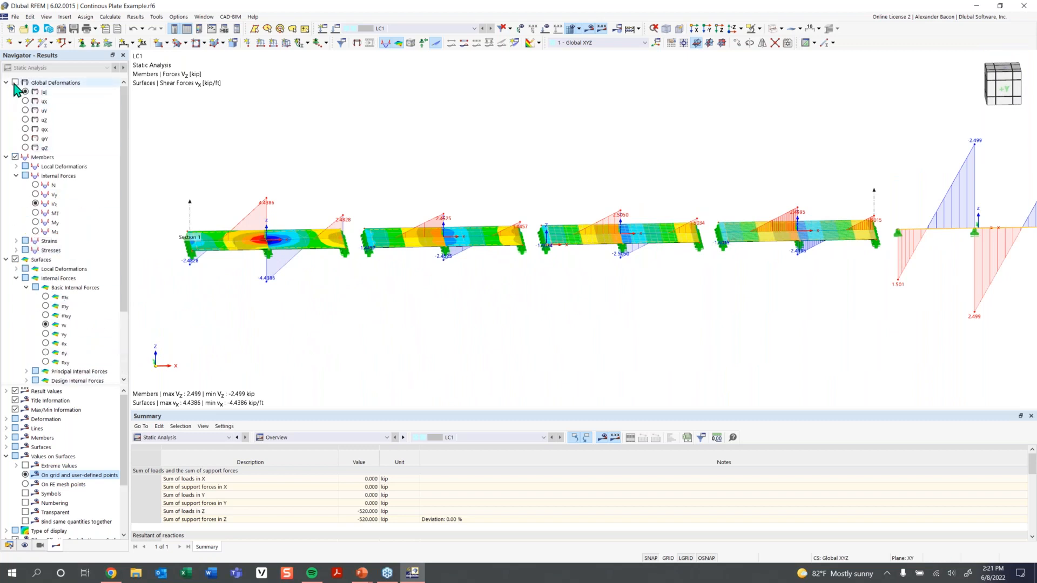
click(46, 297)
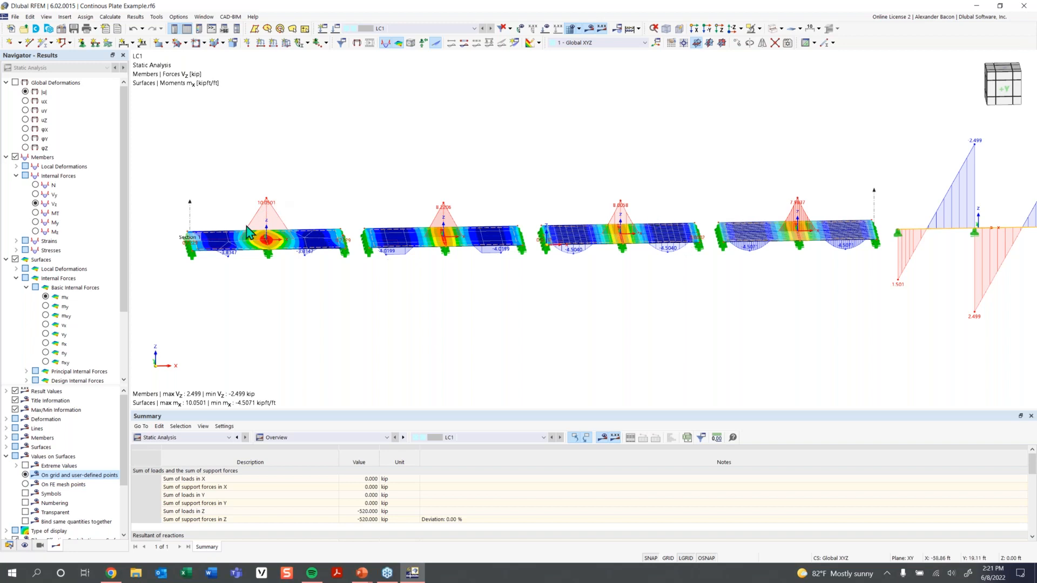
Pan along the slabs' mx contours to the beam's Vz diagram, then switch the beam to My.
scroll(258, 232, up, 3)
middle_drag(254, 224, 281, 234)
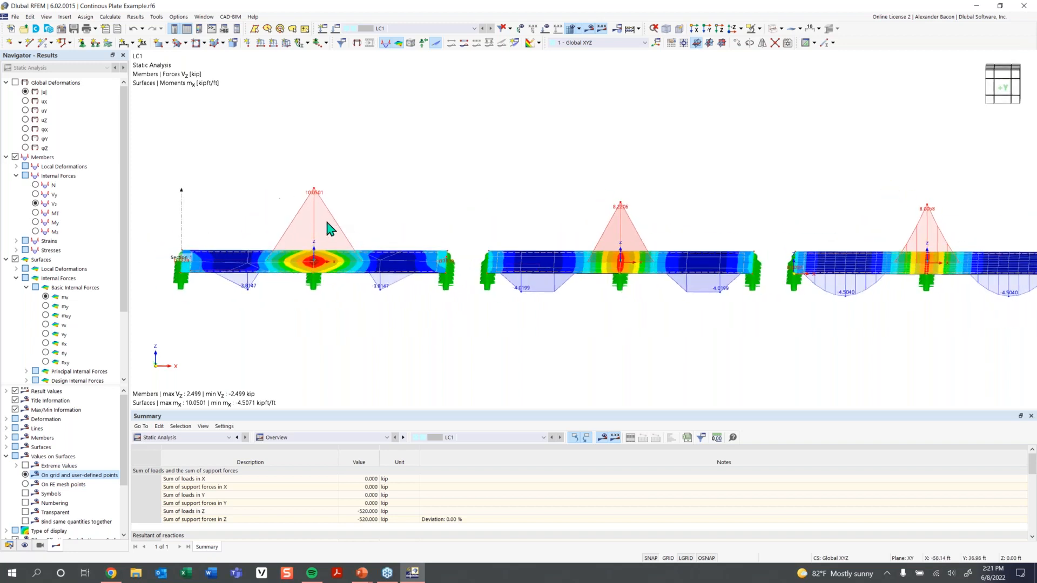
scroll(386, 214, down, 1)
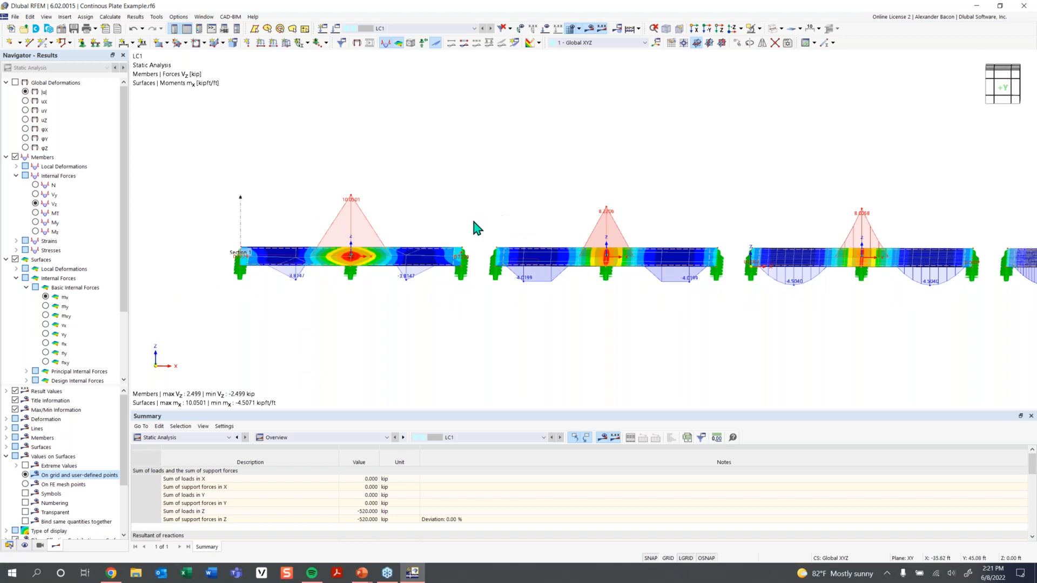
middle_drag(473, 221, 397, 231)
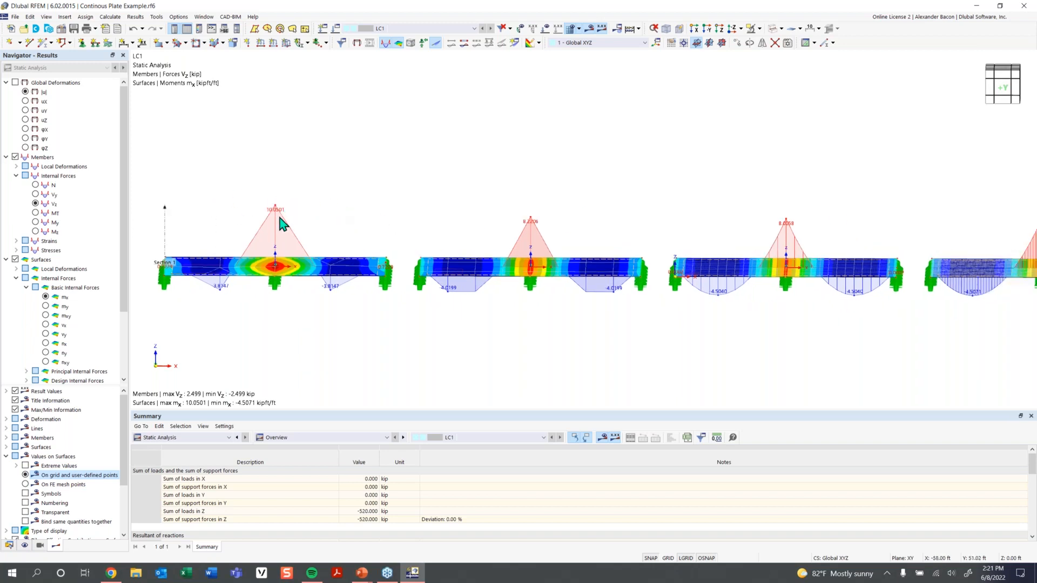
middle_drag(546, 227, 462, 224)
middle_drag(644, 238, 546, 254)
middle_drag(627, 262, 582, 265)
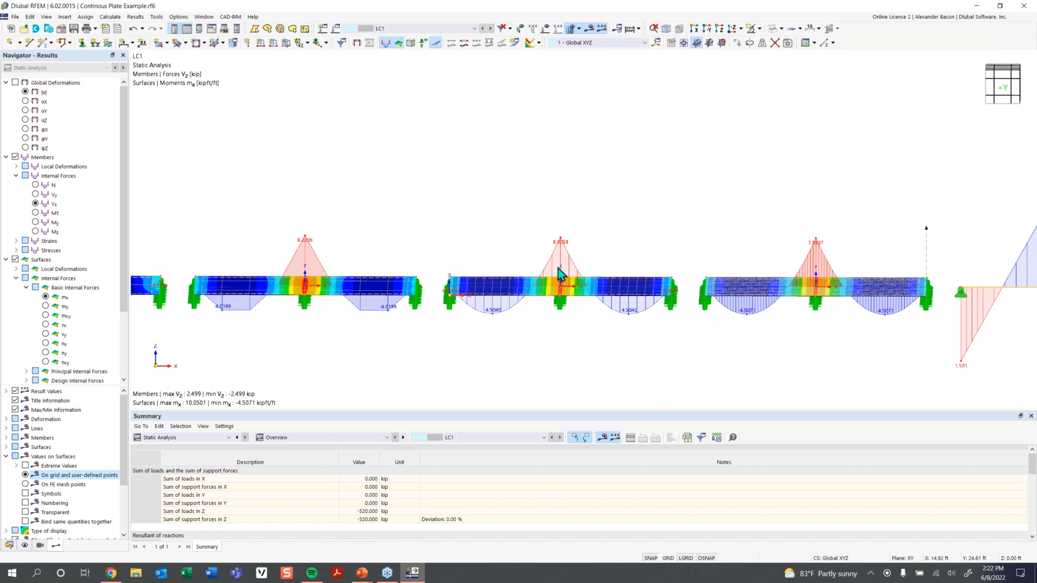
middle_drag(633, 258, 438, 267)
middle_drag(550, 263, 386, 259)
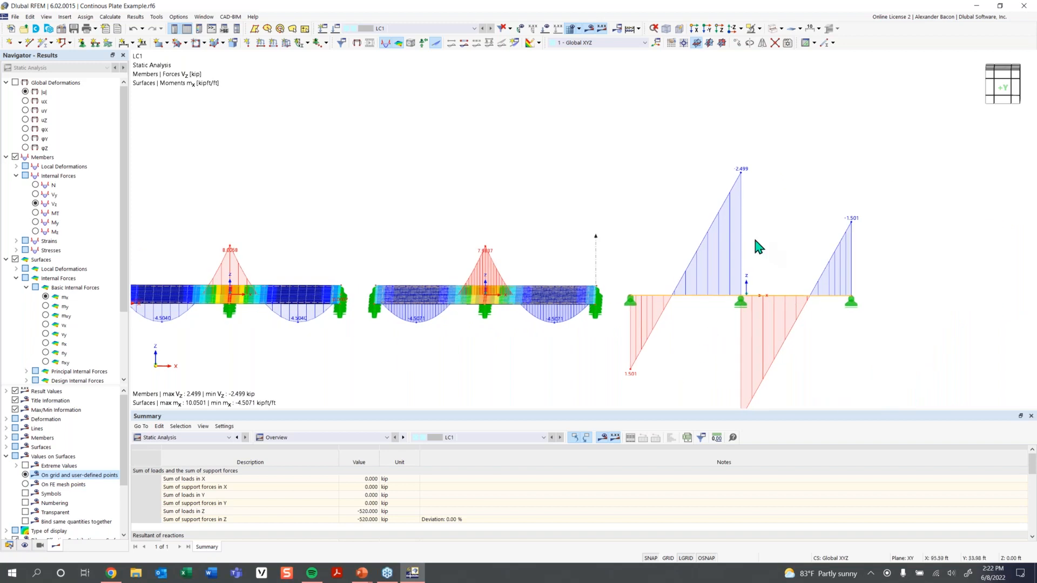
click(35, 222)
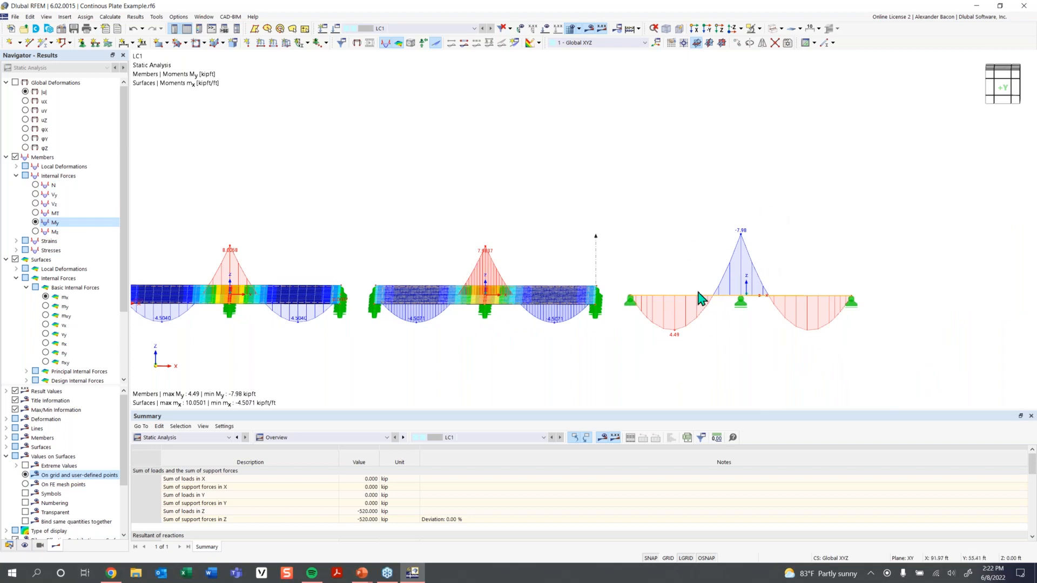
Zoom out, pan across the spans, and orbit to an isometric view of beam My and slab mx.
scroll(367, 314, down, 1)
middle_drag(367, 313, 641, 297)
middle_drag(152, 252, 391, 294)
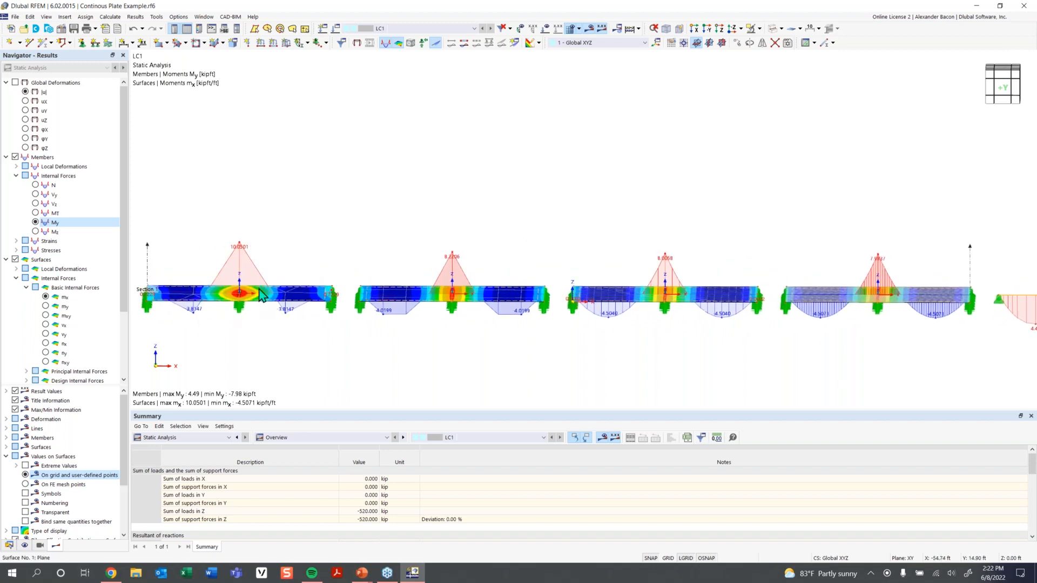
ctrl+middle_drag(229, 283, 240, 324)
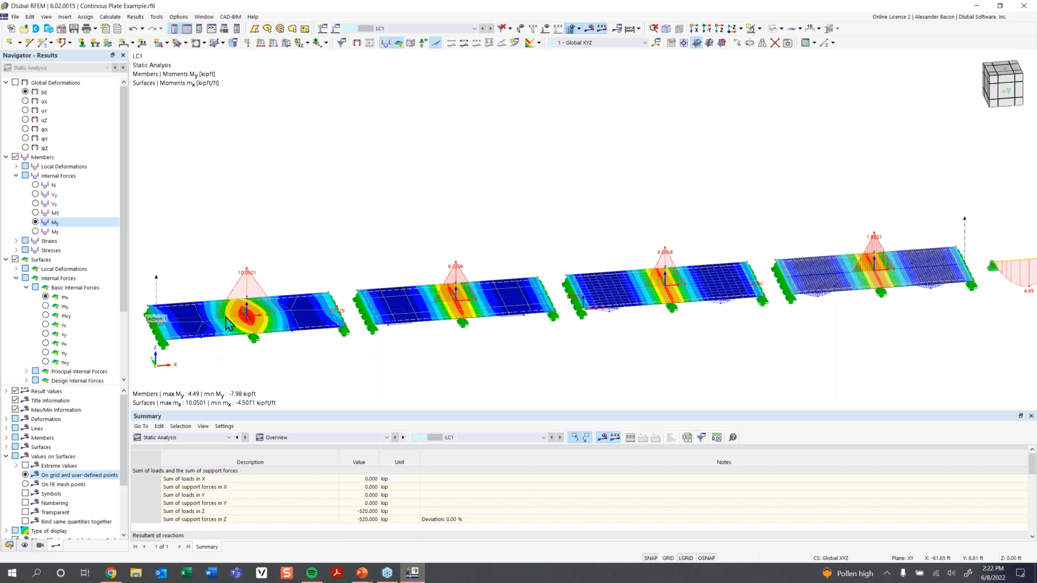
scroll(238, 315, down, 1)
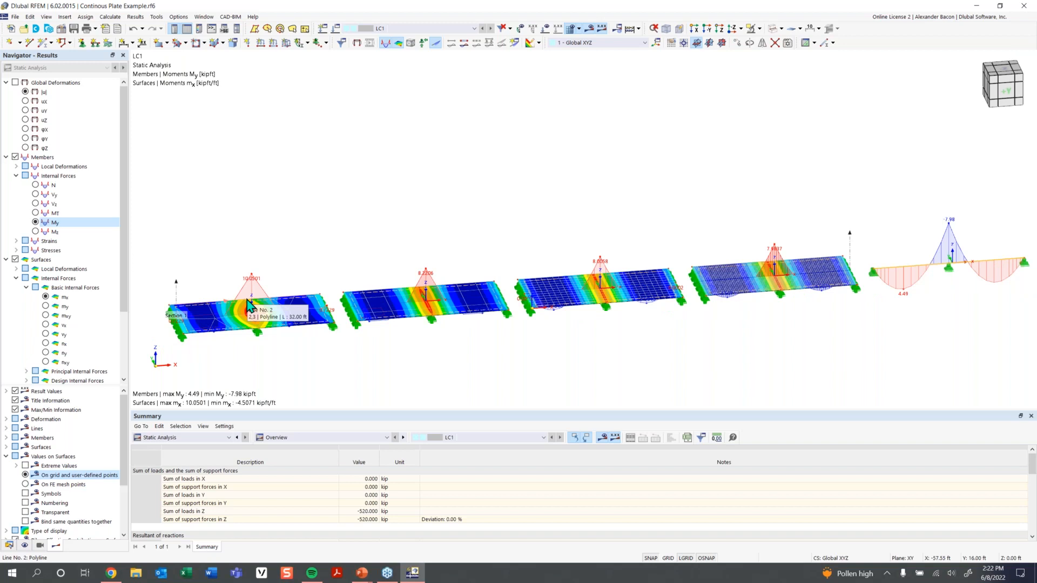
scroll(462, 319, down, 1)
middle_drag(615, 346, 471, 376)
scroll(537, 336, up, 2)
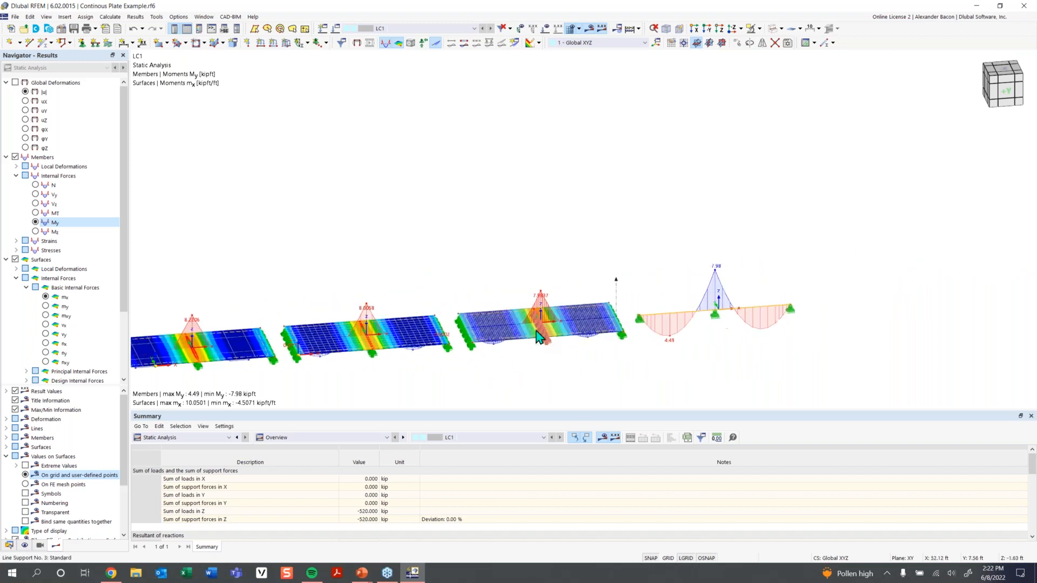
scroll(507, 339, up, 2)
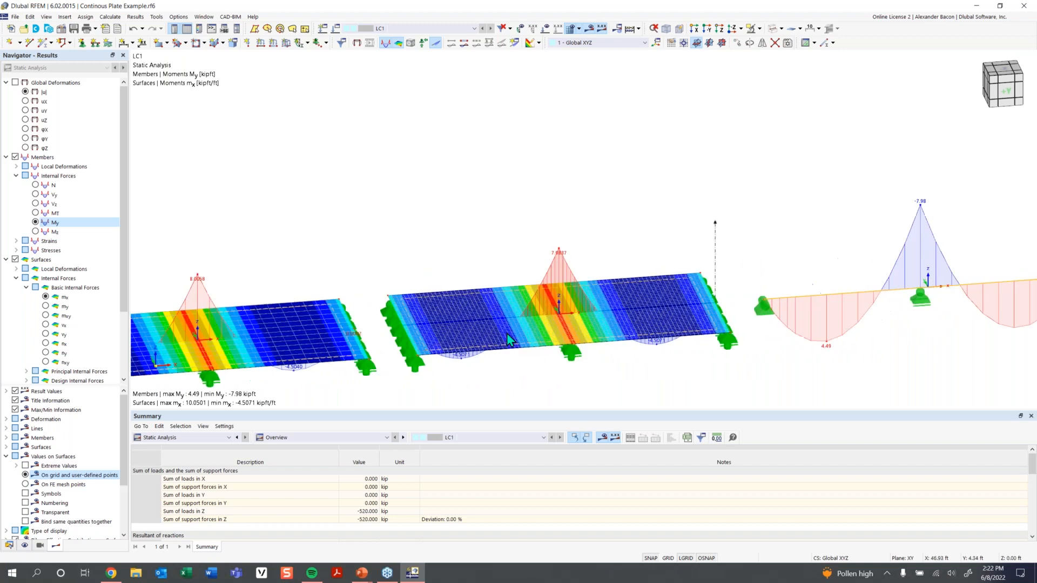
scroll(506, 332, up, 1)
middle_drag(495, 327, 516, 294)
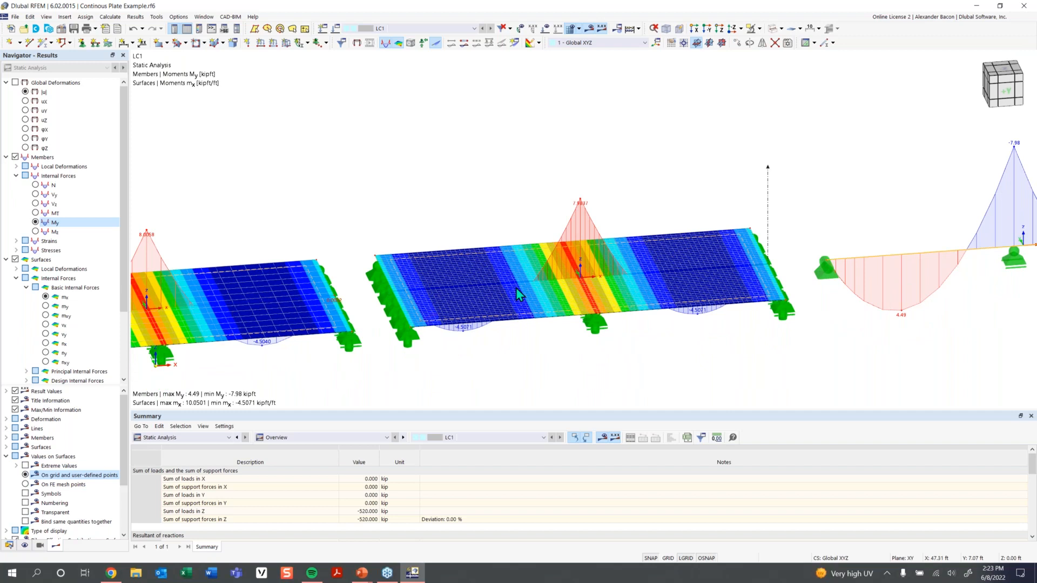
scroll(370, 309, down, 1)
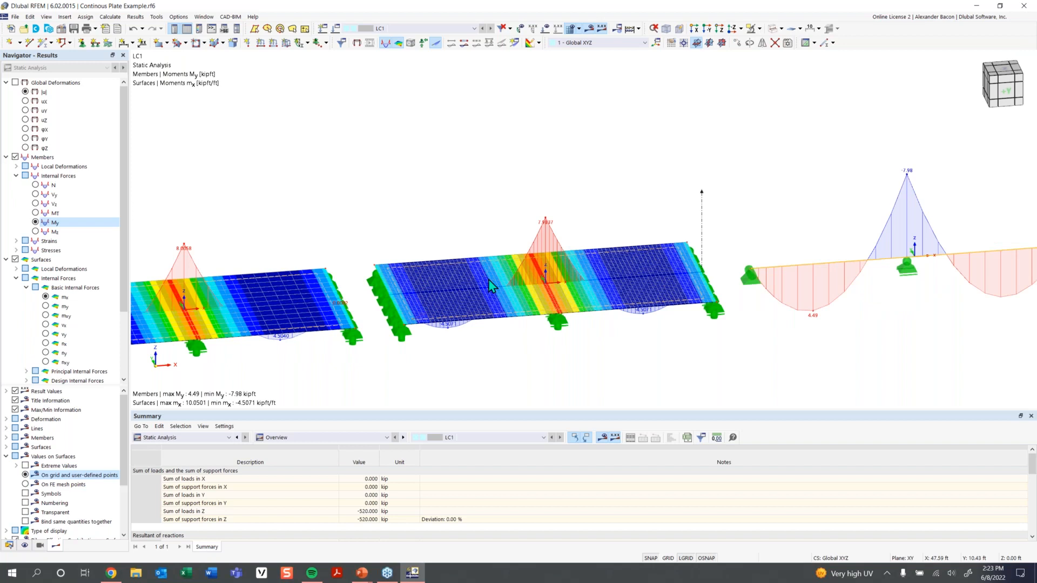
scroll(500, 286, down, 1)
middle_drag(351, 220, 514, 193)
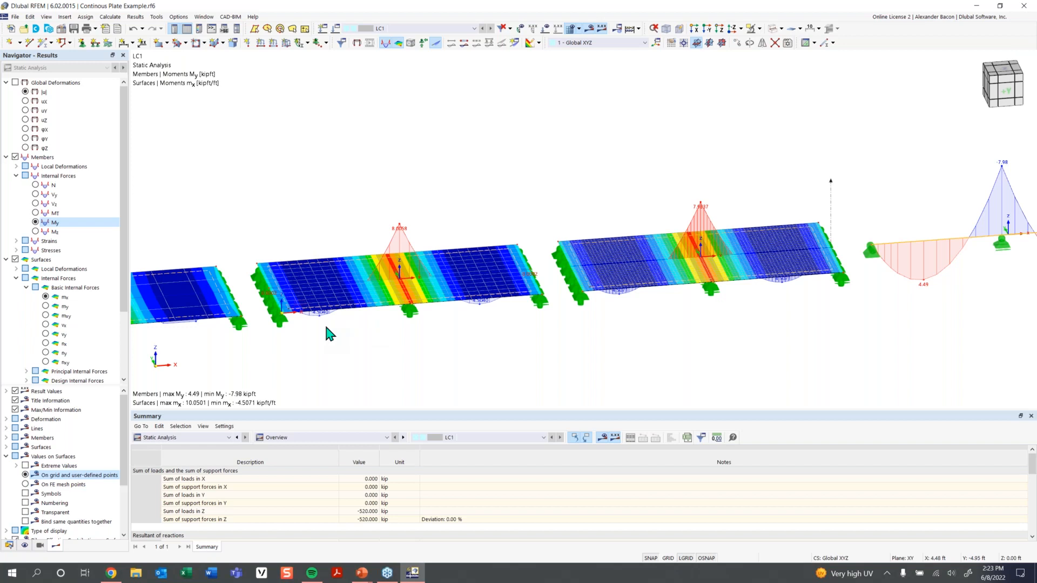
scroll(327, 331, down, 3)
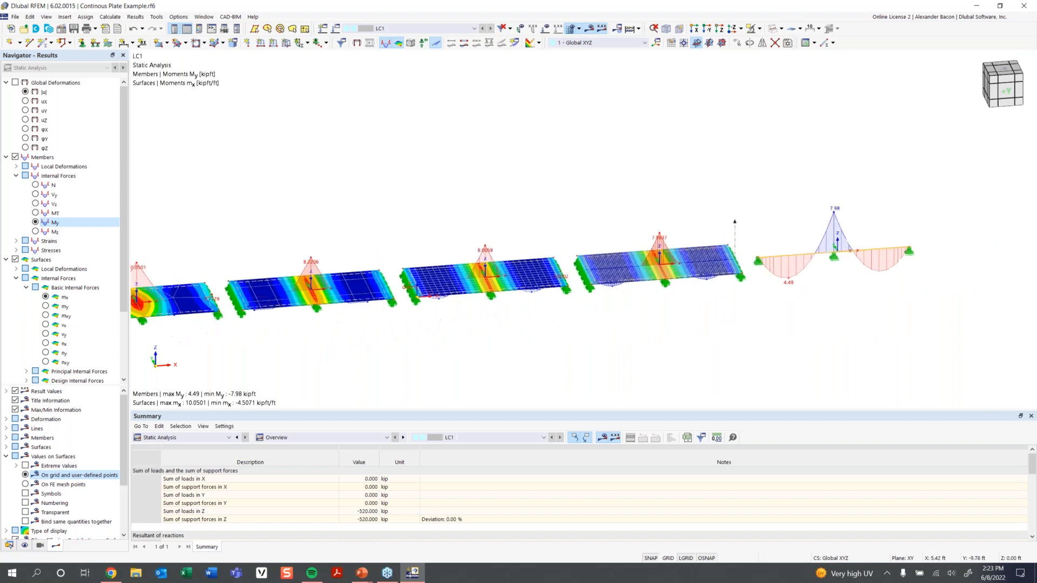
scroll(253, 291, up, 3)
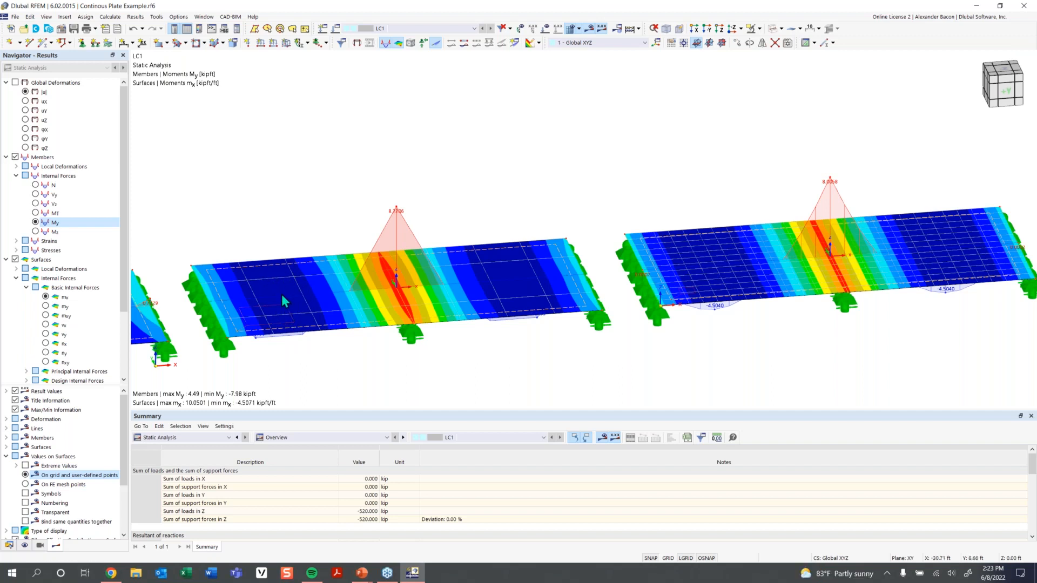
scroll(281, 293, up, 2)
scroll(281, 265, down, 1)
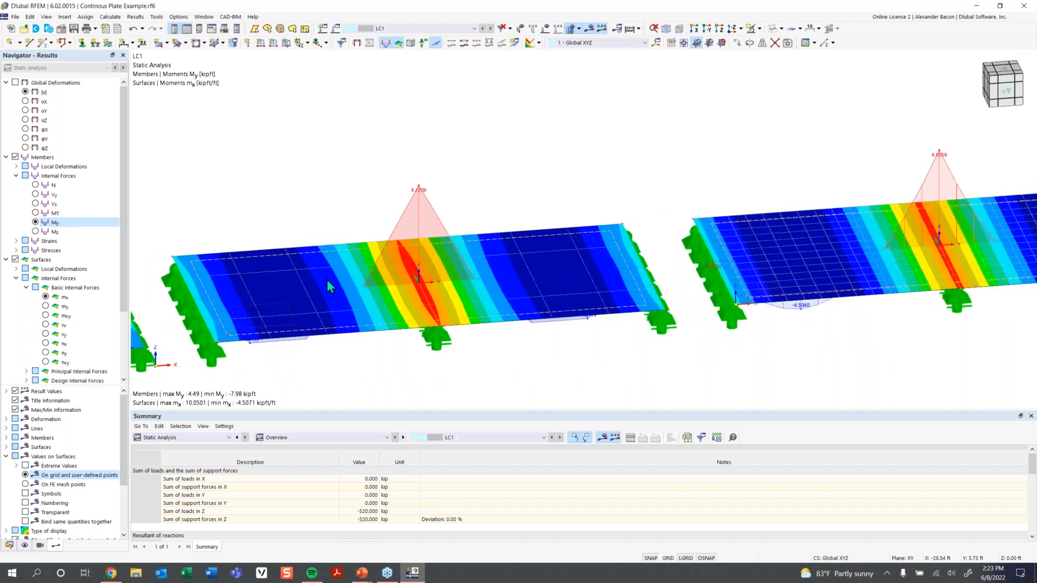
scroll(300, 289, down, 1)
scroll(409, 293, down, 1)
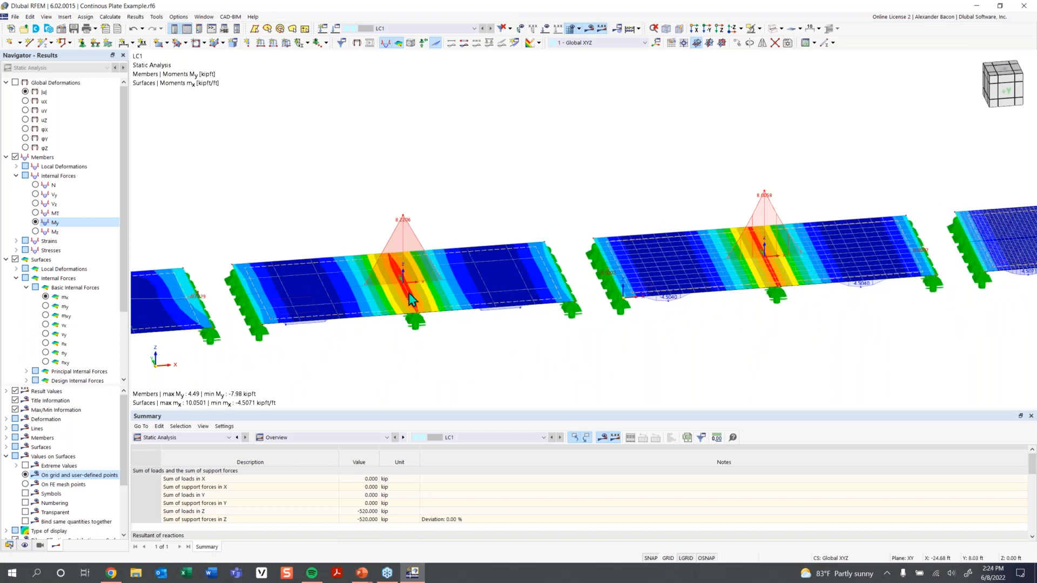
scroll(435, 274, down, 1)
middle_drag(486, 288, 326, 310)
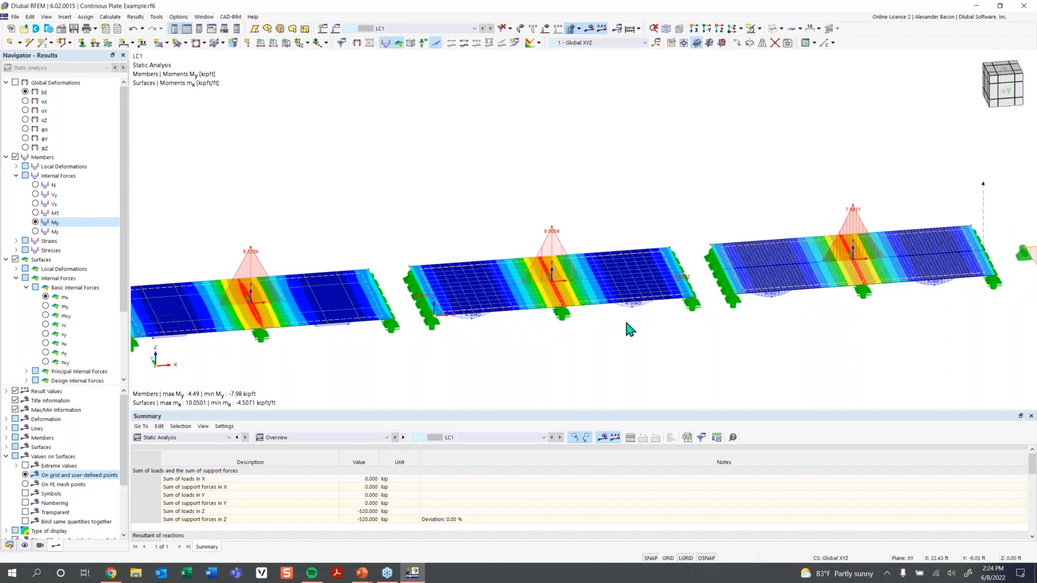
scroll(624, 313, down, 1)
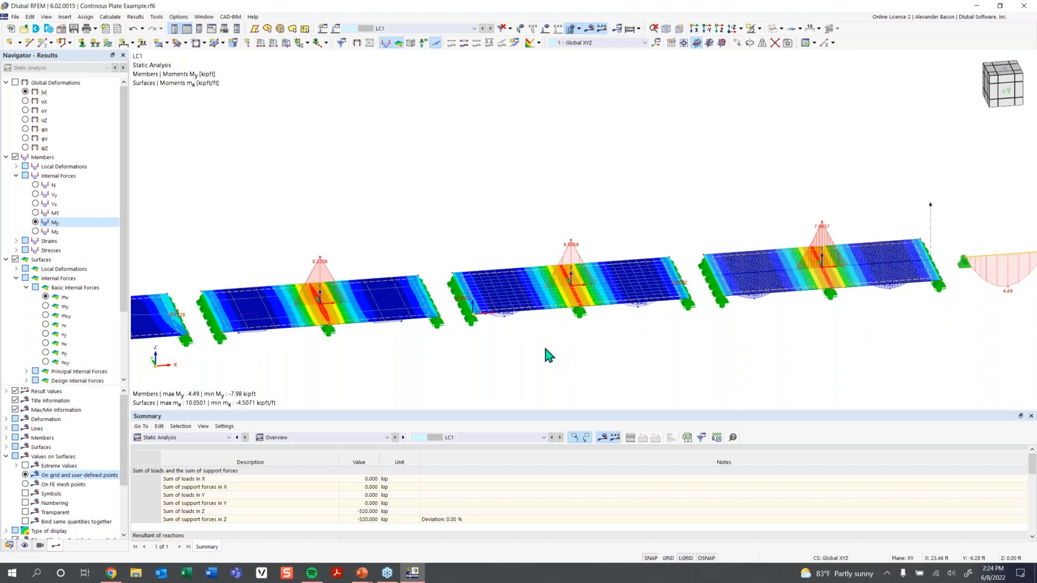
scroll(523, 358, down, 1)
middle_drag(523, 358, 577, 330)
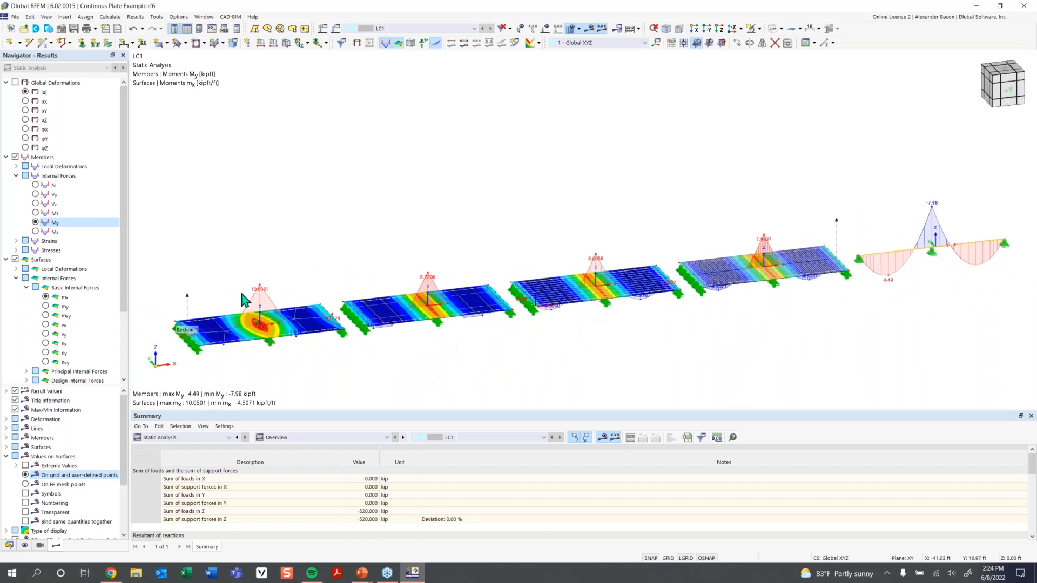
right_click(188, 311)
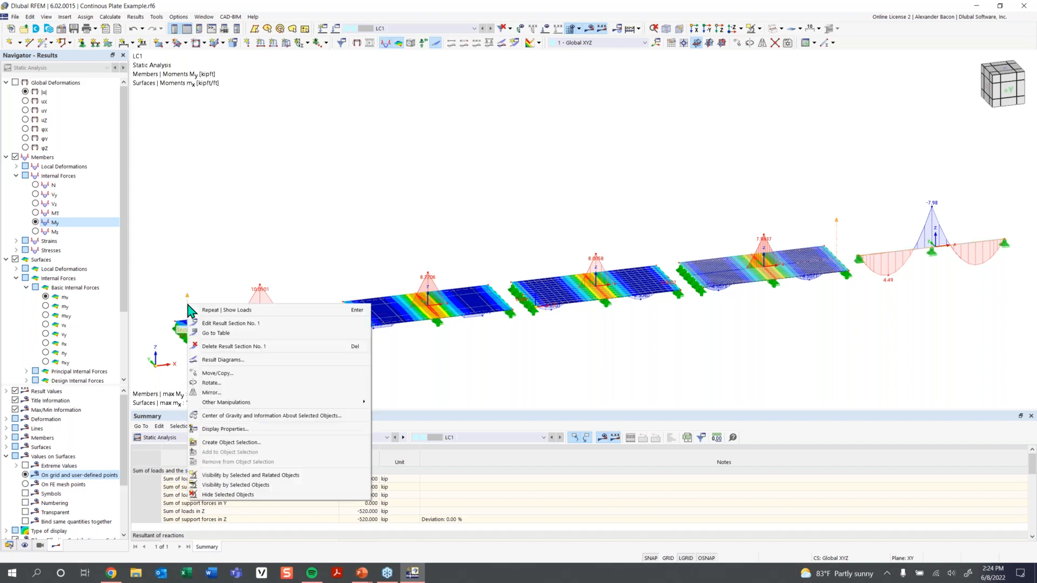
click(273, 354)
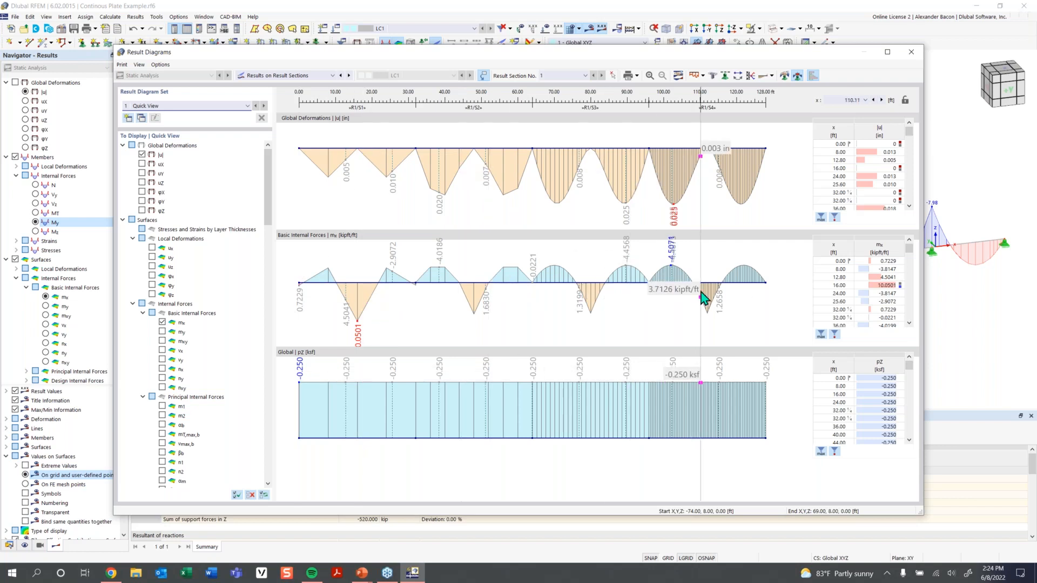
click(911, 52)
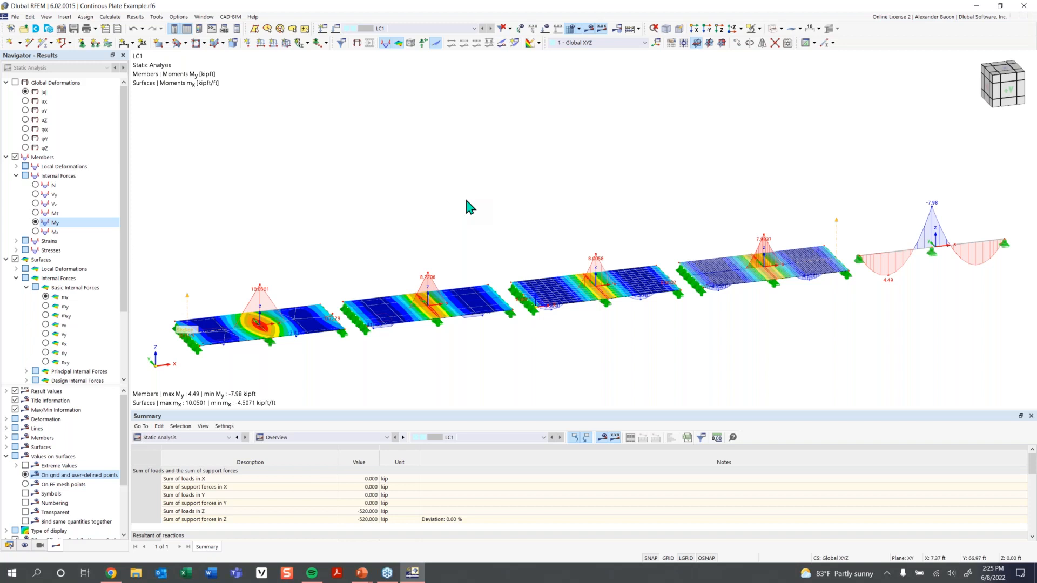
ctrl+middle_drag(467, 201, 648, 320)
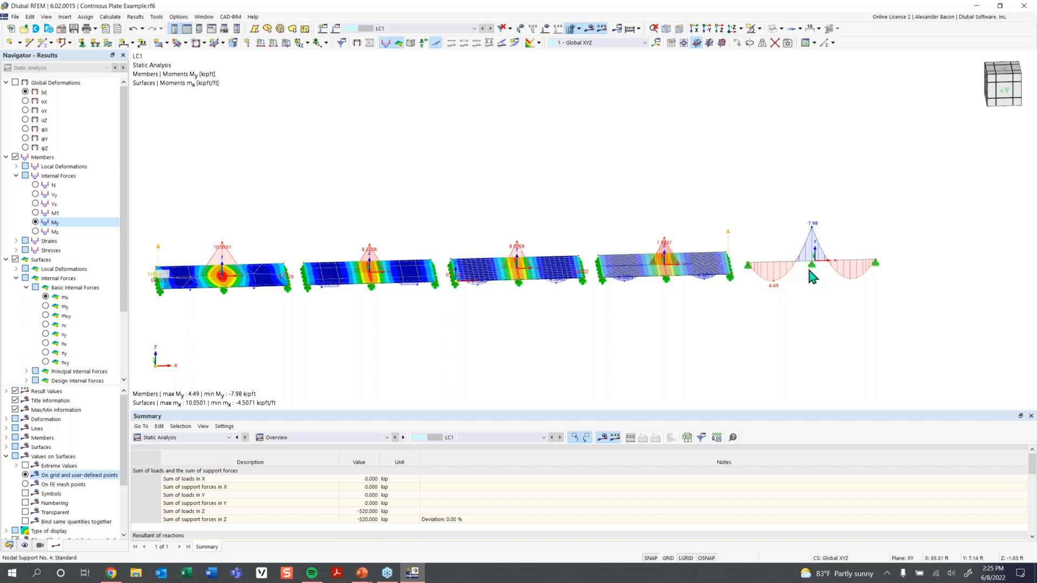
middle_drag(856, 270, 643, 291)
scroll(648, 297, up, 2)
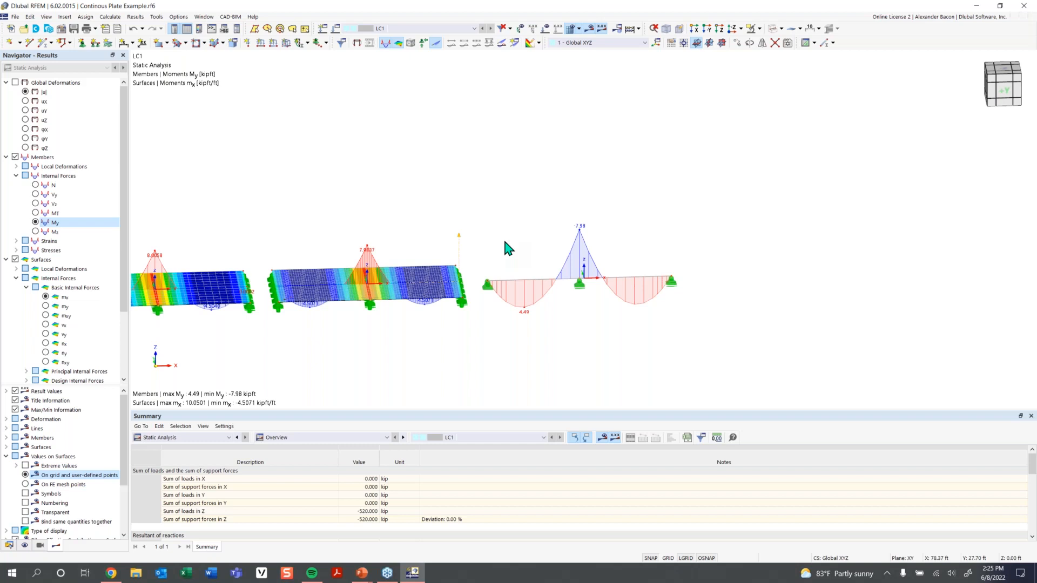
Tick Deactivate shear stiffness in member 1's R_M1 40/12 section and confirm the edit.
double_click(526, 282)
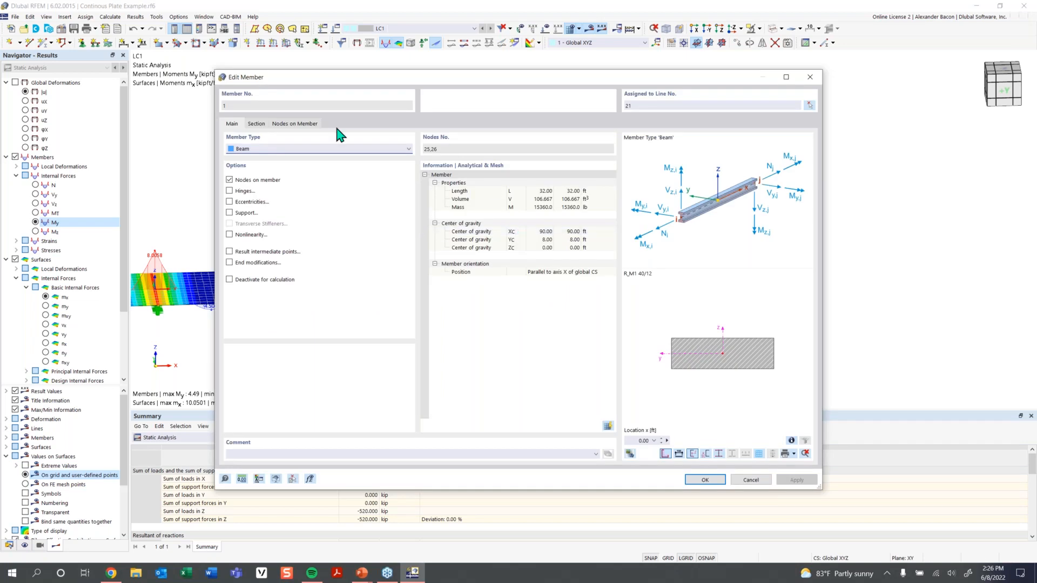
click(257, 124)
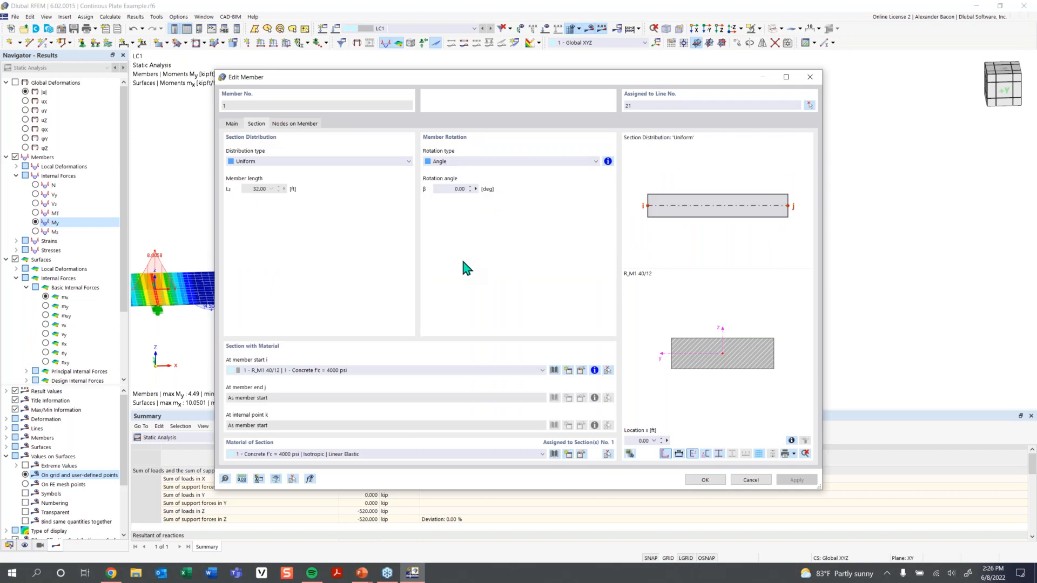
click(581, 370)
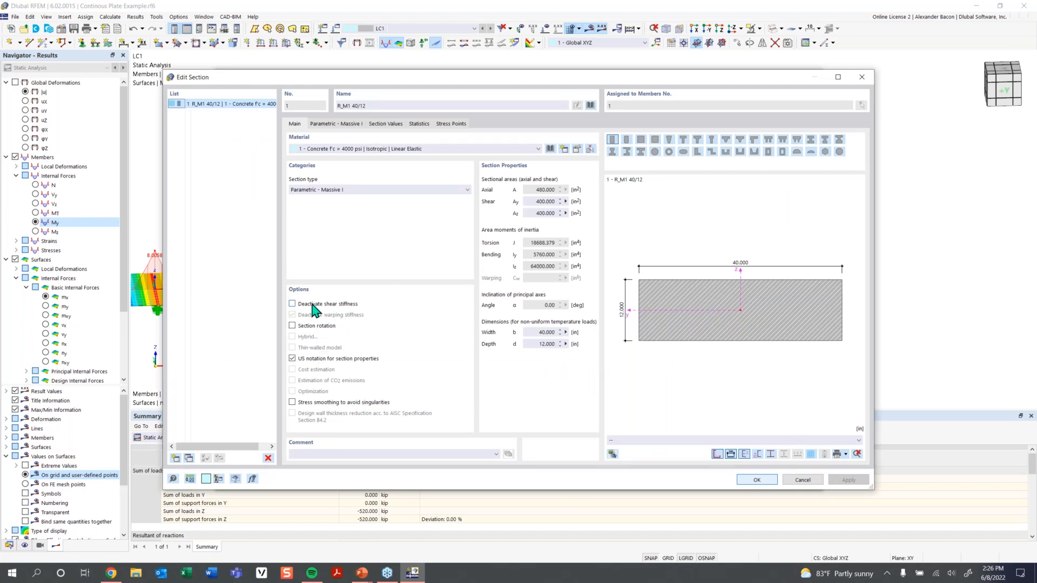
drag(471, 80, 449, 104)
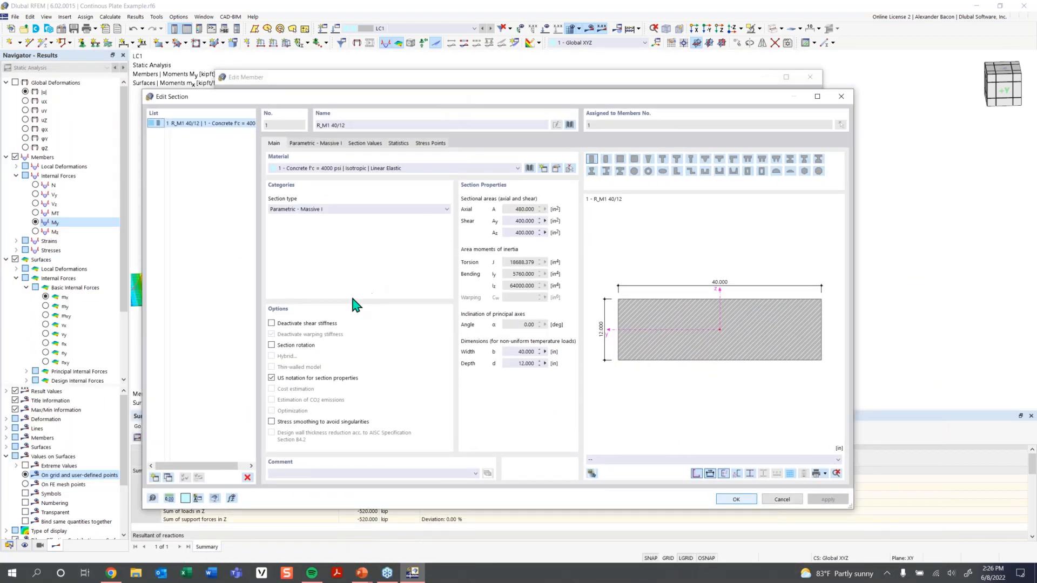
click(324, 323)
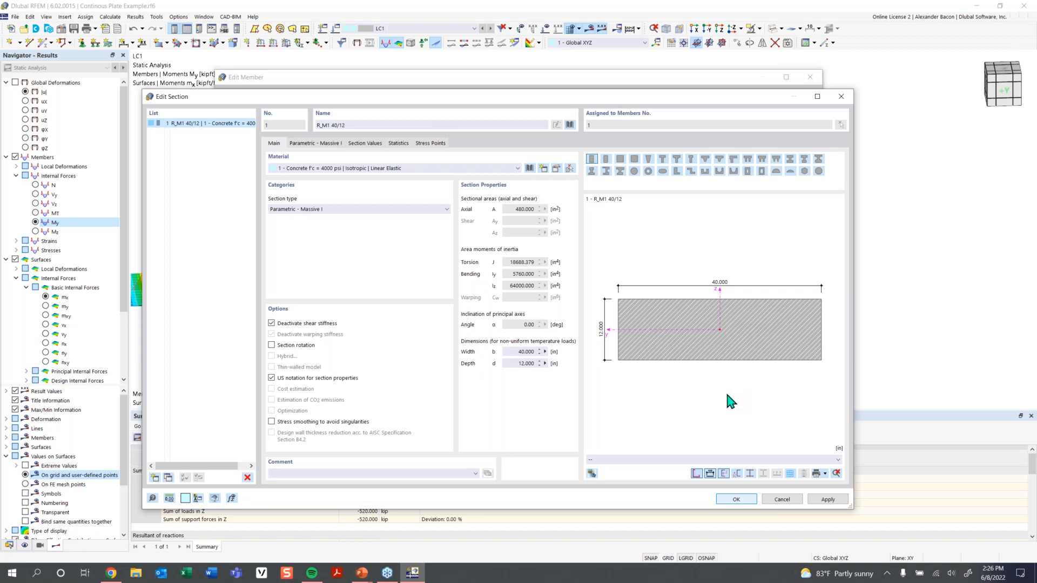
click(736, 499)
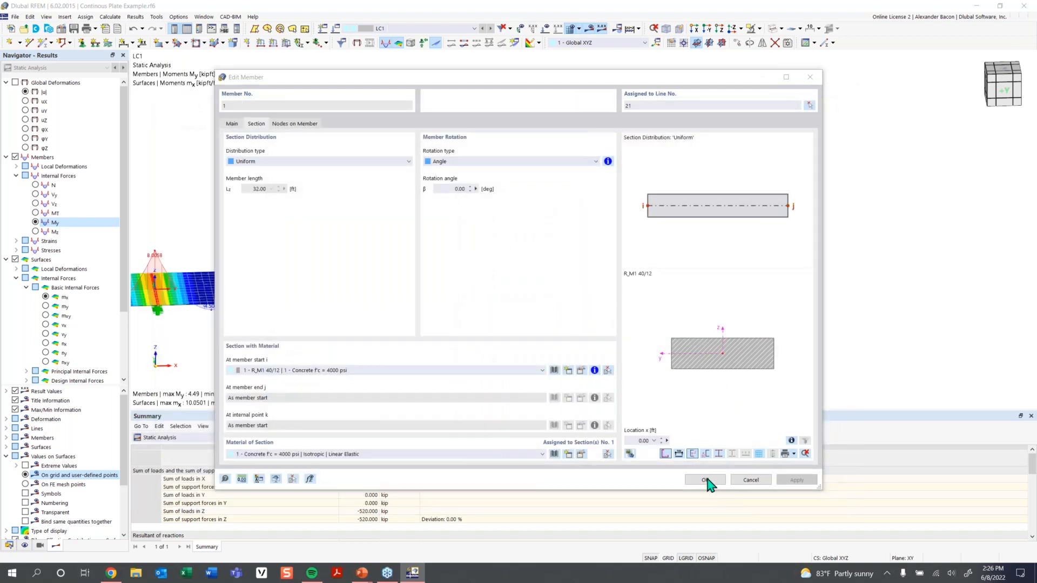
click(709, 482)
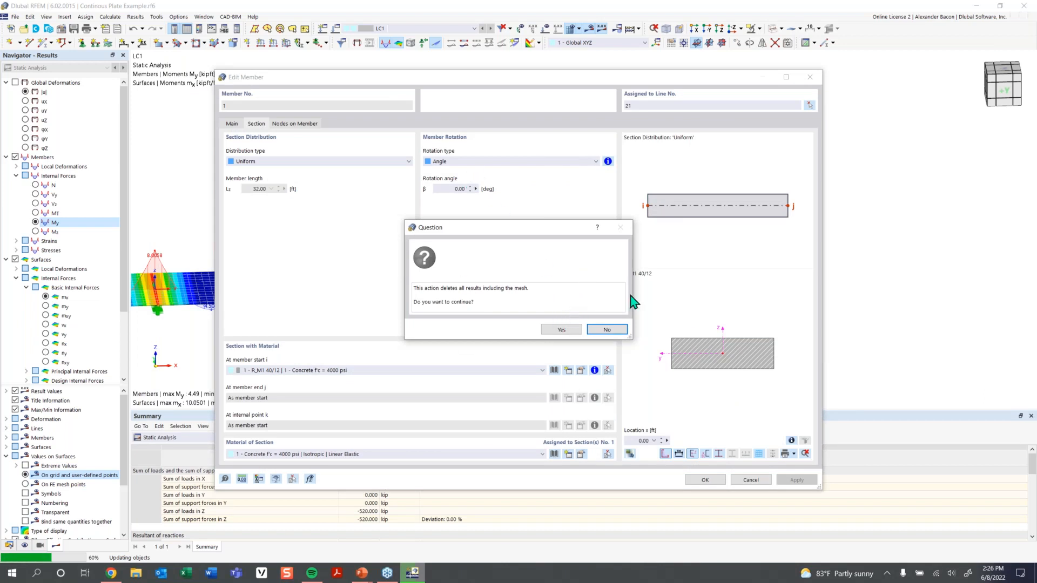
Accept deleting the old results, apply the member change, and start calculating LC1.
click(562, 330)
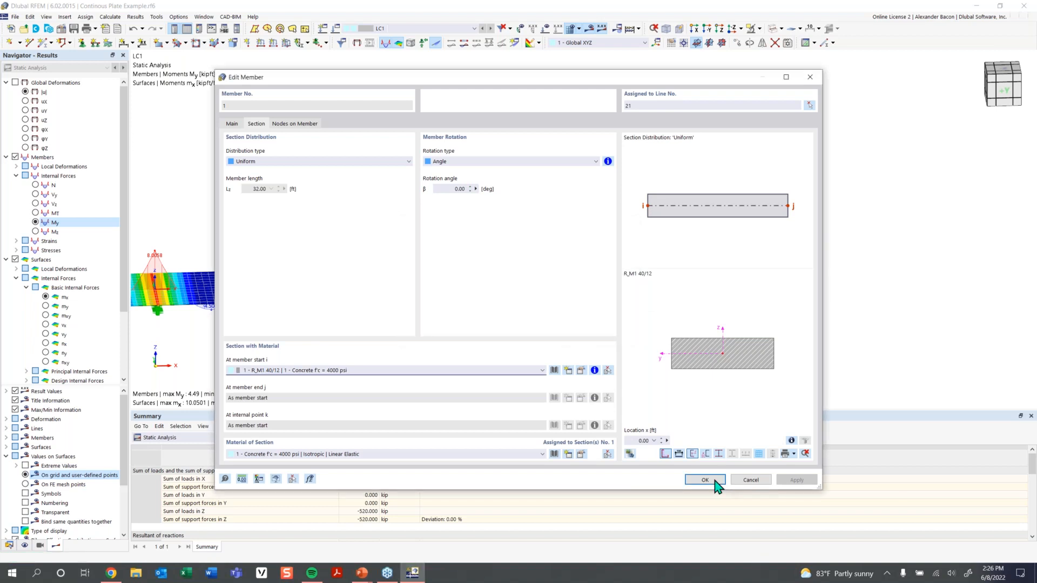
click(704, 480)
click(588, 28)
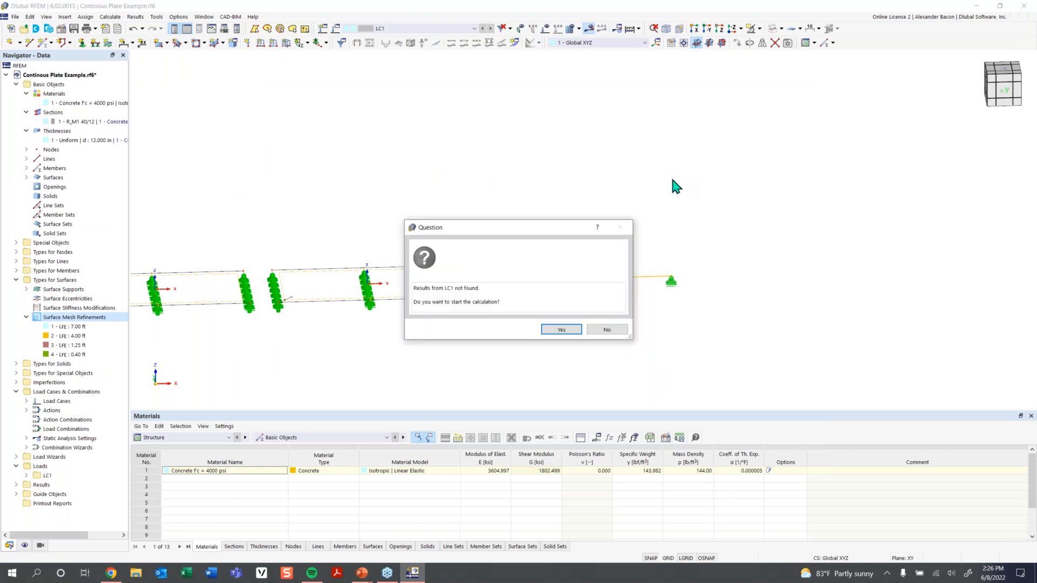
click(561, 329)
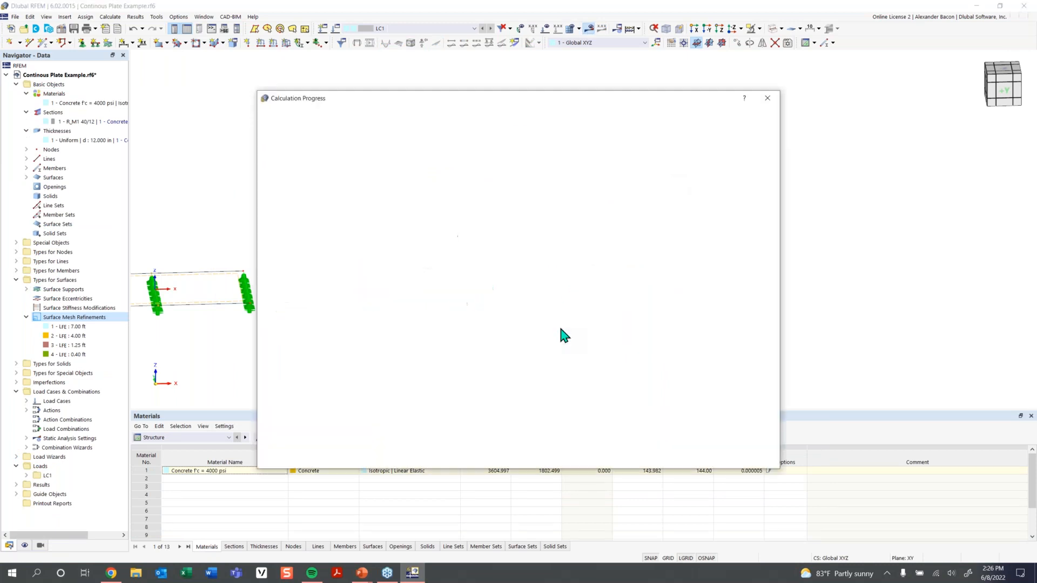
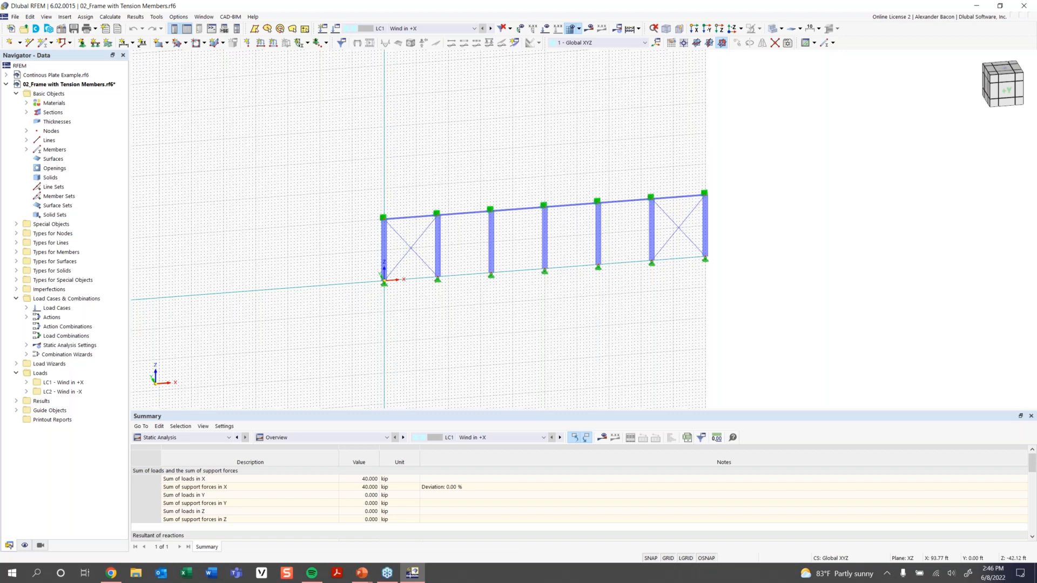
Inspect brace Member 14's properties to confirm it is a Tension member, then close them.
scroll(643, 271, up, 5)
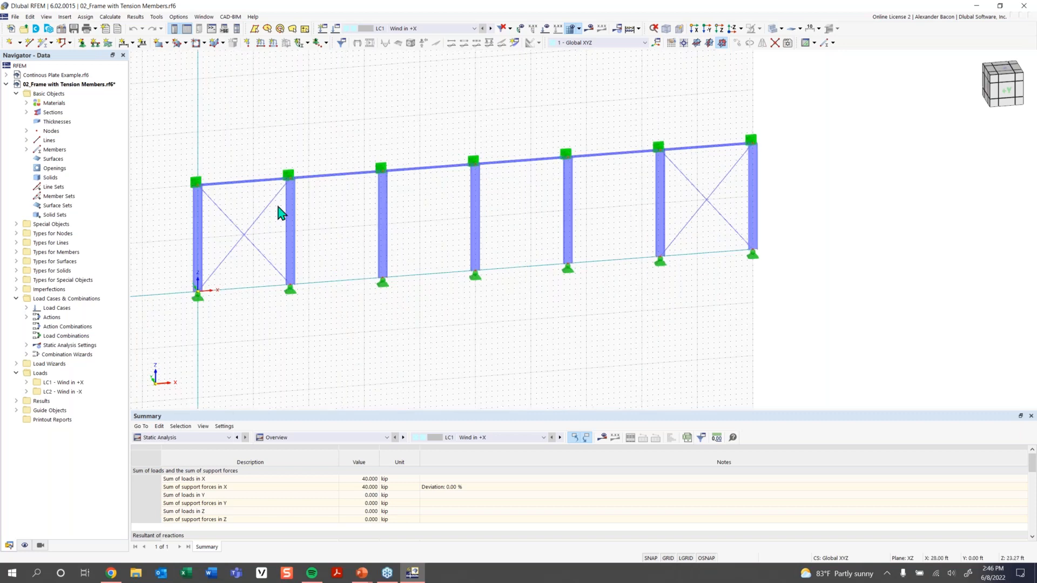
mouse_move(246, 241)
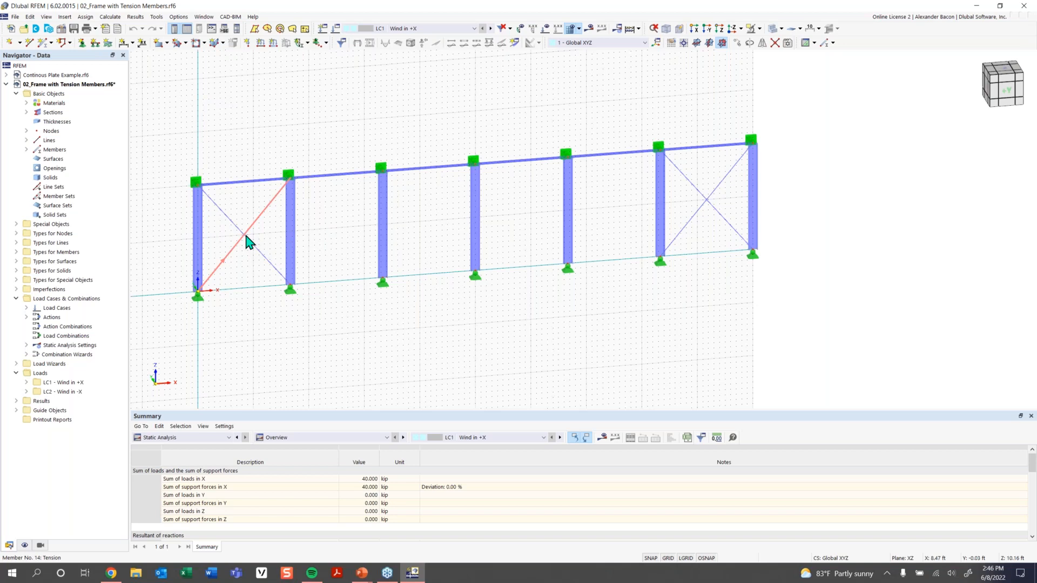
double_click(248, 241)
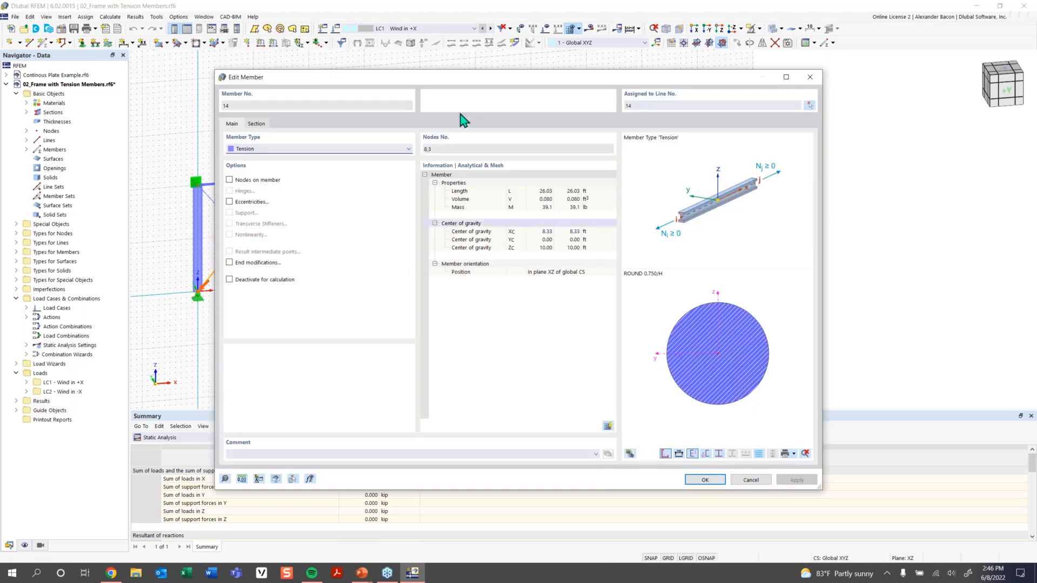
drag(385, 85, 366, 308)
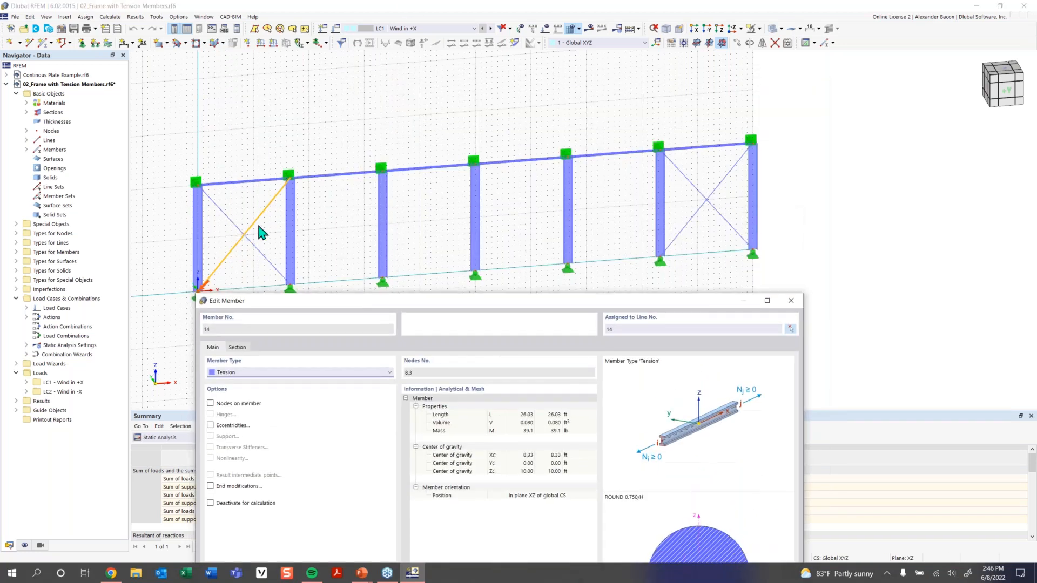
drag(302, 303, 274, 111)
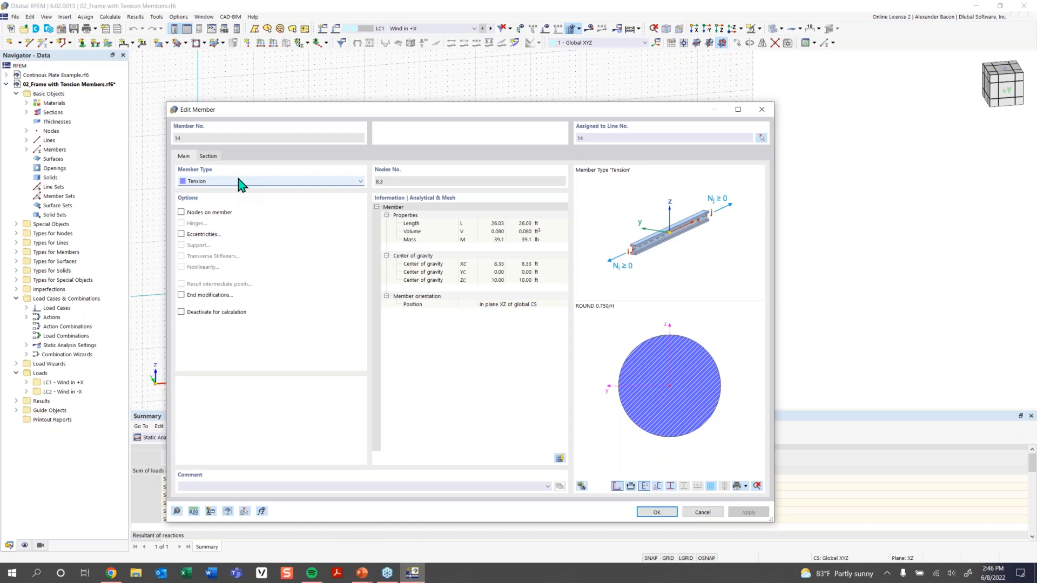
click(763, 110)
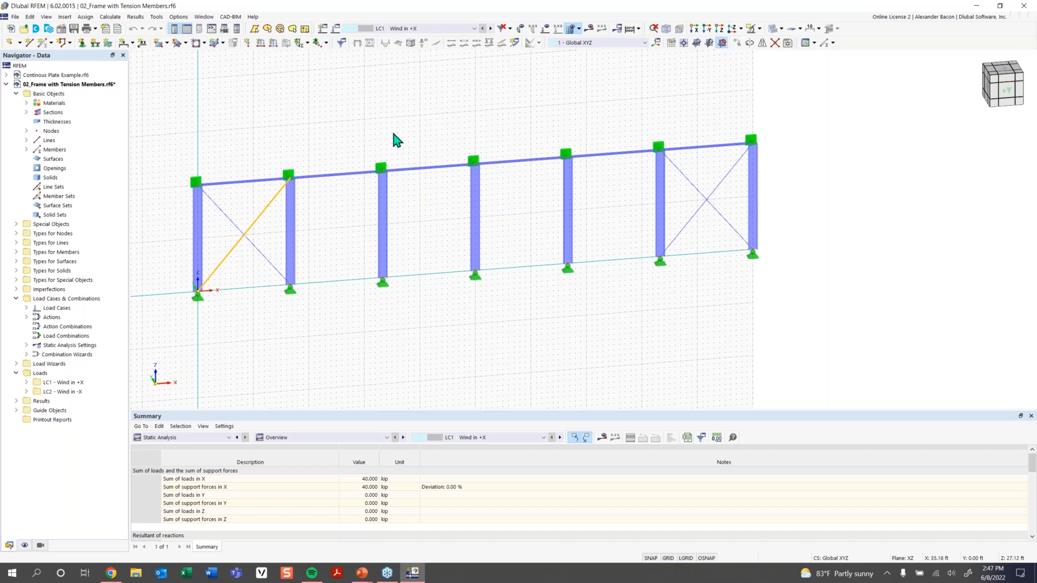
Turn off the background grid, rotate to an oblique view, and select both left-bay diagonals.
click(668, 558)
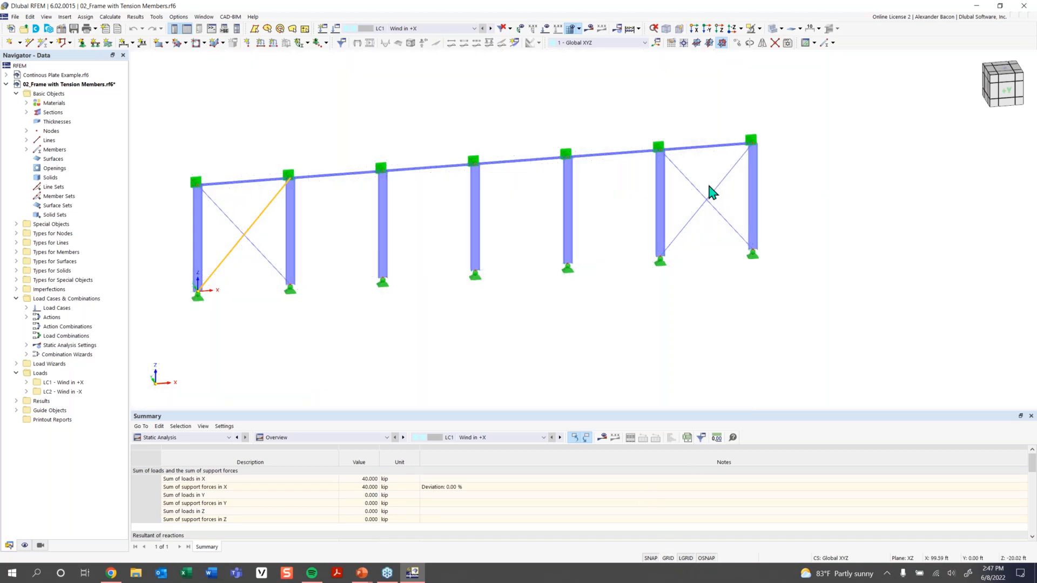
middle_drag(506, 326, 521, 330)
ctrl+middle_drag(275, 213, 325, 219)
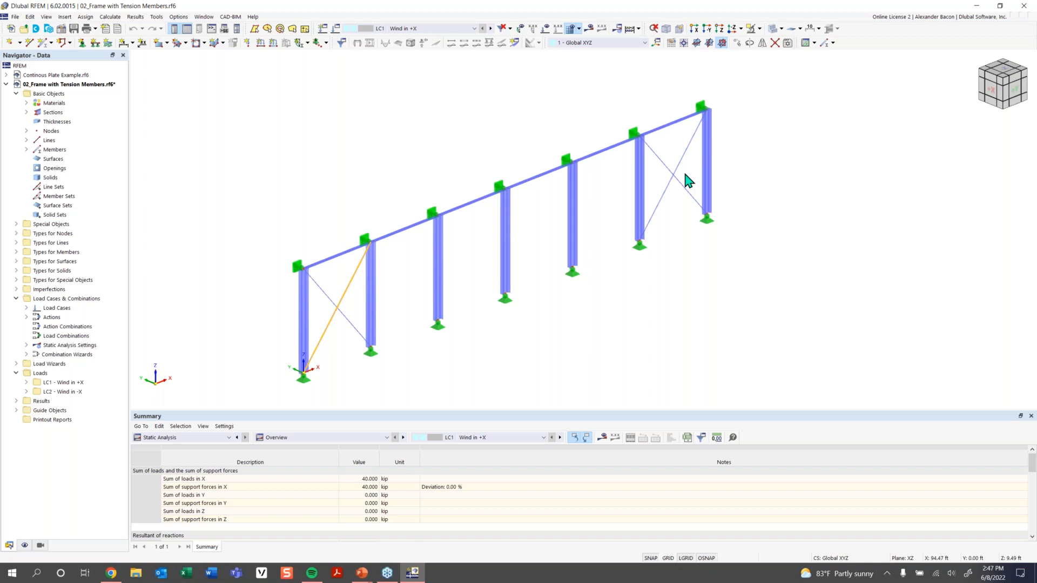
click(341, 288)
ctrl+middle_drag(634, 282, 236, 252)
click(223, 297)
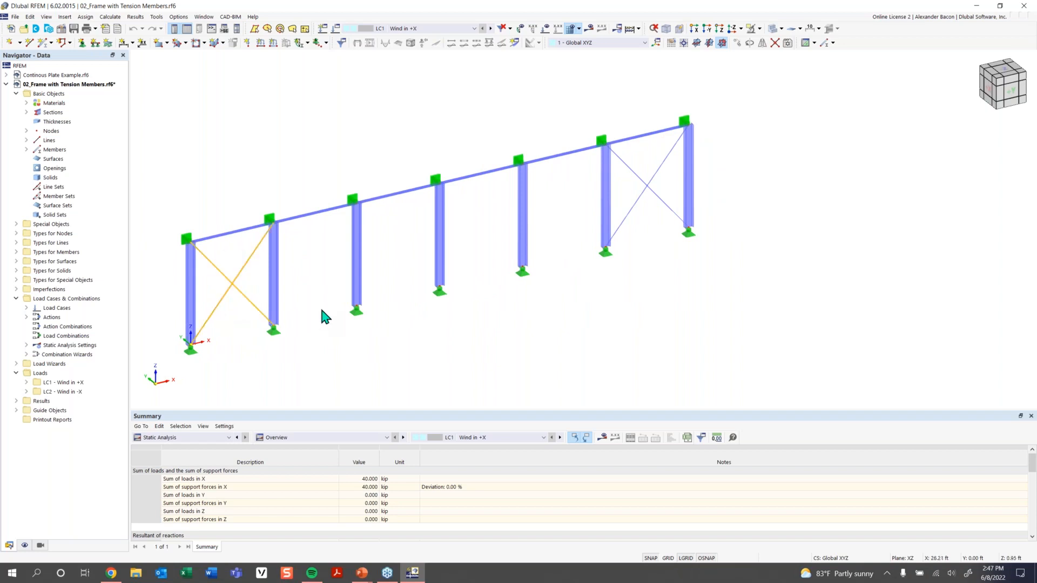
Delete the diagonal braces in the left and right bays.
key(Delete)
click(556, 329)
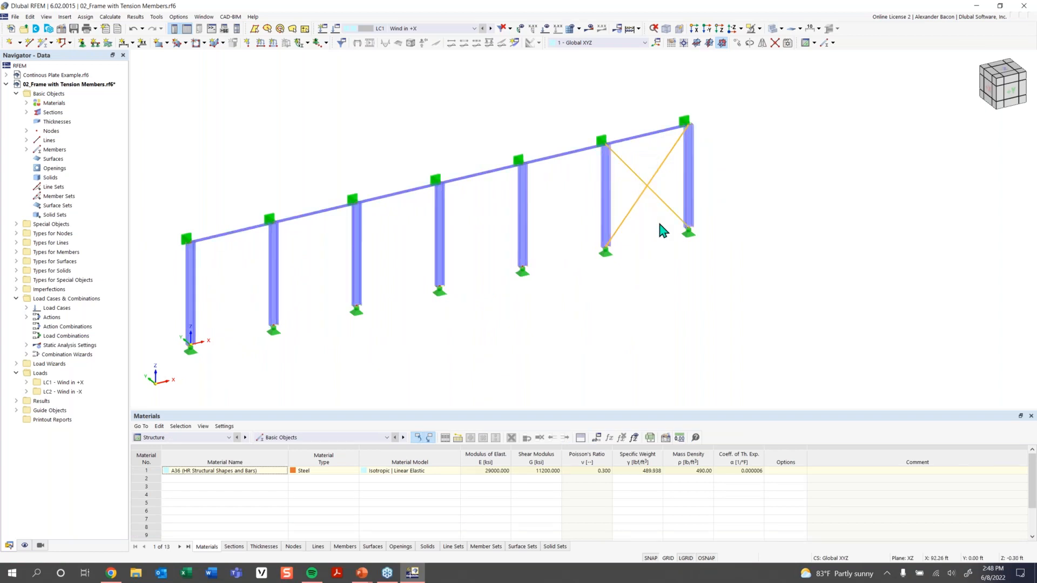
key(Delete)
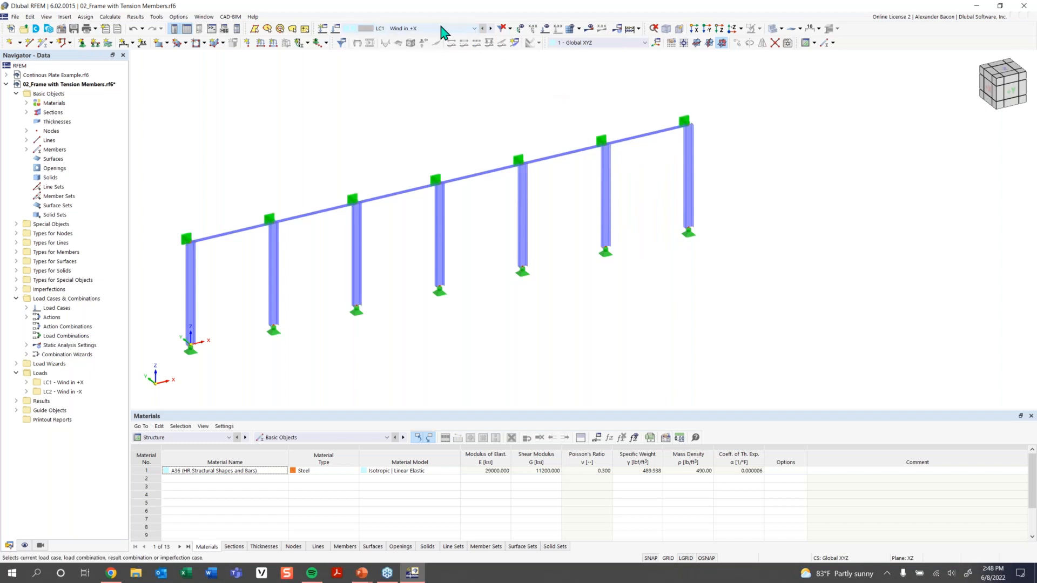
Show the Wind in +X loads and calculate LC1, dismissing the instability error.
click(545, 28)
middle_drag(368, 123, 397, 116)
scroll(397, 115, down, 1)
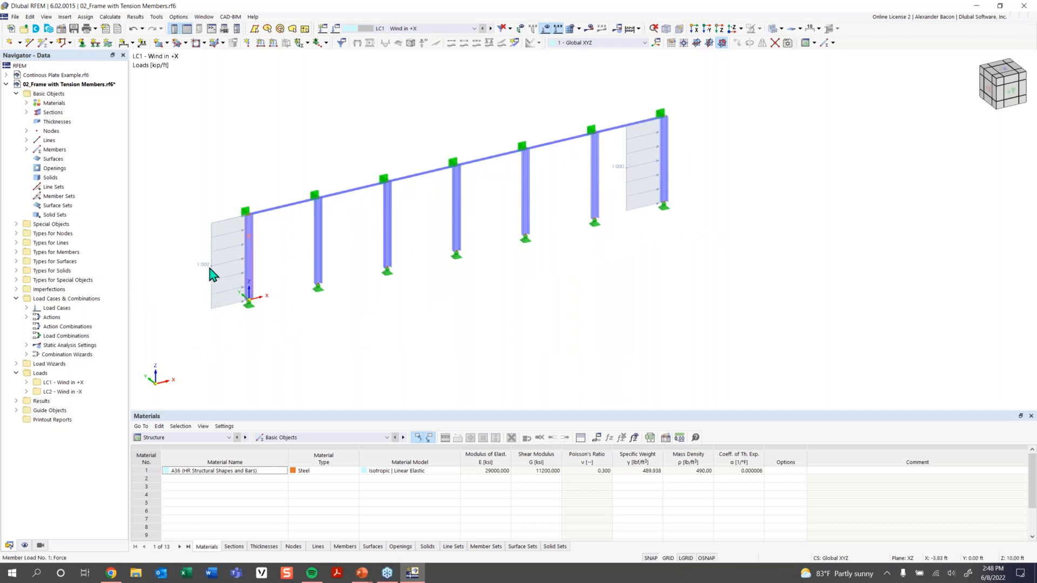
click(589, 29)
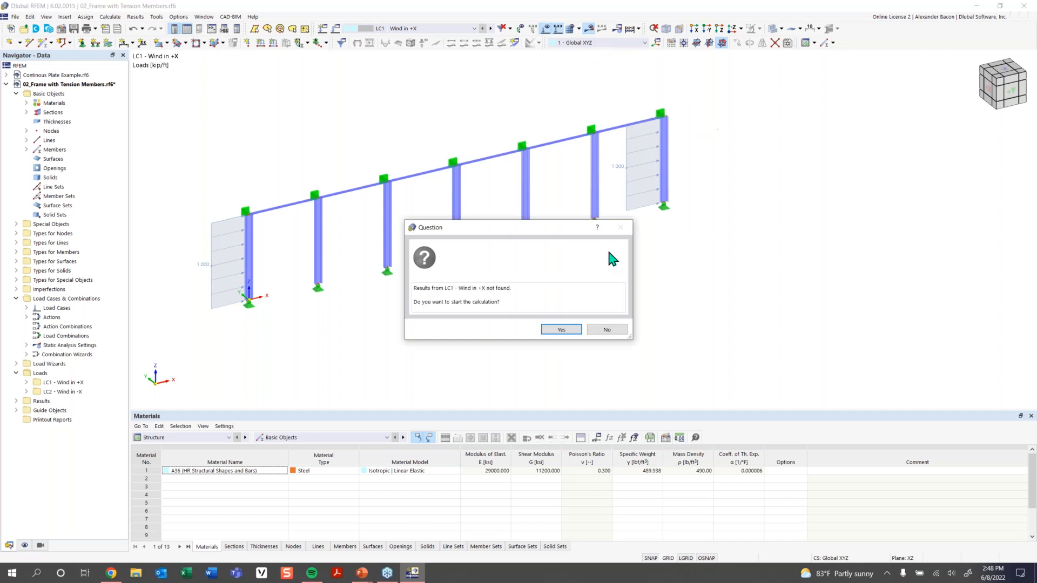
click(561, 330)
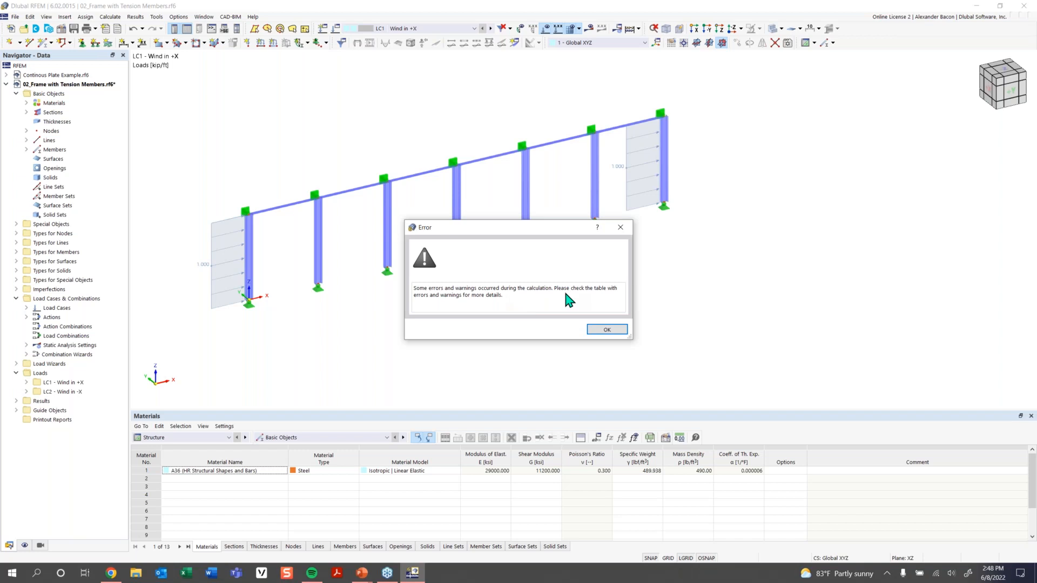
click(611, 330)
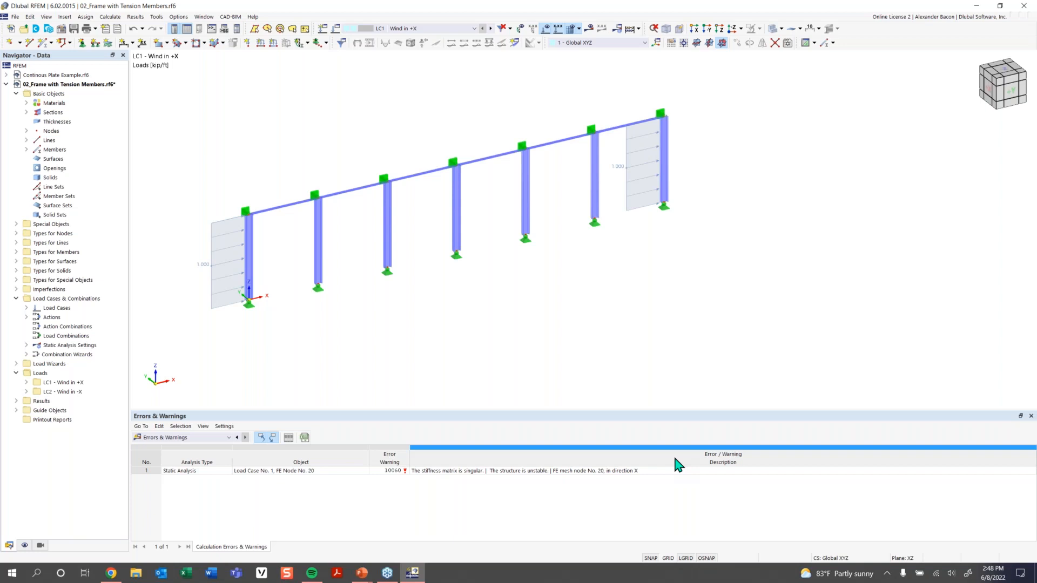
click(625, 470)
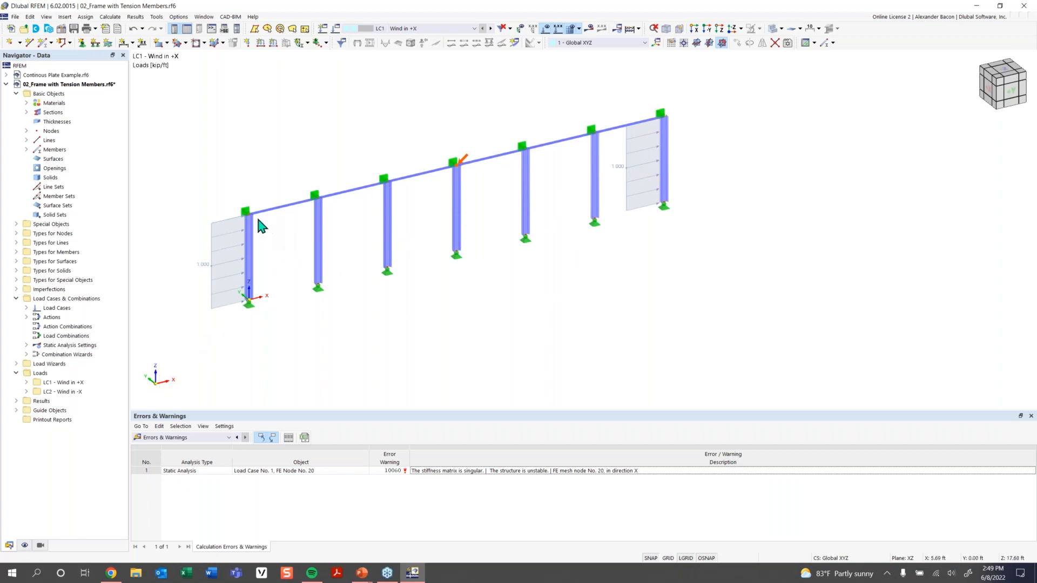
scroll(250, 273, up, 2)
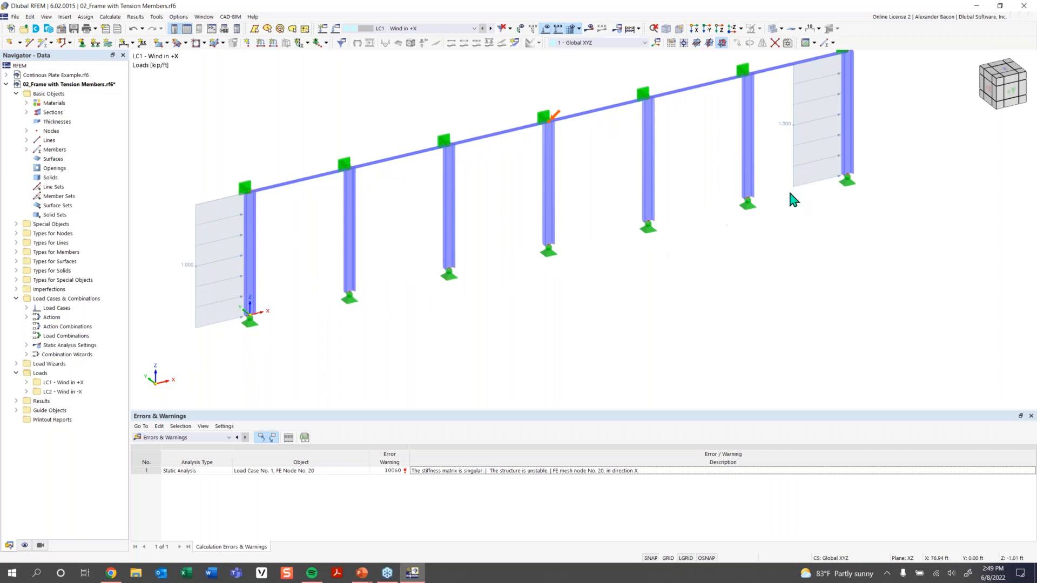
middle_drag(768, 79, 741, 90)
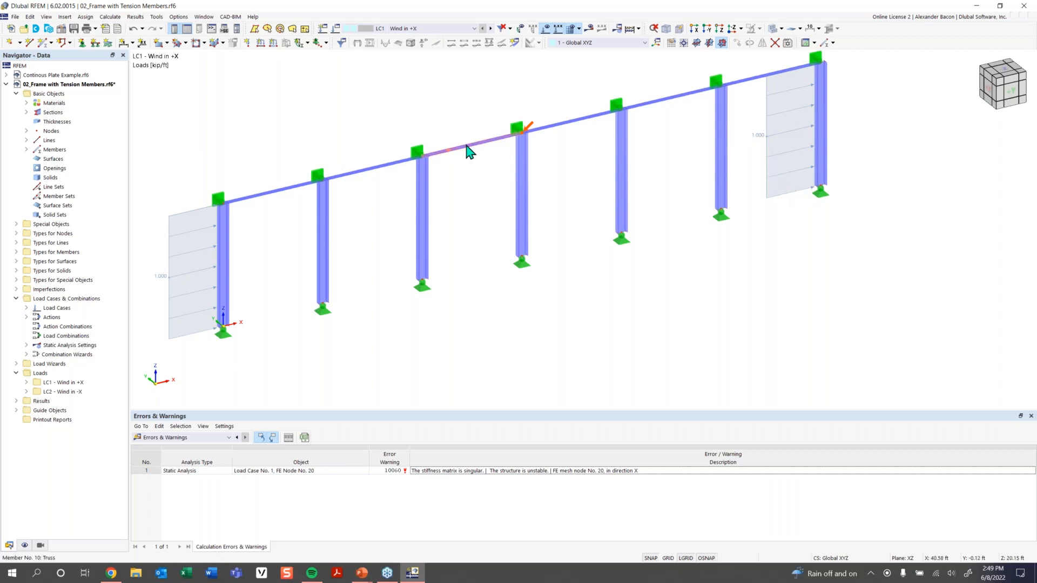
double_click(526, 183)
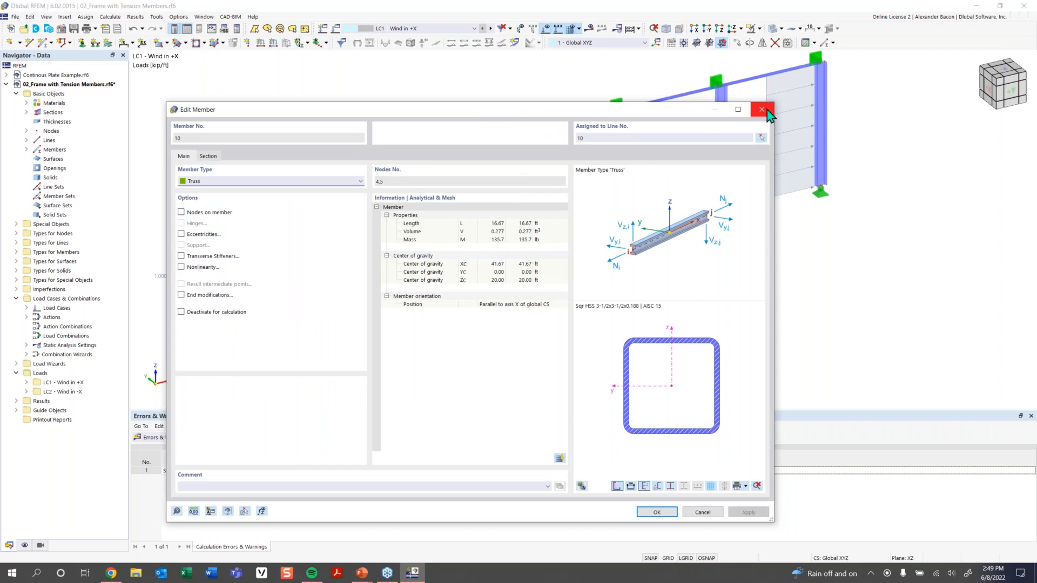
click(757, 113)
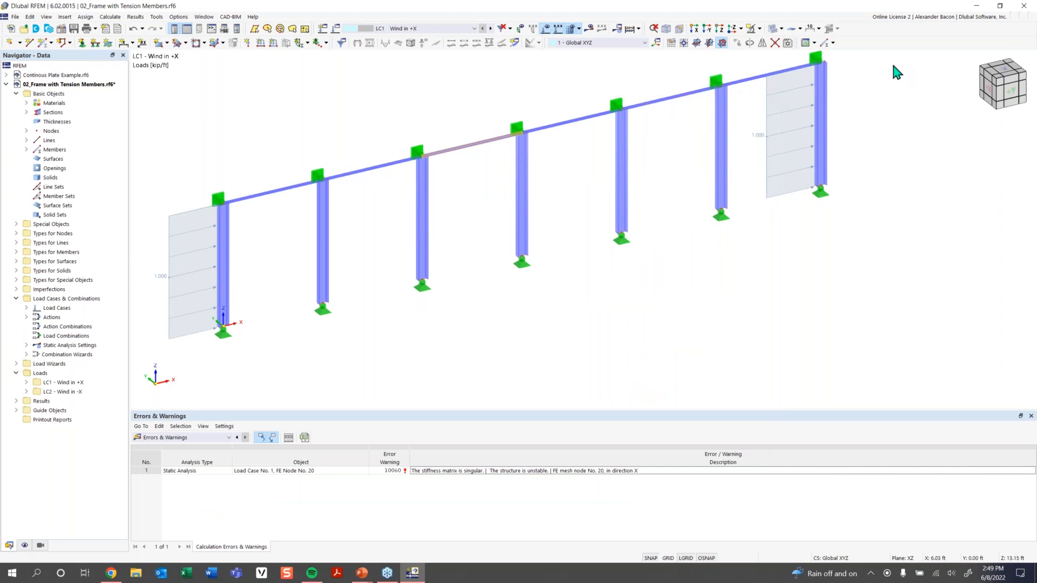
scroll(696, 249, down, 1)
scroll(621, 266, down, 1)
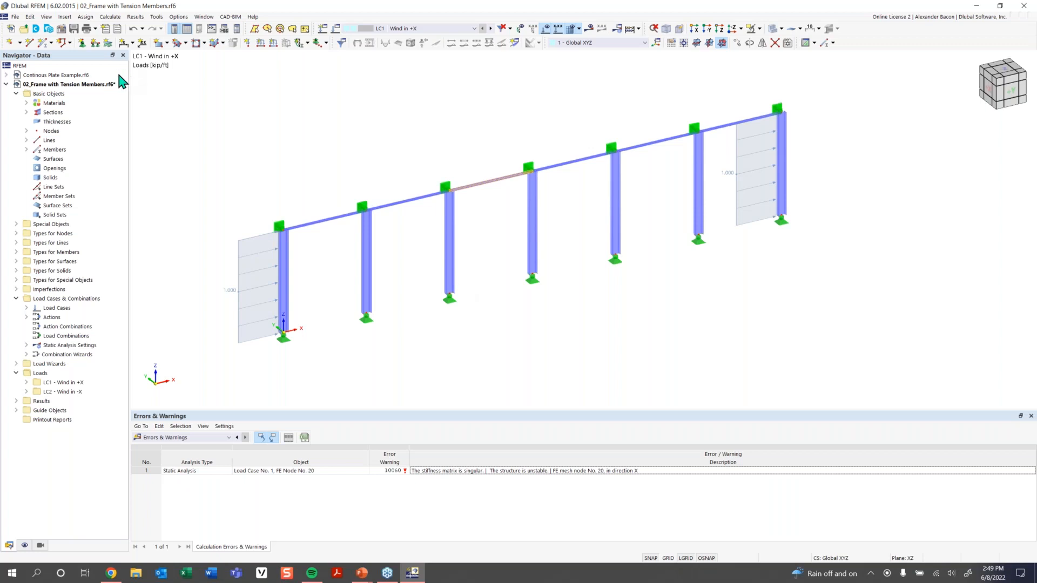
Define a new Tension member with the ROUND 0.750/H section.
click(43, 42)
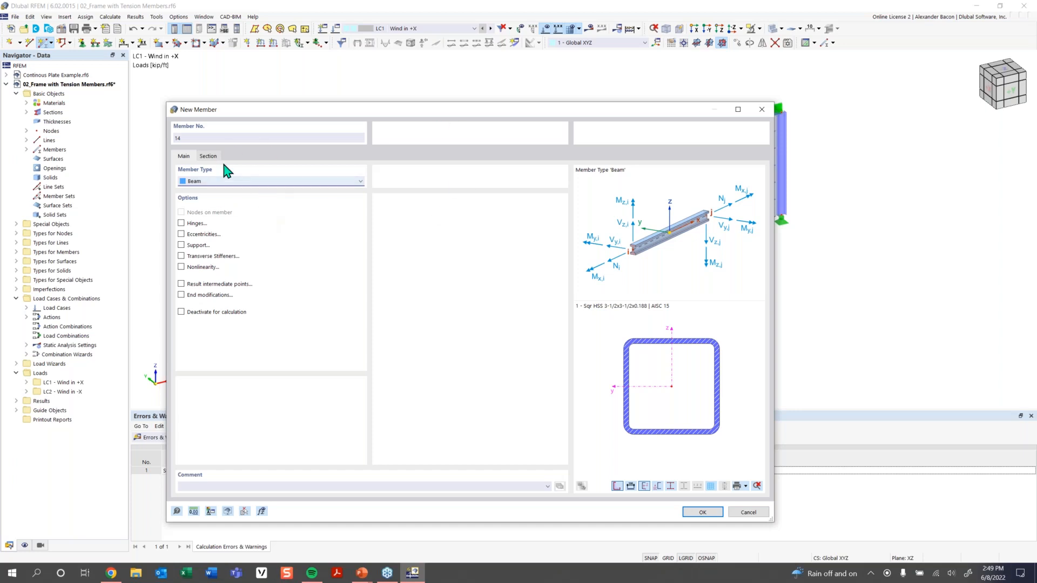
click(217, 183)
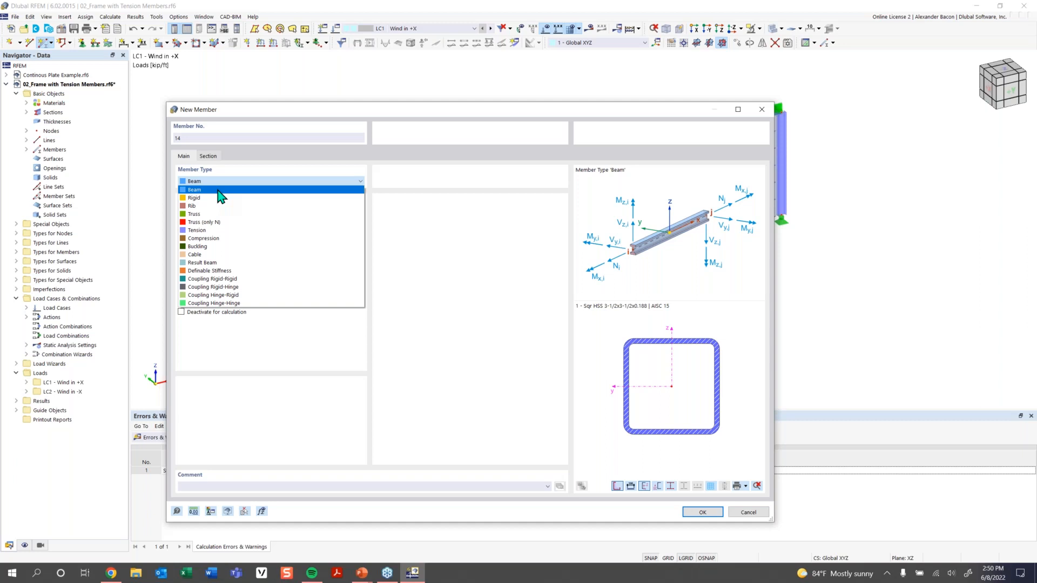
click(214, 236)
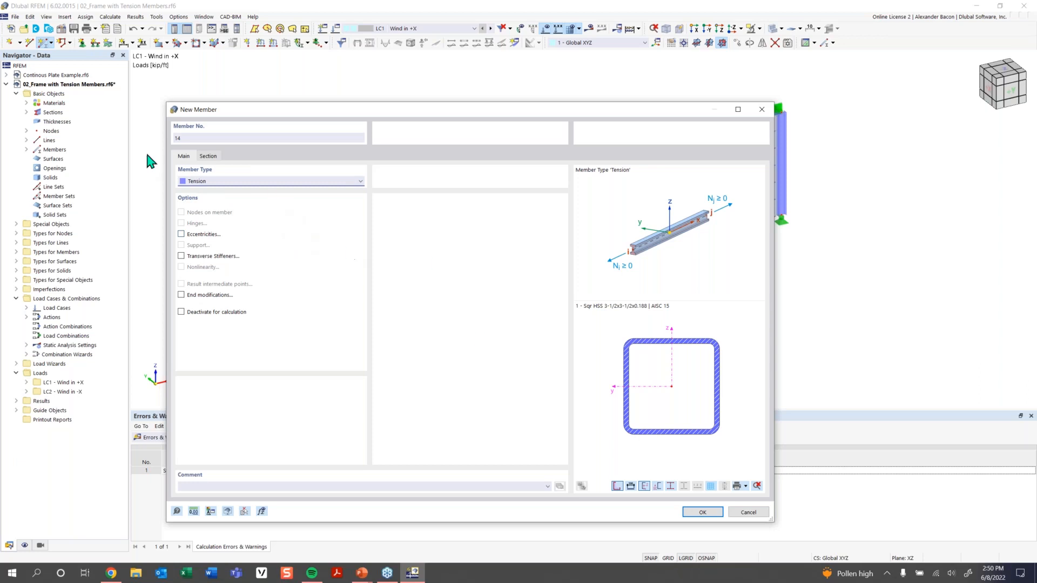
click(207, 156)
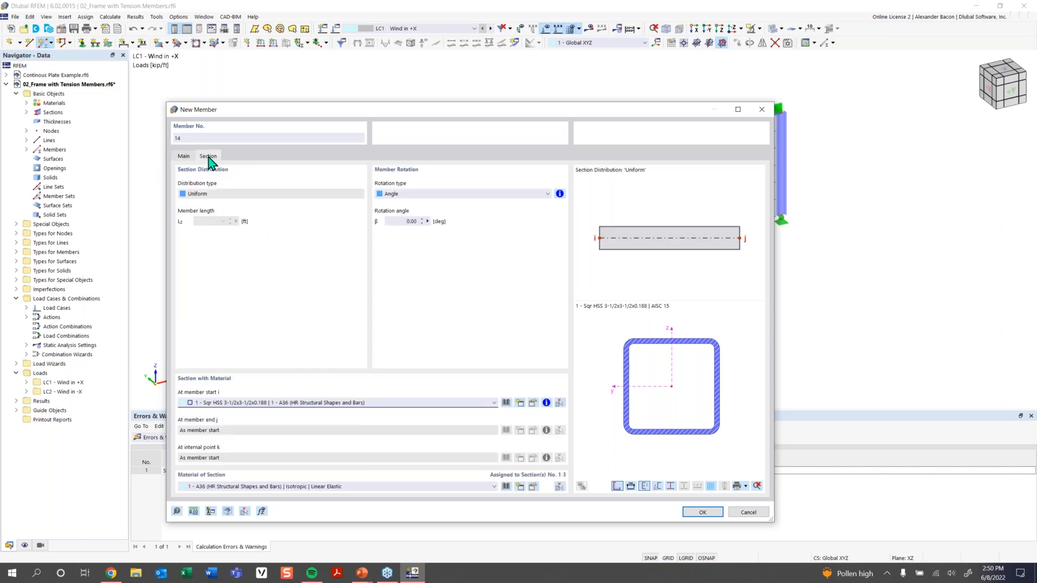
click(443, 402)
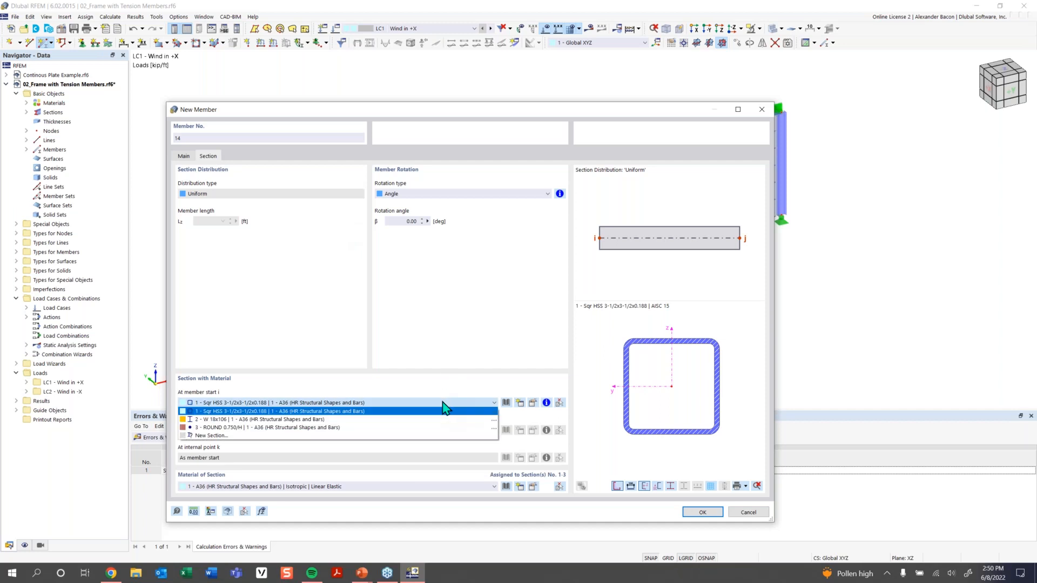
click(399, 427)
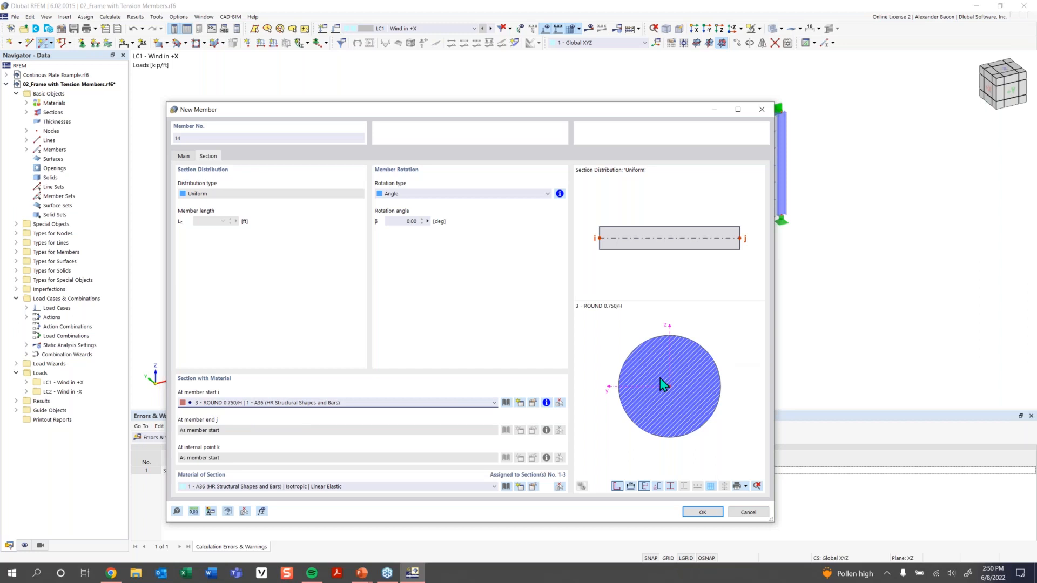
click(700, 512)
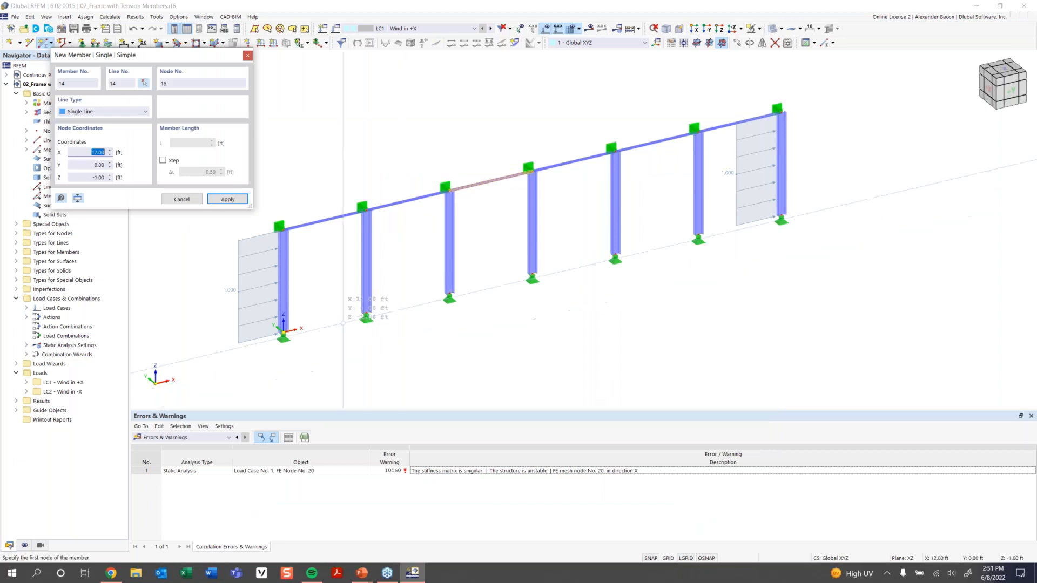
Draw a brace from the bottom-left support to the second column's top, discarding old results.
click(283, 331)
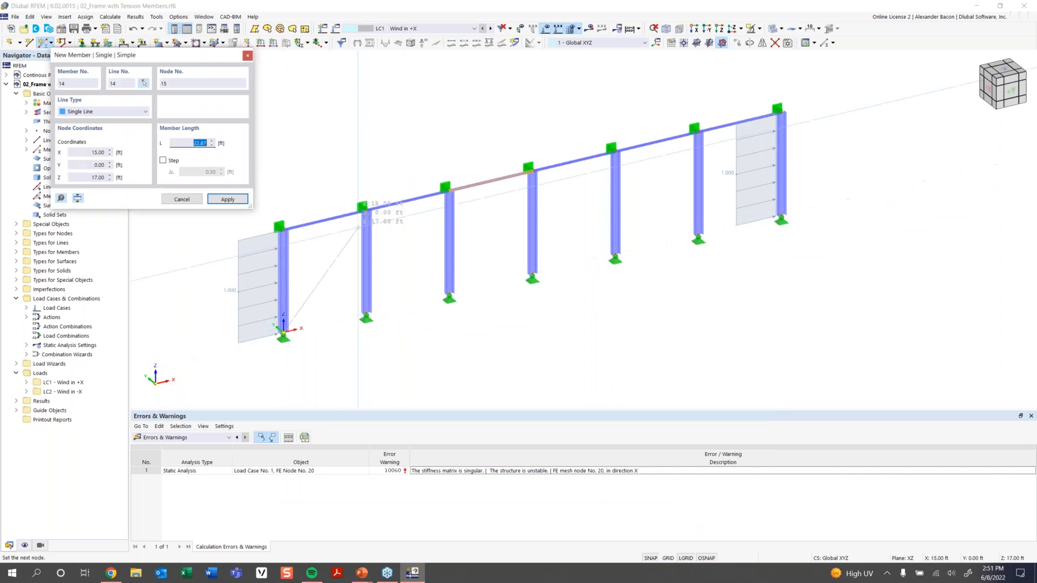
click(366, 210)
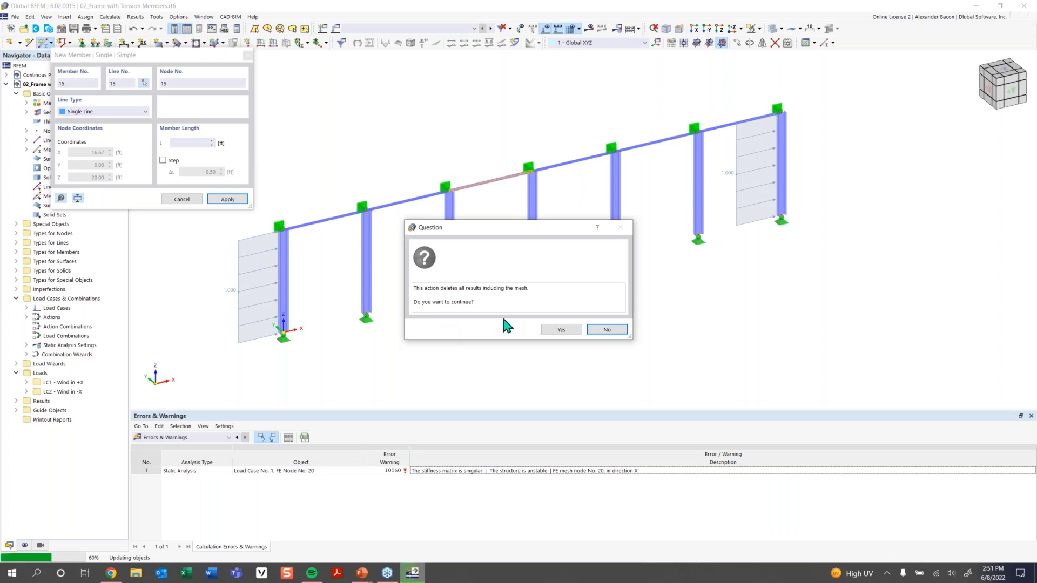
click(558, 329)
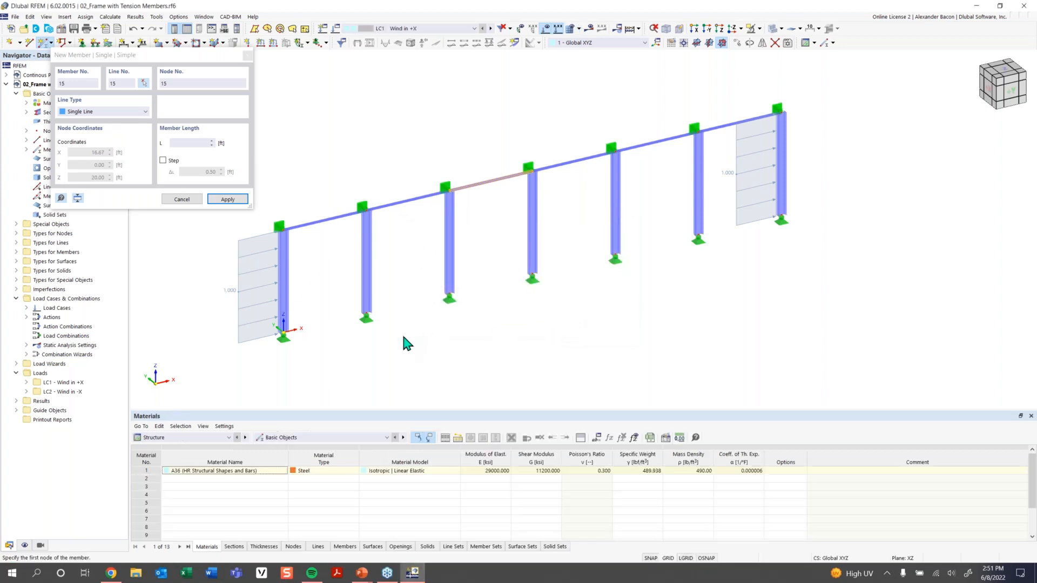
click(283, 228)
right_click(294, 161)
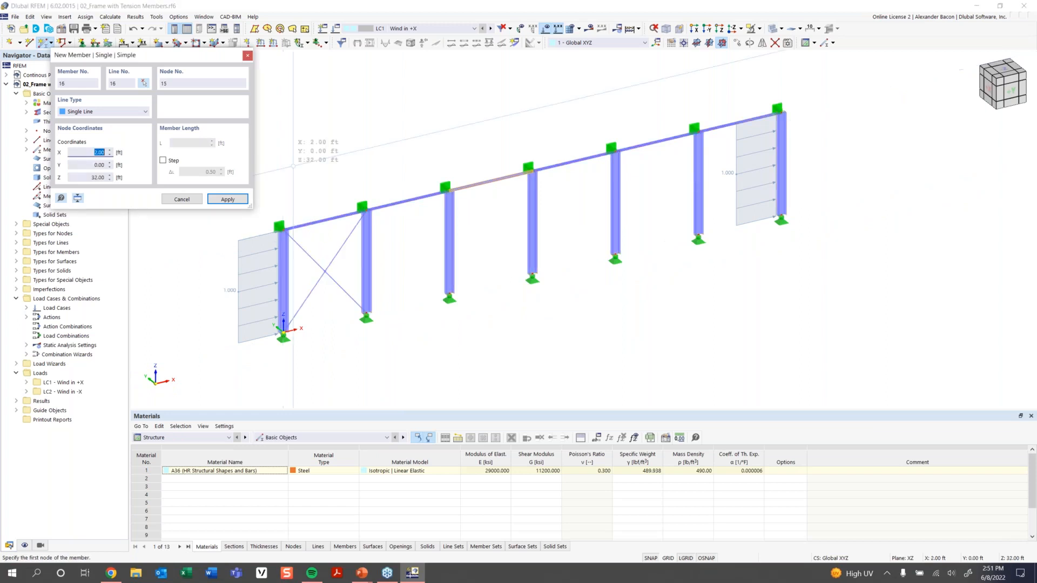
right_click(294, 161)
right_click(294, 161)
click(299, 131)
click(298, 131)
Bring the whole frame into view and save the model.
scroll(573, 328, down, 1)
middle_drag(542, 340, 510, 348)
ctrl+middle_drag(509, 348, 525, 340)
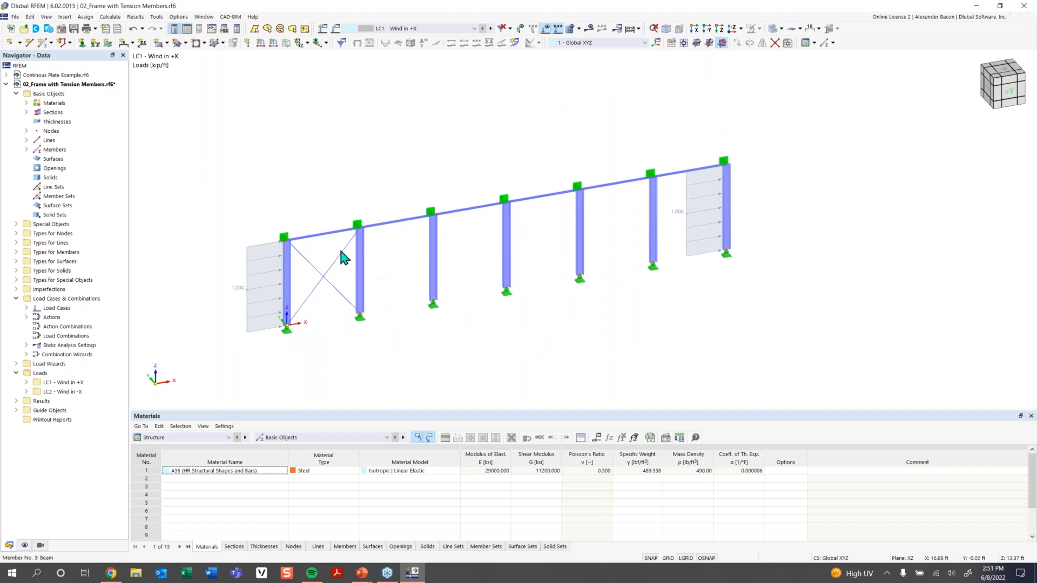
key(ctrl+s)
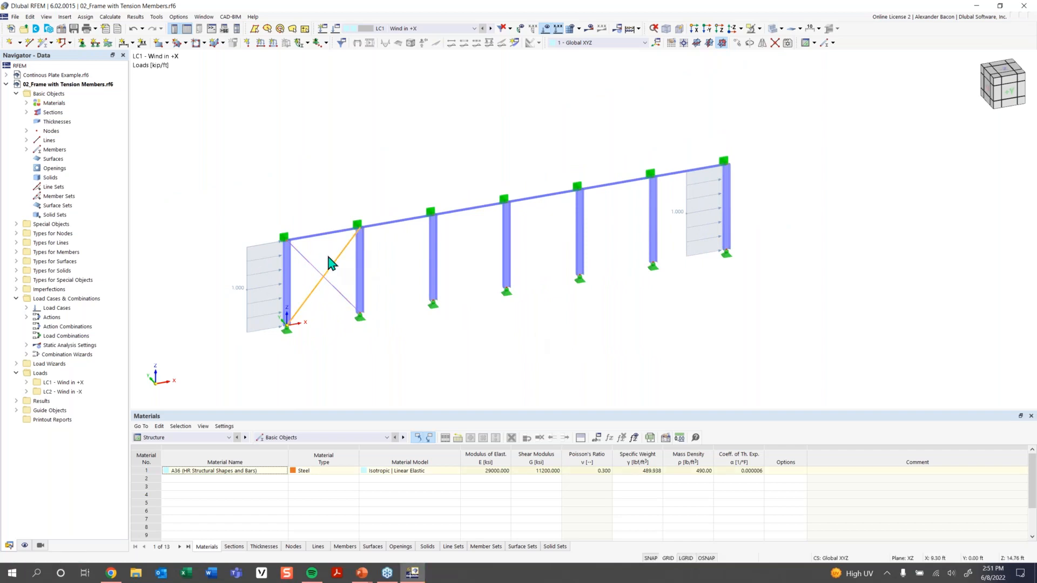
Copy the first-bay X-bracing into the last bay and back into the first bay.
drag(330, 252, 318, 302)
ctrl+drag(350, 297, 725, 249)
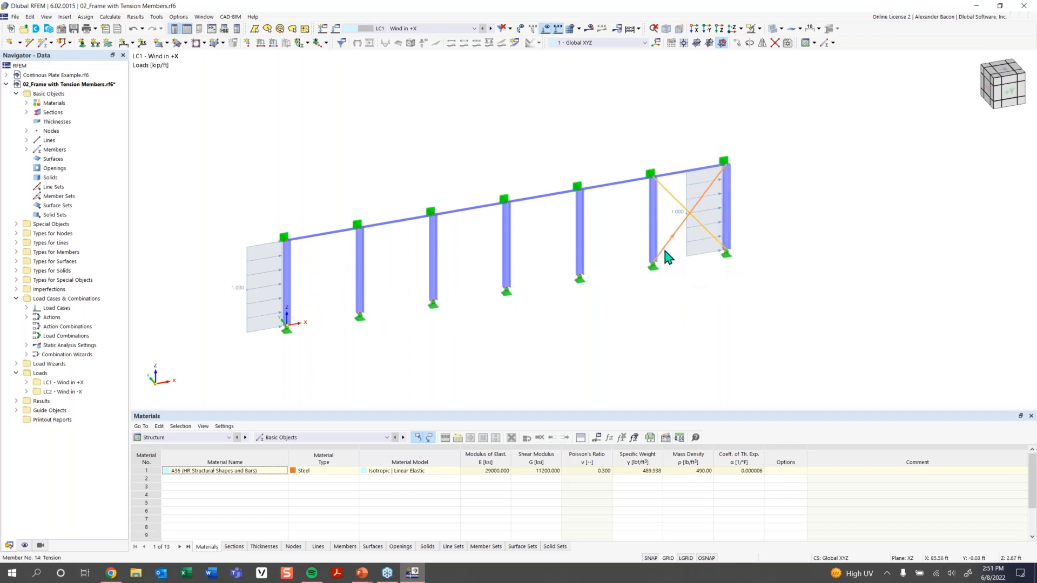
ctrl+drag(663, 248, 289, 331)
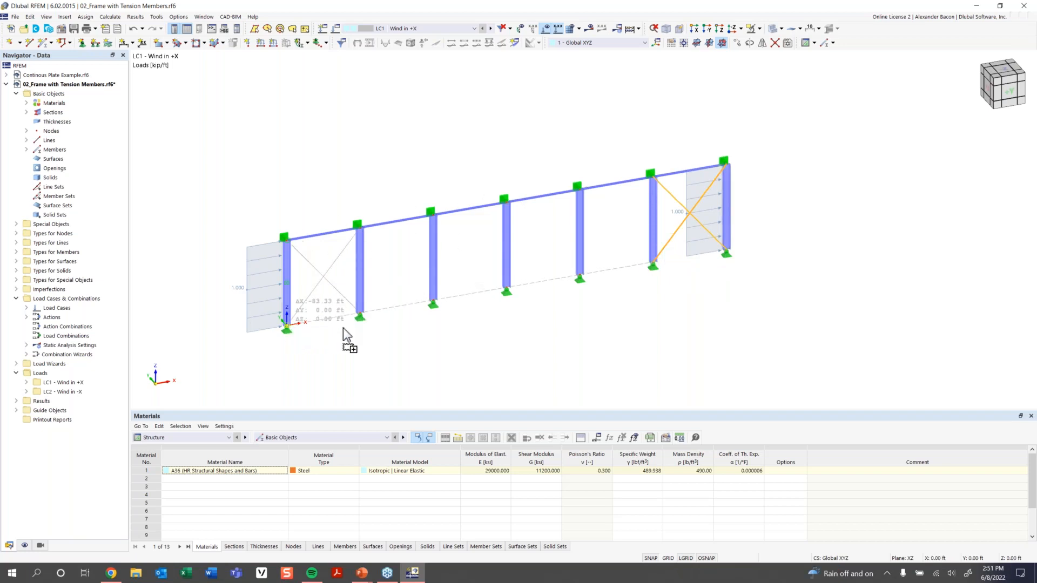
click(350, 340)
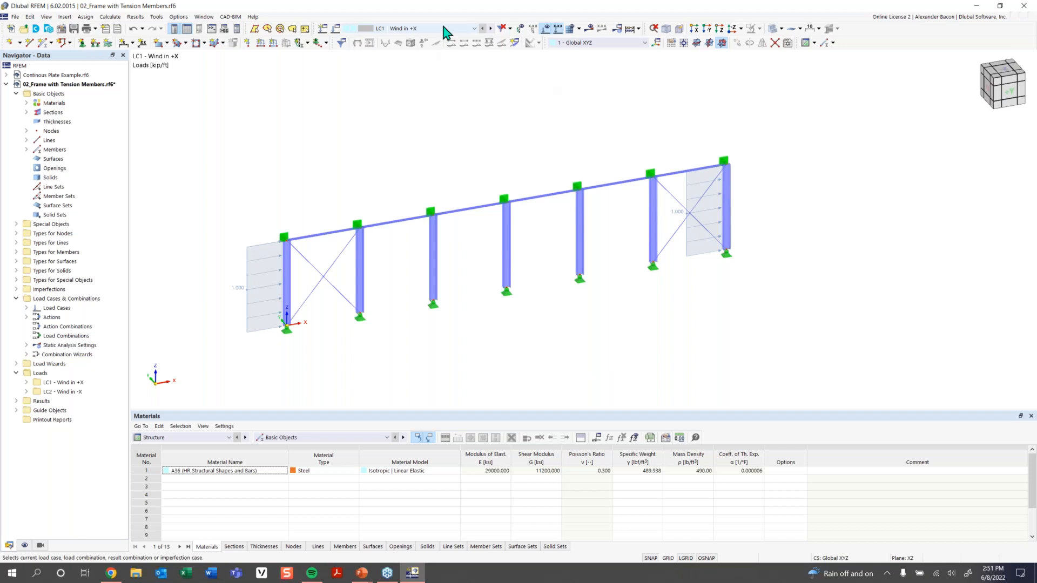
Calculate LC1 and hide the wind loads from the view.
click(591, 29)
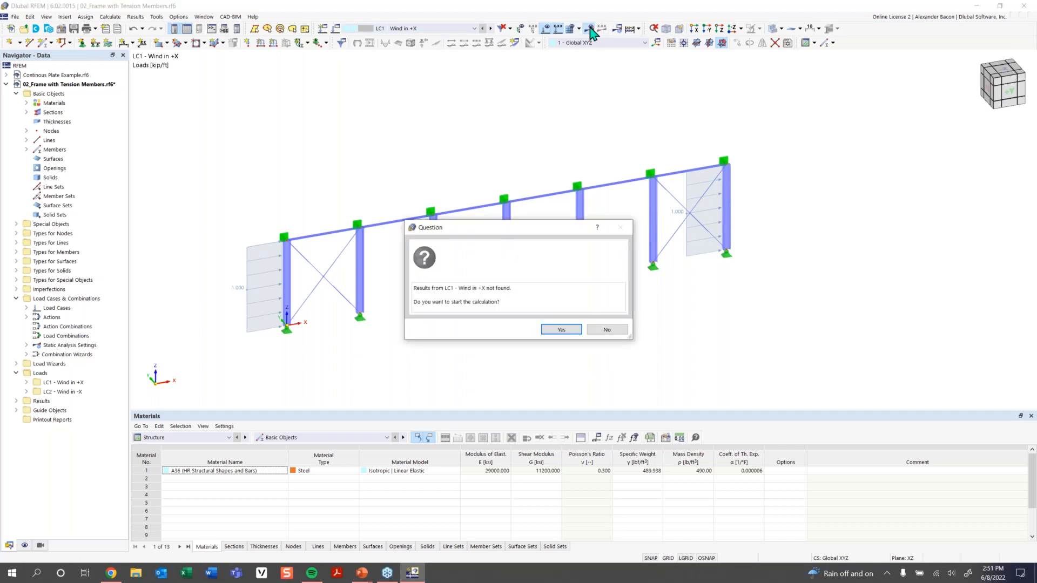
click(561, 329)
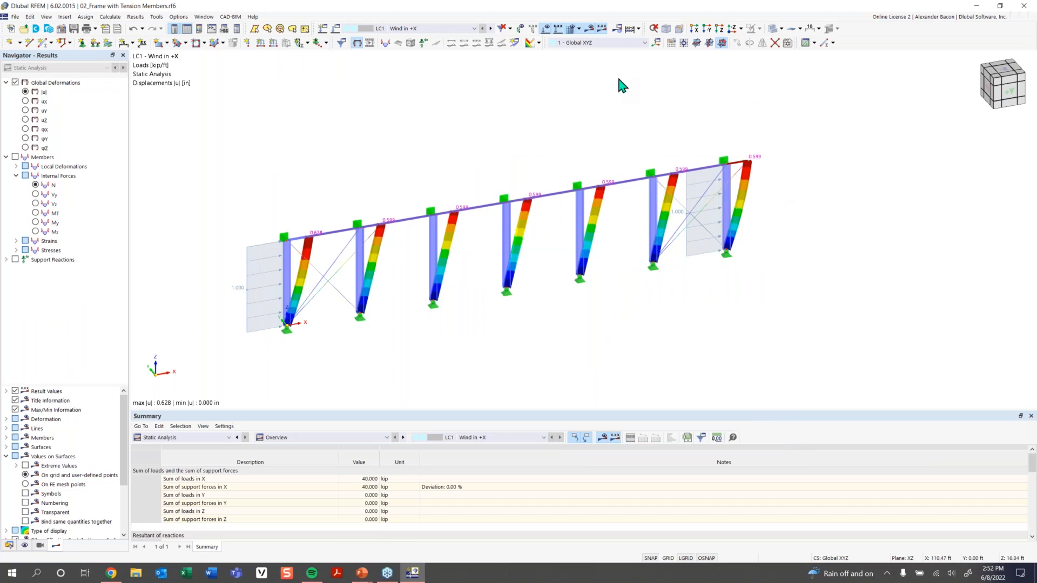
scroll(440, 288, up, 1)
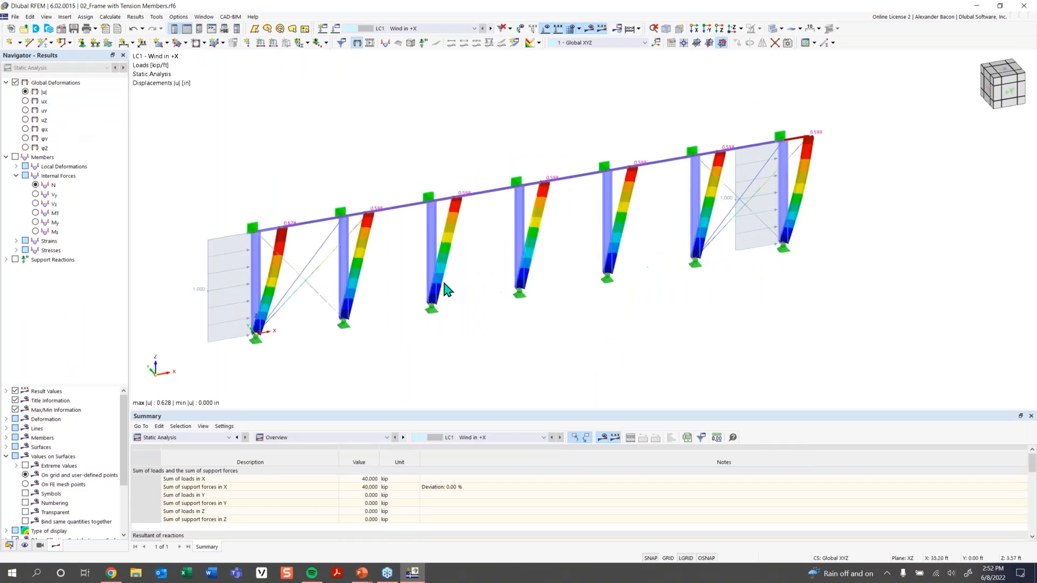
click(545, 30)
Zoom and pan along the deformed frame from the first bays to the far end.
scroll(330, 275, up, 2)
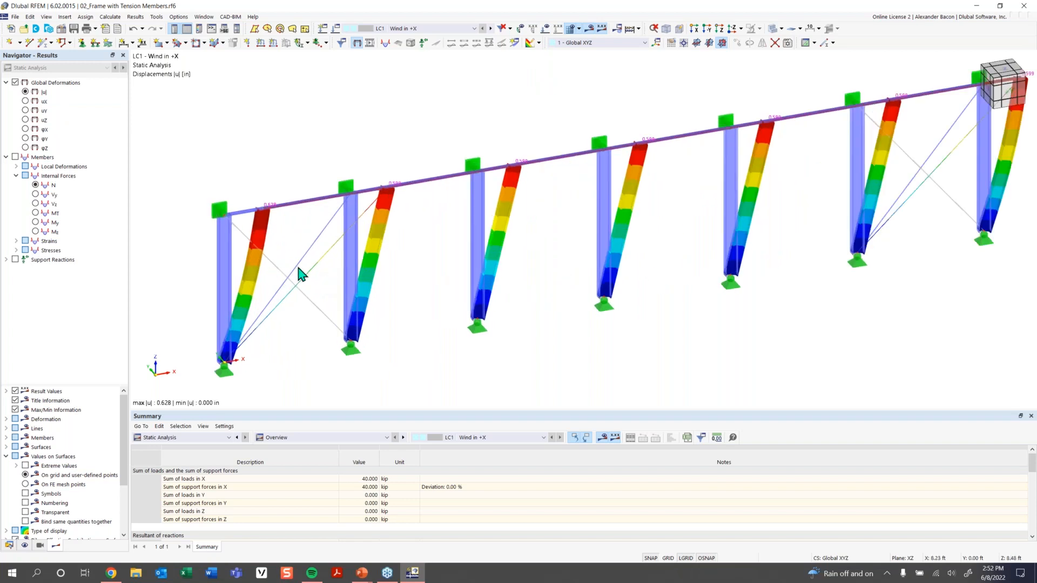
scroll(303, 283, up, 1)
middle_drag(303, 283, 333, 245)
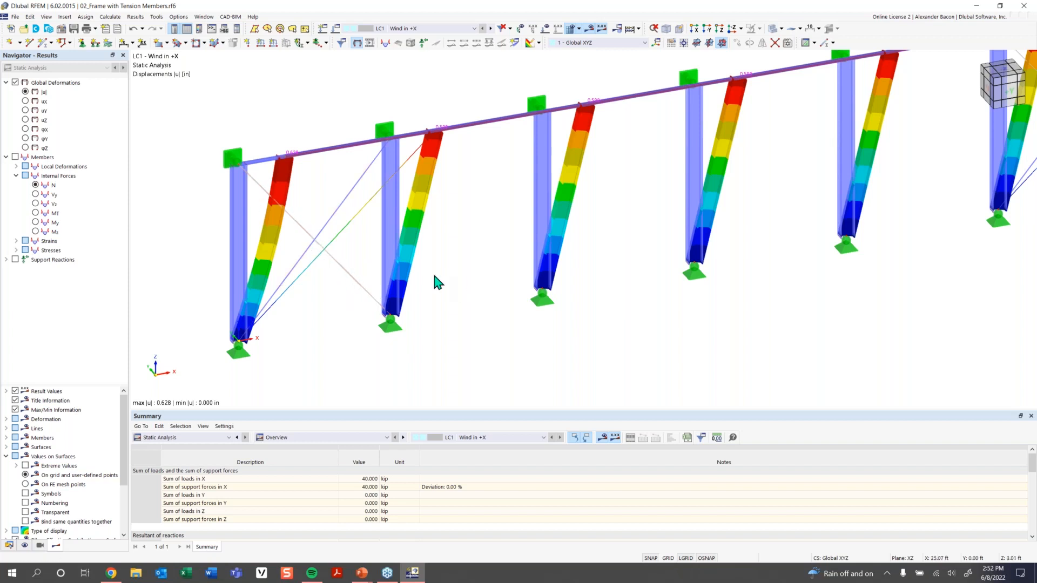
scroll(542, 272, down, 1)
scroll(543, 270, down, 1)
middle_drag(607, 272, 358, 309)
middle_drag(566, 303, 449, 351)
scroll(587, 248, up, 3)
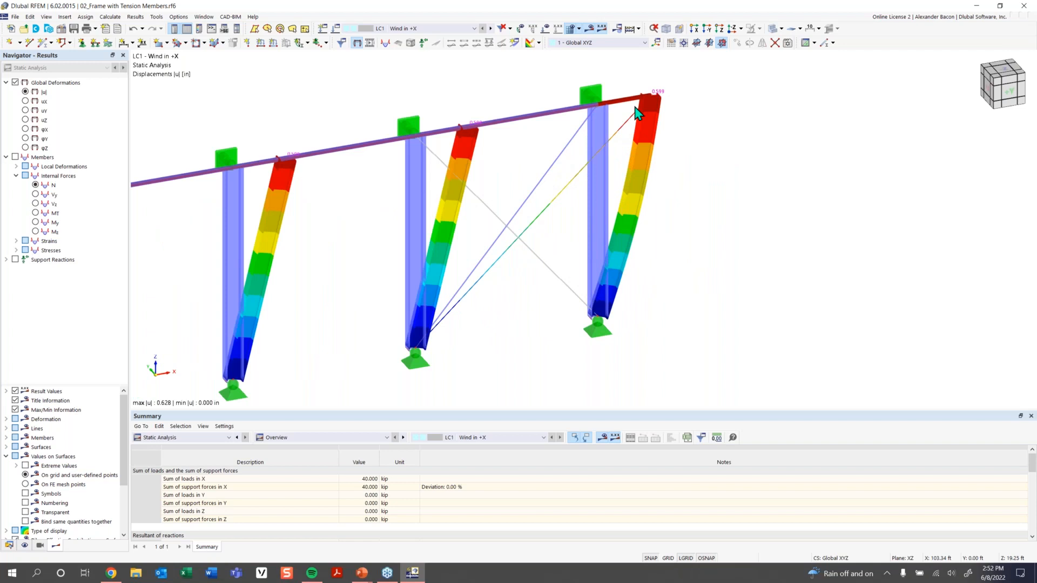
scroll(467, 222, down, 5)
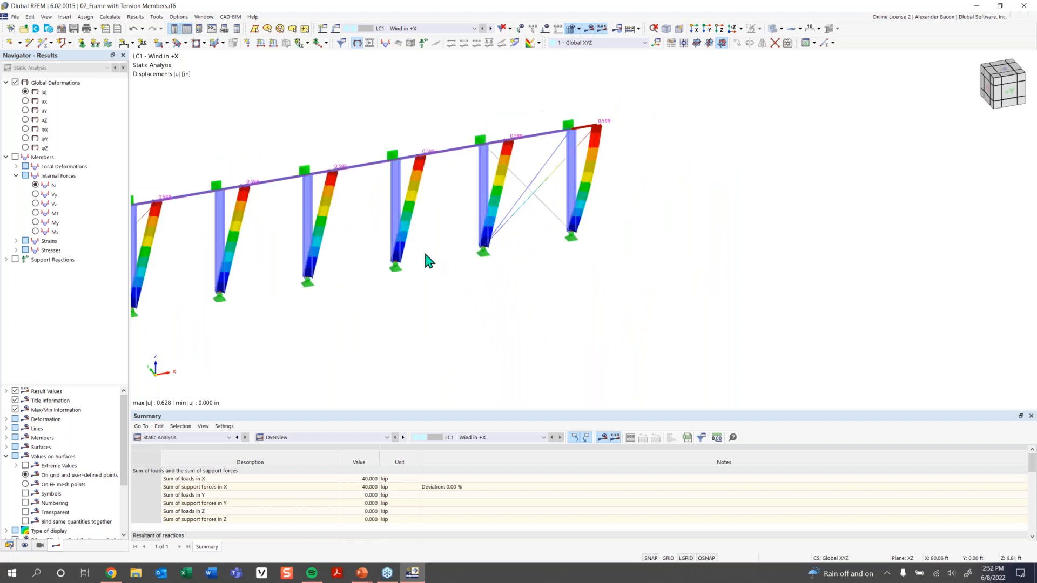
Show LC1 axial forces N and inspect both diagonals carrying 15.620 kip tension.
click(16, 158)
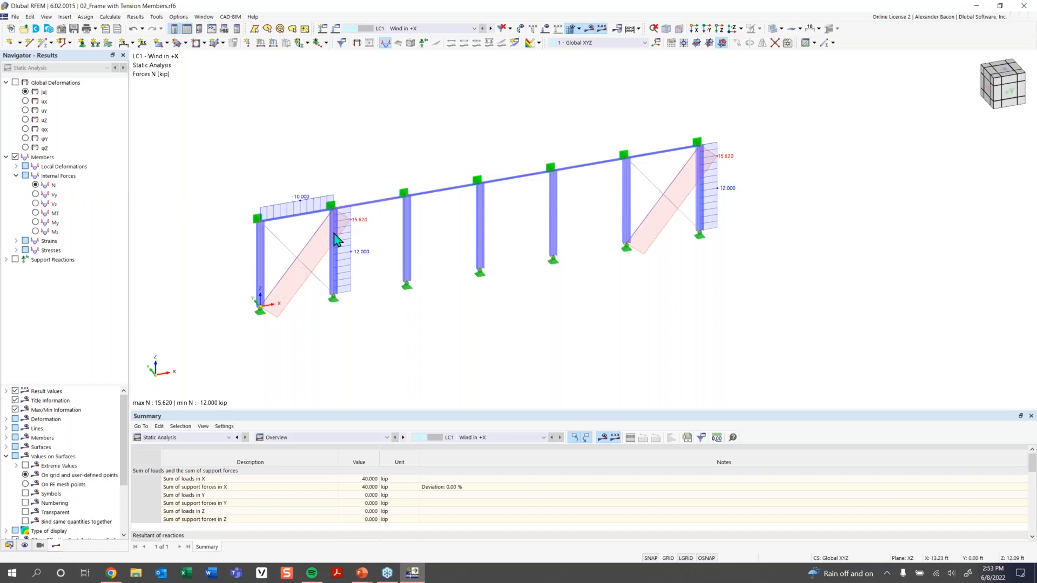
scroll(331, 234, up, 1)
click(302, 243)
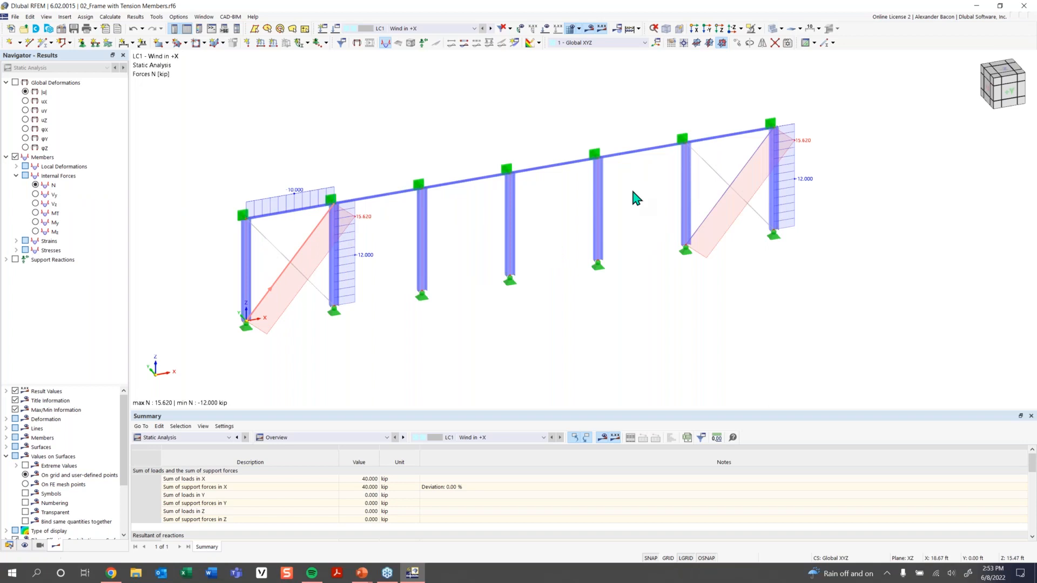
click(741, 171)
scroll(370, 224, up, 1)
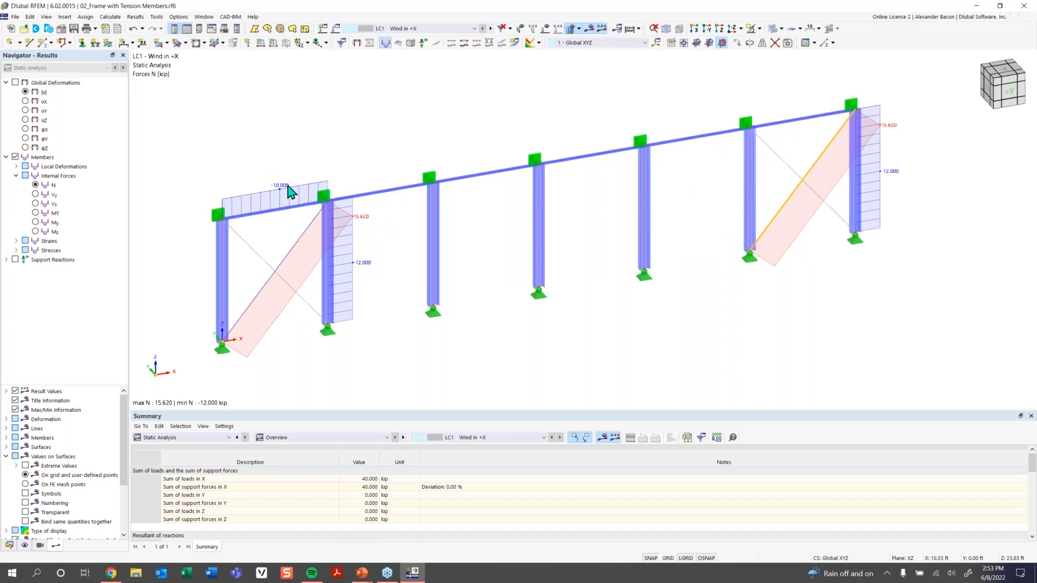
scroll(490, 276, down, 3)
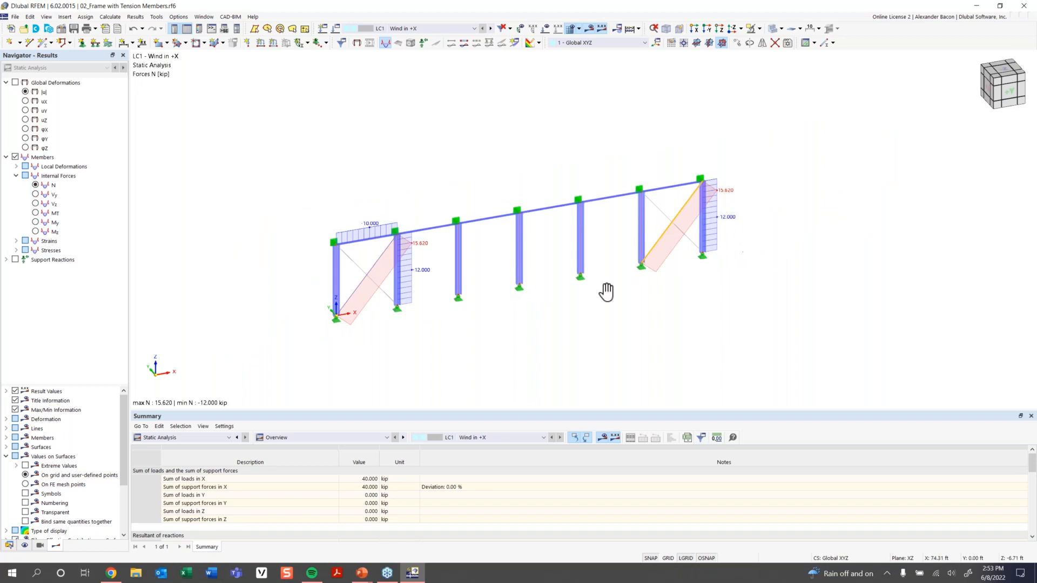
middle_drag(606, 292, 506, 290)
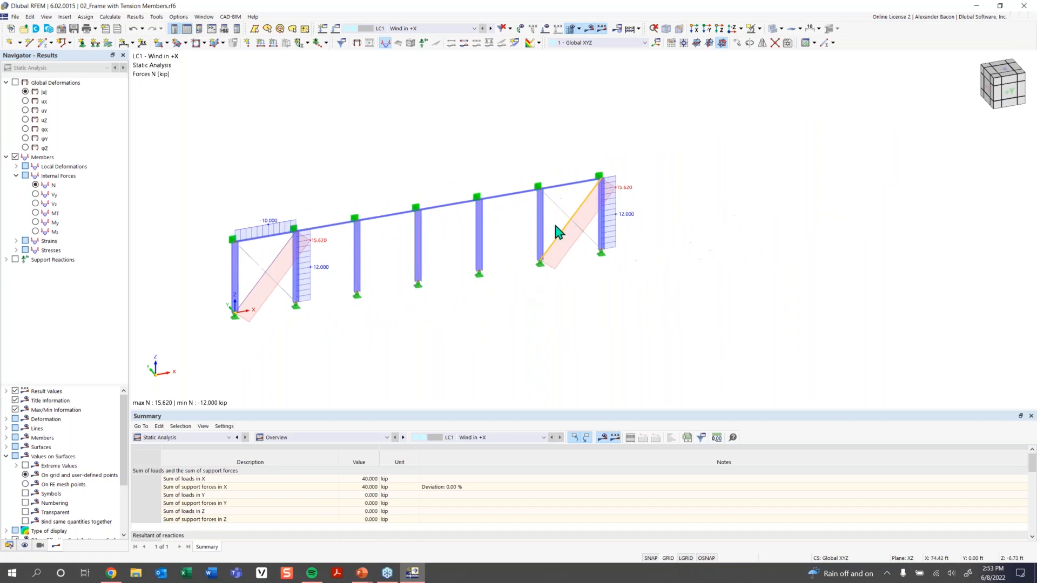
Switch to LC2 Wind in -X, show its loads, and calculate its results.
click(491, 28)
click(545, 28)
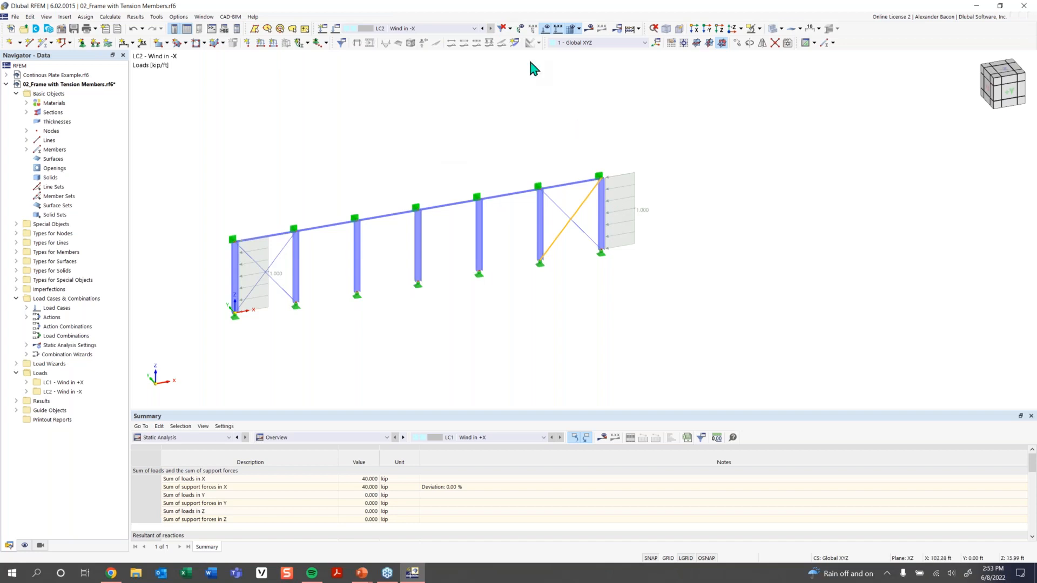
click(590, 30)
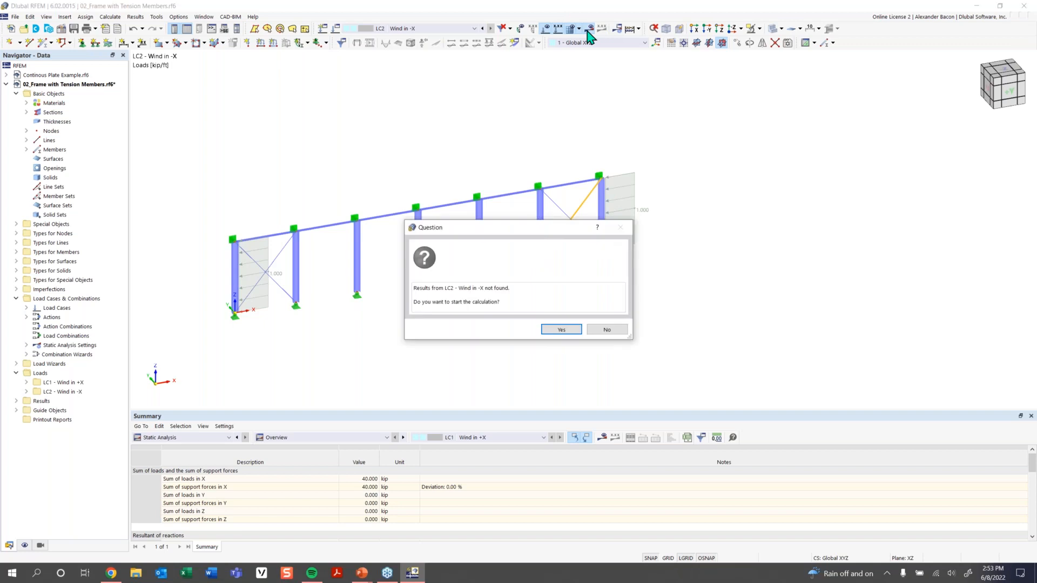
click(564, 328)
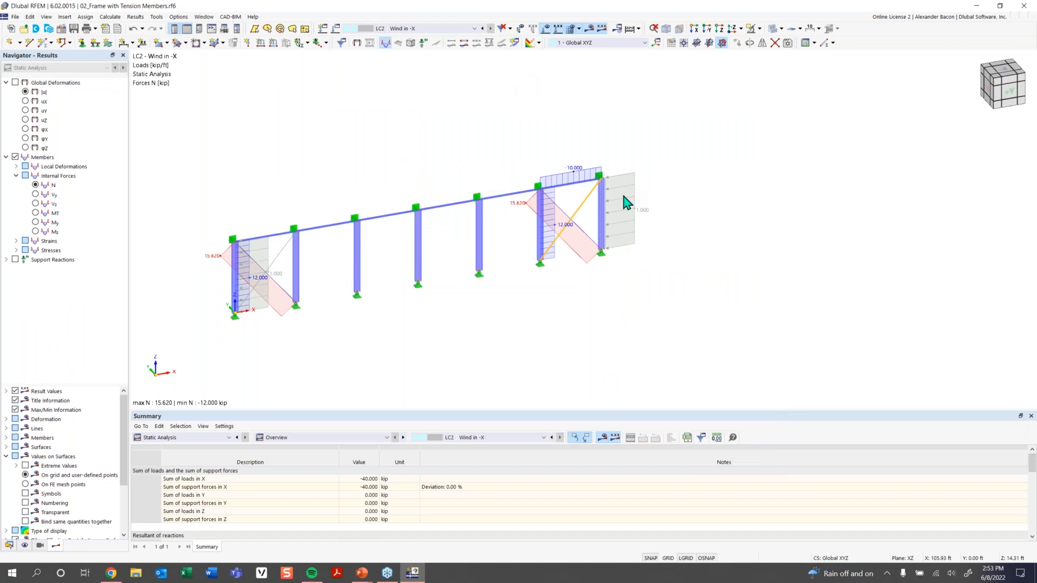
Show LC2 global deformations |u| around the frame, then start opening another model.
click(357, 42)
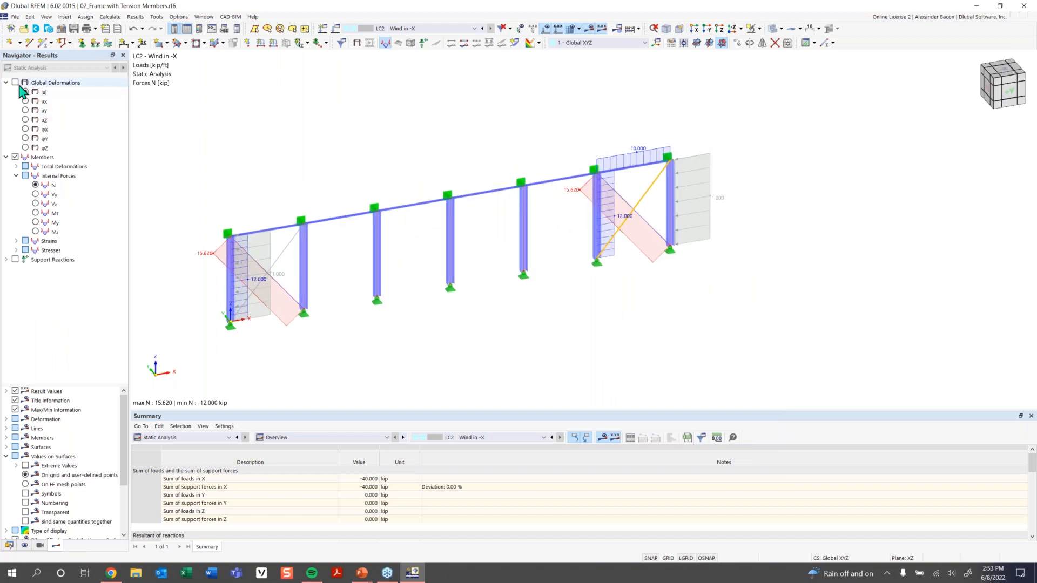
scroll(283, 261, up, 2)
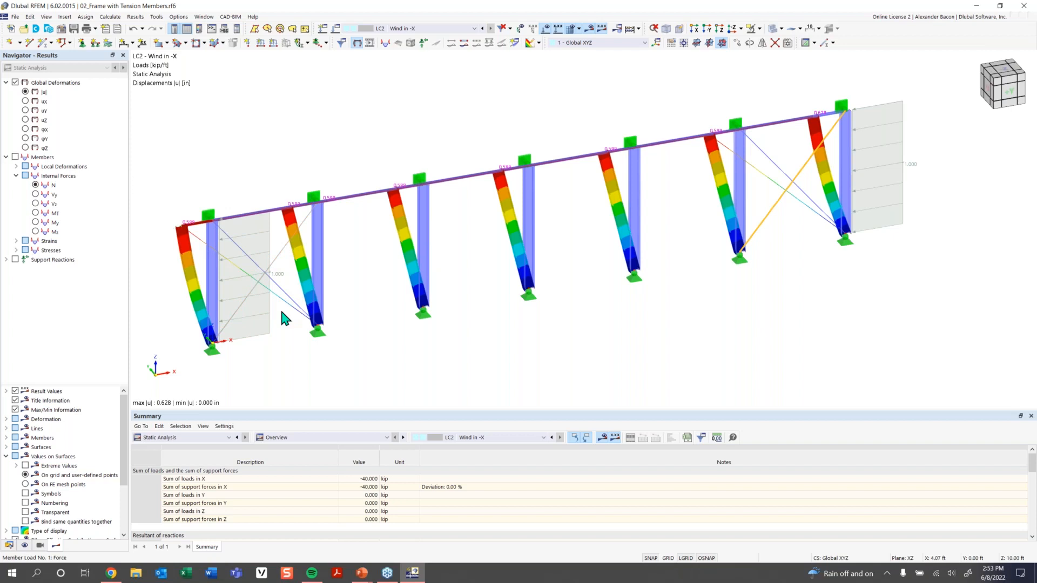
scroll(400, 317, down, 1)
middle_drag(402, 327, 350, 331)
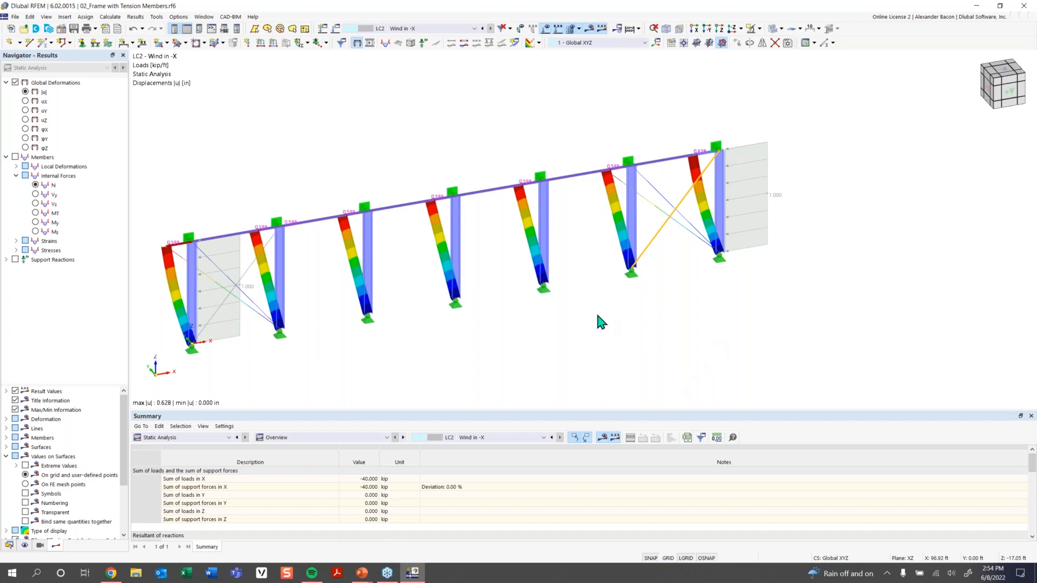
scroll(595, 310, down, 3)
ctrl+middle_drag(591, 301, 582, 298)
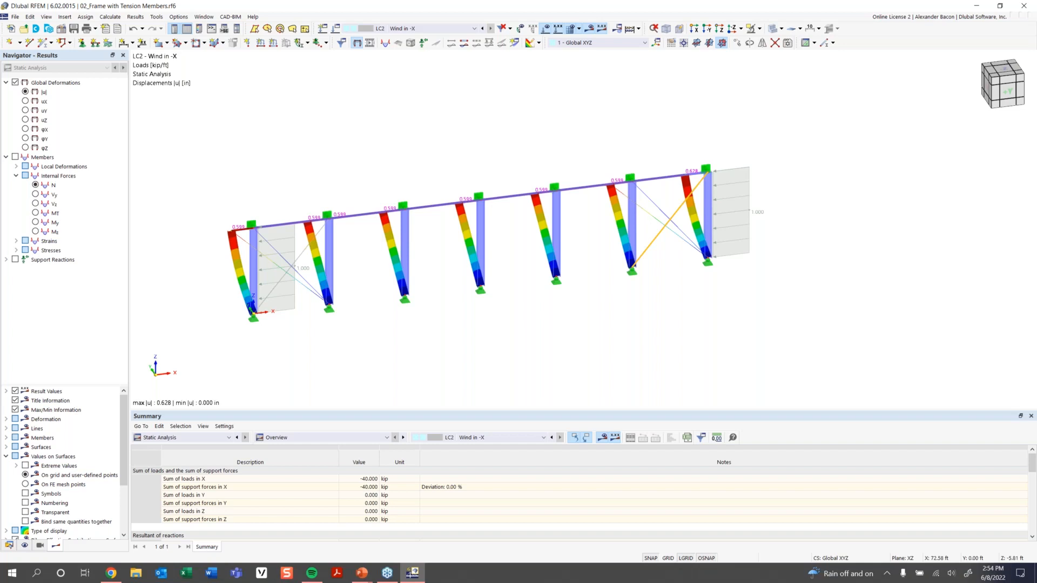
click(24, 28)
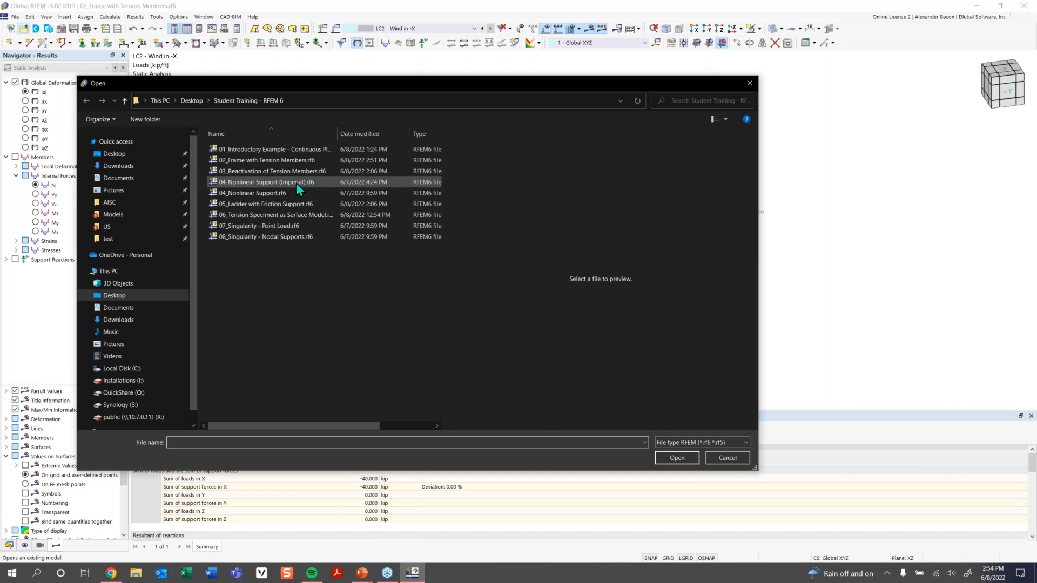
Select 04_Nonlinear Support.rf6 in the Open dialog and open it.
click(296, 184)
click(292, 193)
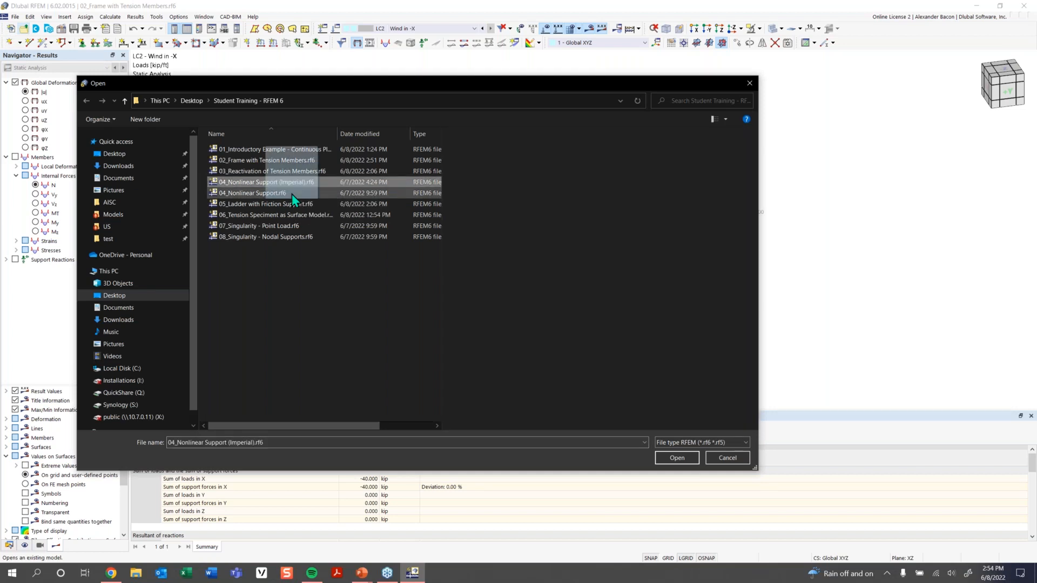
click(677, 457)
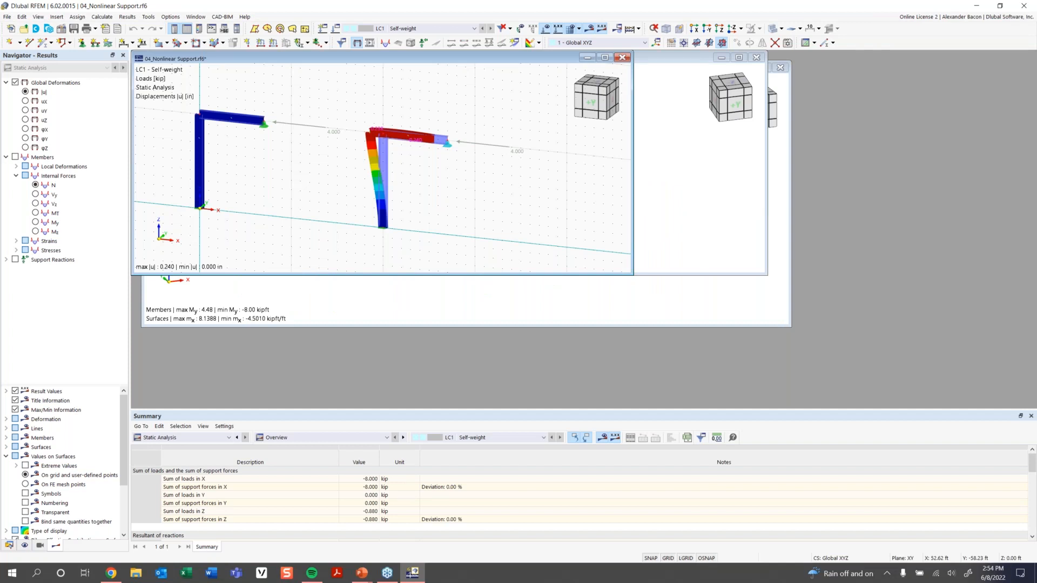
Maximize the new model window and switch off the results display.
click(604, 57)
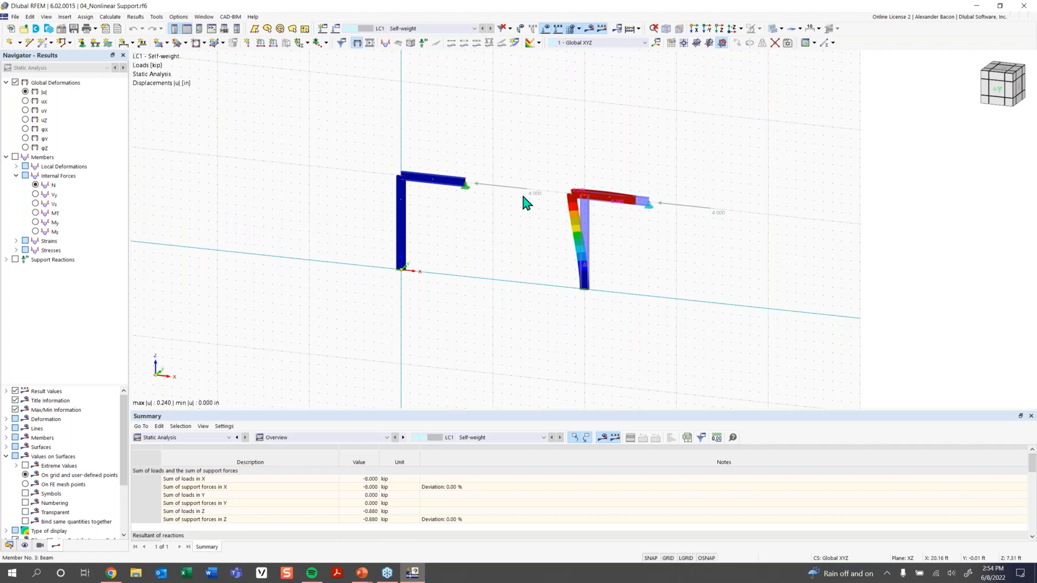
middle_drag(428, 254, 339, 272)
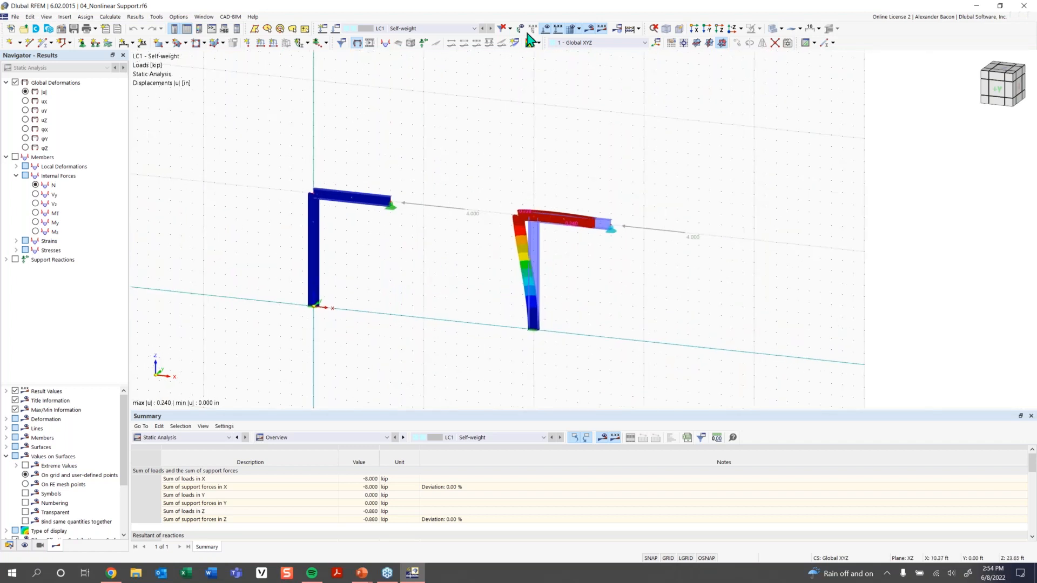
click(590, 30)
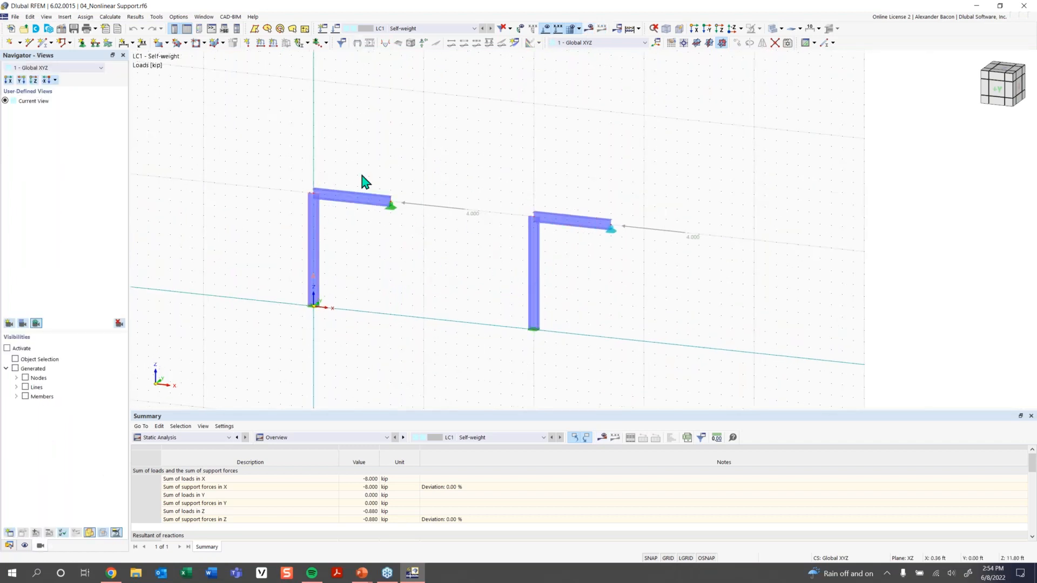
scroll(568, 242, up, 4)
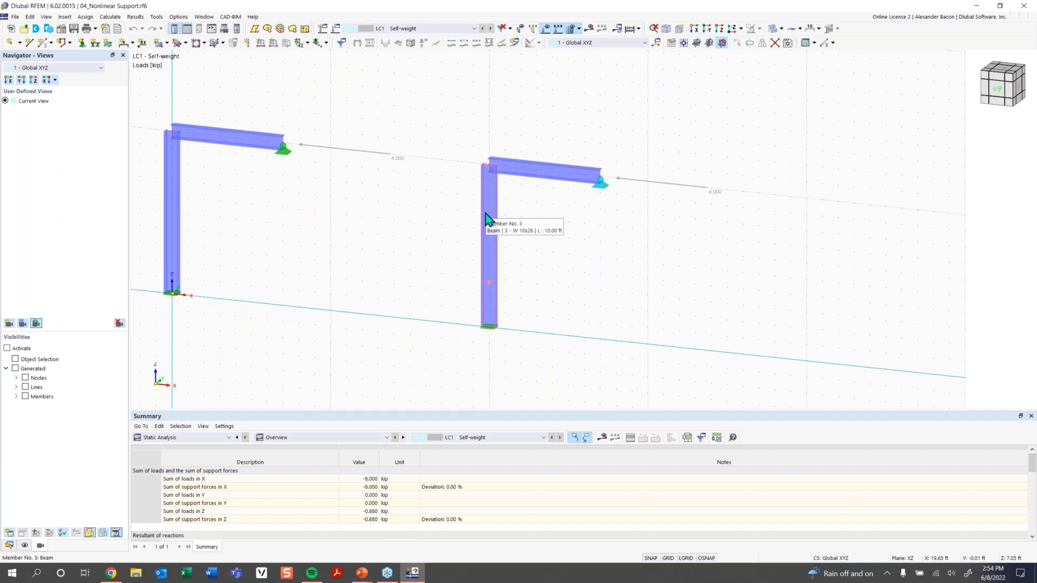
Enlarge the support symbols and shift the view to show both frames.
click(604, 190)
scroll(603, 190, up, 2)
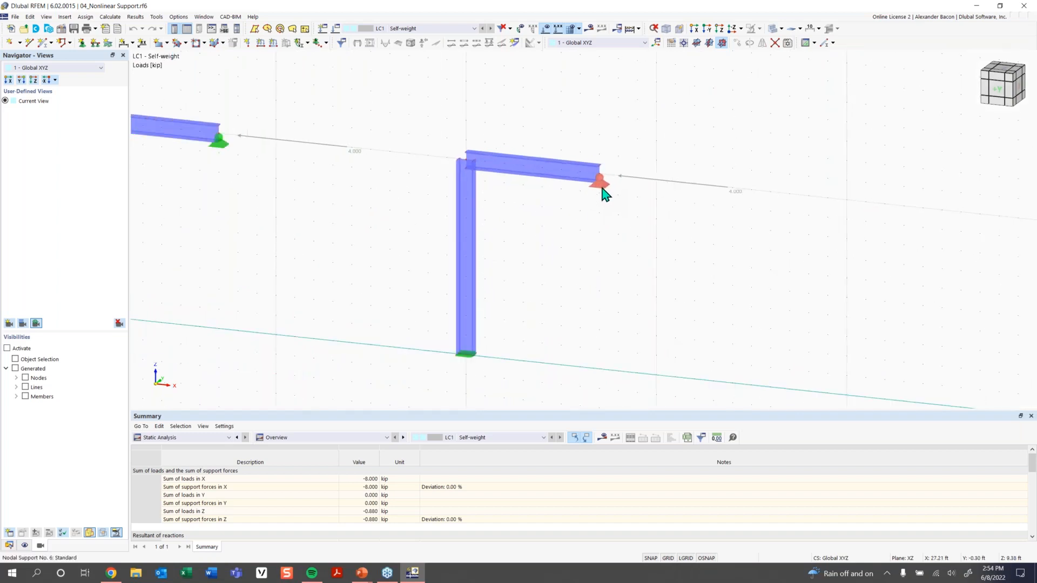
right_click(601, 189)
drag(654, 271, 696, 275)
click(573, 256)
middle_drag(346, 236, 409, 225)
click(653, 182)
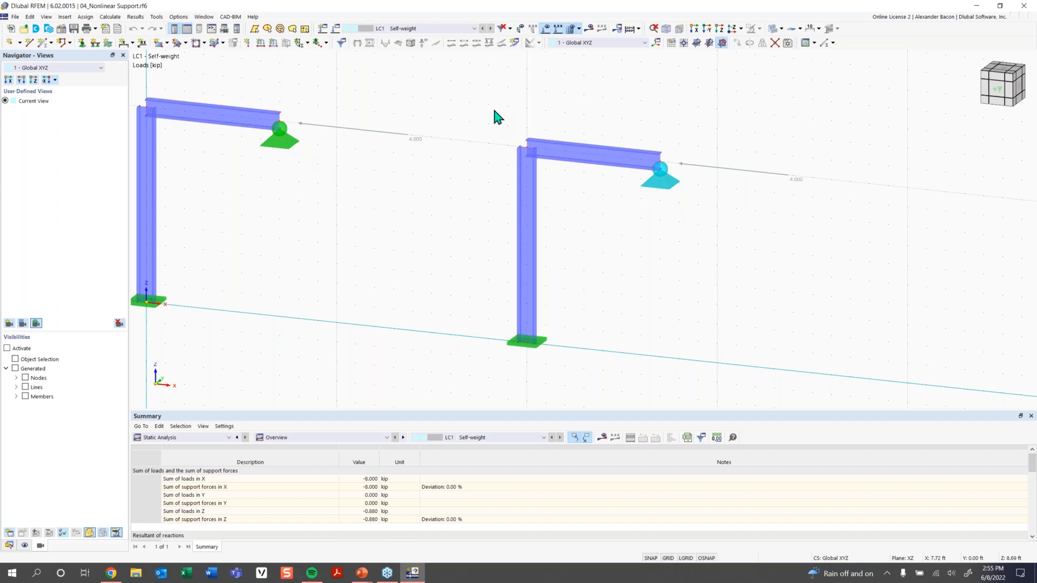
Set node 6's nodal support ux nonlinearity to Failure if negative Px.
double_click(667, 186)
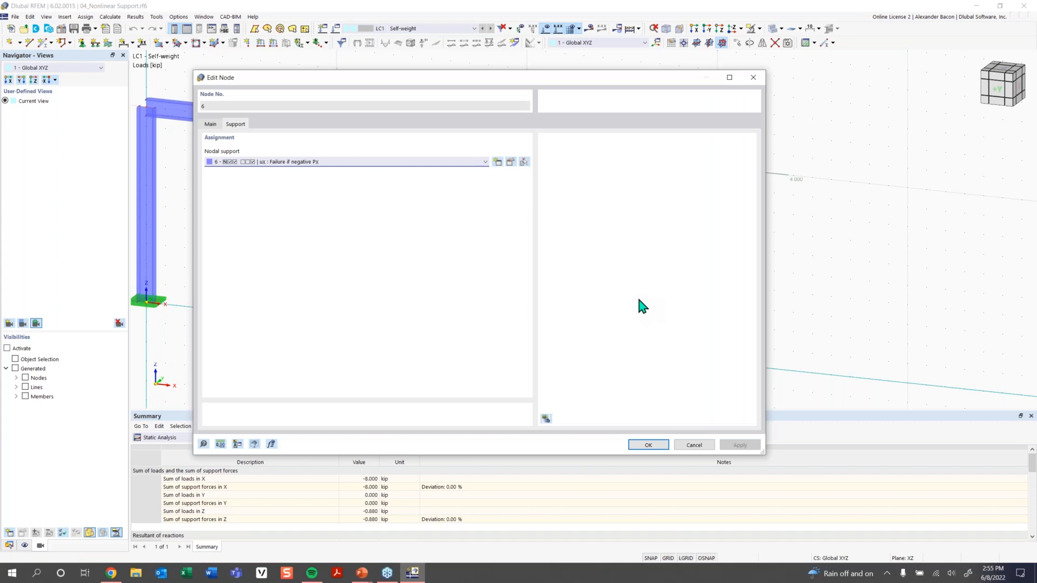
click(511, 162)
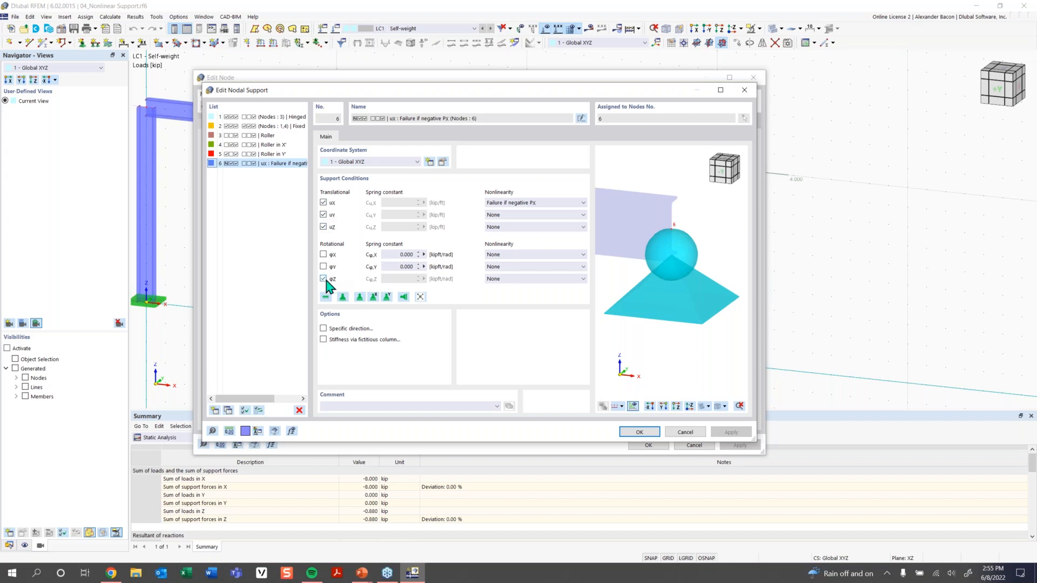
click(513, 204)
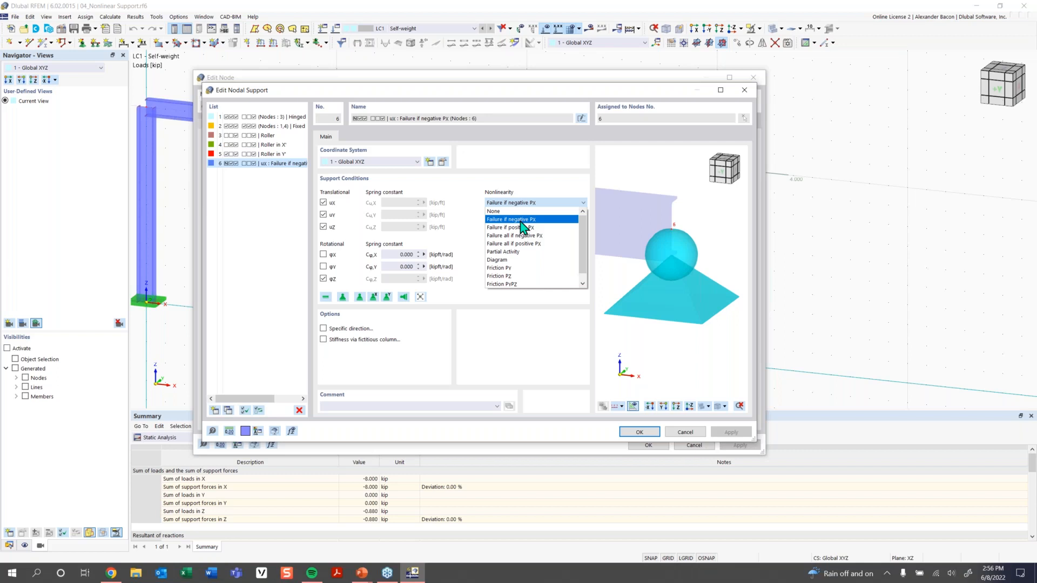
click(521, 220)
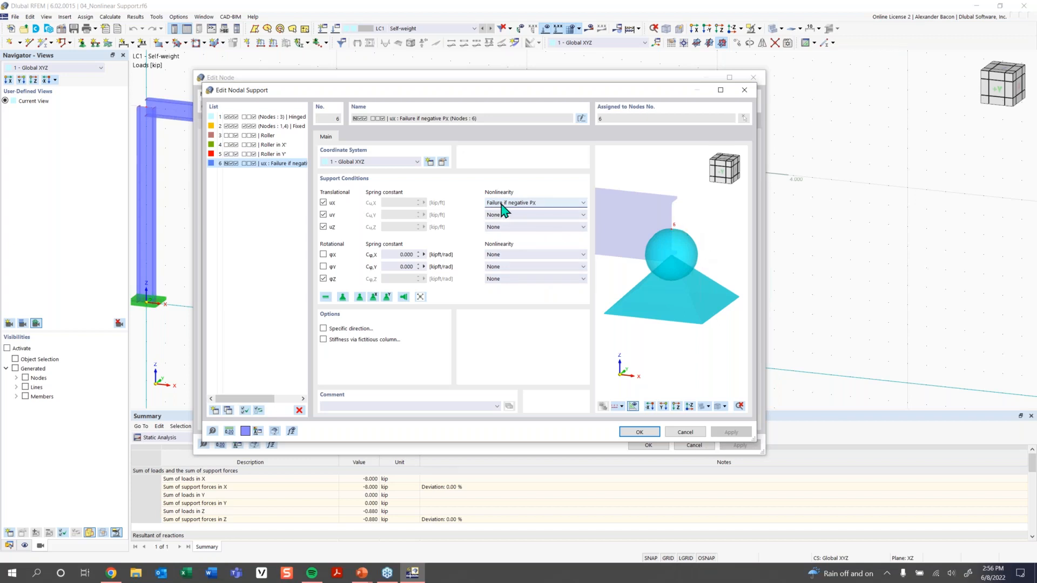
click(640, 434)
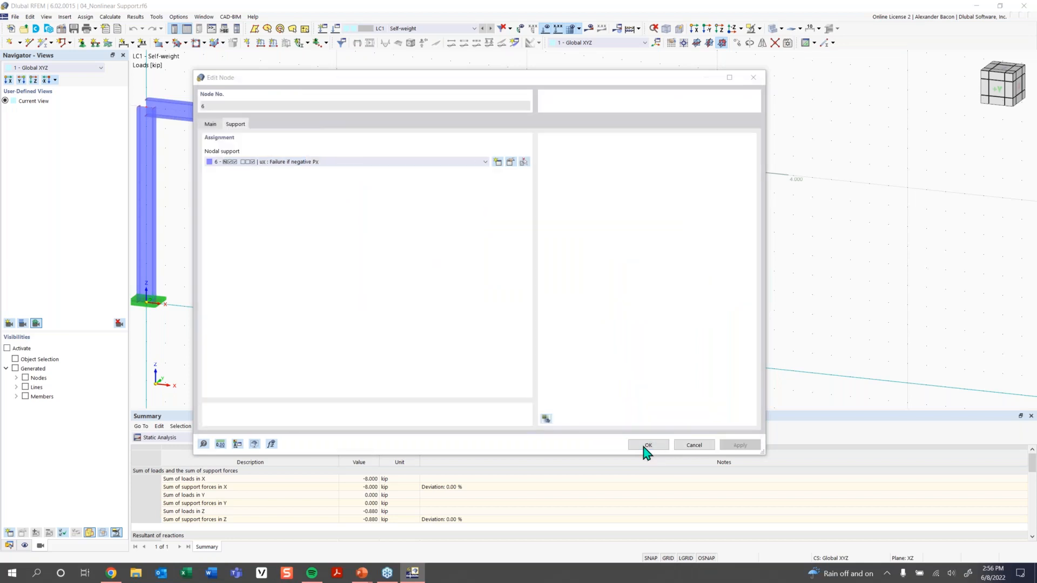
click(645, 445)
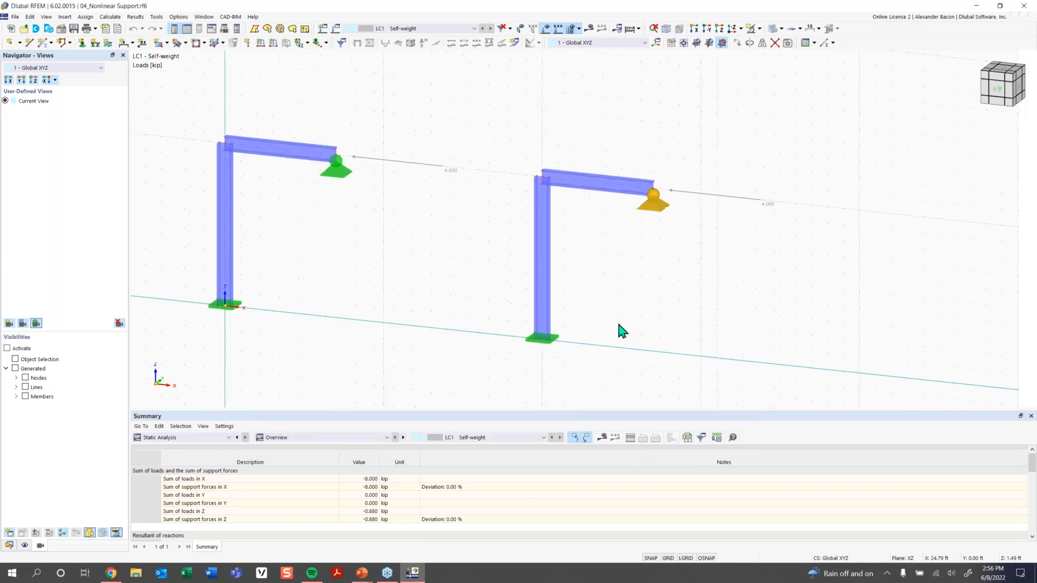
Display the LC1 results with the deformation colour legend and select the left frame's top support.
click(591, 28)
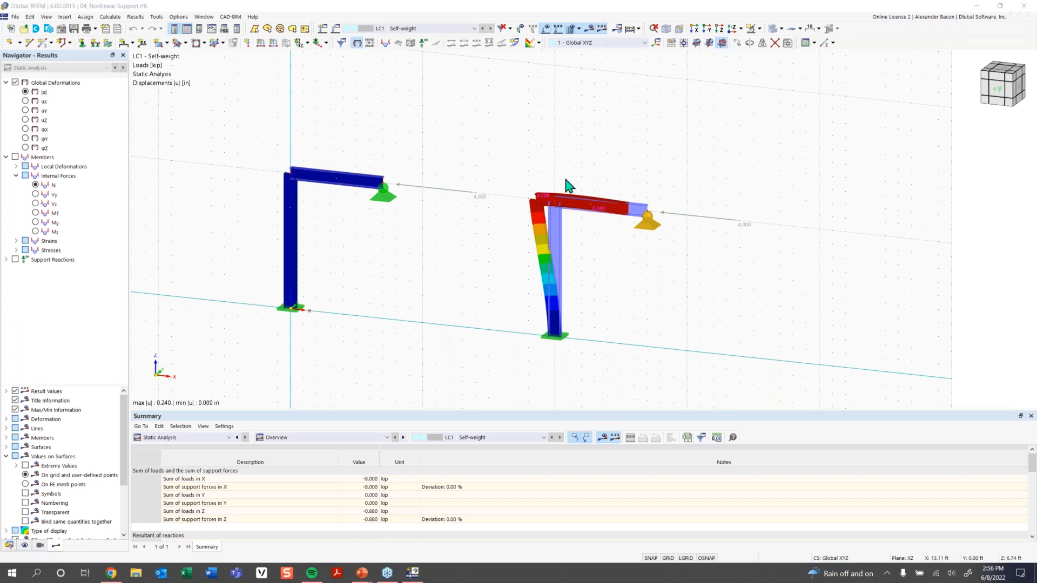
click(199, 29)
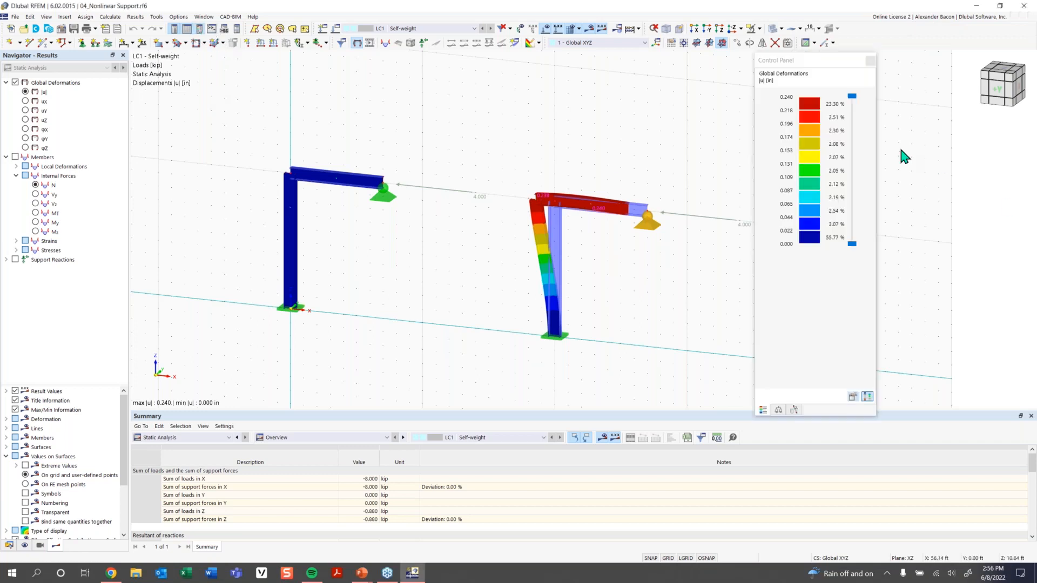
click(333, 191)
click(384, 193)
scroll(597, 232, up, 3)
middle_drag(544, 214, 501, 209)
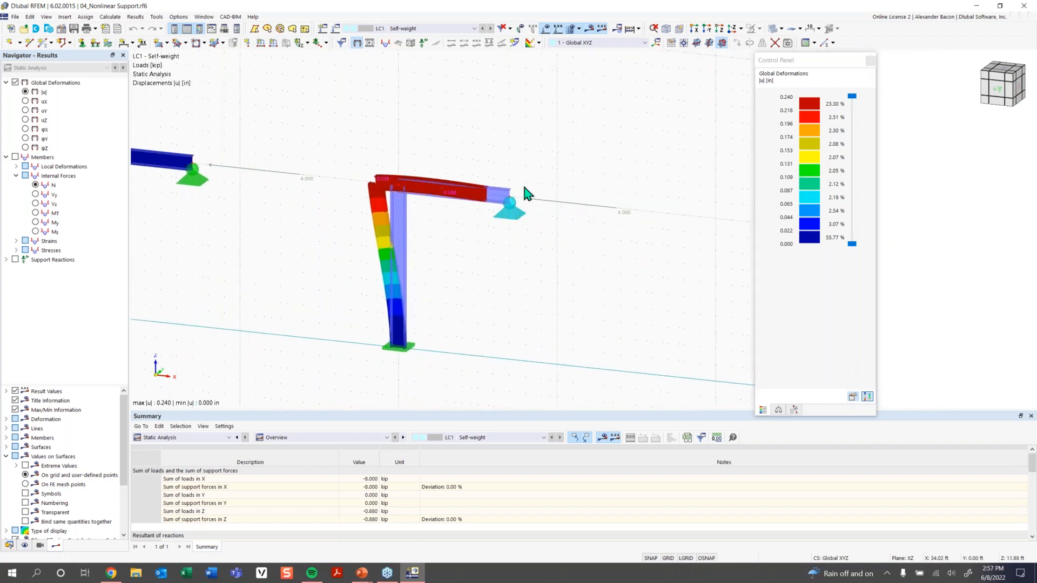
Raise the deformation display factor to 256 to exaggerate the right frame's sway.
click(778, 409)
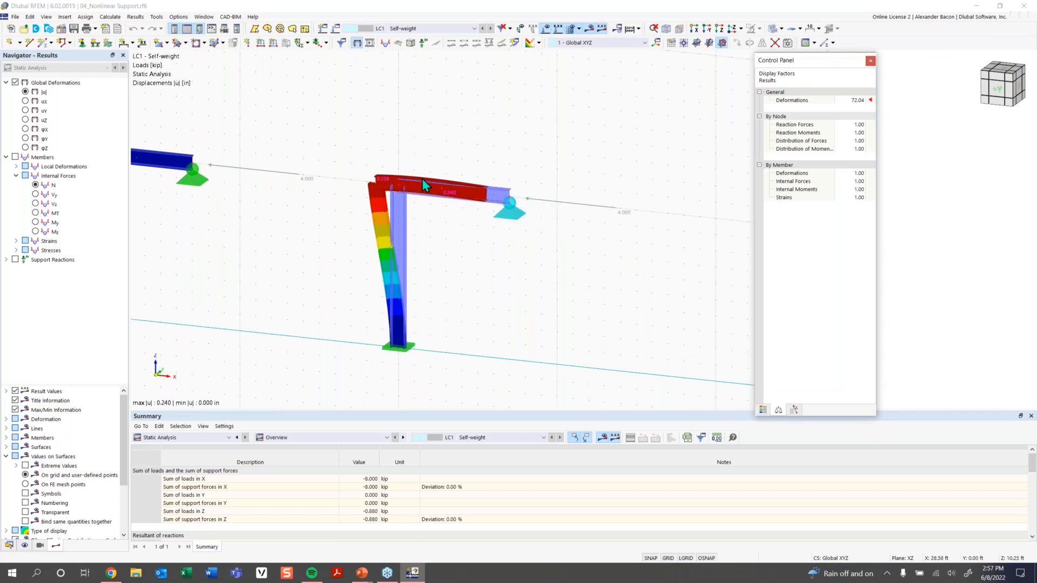
click(857, 101)
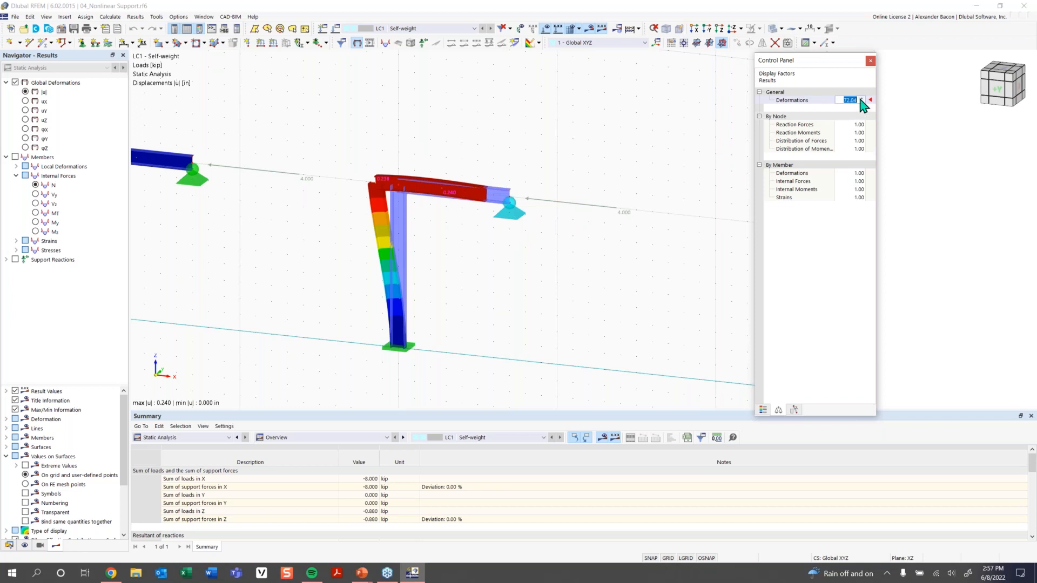
click(862, 99)
click(862, 99)
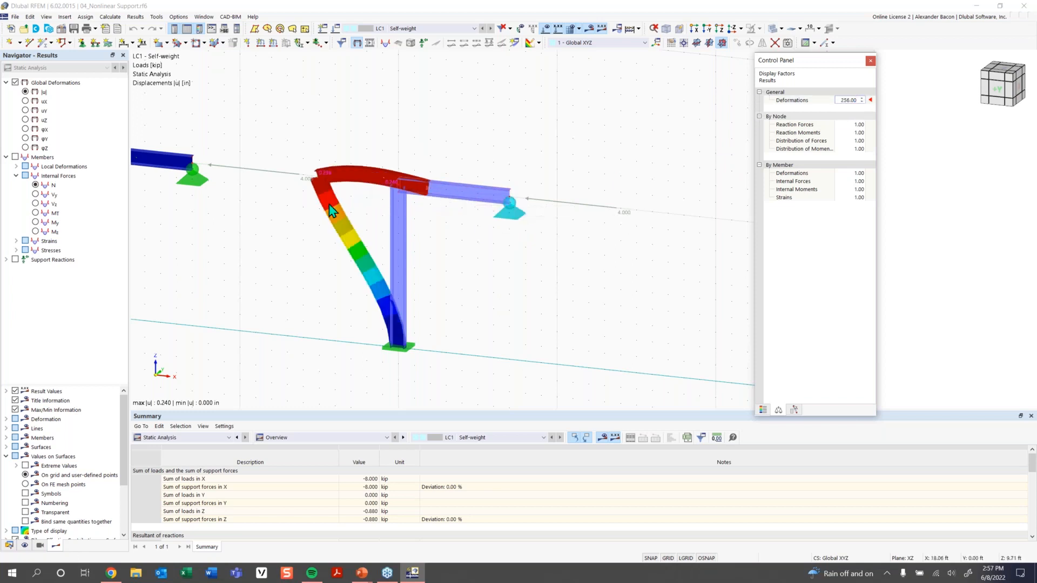
scroll(335, 214, down, 3)
middle_drag(339, 216, 383, 219)
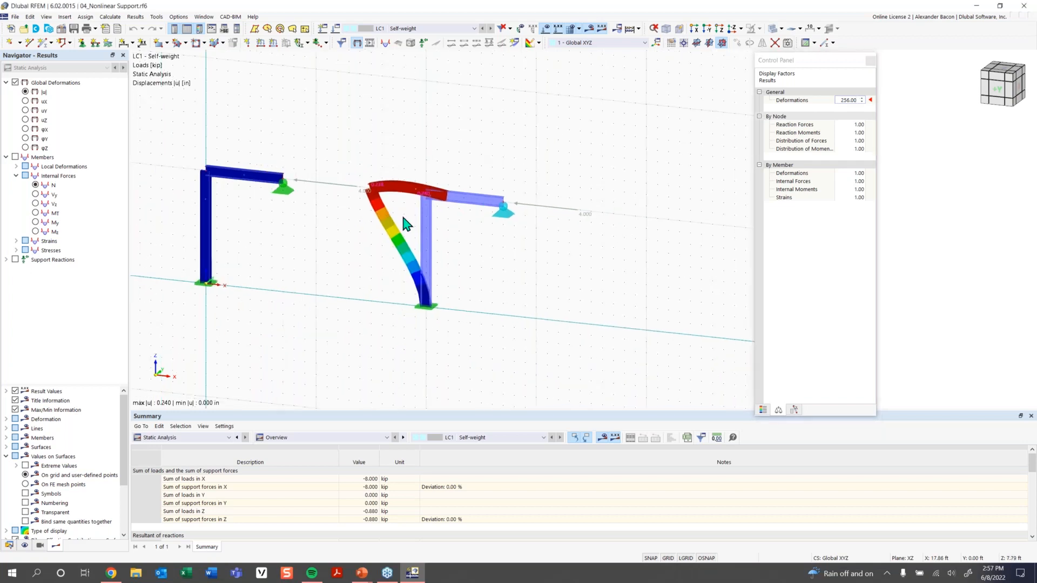
Show nodal support reactions for both frames, then switch back to the deformation legend.
click(15, 260)
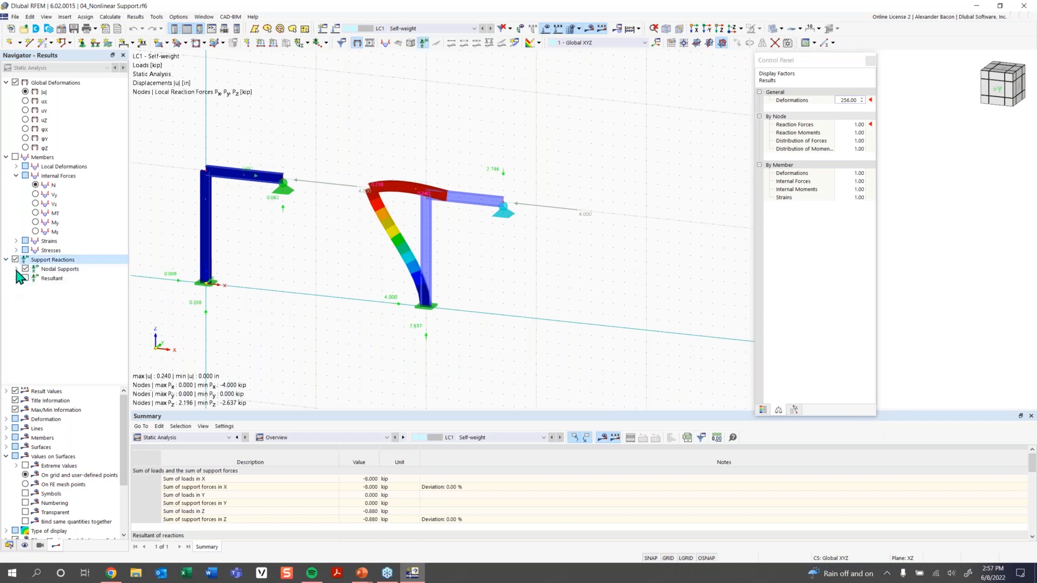
click(16, 269)
scroll(250, 184, up, 3)
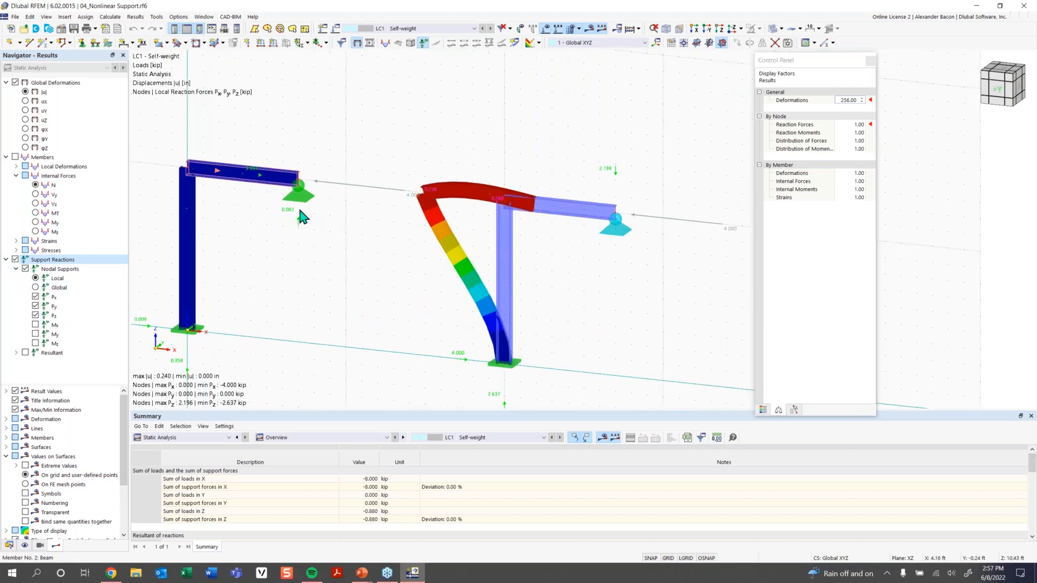
scroll(555, 277, down, 2)
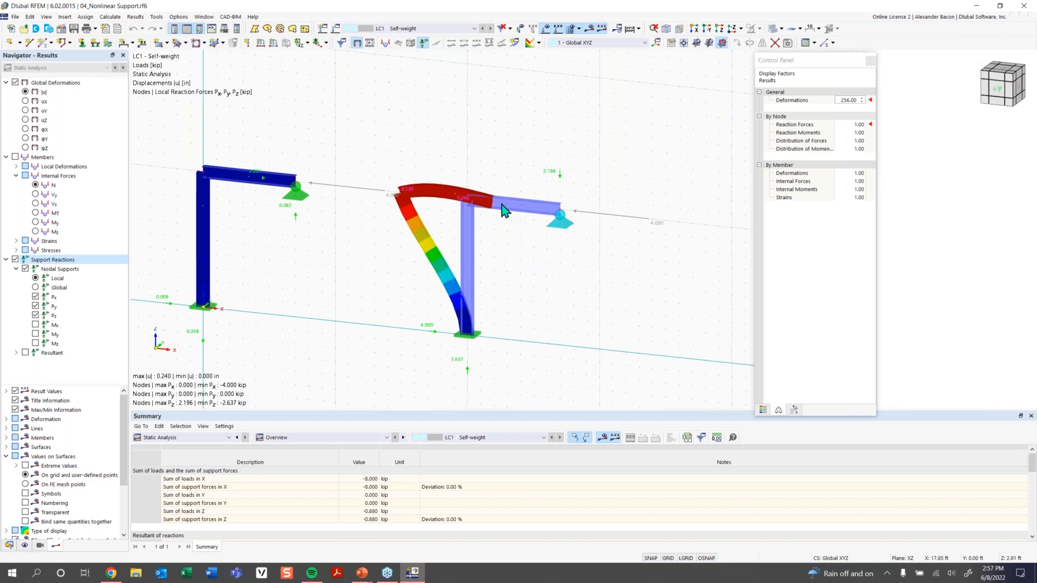
click(763, 410)
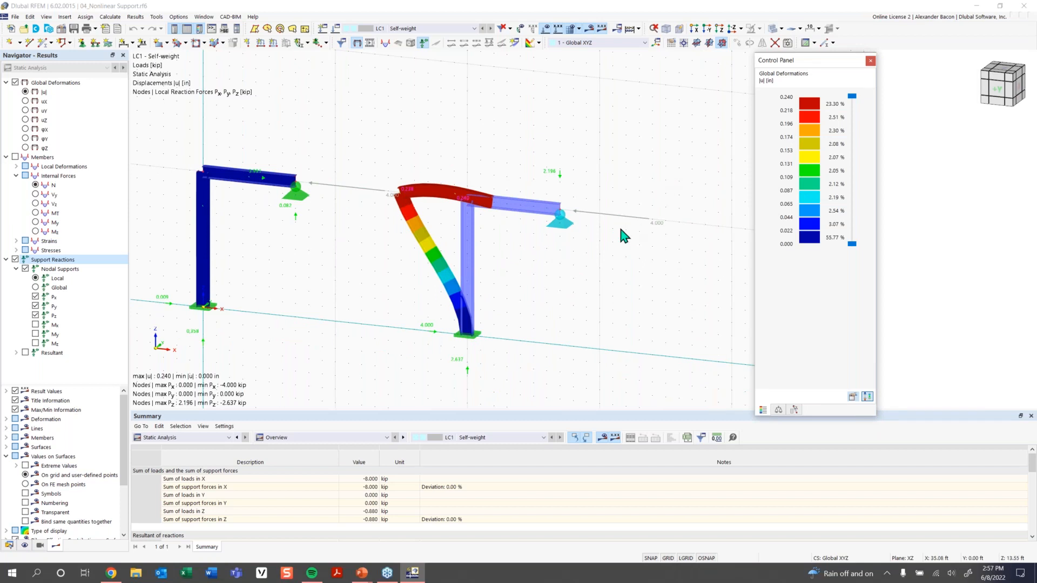
scroll(620, 235, down, 1)
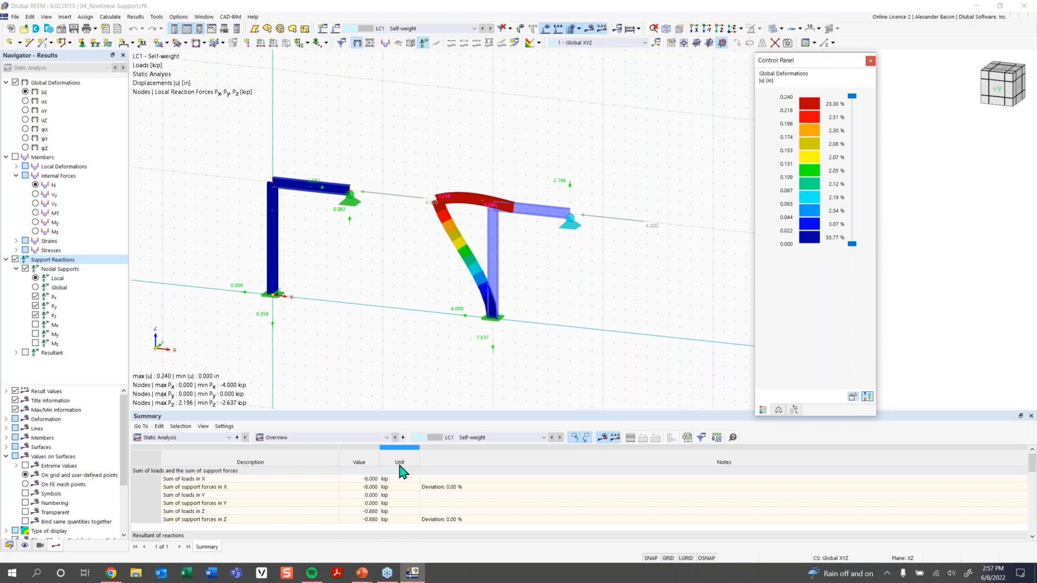
click(362, 572)
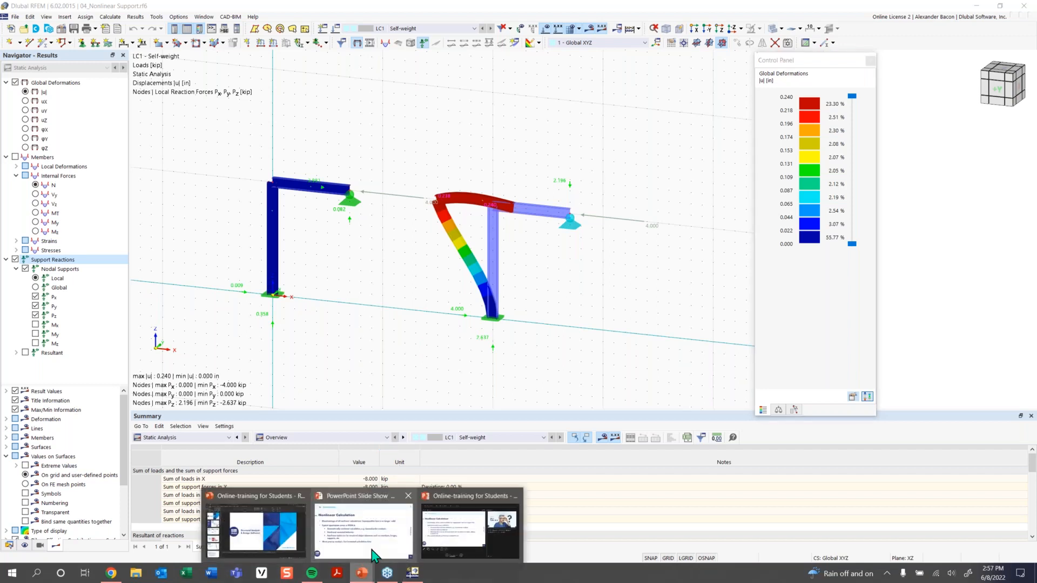
Advance the slide show to slide 17, Any Questions, then return to RFEM with the legend moved right.
click(399, 529)
click(751, 450)
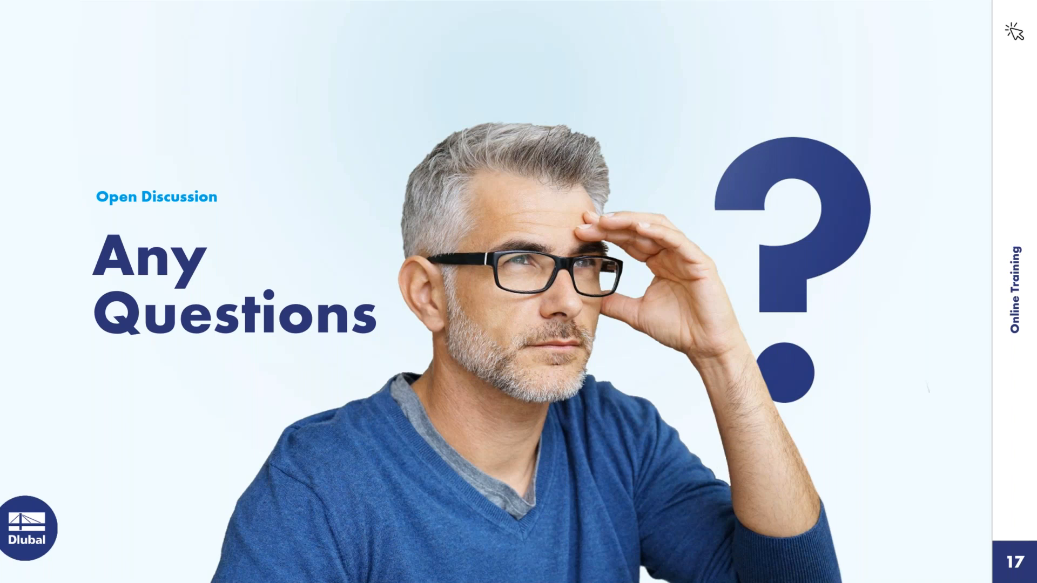
key(alt+Tab)
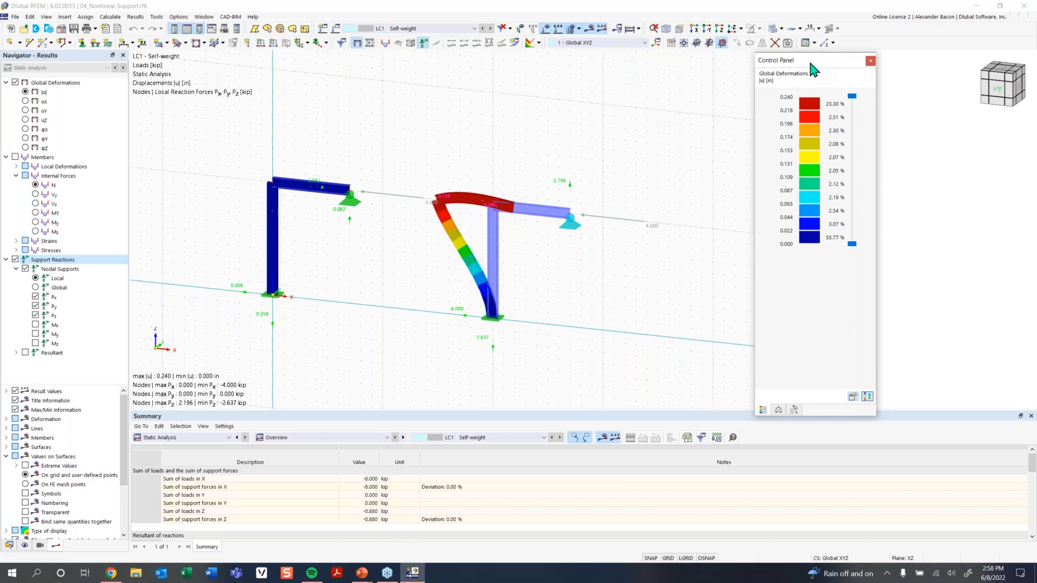
drag(808, 59, 900, 88)
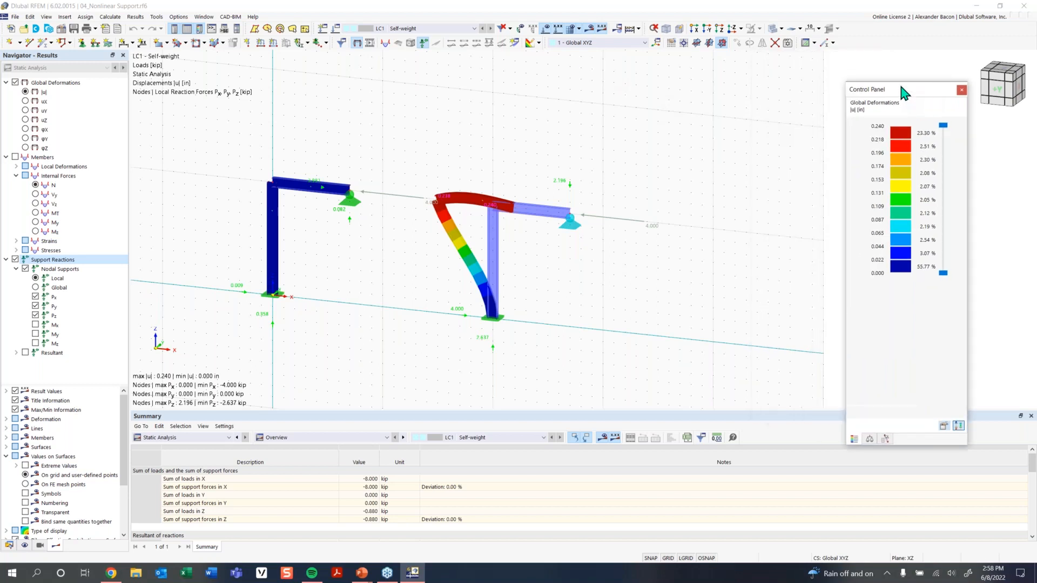
Assign Ctrl+M to Tools > Measure Distance Between Two Nodes, then return to the Any Questions slide.
right_click(856, 41)
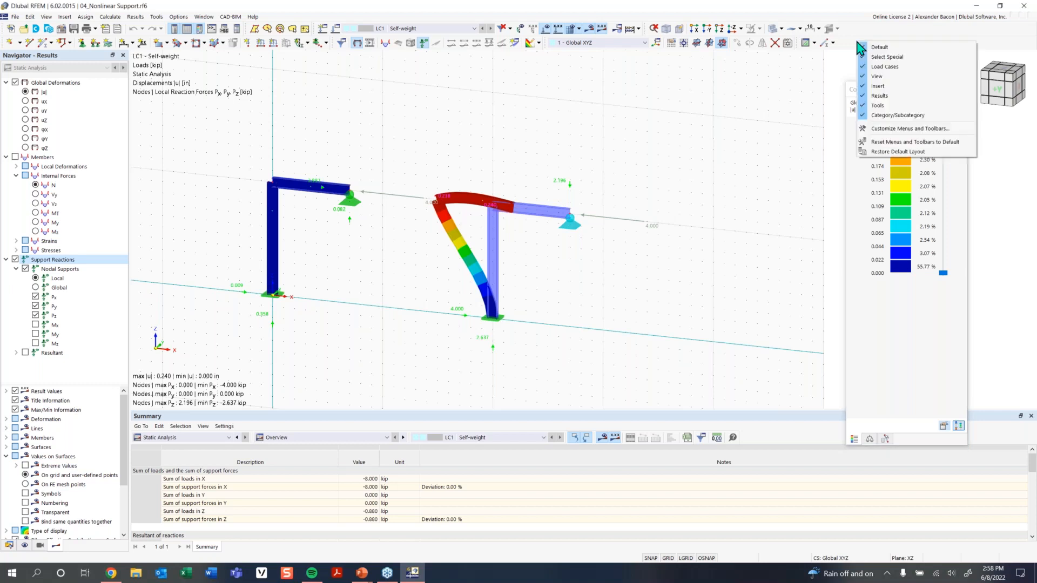
click(890, 130)
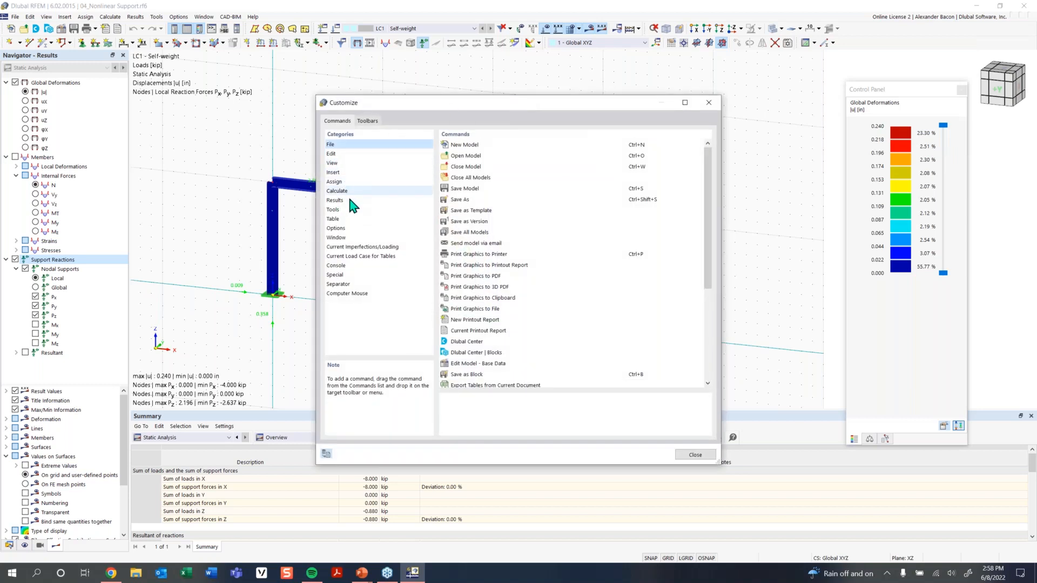
click(344, 211)
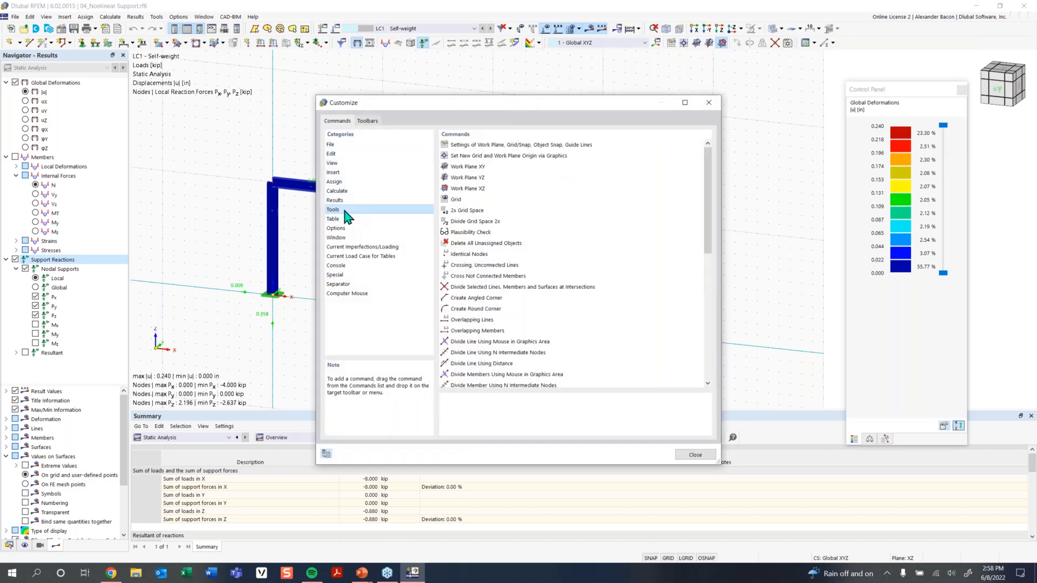
scroll(528, 266, down, 6)
scroll(528, 266, down, 2)
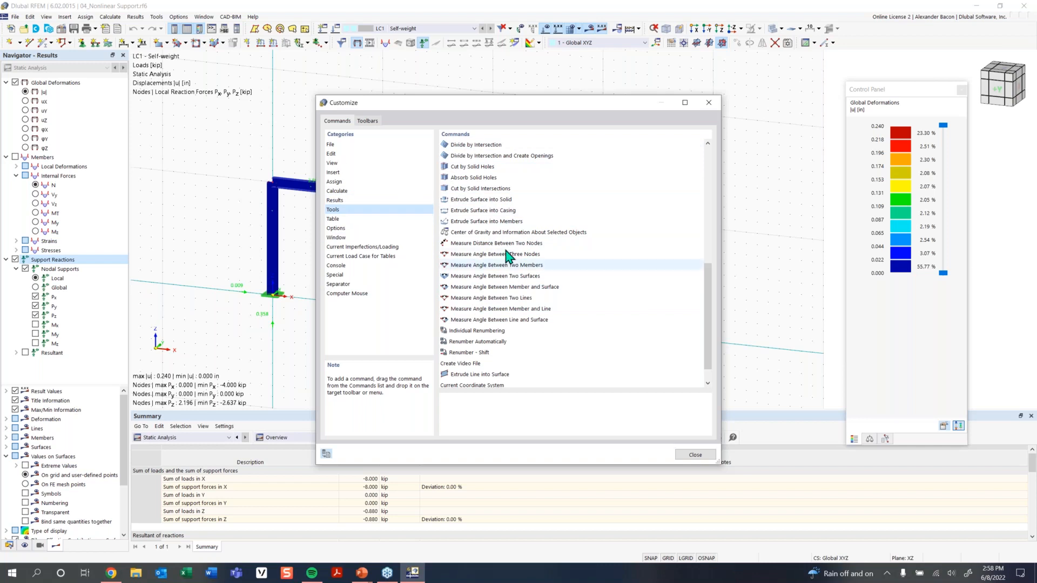
click(527, 244)
double_click(527, 248)
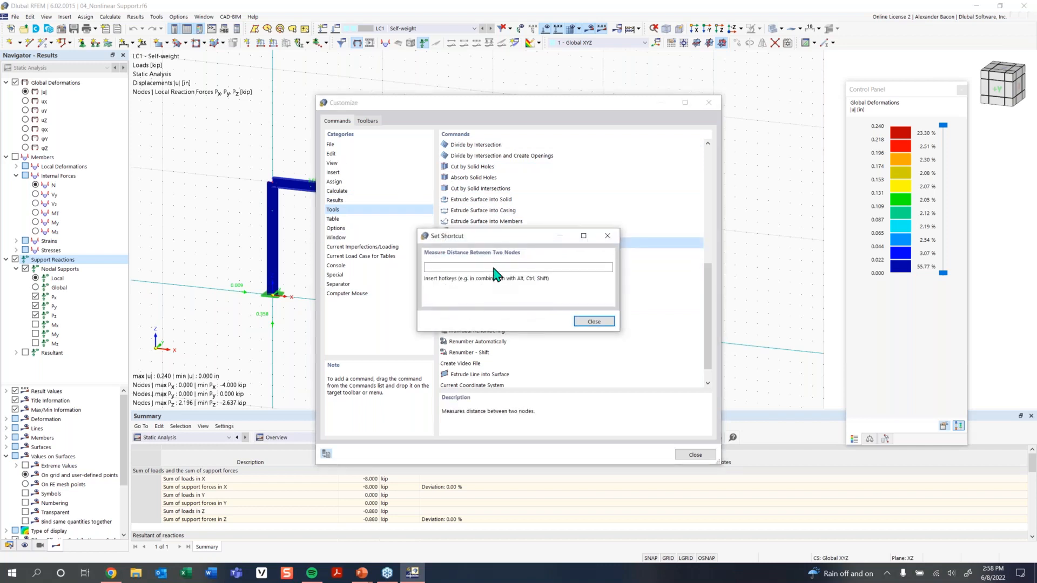
key(ctrl+m)
click(546, 321)
click(708, 102)
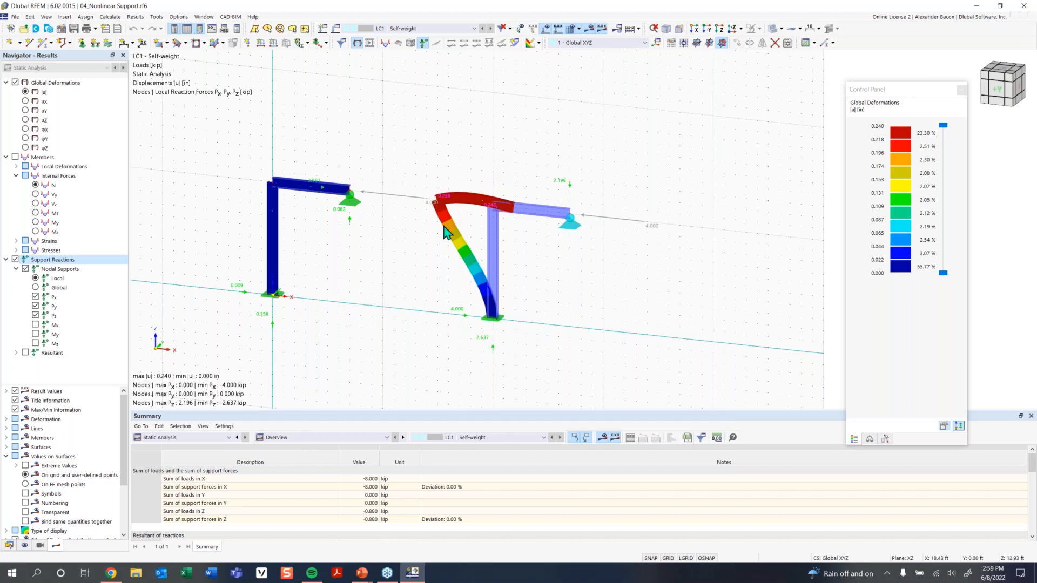
click(365, 570)
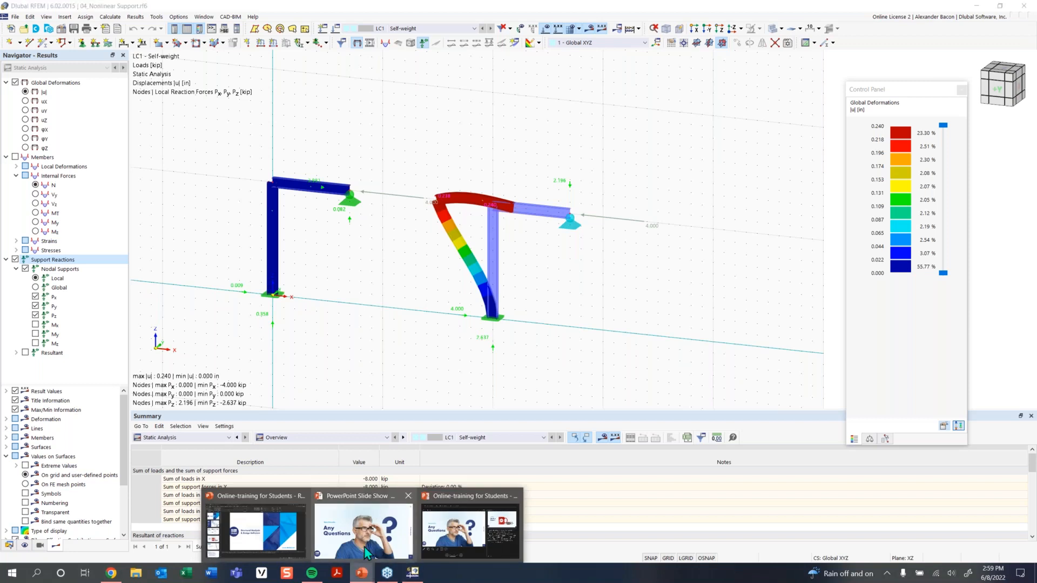
click(365, 551)
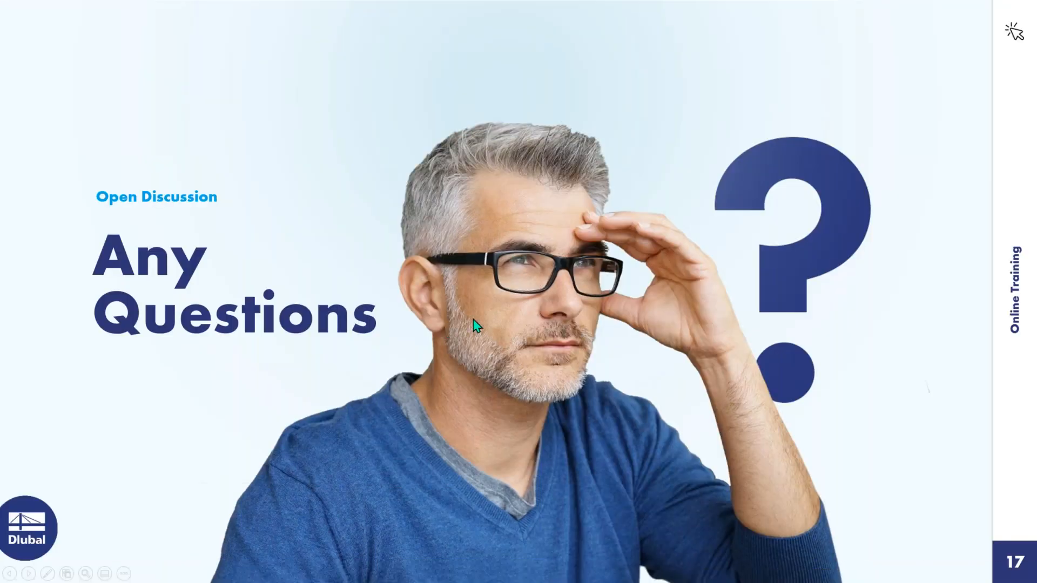
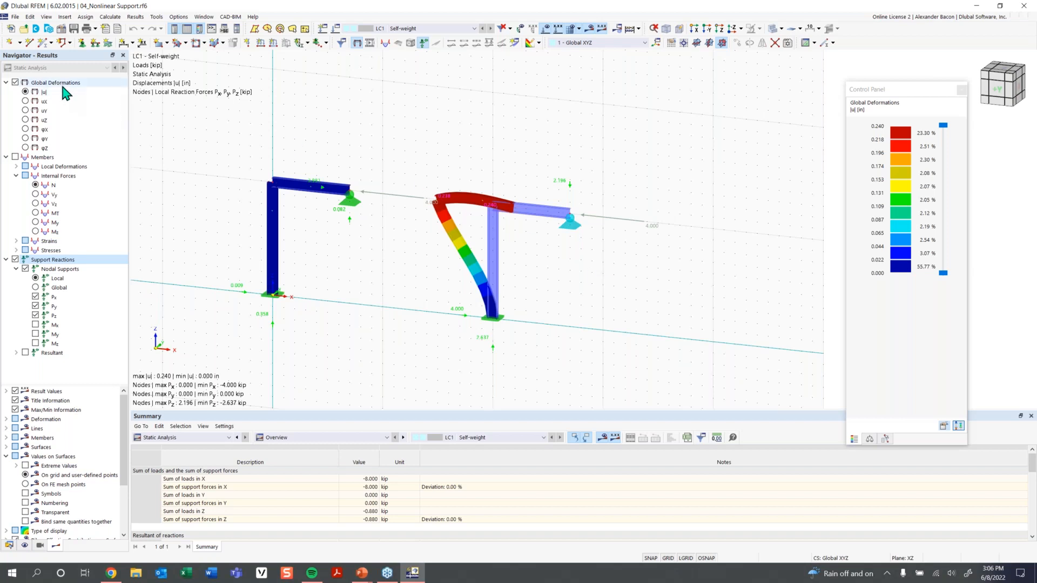
Bring up the Open dialog listing the Student Training - RFEM 6 model files.
click(23, 28)
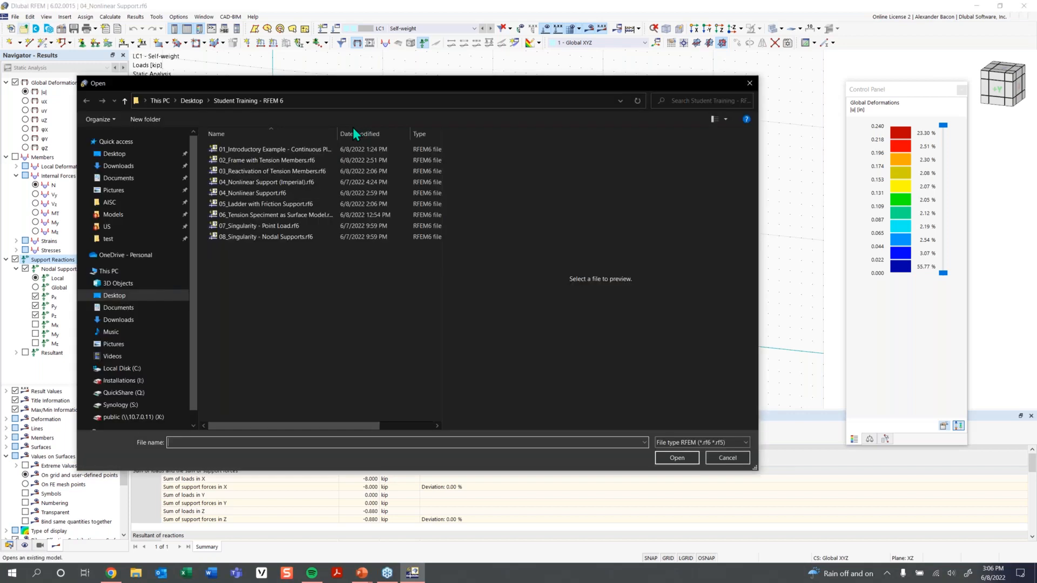
Open 05_Ladder with Friction Support.rf6, centre the ladder and hide the deformation results.
click(306, 204)
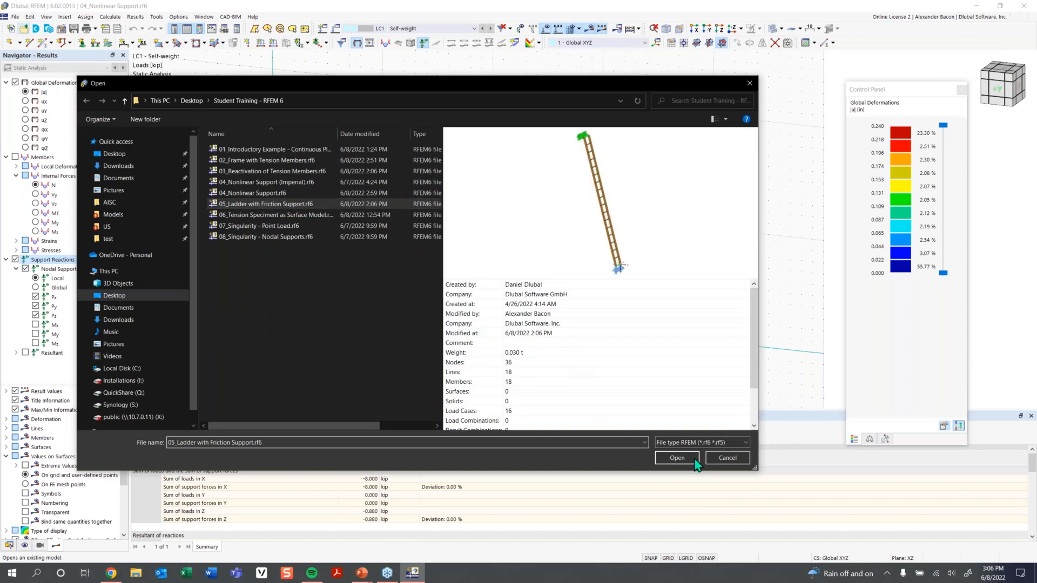
click(669, 460)
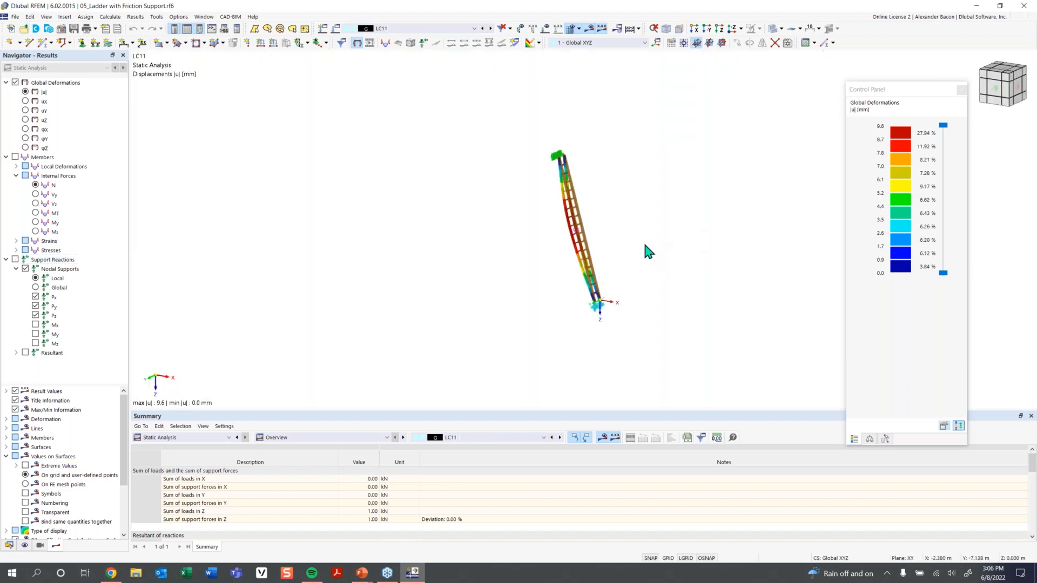
middle_drag(605, 252, 521, 250)
scroll(521, 250, up, 2)
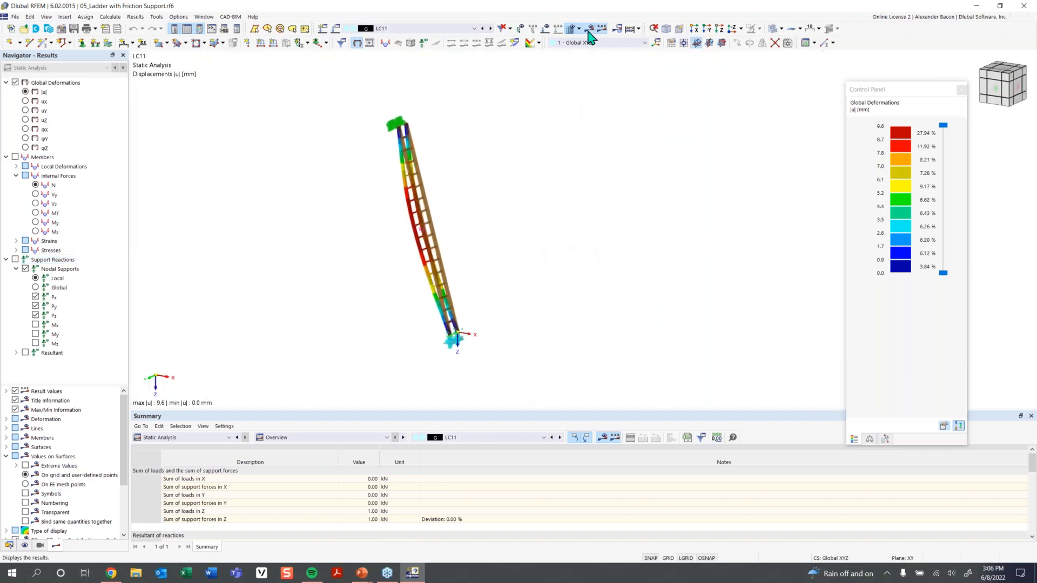
click(586, 33)
mouse_move(507, 302)
ctrl+middle_down()
mouse_move(533, 303)
mouse_move(489, 298)
mouse_move(513, 308)
ctrl+middle_up()
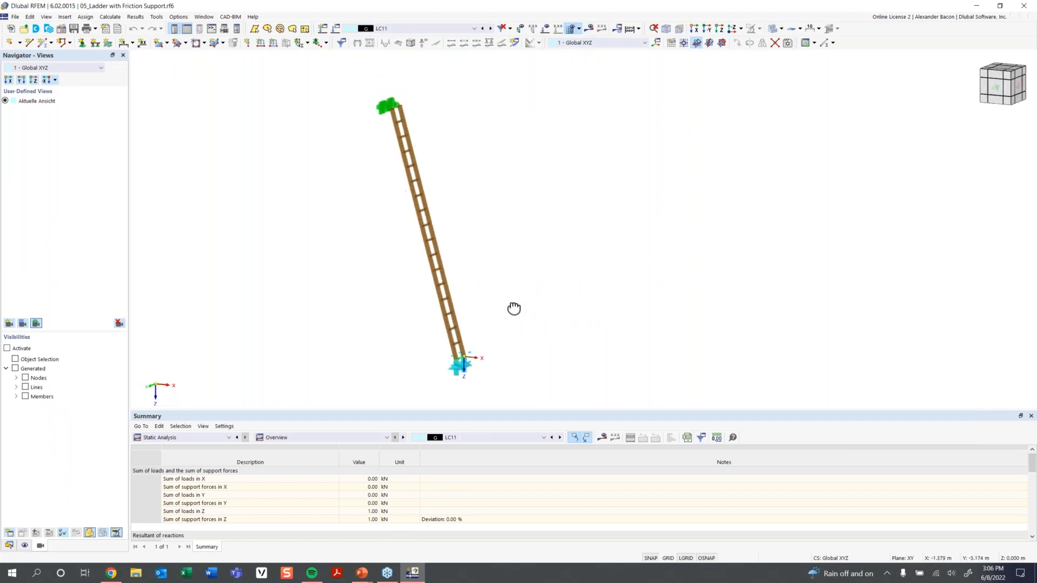
Switch to load case LC1 and display the loads with their values.
click(439, 31)
click(439, 36)
click(545, 28)
click(558, 28)
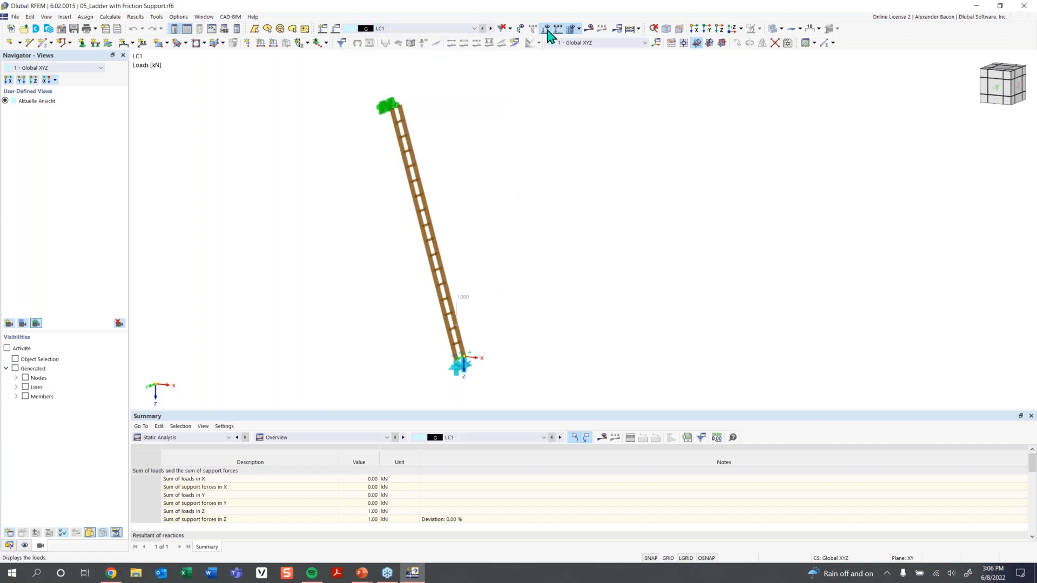
Step through load cases LC2 to LC8, ending at LC8's 1.00 kN vertical load.
click(491, 28)
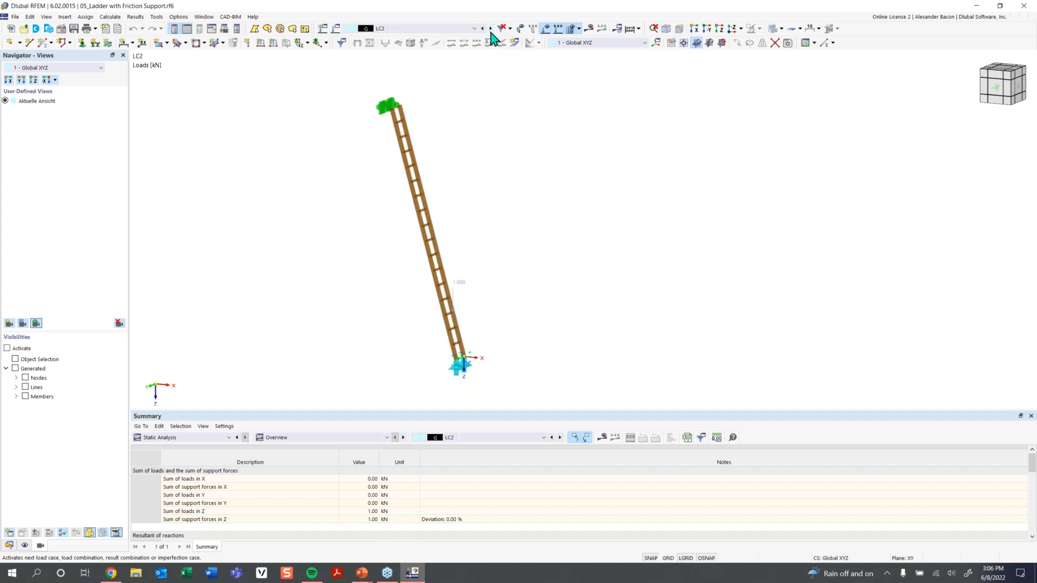
click(491, 29)
click(490, 28)
ctrl+middle_drag(511, 167, 532, 175)
click(490, 29)
click(490, 28)
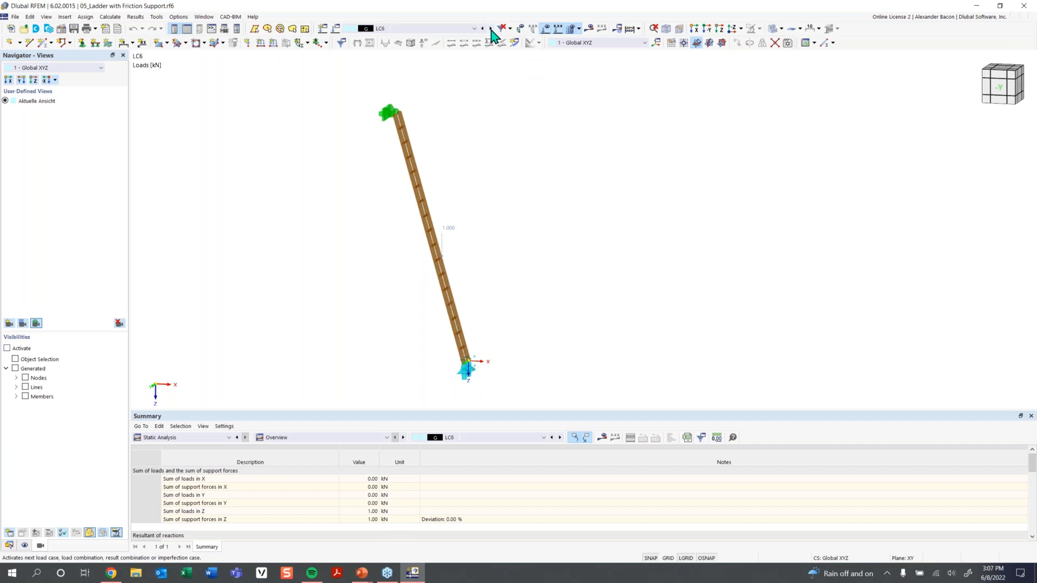
click(490, 29)
click(490, 28)
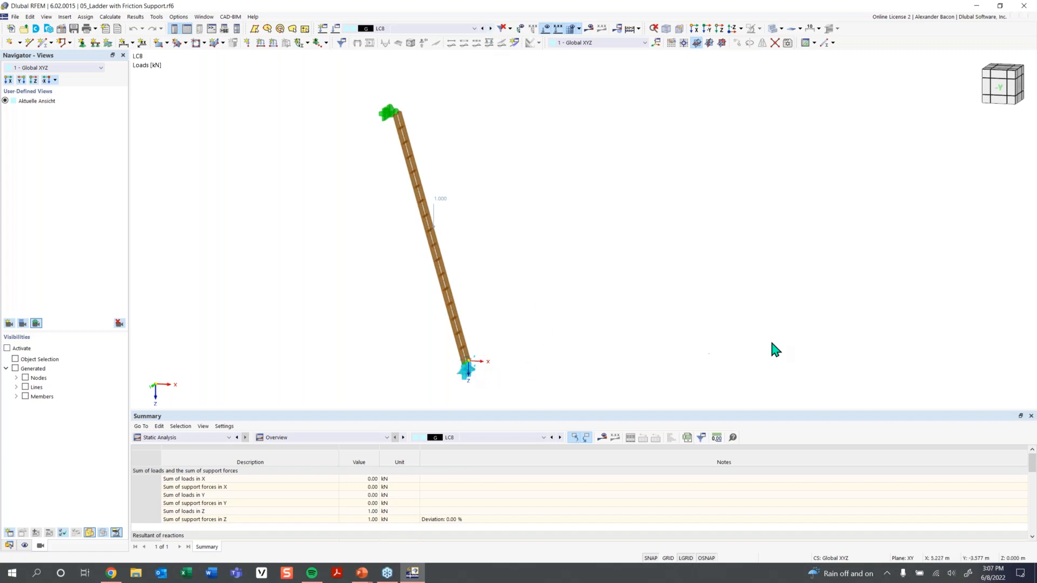
click(390, 117)
scroll(394, 111, up, 5)
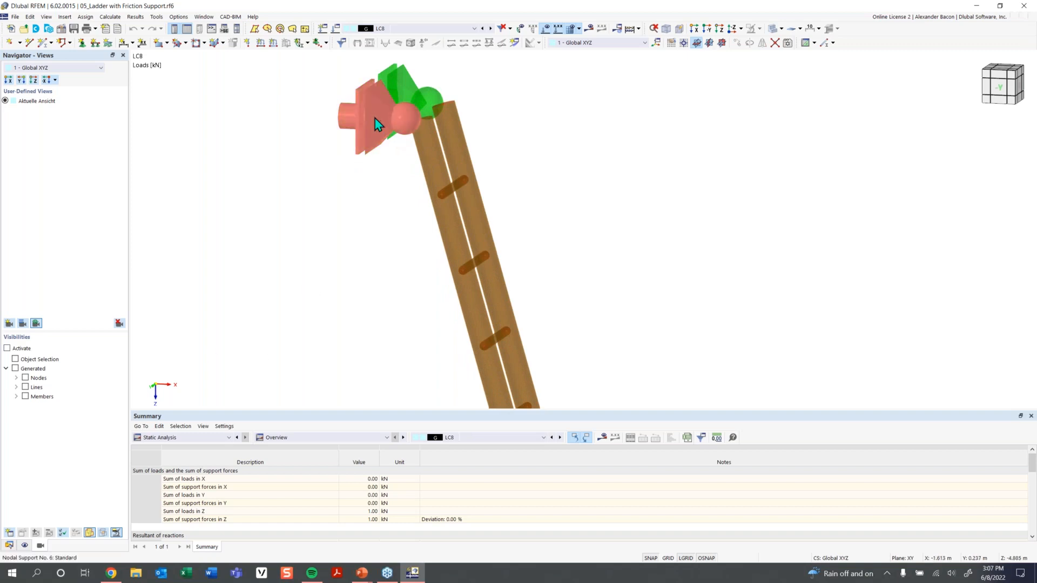
double_click(380, 118)
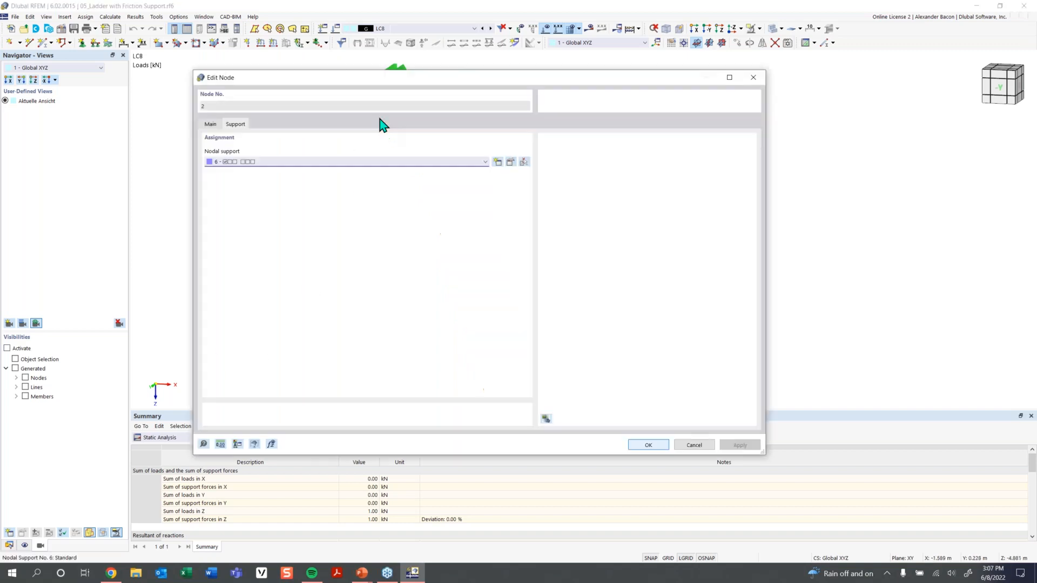
click(510, 162)
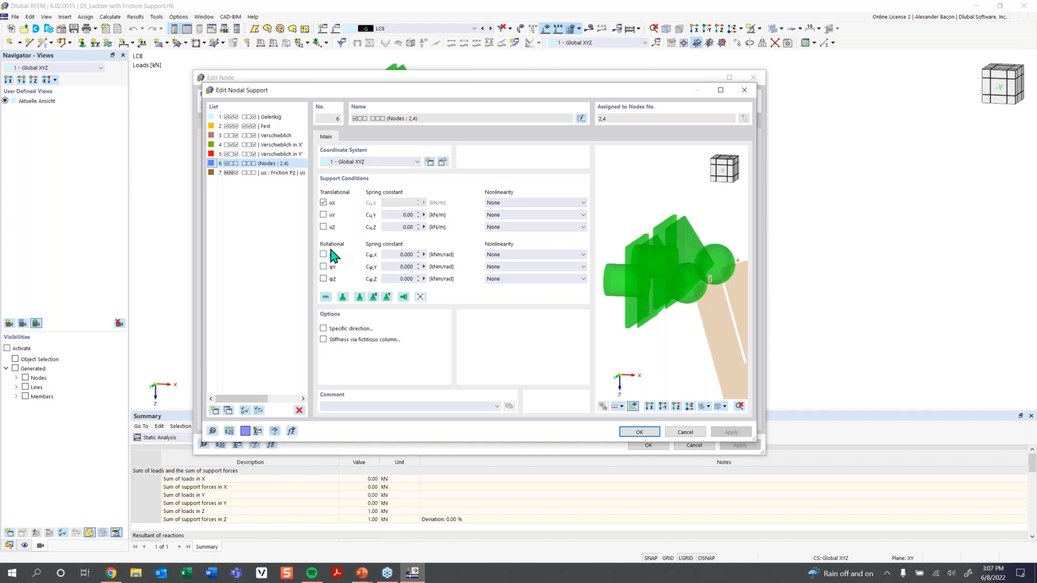
click(744, 90)
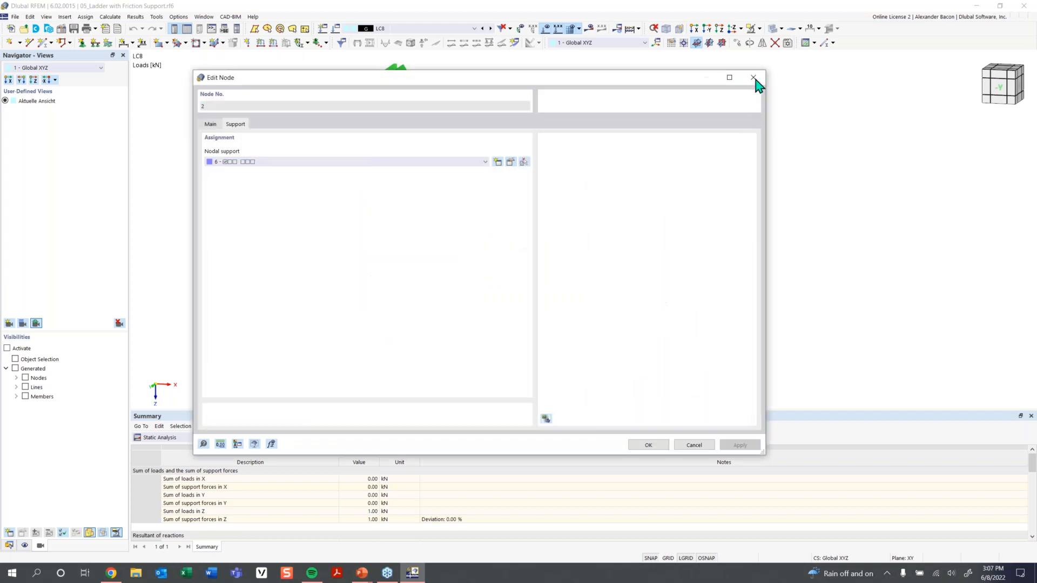
click(754, 78)
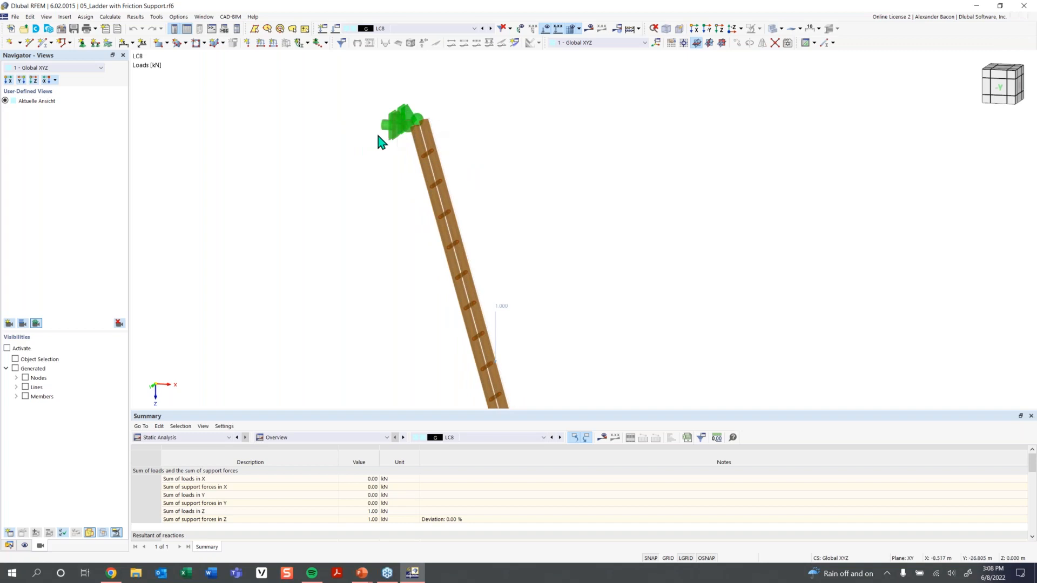
scroll(378, 138, down, 3)
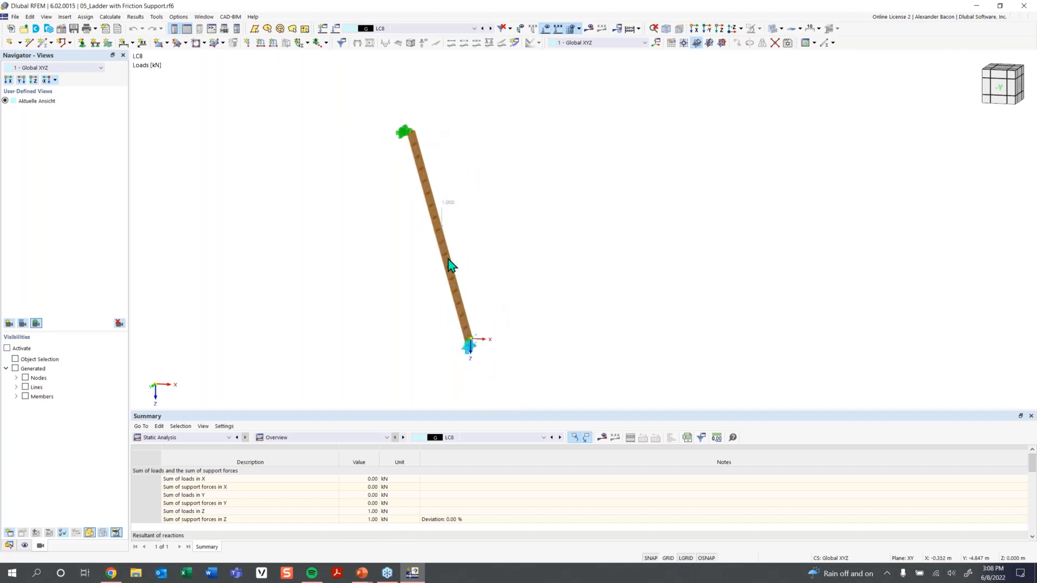
mouse_move(443, 207)
click(469, 346)
scroll(469, 343, up, 3)
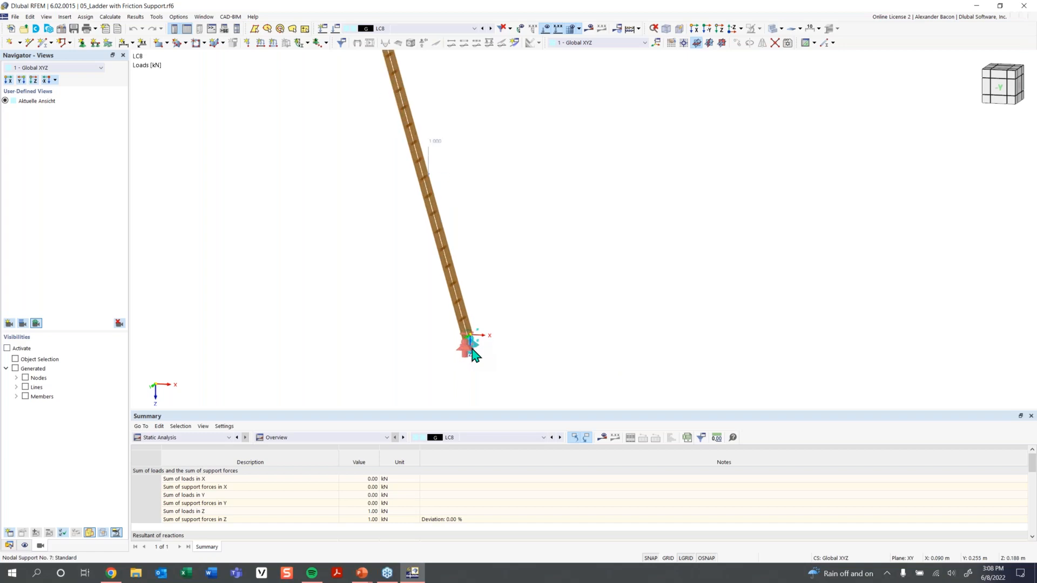
mouse_move(471, 334)
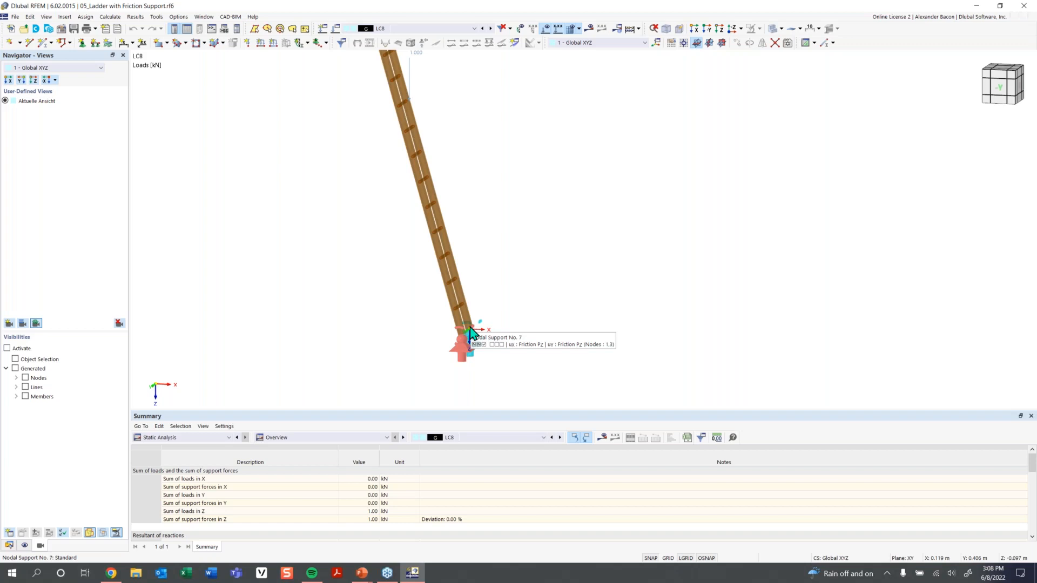
double_click(468, 350)
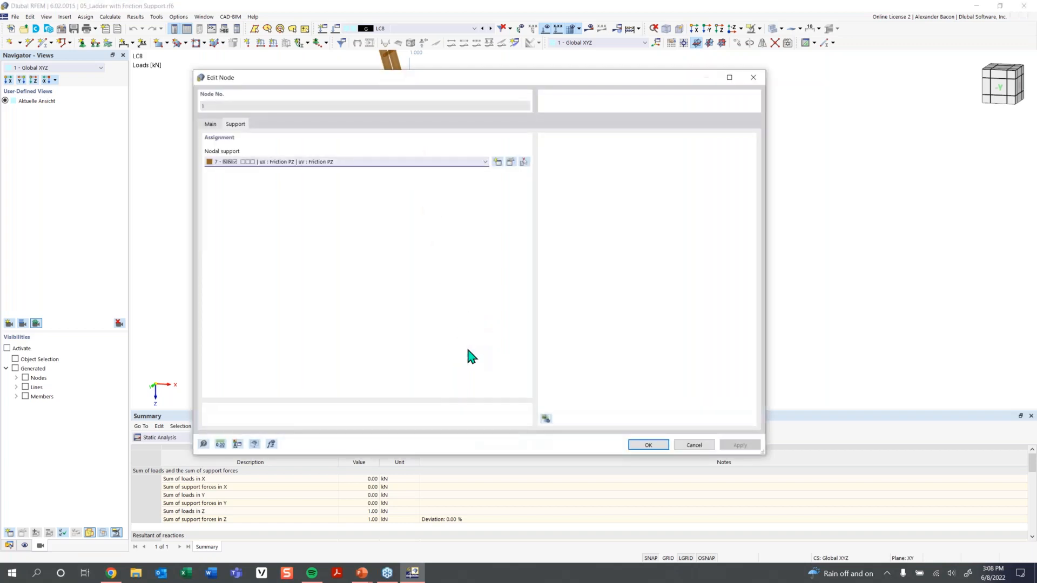
click(510, 163)
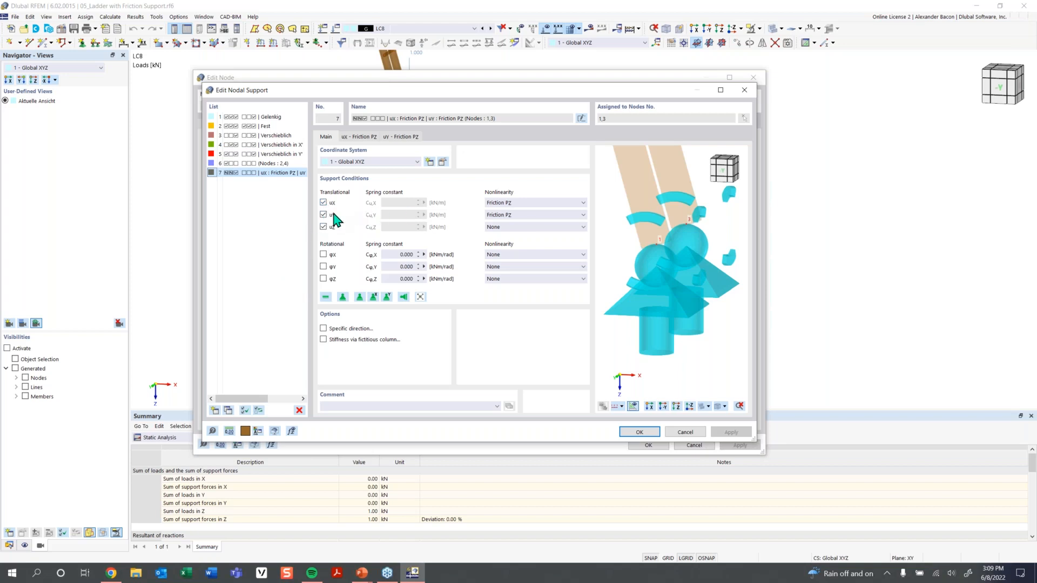
click(505, 216)
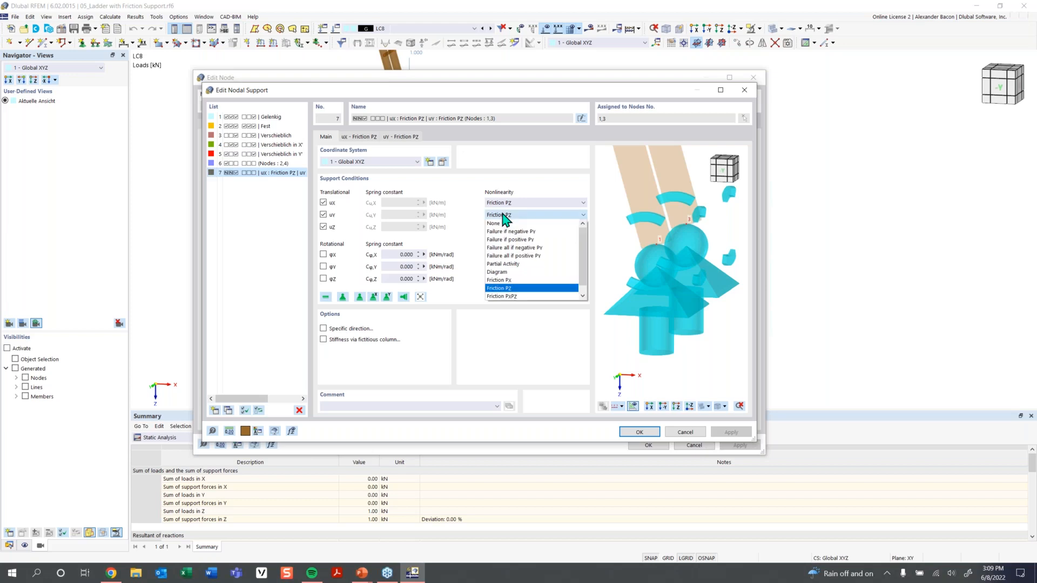
click(503, 215)
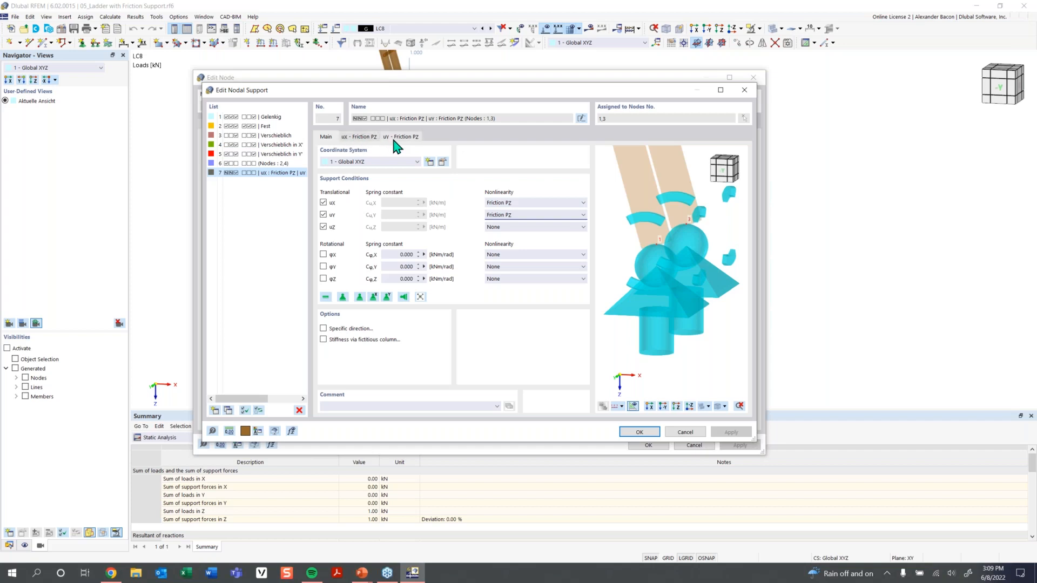
click(362, 138)
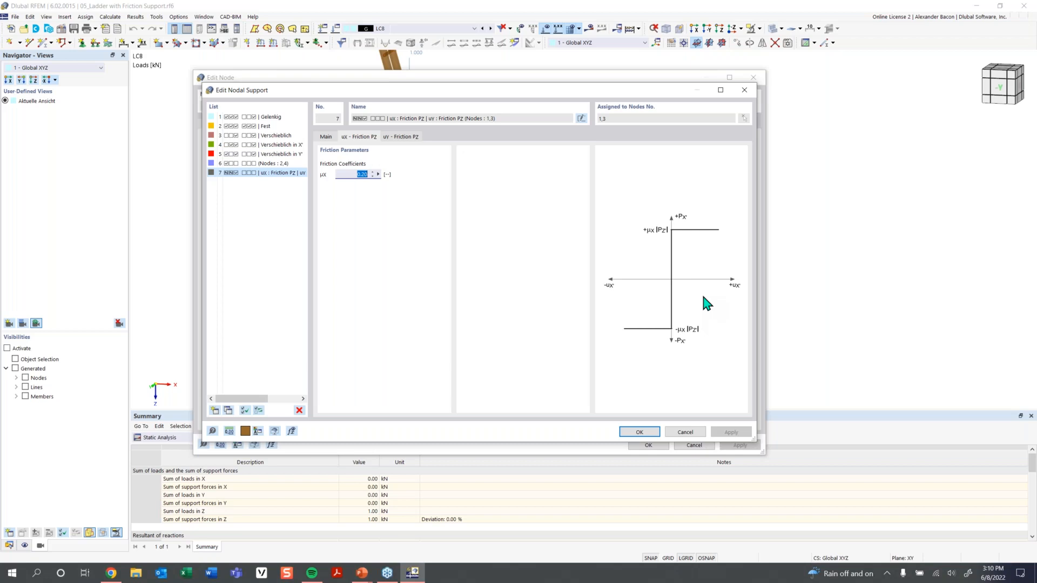
click(639, 432)
click(649, 446)
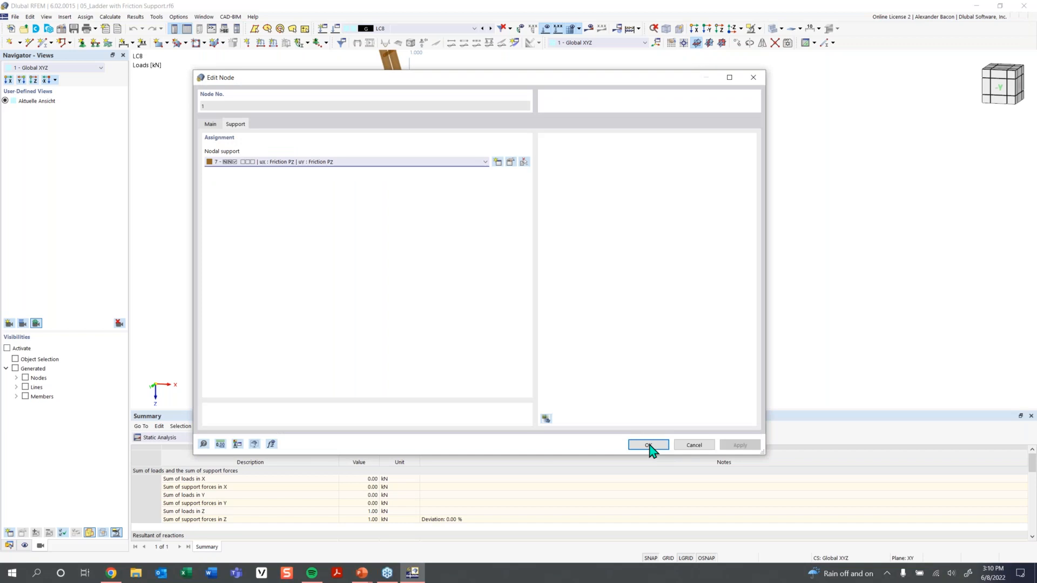
Switch to LC1, calculate the model and view the deformed ladder edge-on.
click(436, 28)
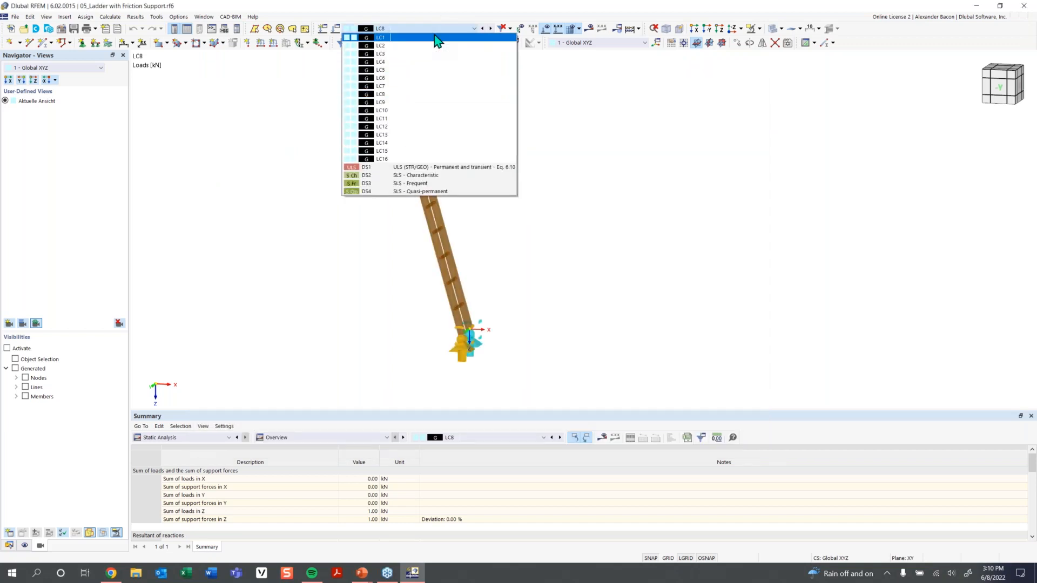
click(435, 37)
click(630, 27)
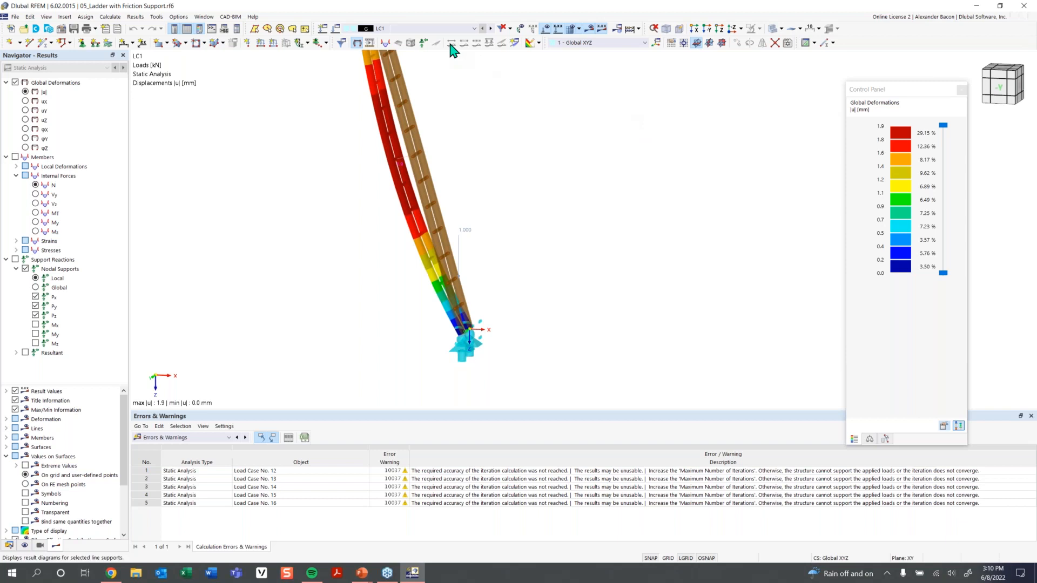
scroll(480, 108, down, 2)
middle_drag(482, 150, 465, 278)
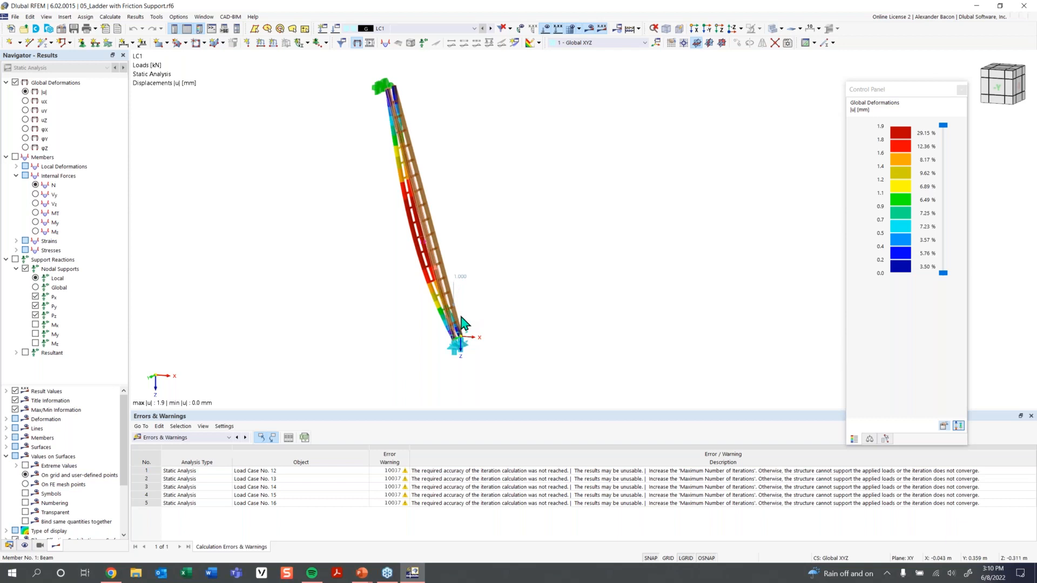
ctrl+middle_drag(424, 187, 504, 232)
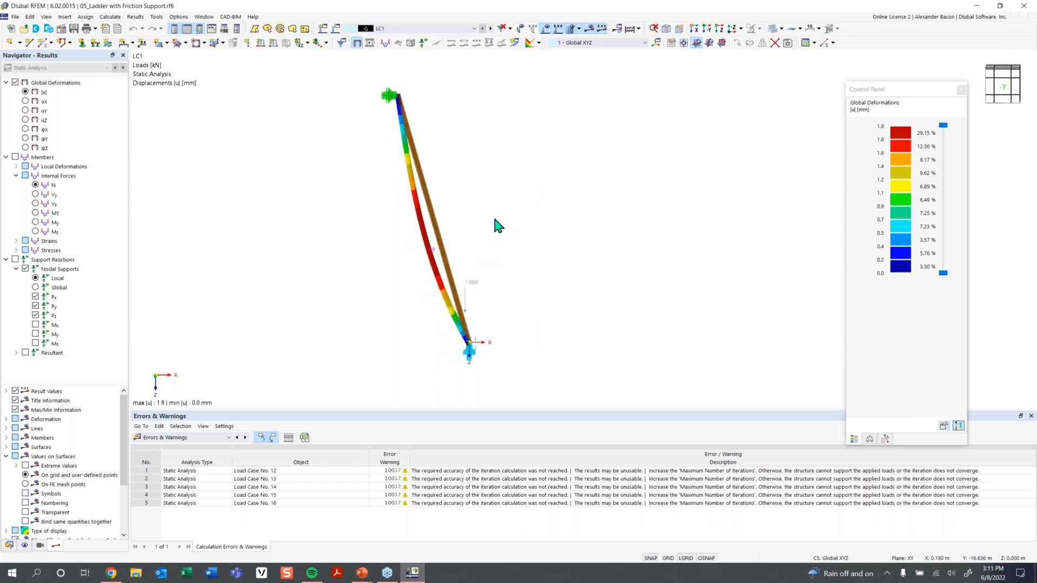
Advance to the LC3 results and display the nodal support reactions.
click(491, 29)
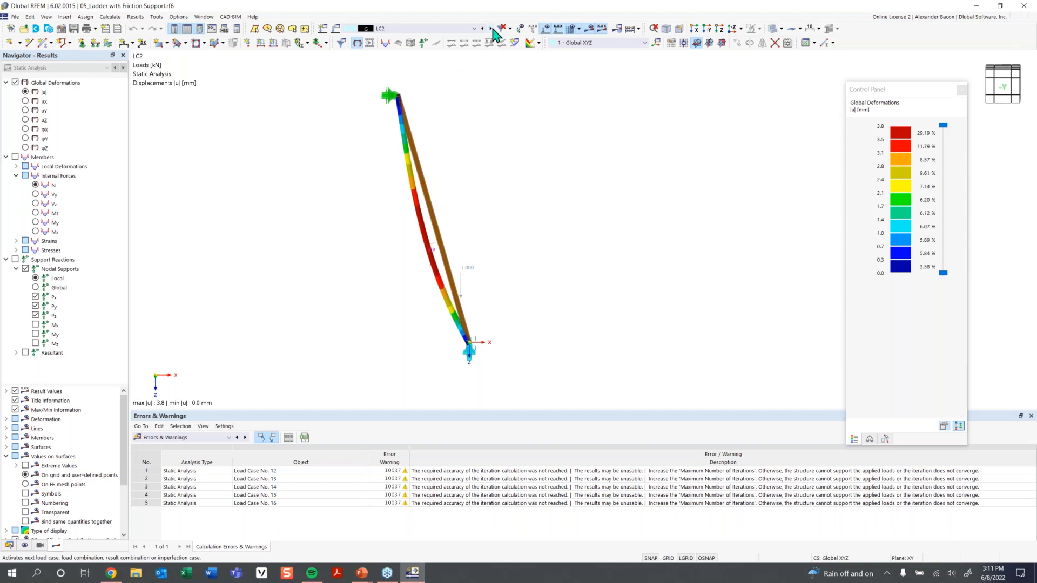
click(491, 29)
click(16, 260)
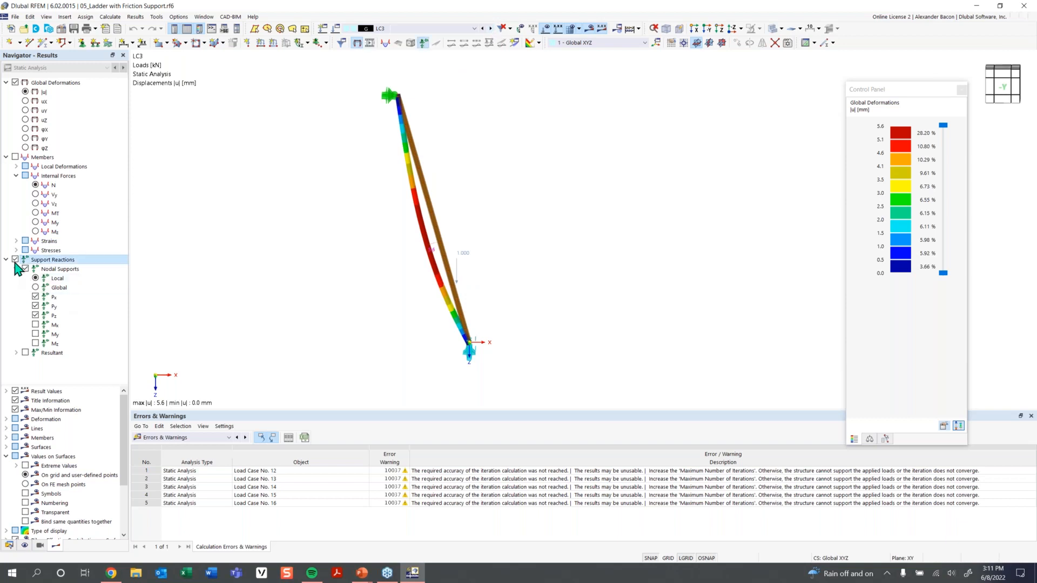
scroll(521, 346, up, 2)
scroll(521, 351, down, 1)
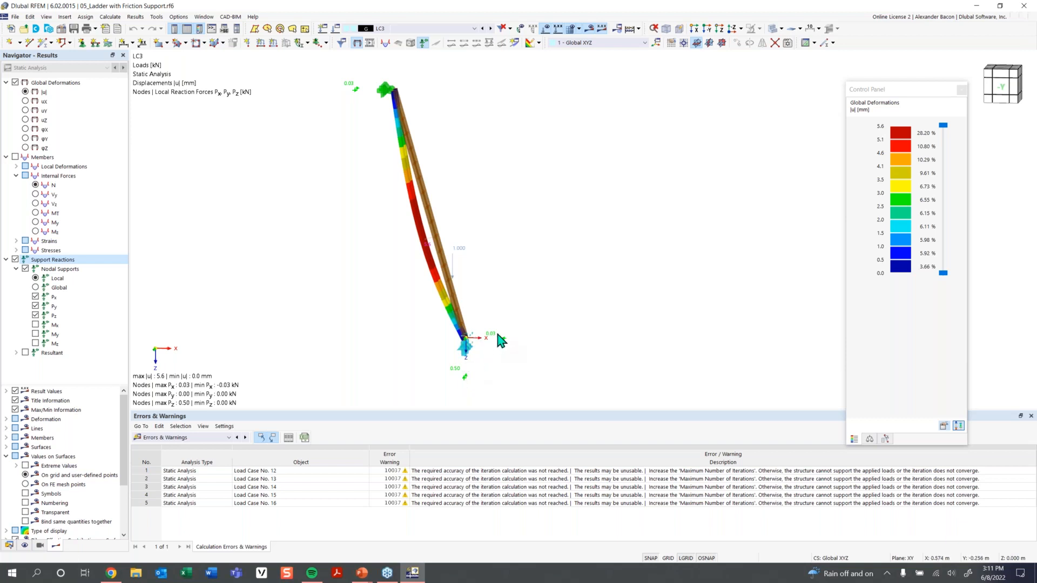
Step through results LC4 to LC12, reaching a max deformation of 13967.4 mm.
click(492, 30)
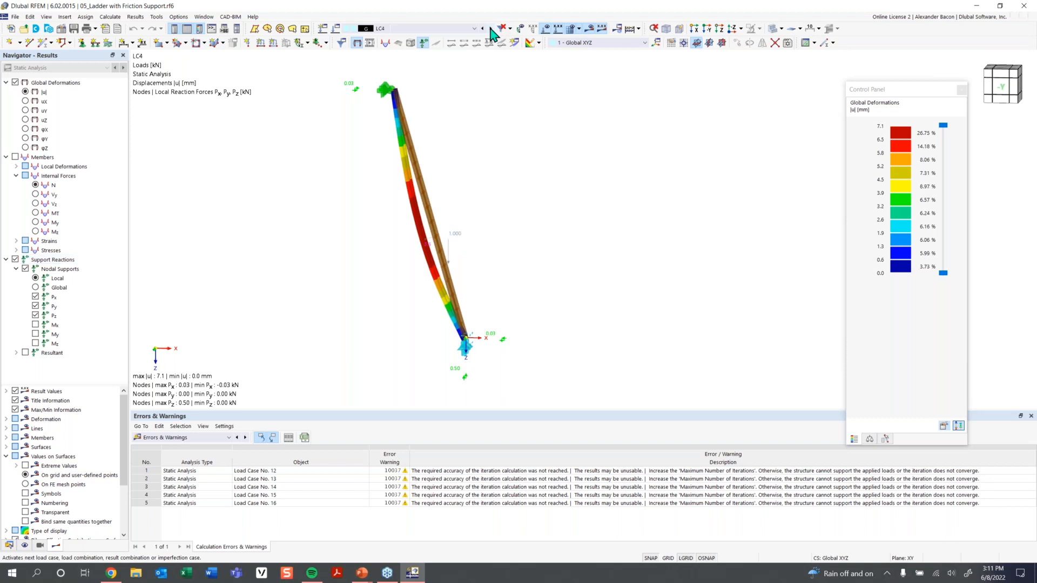
click(491, 29)
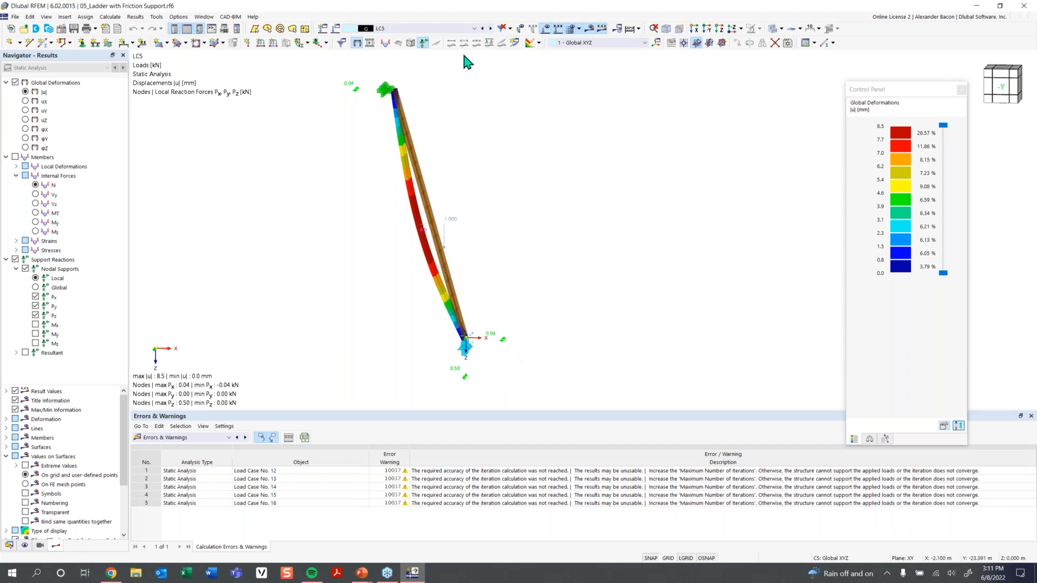
click(491, 29)
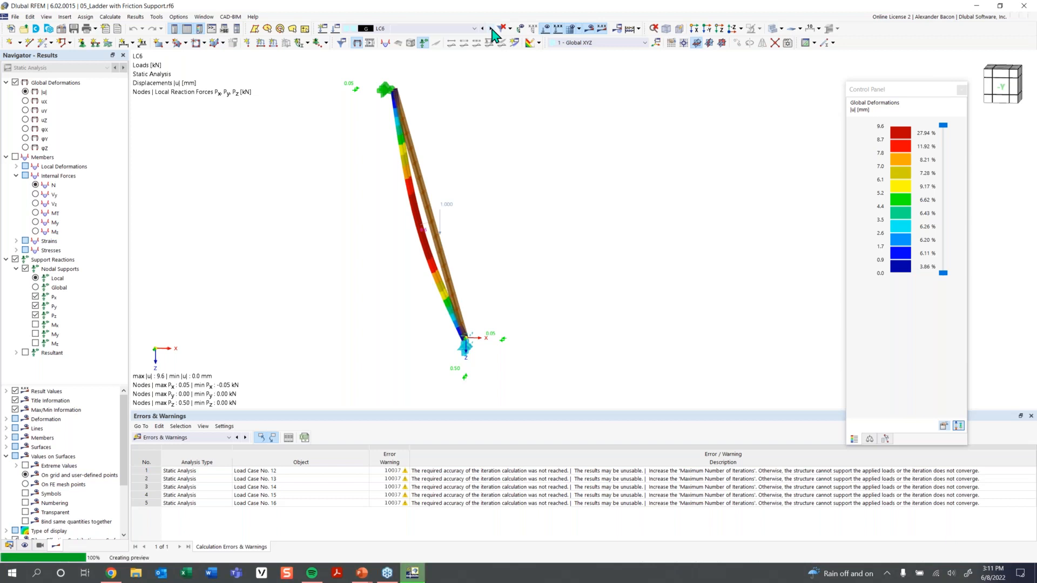
click(491, 30)
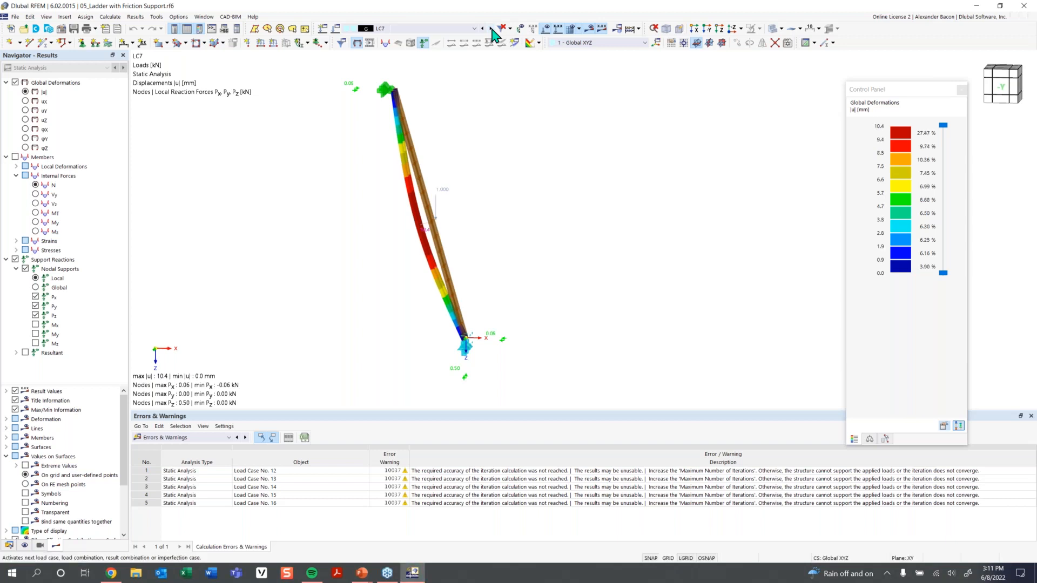
click(492, 30)
click(491, 29)
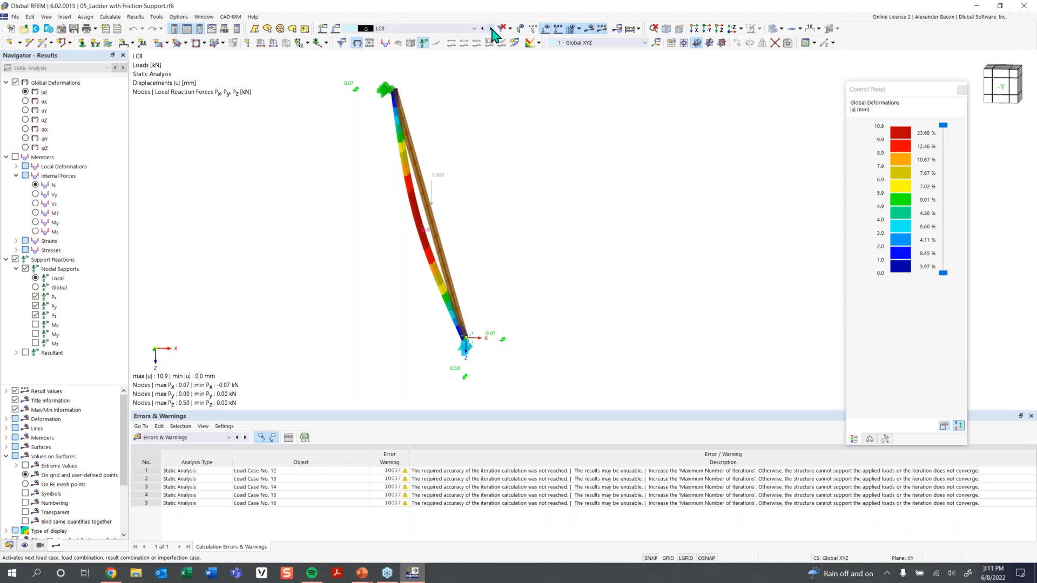
click(491, 30)
click(491, 30)
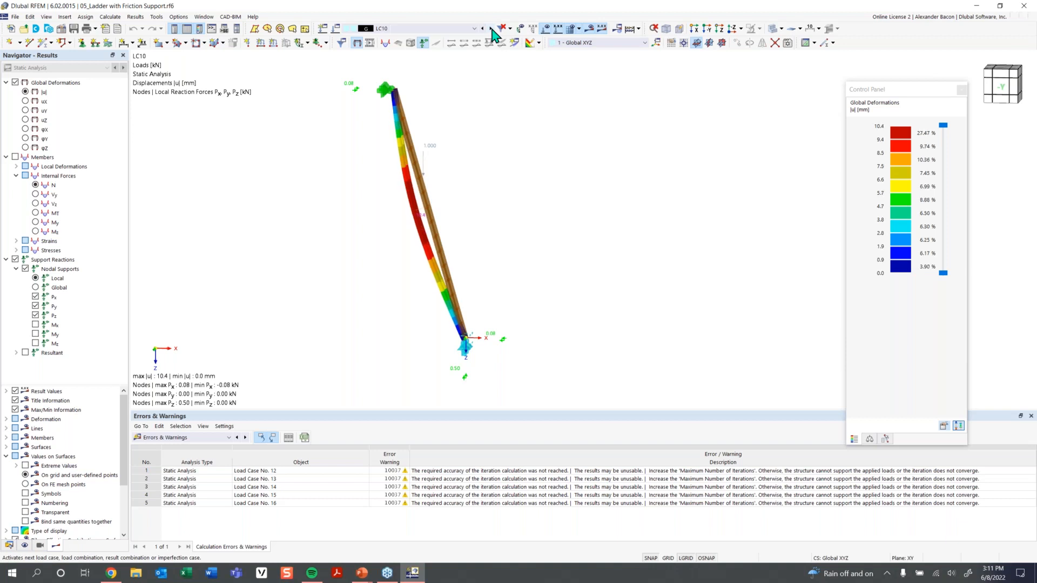
click(491, 30)
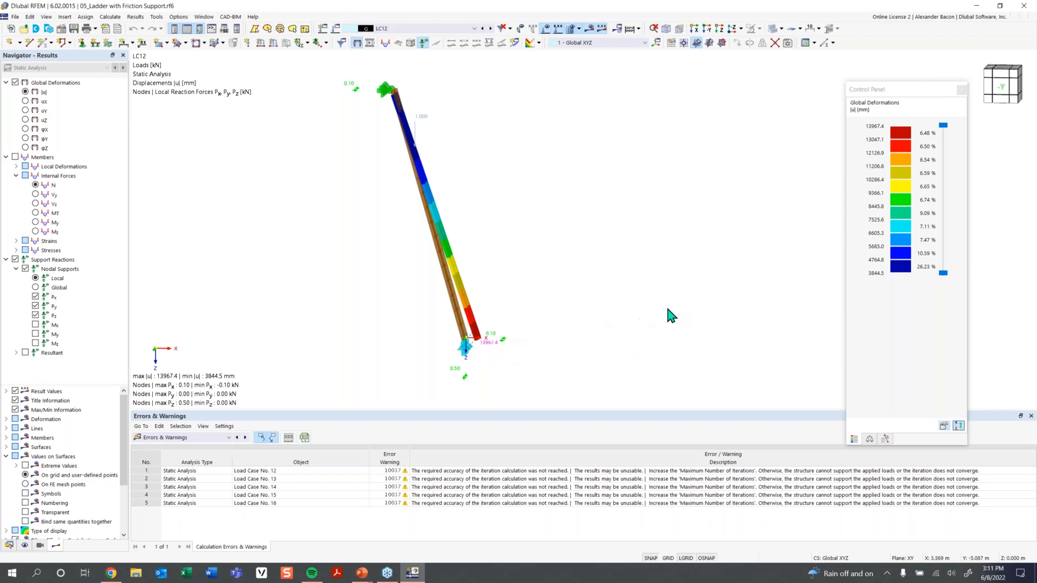
scroll(490, 366, up, 3)
middle_drag(490, 361, 488, 345)
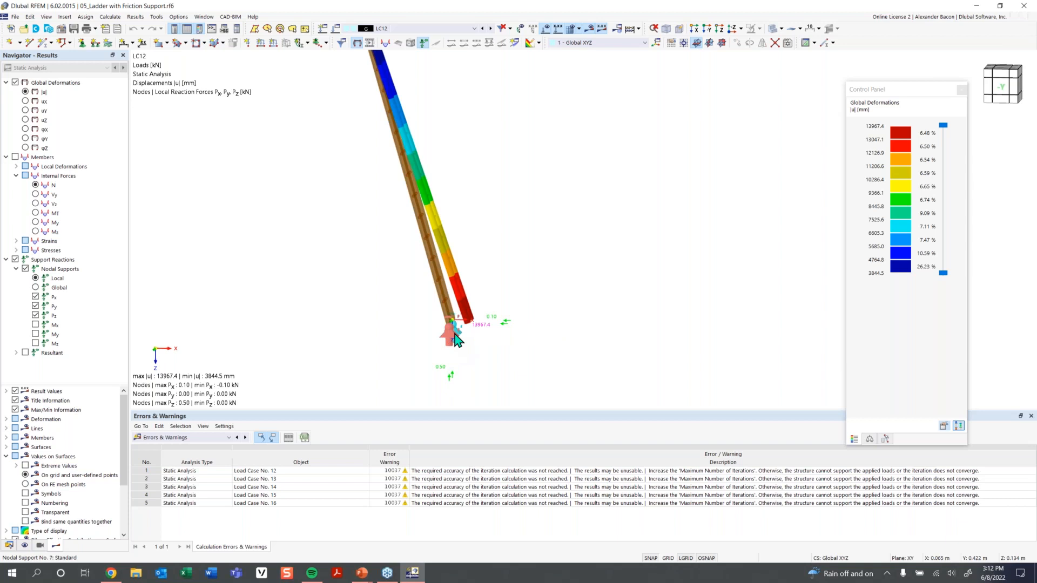
scroll(474, 265, down, 2)
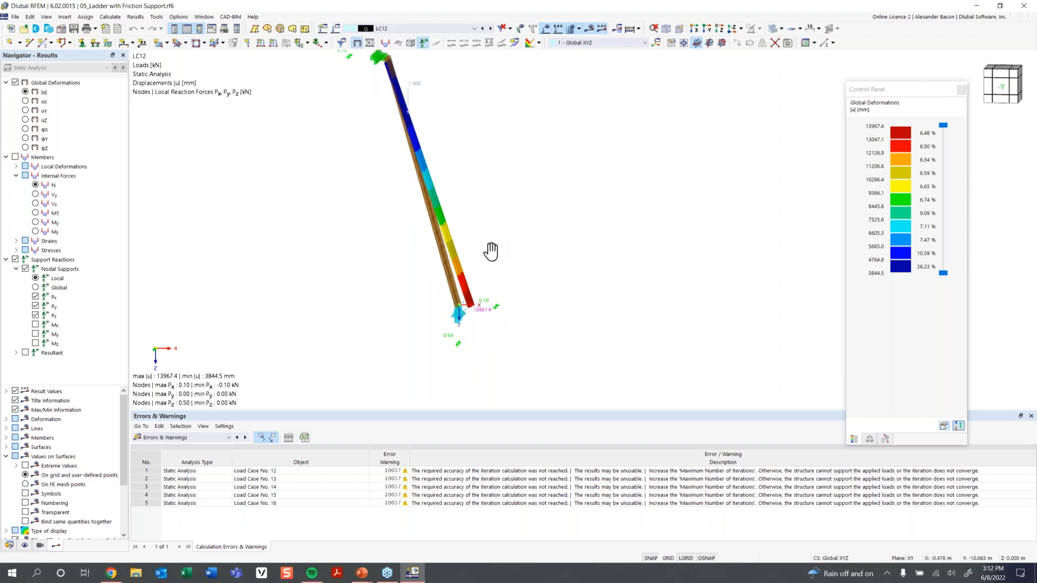
middle_drag(490, 250, 481, 275)
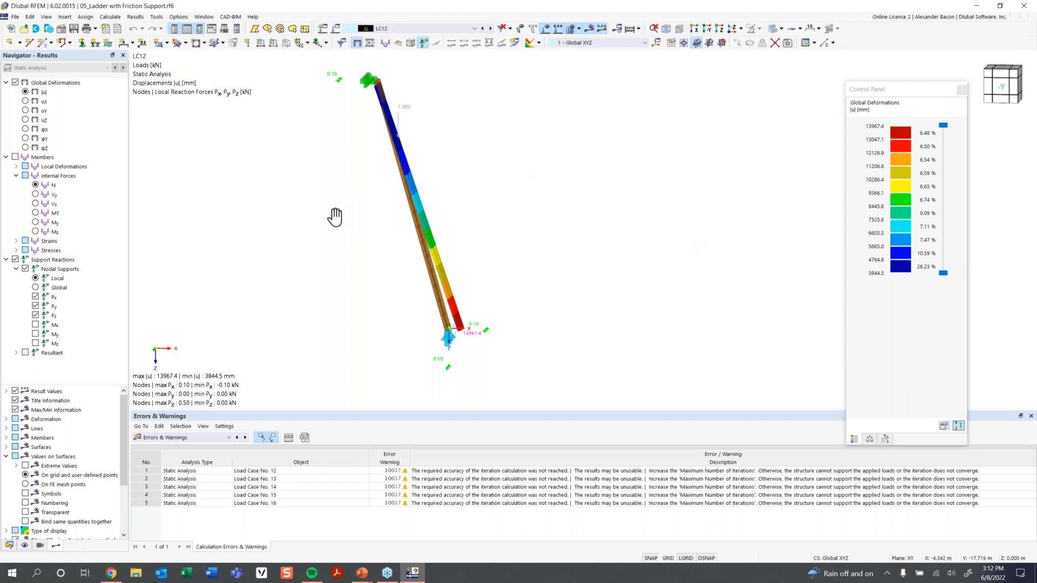
middle_drag(328, 214, 332, 231)
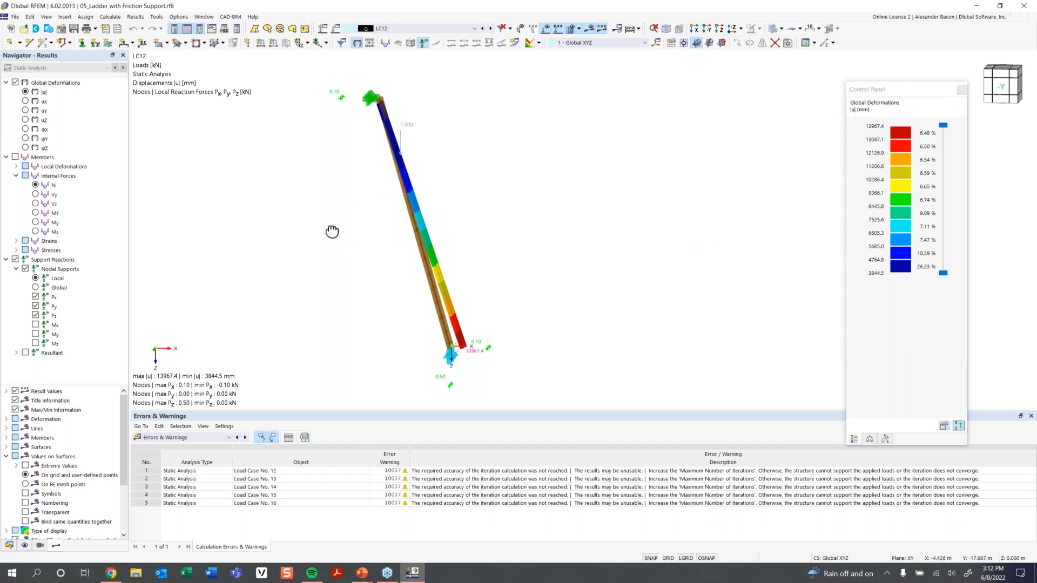
Open 06_Tension Speciment as Surface Model.rf6 from the Student Training folder.
click(26, 30)
click(25, 30)
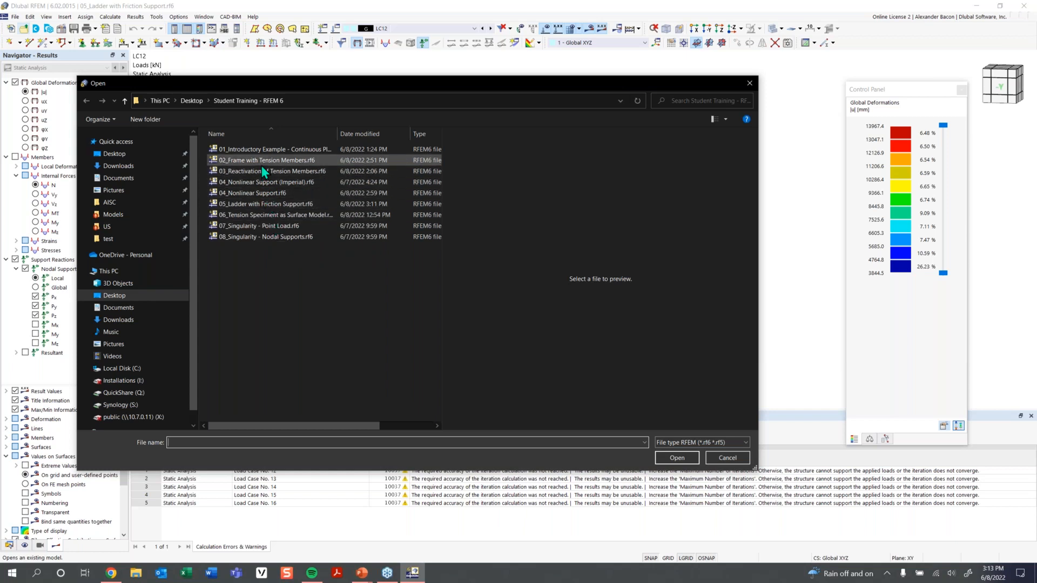
click(271, 216)
click(676, 458)
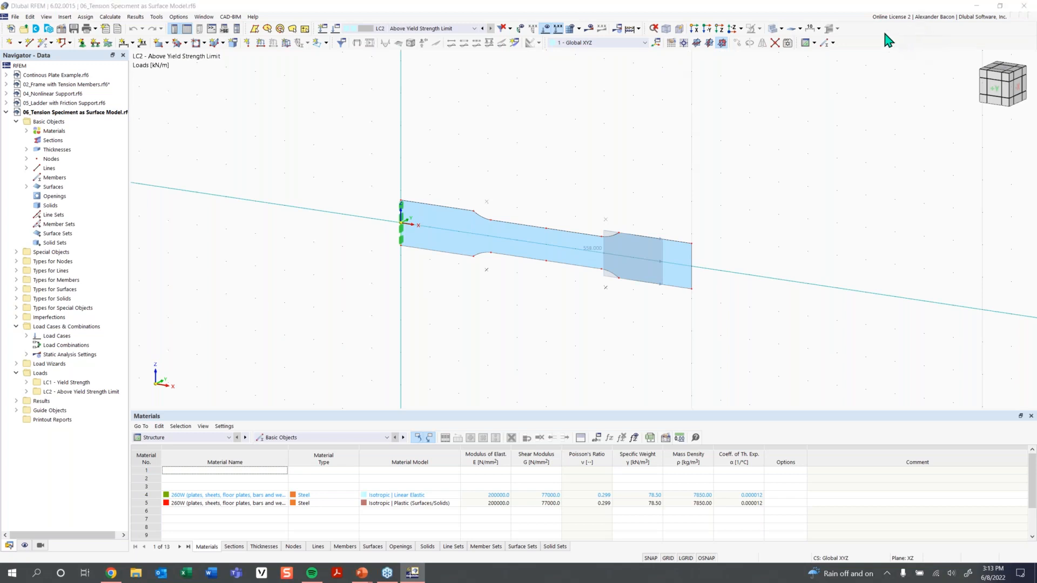
Switch to LC1 - Yield Strength, view the specimen from the front and hide the loads.
click(456, 29)
click(437, 37)
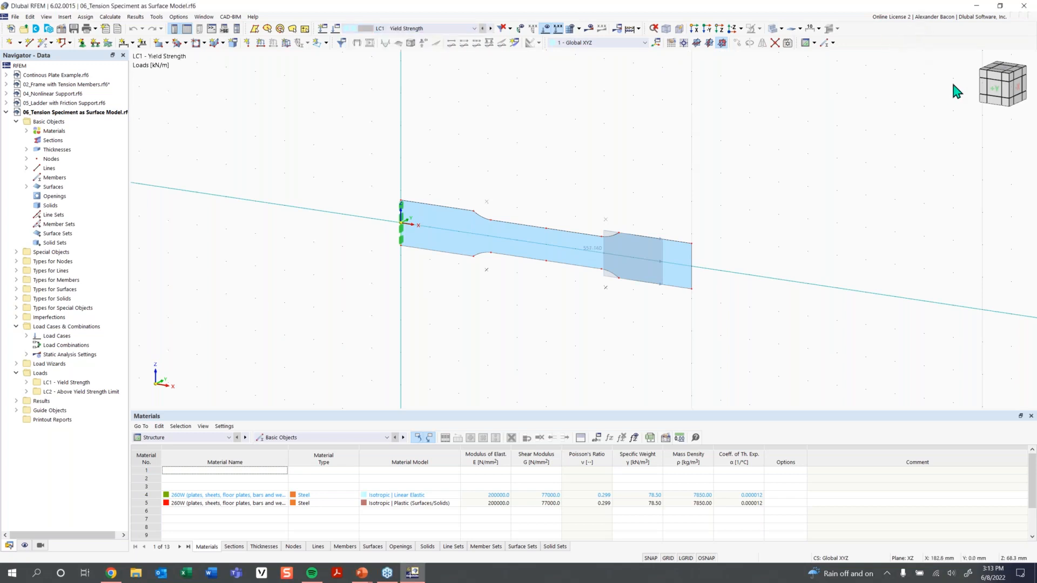
click(998, 90)
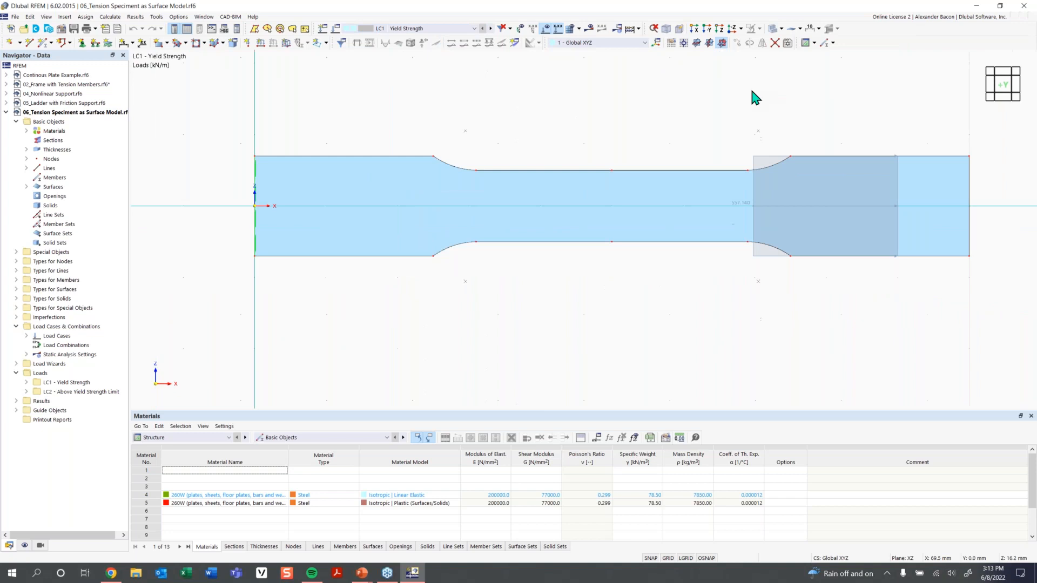
click(545, 30)
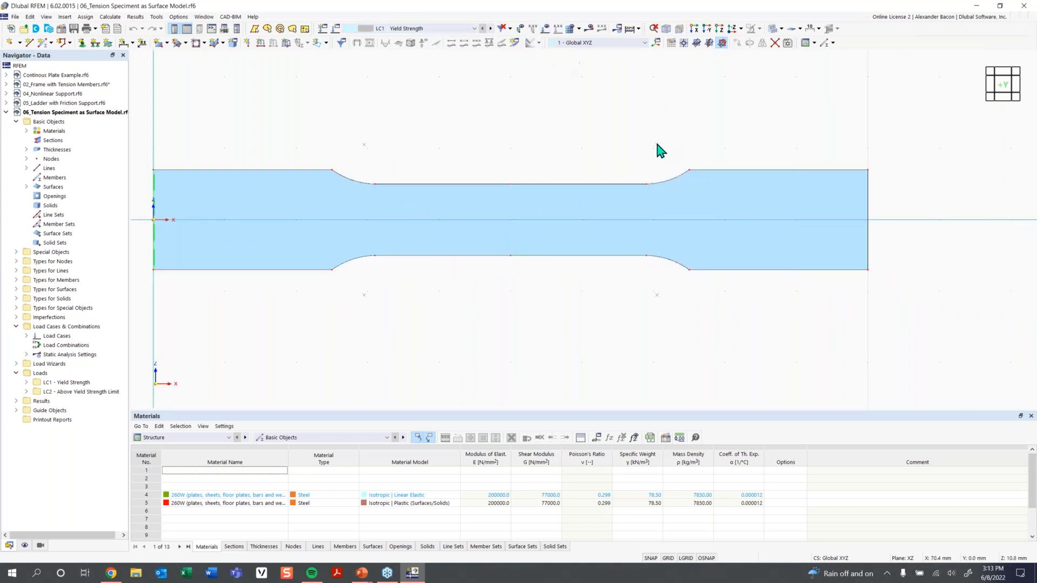
scroll(656, 153, down, 2)
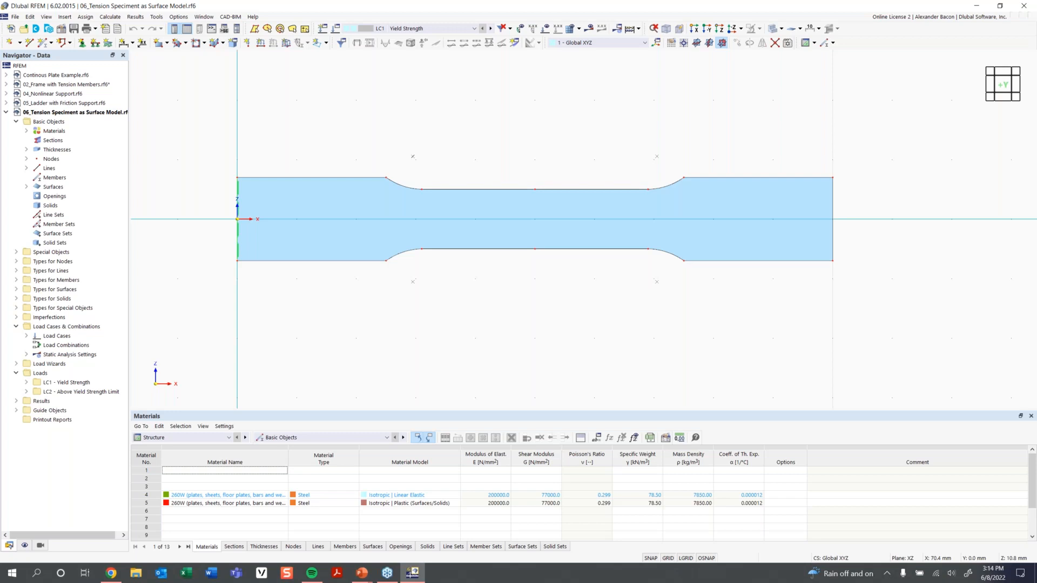
scroll(569, 157, down, 1)
middle_drag(568, 147, 540, 164)
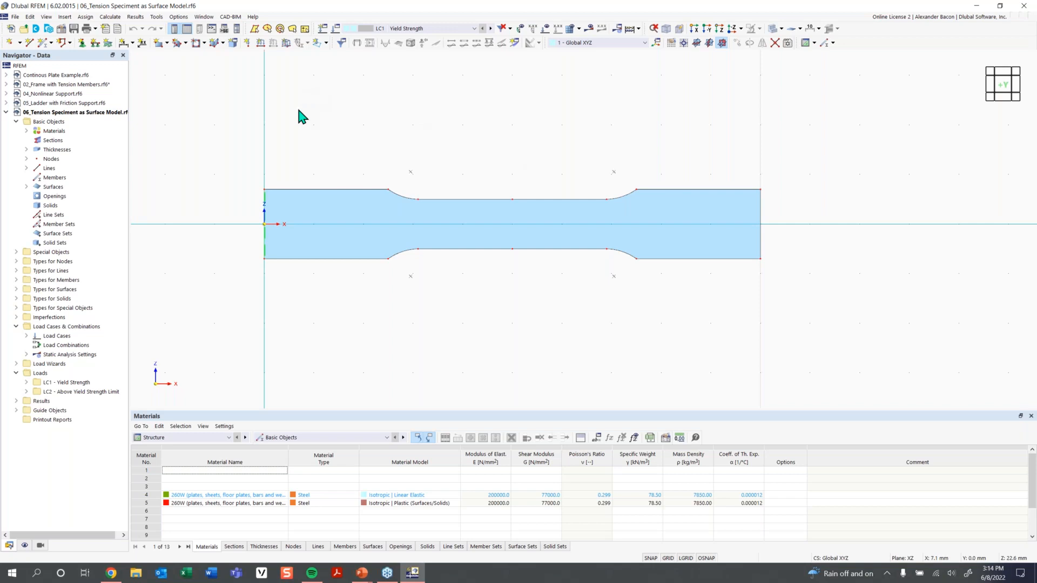
right_click(62, 114)
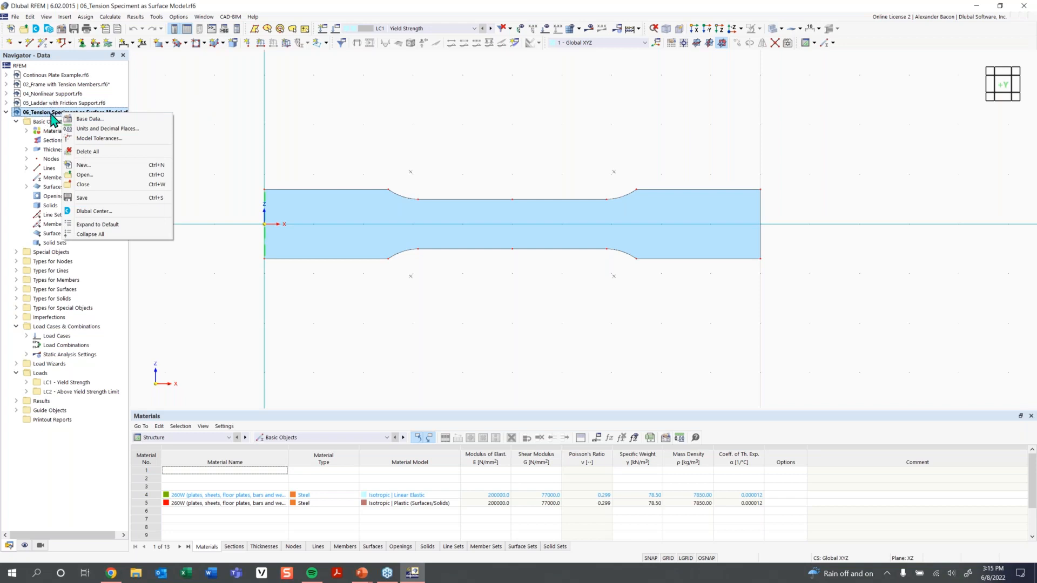
click(92, 119)
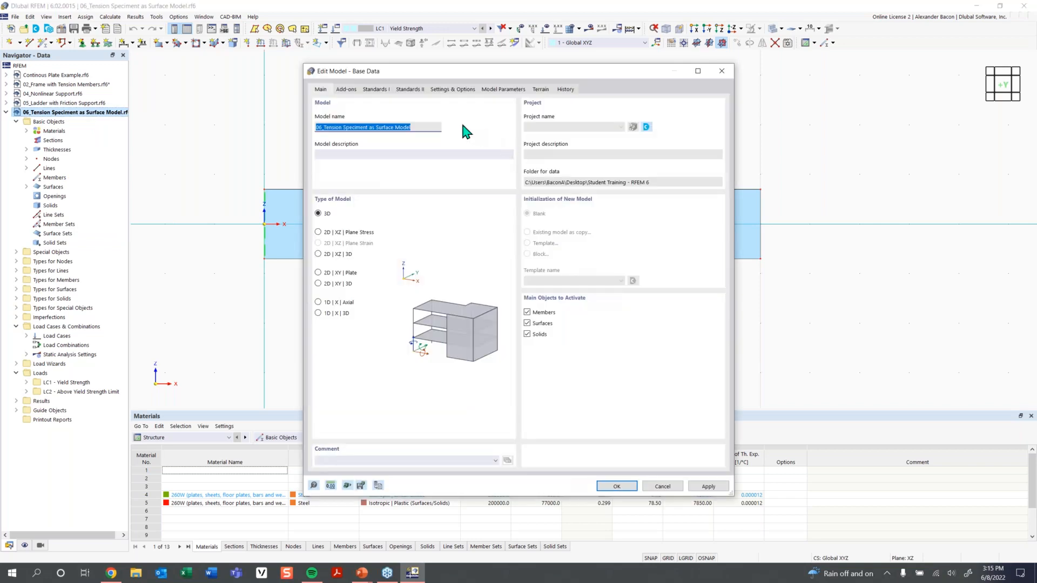
click(349, 92)
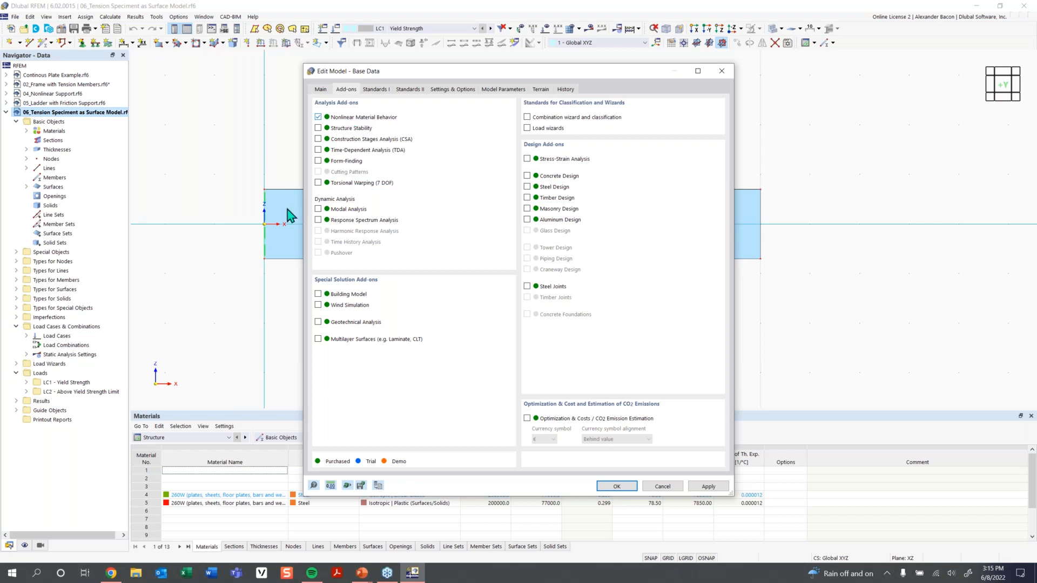
right_click(885, 576)
click(886, 573)
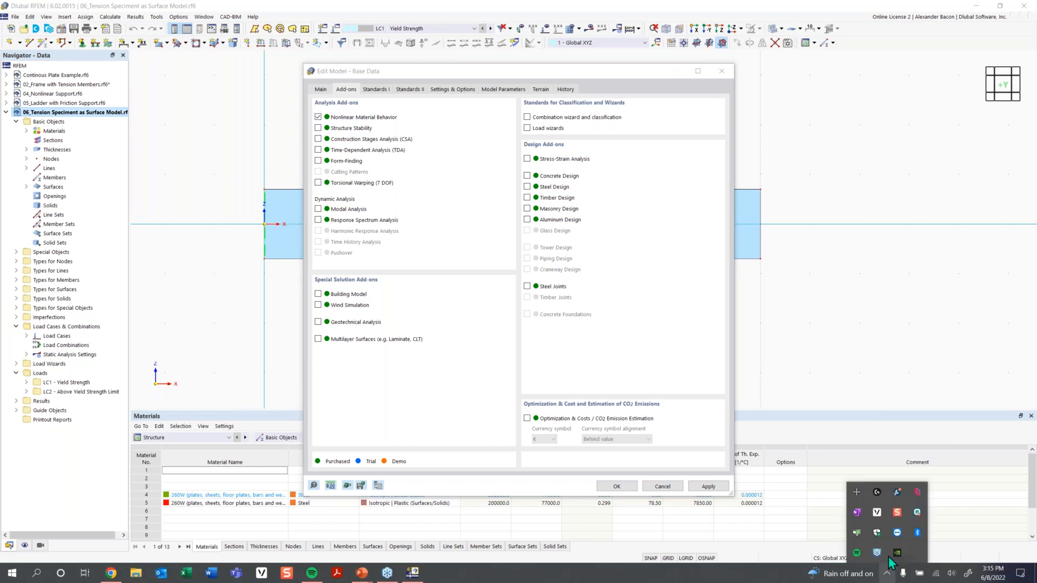
right_click(876, 517)
click(896, 539)
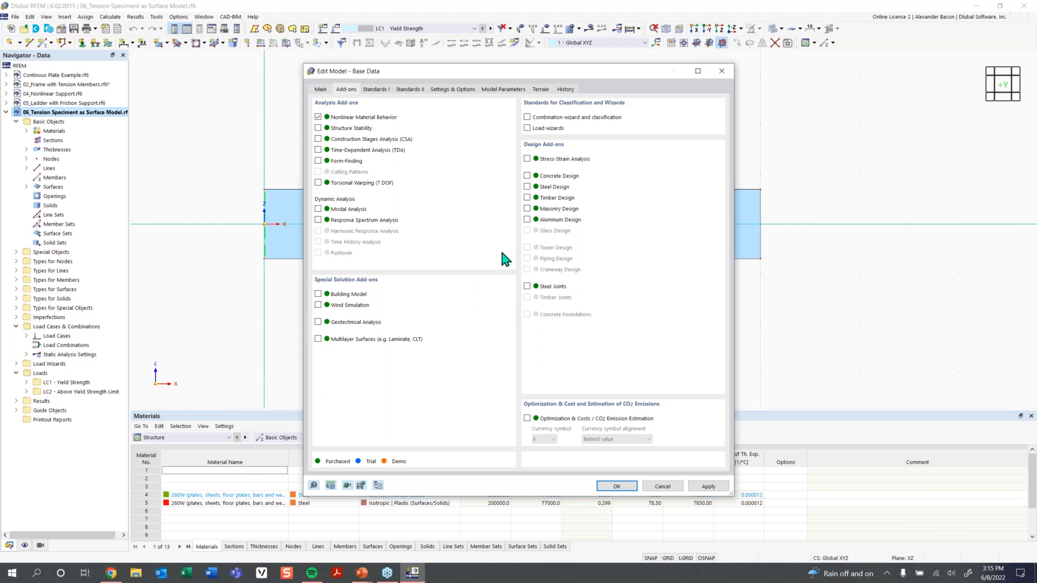
click(616, 486)
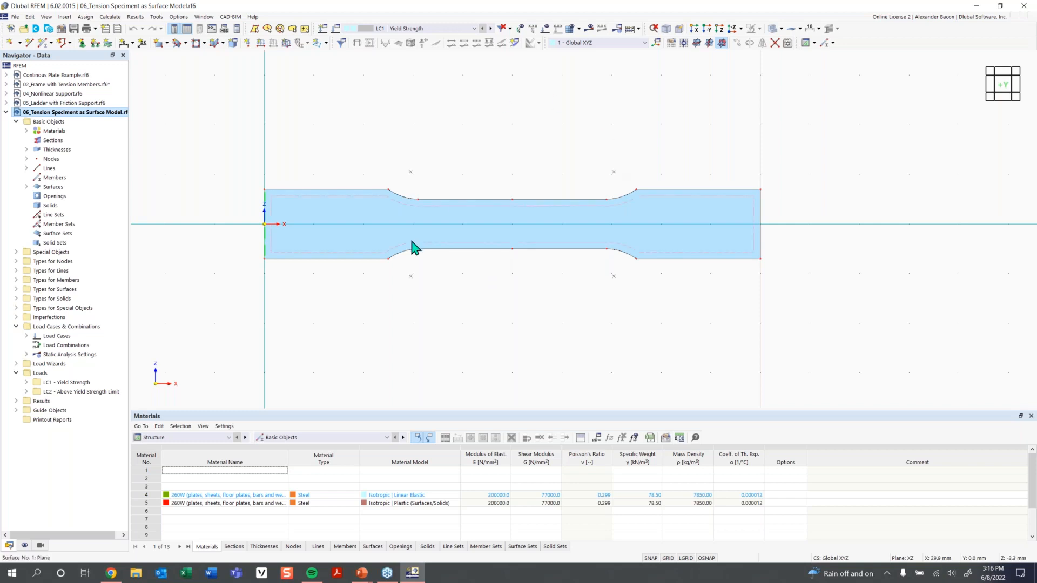
Assign material 4, linear elastic 260W steel, to surface 1's 3.0 mm thickness, deleting results.
click(422, 224)
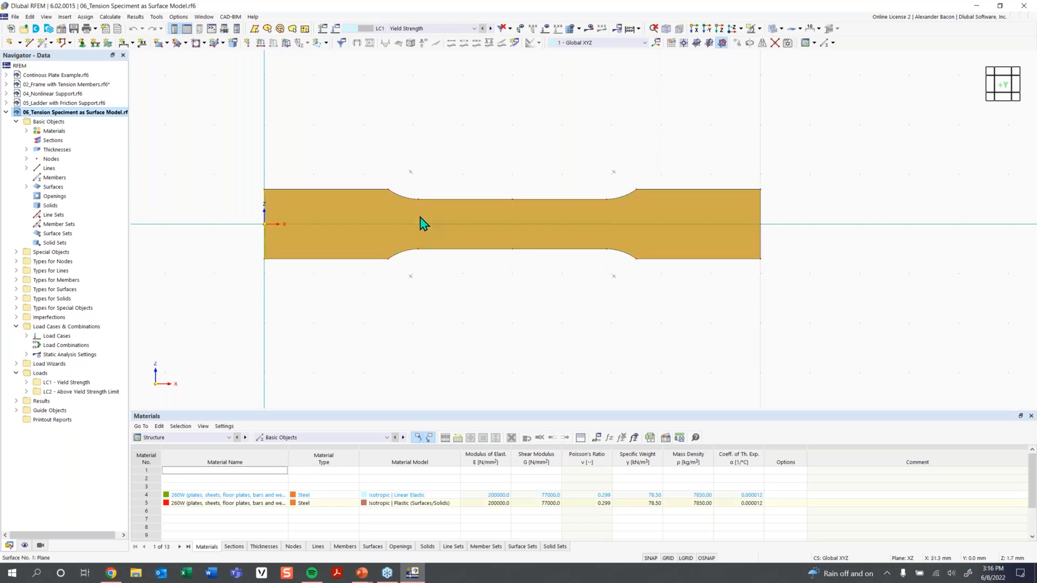
double_click(438, 202)
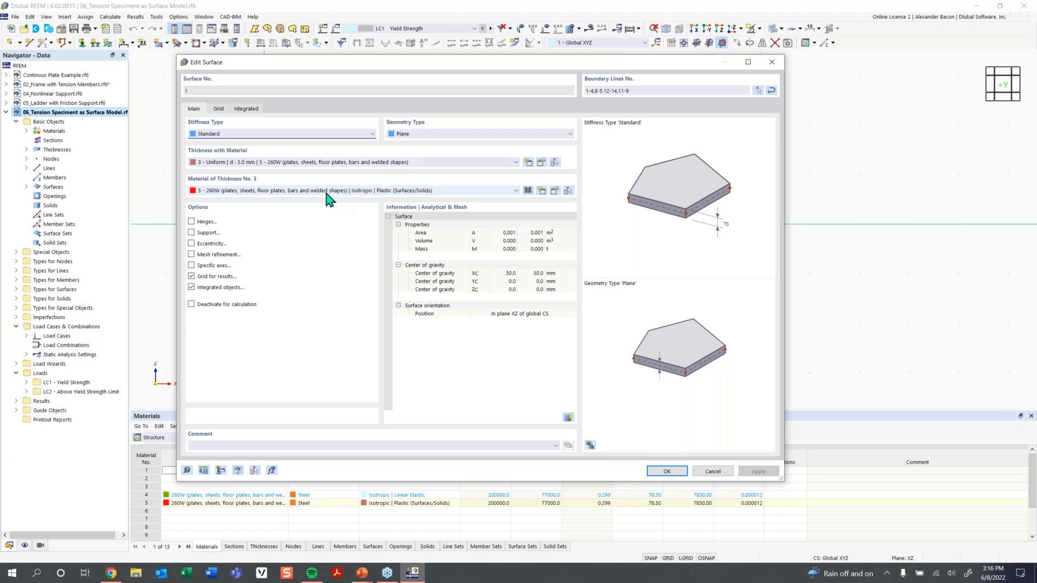
click(261, 192)
click(263, 199)
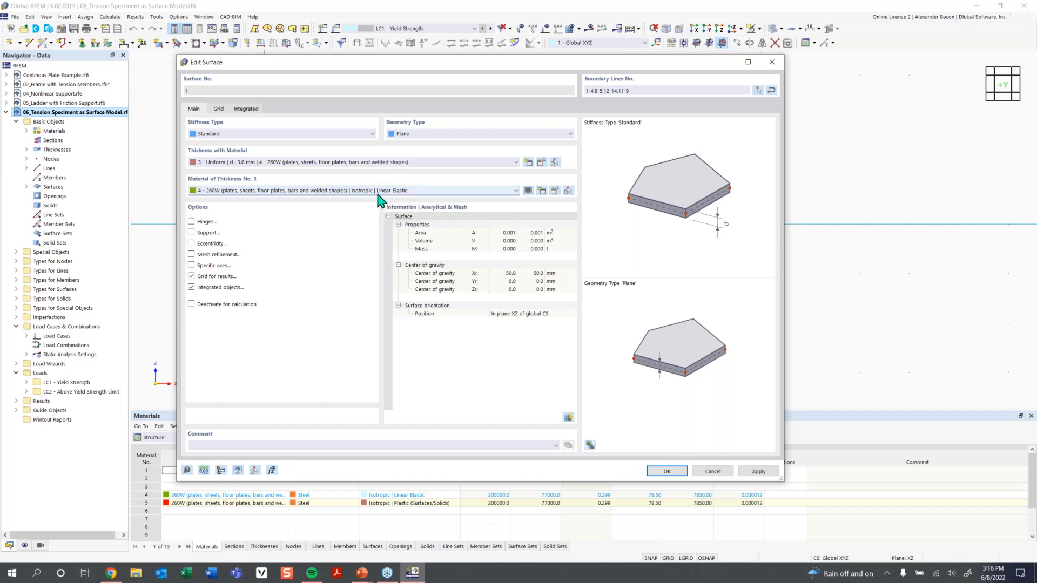
click(412, 193)
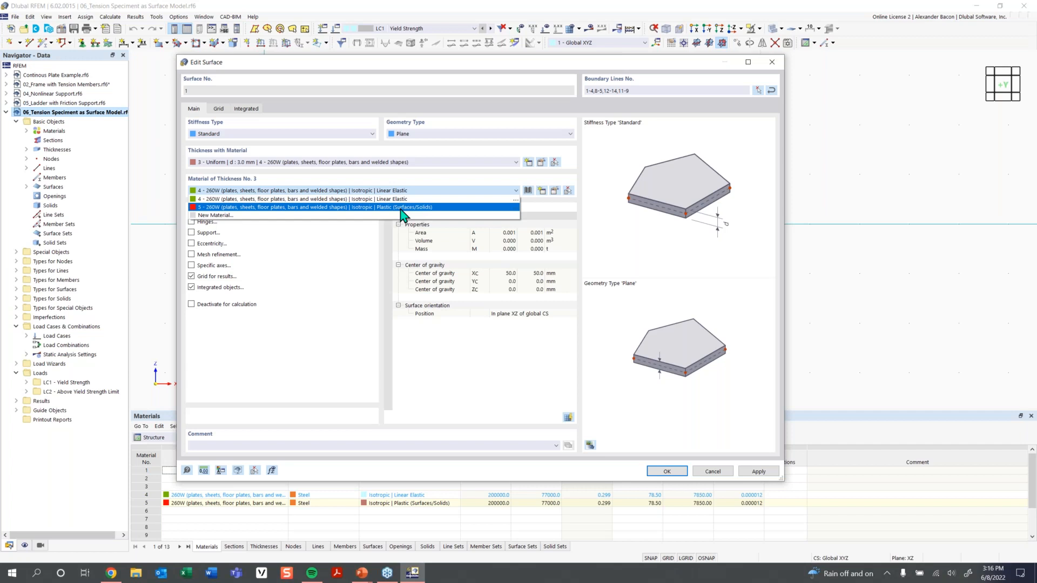
click(403, 195)
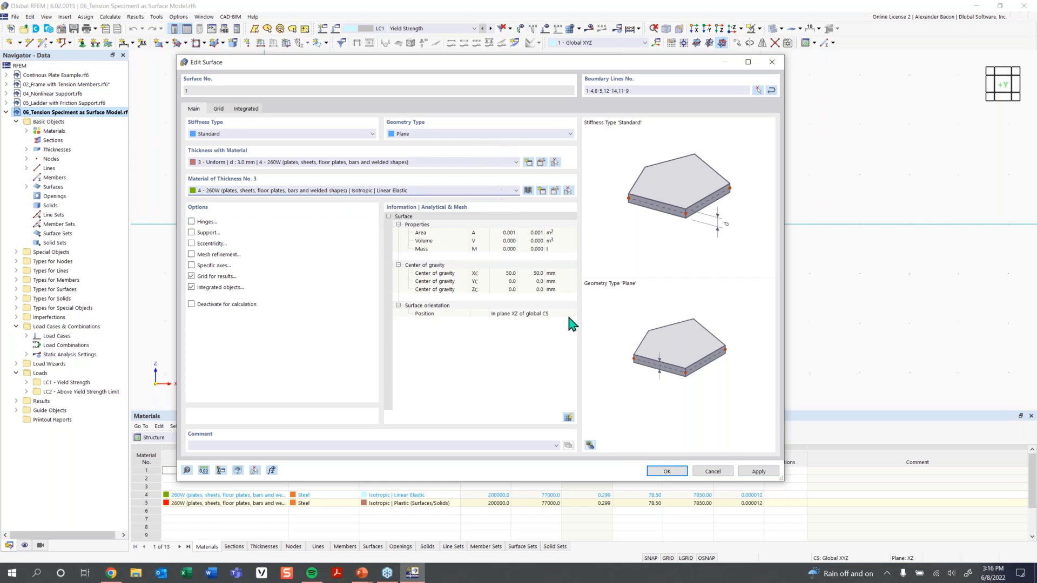
click(667, 472)
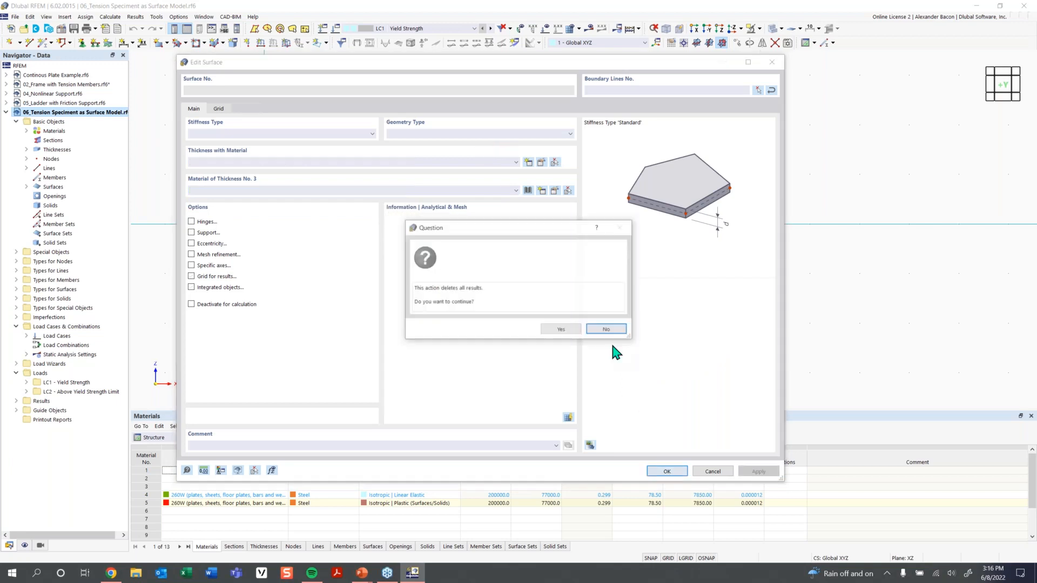
click(560, 330)
scroll(559, 331, down, 1)
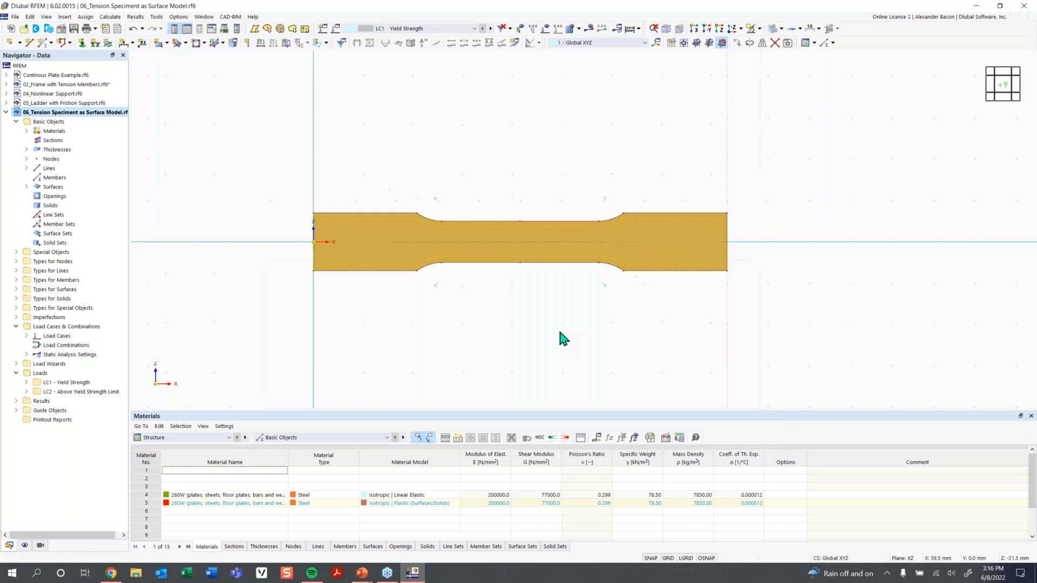
Expand Materials in the Navigator and highlight where material 4 is used.
click(560, 331)
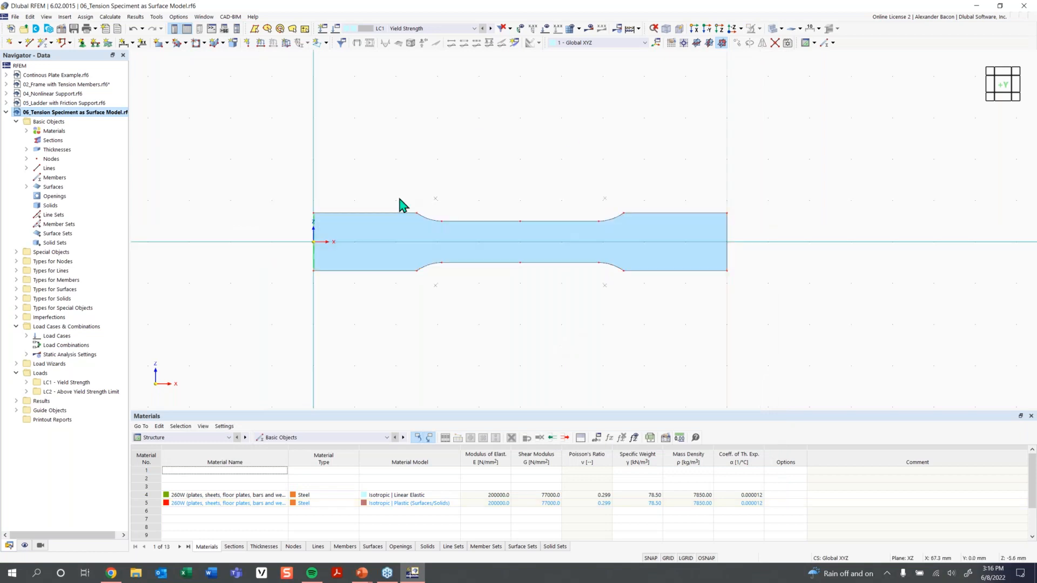
click(26, 131)
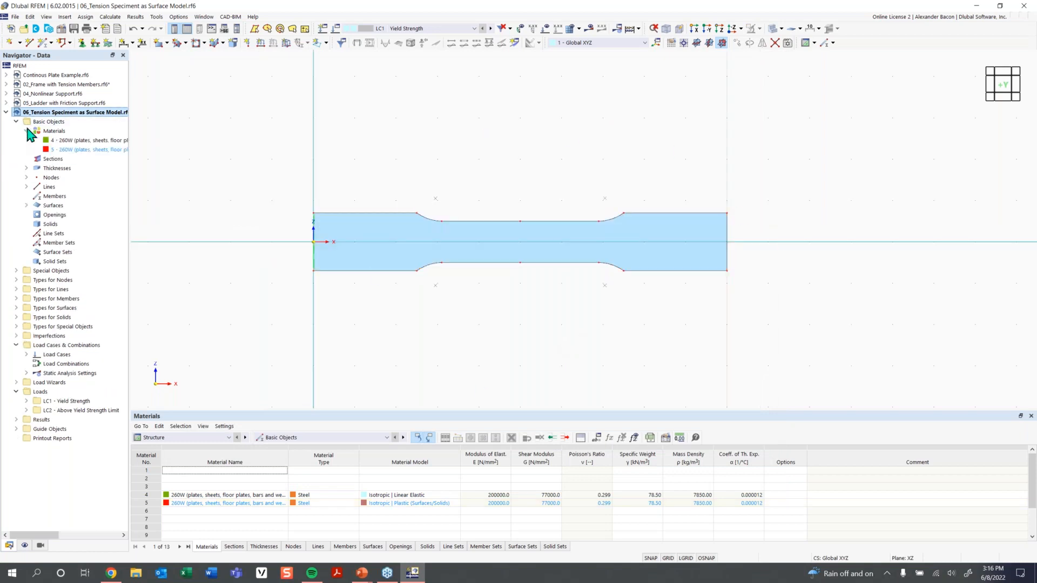
click(71, 140)
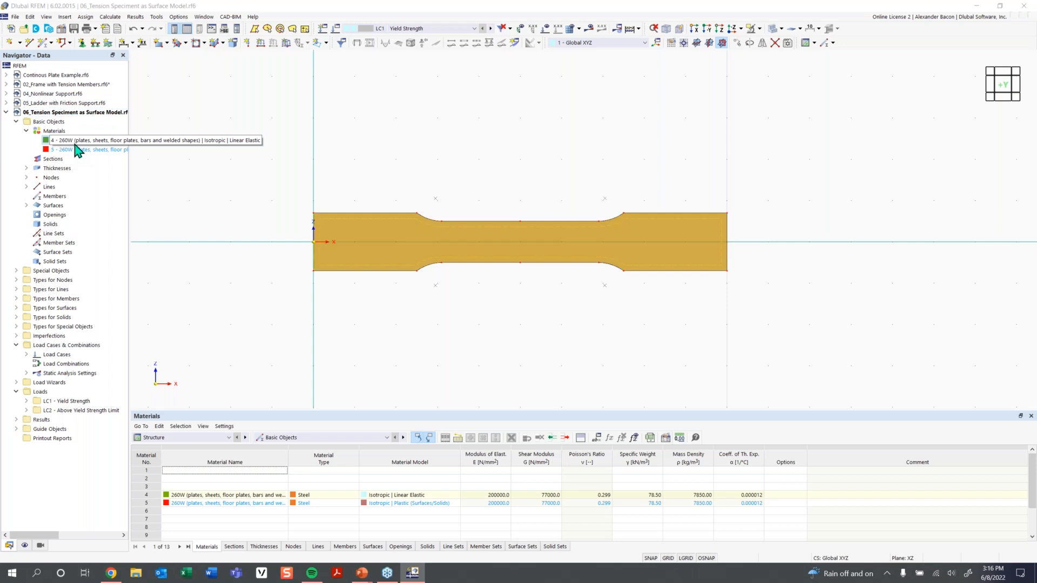
click(424, 167)
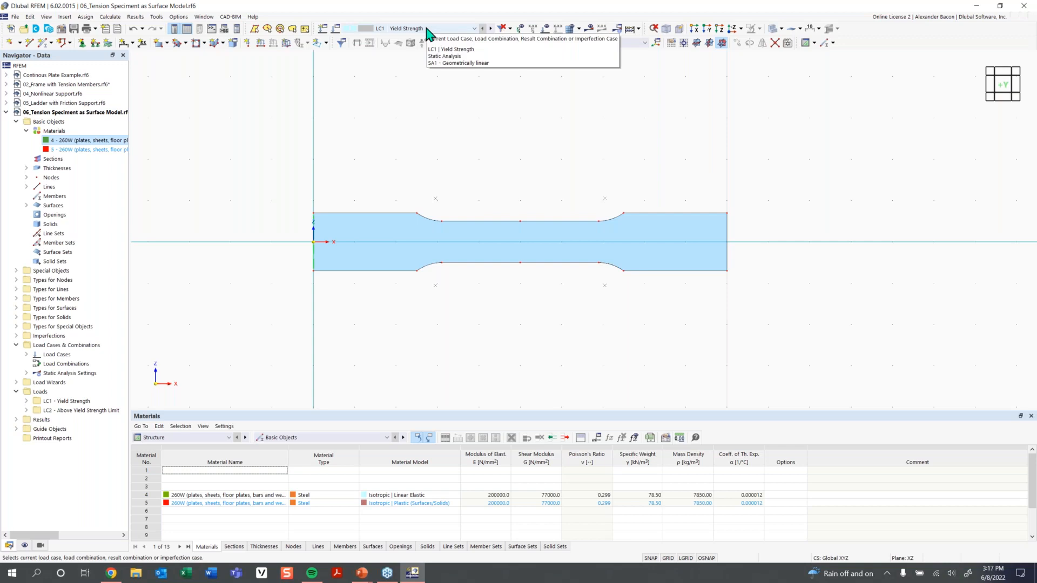
Display the LC1 Yield Strength loads and tilt the view of the specimen.
click(545, 28)
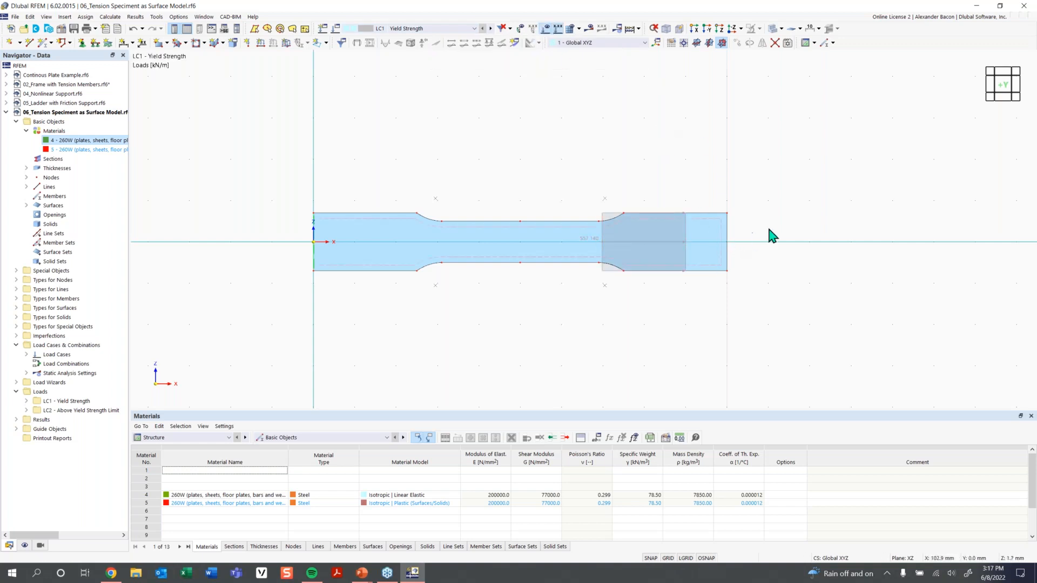
ctrl+middle_drag(427, 220, 365, 237)
ctrl+middle_drag(465, 162, 536, 162)
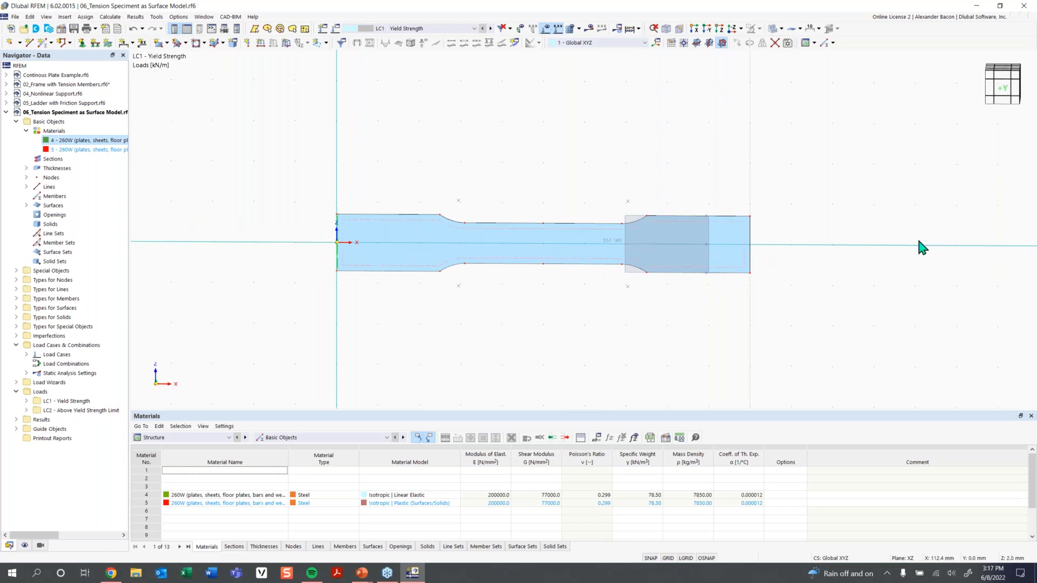
ctrl+middle_drag(543, 134, 562, 167)
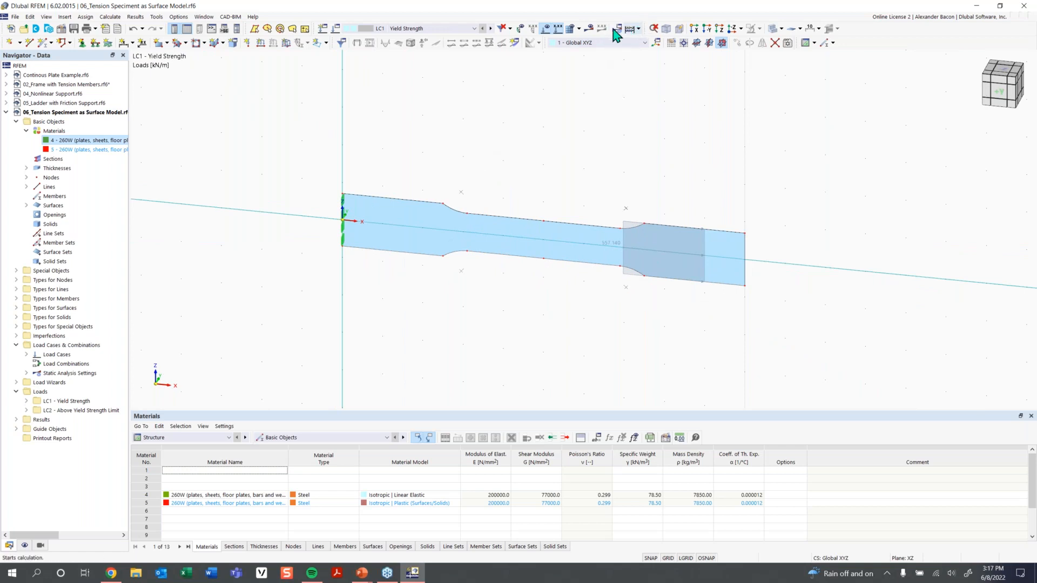
Calculate all and show LC1 von Mises equivalent stresses, peaking at 296.926 N/mm².
click(627, 29)
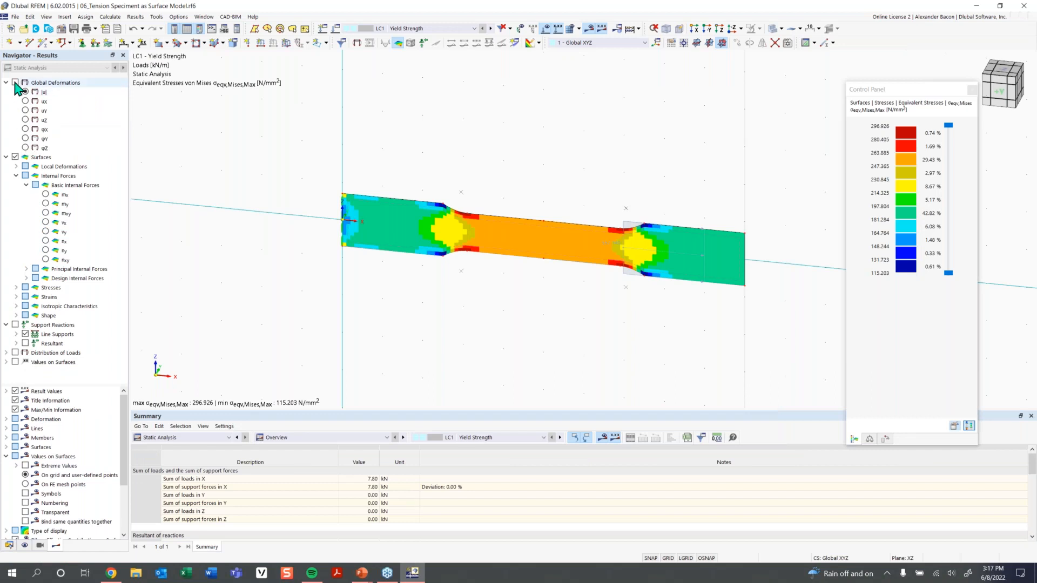
click(15, 83)
mouse_move(598, 350)
middle_down()
mouse_move(586, 350)
mouse_move(600, 353)
middle_up()
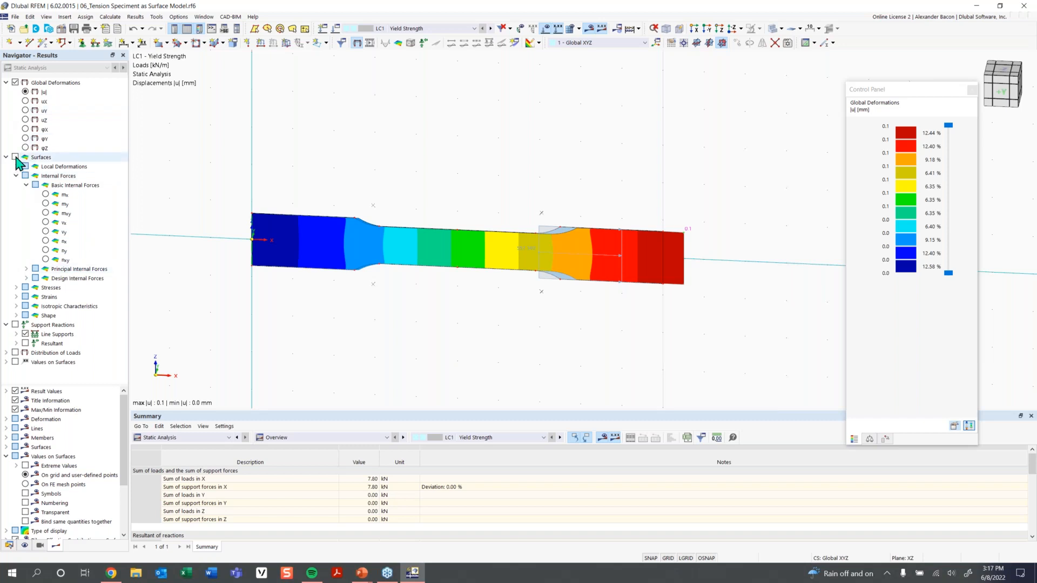
click(16, 157)
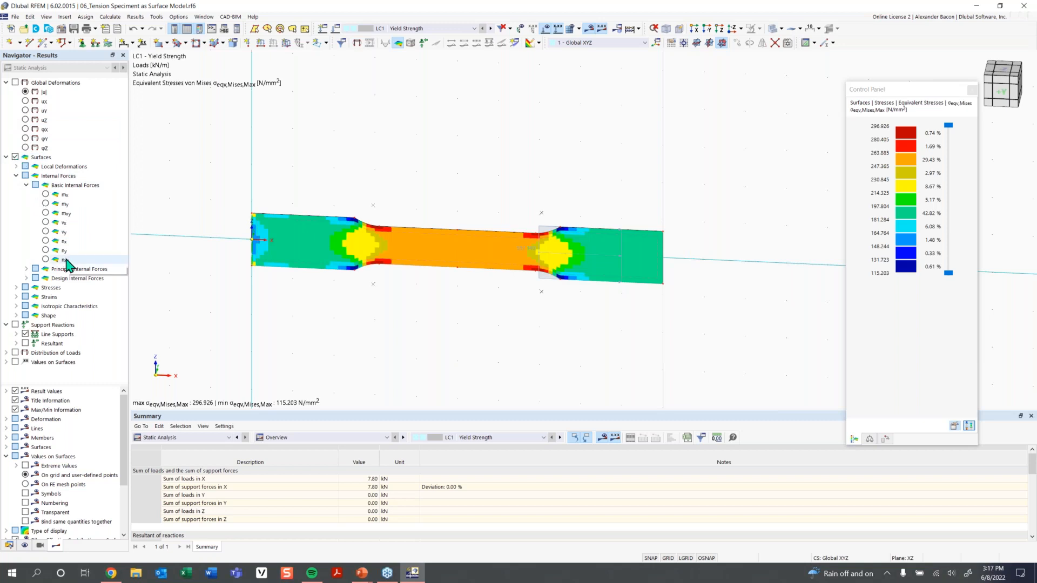
click(17, 288)
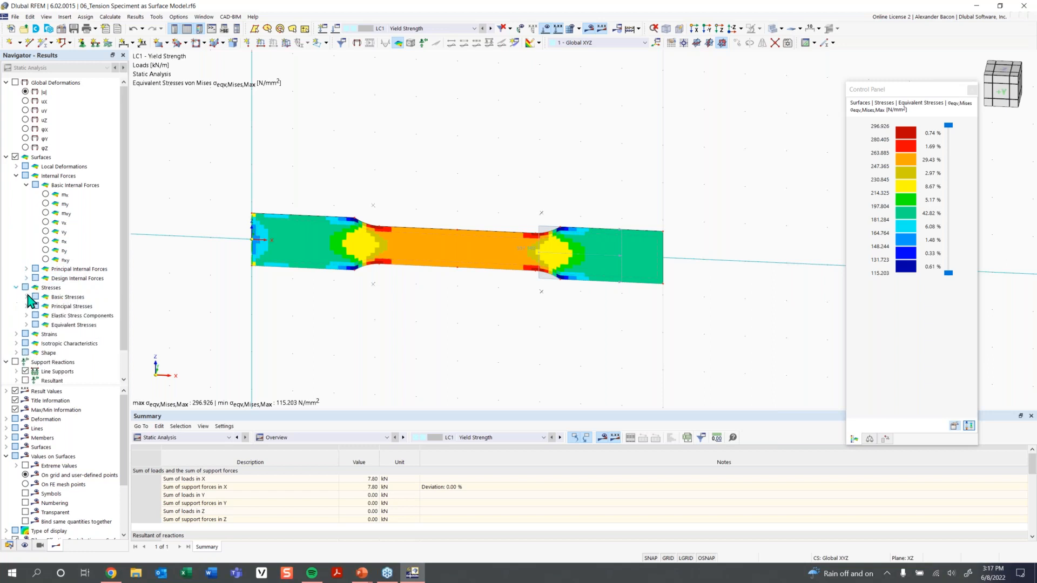
click(27, 325)
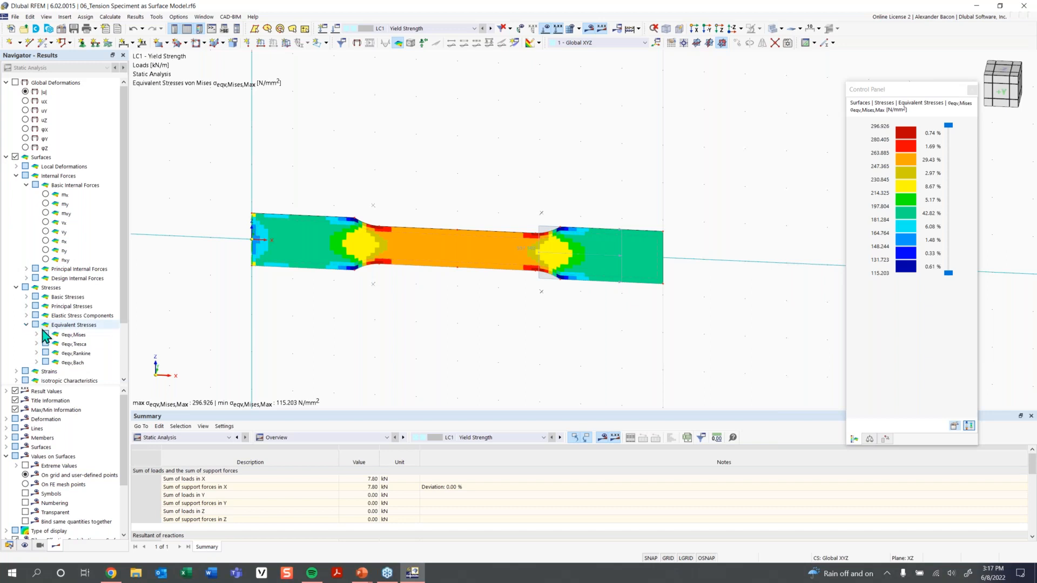
click(37, 335)
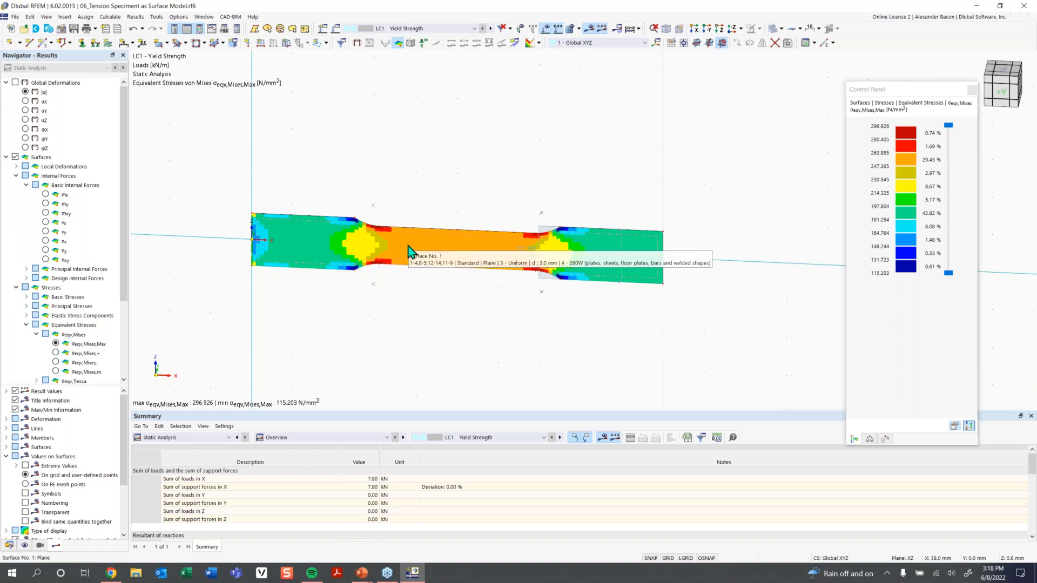
double_click(409, 251)
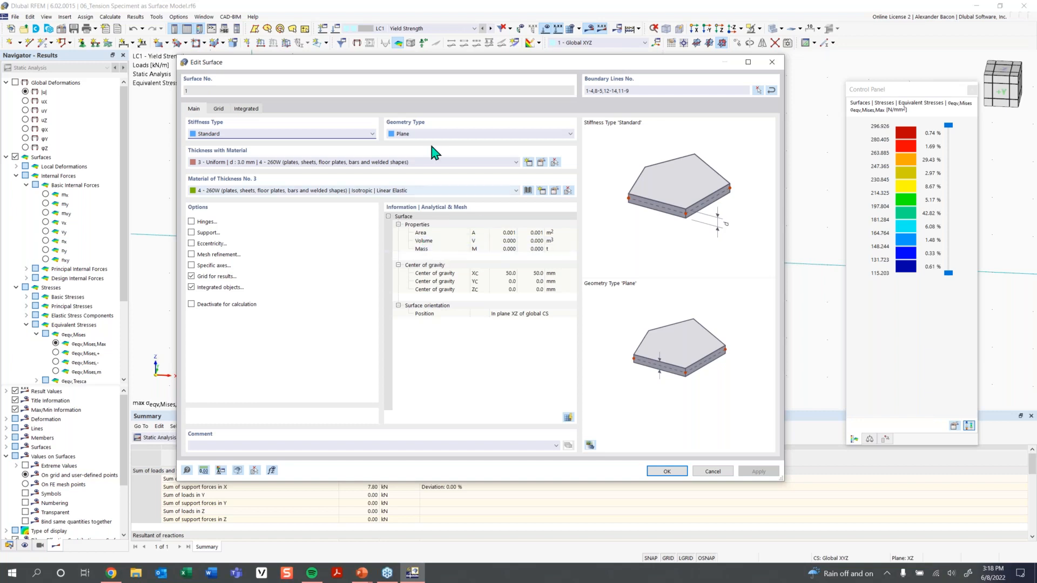
click(554, 190)
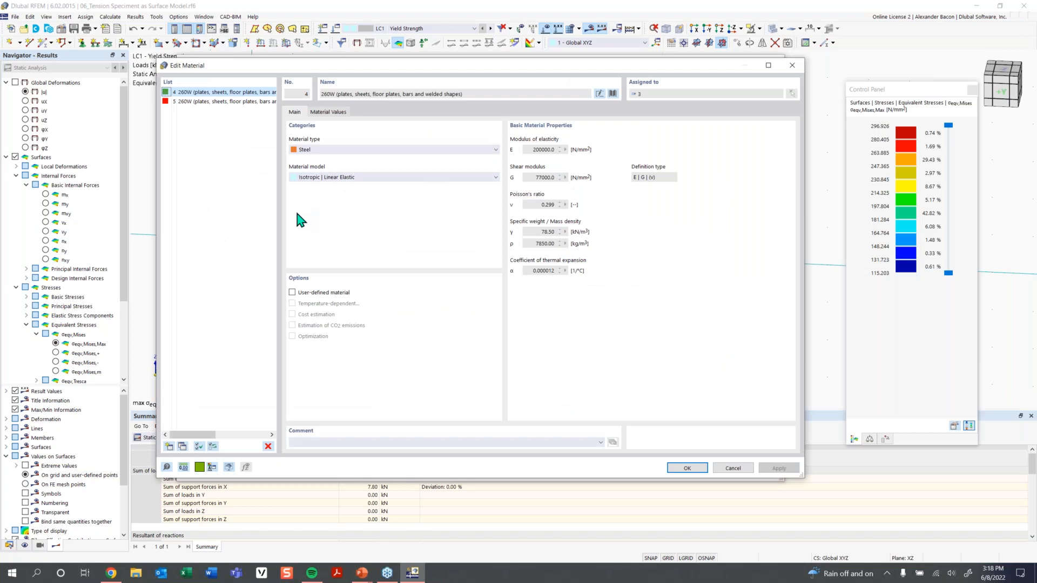
click(329, 113)
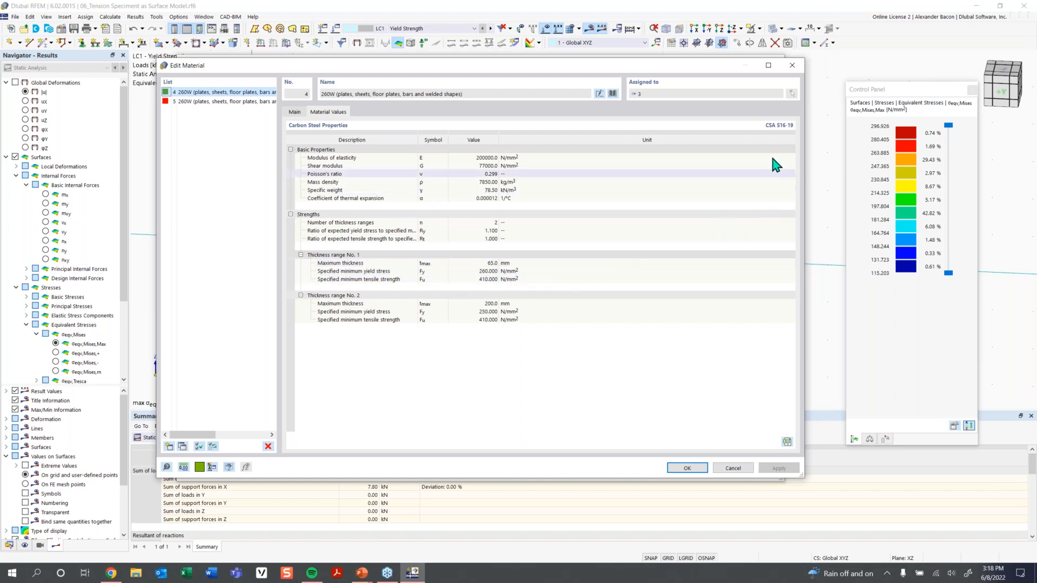
click(792, 66)
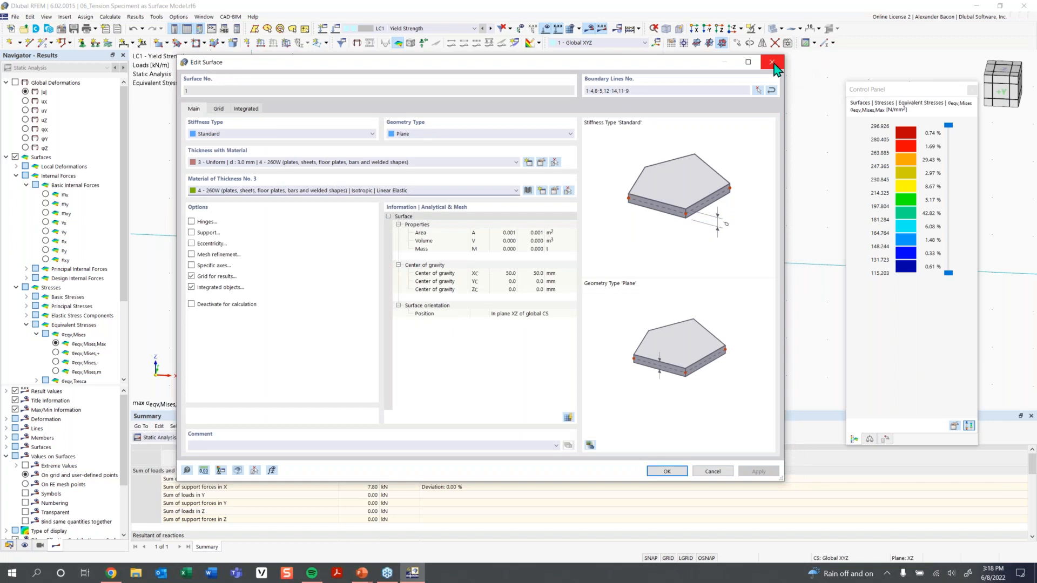
click(772, 63)
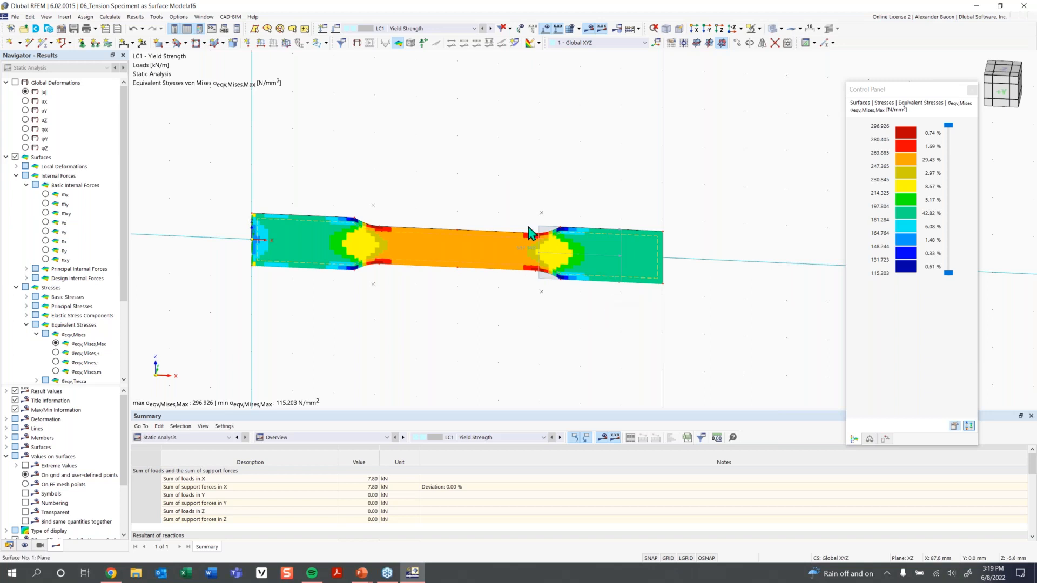
Open the Edit Line Load dialog for the 557.140 kN/m load on line 5.
mouse_move(531, 254)
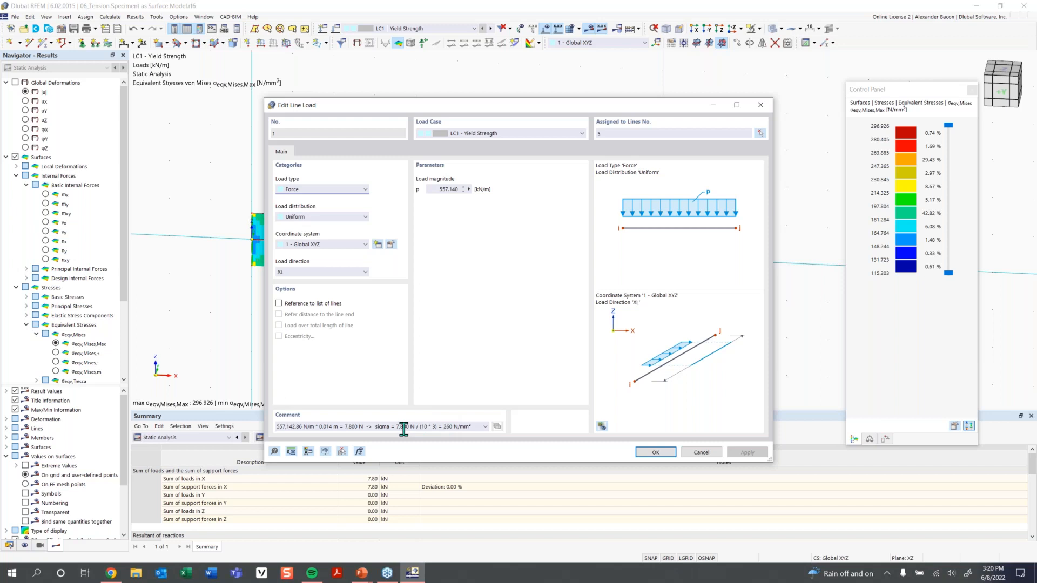
Reposition the line load dialog, review its 260 N/mm² comment and close it unchanged.
drag(546, 112, 336, 123)
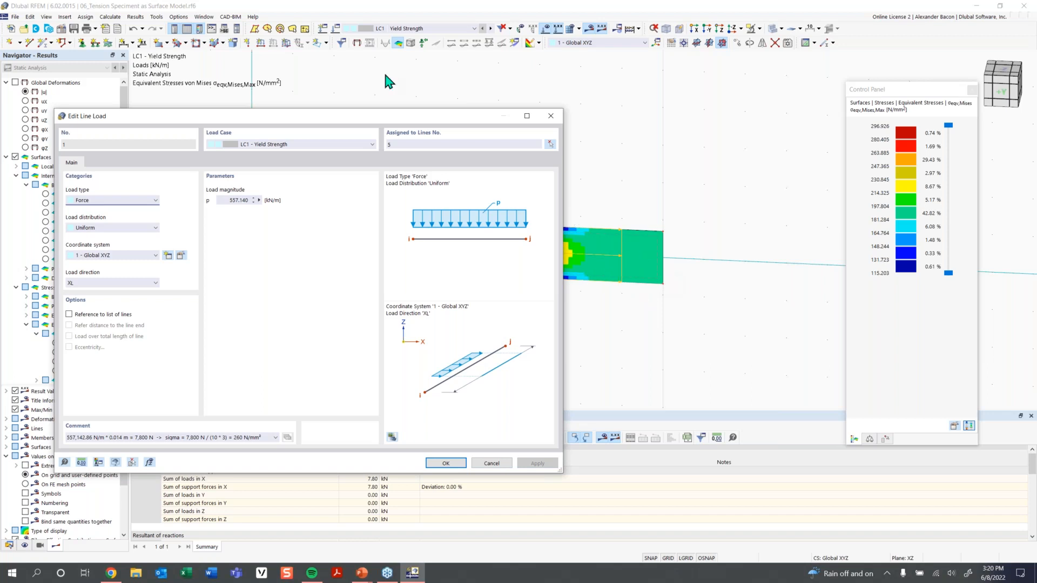
drag(384, 116, 547, 109)
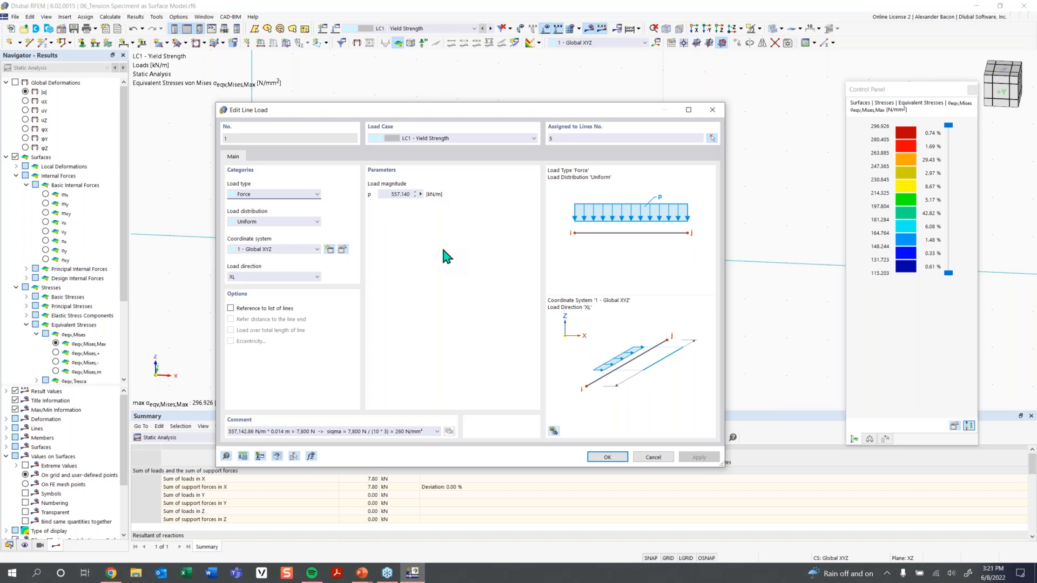
click(608, 458)
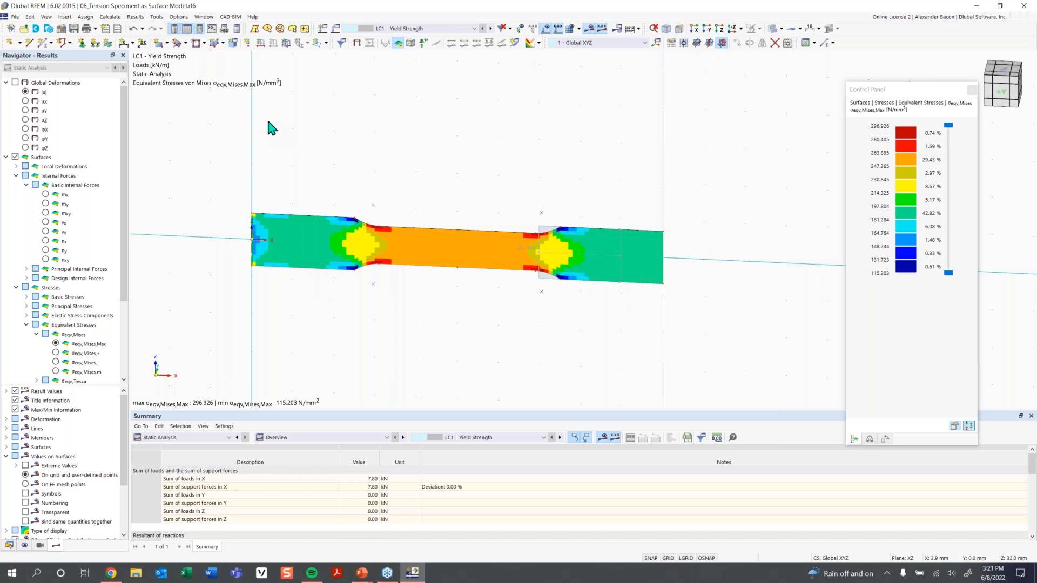
Open the Result Smoothing settings from the Calculate menu, showing Constant on mesh elements with subdivision 3.
click(135, 17)
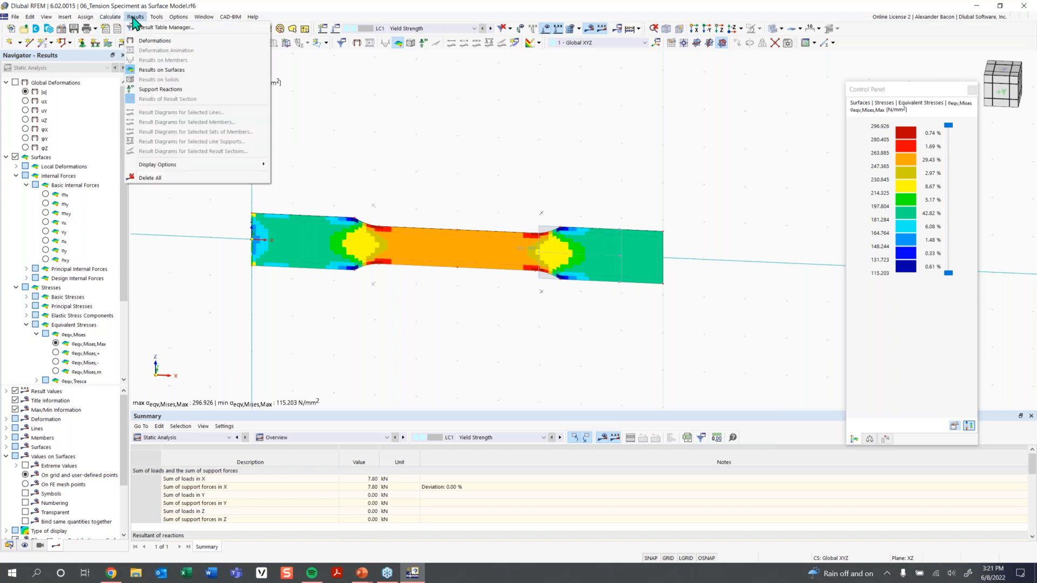
mouse_move(154, 18)
mouse_move(173, 166)
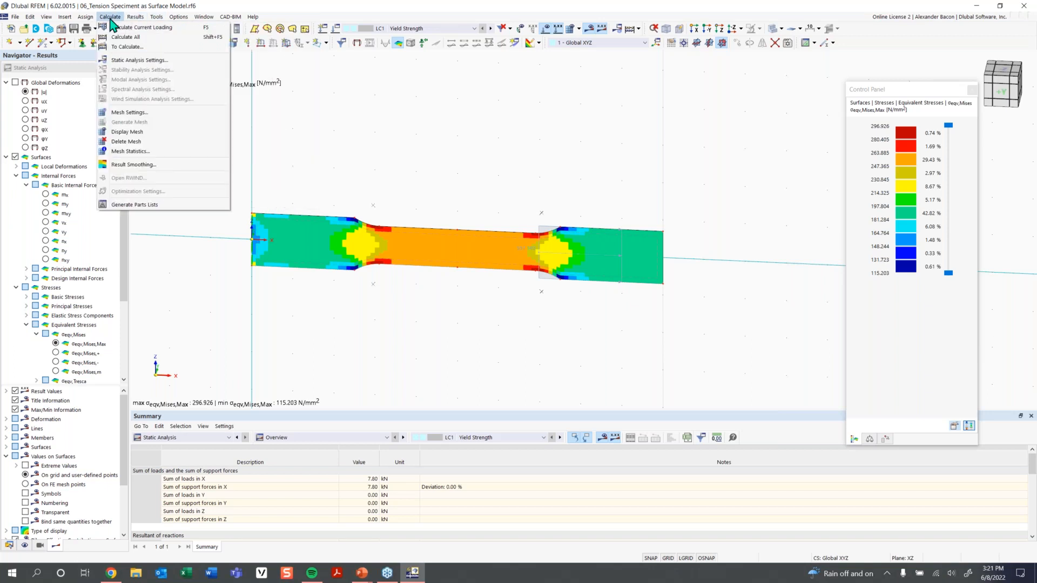
click(144, 157)
click(111, 19)
click(142, 166)
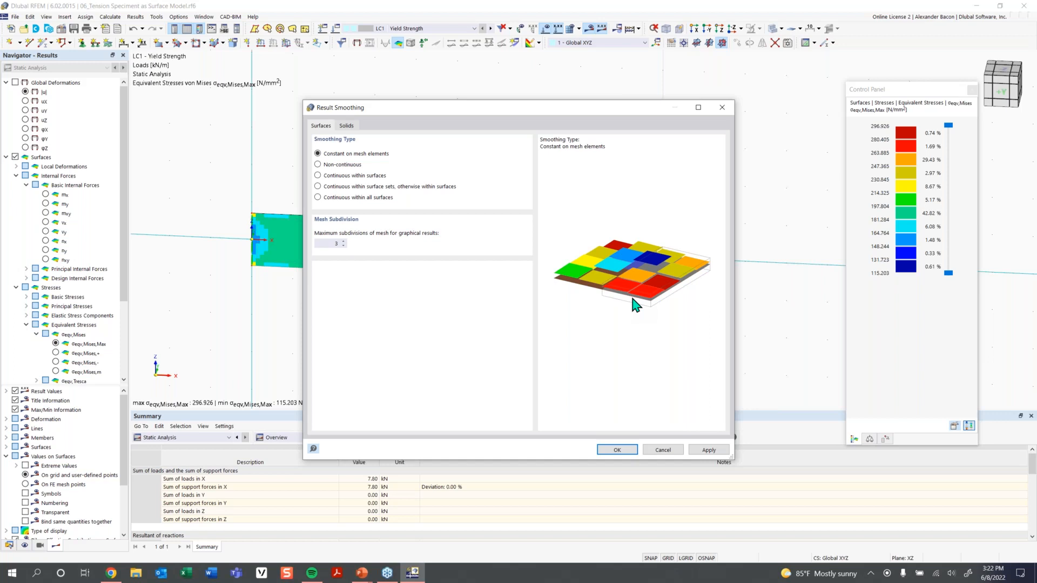
Preview Continuous within surfaces smoothing, then revert to Constant on mesh elements and confirm.
click(358, 178)
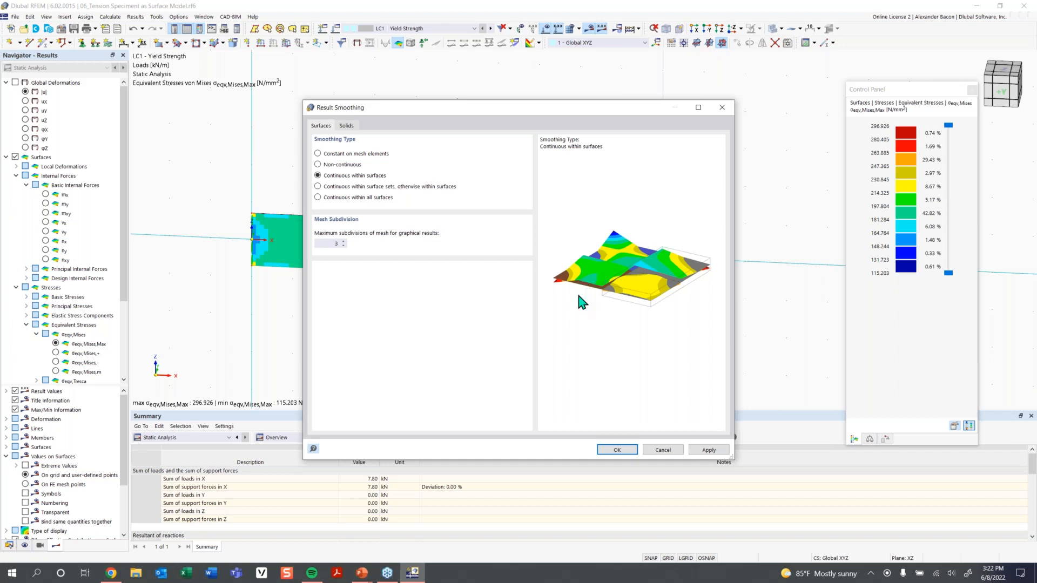
click(379, 155)
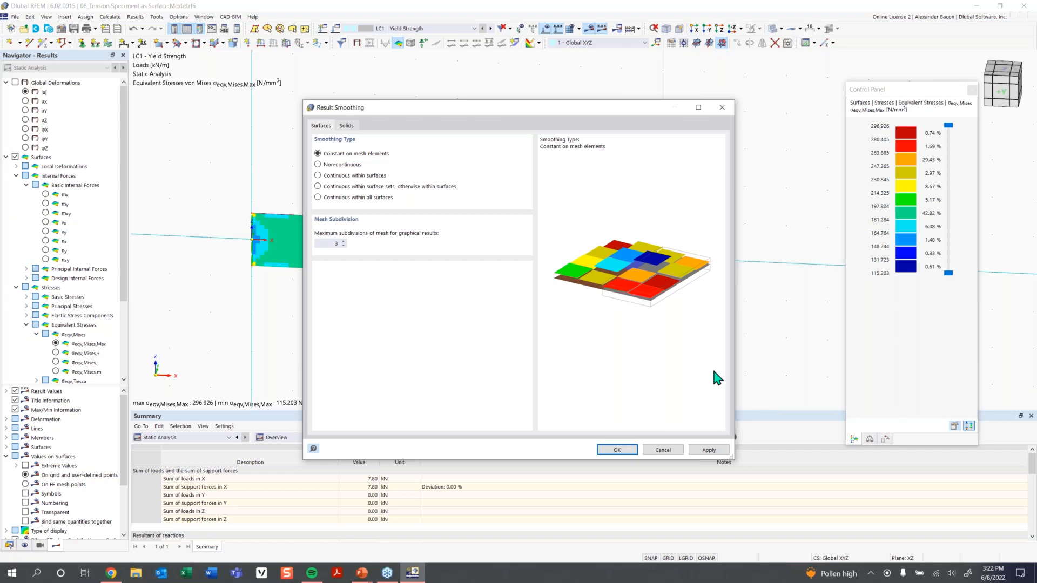
click(617, 450)
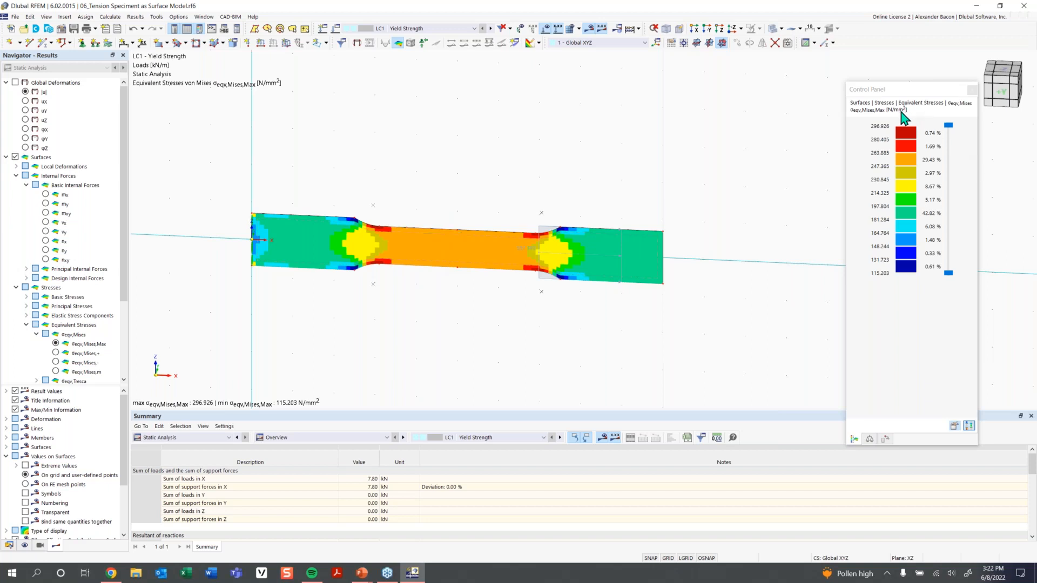
drag(898, 93, 771, 88)
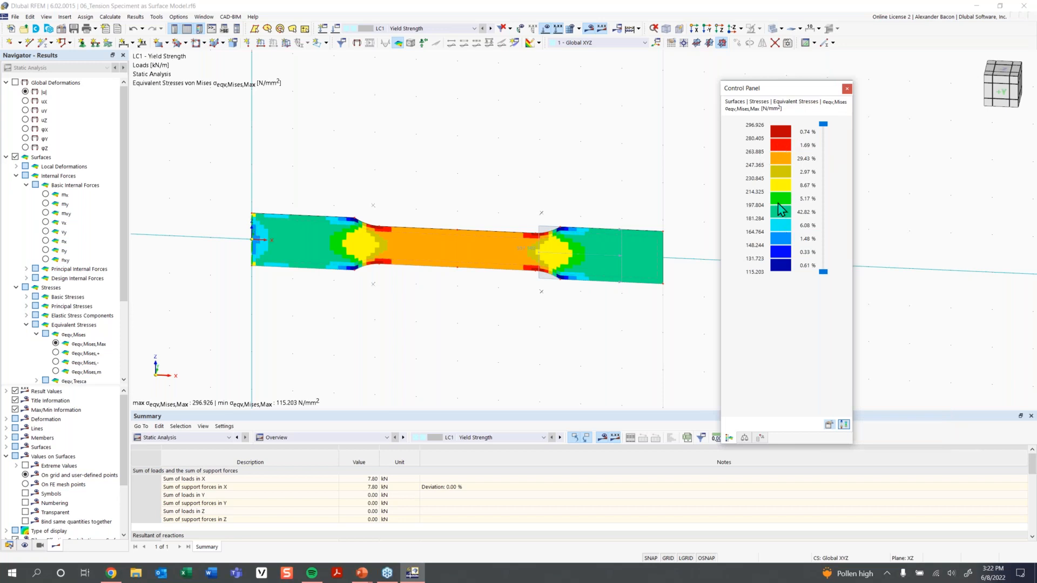
scroll(597, 257, up, 1)
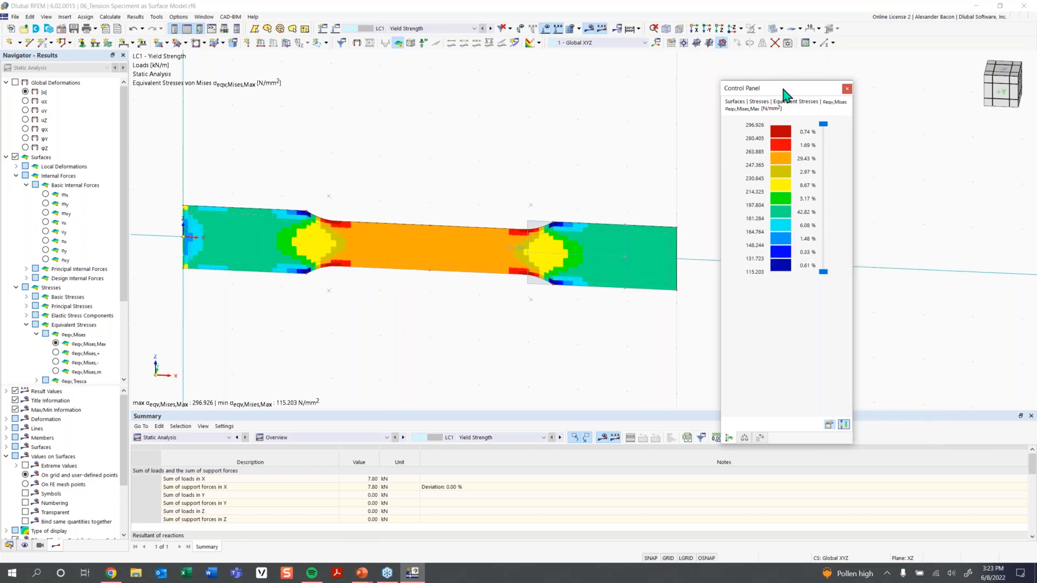
drag(752, 97, 818, 87)
scroll(544, 248, up, 1)
middle_drag(541, 244, 598, 241)
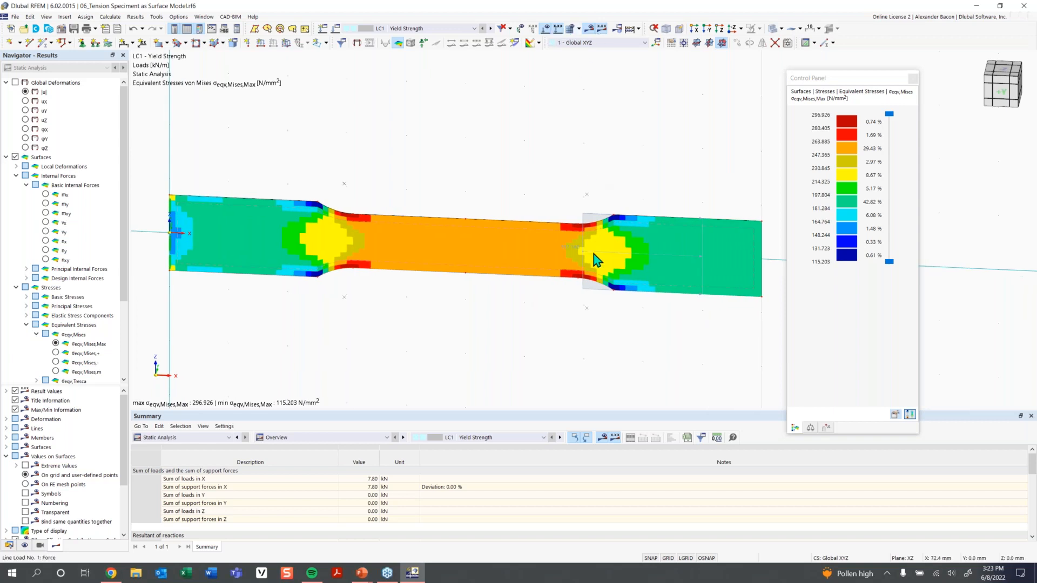
mouse_move(574, 257)
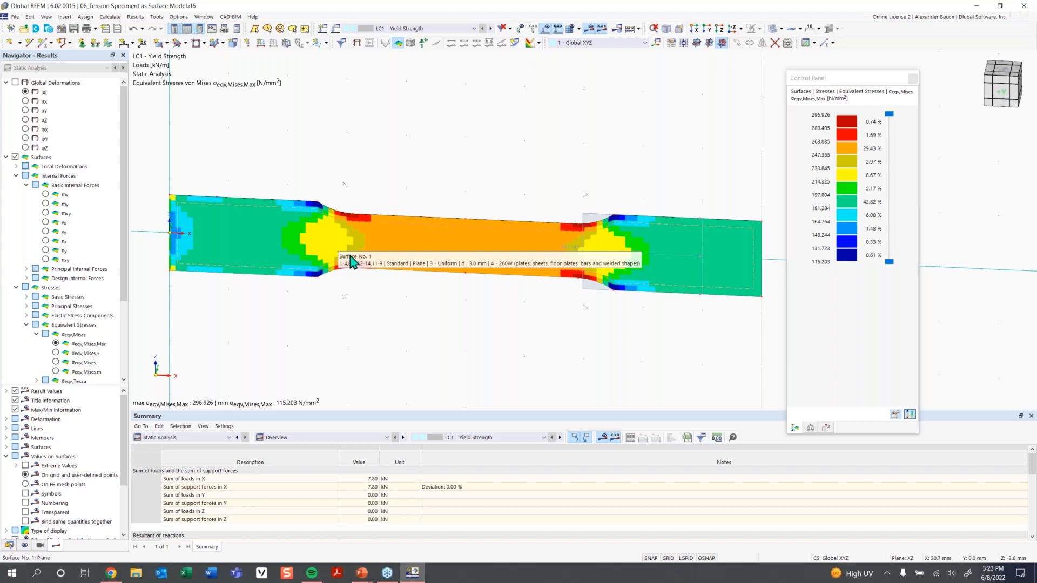
click(844, 175)
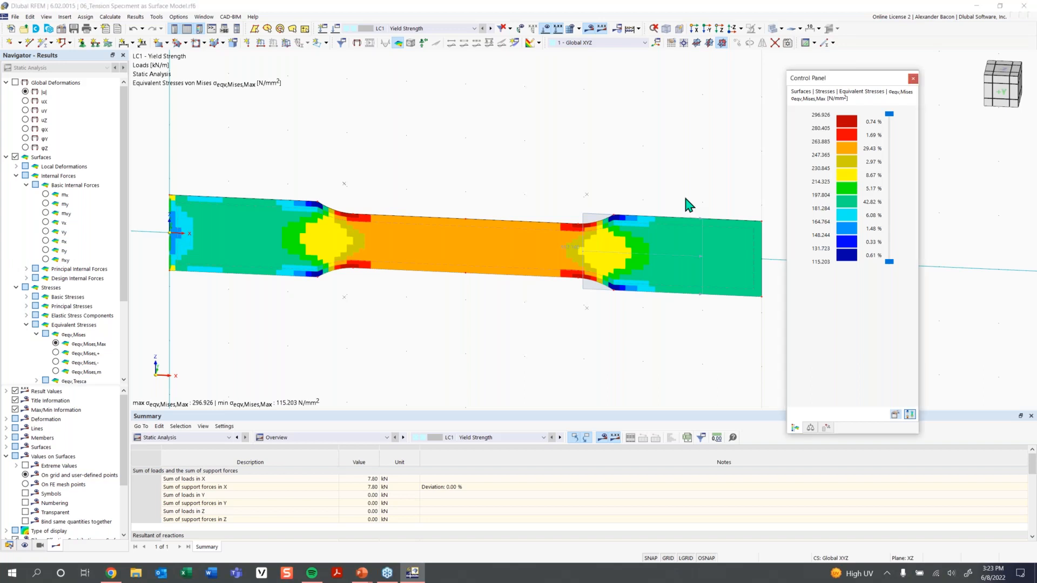
Set the von Mises stress colour scale to fixed limits from 0 to 260 N/mm².
double_click(851, 199)
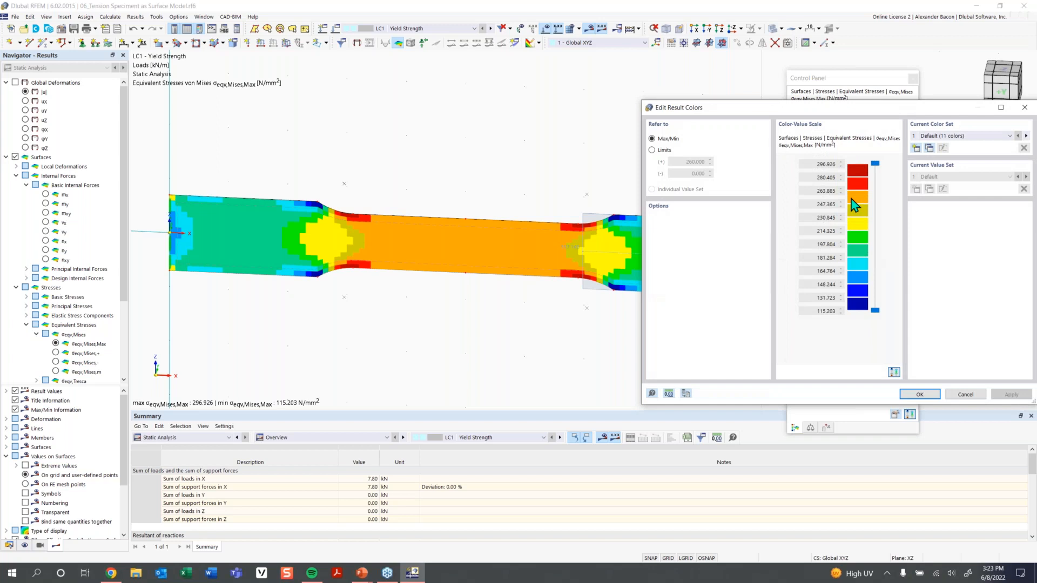
click(664, 150)
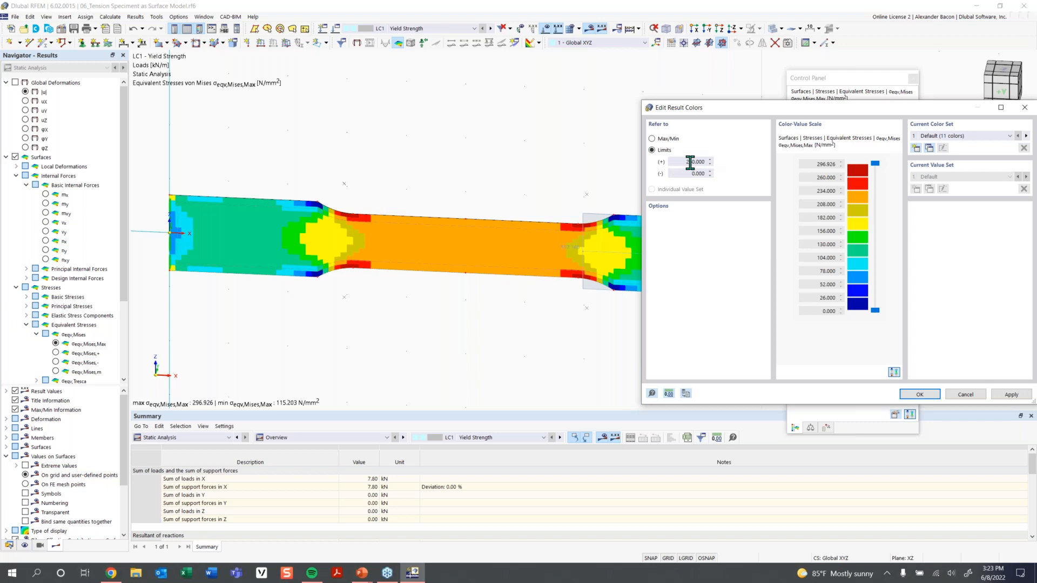
click(919, 395)
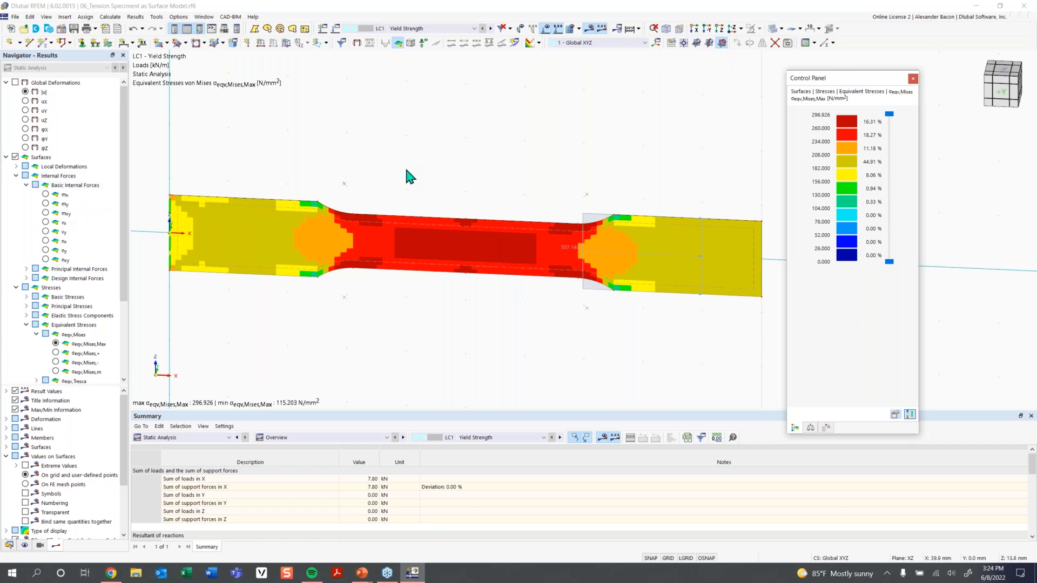
Assign material 5, the 260W isotropic plastic steel, to surface 1 and open it for editing.
click(417, 264)
double_click(417, 265)
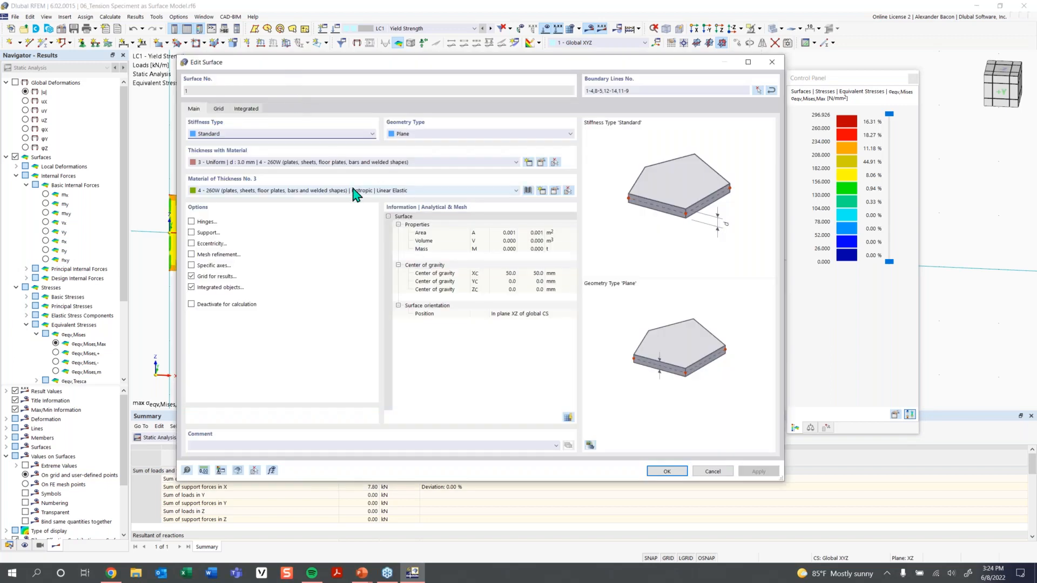
click(459, 193)
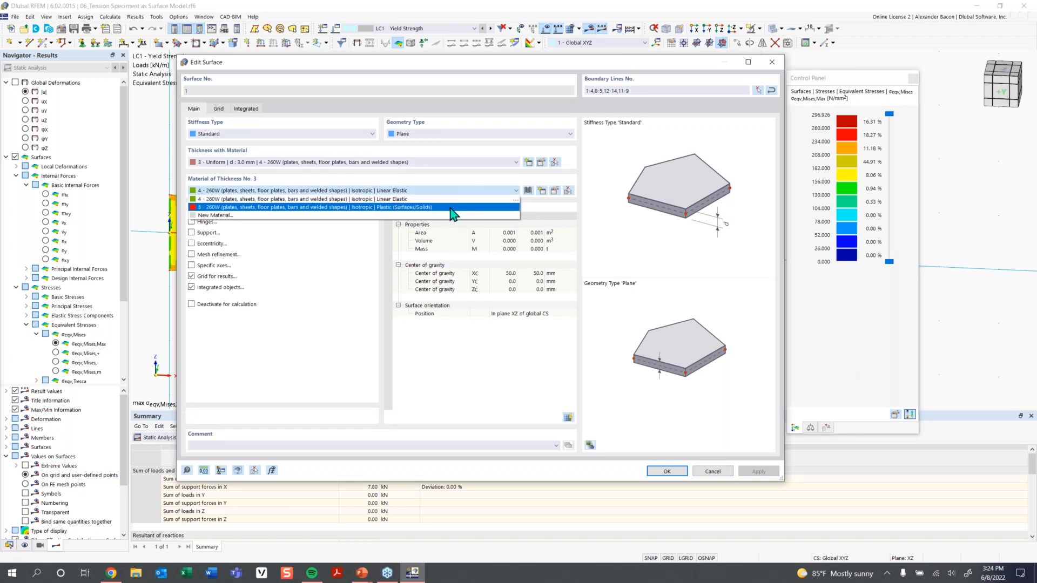
click(452, 207)
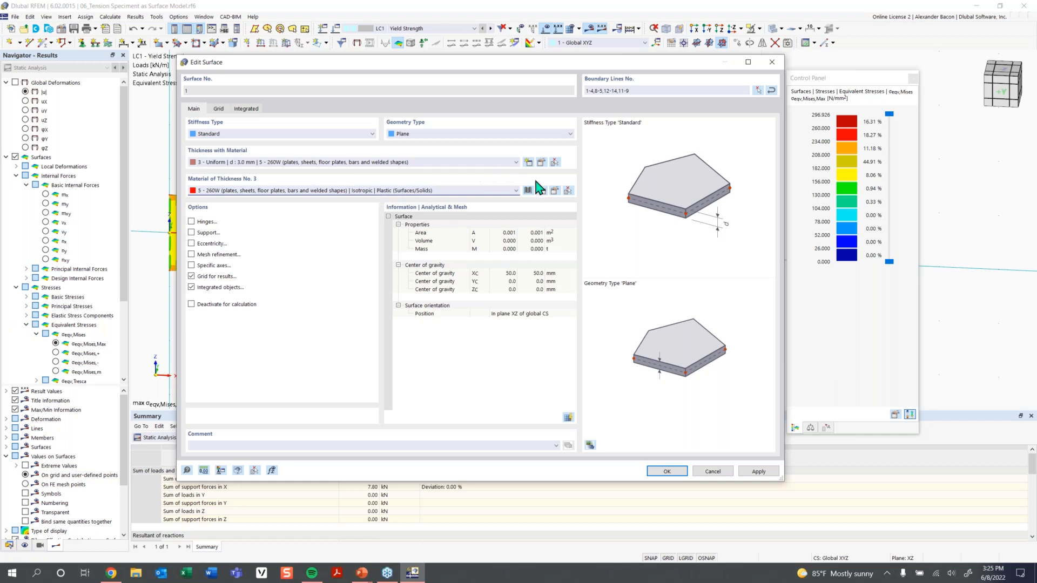
click(552, 194)
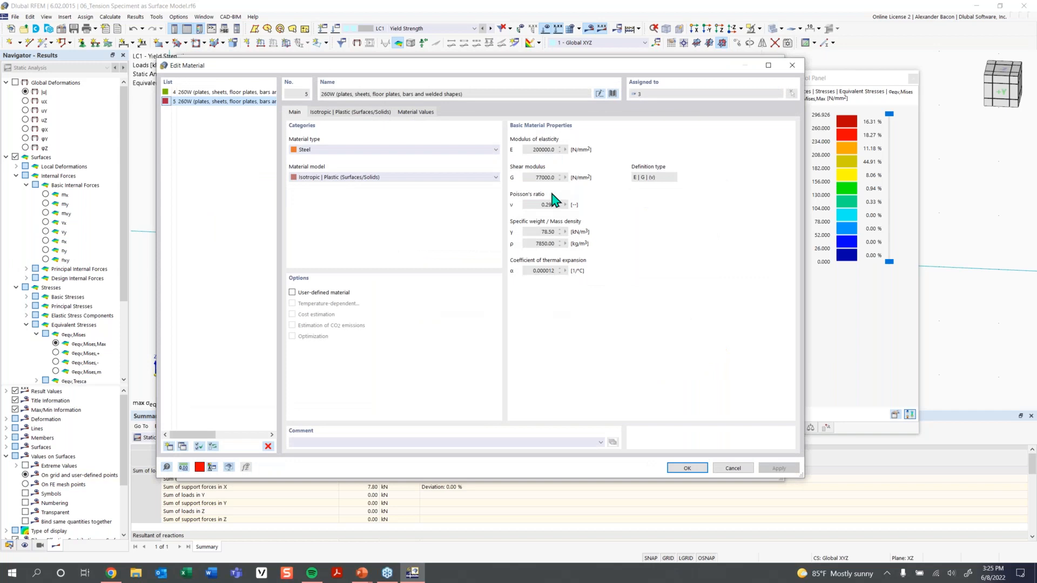
Keep the Isotropic | Plastic model and review its von Mises hypothesis and 260 N/mm² yield strengths.
click(360, 177)
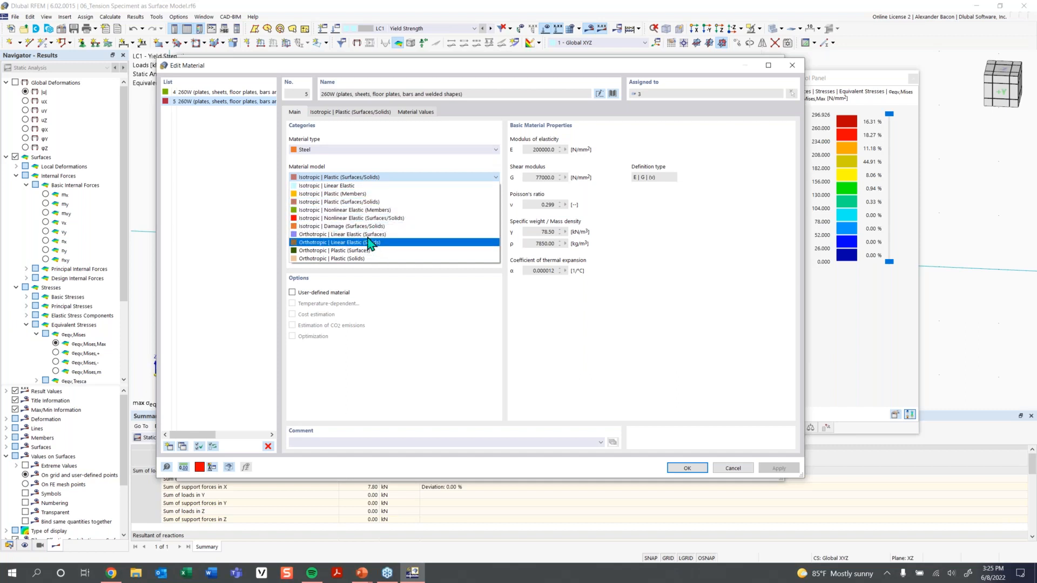
click(367, 202)
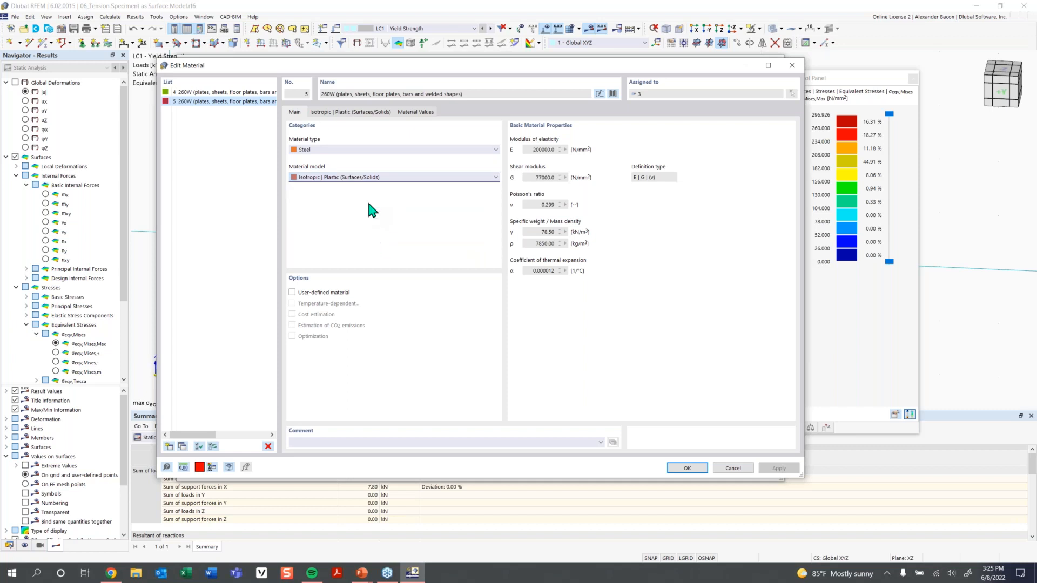
click(346, 112)
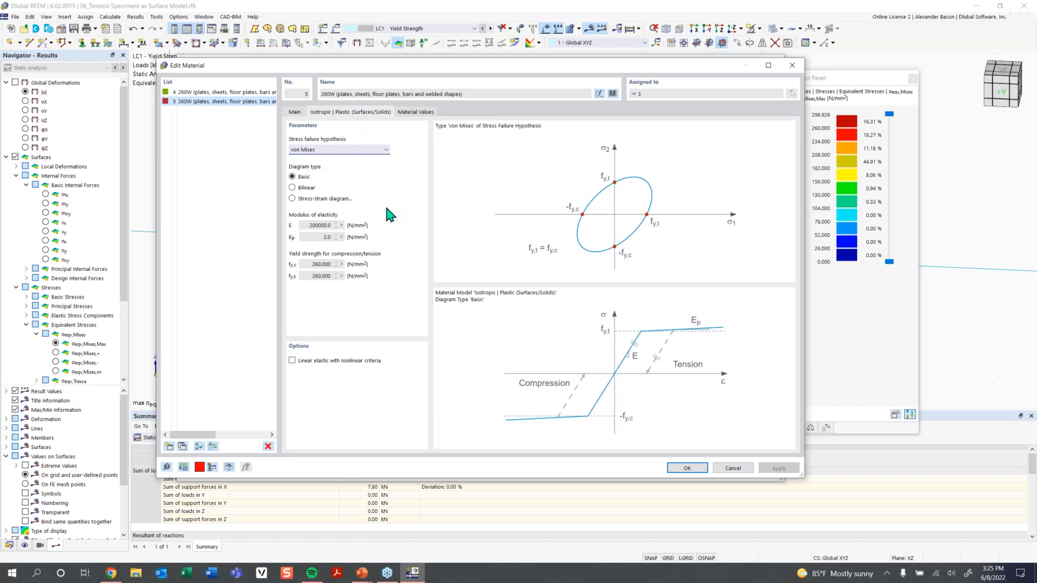
click(357, 150)
click(357, 156)
click(324, 266)
Confirm the material change, discard old results, and recalculate LC1 with stresses capped at 260 N/mm².
click(686, 469)
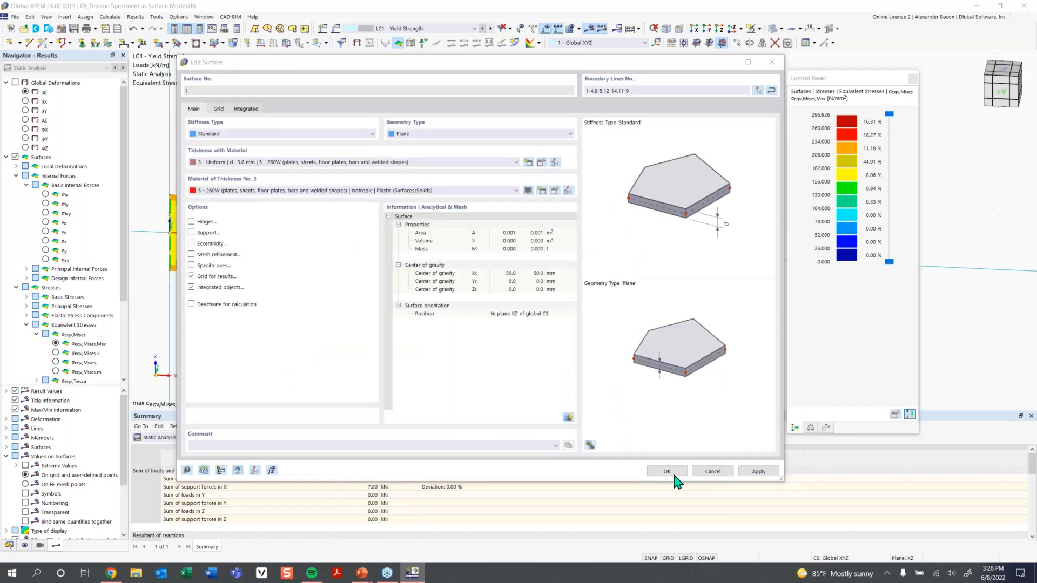
click(673, 475)
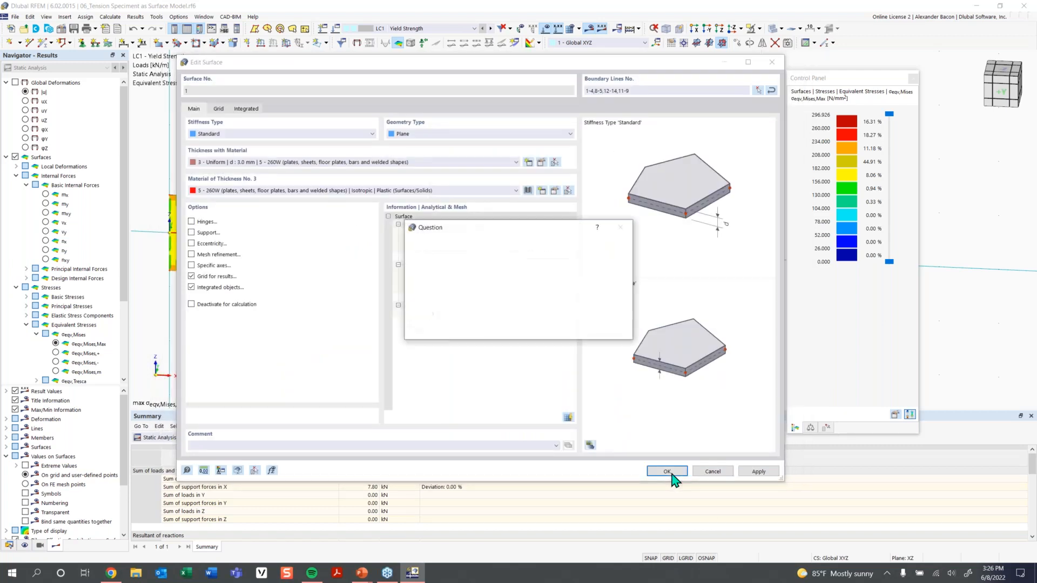
click(564, 329)
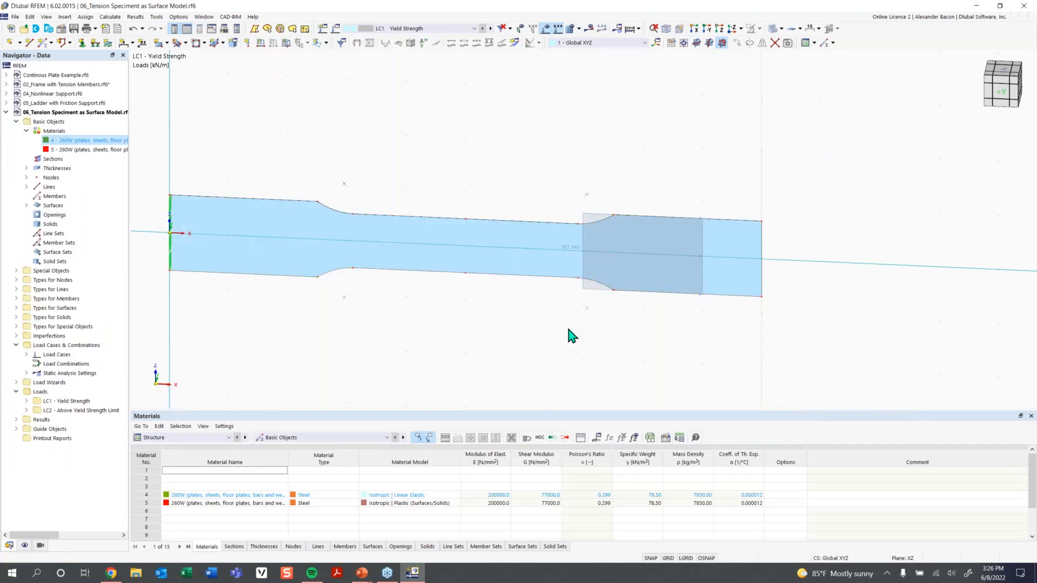
click(588, 29)
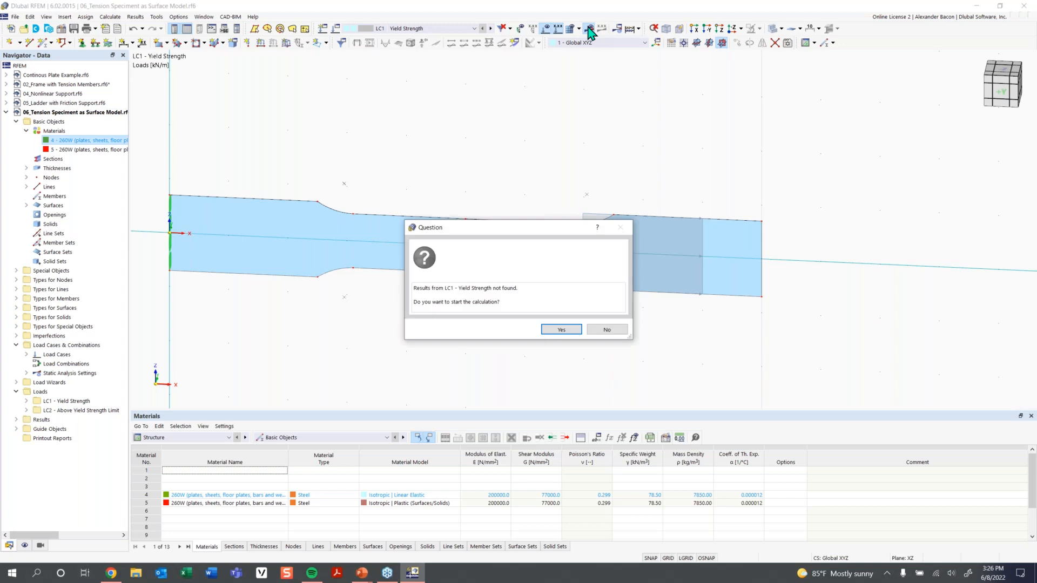
click(554, 330)
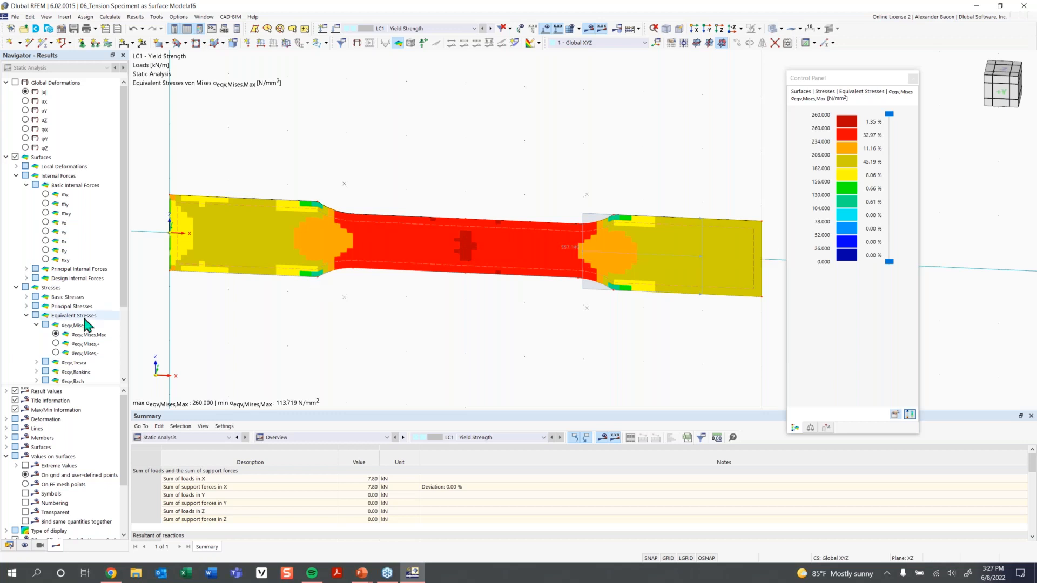
Display LC1's plastic nonlinearity rate ηpl under Criteria, showing 9.92 % of the specimen at 1.0.
scroll(84, 317, down, 3)
click(14, 325)
click(6, 324)
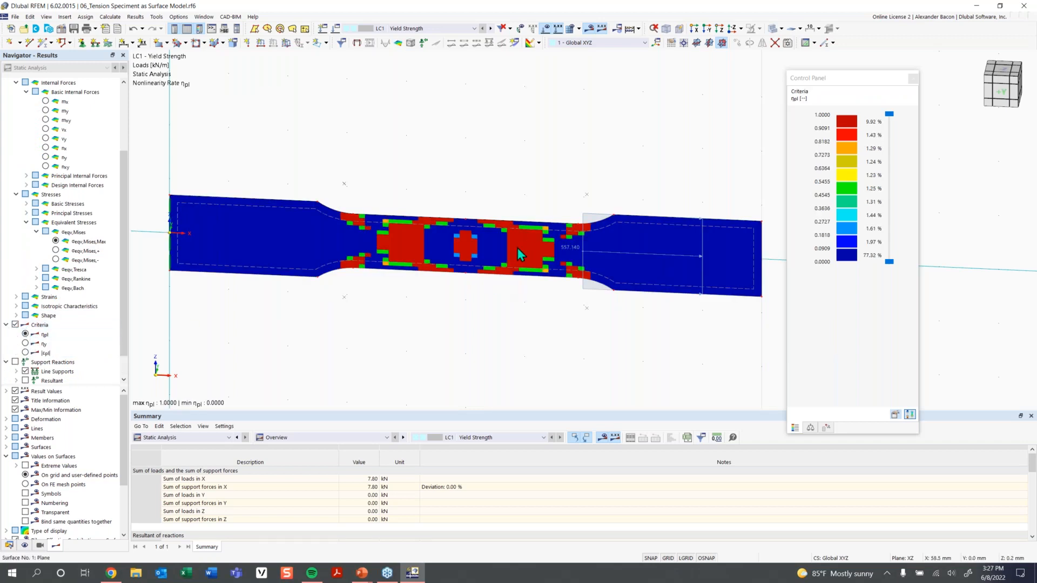
scroll(510, 251, up, 1)
middle_drag(566, 259, 547, 262)
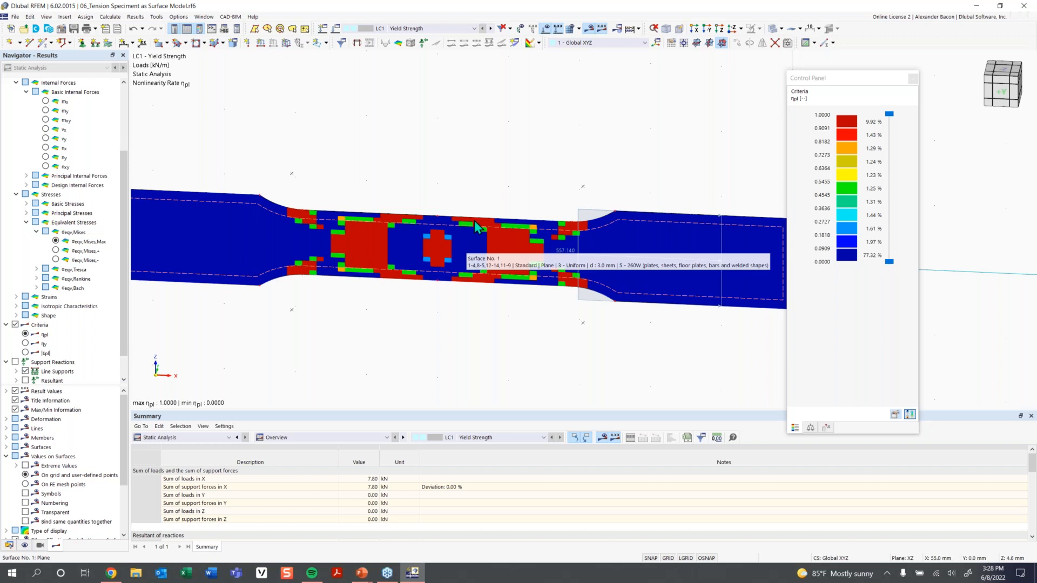
scroll(662, 268, down, 1)
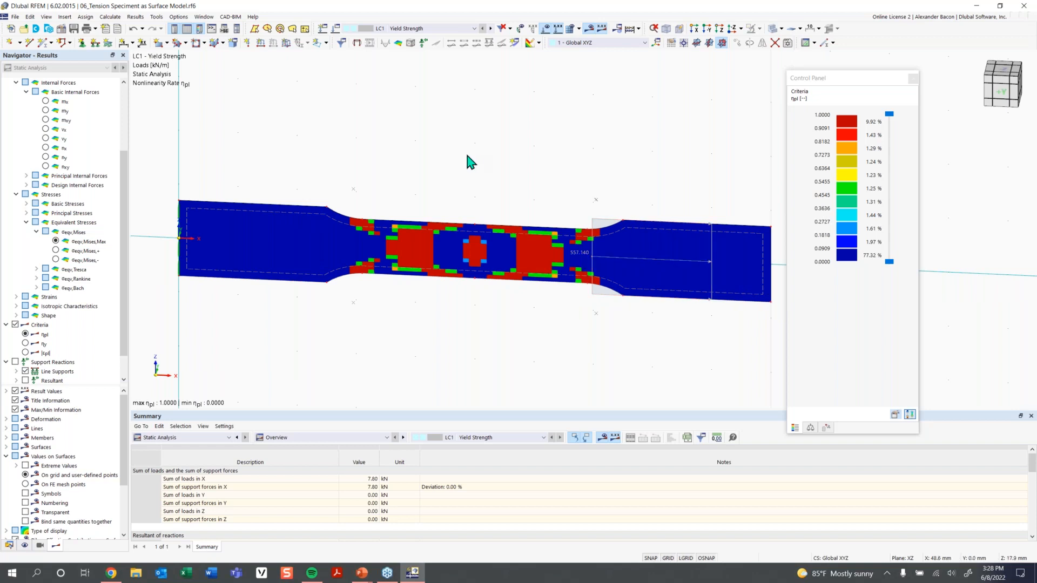
Switch to LC2 Above Yield Strength Limit and calculate its results.
click(406, 28)
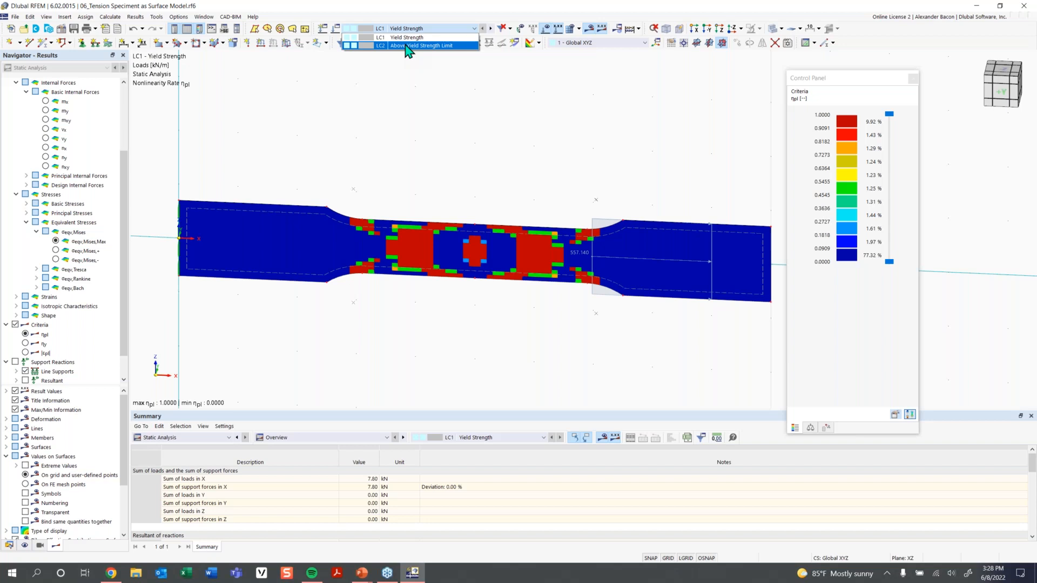
click(409, 46)
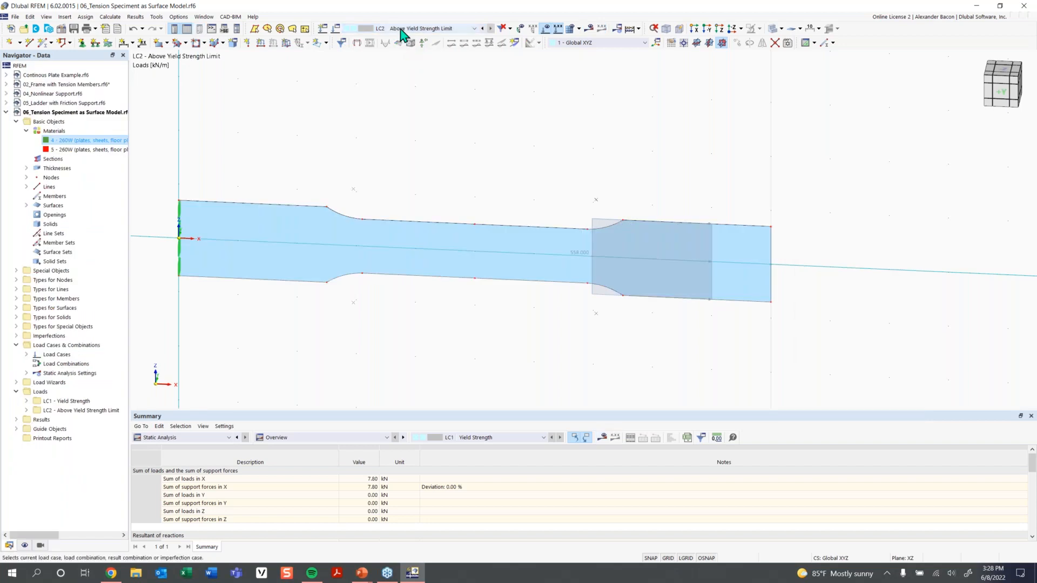
mouse_move(583, 260)
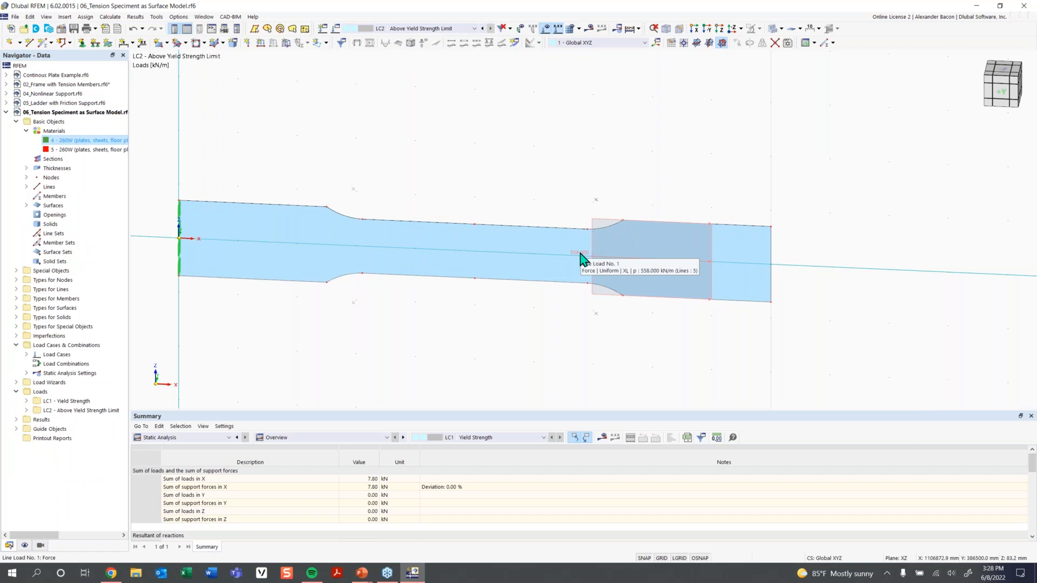
click(591, 29)
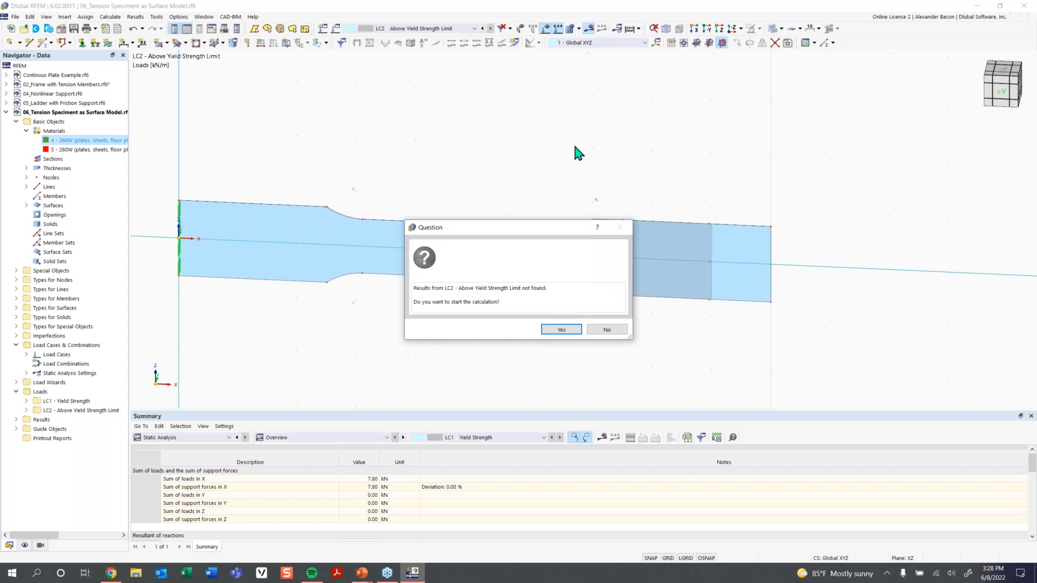
click(561, 329)
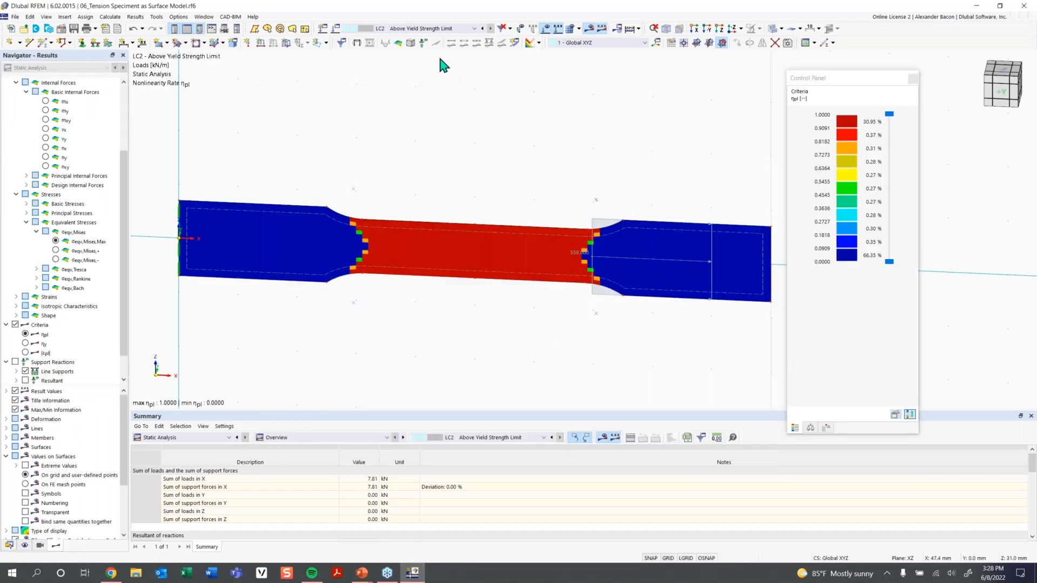
Switch the results display back to LC1 Yield Strength.
click(423, 30)
click(410, 37)
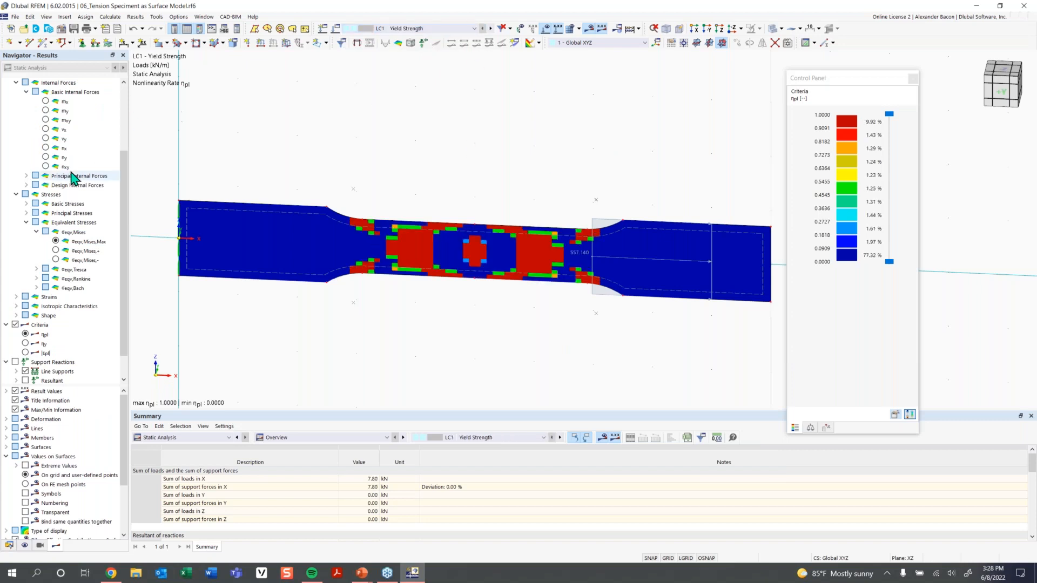
scroll(76, 176, up, 4)
Show global deformations and rotate the specimen into a 3-D view with the legend moved aside.
click(16, 83)
ctrl+middle_drag(655, 209, 564, 262)
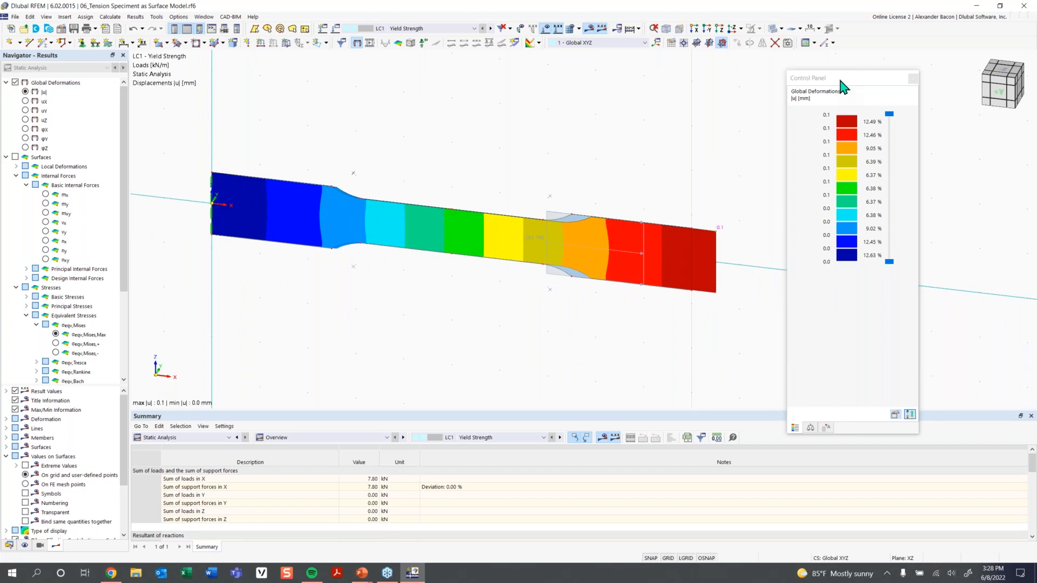
drag(845, 81, 894, 83)
scroll(462, 212, up, 5)
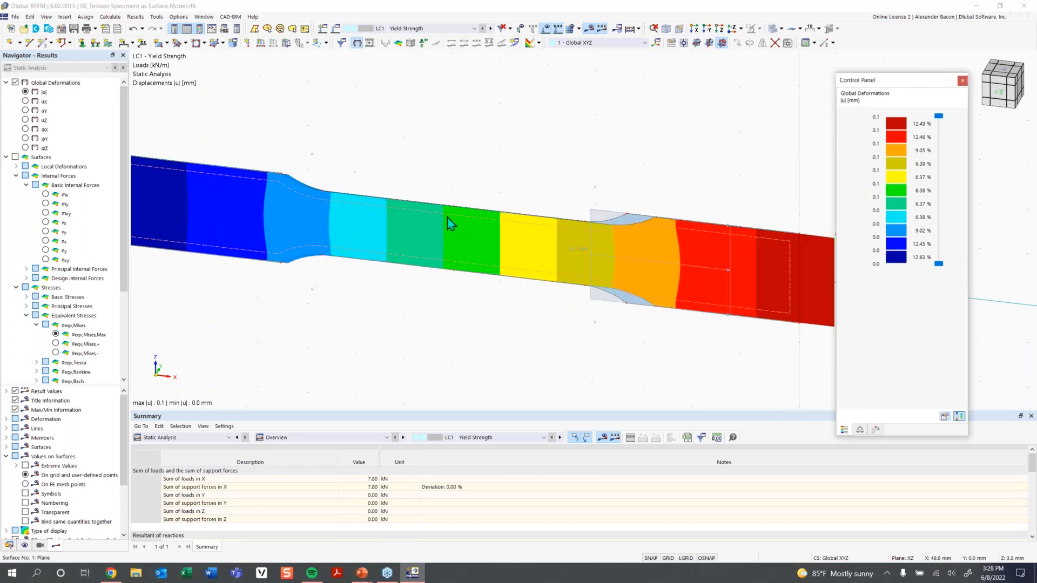
scroll(495, 217, down, 3)
scroll(485, 230, down, 1)
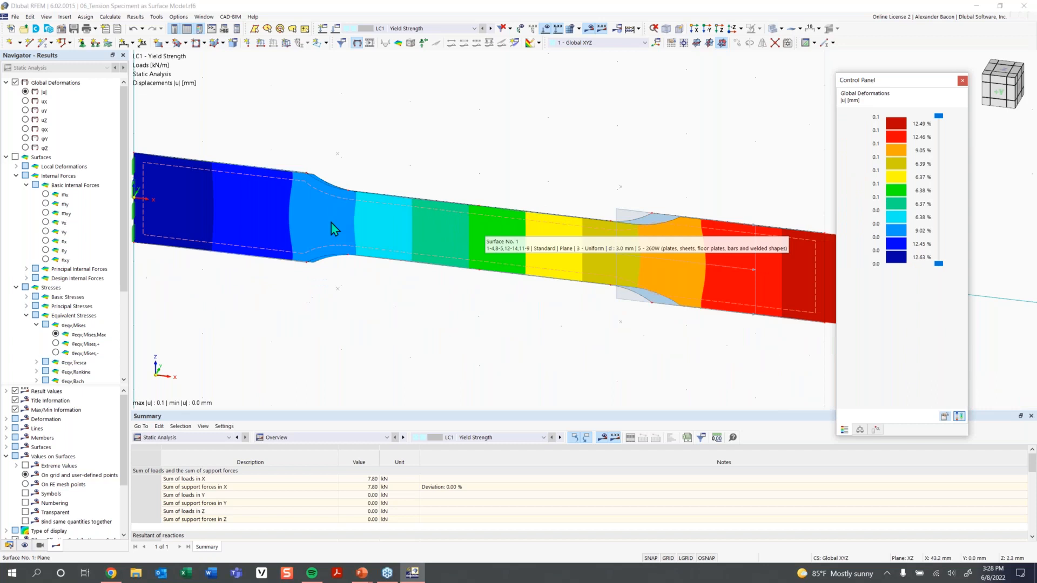
middle_drag(563, 252, 474, 228)
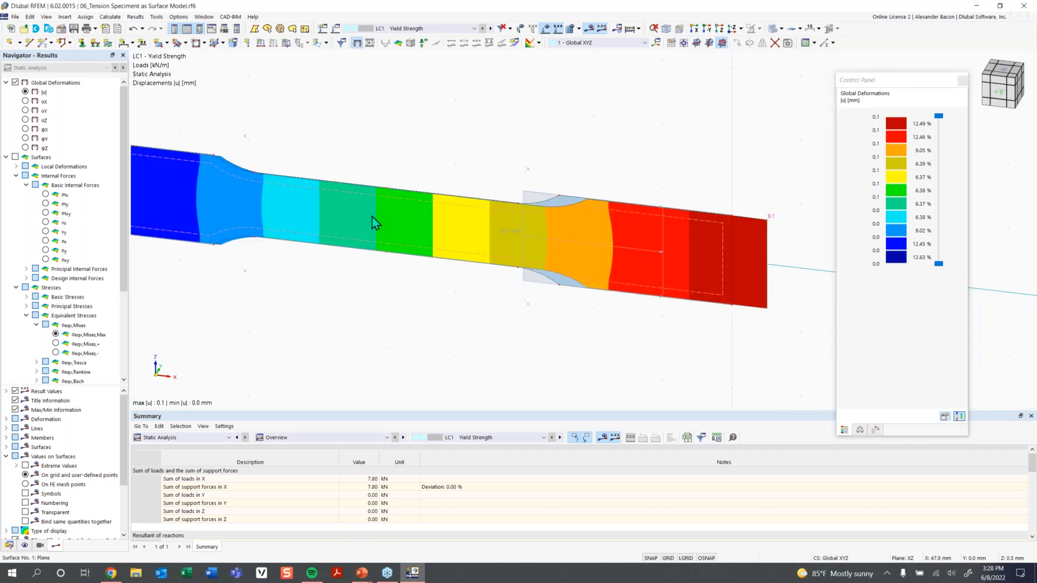
Animate and compare deformations for LC2 (4.4 mm) and LC1 (0.1 mm).
click(491, 28)
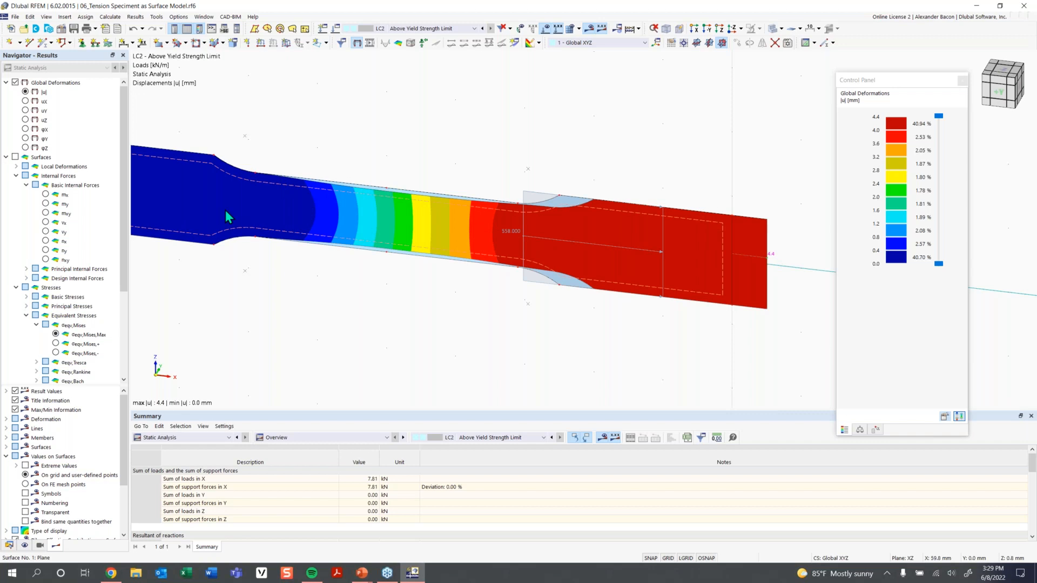
click(368, 43)
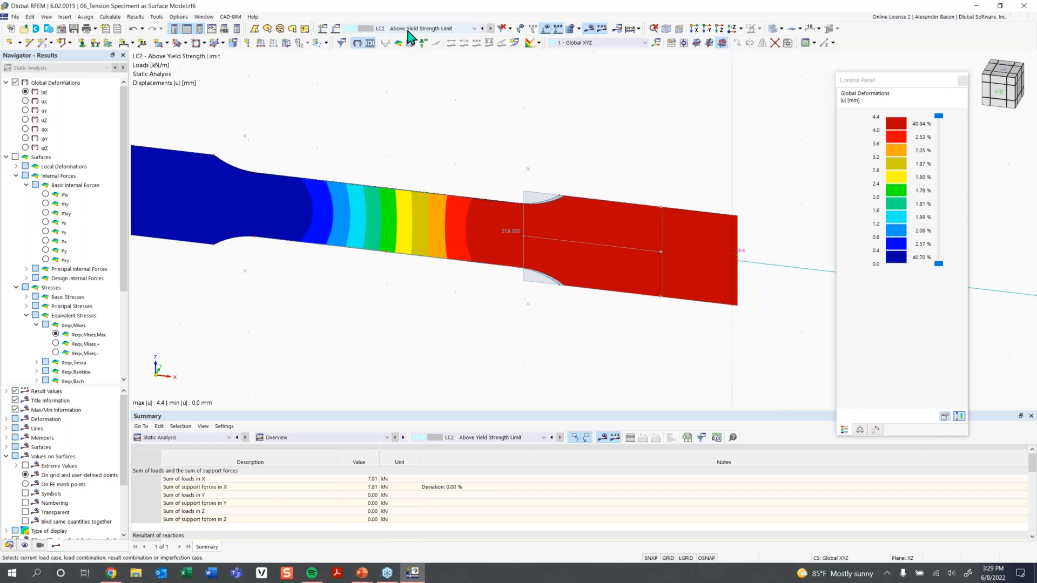
click(370, 44)
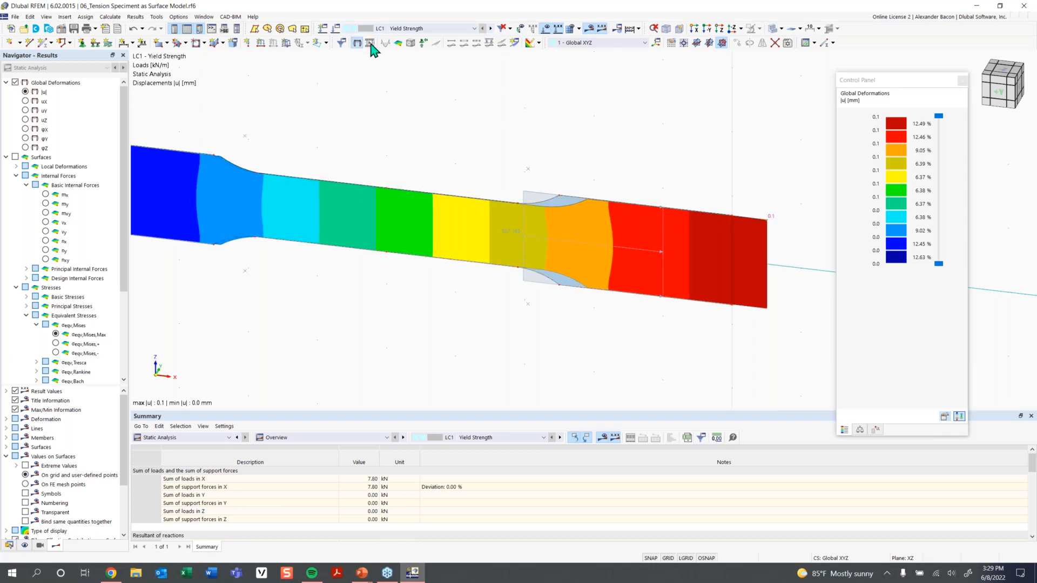
click(368, 43)
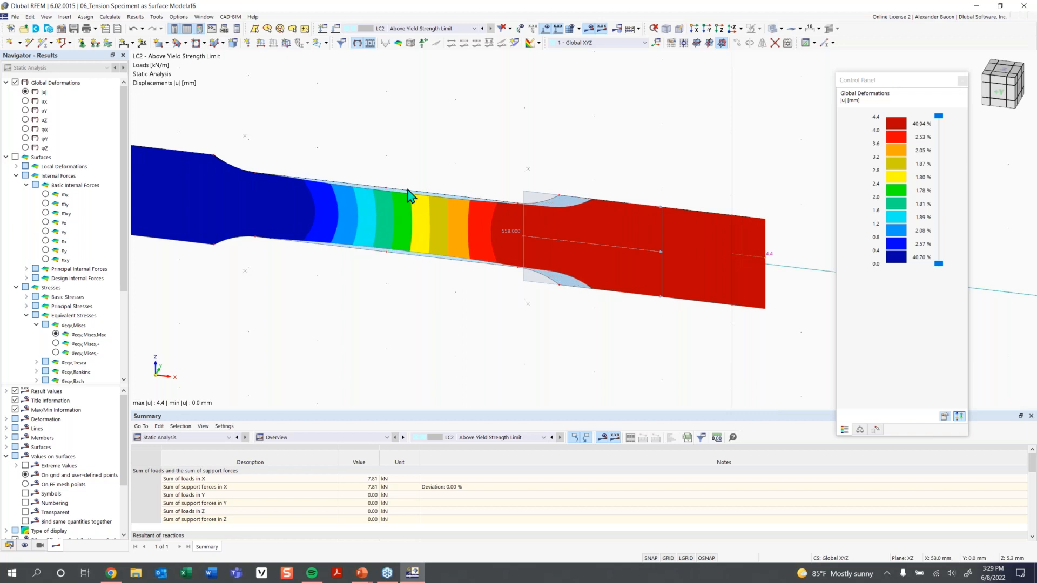
Turn off the results and advance the PowerPoint training slide show to slide 19 on singularities.
scroll(433, 254, down, 3)
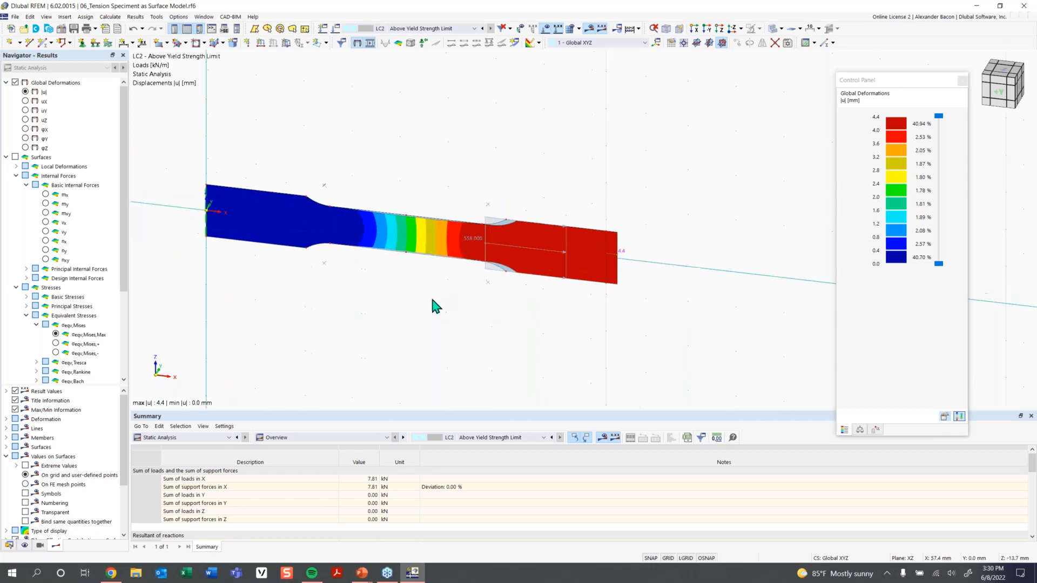
click(358, 44)
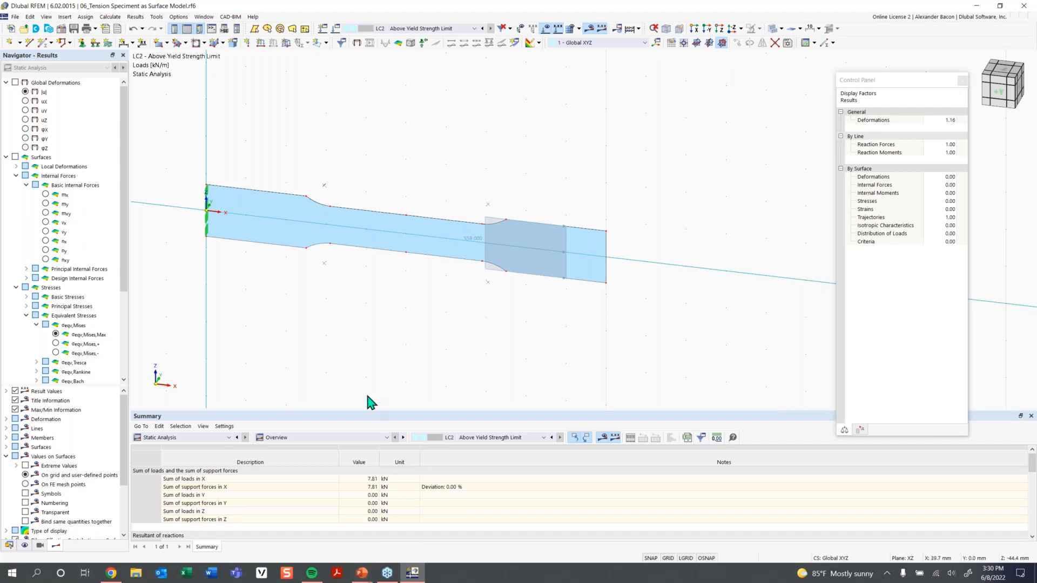
mouse_move(369, 577)
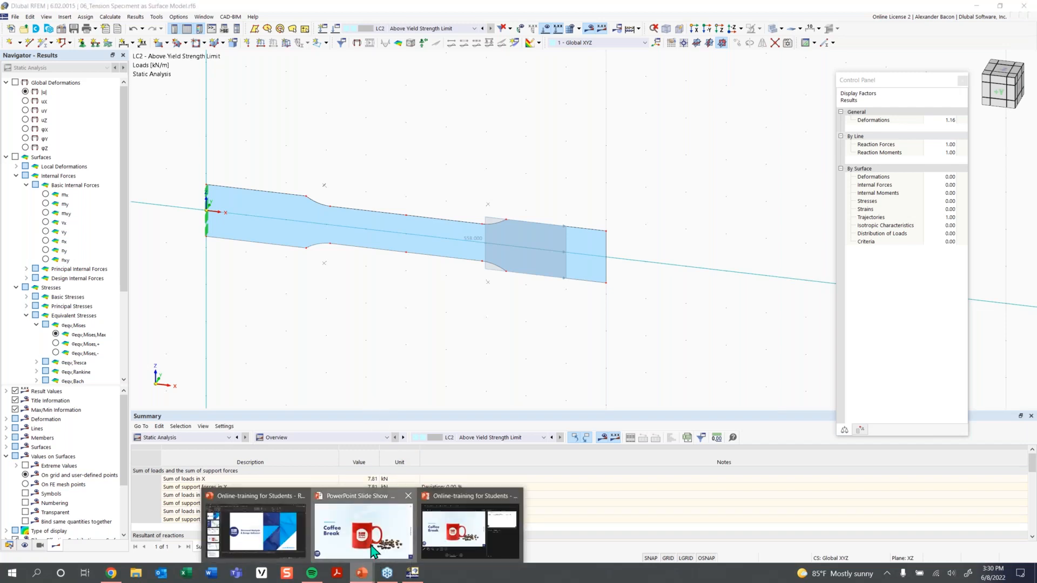
click(363, 532)
key(Right)
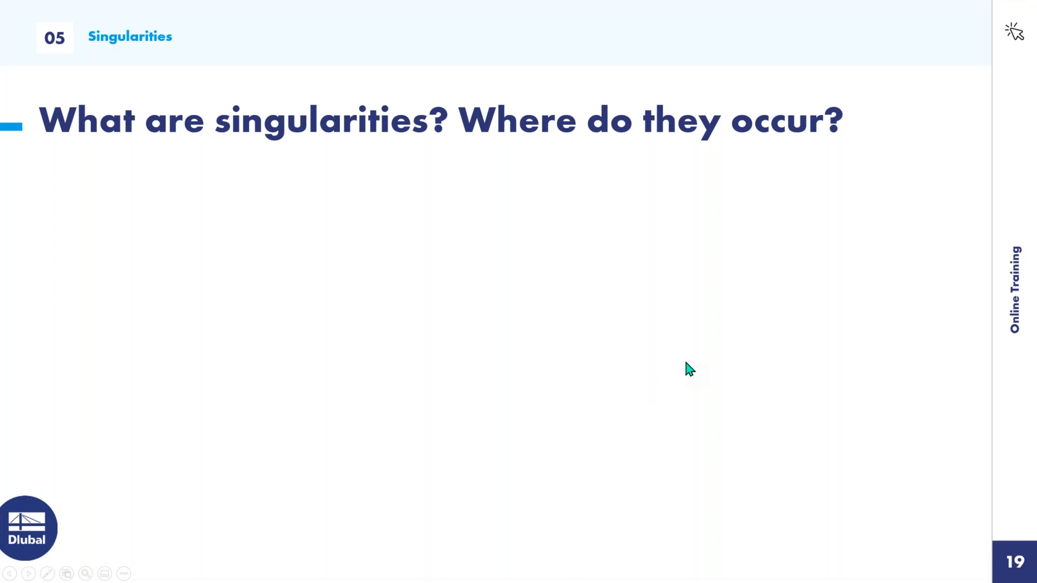
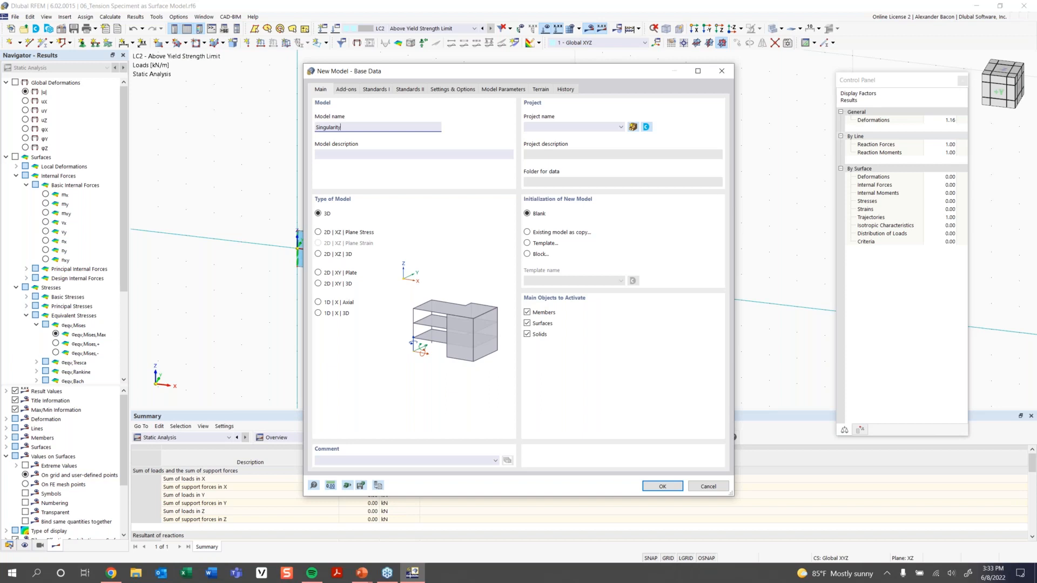
Name the model 'Singularity - Point Load' with the load and combination wizards turned off.
text(- Point Load)
click(347, 89)
click(550, 130)
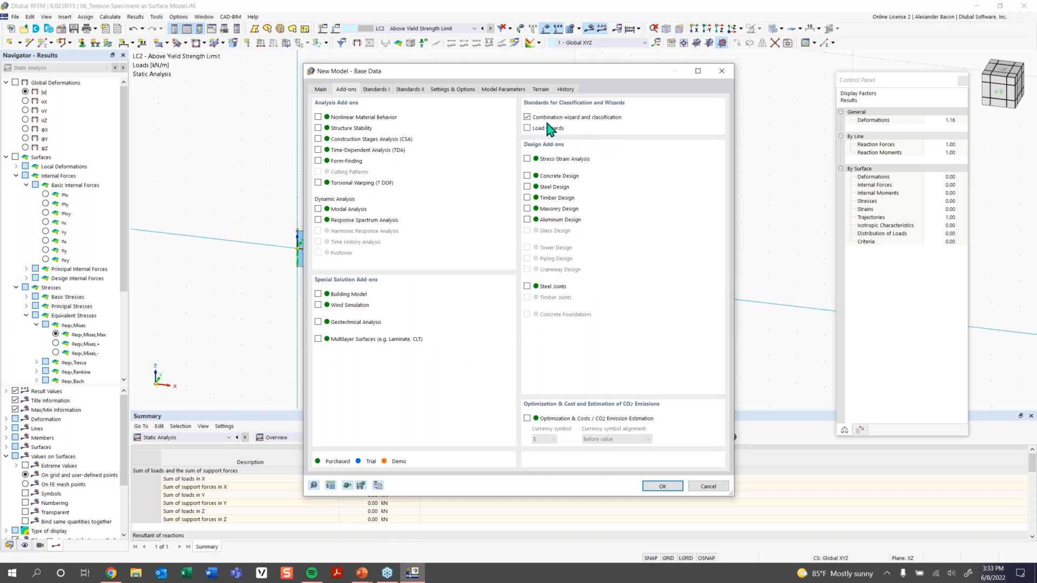
click(541, 118)
click(453, 89)
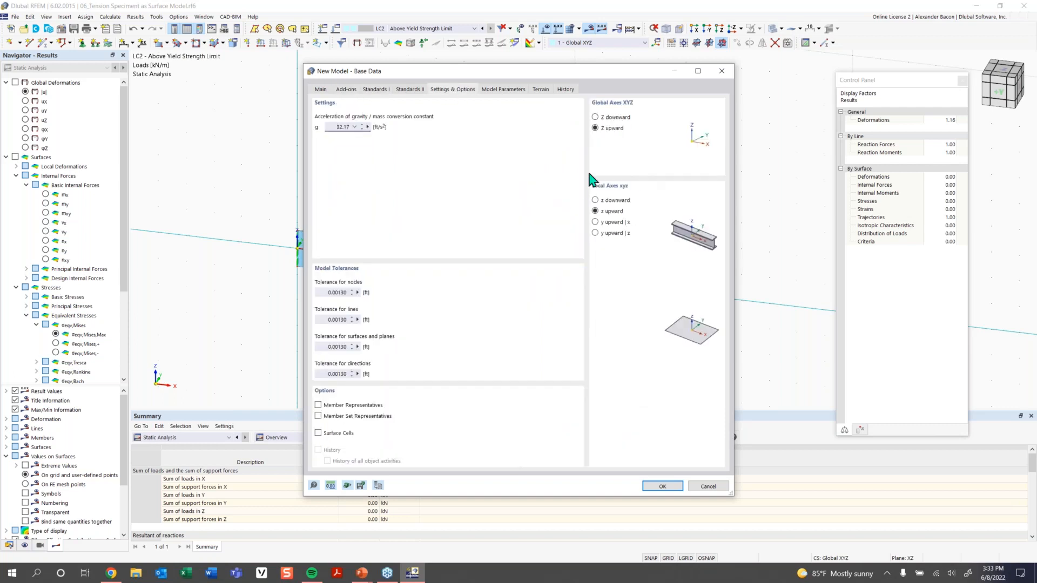
click(322, 90)
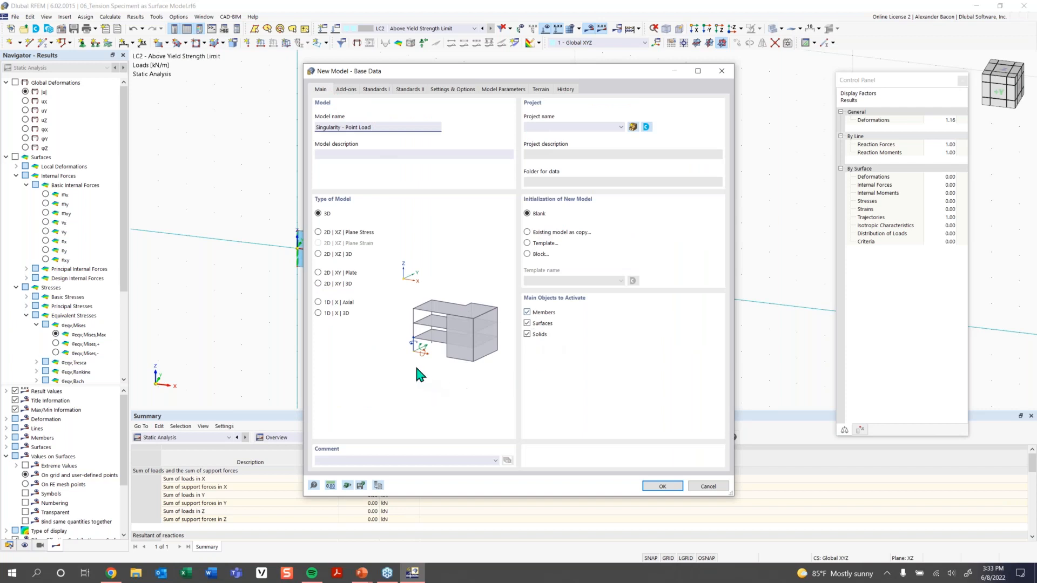
click(667, 487)
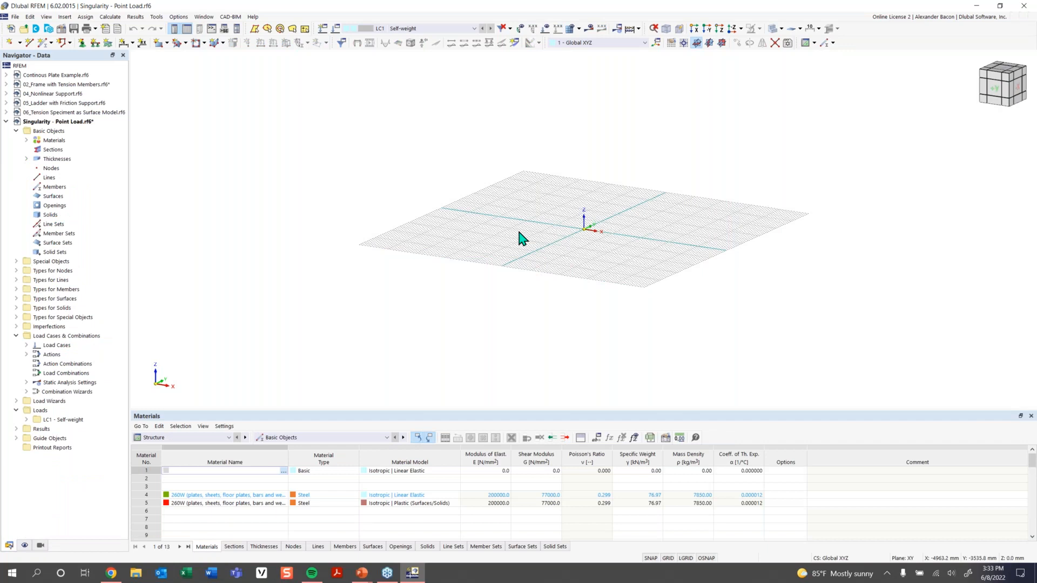
Load the imperial units template (ft, kip, ksi) so the snap grid reads 1.00 ft, viewed from above.
middle_drag(582, 209, 587, 300)
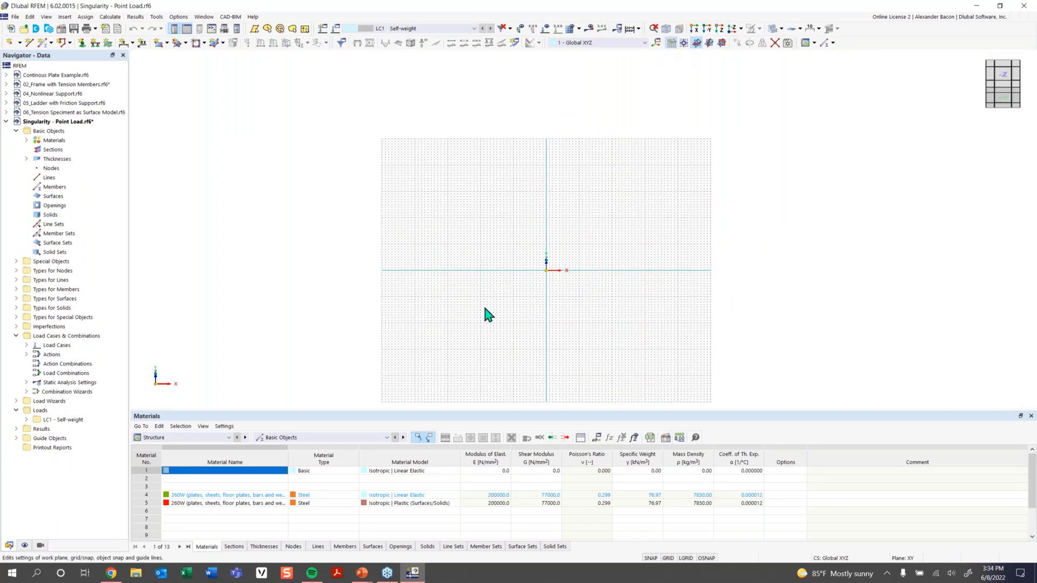
double_click(484, 324)
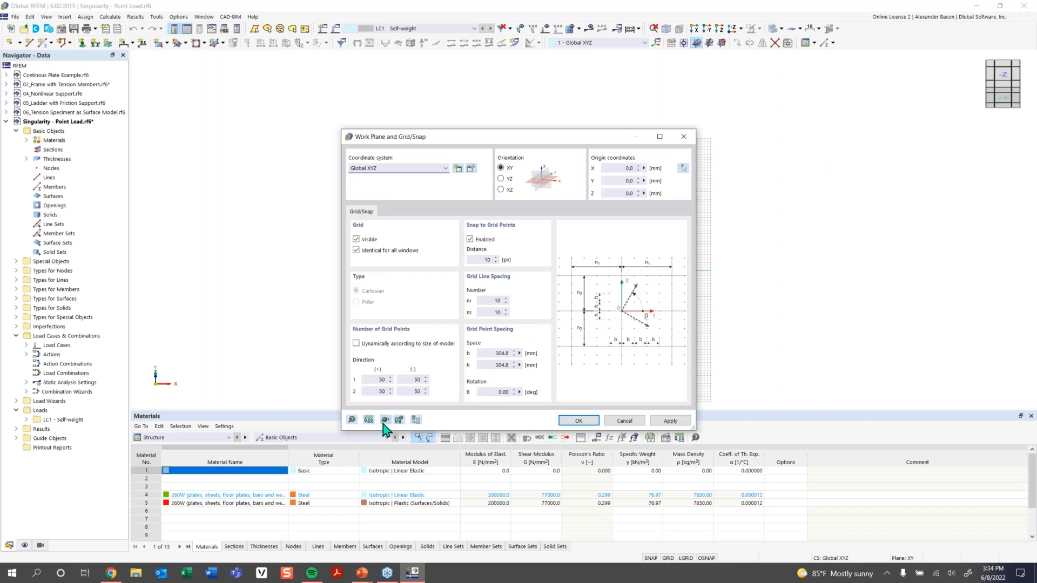
click(368, 420)
click(387, 446)
click(481, 233)
click(538, 374)
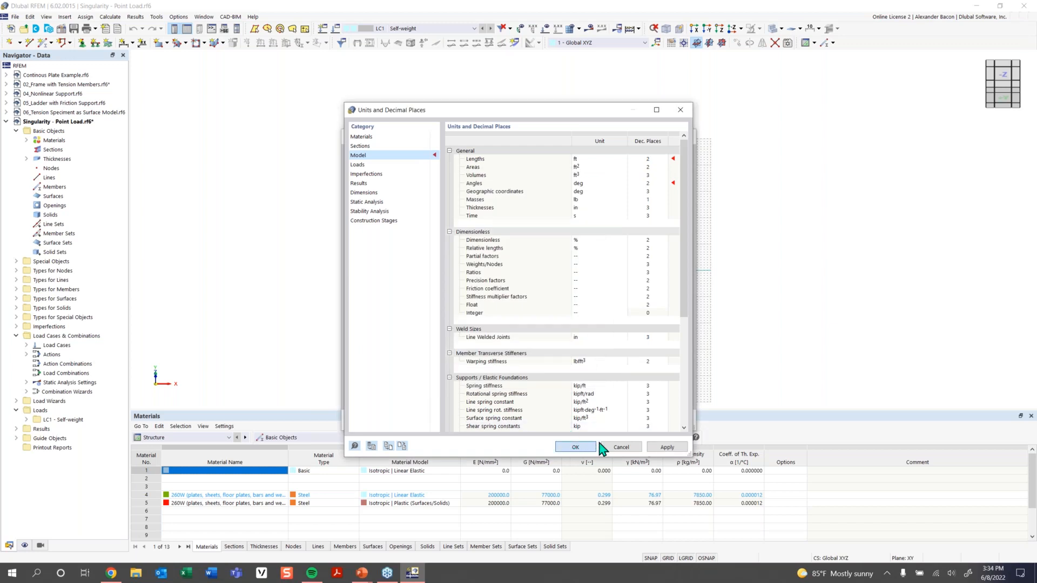
click(594, 447)
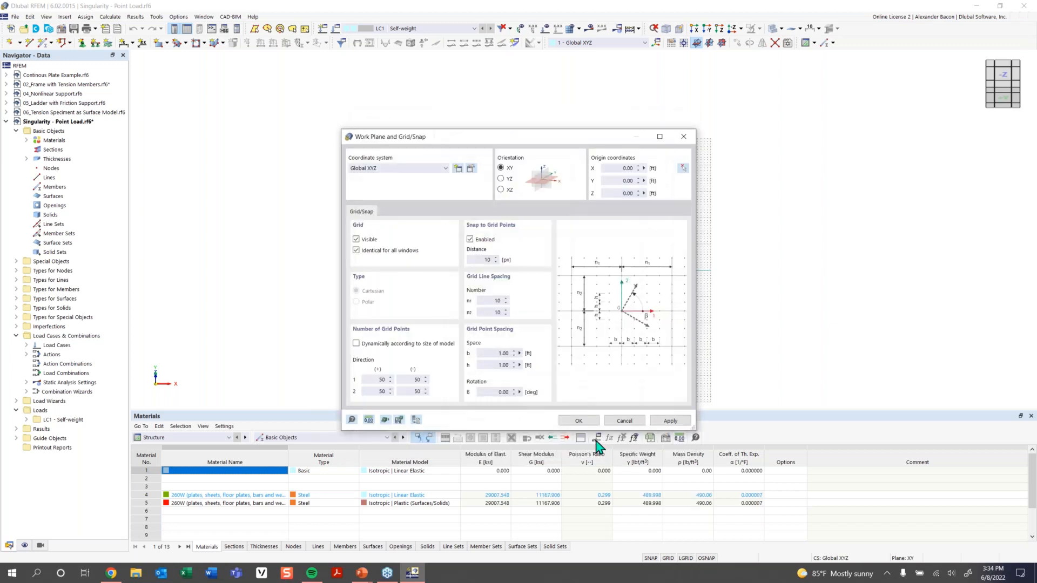
click(570, 421)
middle_drag(560, 275, 513, 287)
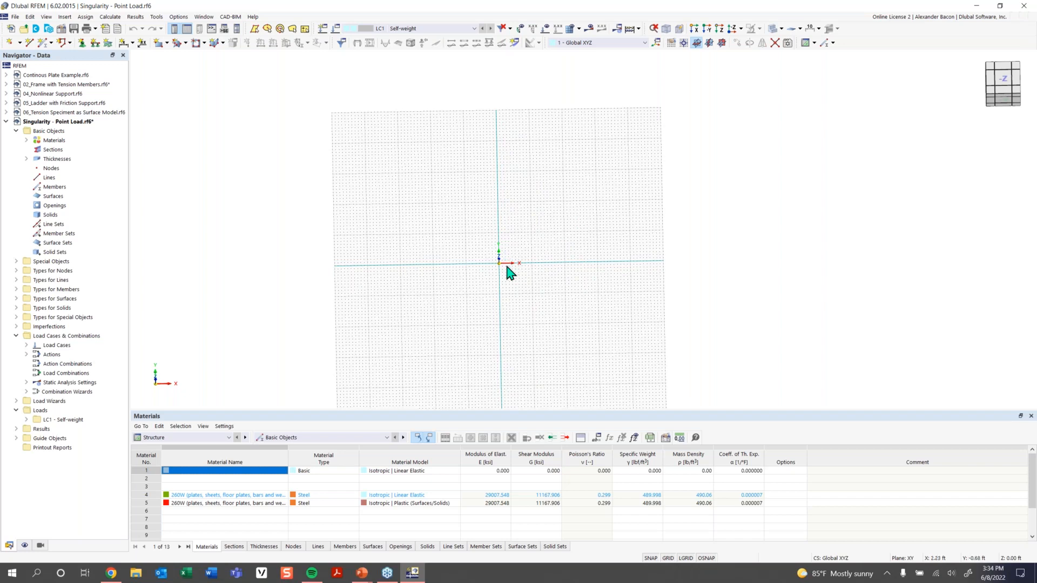
scroll(507, 270, up, 2)
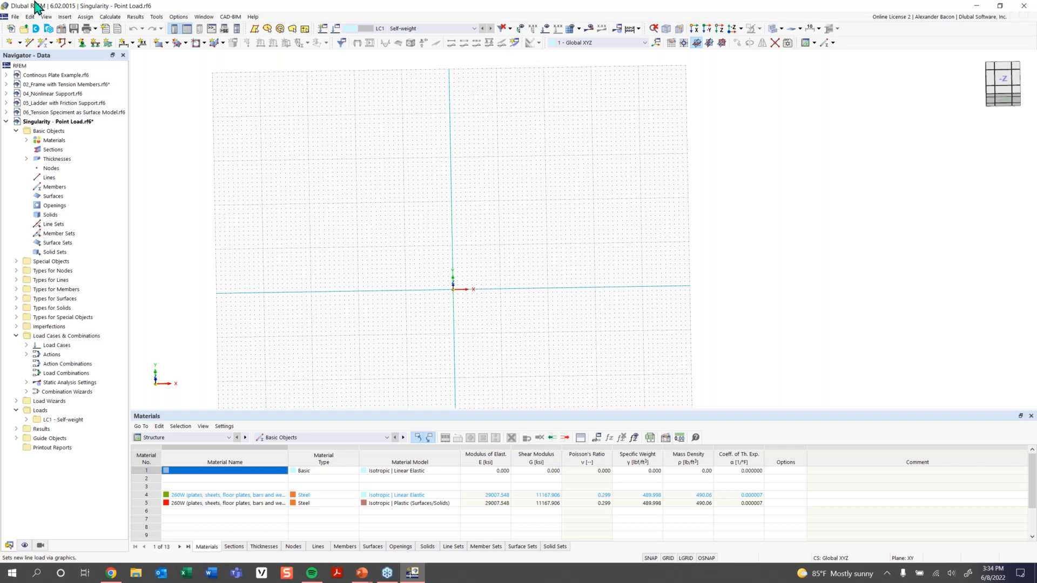
Start a rectangular surface with a new thickness using library material Concrete f'c = 4000 psi (ACI 318-19).
click(160, 46)
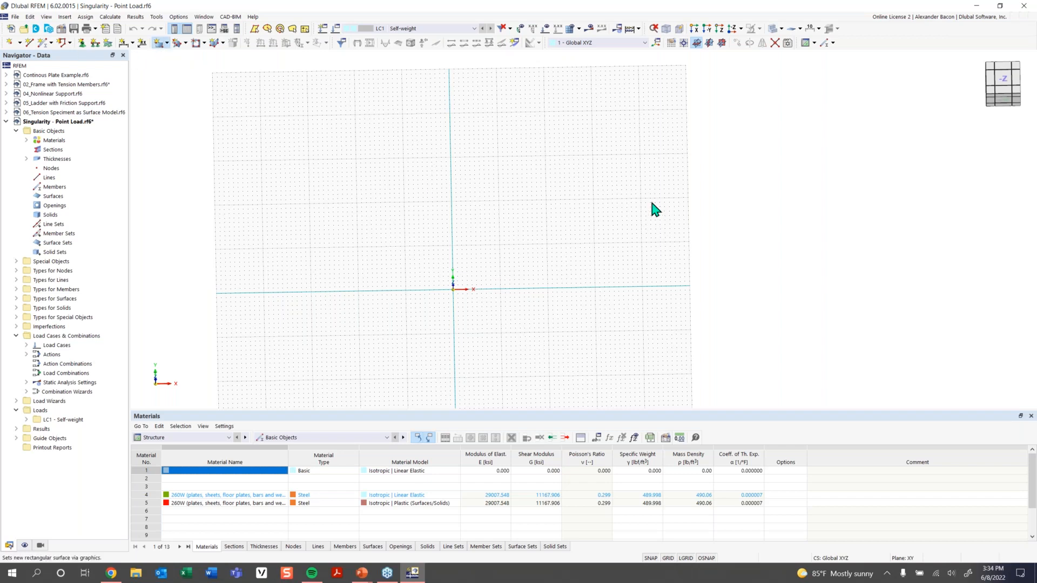
click(249, 165)
click(248, 186)
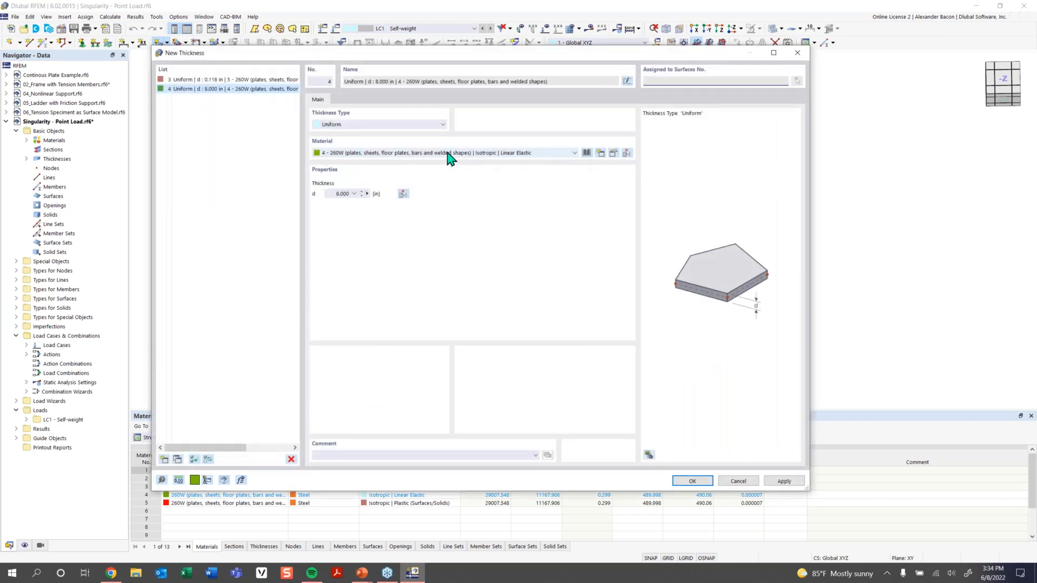
click(389, 155)
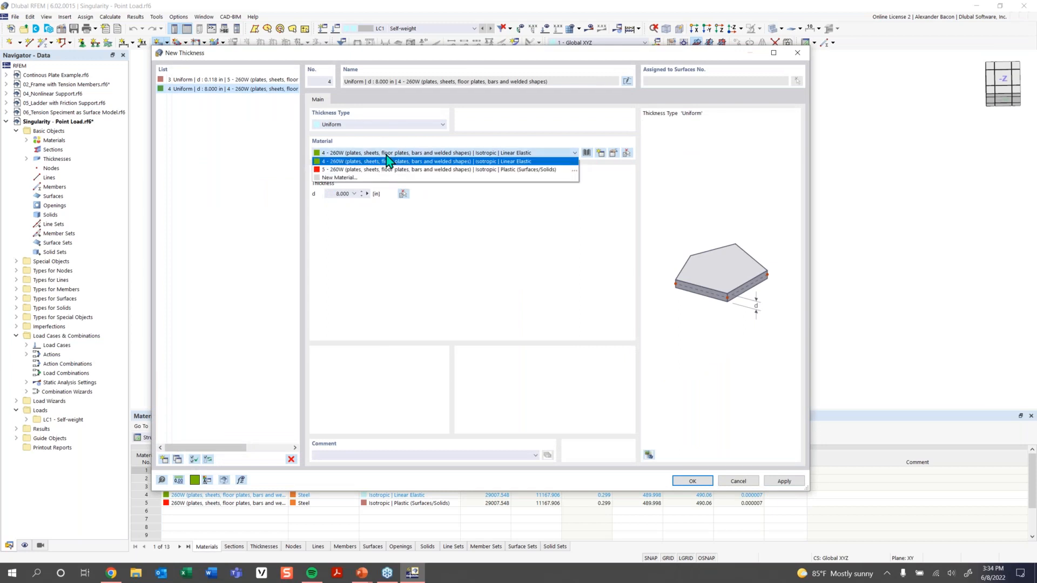
click(390, 178)
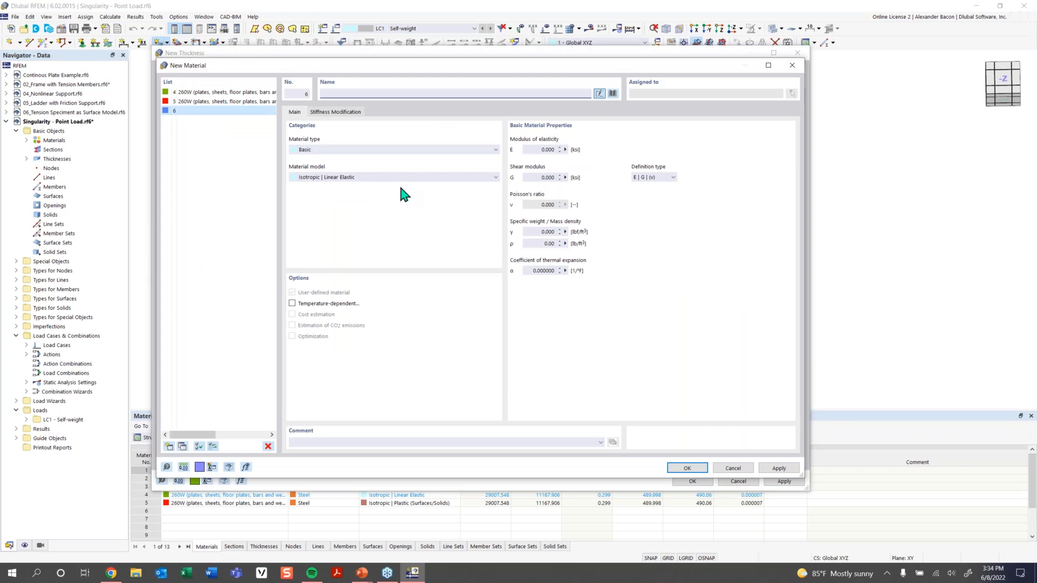
click(613, 93)
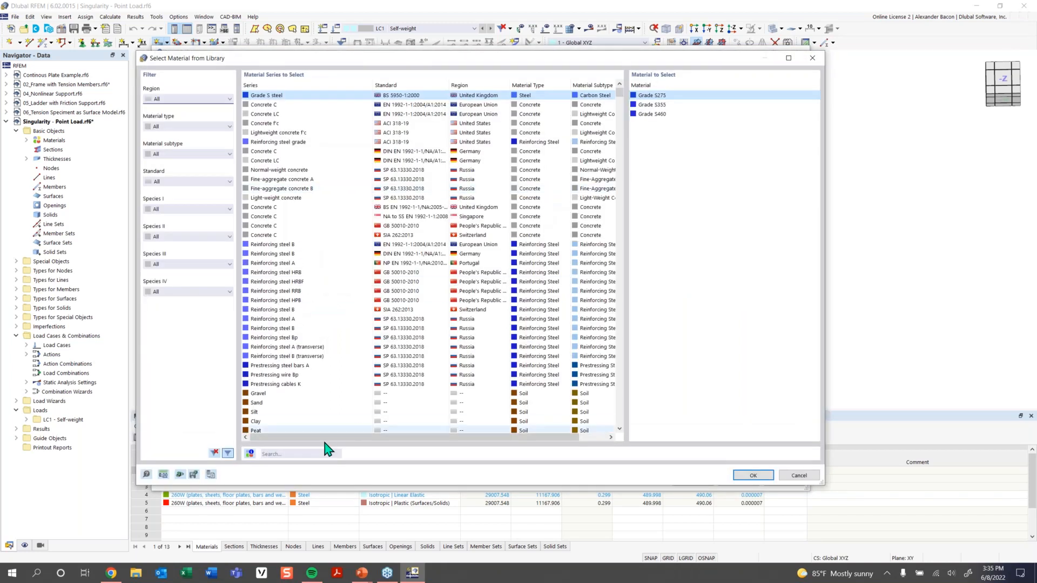
click(307, 453)
text(c)
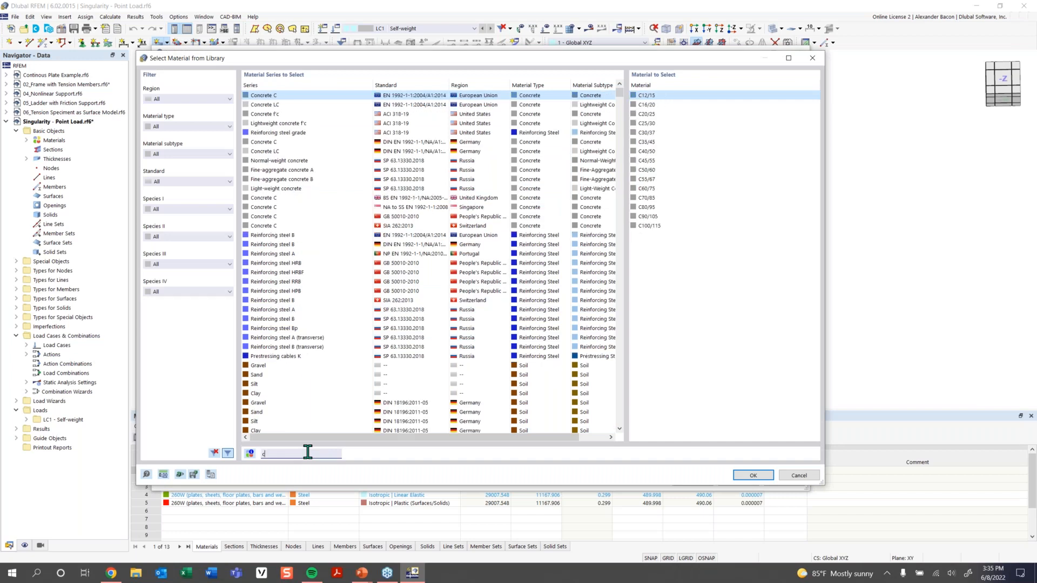
text(onc)
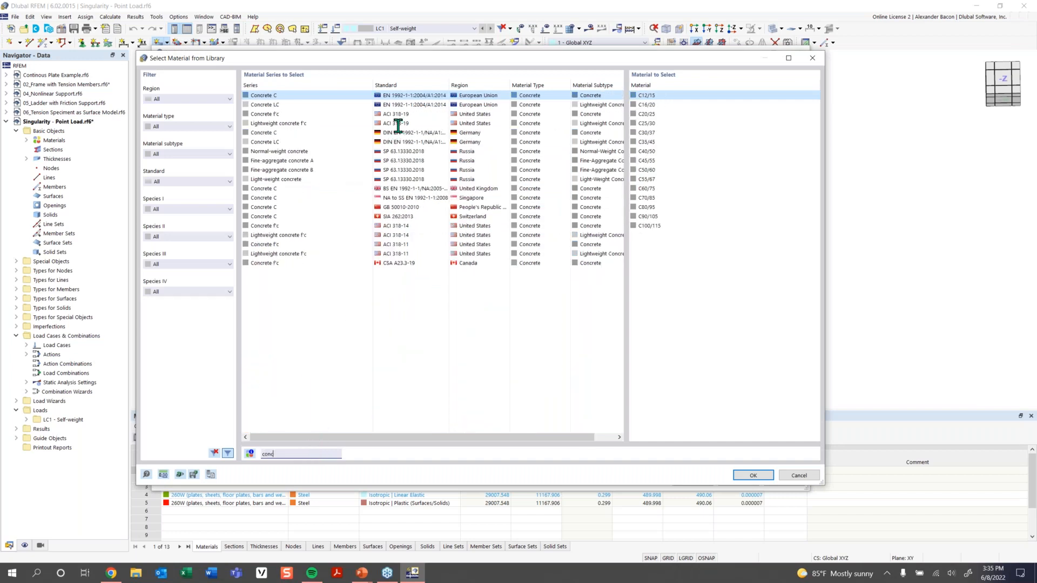
text(rete)
click(466, 114)
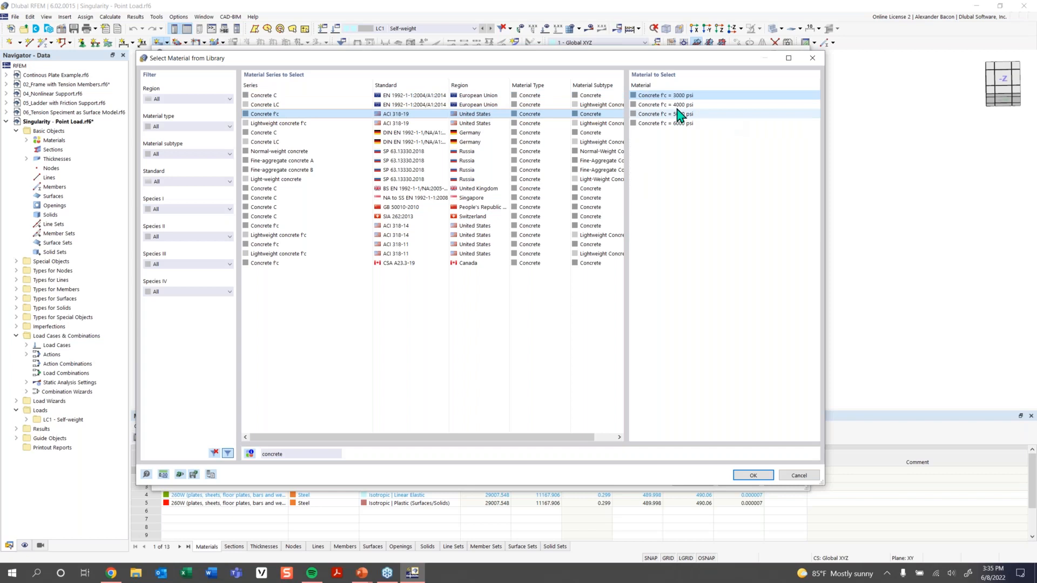
click(679, 105)
click(746, 477)
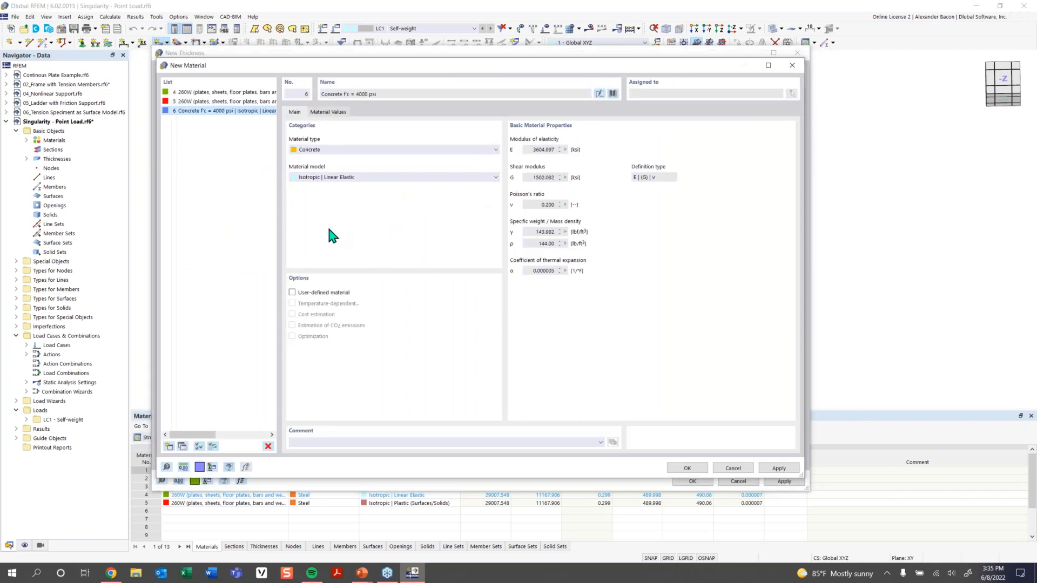
click(686, 468)
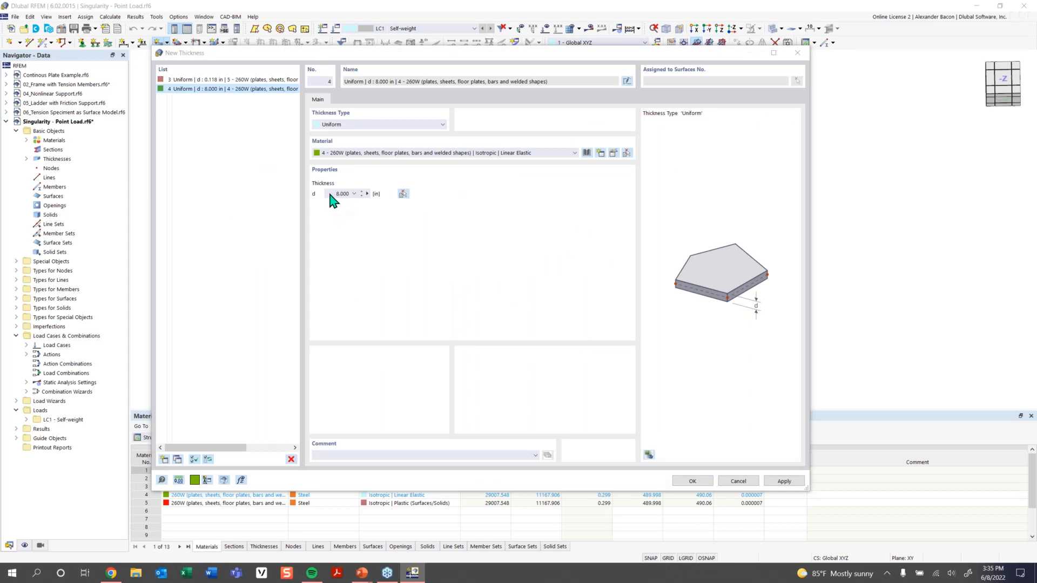
Set the new thickness to 12 in and confirm the rectangular surface settings.
drag(331, 196, 371, 198)
text(12)
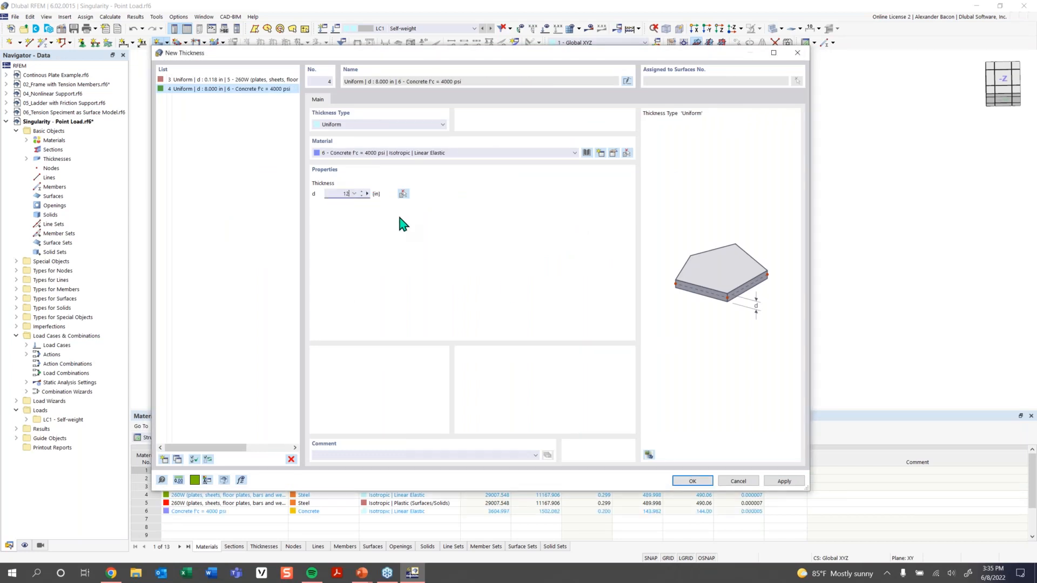
click(693, 481)
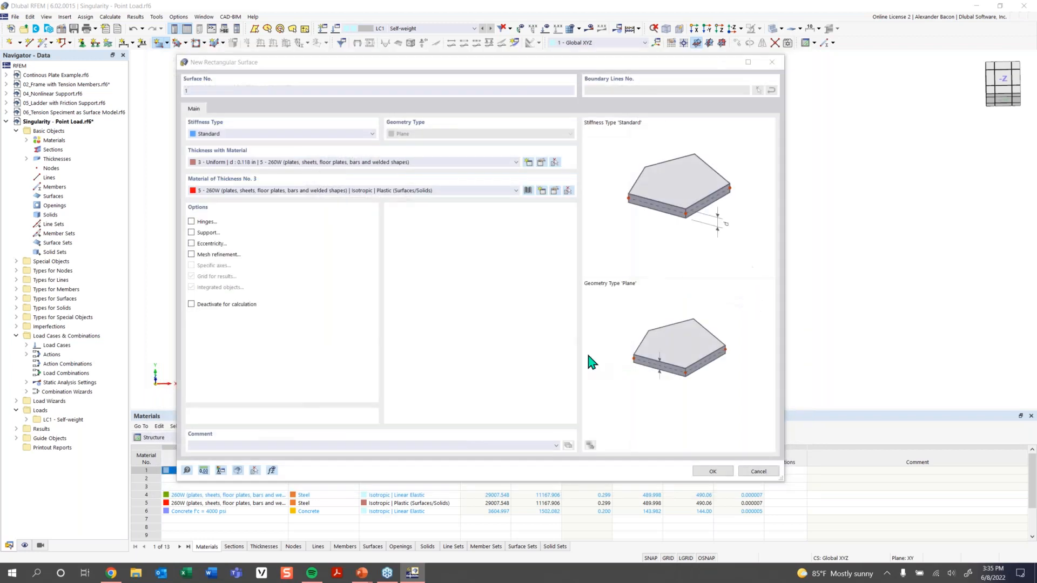
click(708, 474)
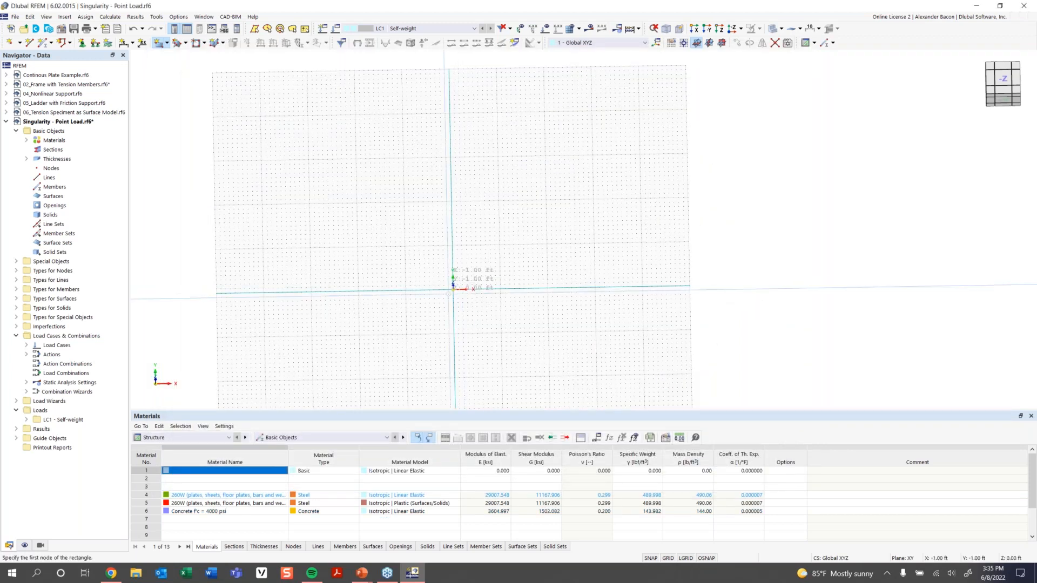
Draw the rectangular plate from the origin to X 32, Y 16 ft and view it obliquely.
click(453, 288)
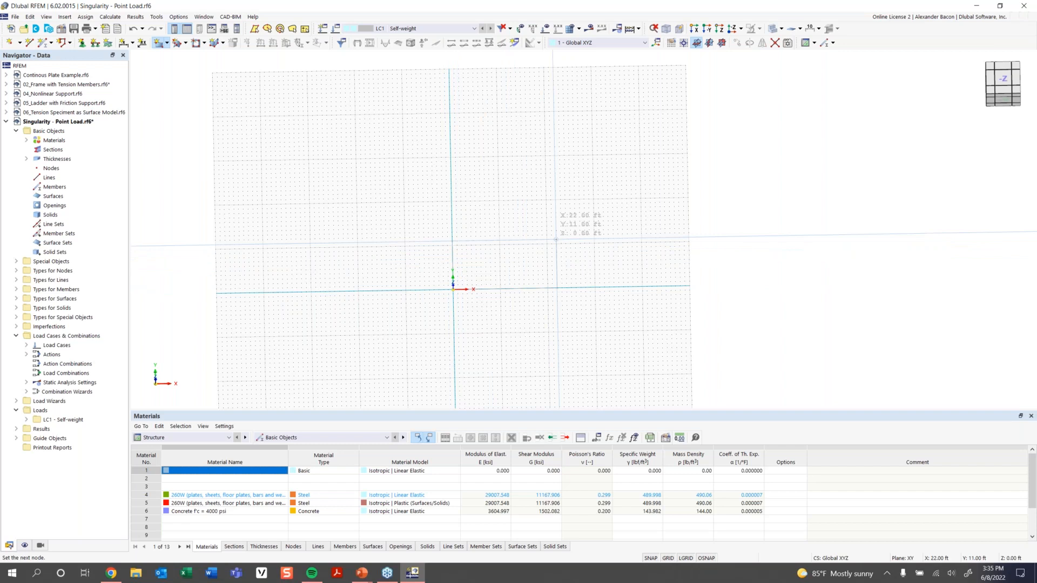
scroll(555, 240, up, 2)
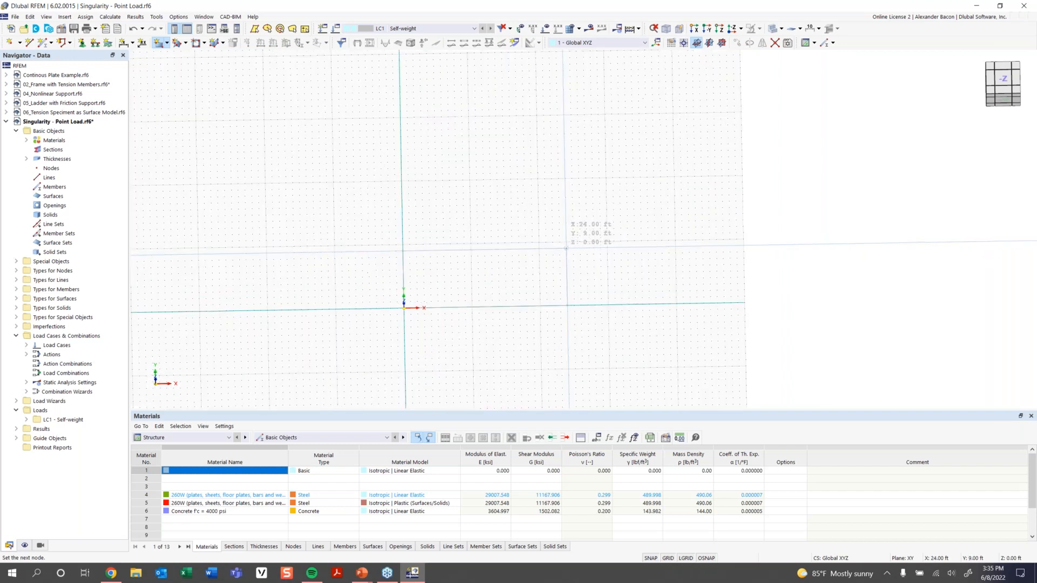
click(619, 203)
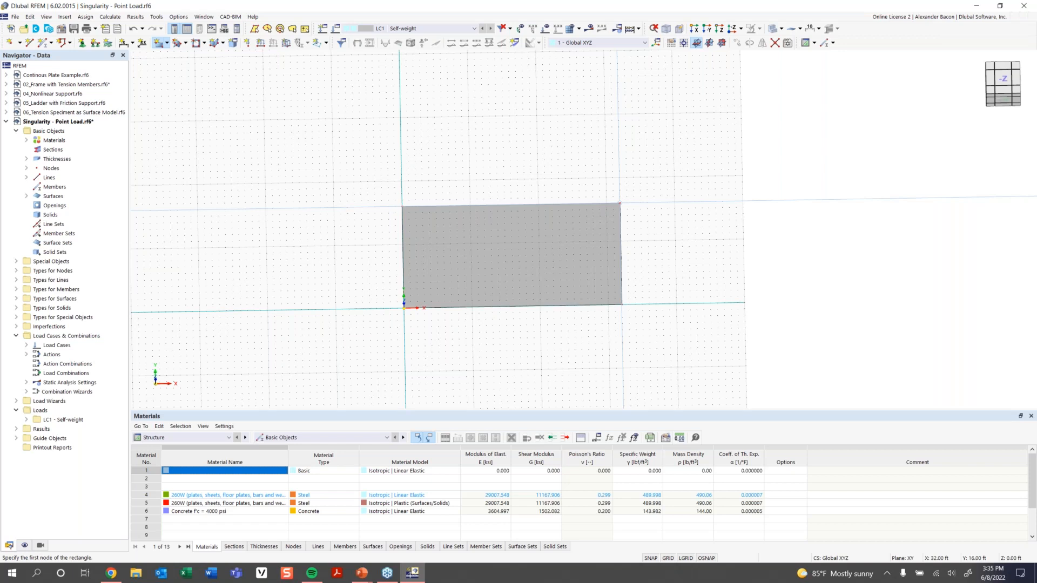
key(Escape)
ctrl+middle_drag(645, 342, 674, 280)
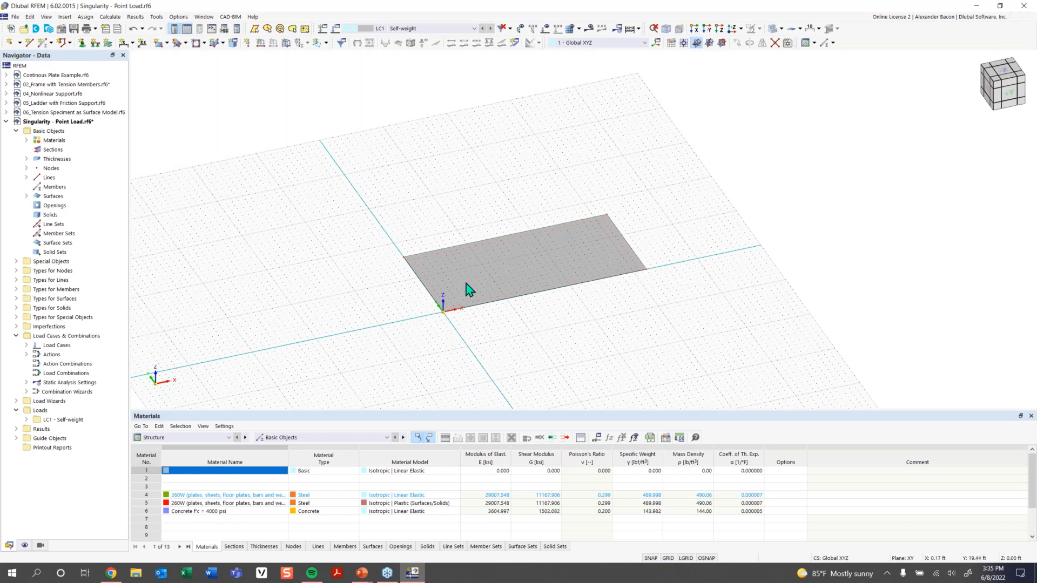
Place node 5 midway between corner nodes 2 and 4 at the plate centre.
click(20, 43)
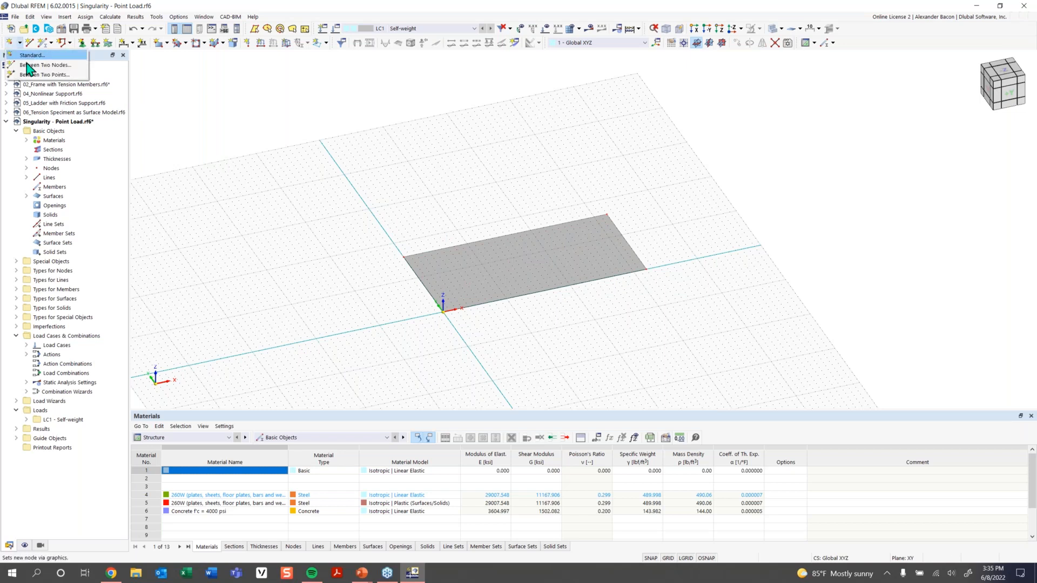
click(30, 66)
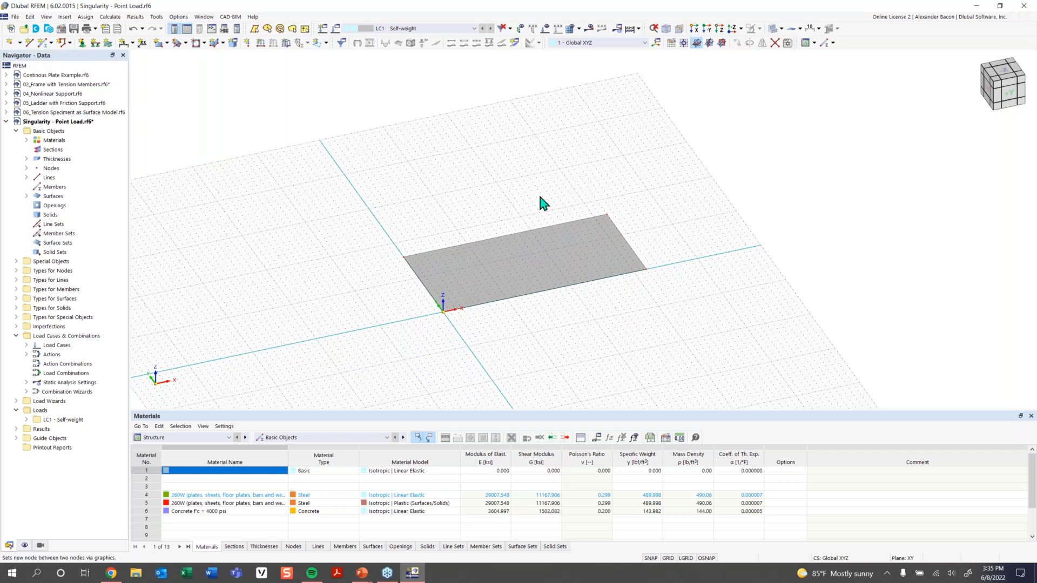
click(405, 256)
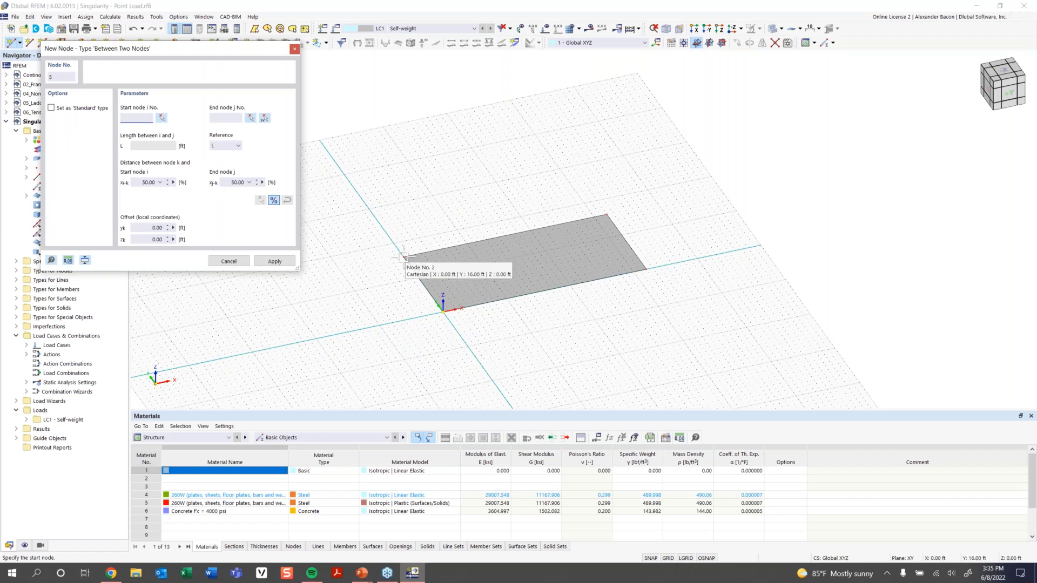
click(645, 269)
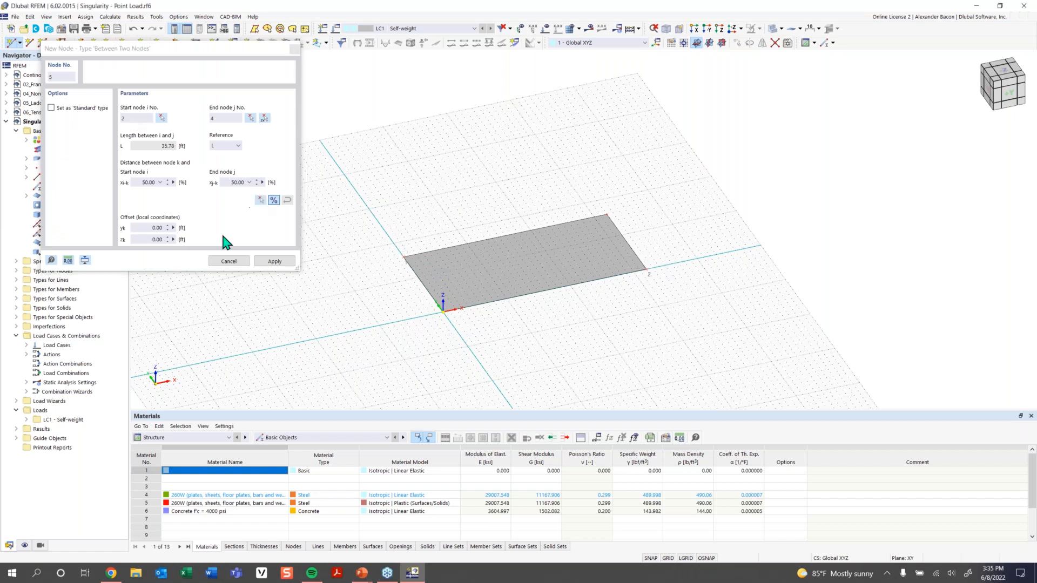
click(274, 261)
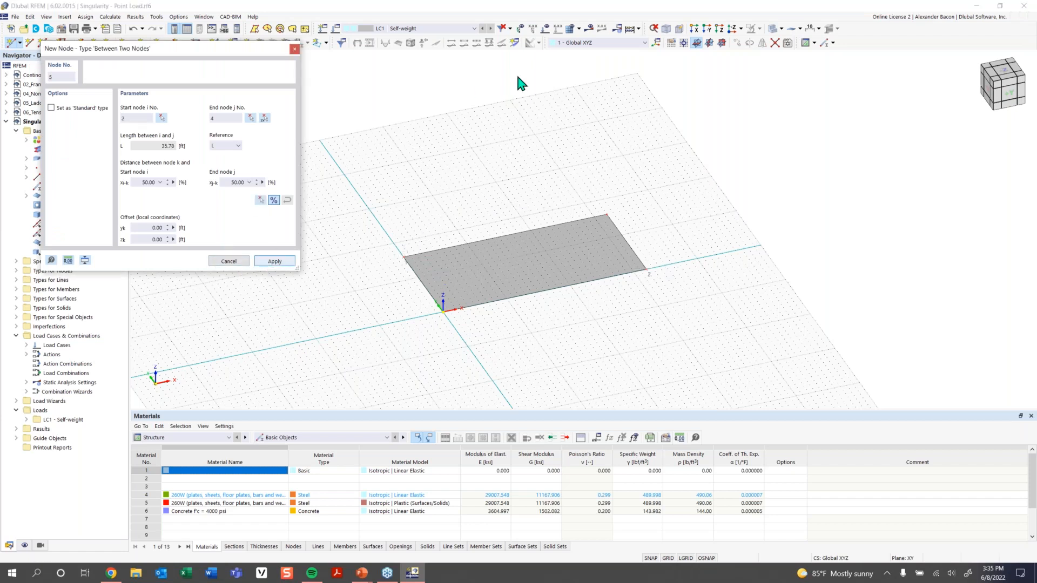
click(295, 49)
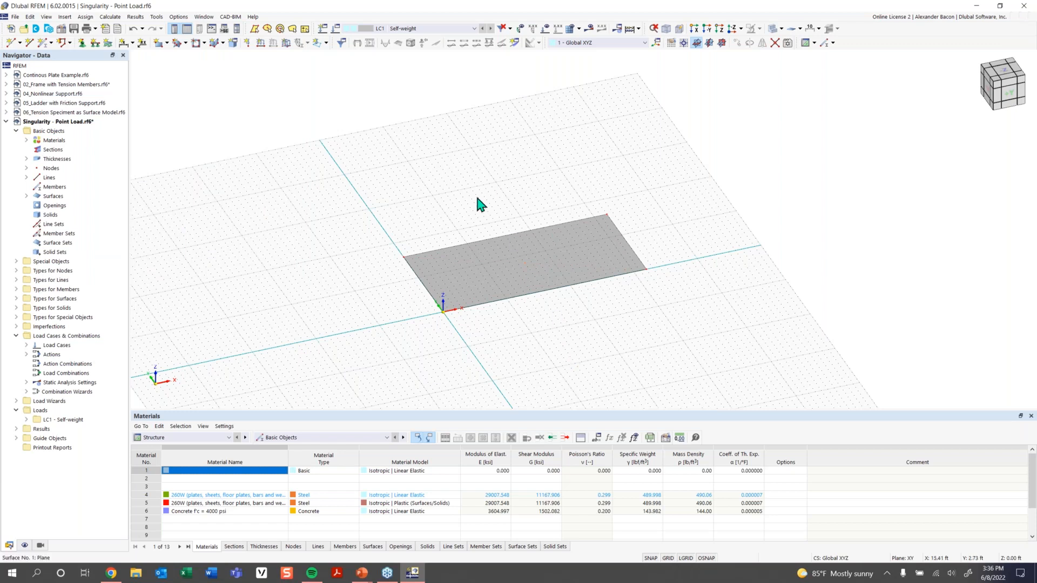
Define a nodal force FZ = -10 kip in direction Z and assign it to centre node 5.
click(247, 43)
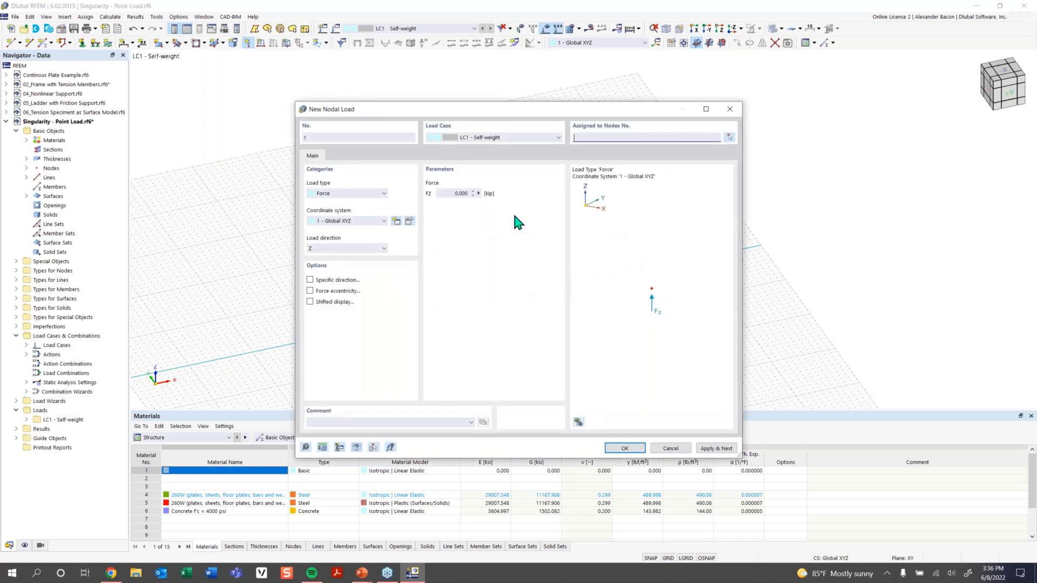
click(455, 193)
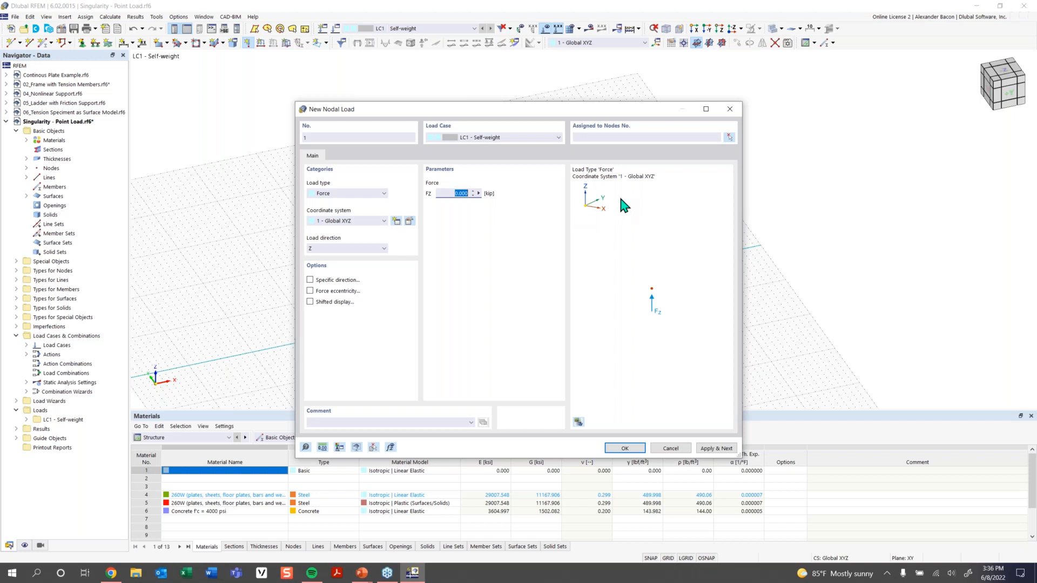
key(BackSpace)
click(357, 250)
click(358, 250)
click(624, 449)
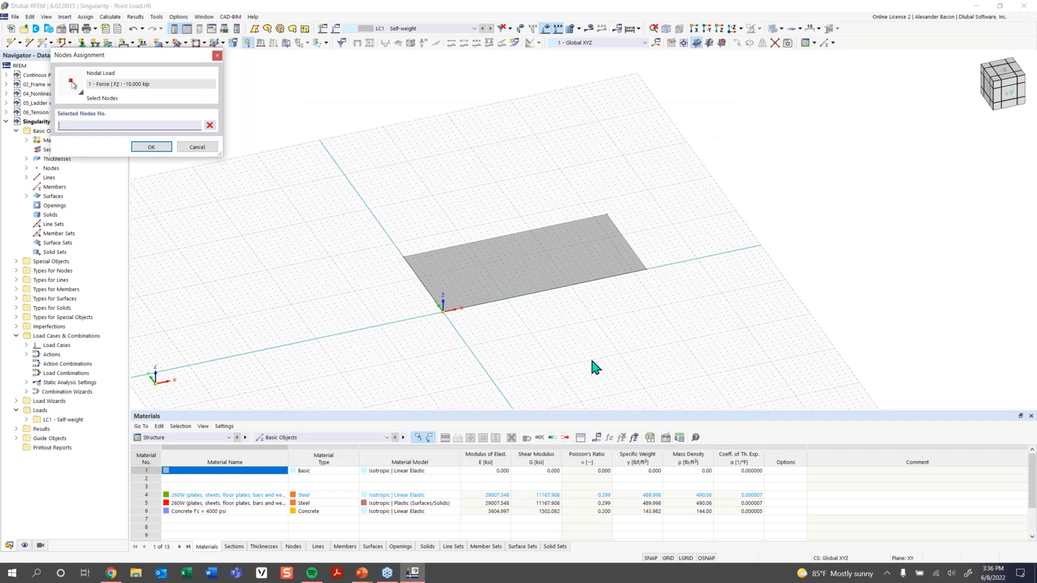
click(523, 263)
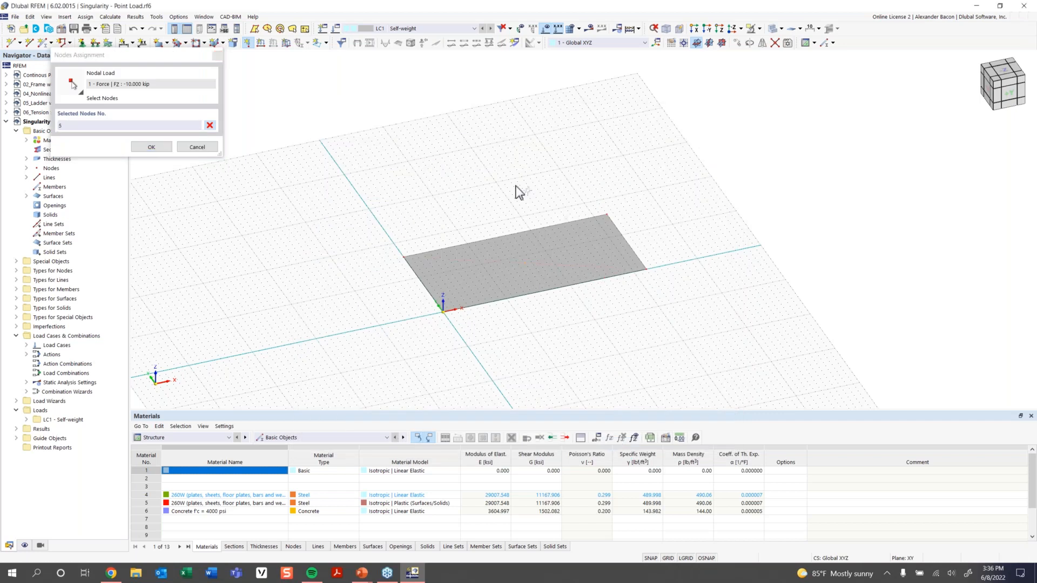
click(152, 147)
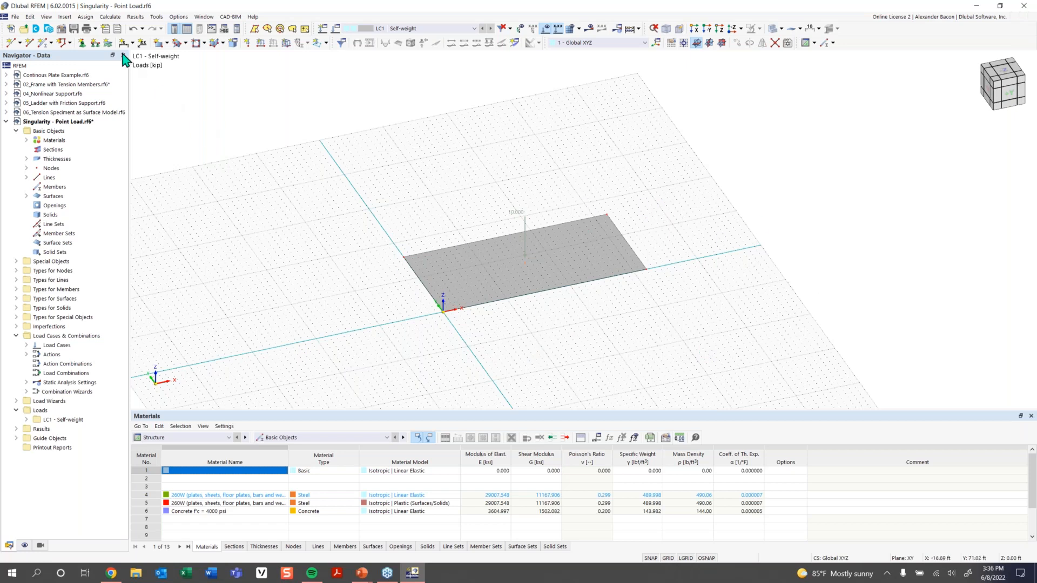
Assign 1 - Hinged line supports to the plate's edge lines 1-4.
click(95, 49)
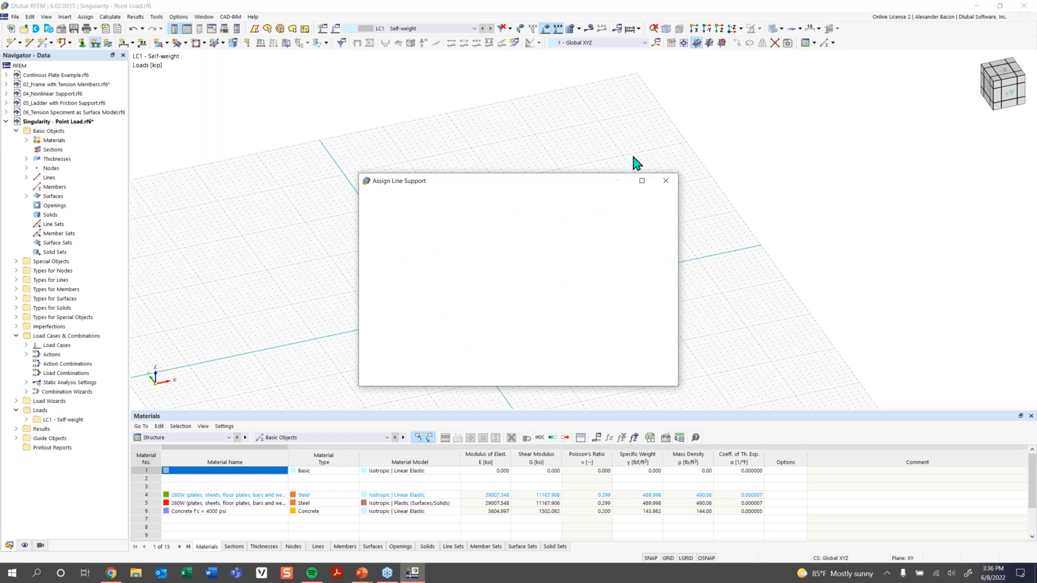
click(668, 179)
drag(733, 160, 336, 391)
click(95, 43)
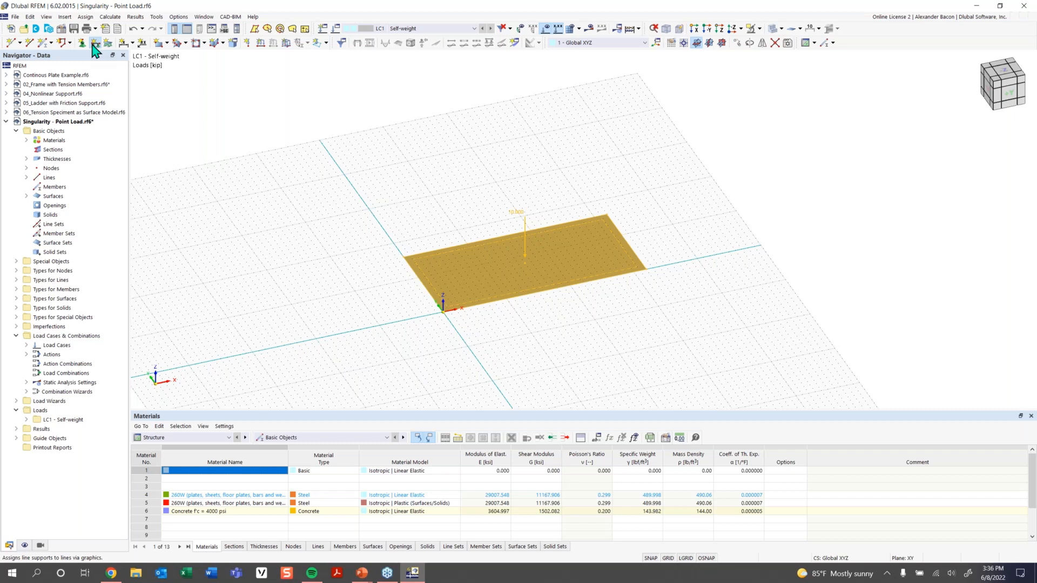
click(432, 250)
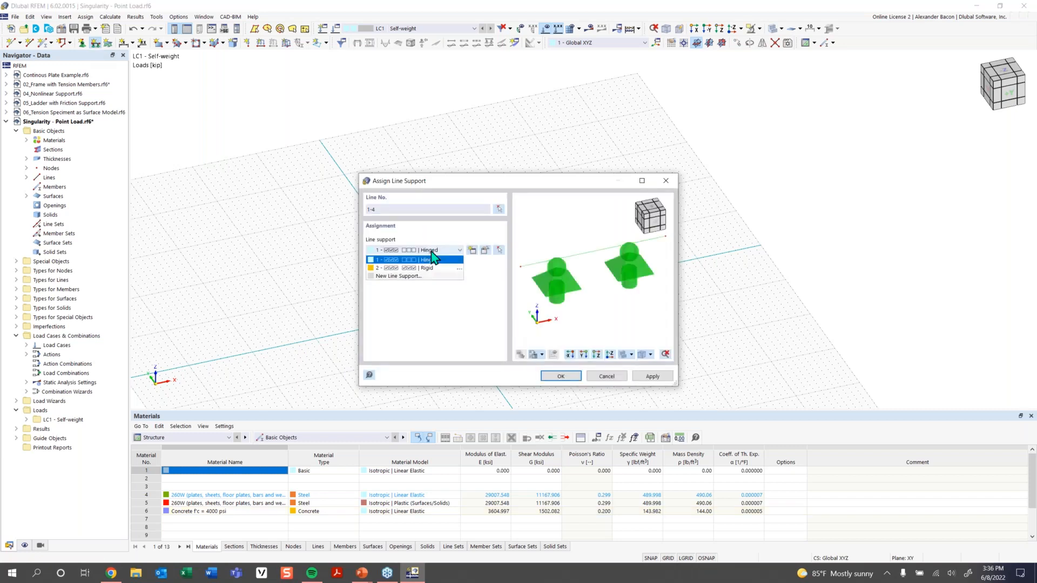
click(432, 267)
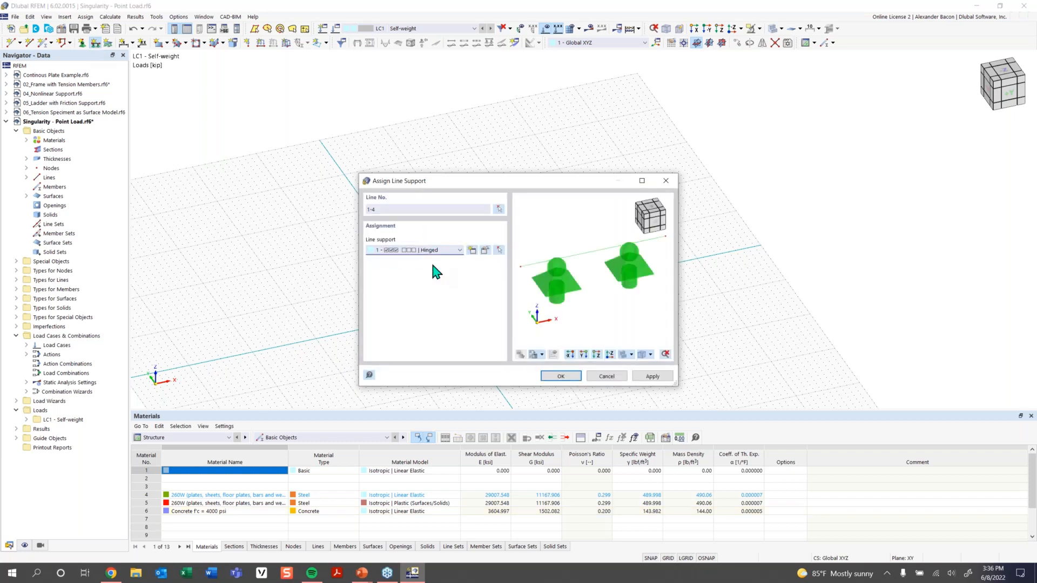
click(564, 378)
Reorient the view and select the plate with its supports and load for copying.
click(551, 333)
ctrl+middle_drag(602, 338, 609, 313)
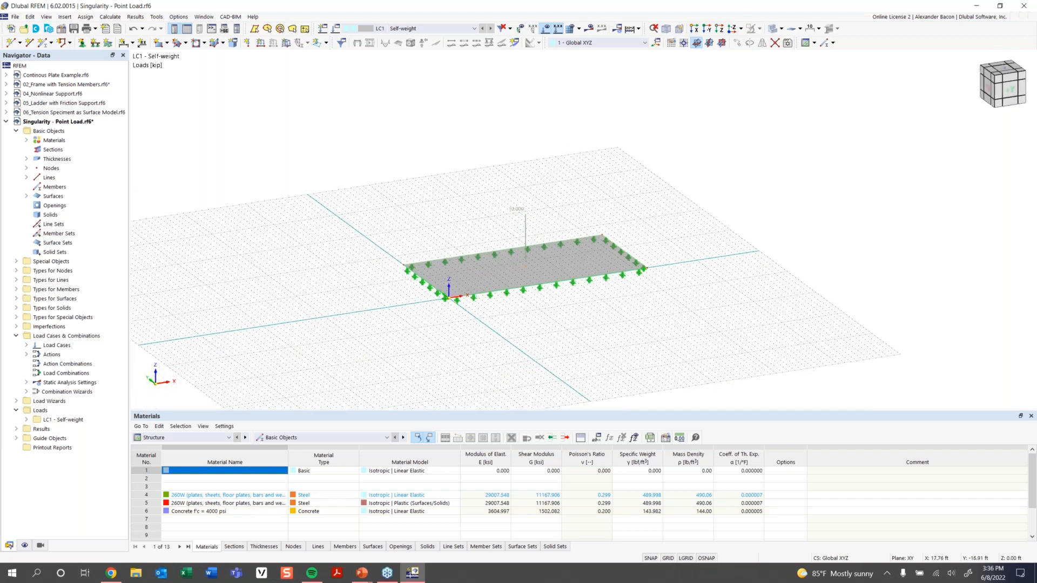
scroll(605, 316, down, 1)
ctrl+middle_drag(604, 319, 574, 347)
drag(689, 202, 342, 356)
right_click(516, 265)
Copy the plate 3 times at 37 ft spacing along X and zoom out to show all four.
click(558, 349)
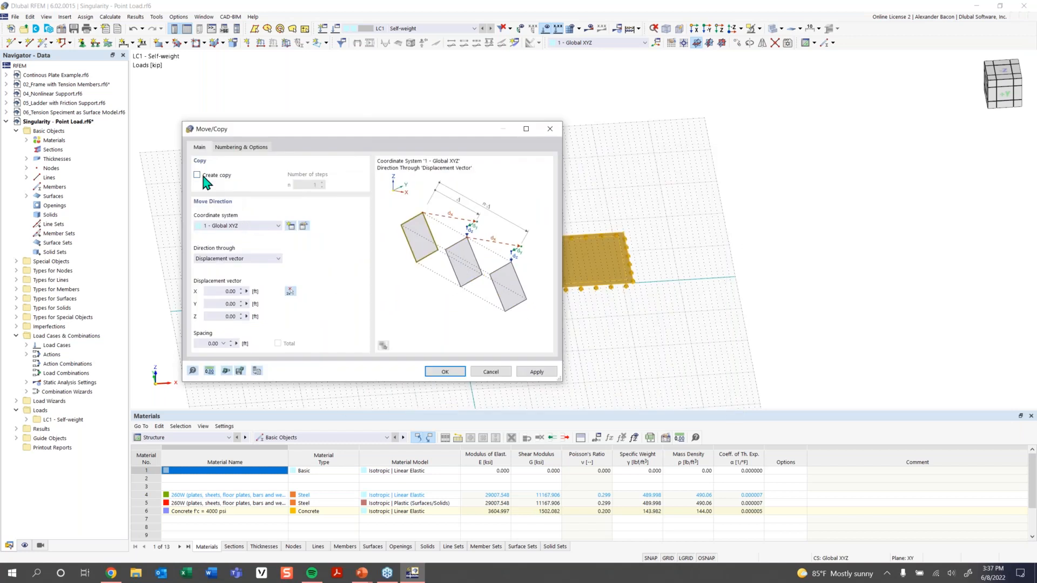
double_click(315, 185)
text(3)
double_click(218, 292)
click(443, 373)
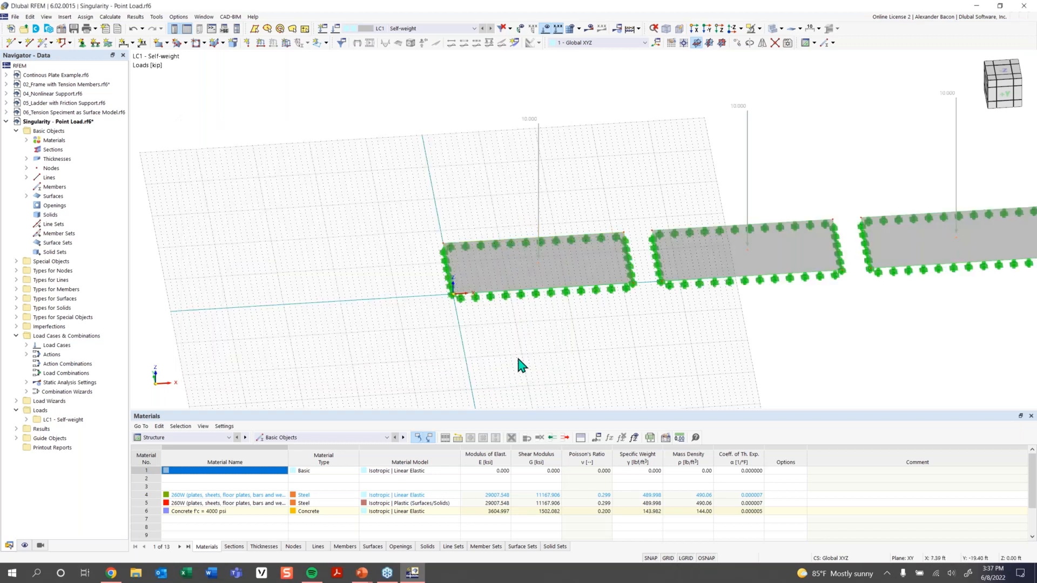
scroll(528, 352, down, 1)
middle_drag(473, 342, 362, 325)
scroll(362, 325, down, 1)
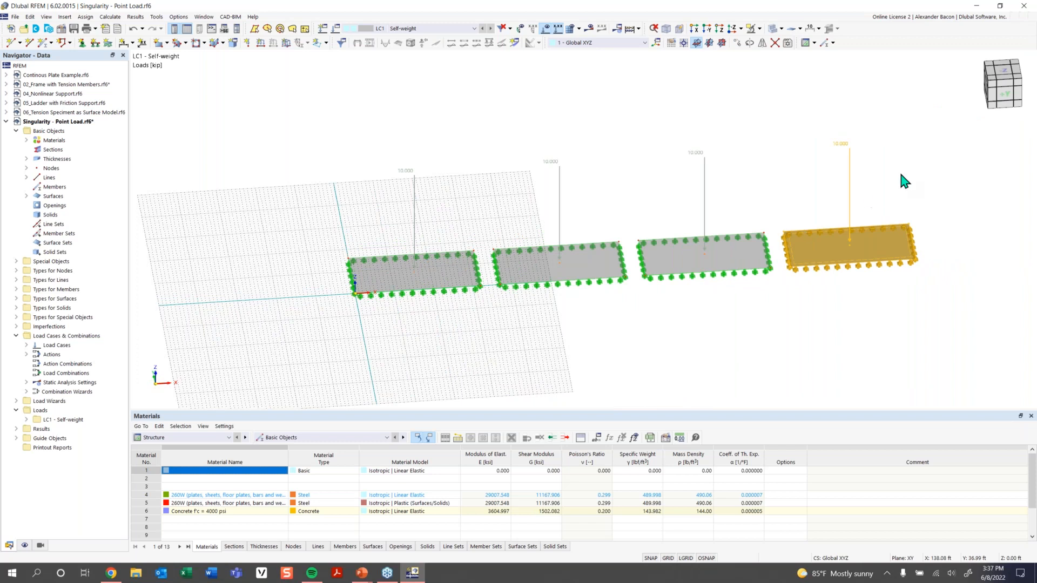
middle_drag(687, 329, 633, 326)
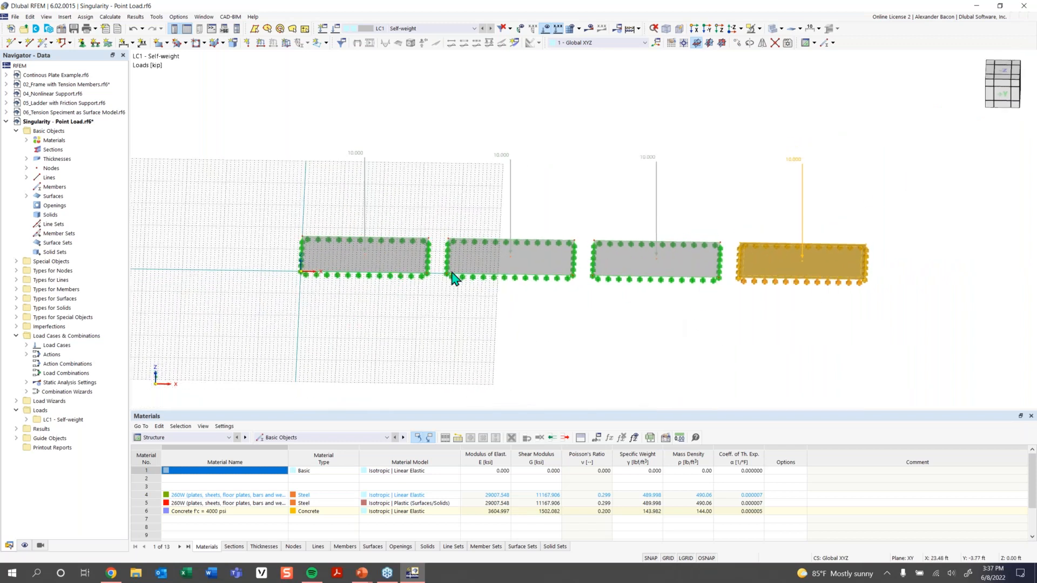
Size the grid dynamically according to the model and switch the grid display off.
click(672, 44)
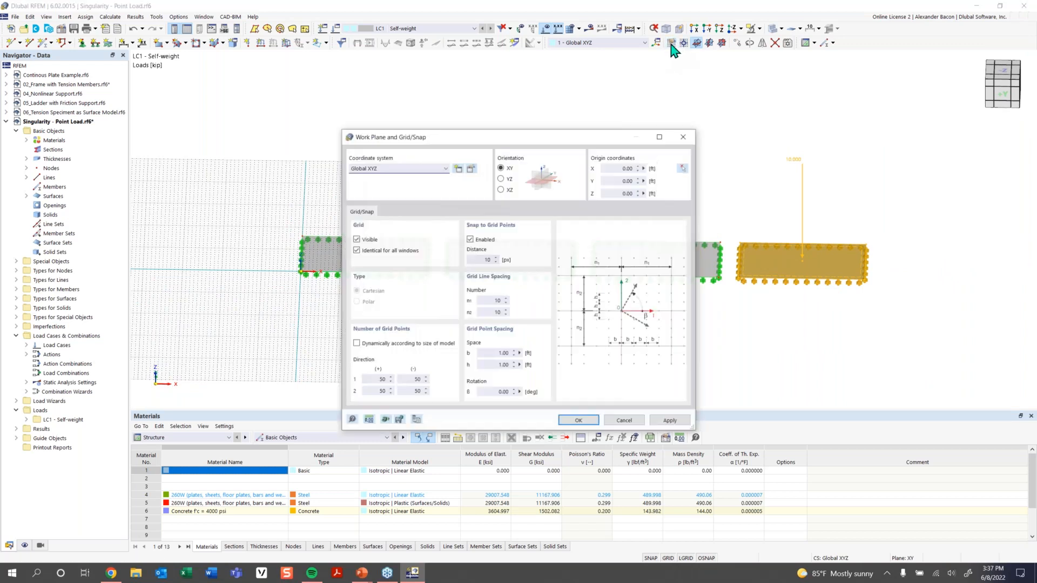
click(368, 345)
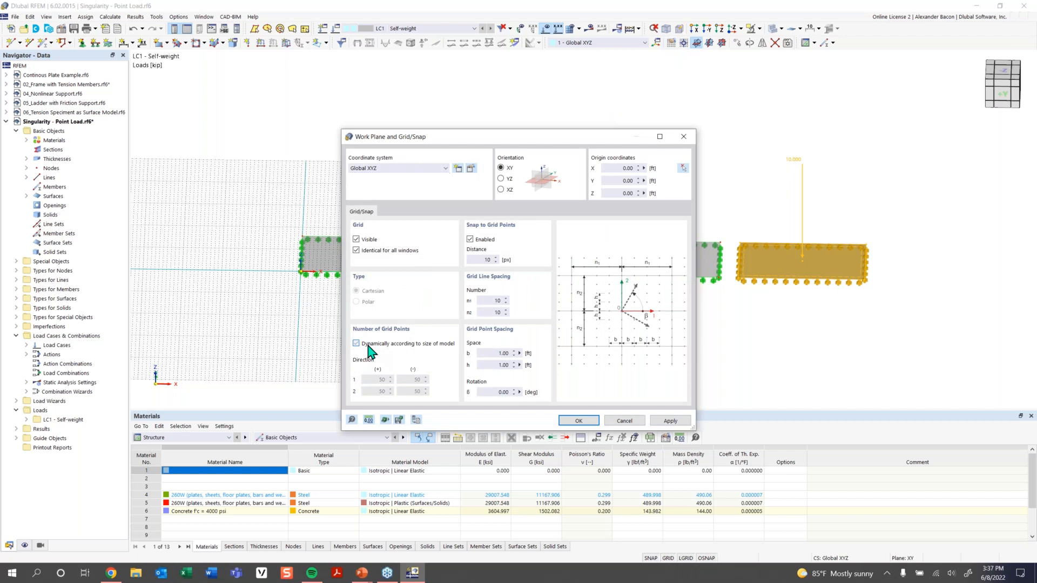
click(577, 421)
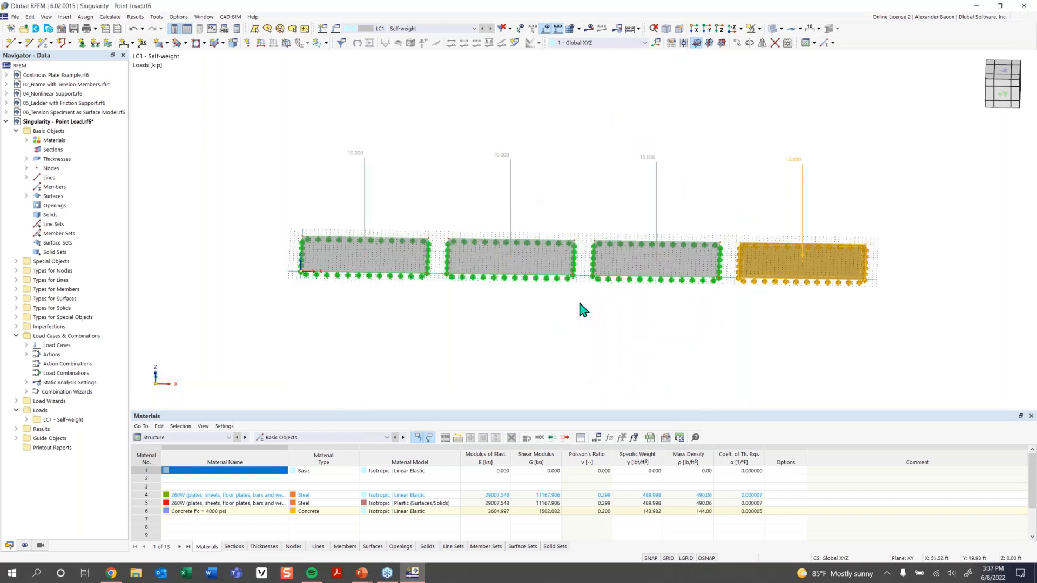
scroll(702, 281, down, 1)
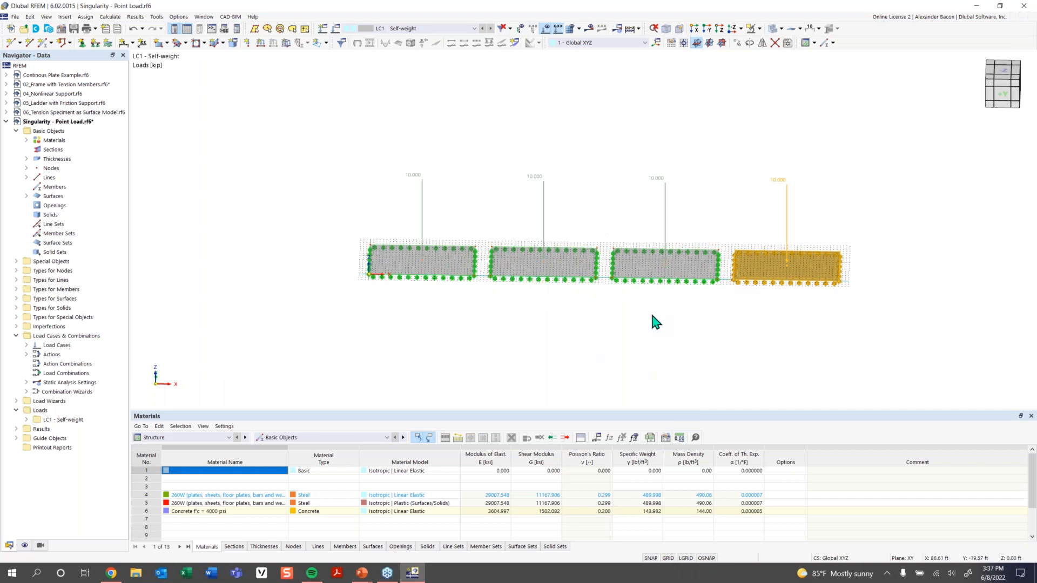
click(668, 558)
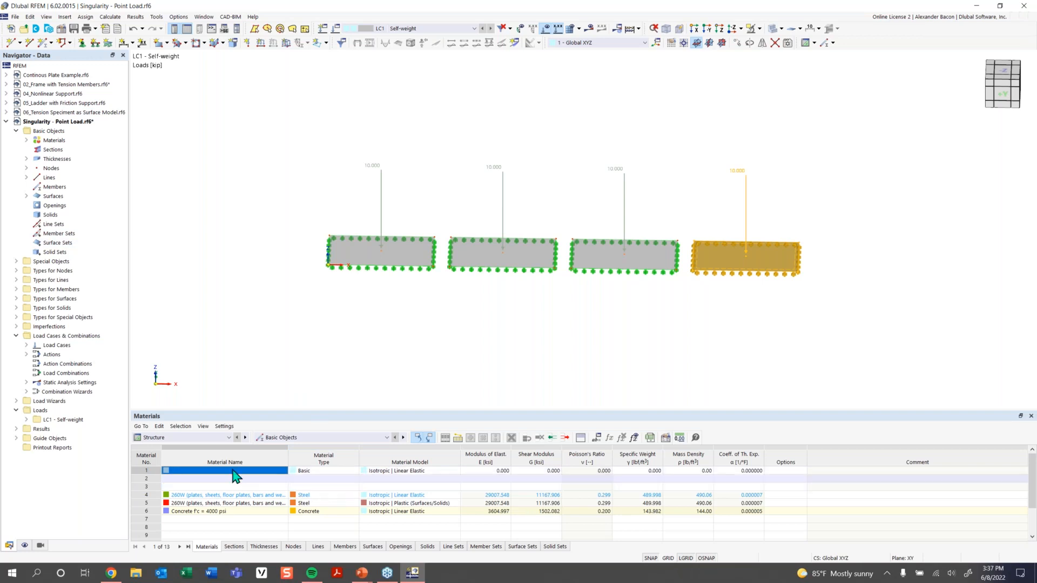
click(297, 438)
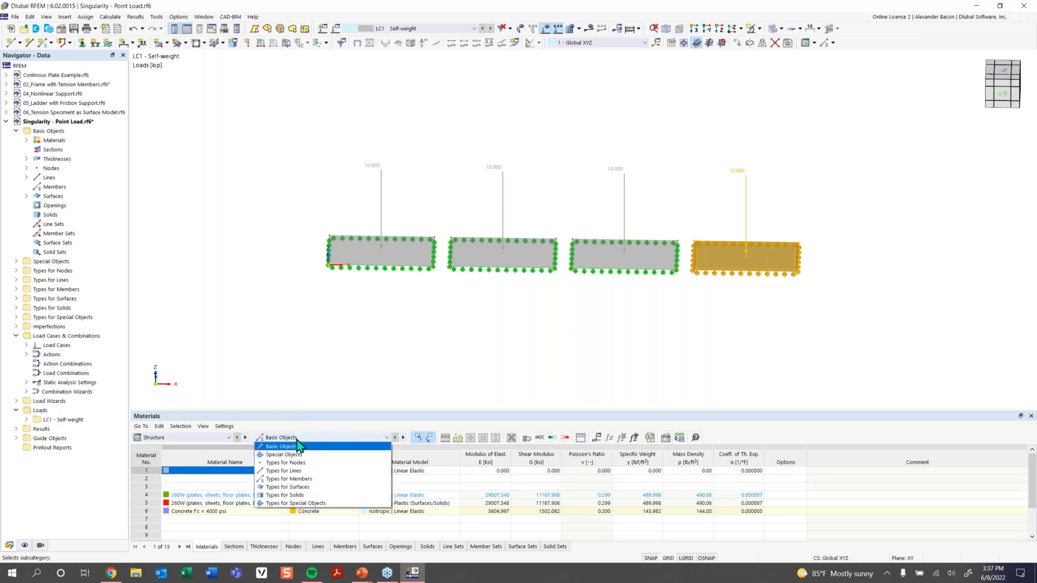
Show the Surface Mesh Refinements table under Types for Surfaces and save at the backup prompt.
click(313, 487)
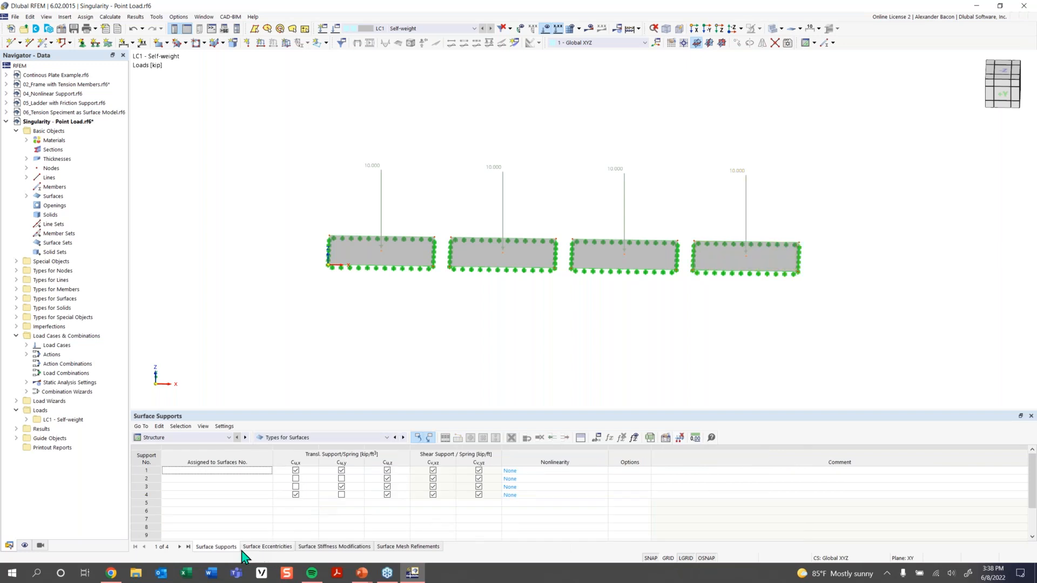
click(405, 546)
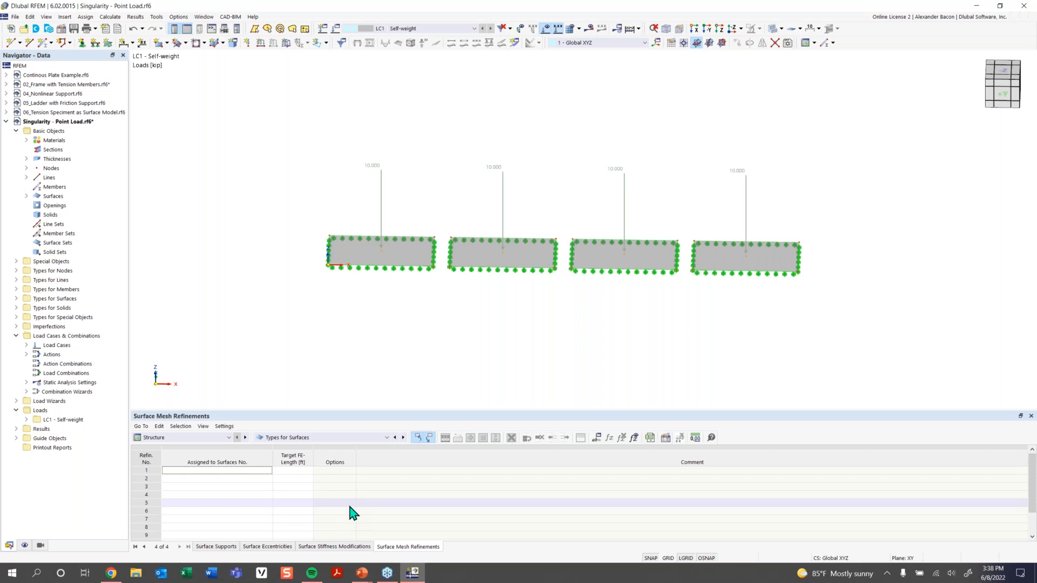
double_click(217, 471)
click(549, 380)
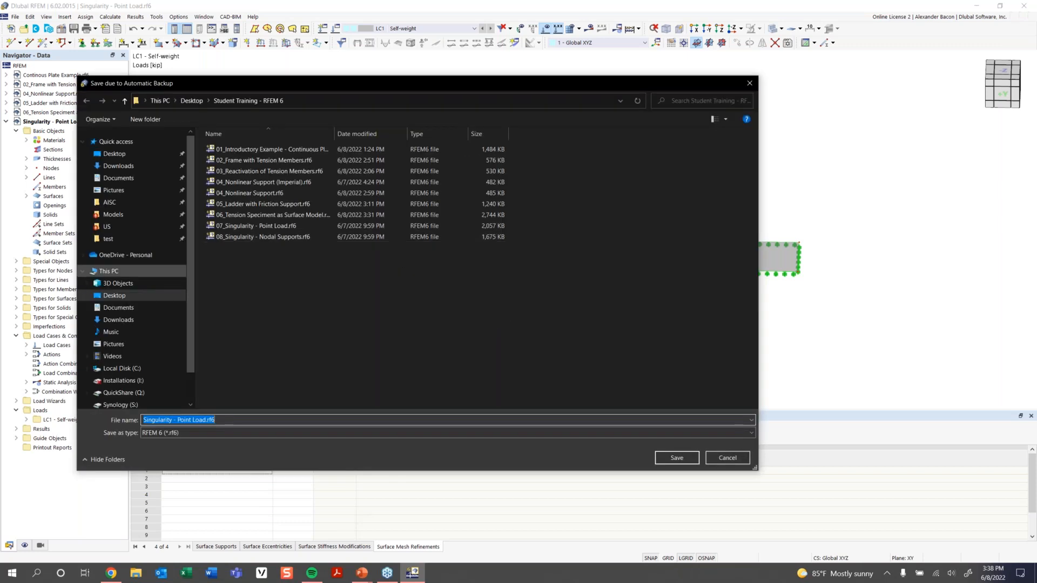
click(670, 460)
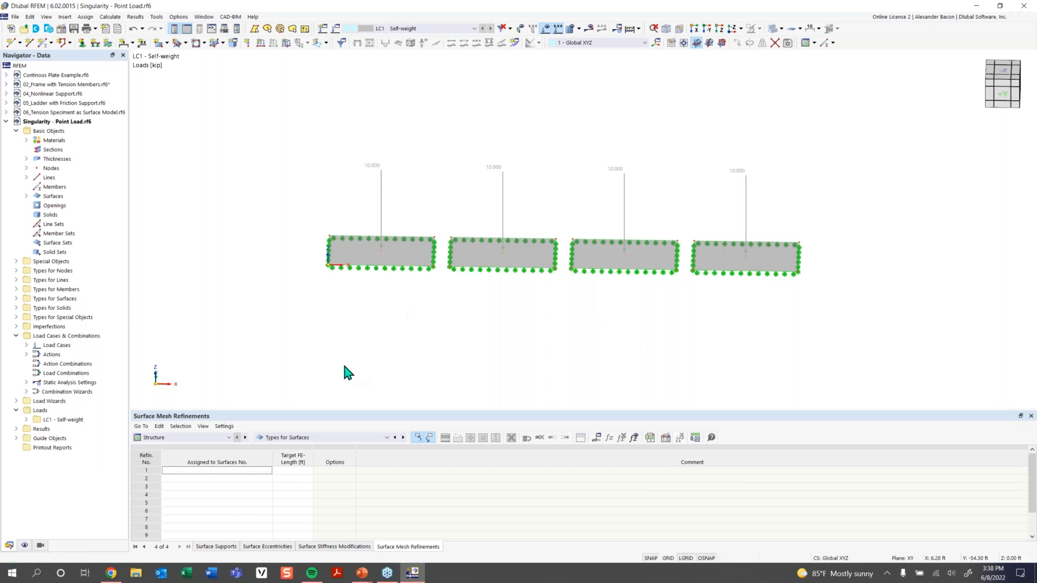
Enter target FE lengths of 7, 4, 1.25 and 0.4 ft for mesh refinements 1–4.
click(294, 471)
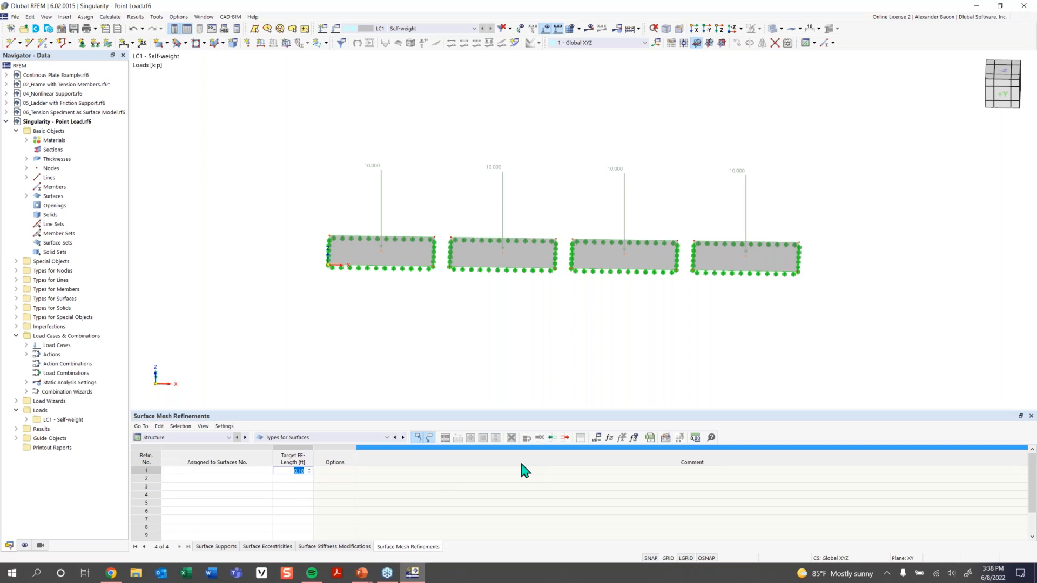
text(7)
click(300, 478)
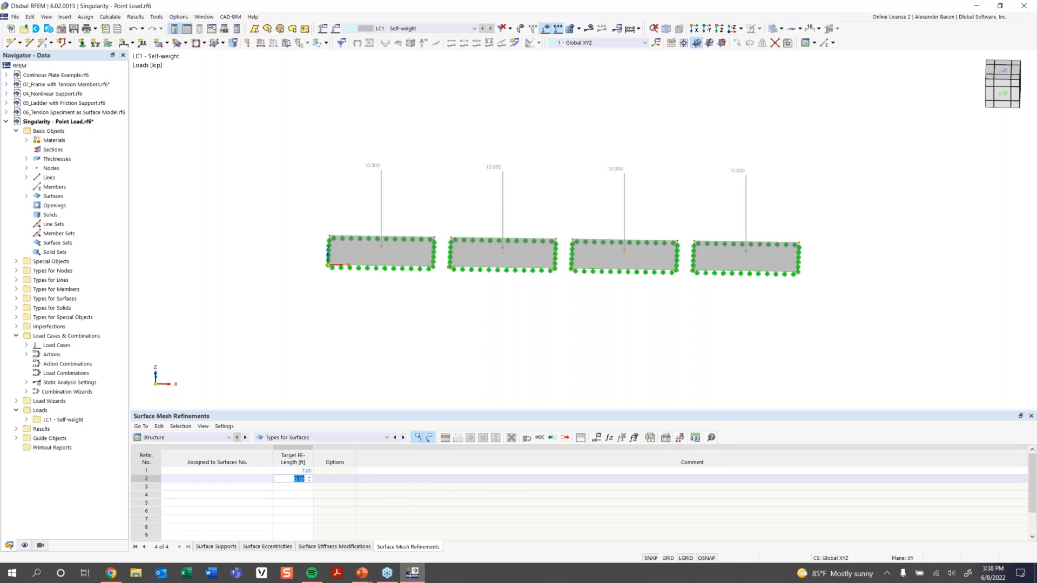
text(4)
click(300, 486)
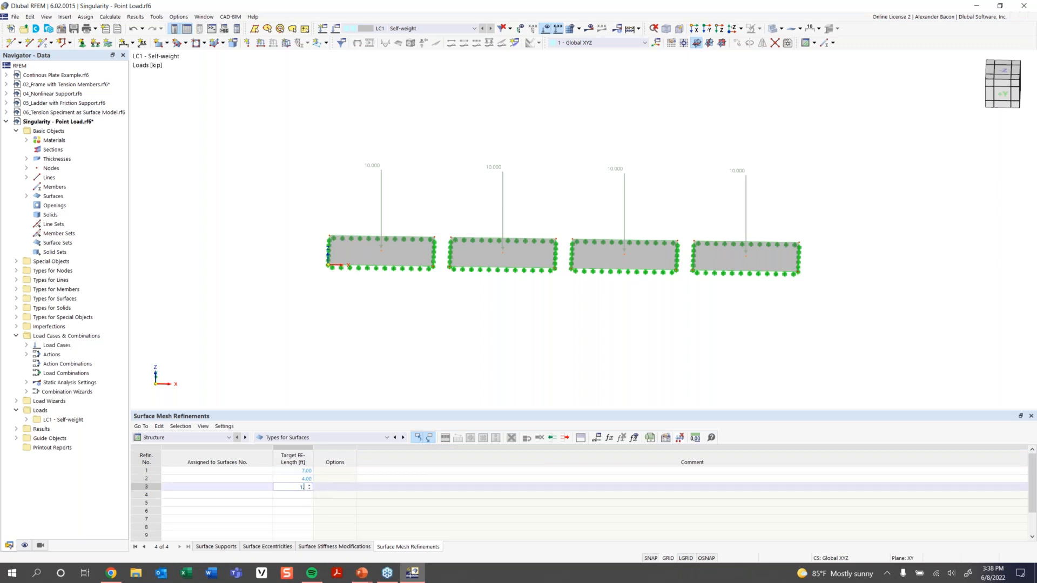
text(1.25)
key(Return)
click(299, 495)
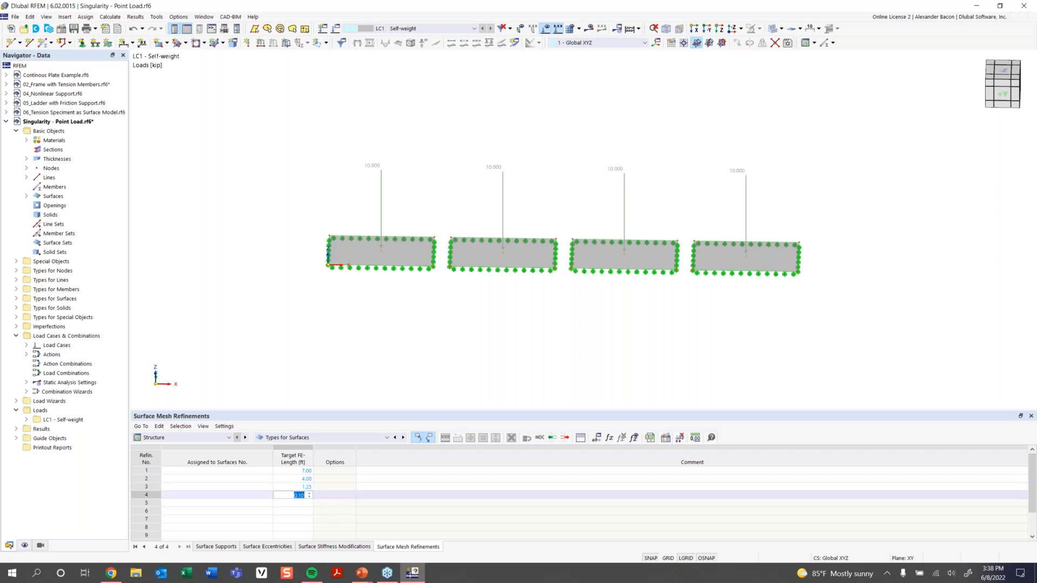
text(0.4)
key(Return)
Turn on numbering for nodes, lines and surfaces via the canvas context menu.
click(259, 471)
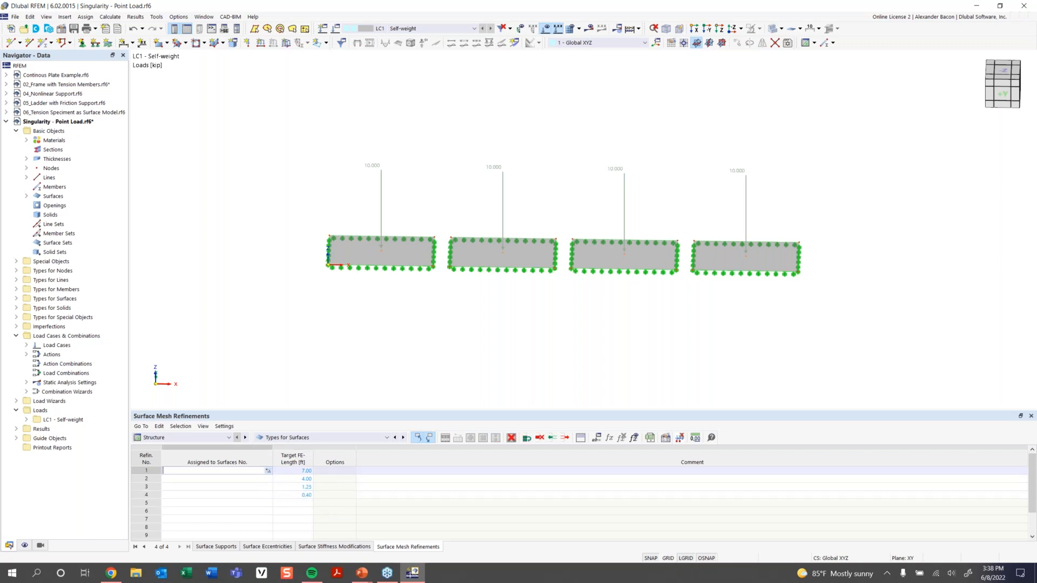
right_click(393, 264)
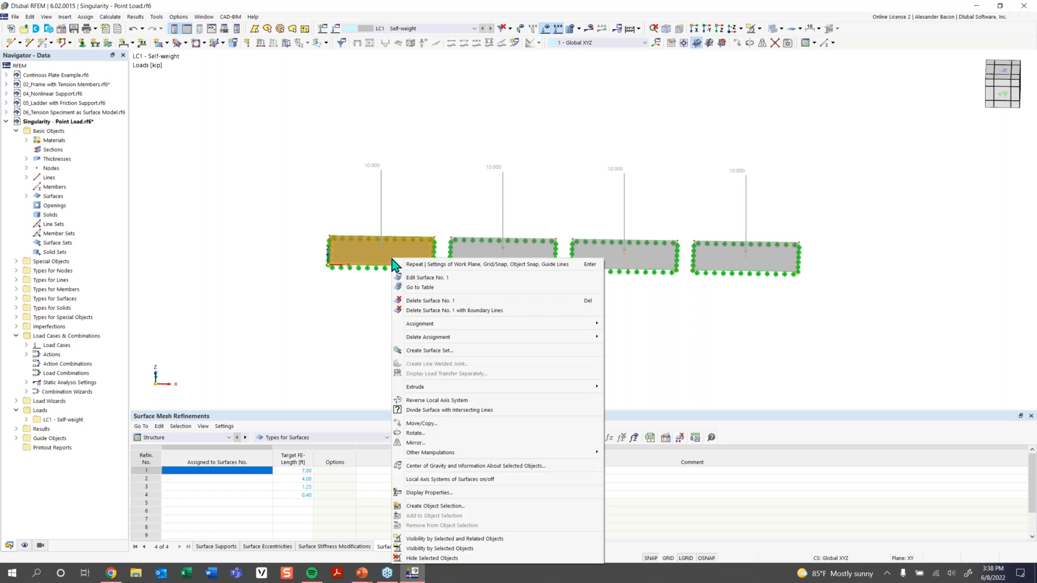
click(427, 310)
right_click(398, 265)
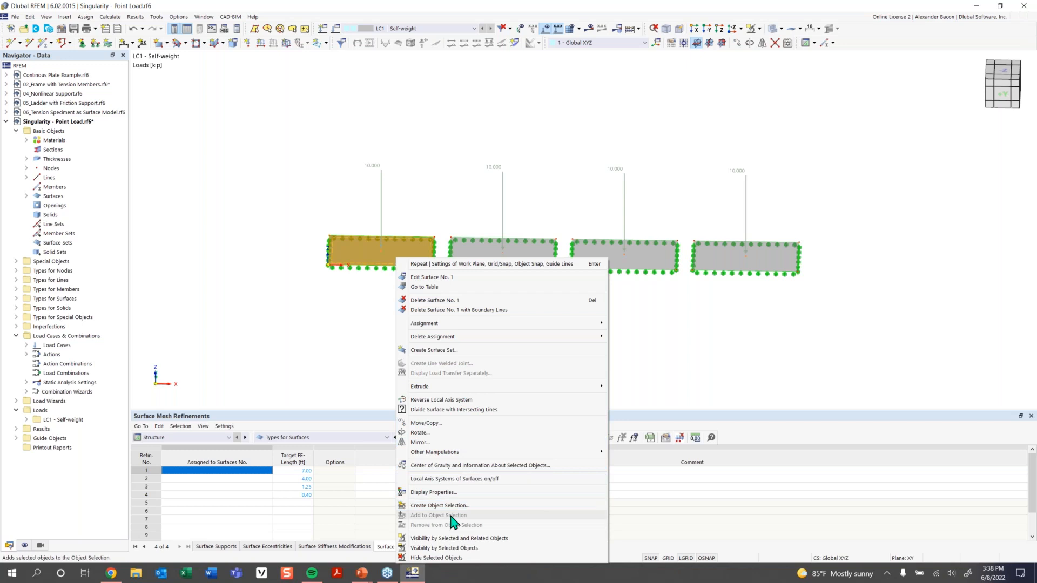
right_click(297, 236)
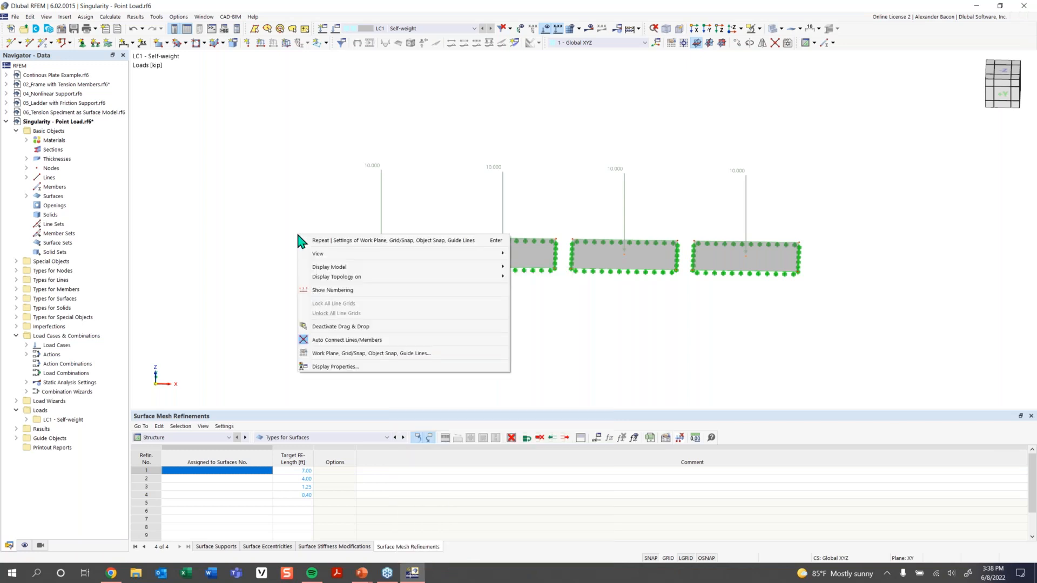
click(329, 290)
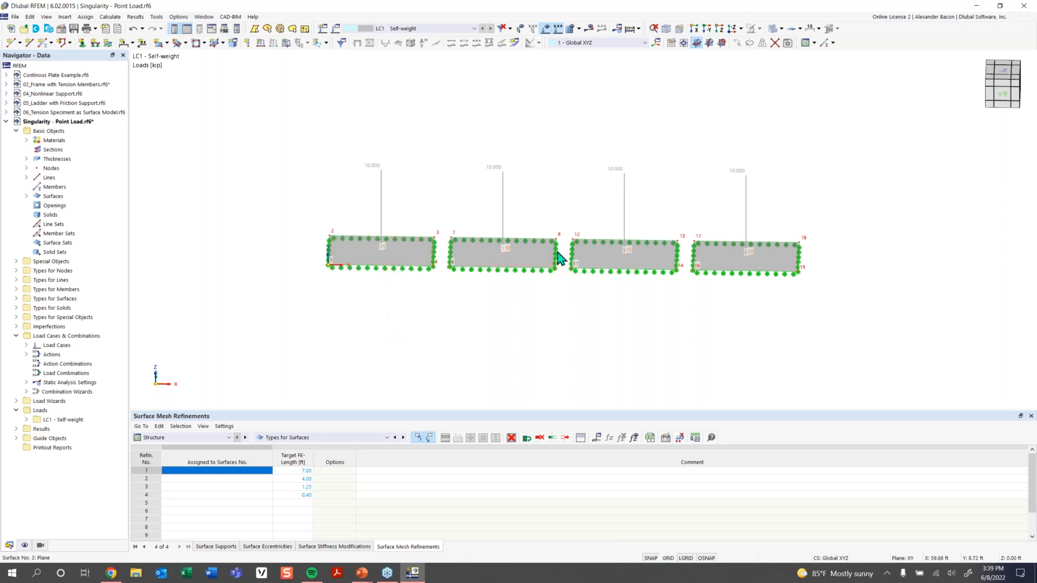
Enter surfaces 1, 2, 3 and 4 in the Assigned to Surfaces No. column of rows 1–4.
click(191, 470)
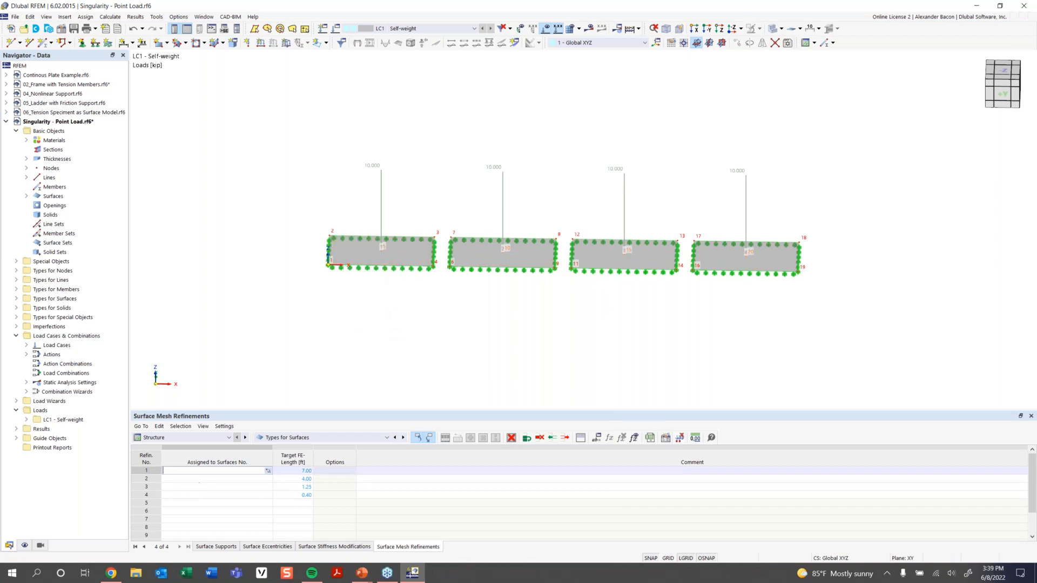
text(1)
click(233, 479)
text(2)
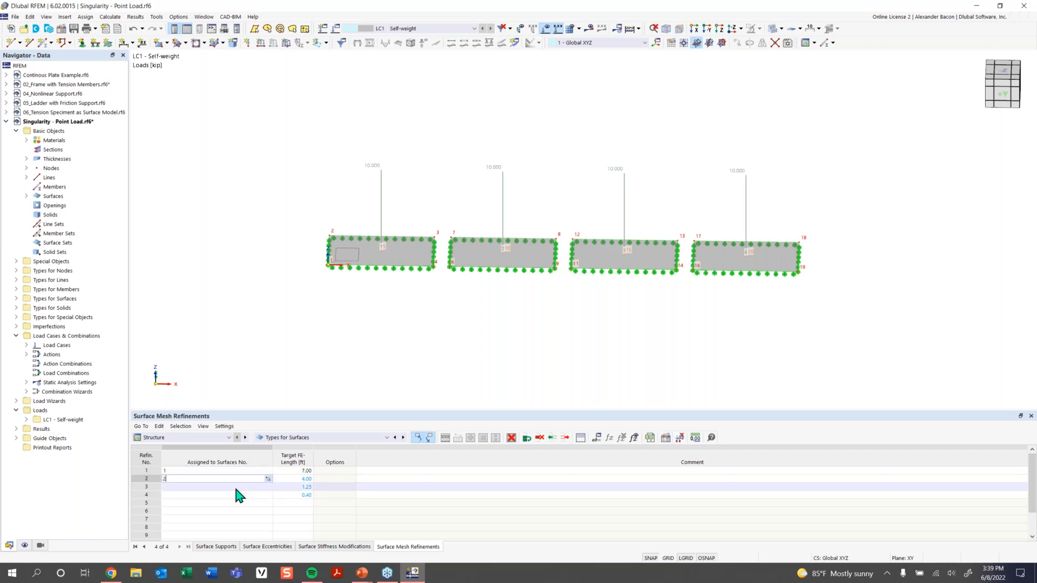
click(234, 496)
click(230, 486)
text(3)
click(225, 494)
text(4)
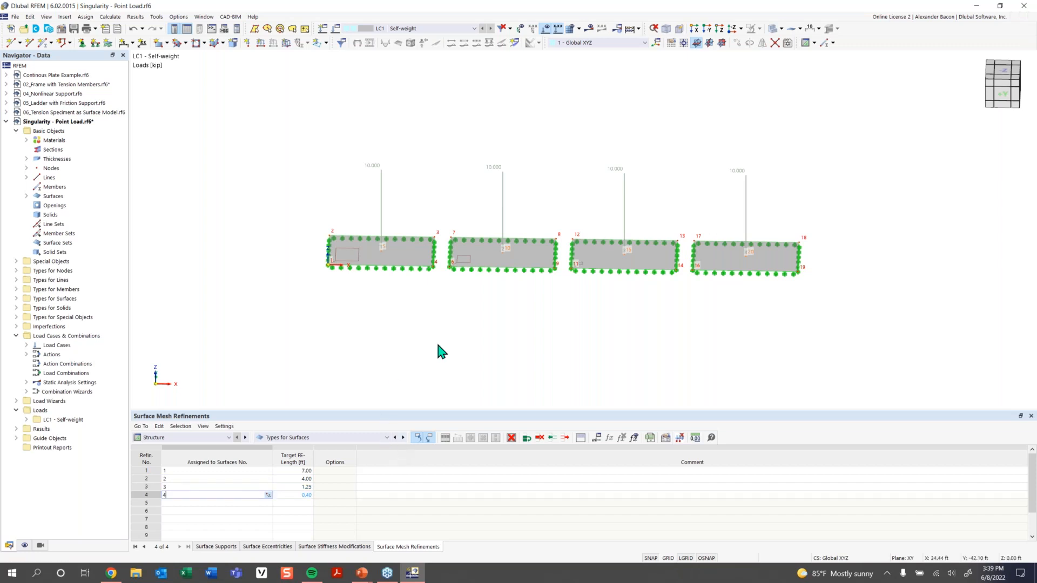
click(238, 494)
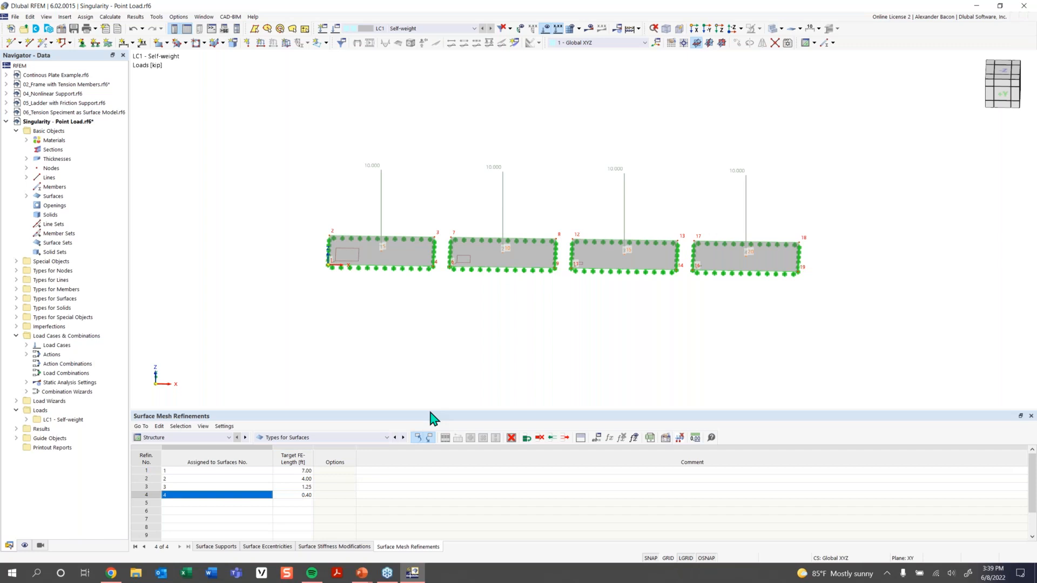
Create result Section 1 by picking points from X 0 to X 143 ft at Y 8 ft.
click(515, 43)
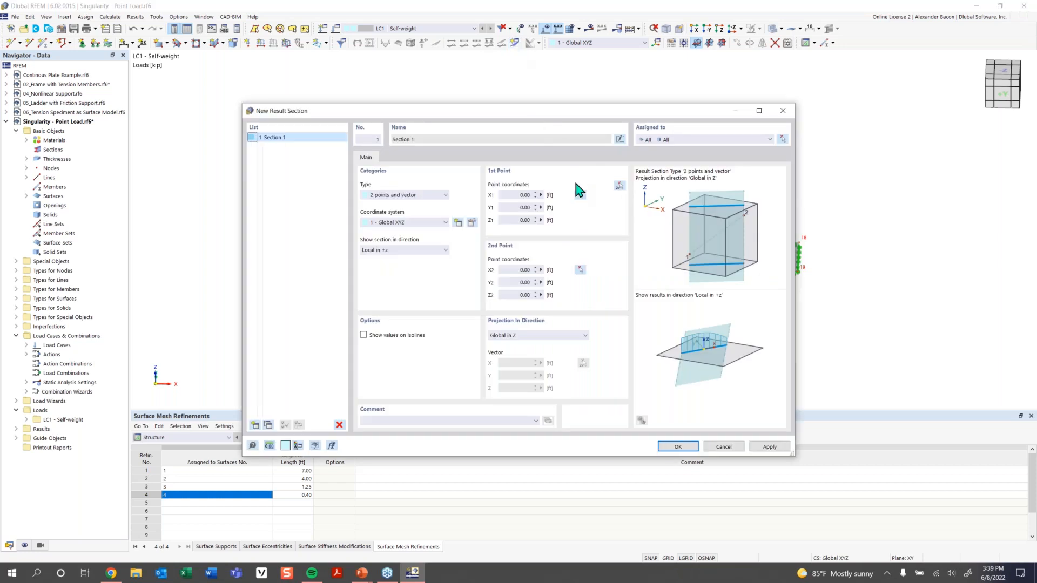
click(620, 186)
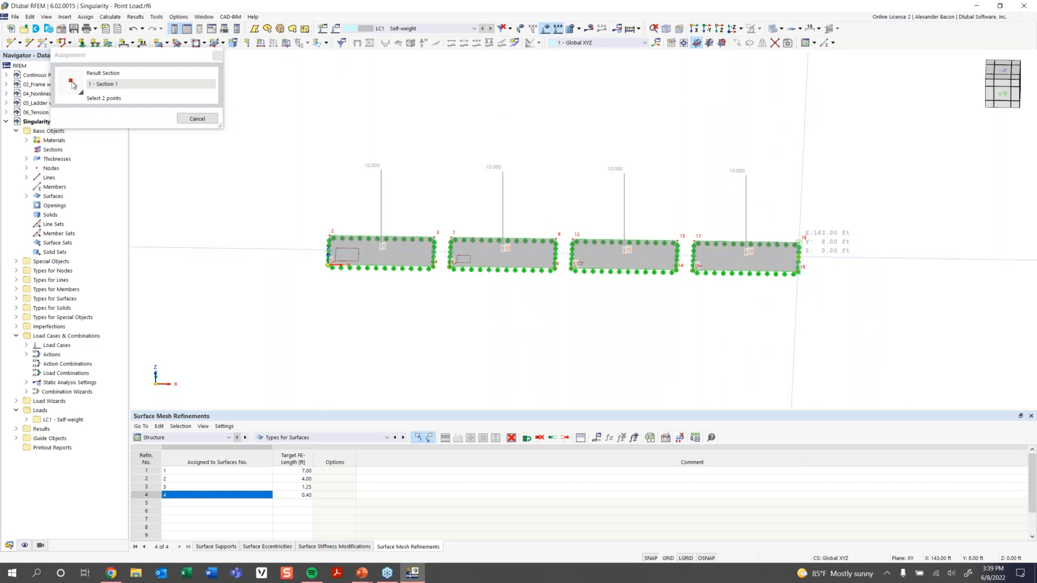
click(798, 242)
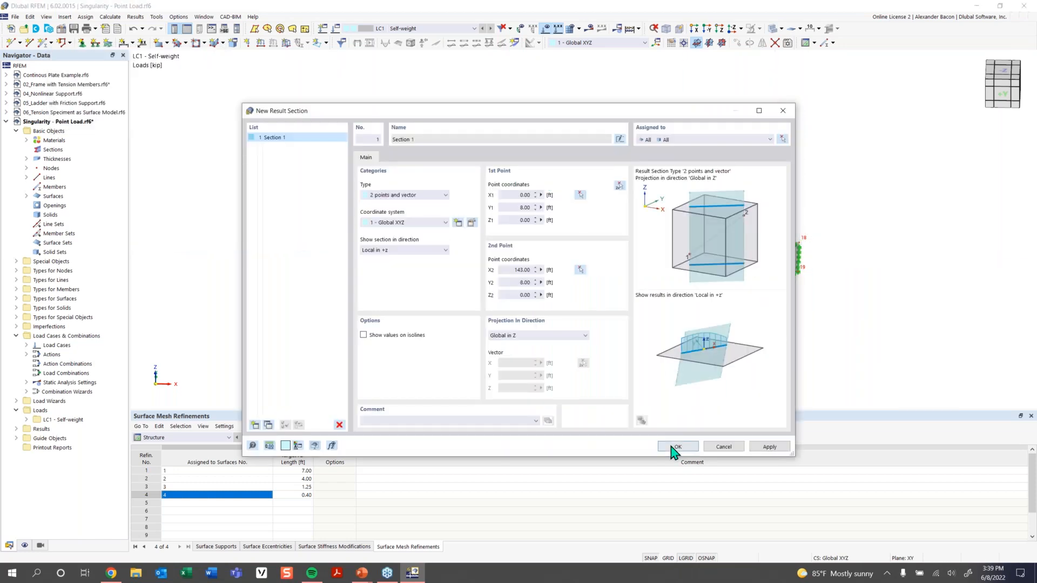
click(675, 448)
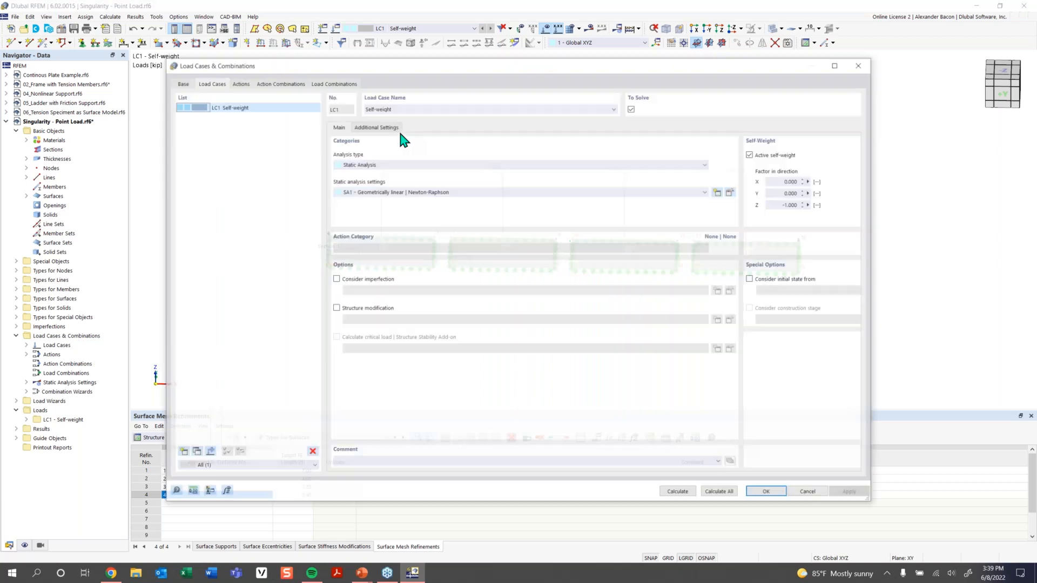
Deactivate self-weight in LC1, delete its name, and run Calculate All.
click(650, 156)
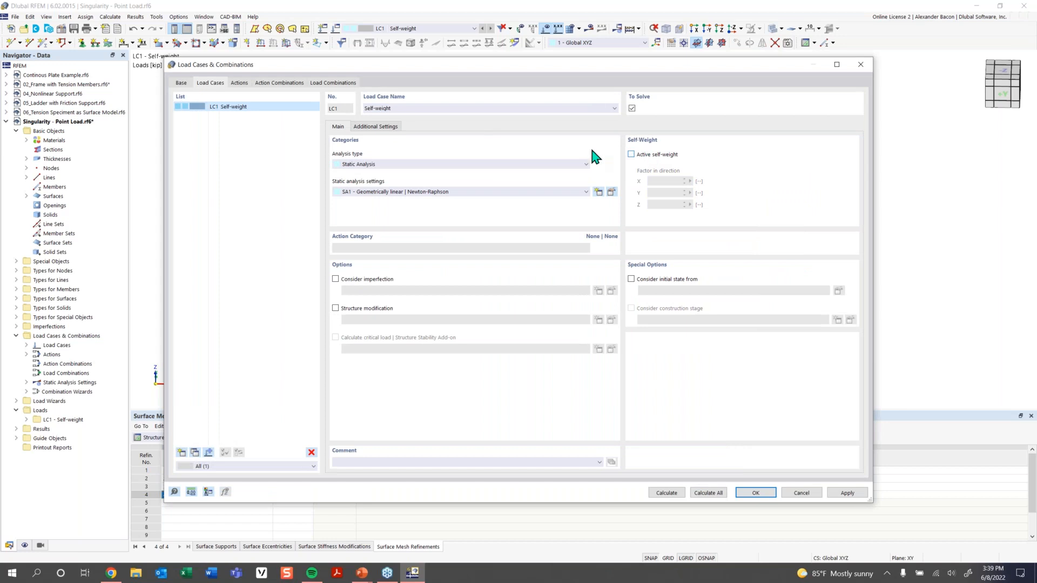
double_click(381, 108)
key(BackSpace)
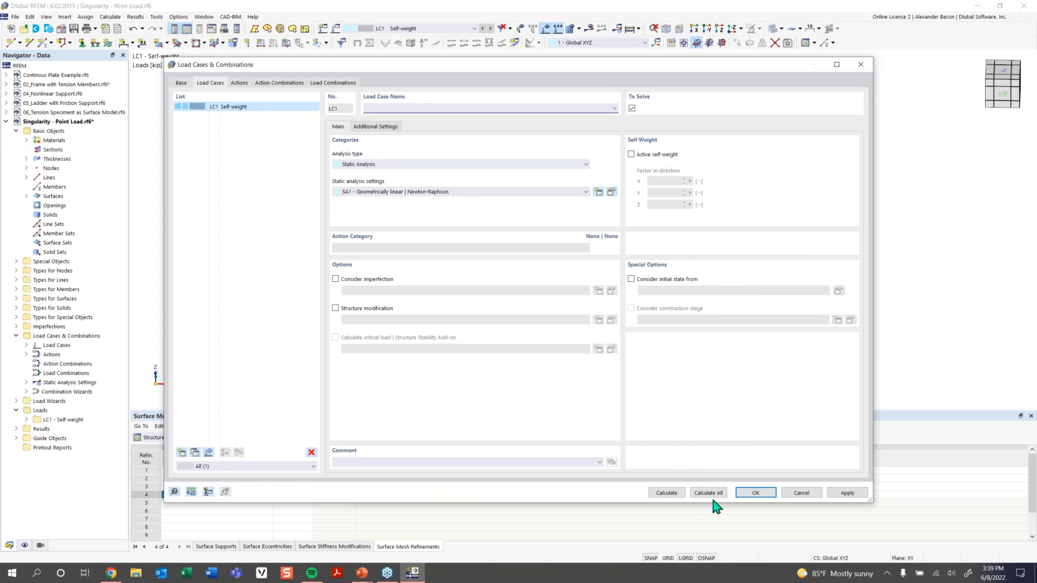
click(753, 494)
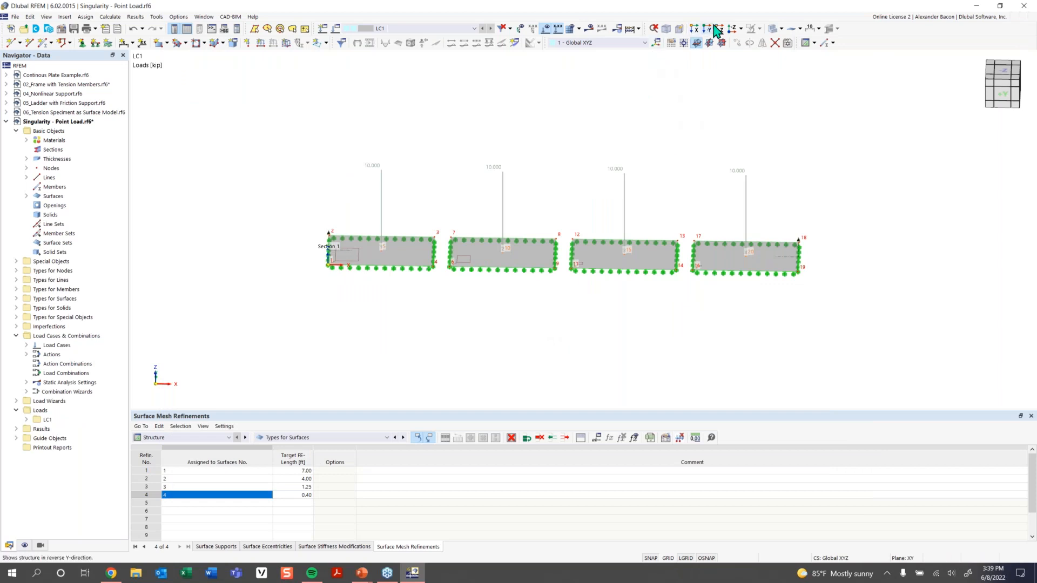
click(629, 29)
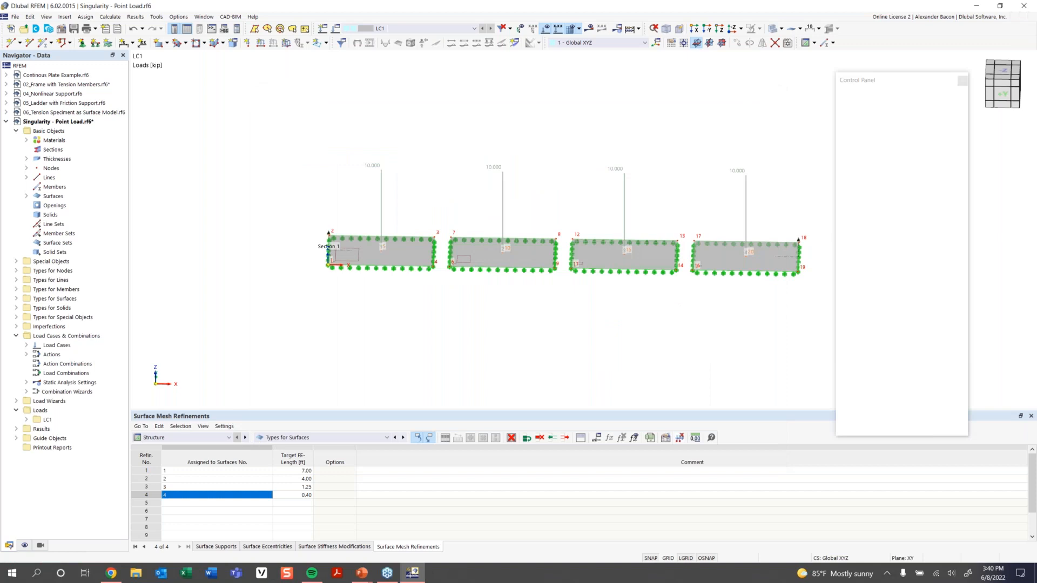
Set the Result Sections display to Local Extremes for Section 1.
middle_drag(653, 143, 629, 107)
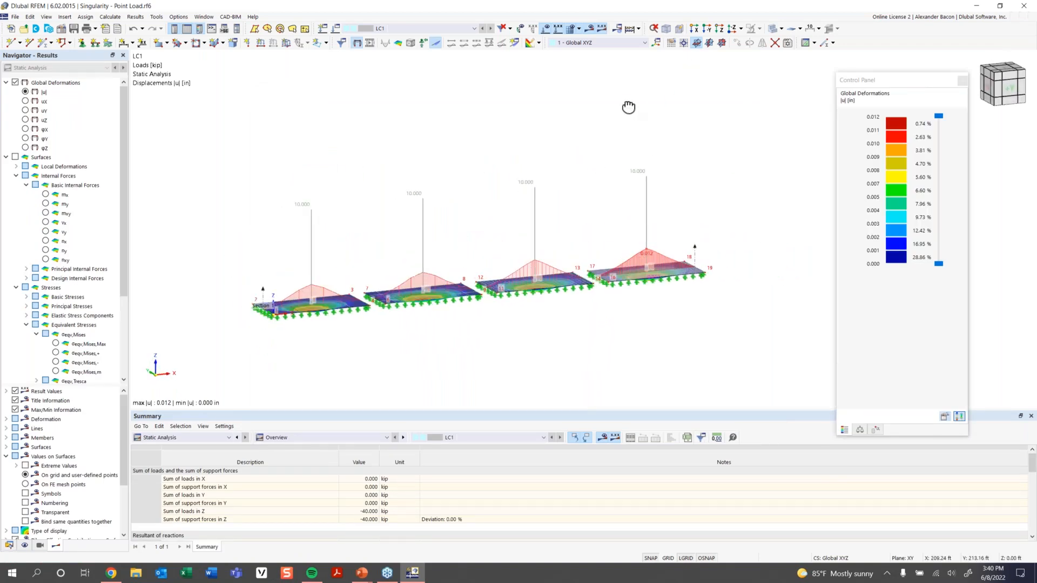
scroll(78, 339, down, 4)
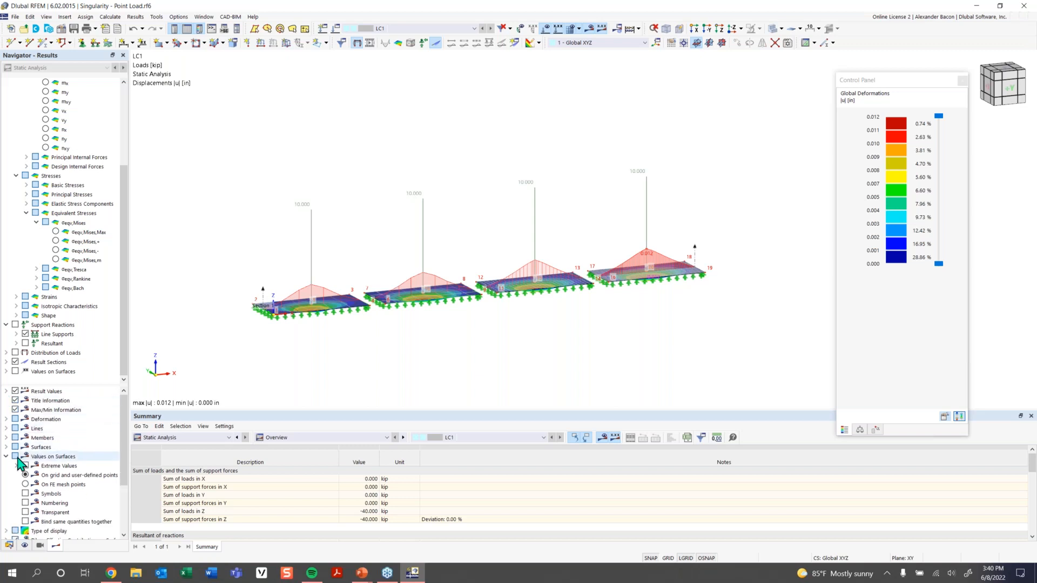
click(6, 456)
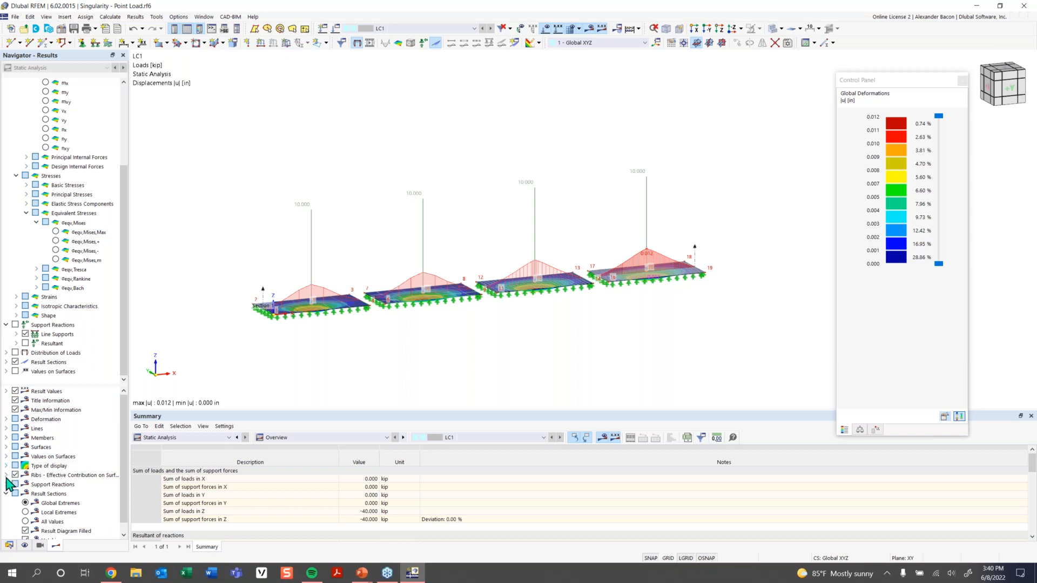
scroll(24, 505, down, 1)
click(26, 503)
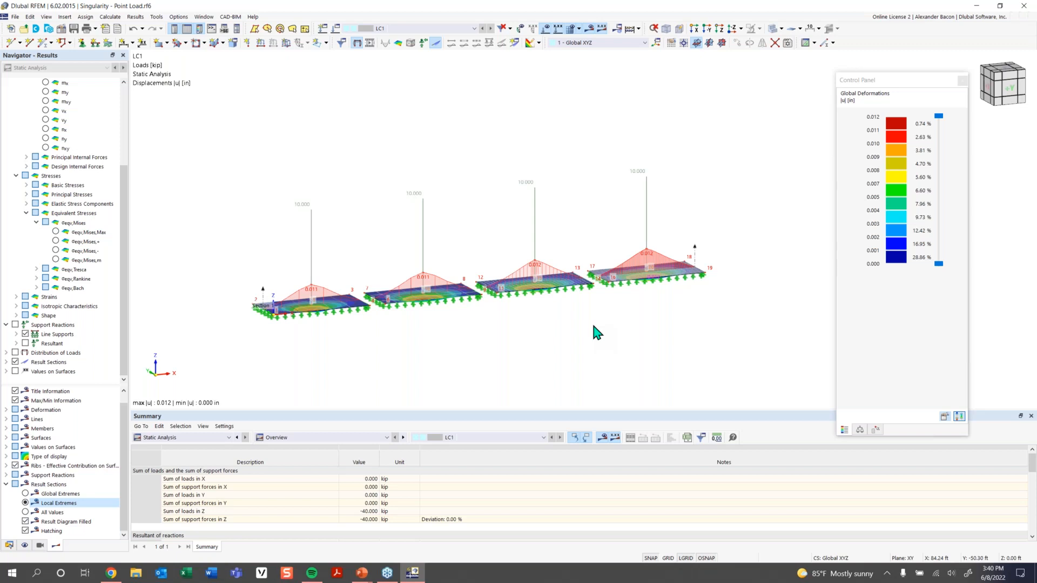
Orbit to an oblique view and switch on surface result contours.
ctrl+middle_drag(400, 354, 377, 334)
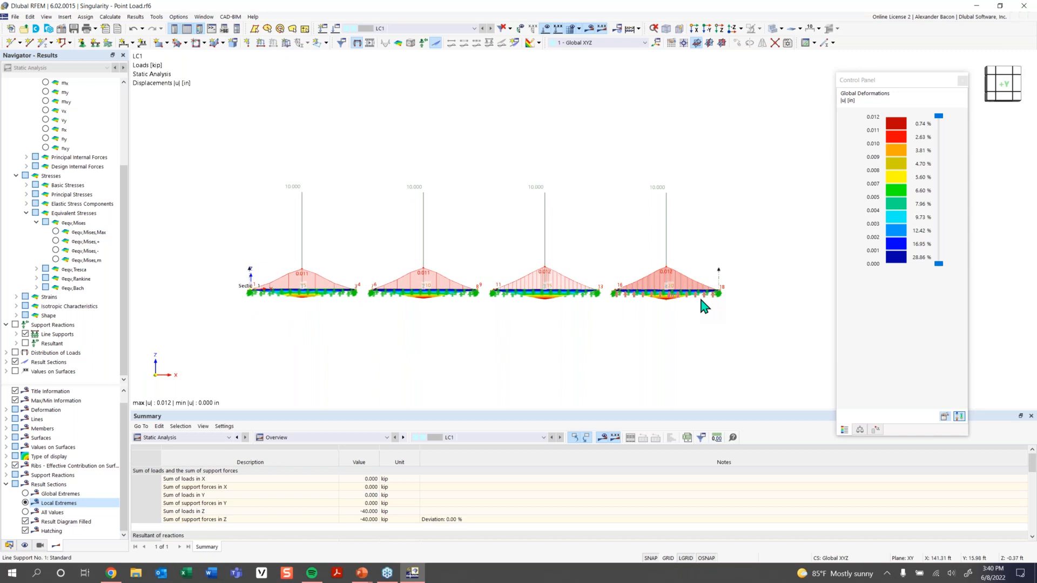
scroll(360, 329, up, 1)
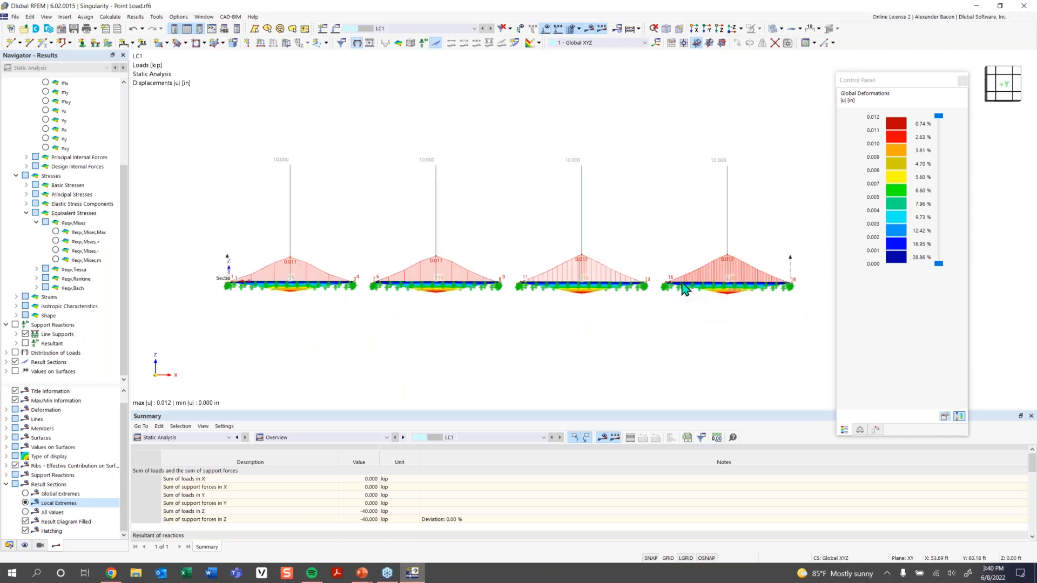
ctrl+middle_drag(433, 343, 447, 379)
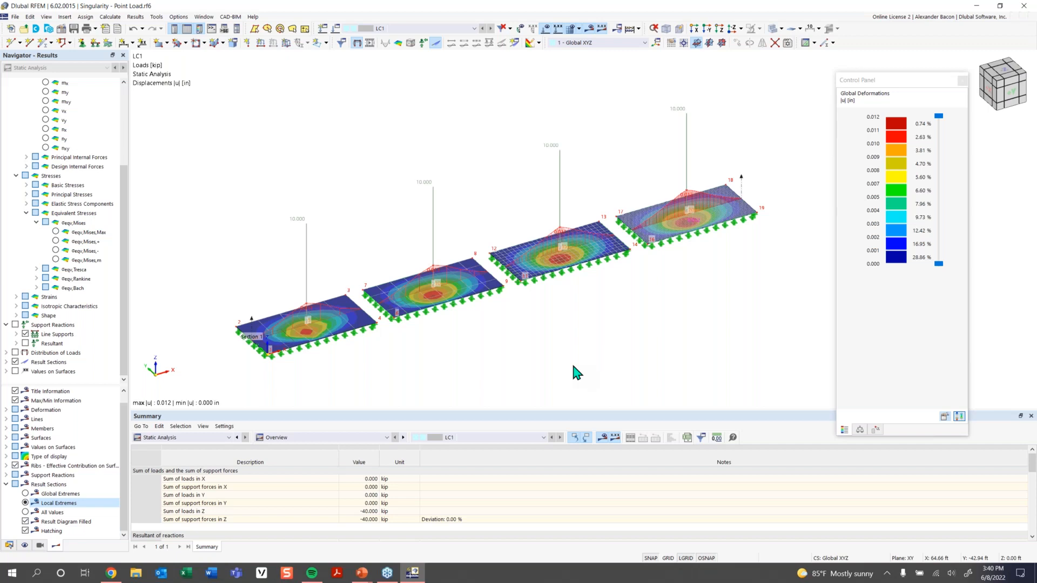
scroll(83, 194, up, 4)
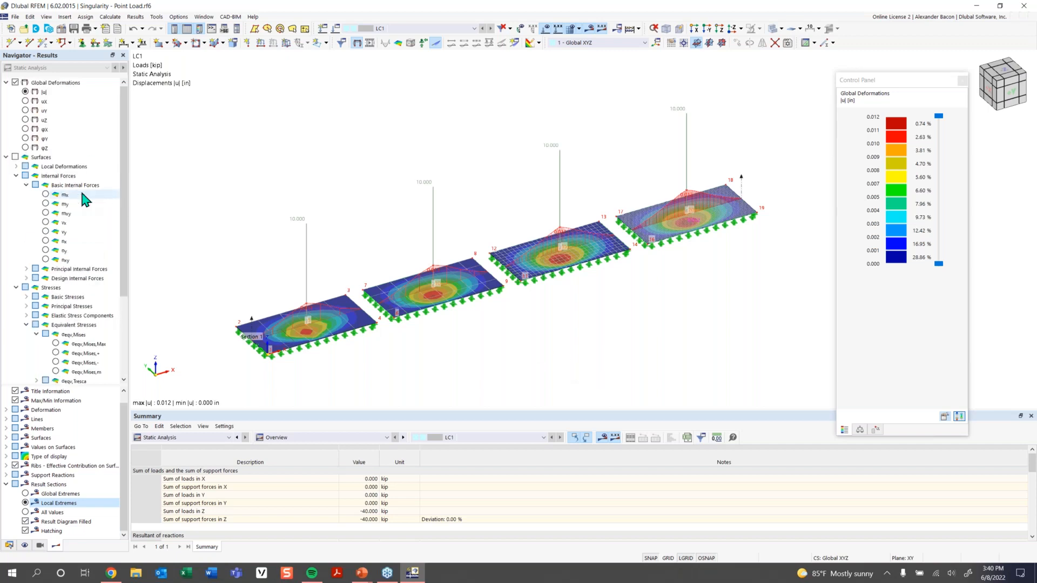
scroll(76, 210, down, 2)
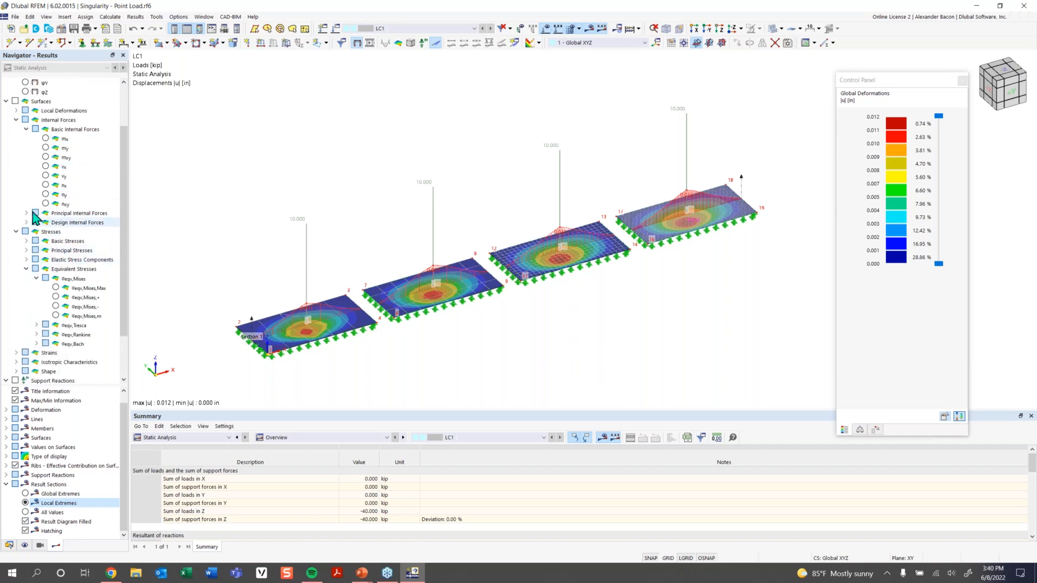
click(16, 102)
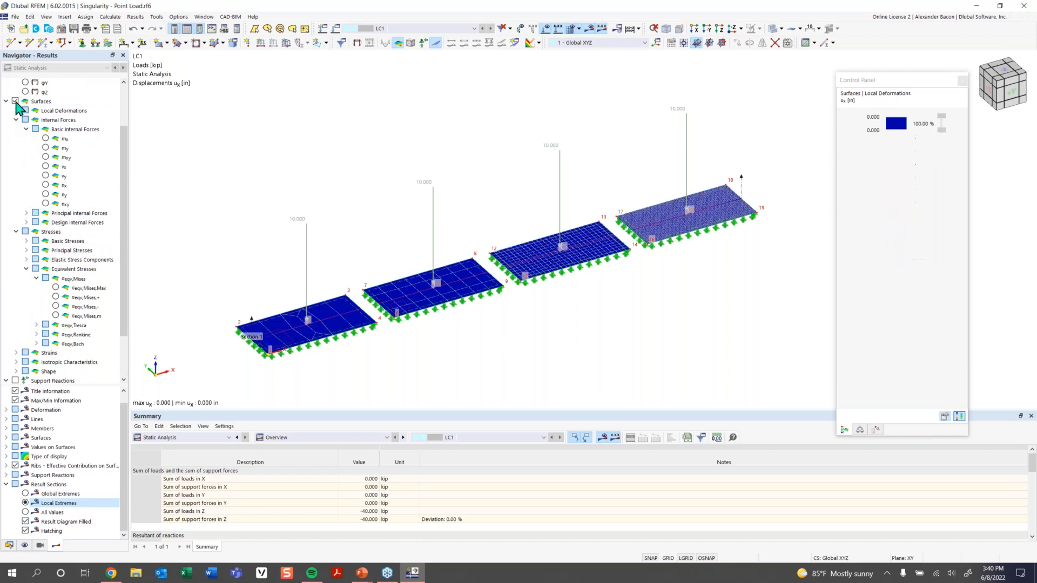
Show mx contours under Basic Internal Forces and zoom and pan across all four plates' peaks.
click(46, 139)
ctrl+middle_drag(631, 324, 582, 272)
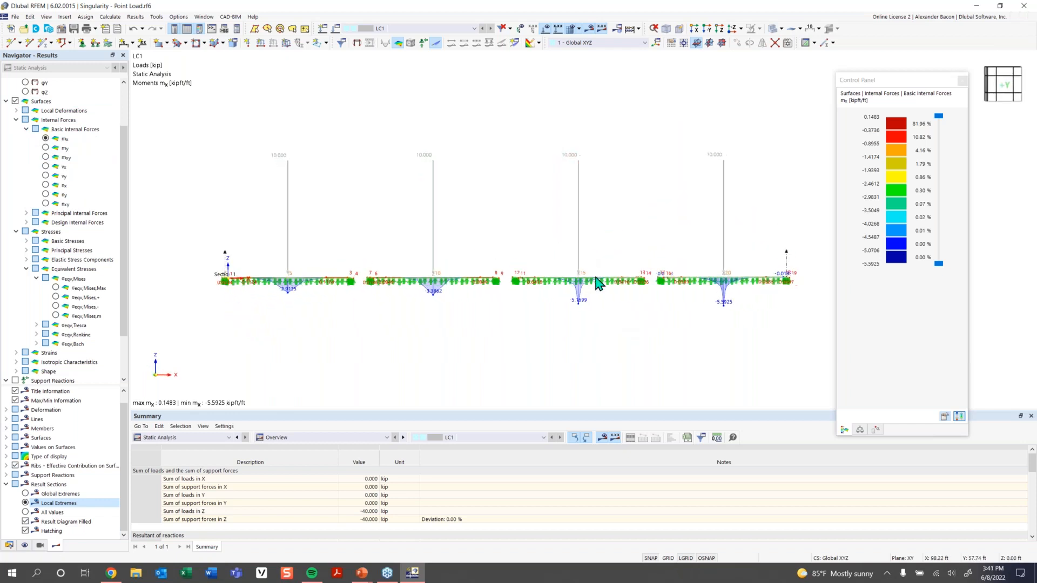
click(911, 89)
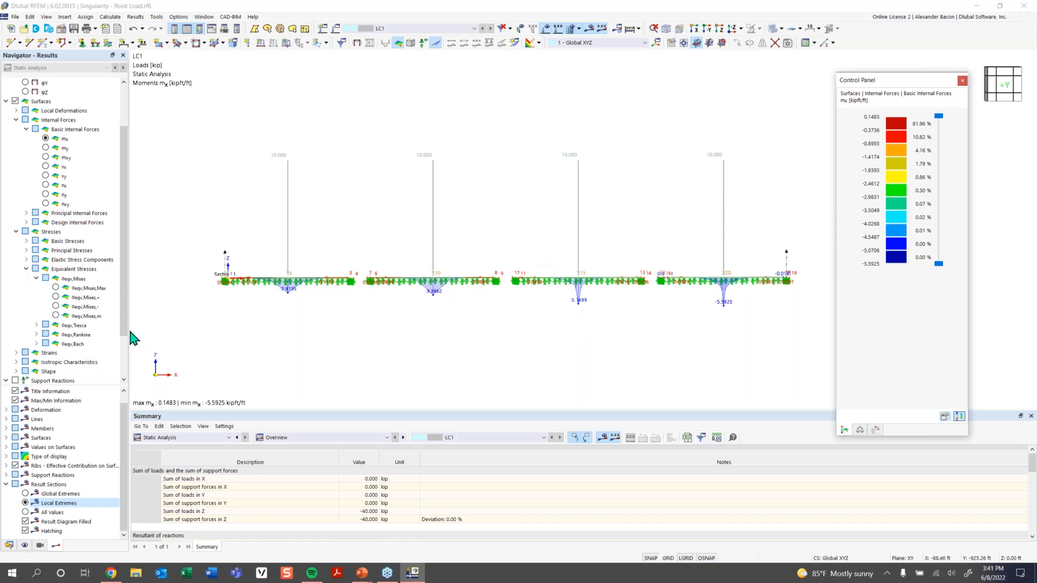
scroll(290, 299, up, 1)
scroll(289, 300, up, 1)
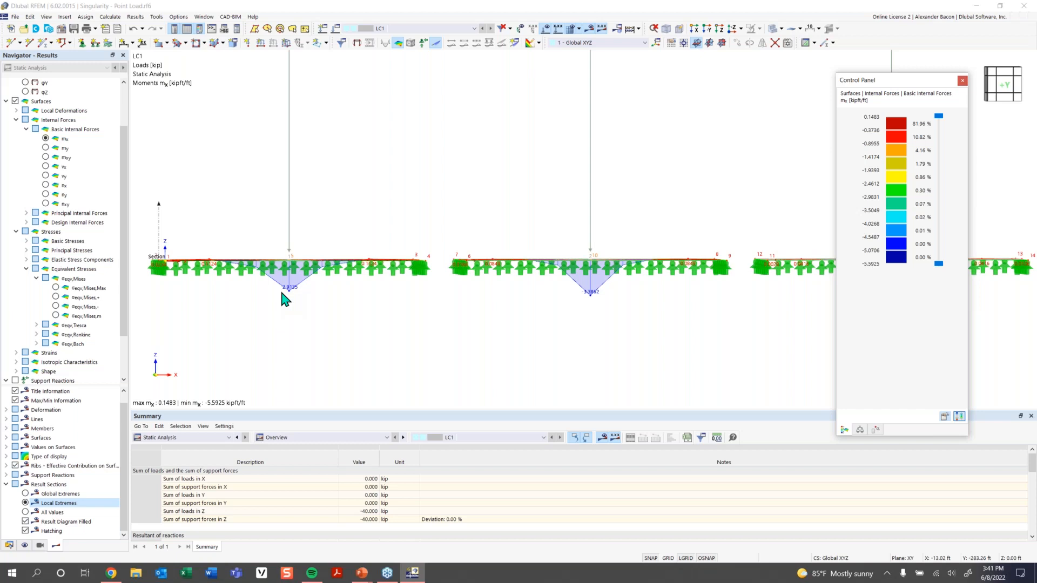
scroll(288, 293, down, 1)
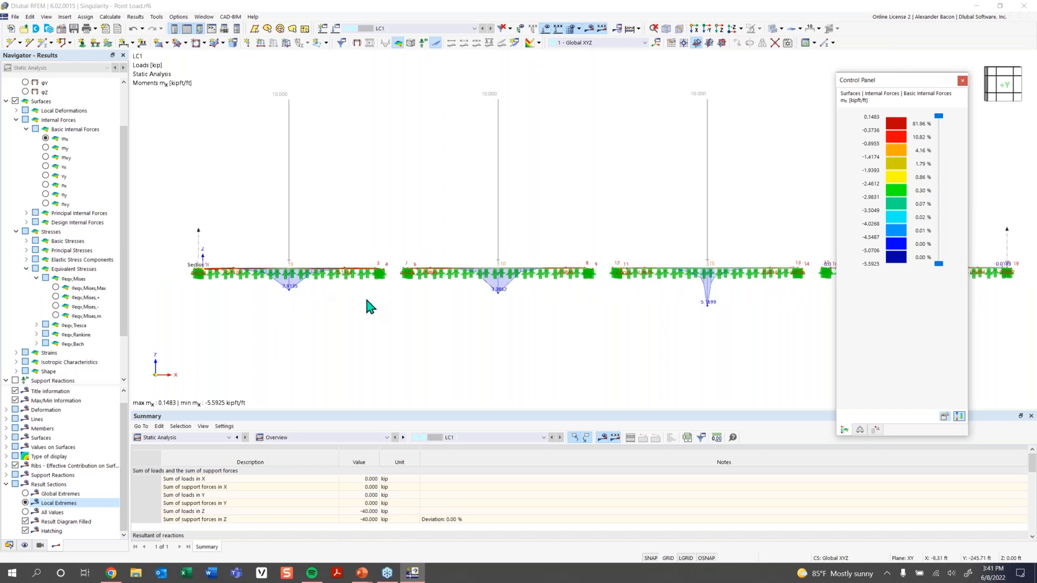
middle_drag(557, 311, 445, 304)
scroll(572, 296, up, 1)
scroll(576, 301, up, 1)
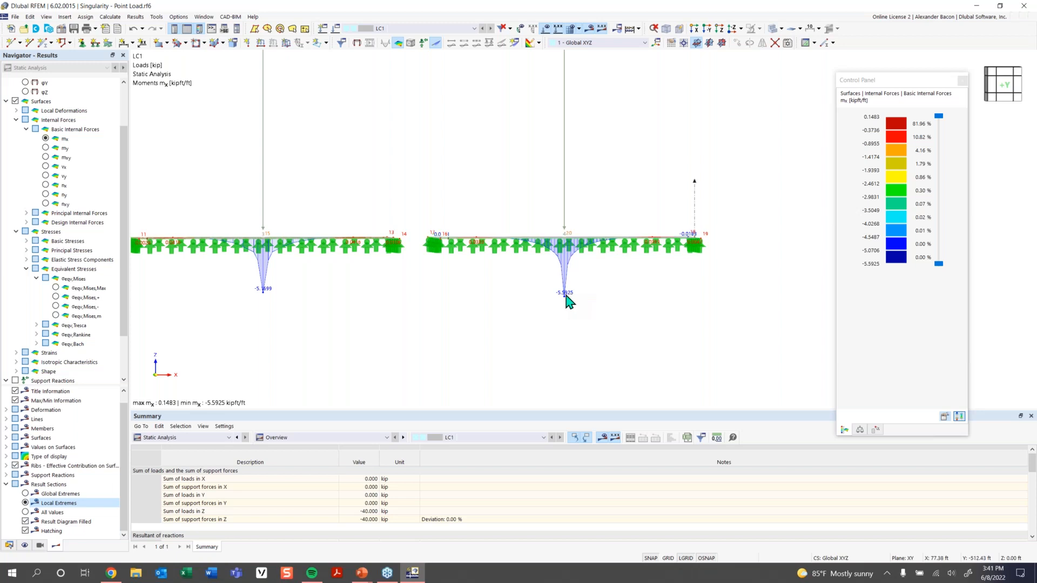
scroll(476, 297, down, 3)
middle_drag(428, 301, 518, 324)
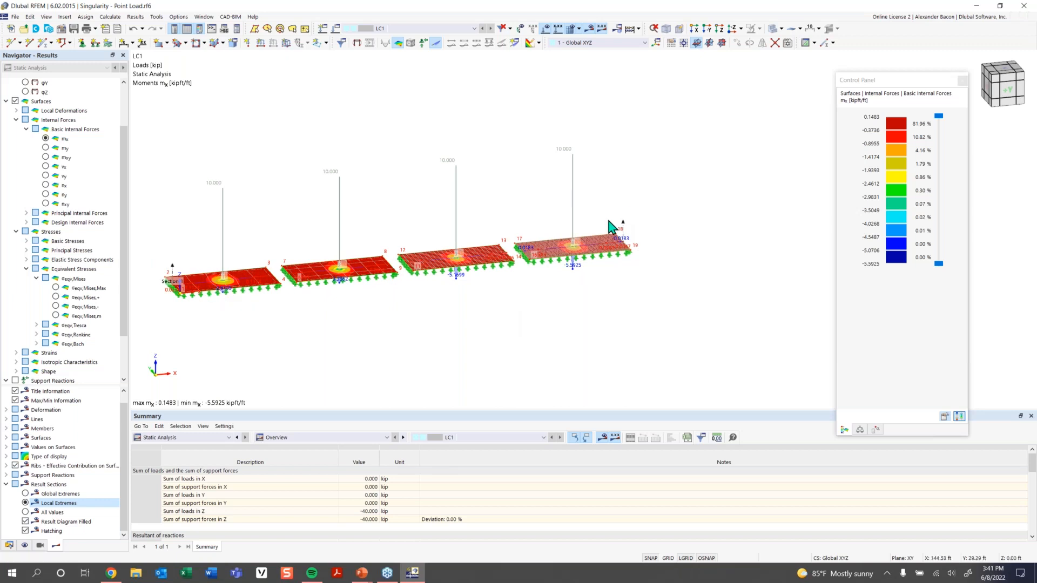
ctrl+middle_drag(274, 321, 293, 289)
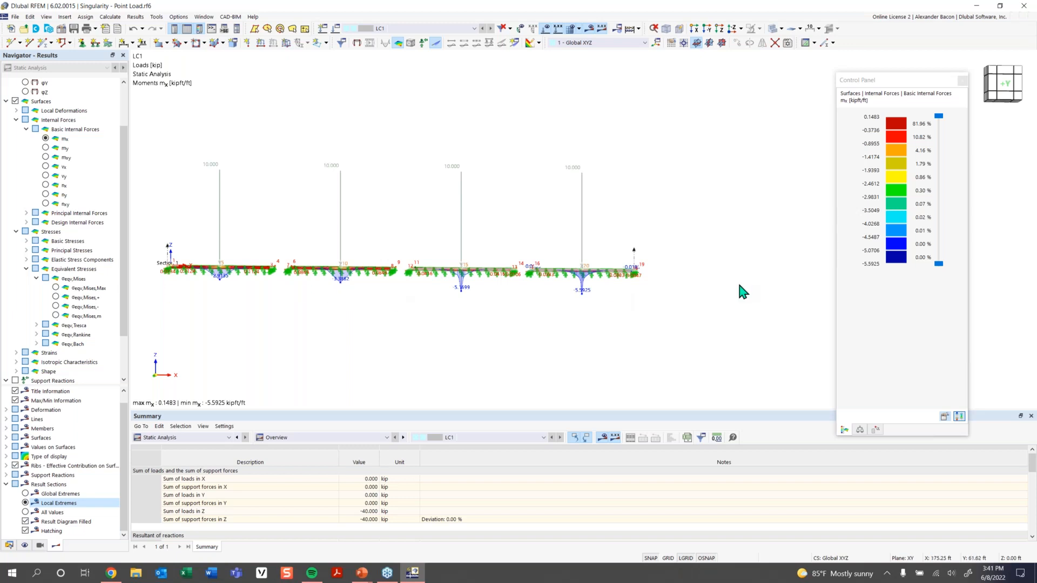
ctrl+middle_drag(262, 303, 281, 286)
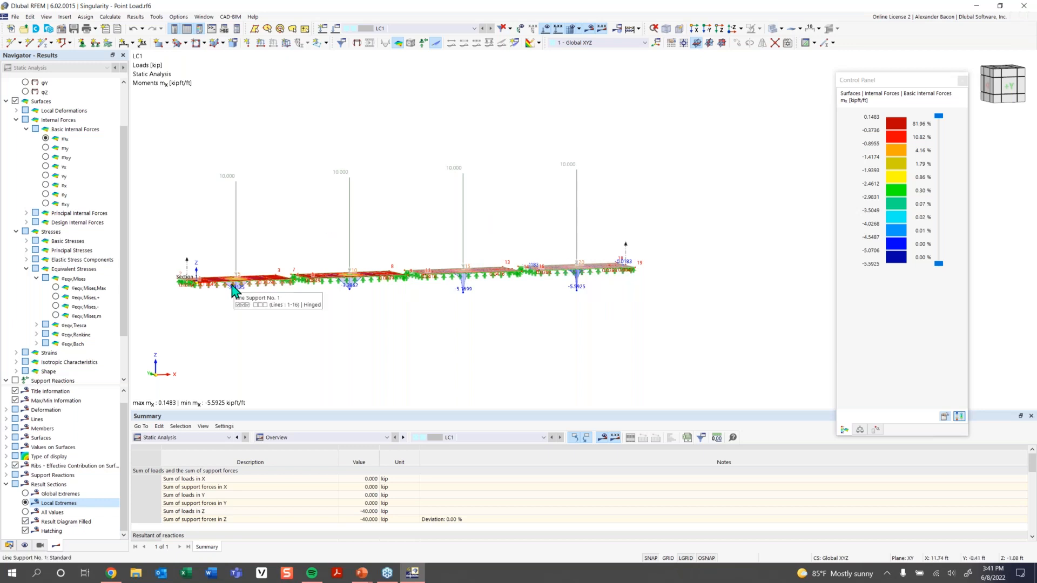
ctrl+middle_drag(546, 268, 516, 243)
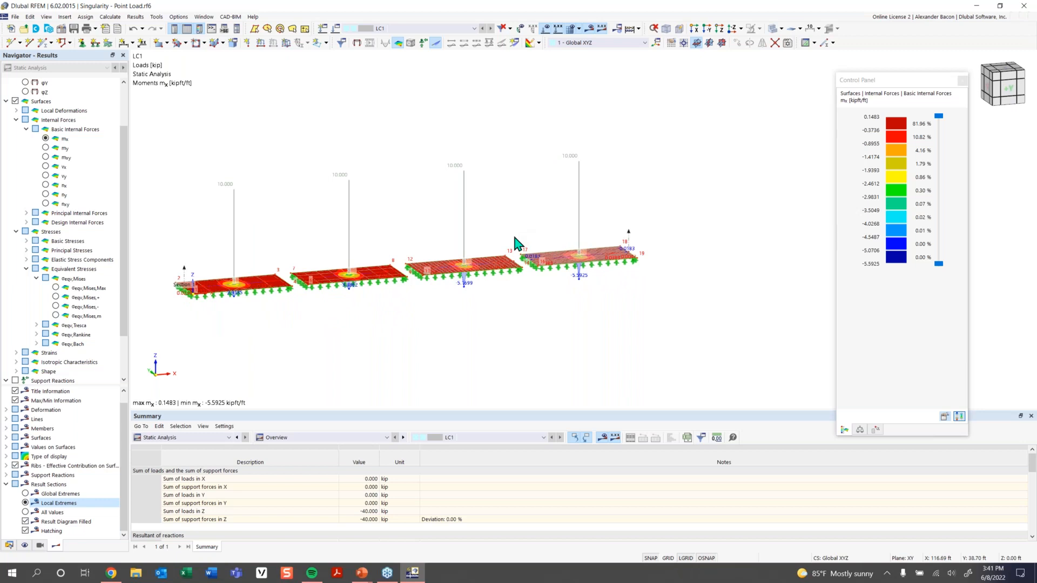
ctrl+middle_drag(219, 265, 224, 294)
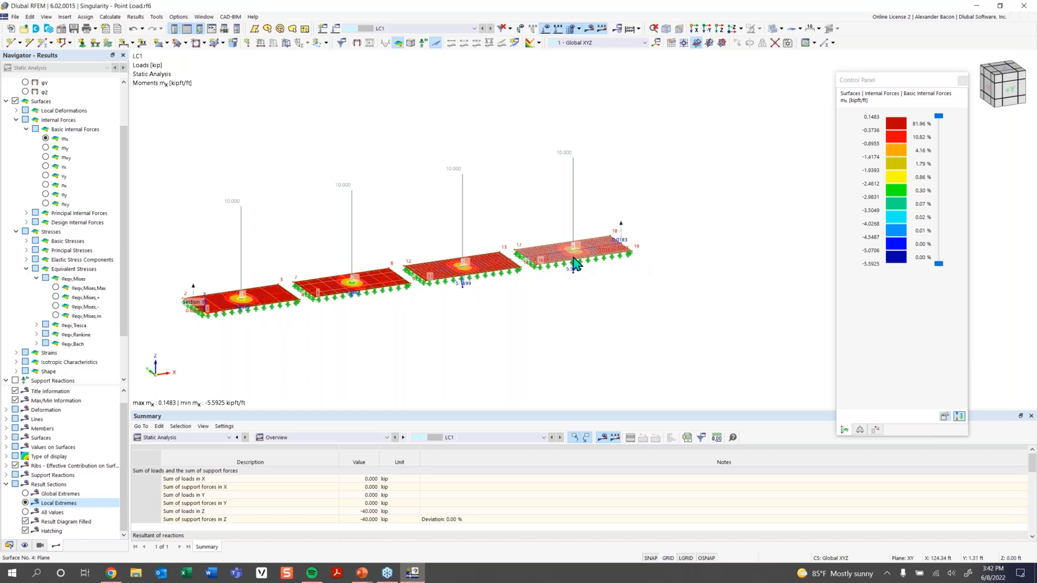
scroll(558, 263, up, 2)
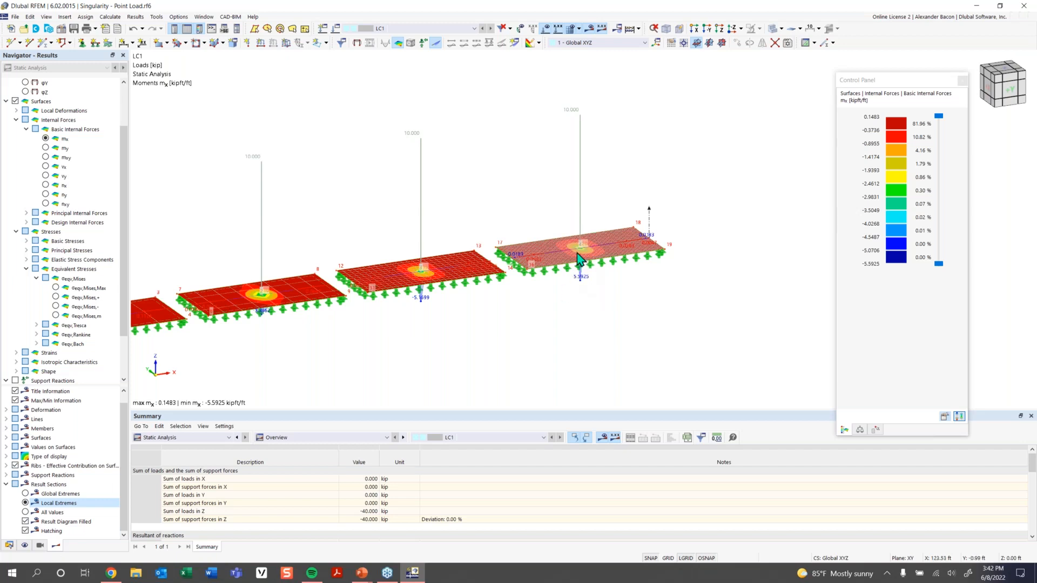
Zoom in and out on the fourth plate's load point to inspect the mx peak.
scroll(587, 278, up, 8)
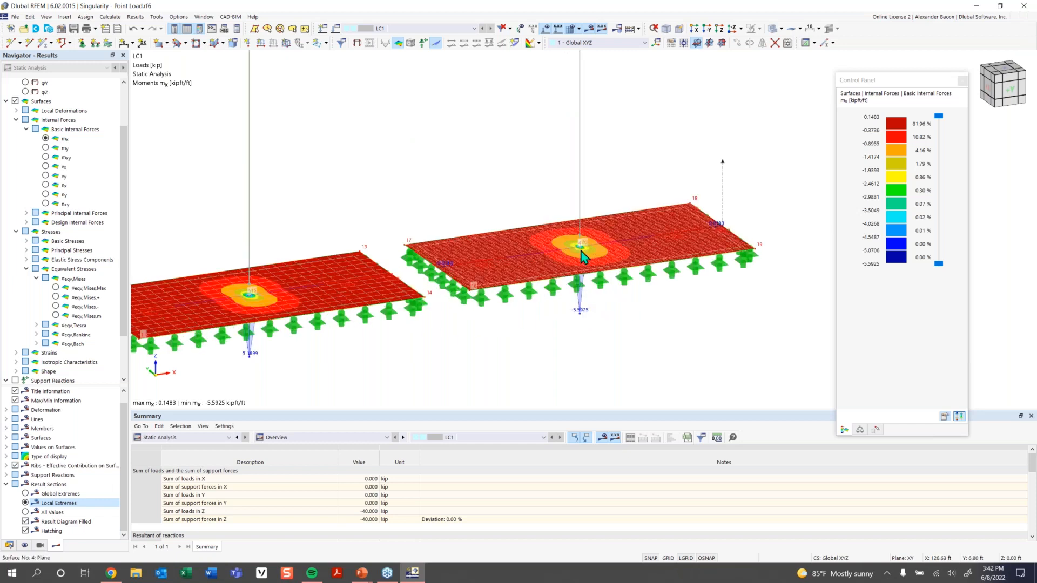
scroll(581, 251, up, 3)
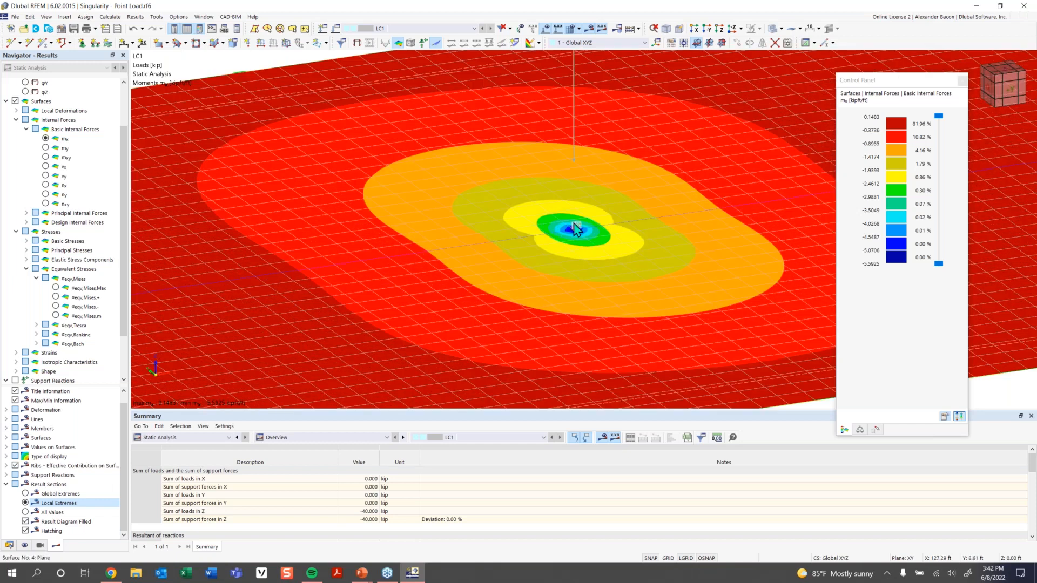
scroll(573, 231, down, 3)
scroll(590, 259, down, 4)
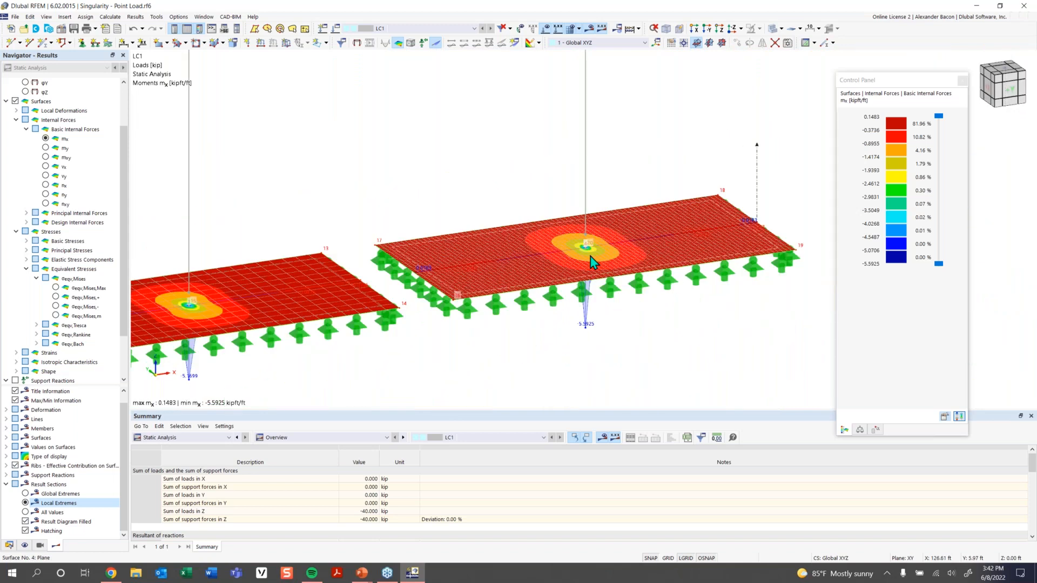
scroll(568, 264, down, 3)
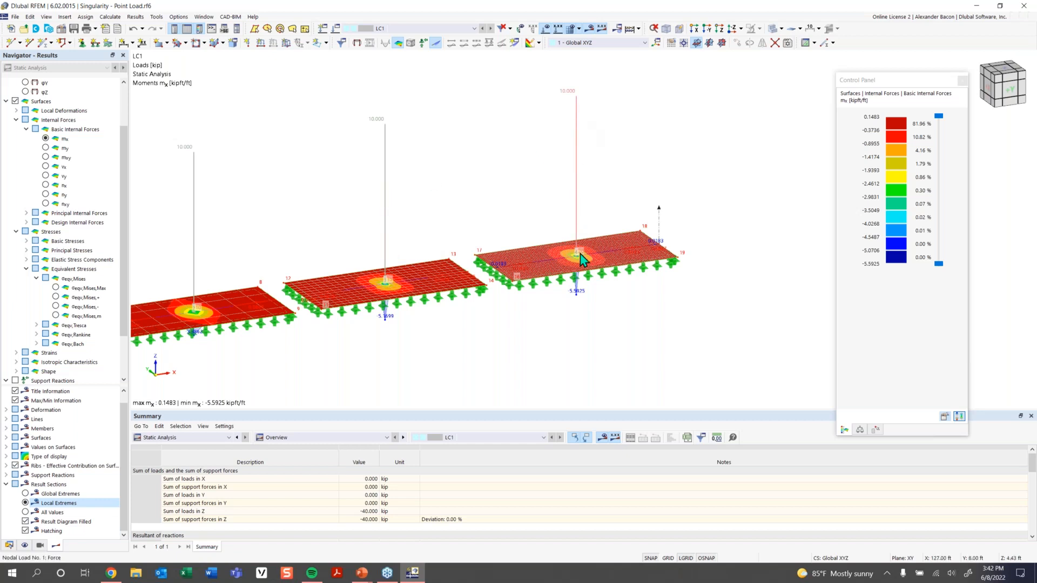
scroll(568, 264, up, 8)
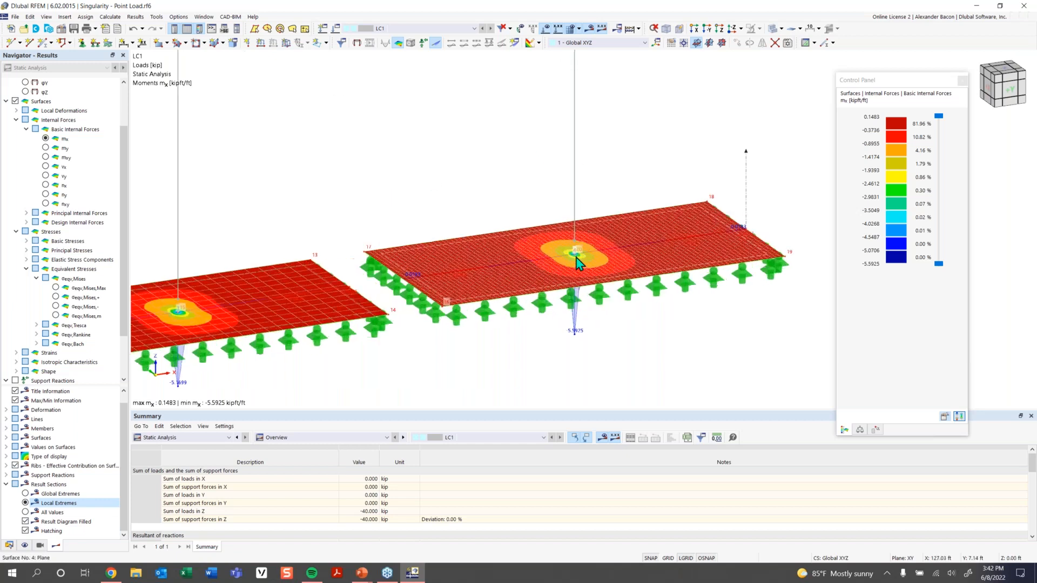
scroll(573, 254, up, 3)
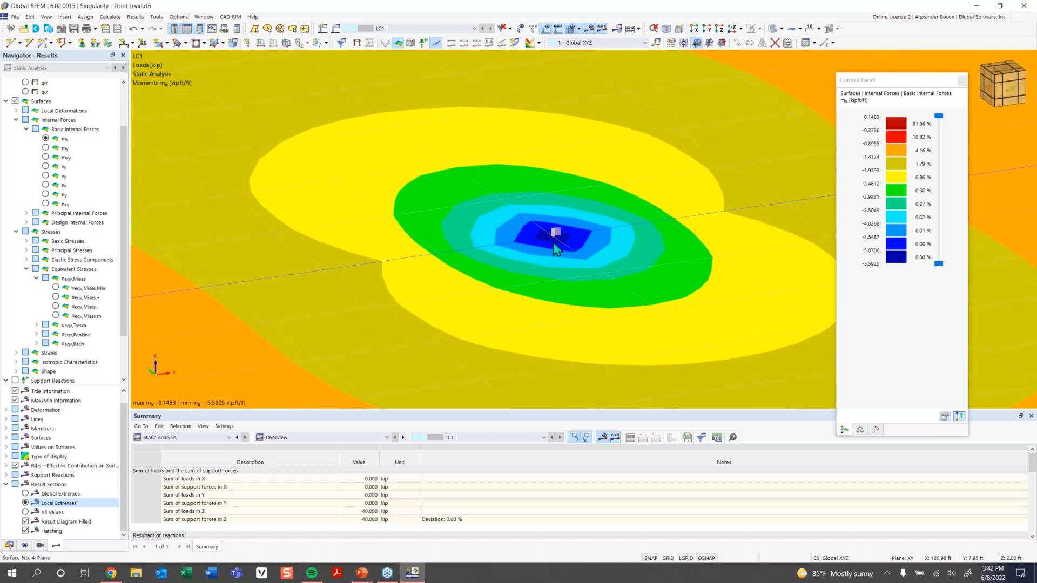
scroll(559, 246, down, 6)
scroll(556, 247, down, 10)
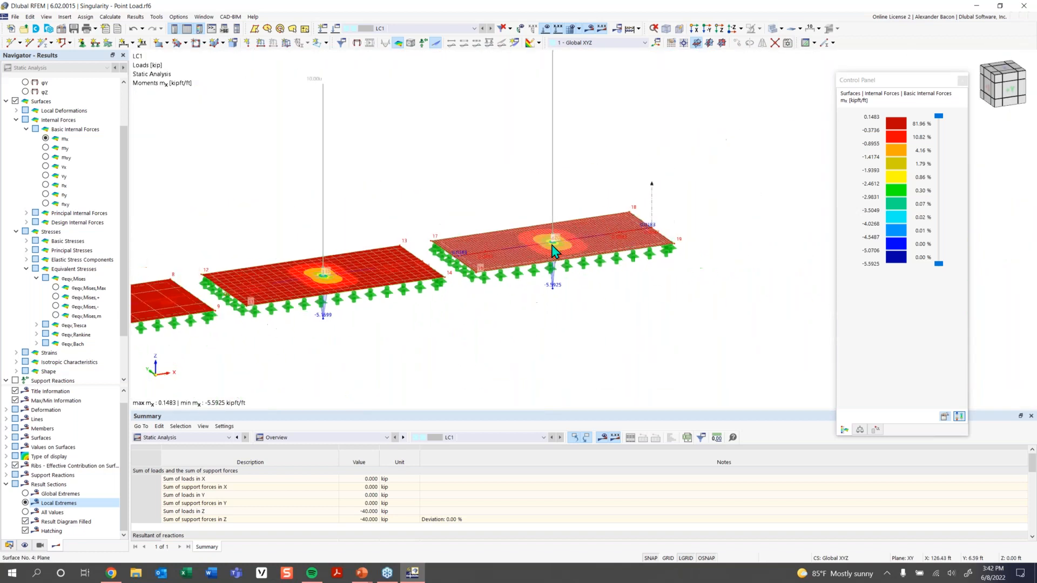
middle_drag(488, 308, 507, 300)
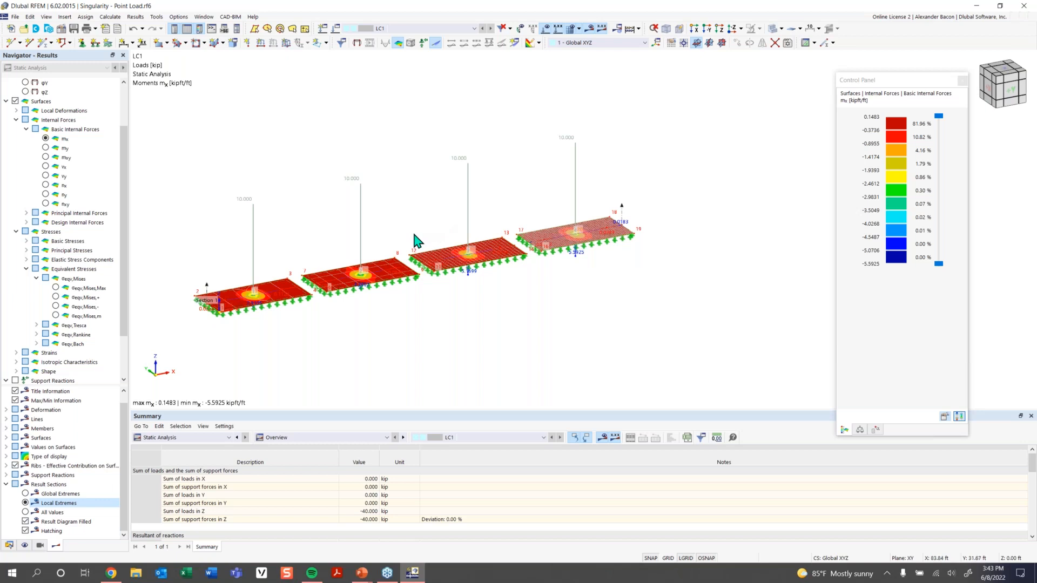
Window-select the four point loads on the plates.
scroll(414, 235, down, 1)
ctrl+middle_drag(586, 141, 572, 147)
drag(602, 123, 253, 211)
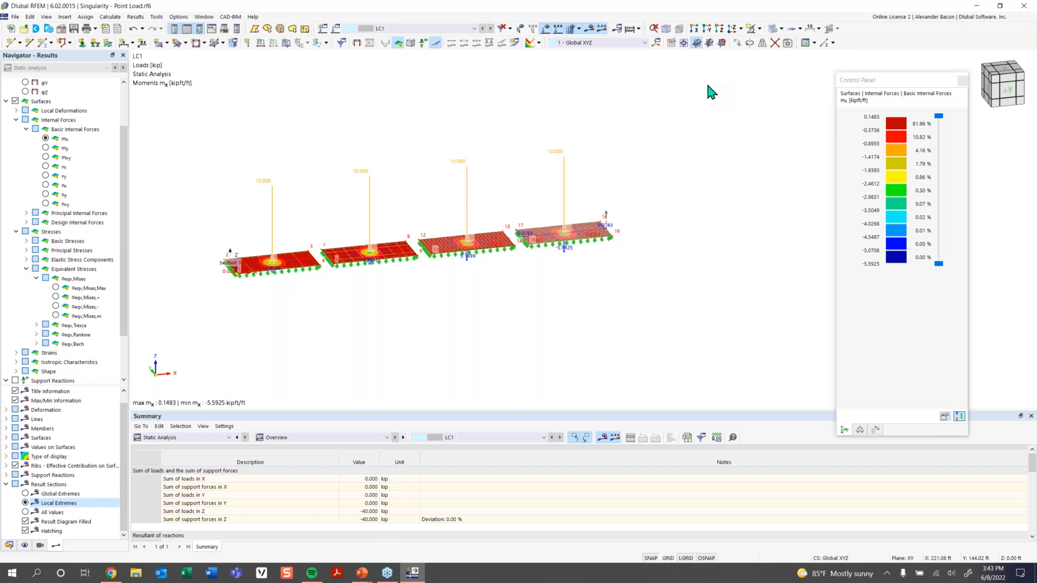
Delete the four point loads, confirming that all results are discarded.
key(Delete)
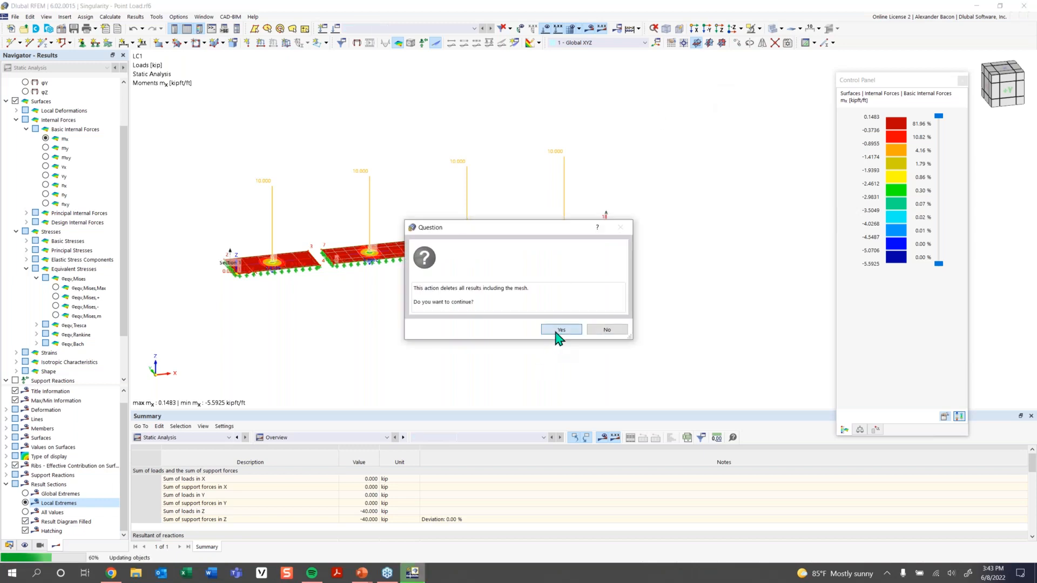
click(561, 330)
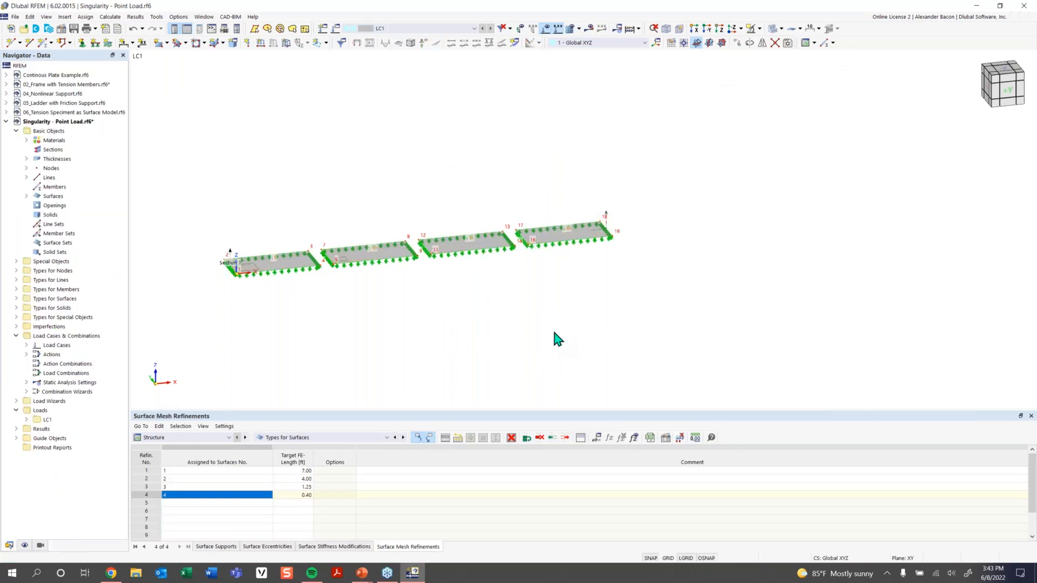
ctrl+middle_drag(376, 313, 400, 333)
scroll(304, 294, up, 3)
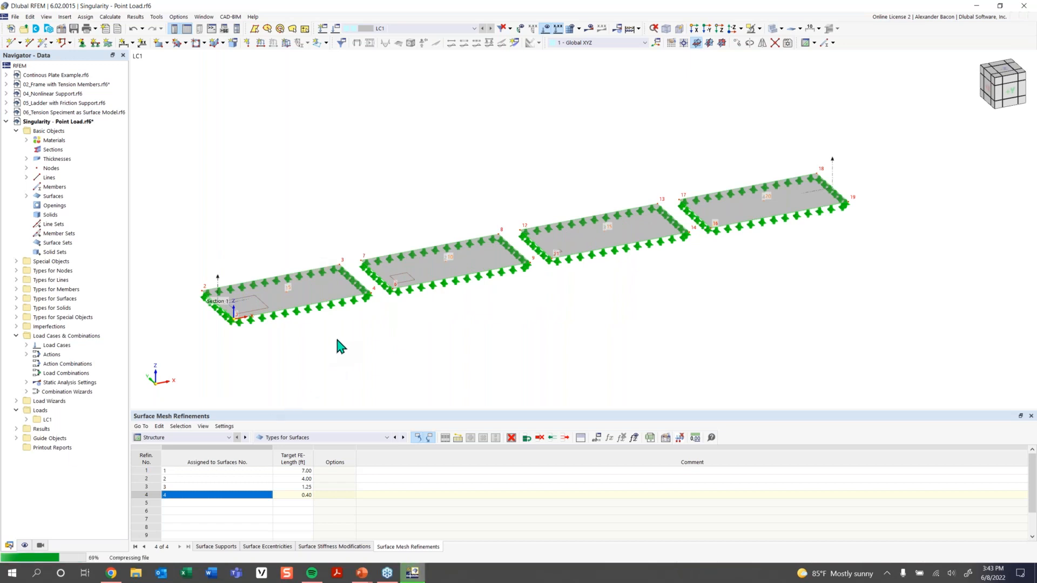
Orbit to a near edge-on view and bring up the Navigator's Display settings.
ctrl+middle_drag(337, 347, 338, 341)
scroll(280, 289, up, 2)
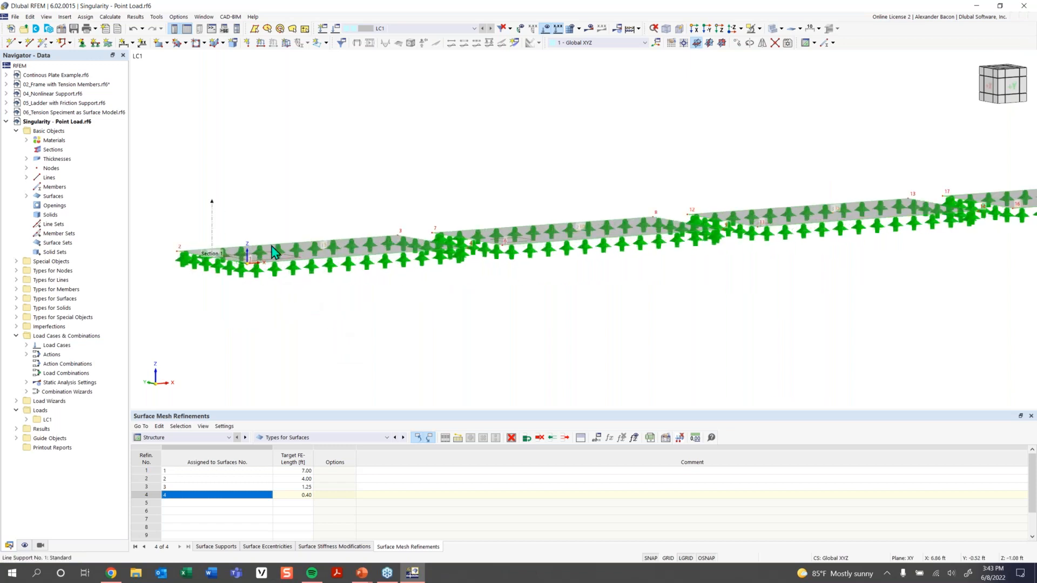
click(24, 545)
scroll(70, 424, down, 8)
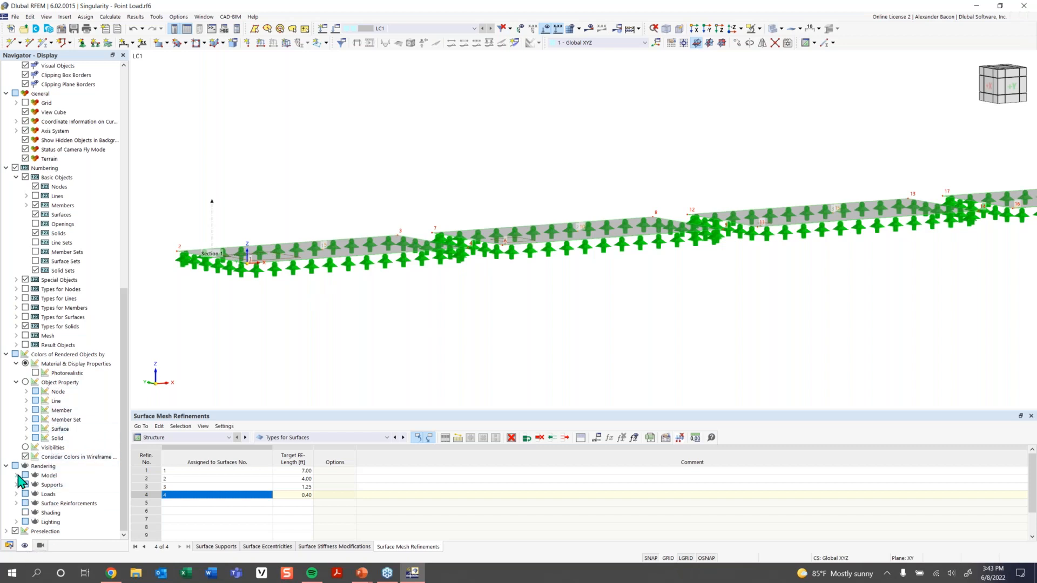
Expand Model rendering options and adjust the line support symbol size.
click(16, 476)
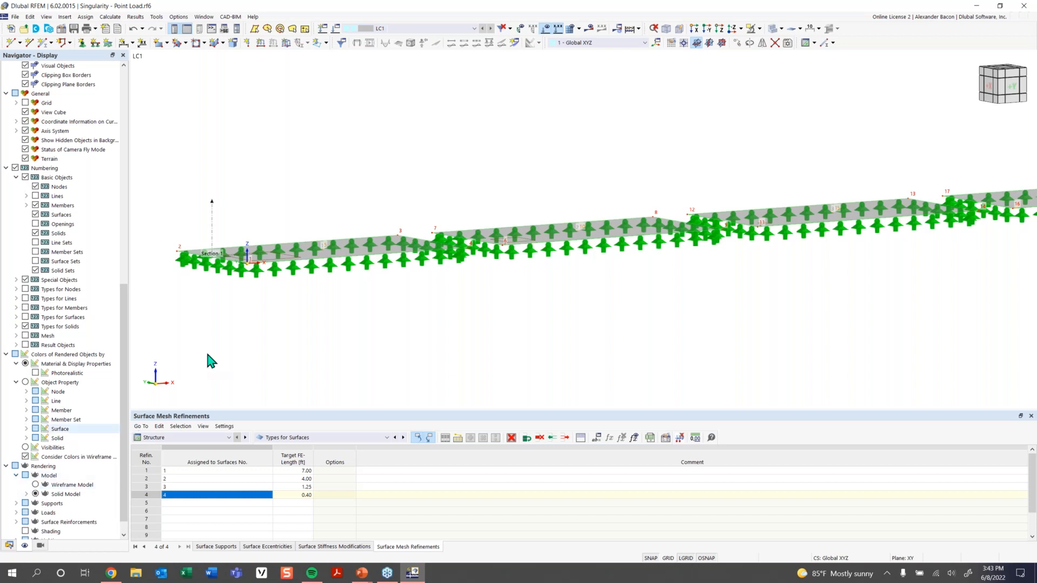
right_click(257, 272)
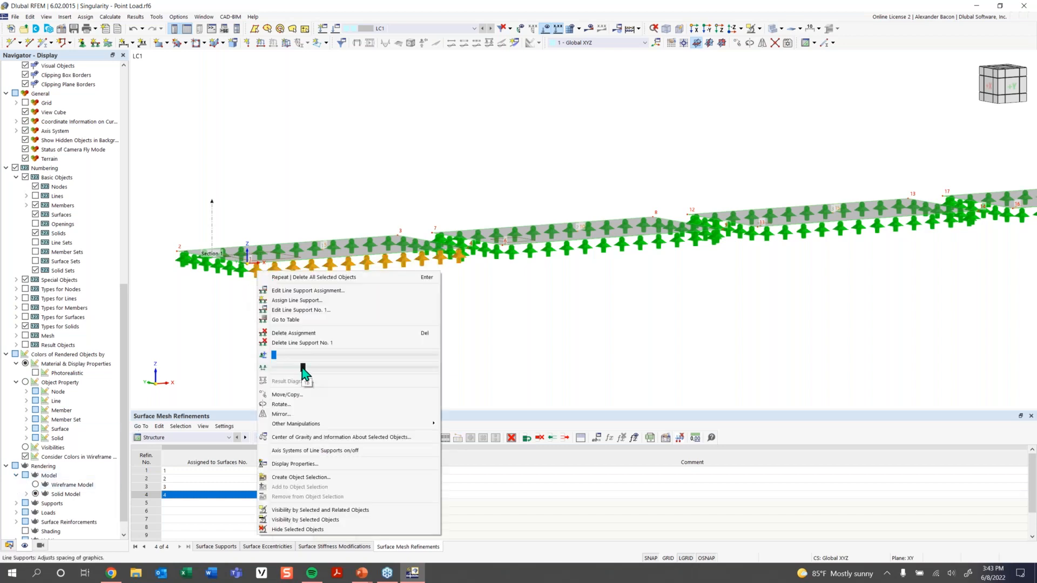
drag(275, 355, 265, 354)
click(435, 251)
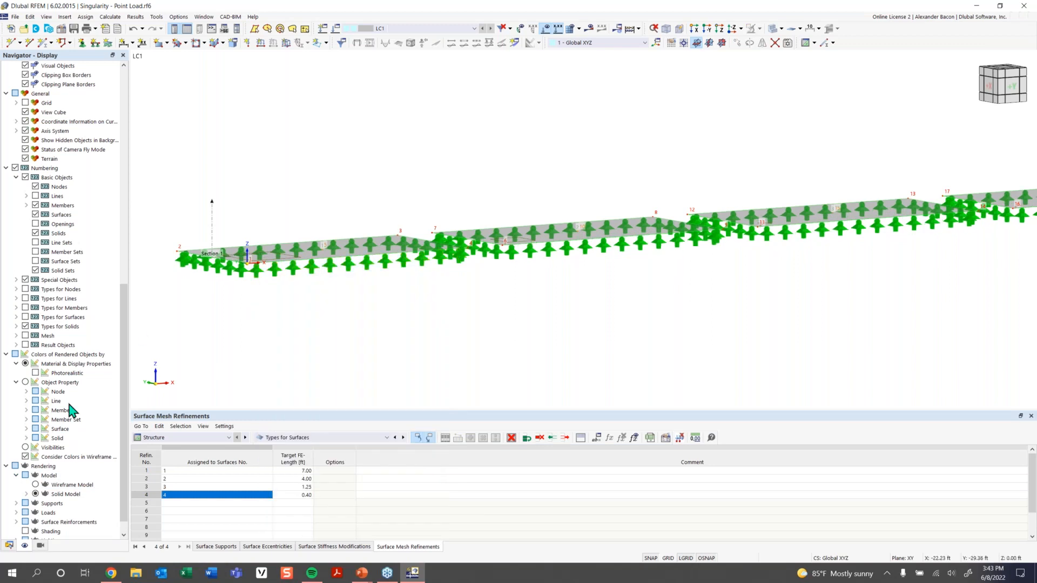
Set Solid Model surfaces to Filled incl. Thickness.
click(27, 494)
scroll(38, 494, down, 2)
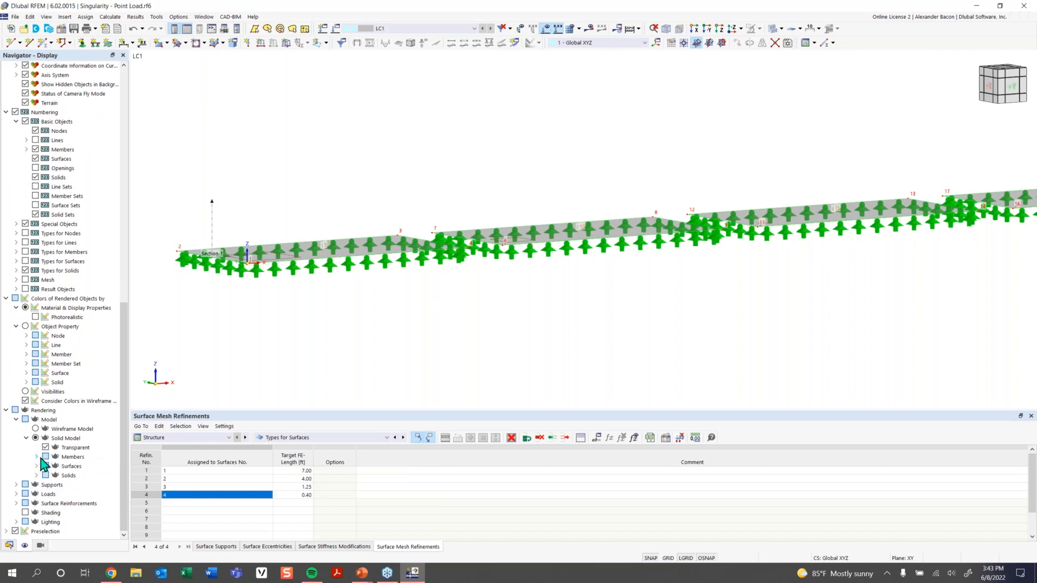
click(36, 466)
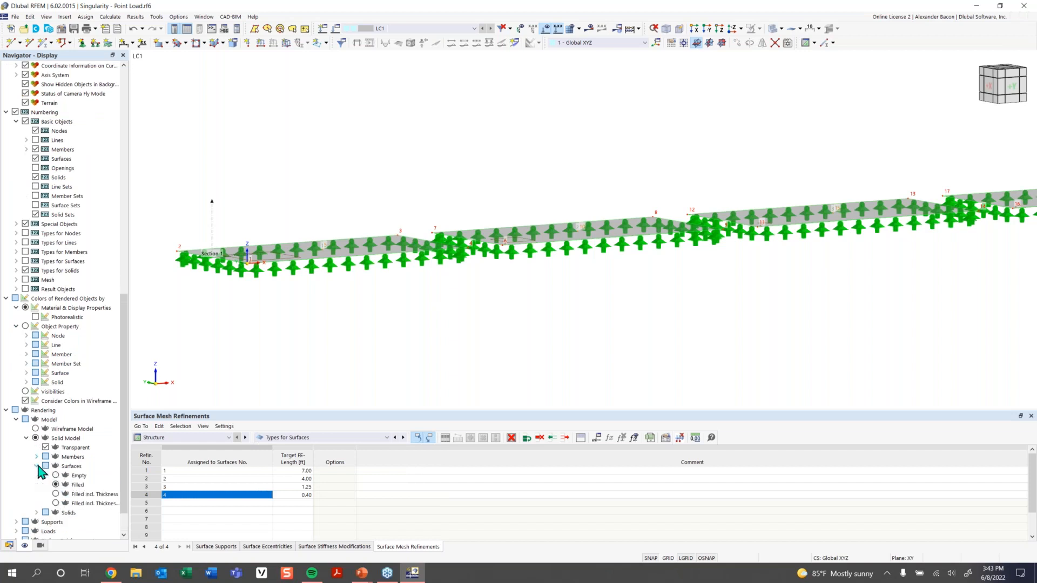
click(55, 493)
Orbit and zoom to inspect the 12-inch plate thickness above the supports.
scroll(227, 257, up, 4)
middle_drag(230, 271, 332, 282)
middle_drag(332, 282, 610, 351)
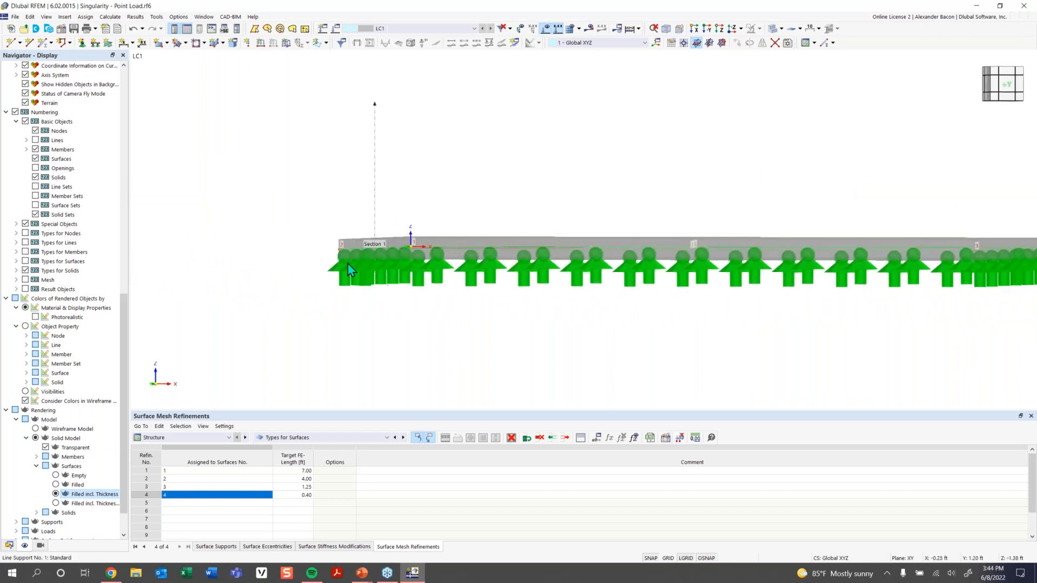
scroll(342, 253, up, 4)
ctrl+middle_drag(437, 177, 403, 144)
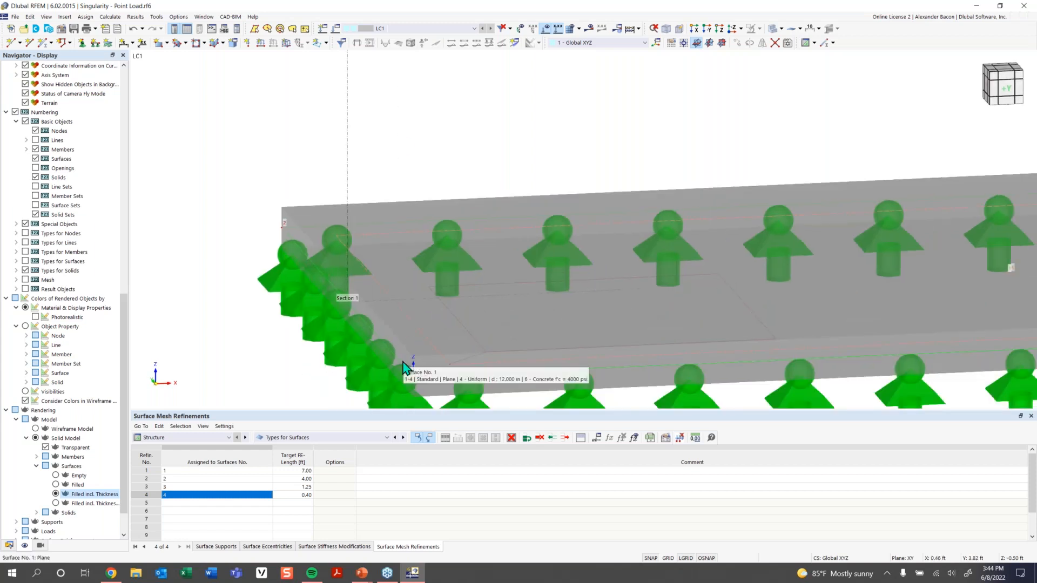
scroll(345, 254, down, 2)
scroll(421, 267, down, 2)
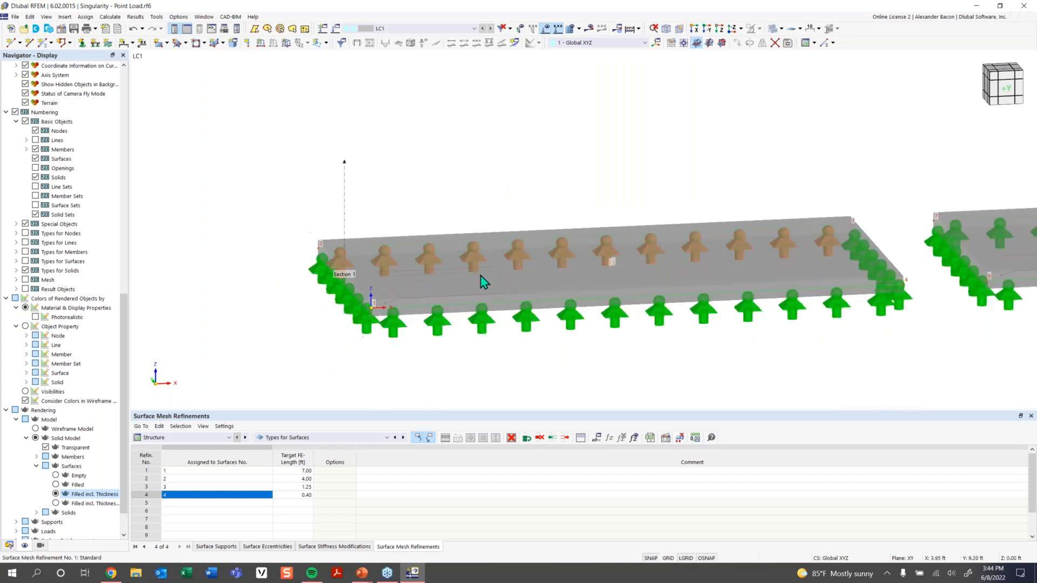
scroll(486, 283, down, 4)
middle_drag(509, 294, 476, 320)
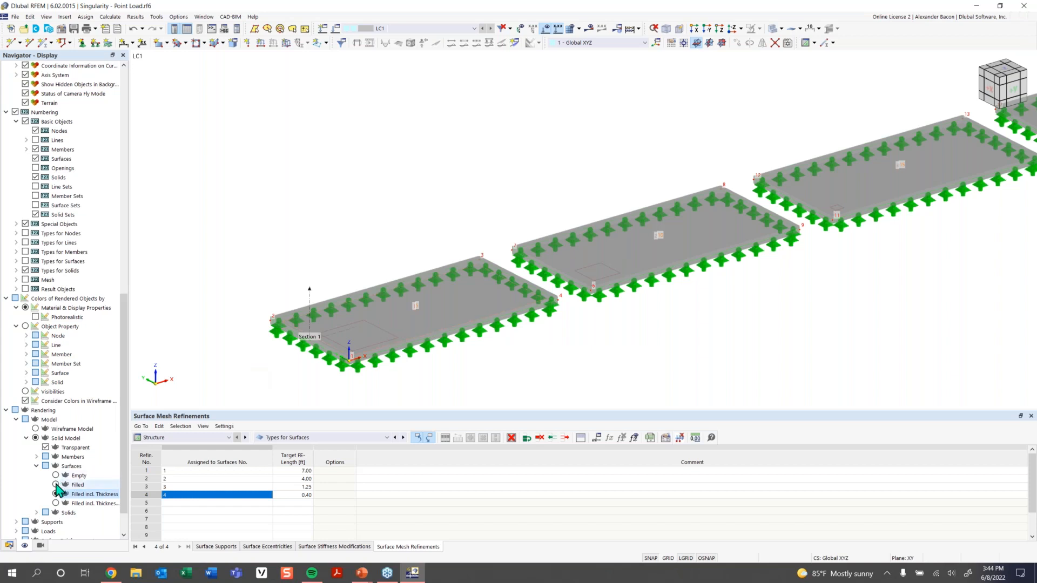
Switch Solid Model surfaces back to plain Filled and check the surfaces' info.
click(67, 485)
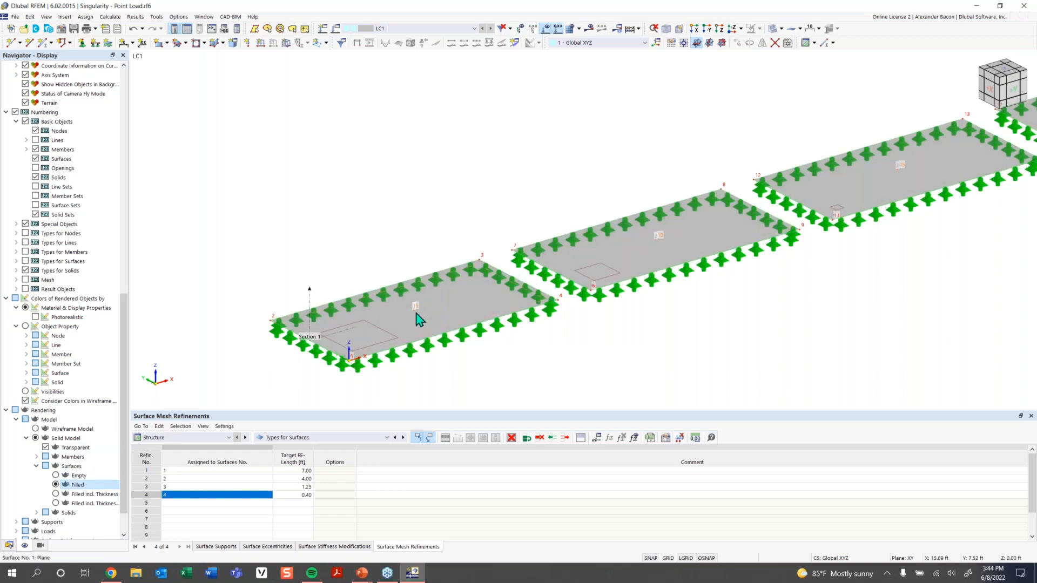
mouse_move(416, 316)
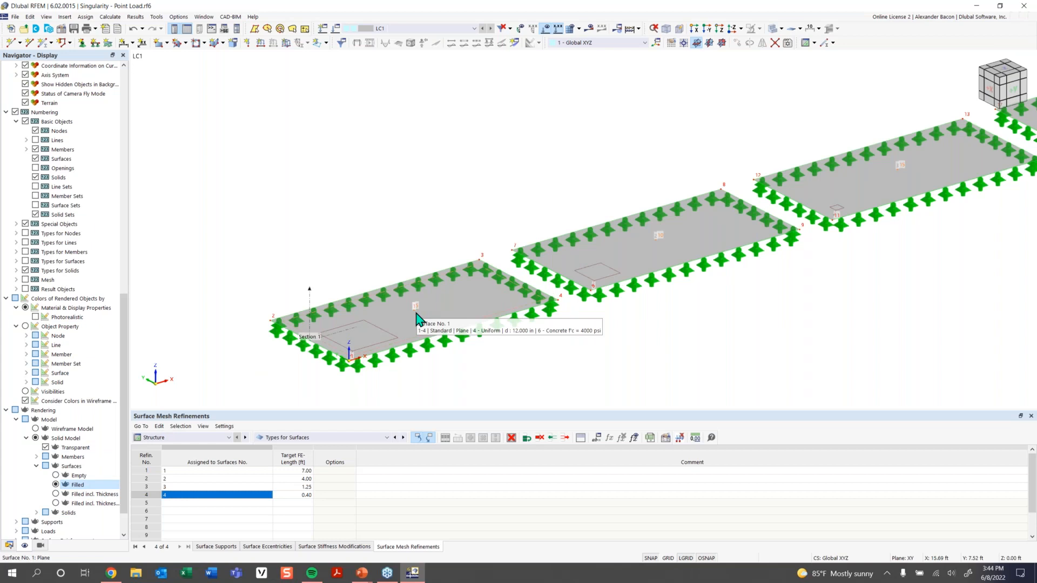
mouse_move(703, 259)
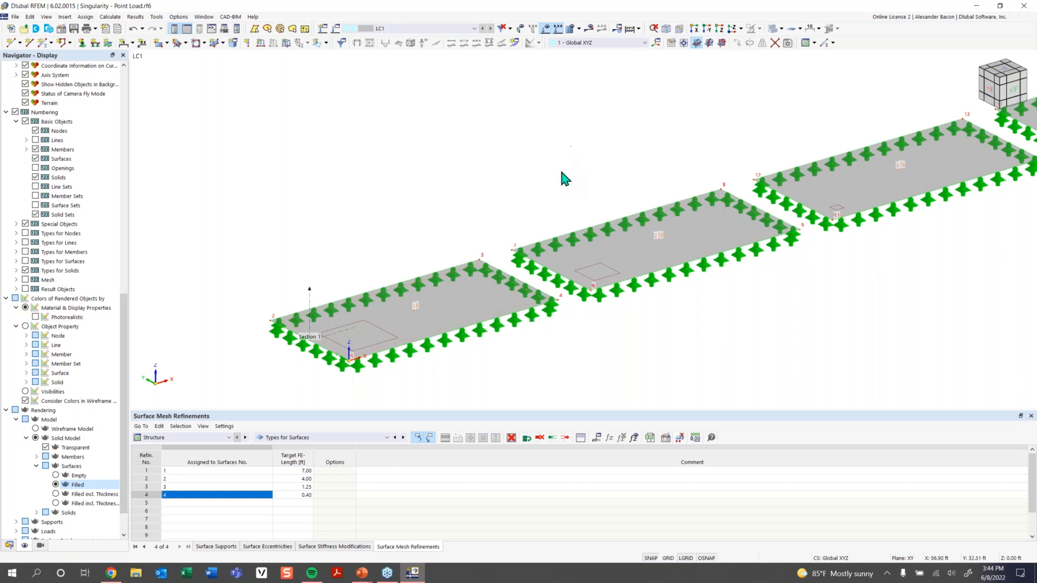
mouse_move(777, 235)
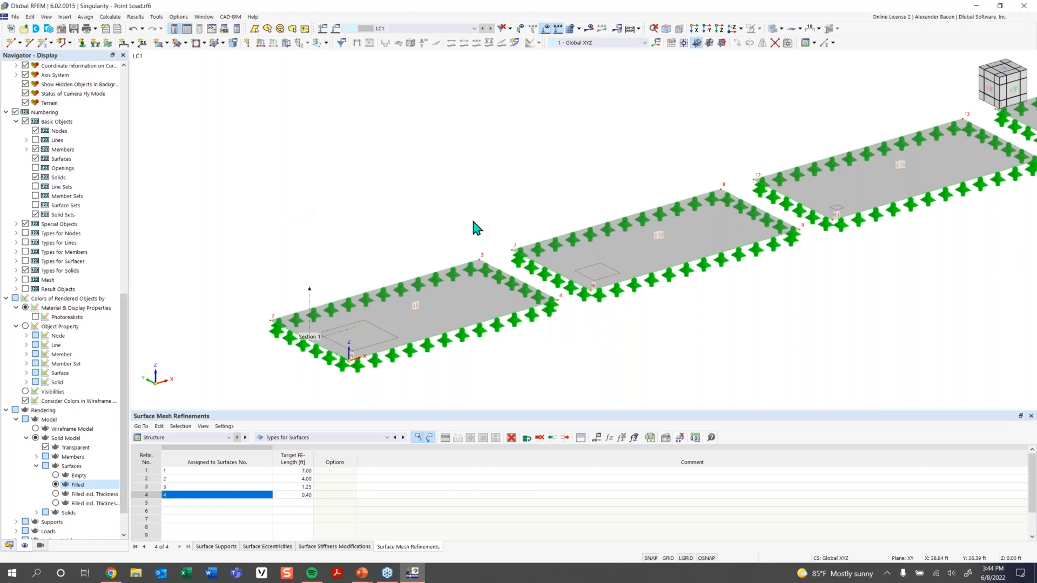
Start a free rectangular load along global Z with magnitude p = 5 ksf.
click(326, 44)
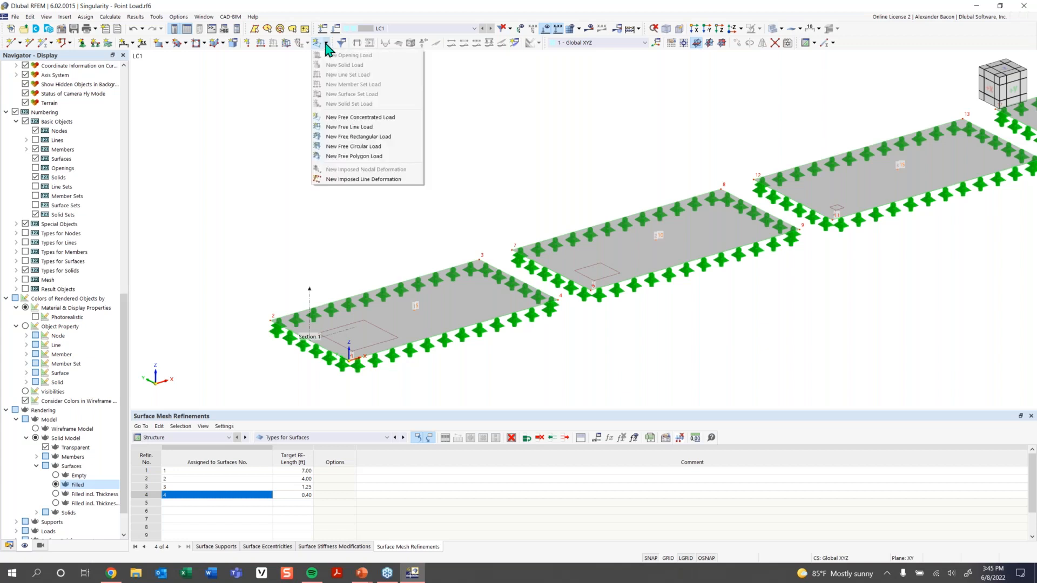
click(365, 138)
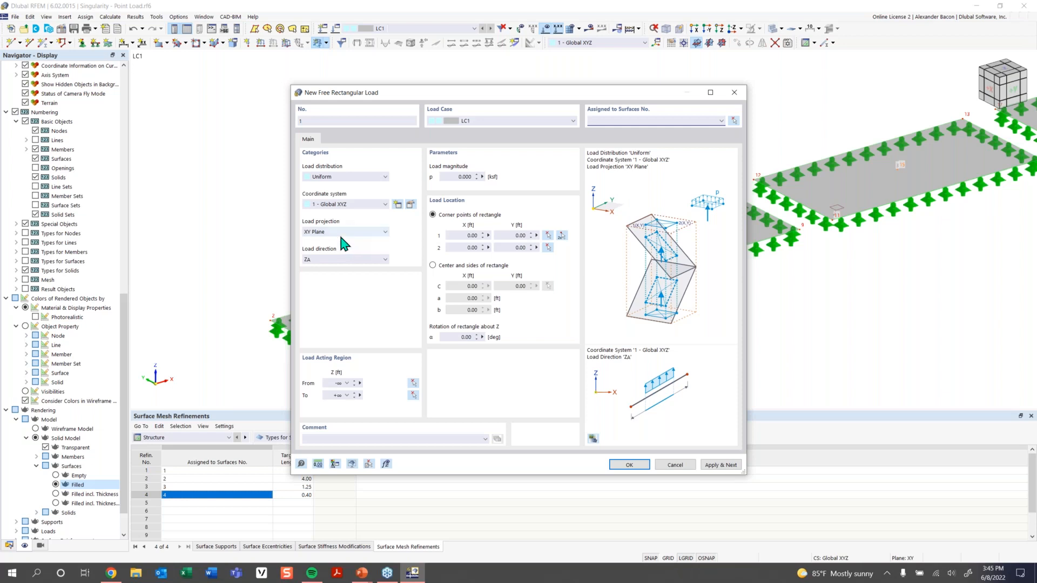
click(340, 259)
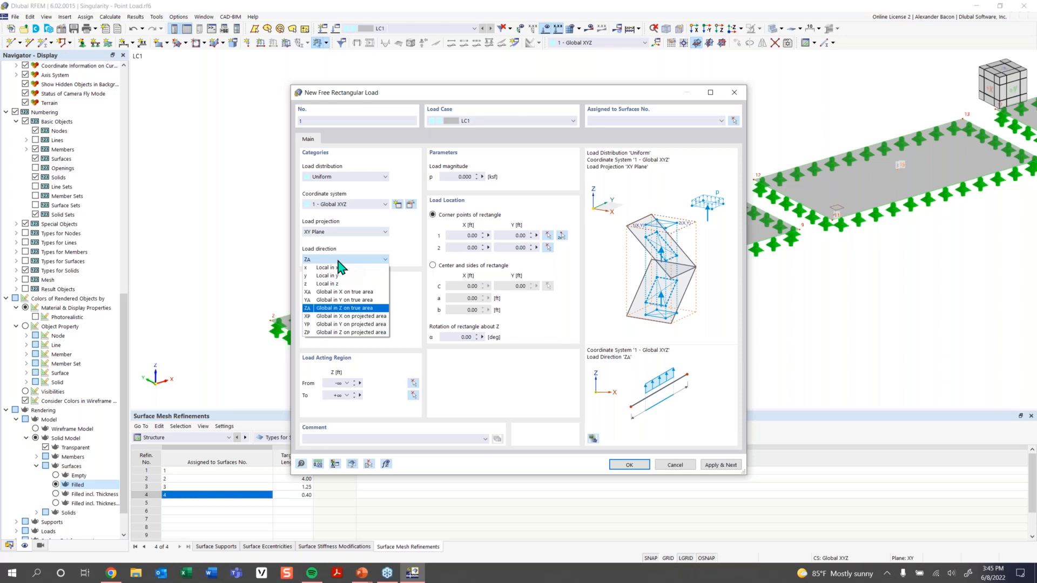
click(338, 260)
click(459, 177)
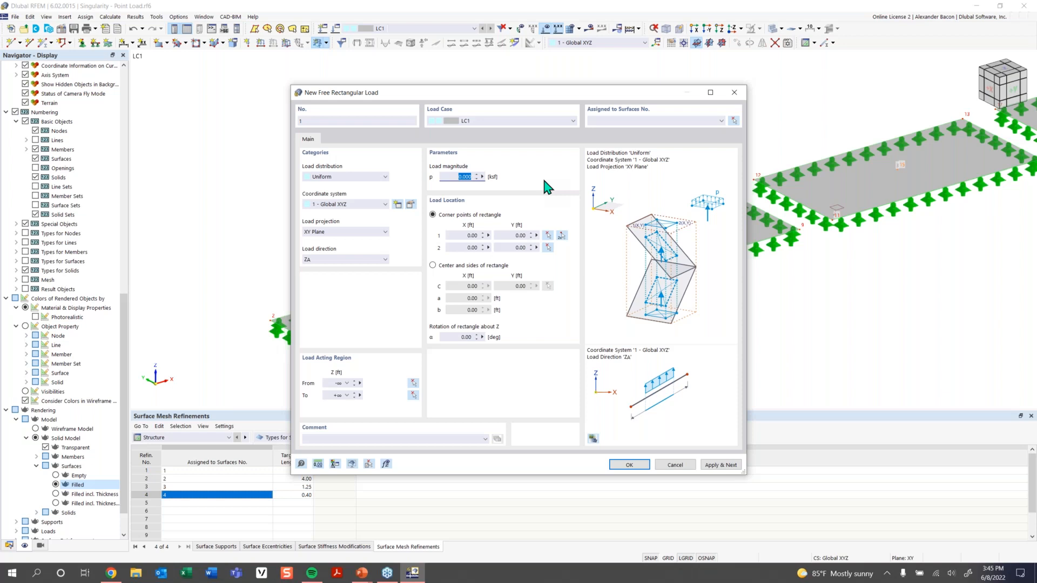
text(5)
Define the load area by centre X 16, Y 8 with sides a = b = 1.41 ft.
click(473, 272)
click(547, 286)
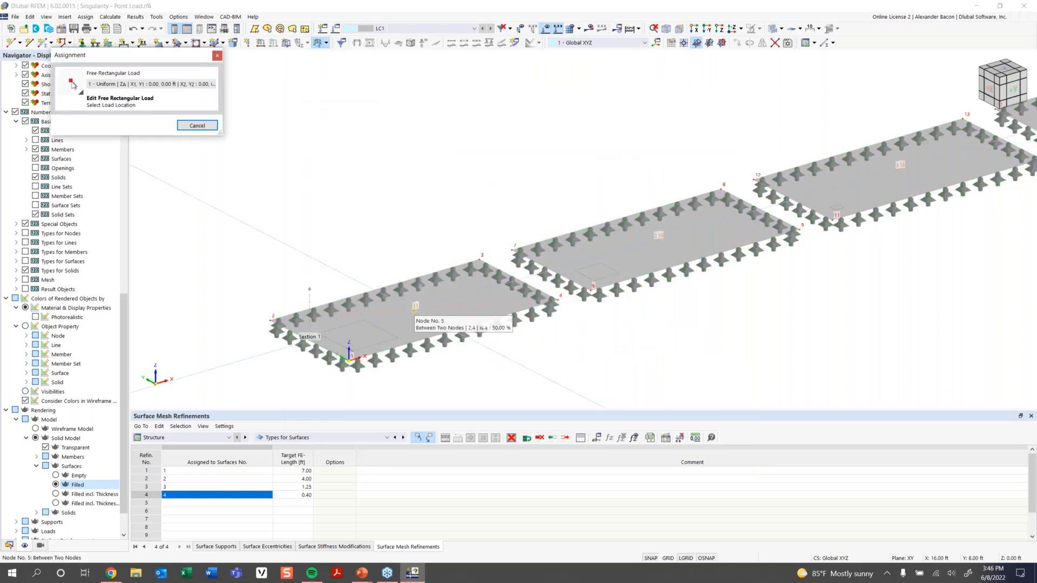
click(630, 238)
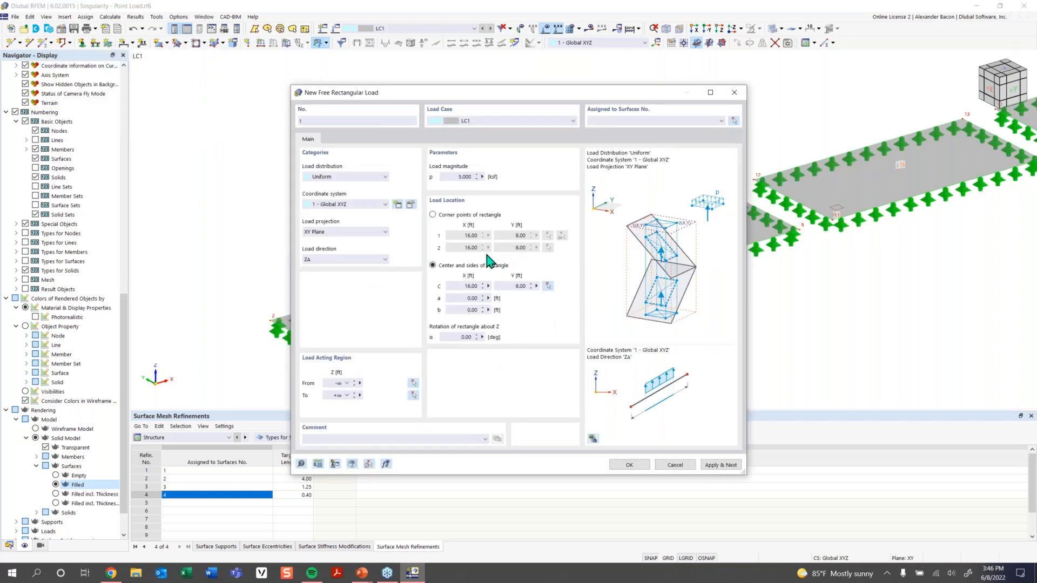
click(466, 298)
text(2)
key(Tab)
text(2)
click(471, 298)
text(1.41)
click(463, 311)
text(1.41)
Assign the rectangular load to surfaces 1, 2, 3 and 4.
click(629, 465)
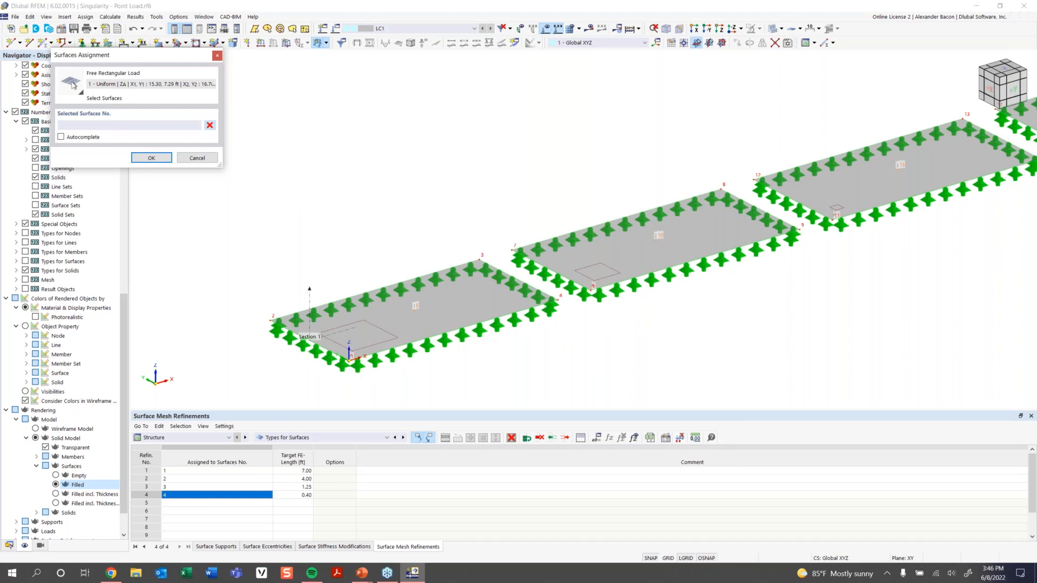
click(432, 309)
middle_drag(611, 309, 489, 381)
click(601, 299)
click(839, 233)
click(873, 204)
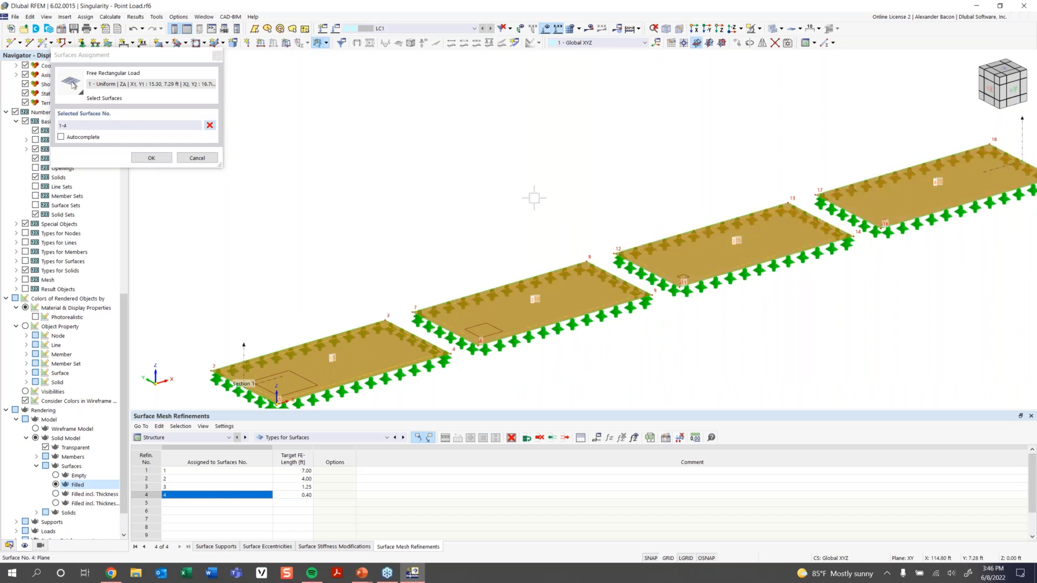
click(152, 157)
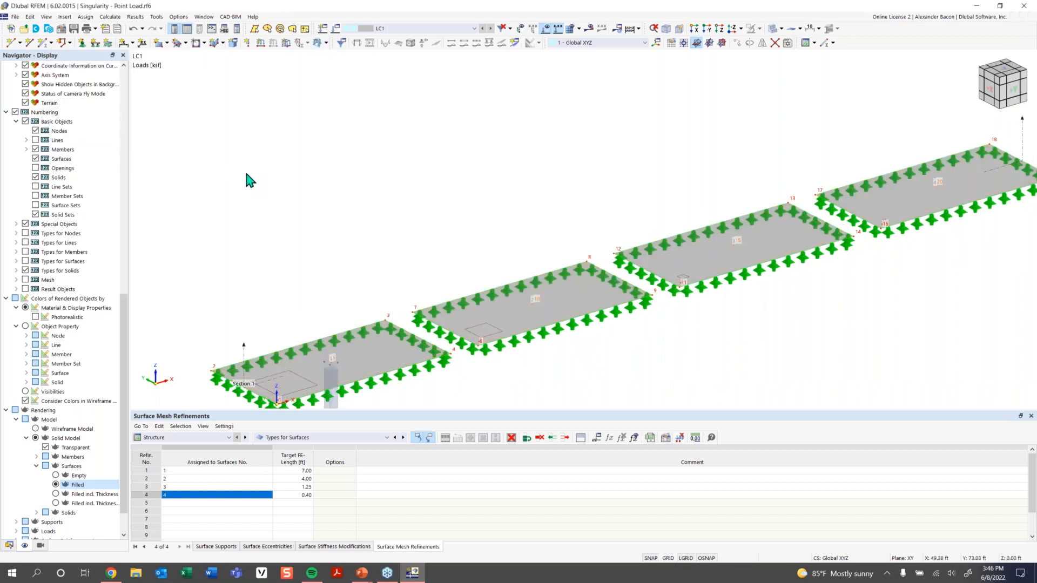
Edit the rectangular load and confirm its centre stays at X 16, Y 8.
scroll(395, 247, down, 3)
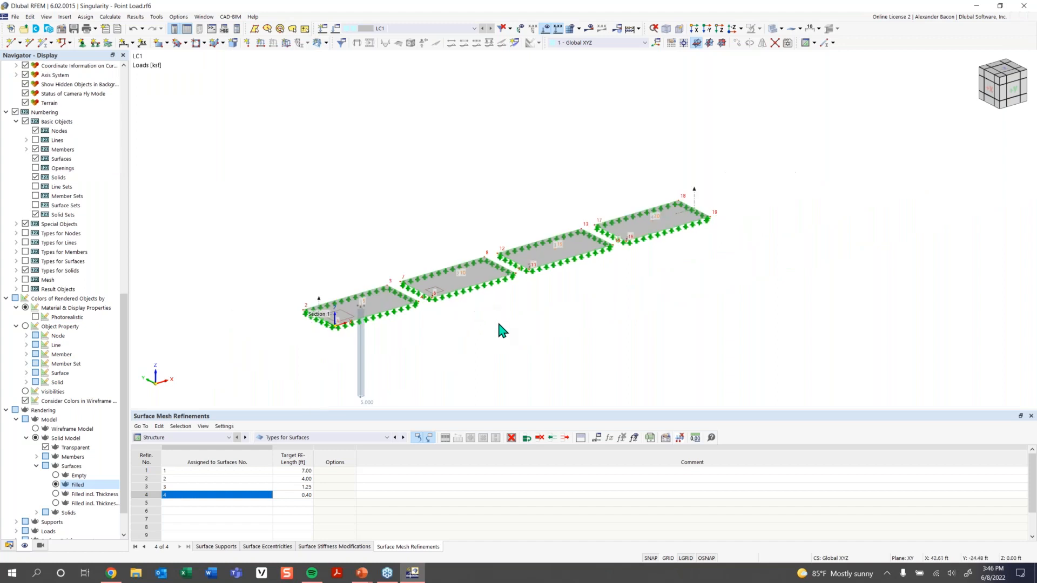
scroll(429, 270, up, 2)
scroll(428, 266, up, 2)
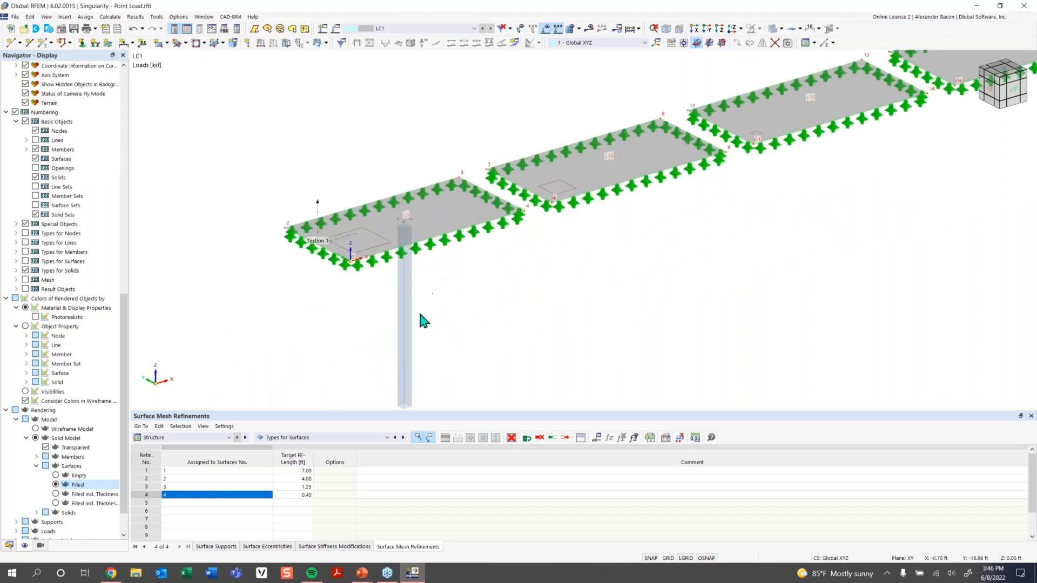
middle_drag(413, 335, 417, 302)
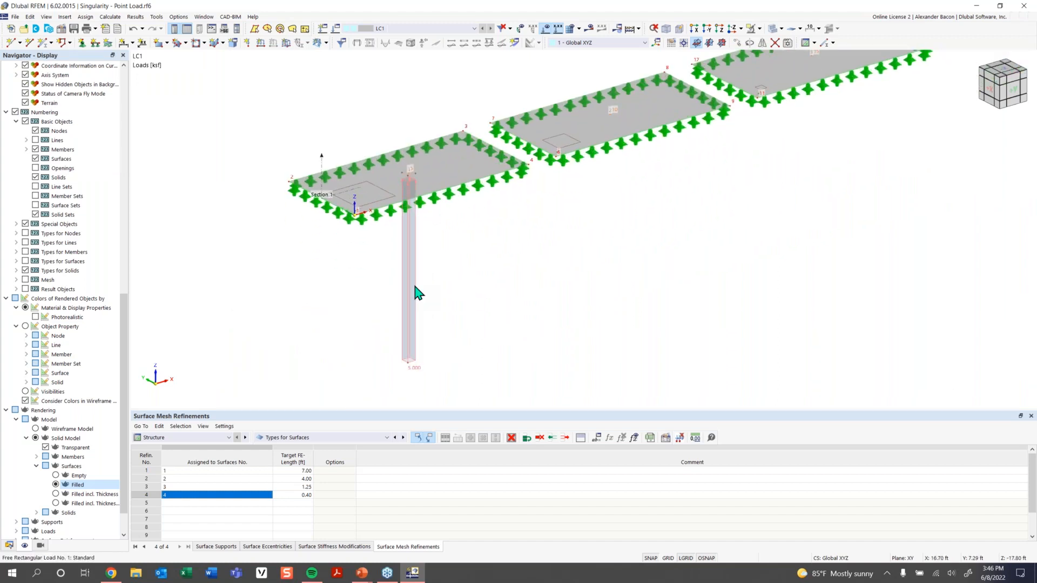
double_click(415, 287)
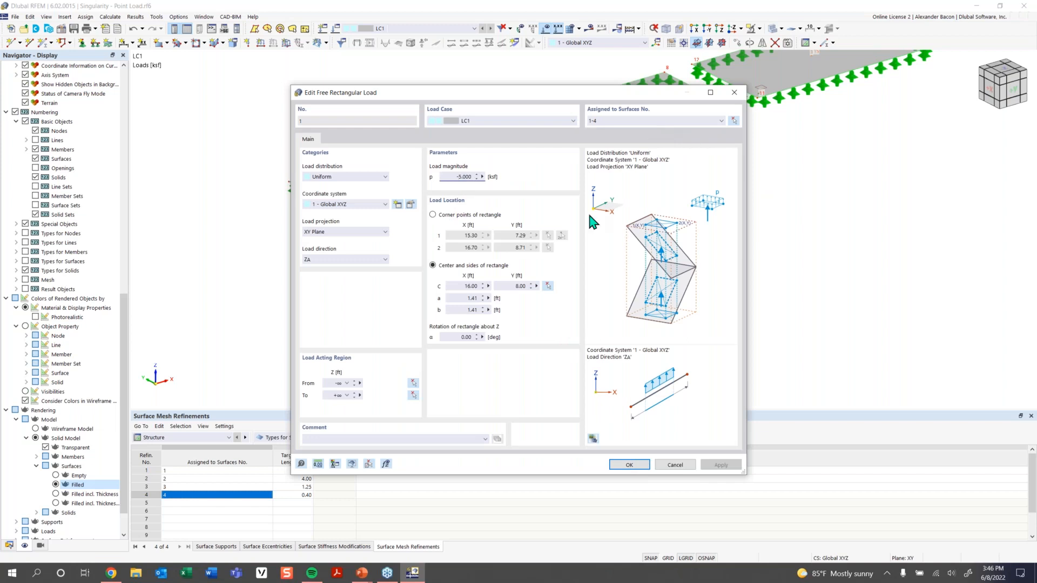
click(547, 285)
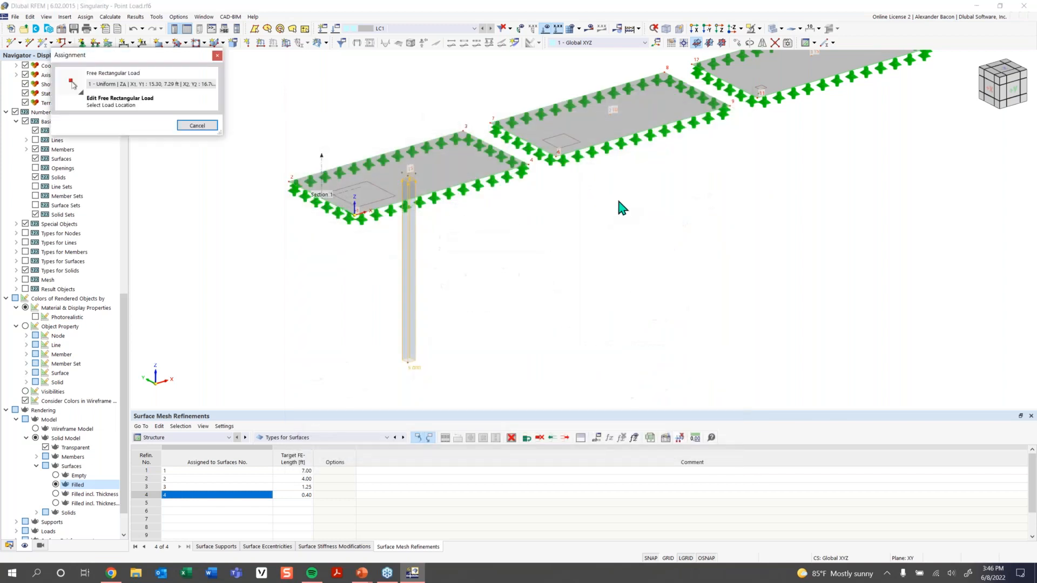
middle_drag(568, 232, 447, 294)
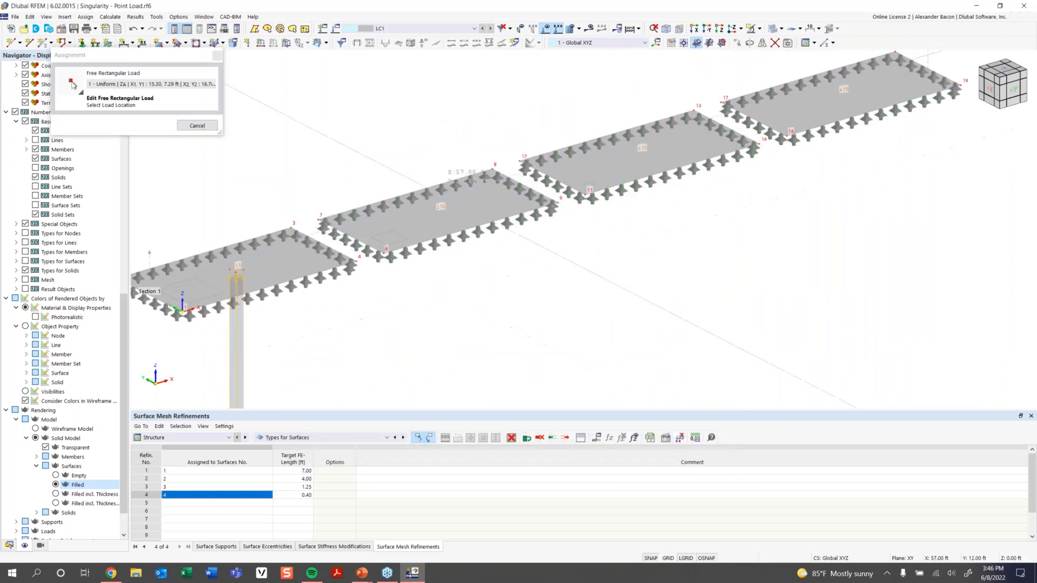
click(454, 186)
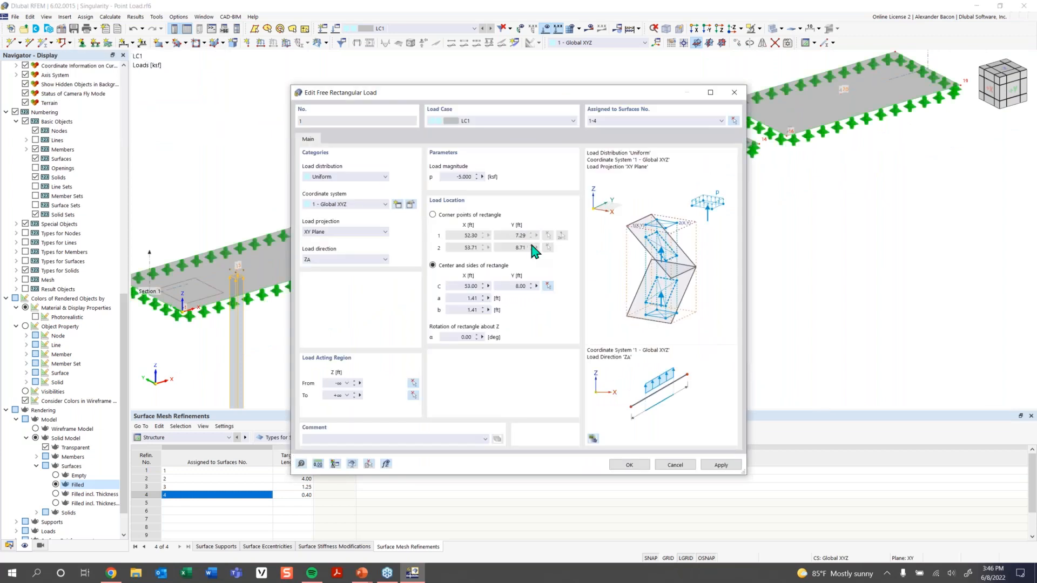
click(548, 286)
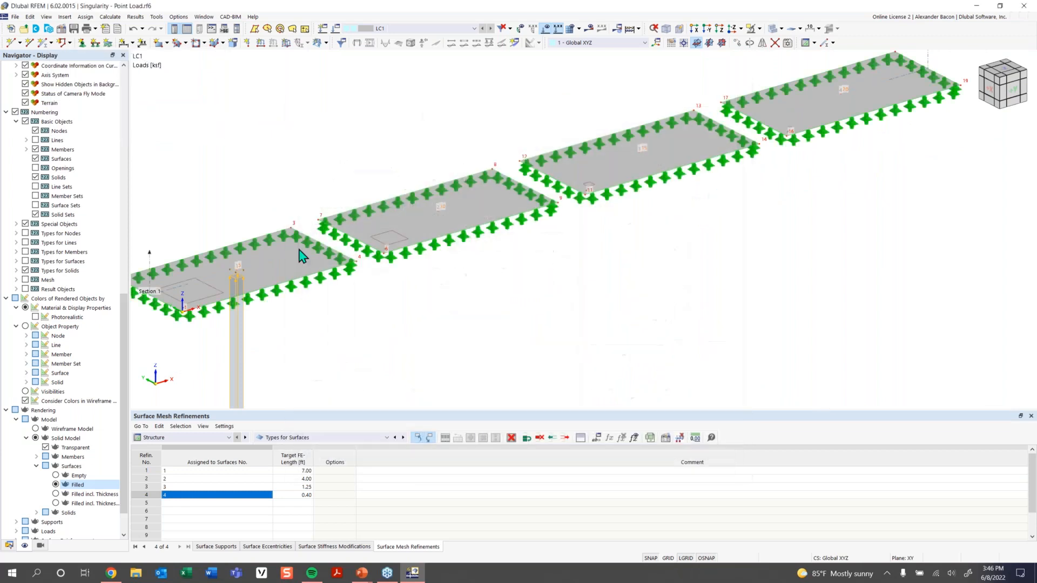
click(236, 276)
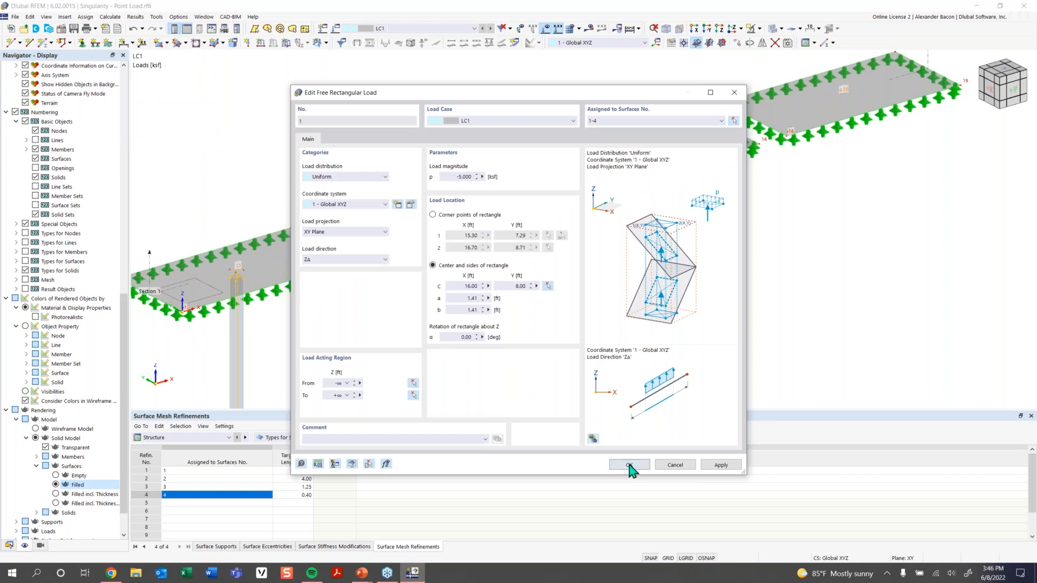
click(629, 464)
Copy the load onto the centres of plates 2, 3 and 4, then run Calculate All.
scroll(316, 316, down, 2)
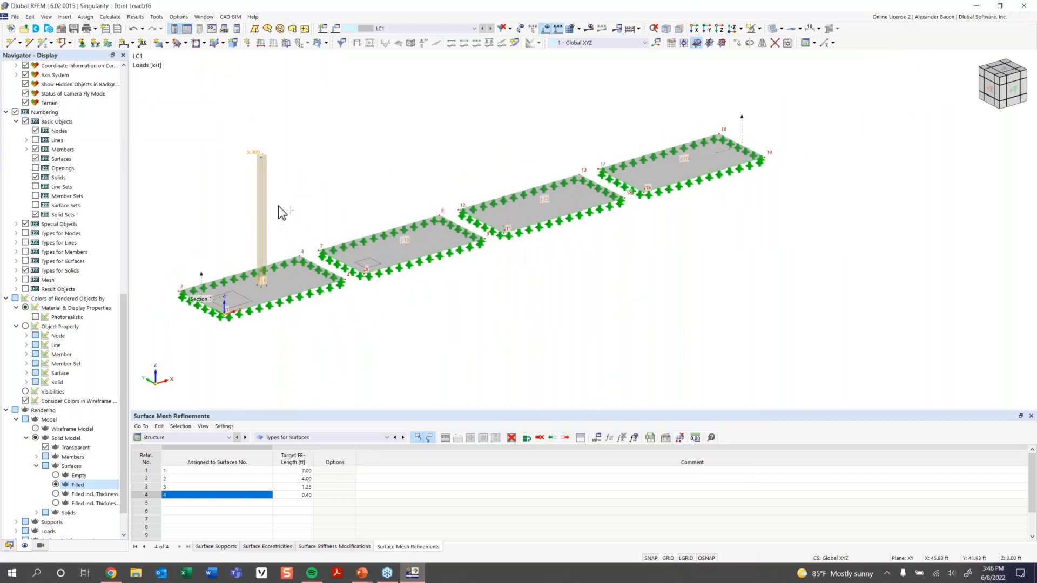
ctrl+drag(262, 232, 403, 246)
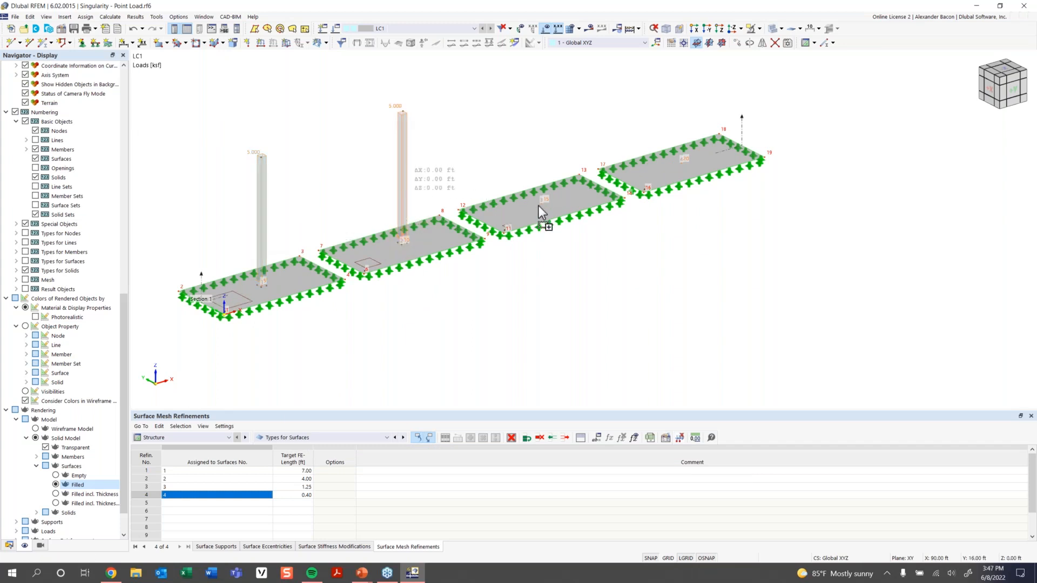
ctrl+drag(547, 212, 544, 201)
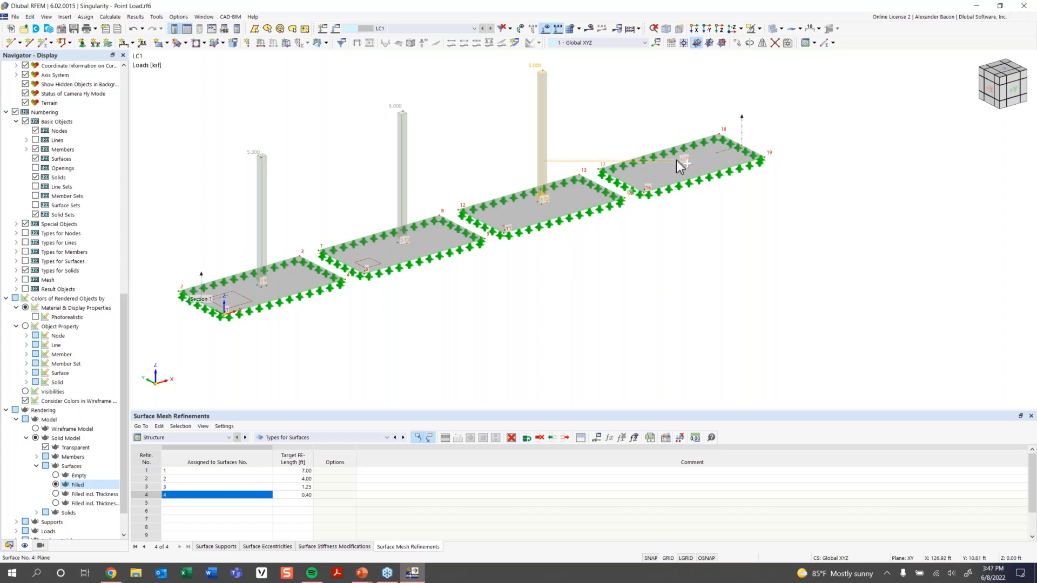
ctrl+drag(540, 144, 681, 161)
middle_drag(684, 235, 671, 274)
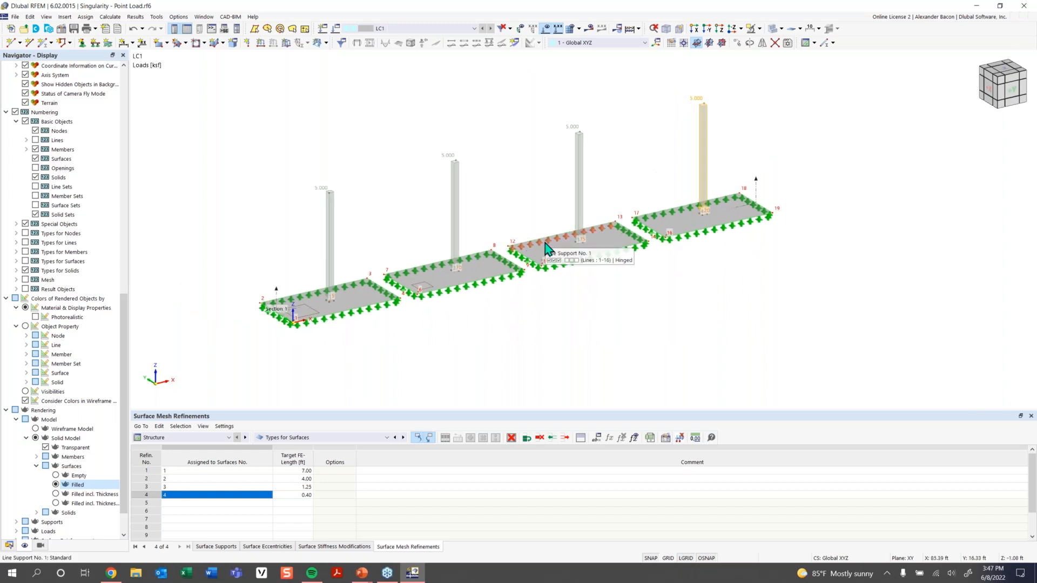
click(625, 28)
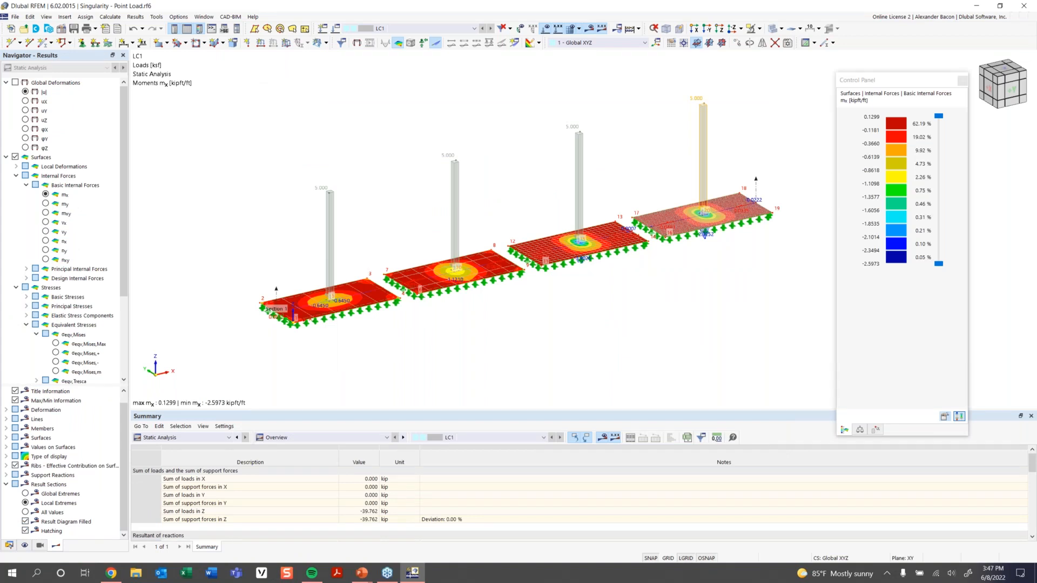
Orbit, zoom and pan the model to inspect the mx contour peaks under the patch loads.
ctrl+middle_drag(620, 297, 590, 296)
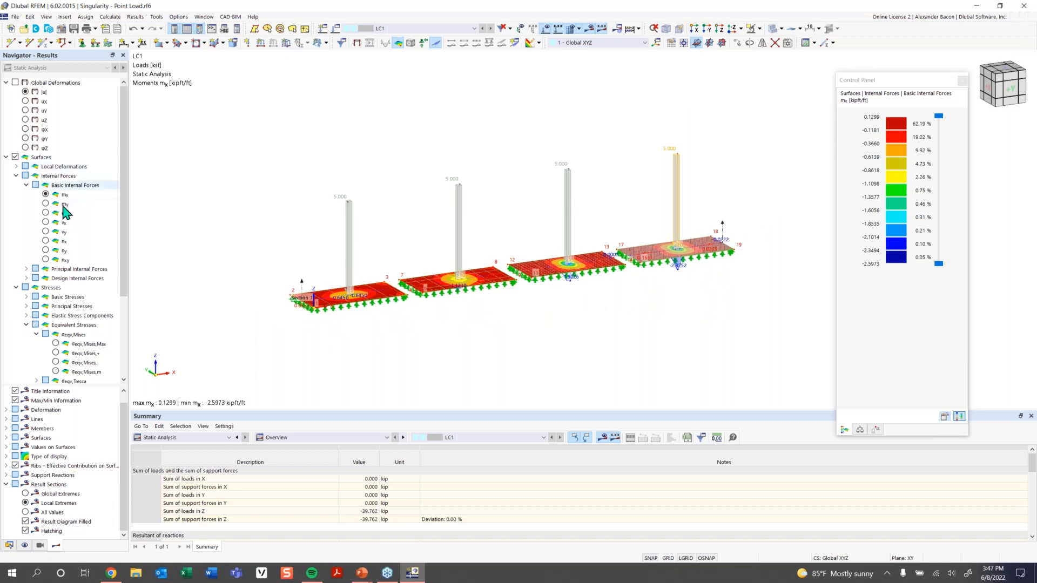
scroll(62, 348, down, 4)
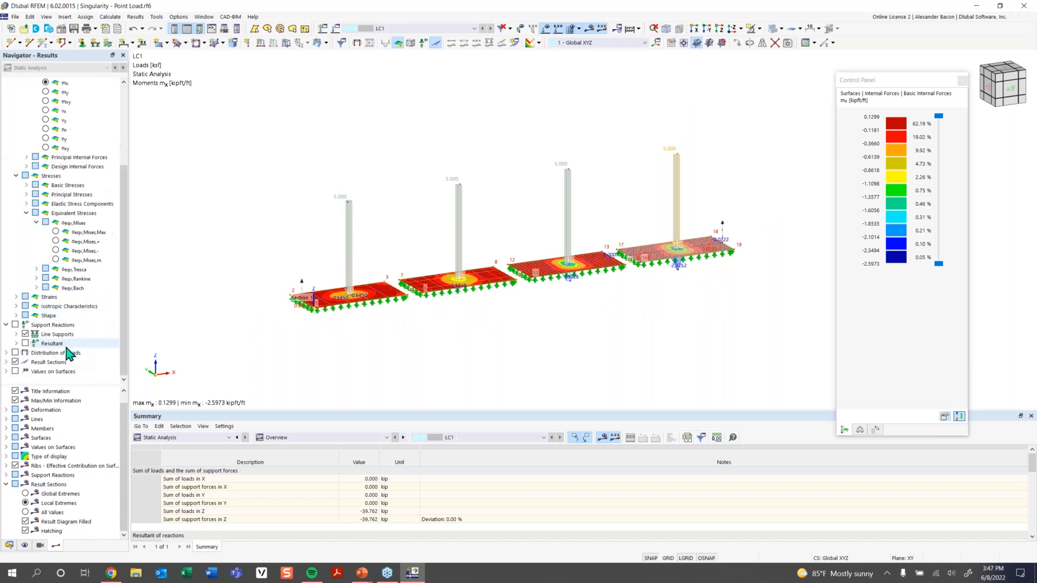
ctrl+middle_drag(433, 322, 418, 298)
middle_drag(626, 324, 567, 329)
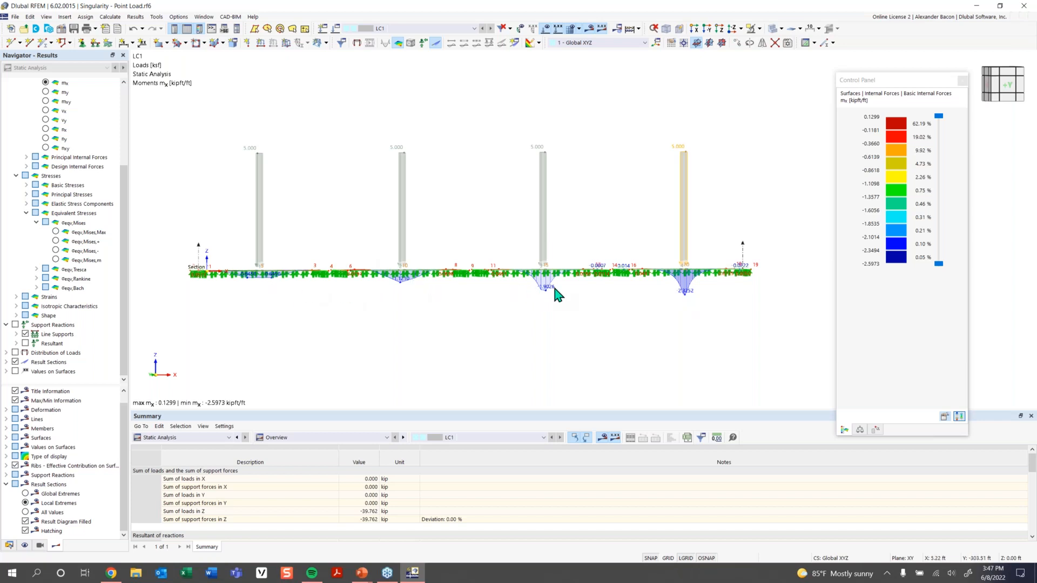
scroll(535, 290, up, 2)
middle_drag(571, 294, 472, 301)
scroll(473, 301, up, 2)
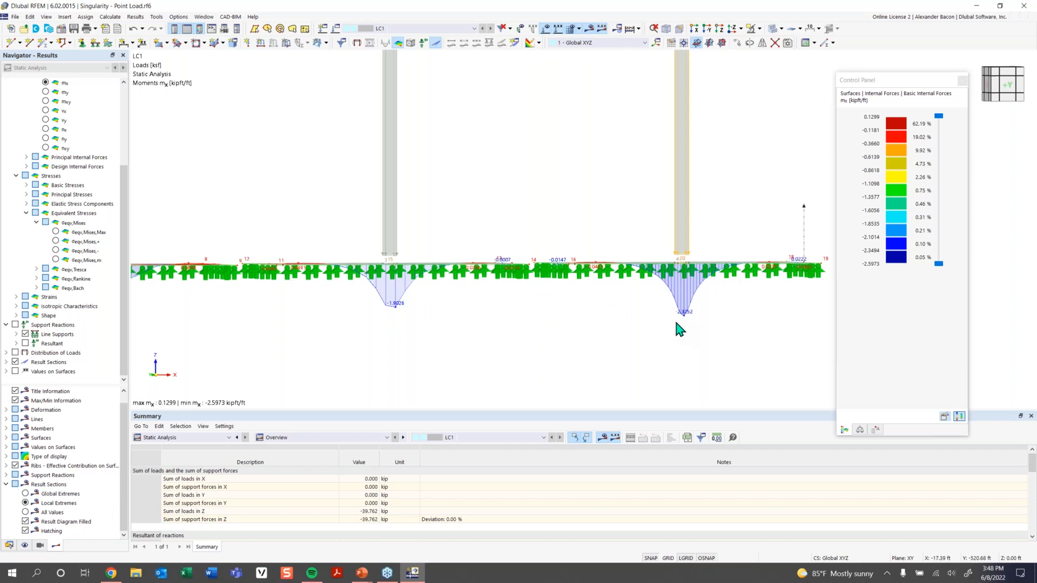
ctrl+middle_drag(504, 229, 419, 251)
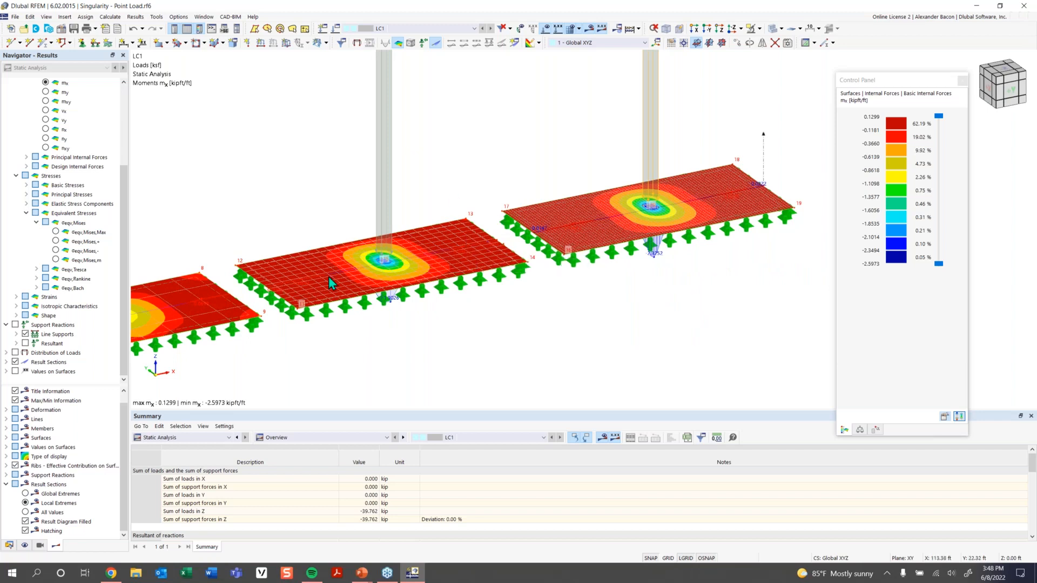
Zoom out and pan until all four plates fit in view, then right-click Result Section 1.
scroll(387, 263, up, 2)
scroll(386, 263, up, 1)
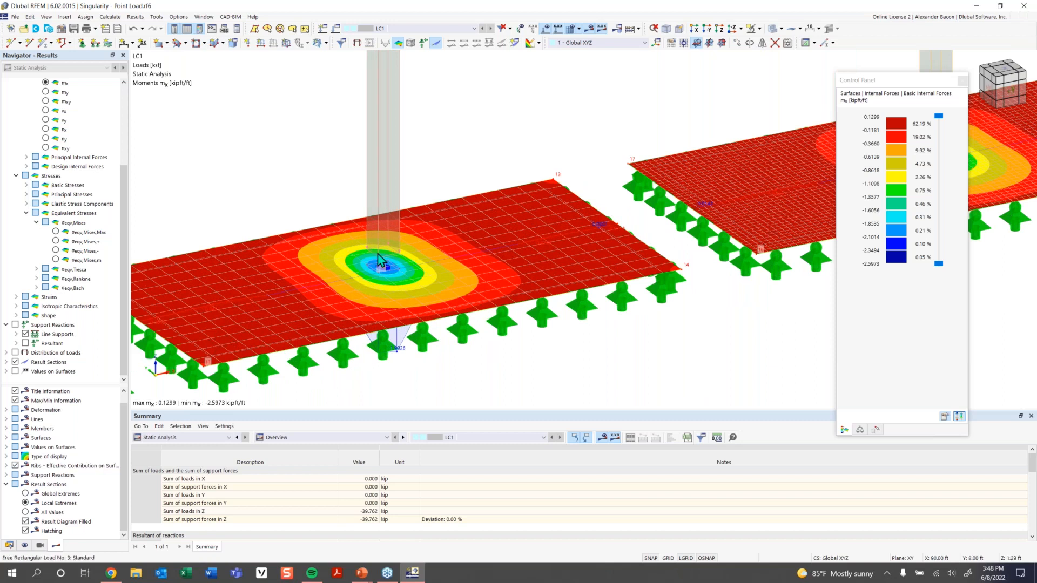
scroll(435, 248, up, 2)
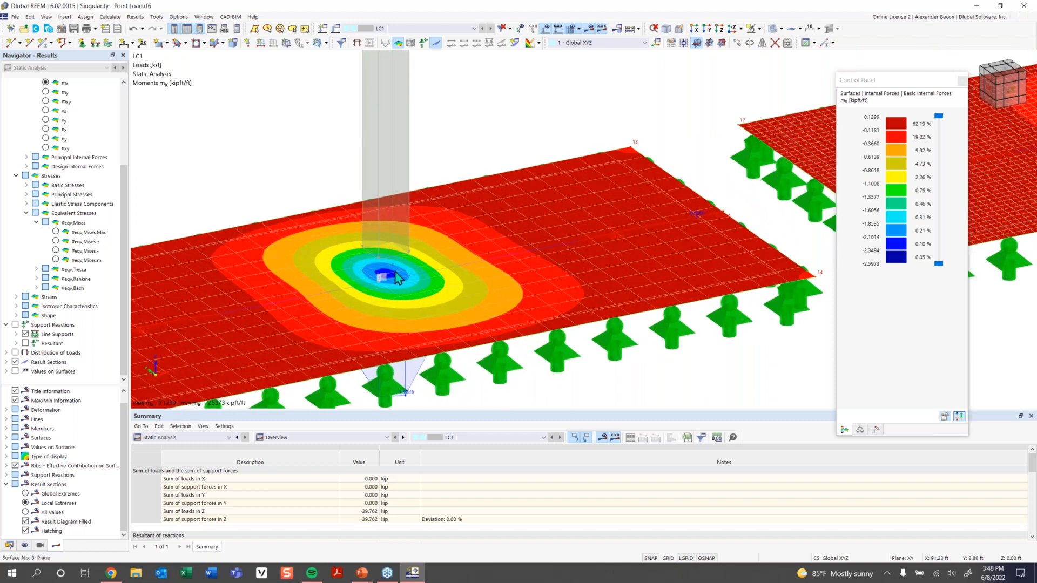
scroll(385, 292, up, 2)
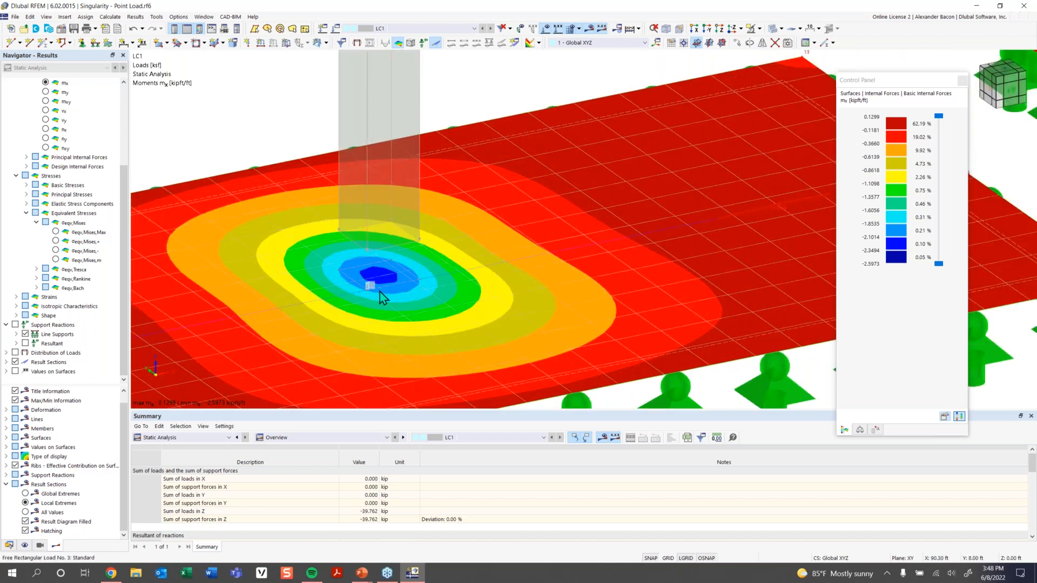
scroll(382, 295, down, 3)
middle_drag(382, 296, 432, 330)
scroll(449, 283, up, 3)
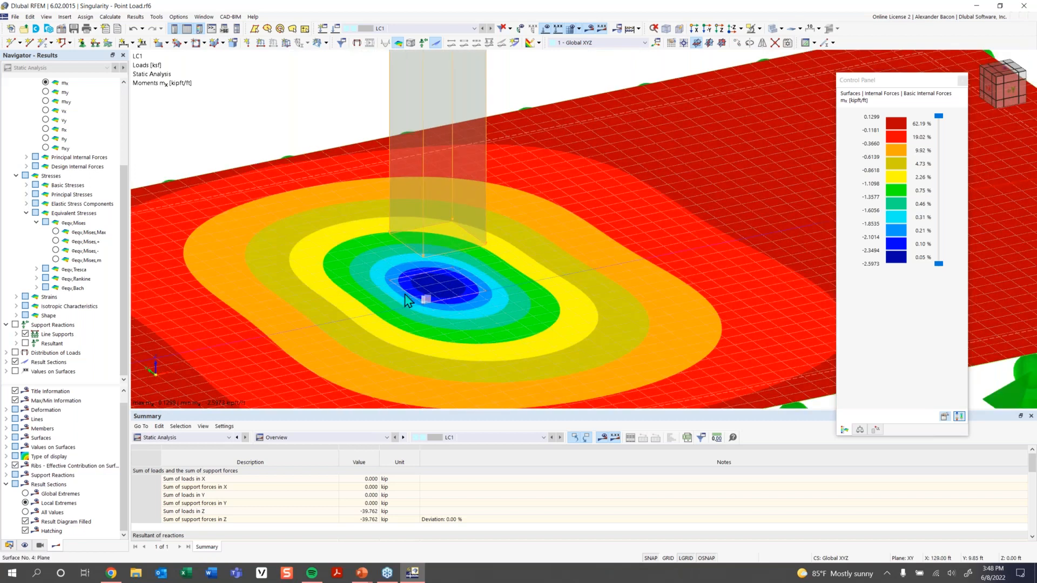
scroll(426, 301, down, 2)
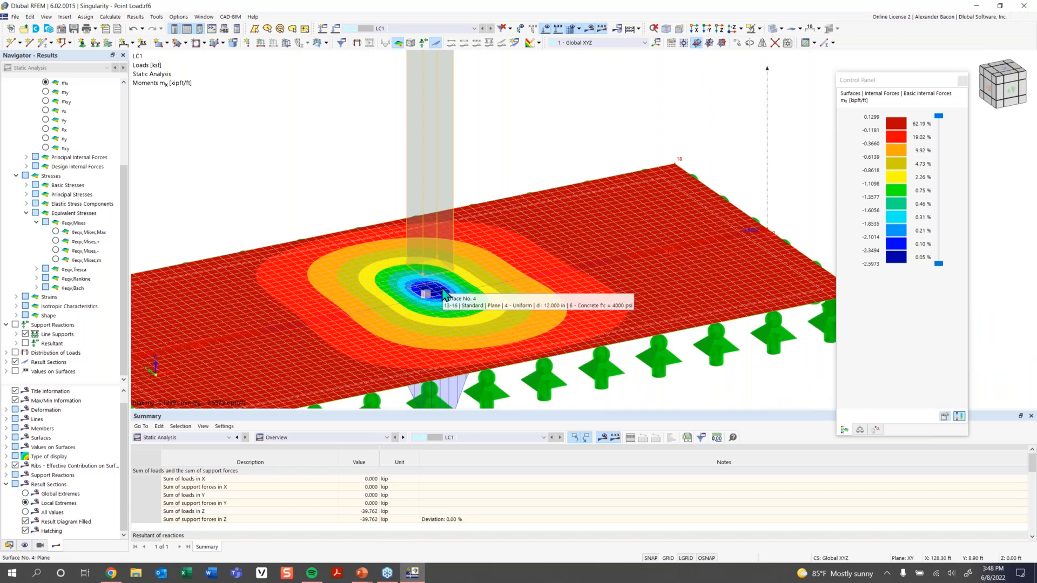
scroll(423, 309, down, 3)
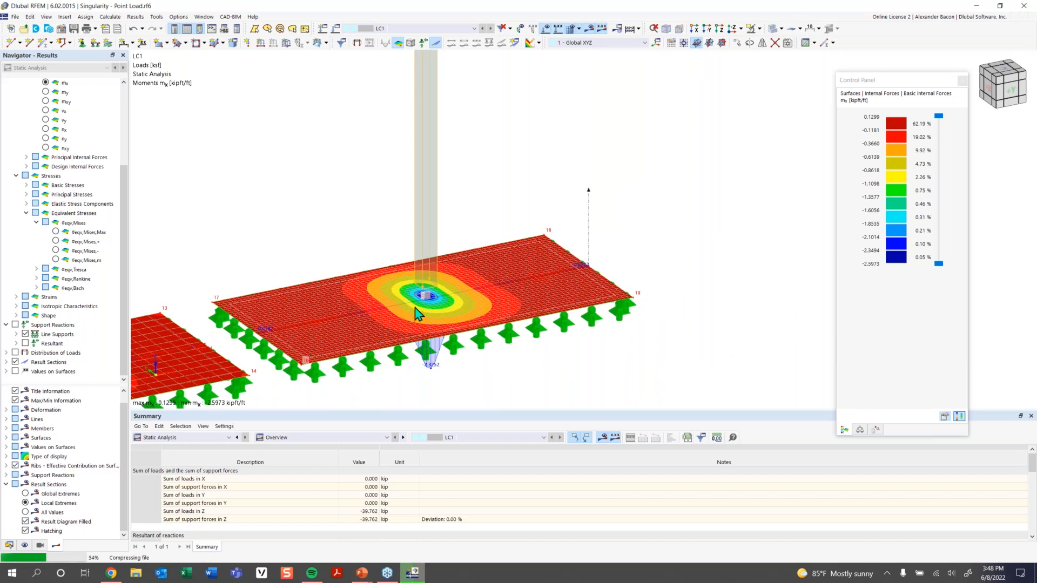
scroll(423, 305, down, 1)
middle_drag(422, 306, 552, 284)
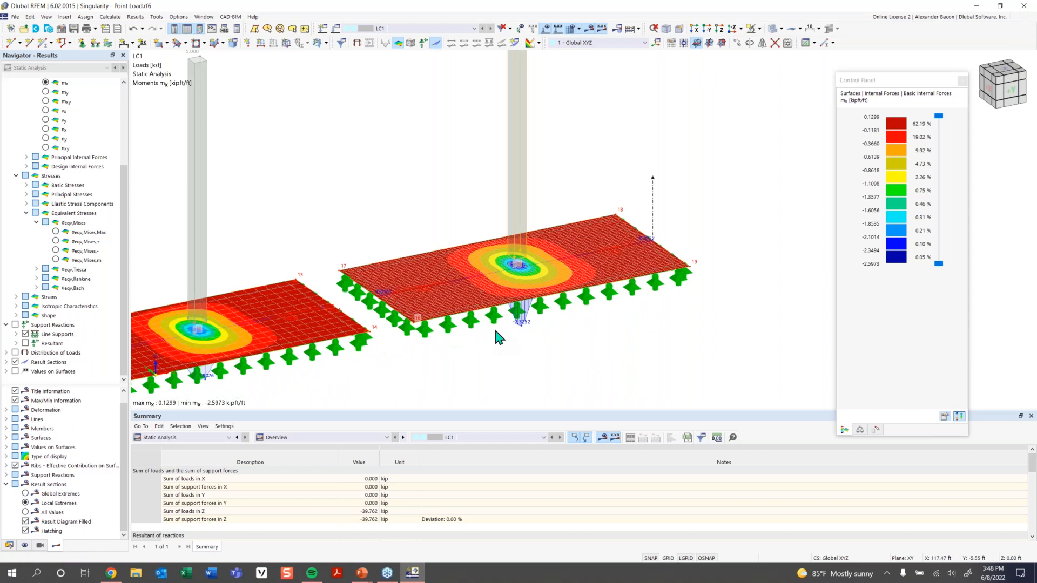
scroll(475, 334, down, 5)
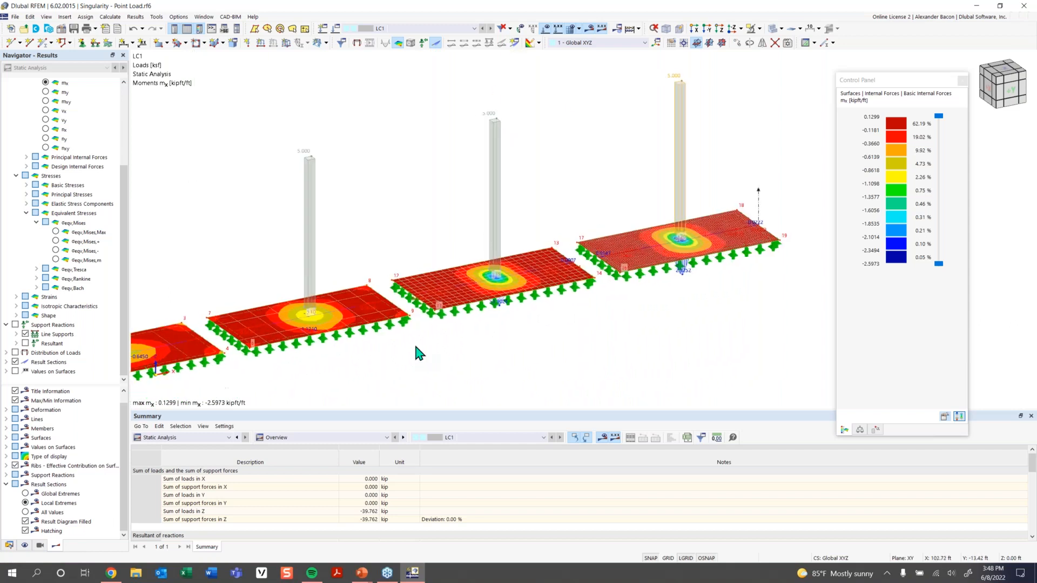
scroll(554, 321, down, 4)
middle_drag(555, 331, 404, 330)
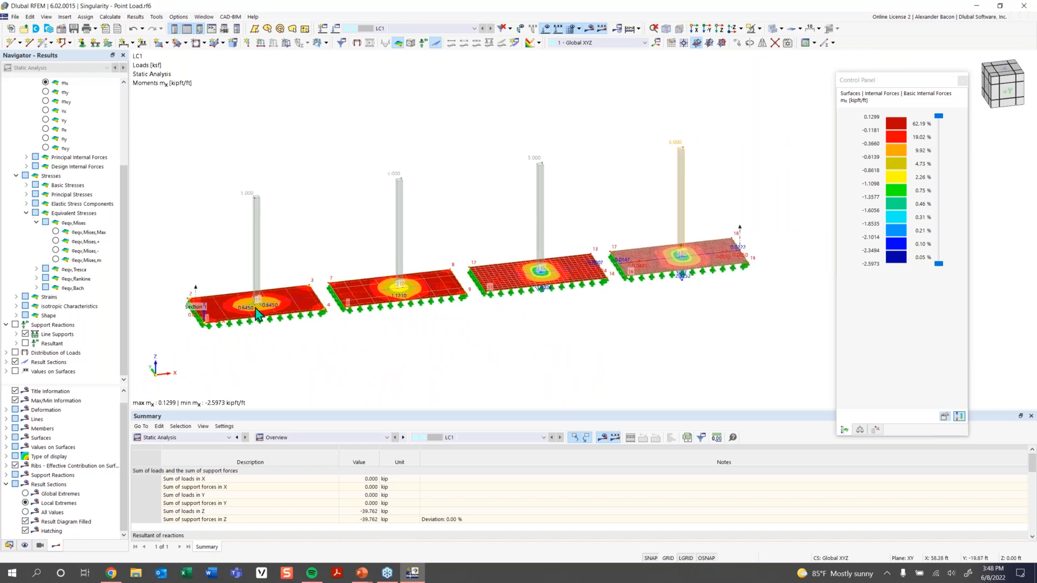
right_click(196, 298)
Show Result Section 1's result diagrams, enable Smooth Ranges and open their settings.
click(254, 343)
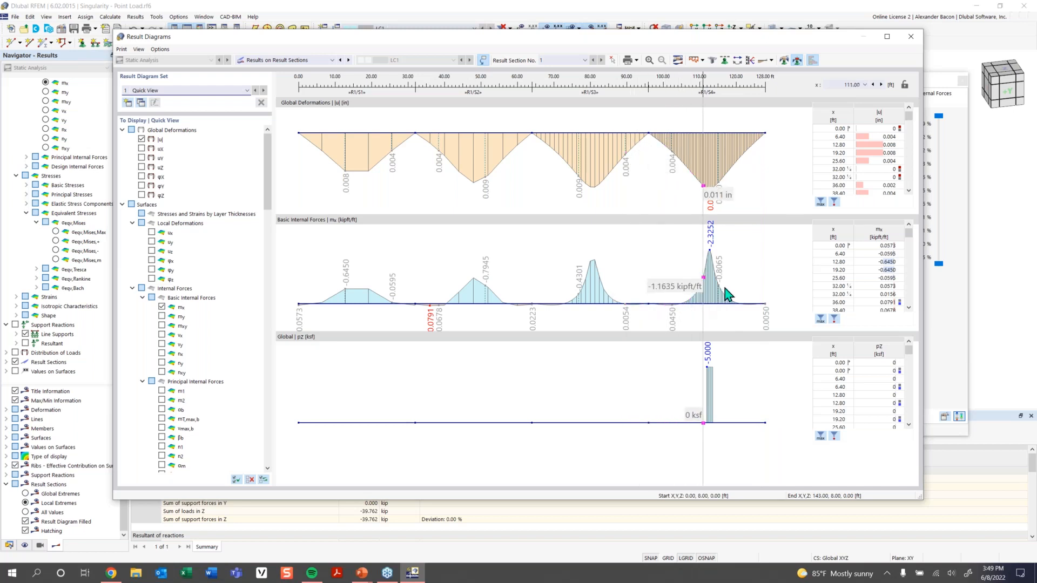
click(797, 60)
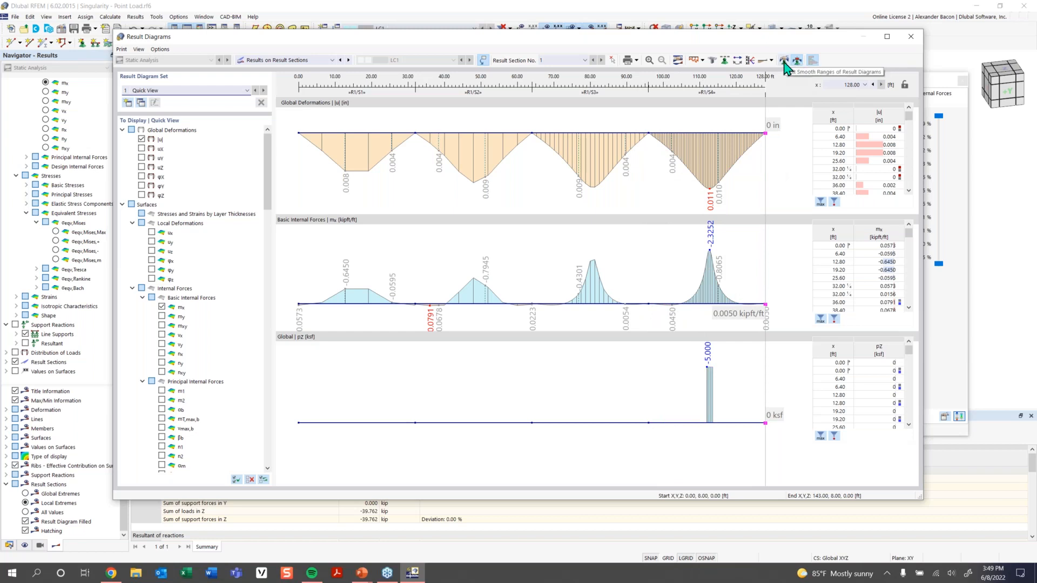
click(784, 61)
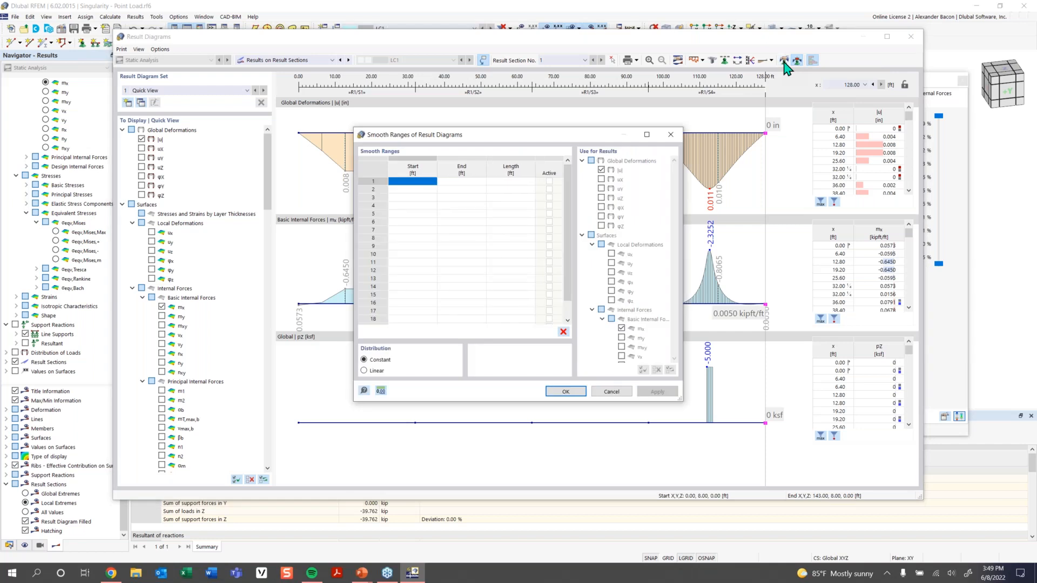
Set smooth range 1 to run from 111.29 ft to 112.71 ft and apply it.
click(415, 183)
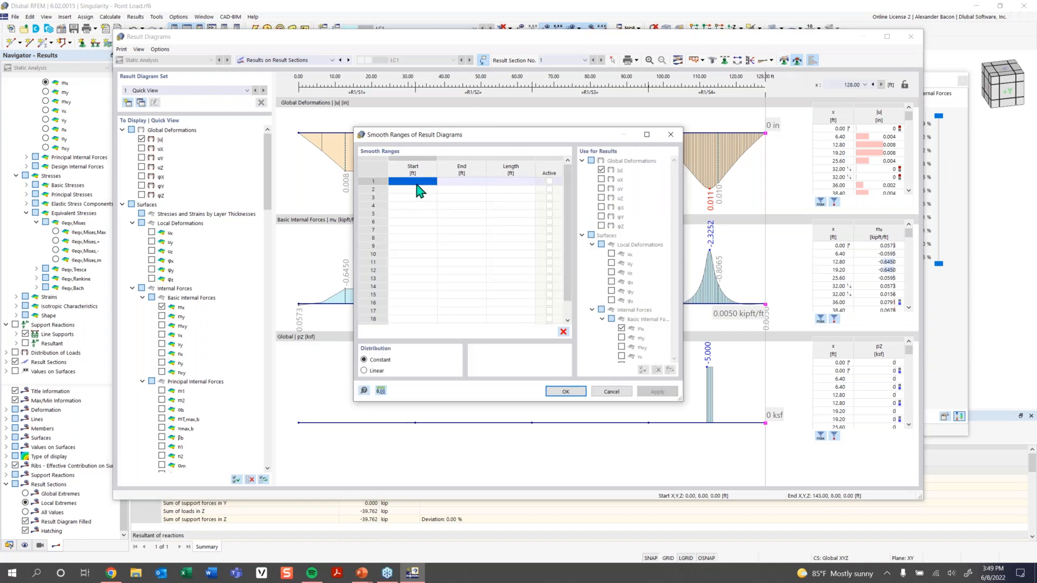
drag(439, 134, 429, 329)
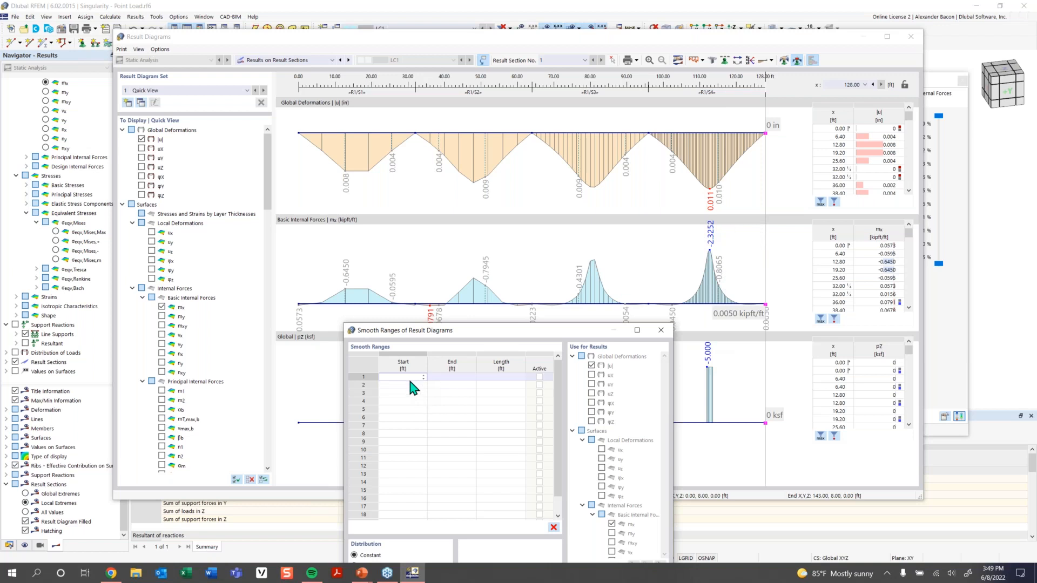
text(11)
text(.295)
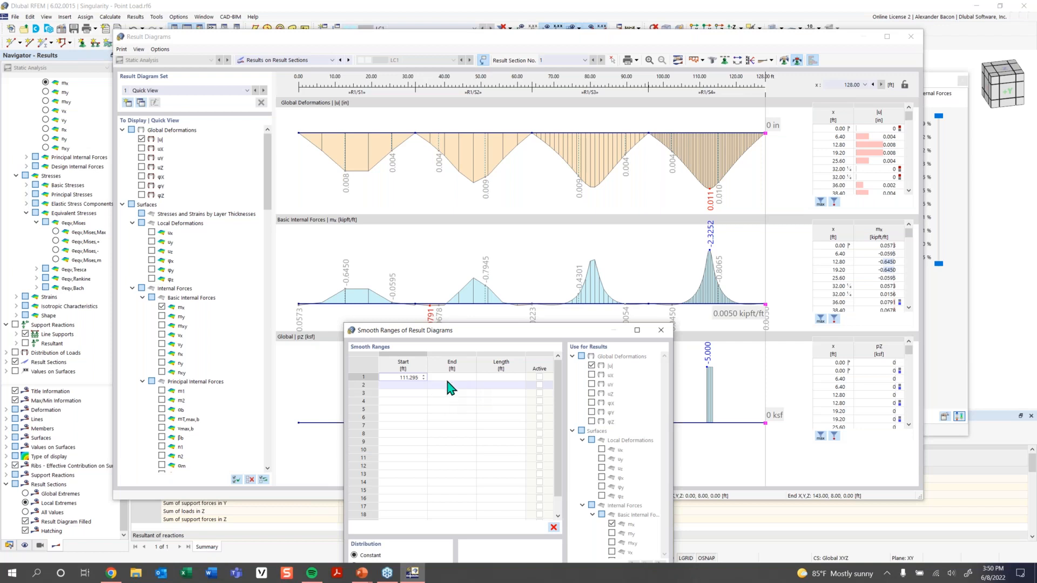
click(473, 376)
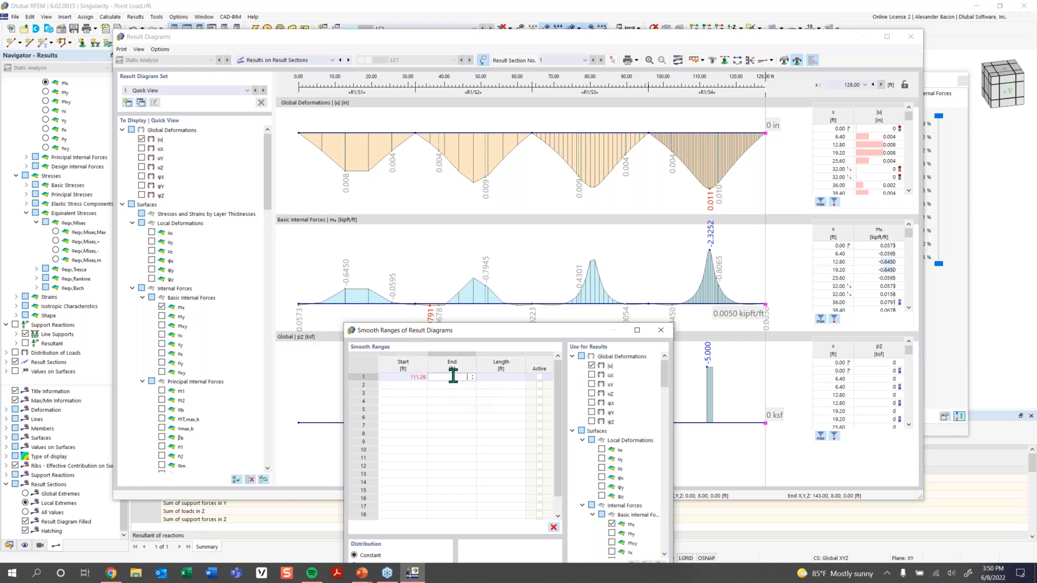
click(490, 377)
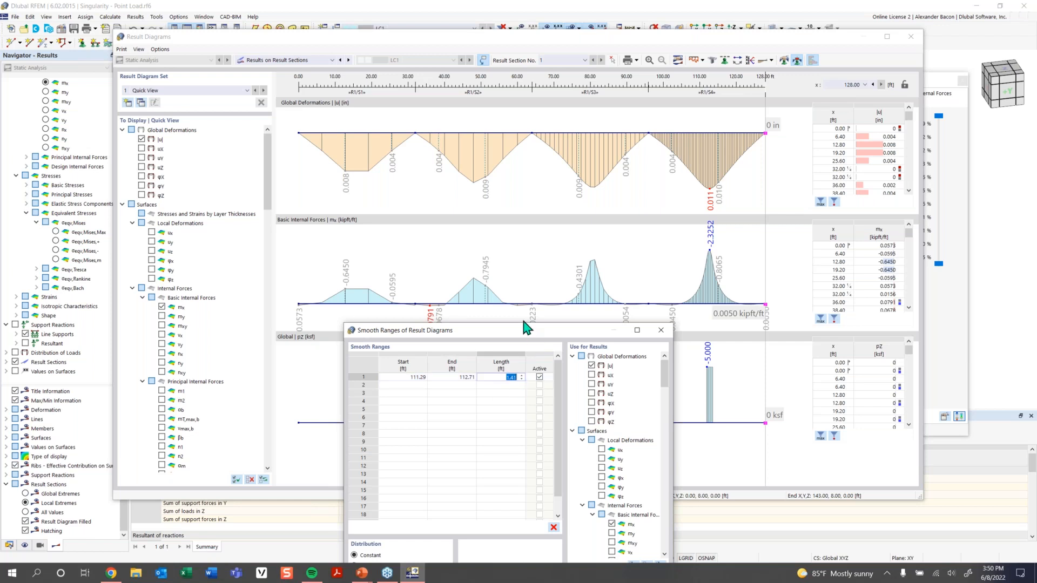
drag(527, 331, 468, 234)
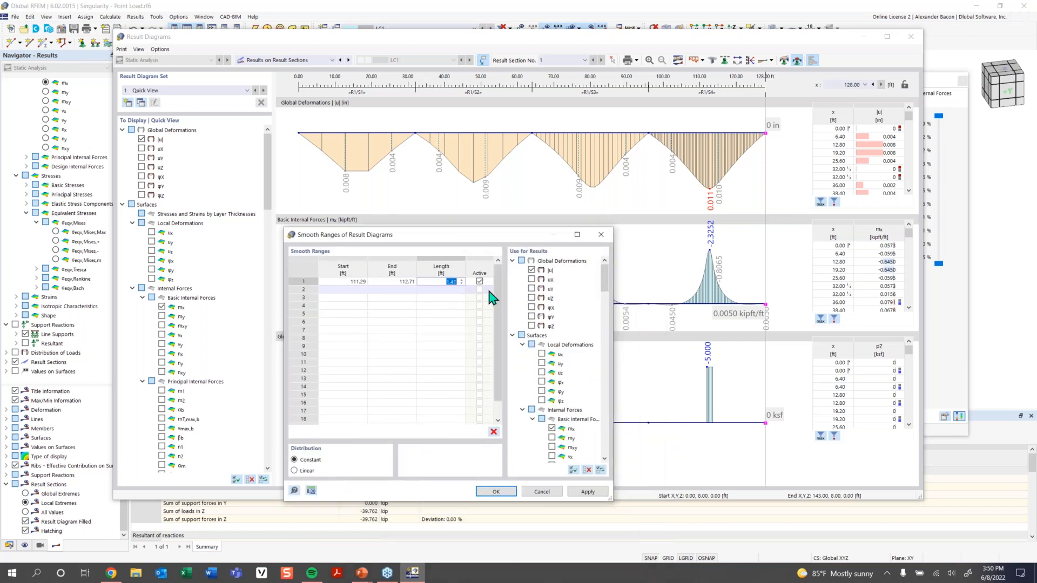
click(504, 493)
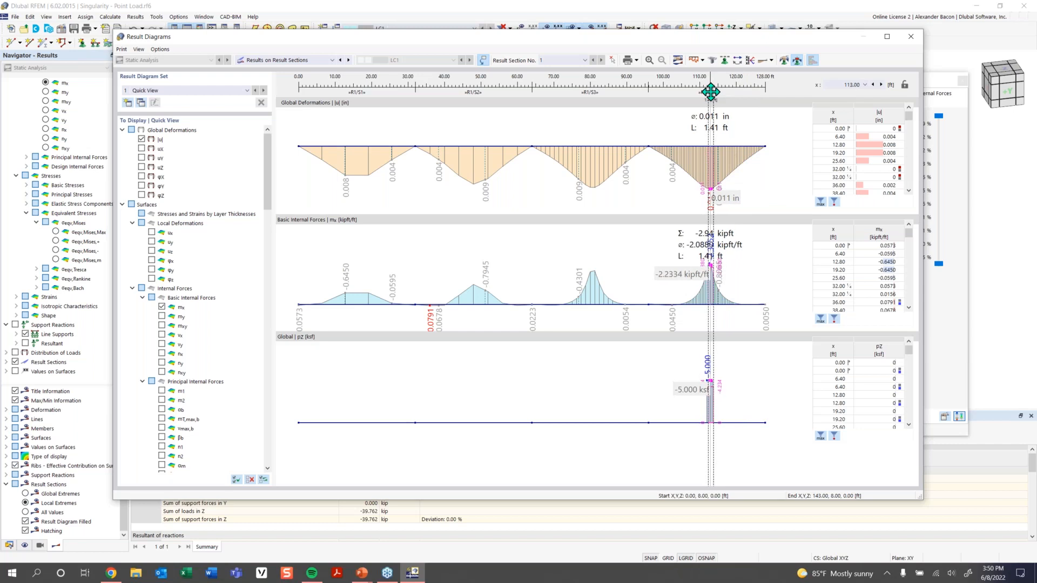
Read the smoothed mx values near 112.78 ft along the section, then close Result Diagrams.
mouse_move(711, 92)
mouse_down()
mouse_move(574, 93)
mouse_move(710, 92)
mouse_up()
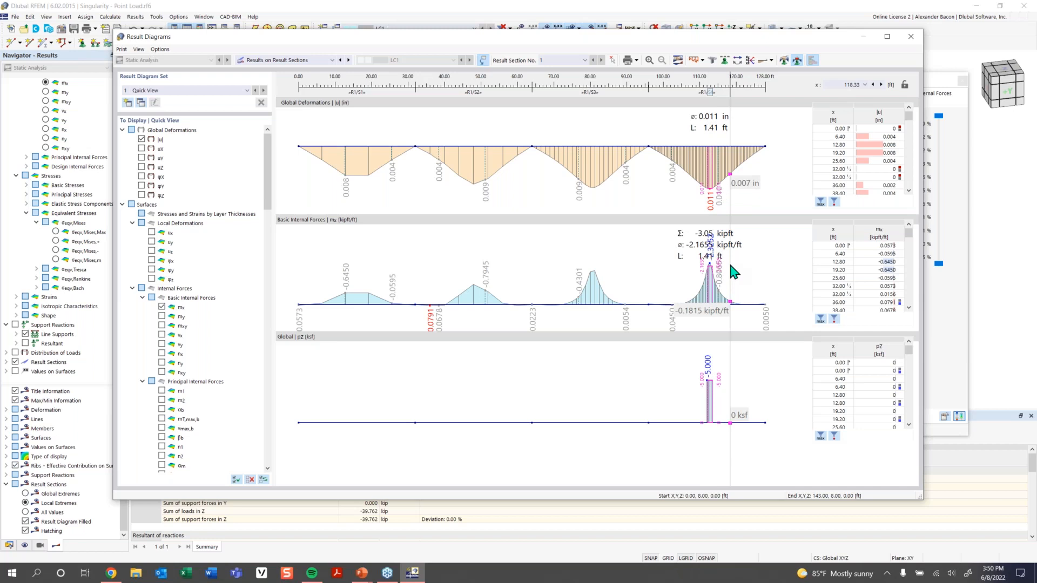
drag(710, 92, 708, 93)
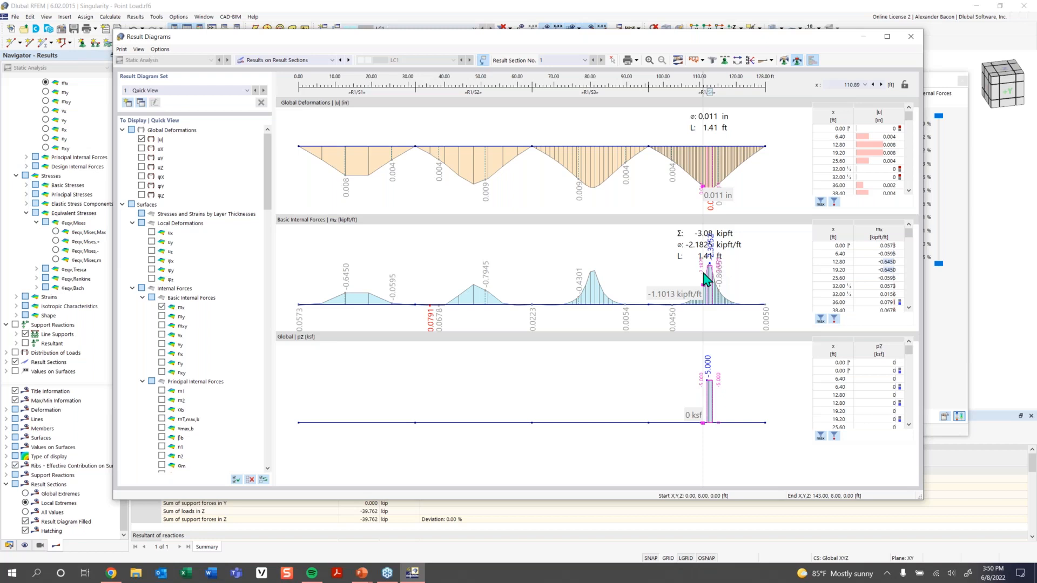
click(910, 36)
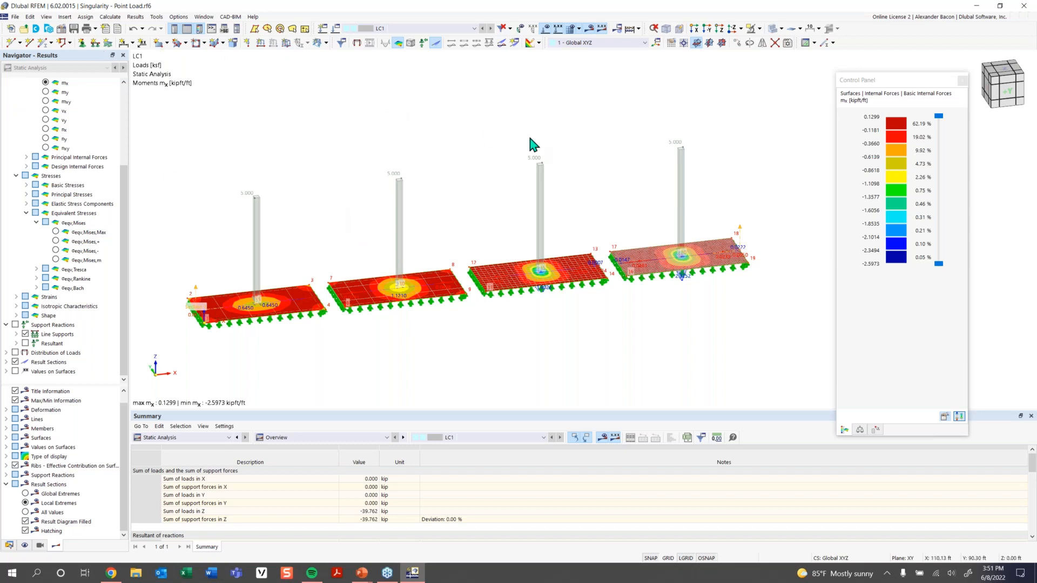
Open the model file 08_Singularity - Nodal Supports.rf6.
click(21, 33)
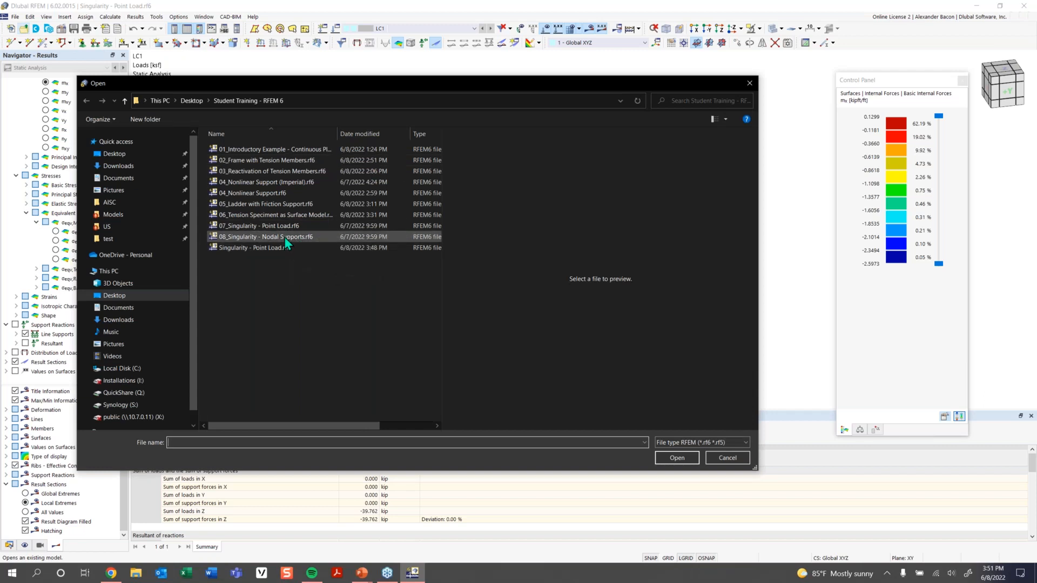
click(284, 236)
click(681, 458)
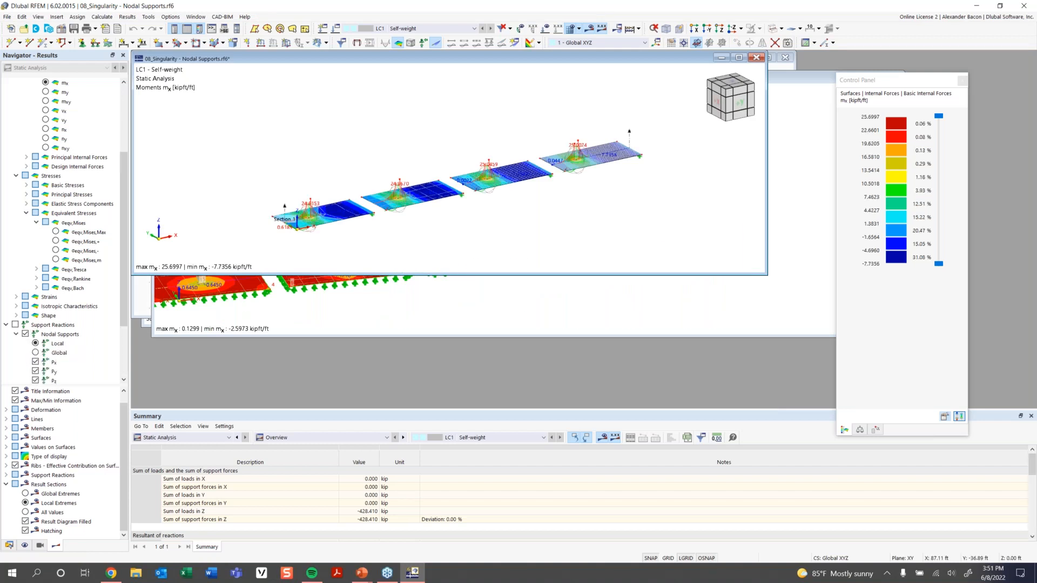
Maximize the model window and orbit the view to a side elevation.
click(739, 57)
middle_drag(607, 304, 497, 312)
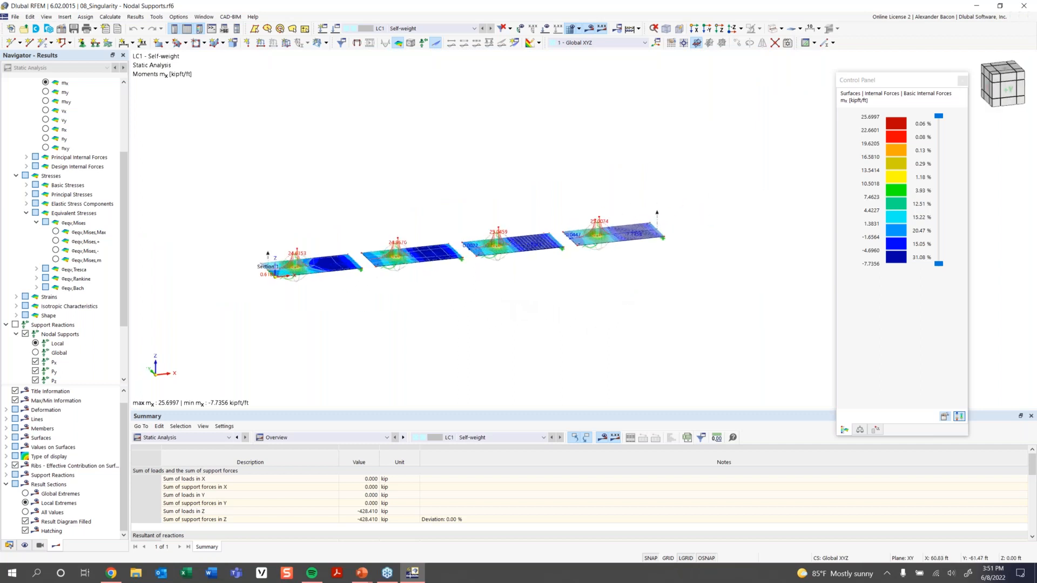
scroll(360, 257, up, 2)
scroll(360, 257, up, 2)
middle_drag(705, 284, 640, 291)
ctrl+middle_drag(640, 291, 699, 288)
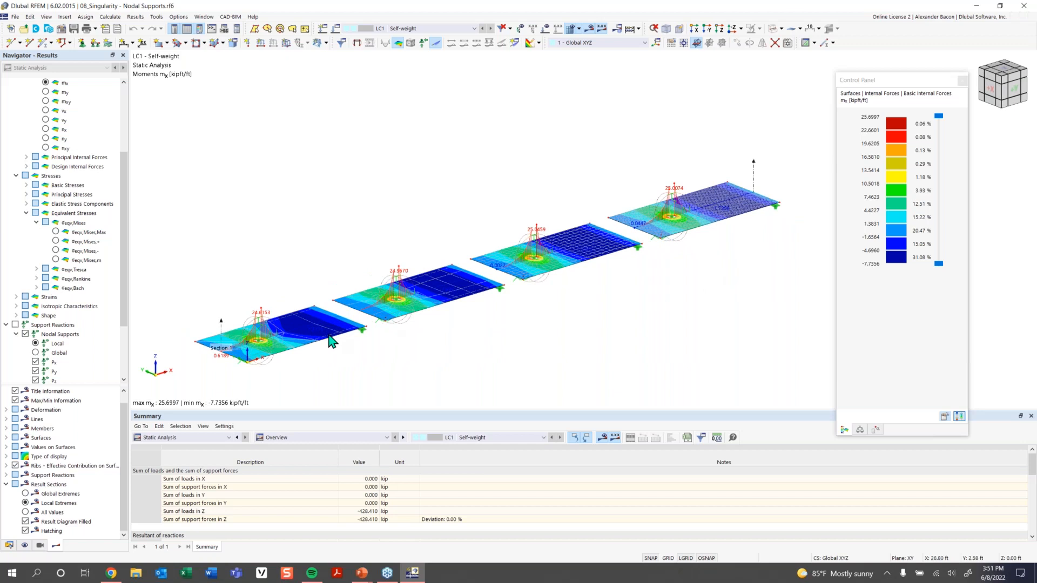
ctrl+middle_drag(419, 340, 432, 291)
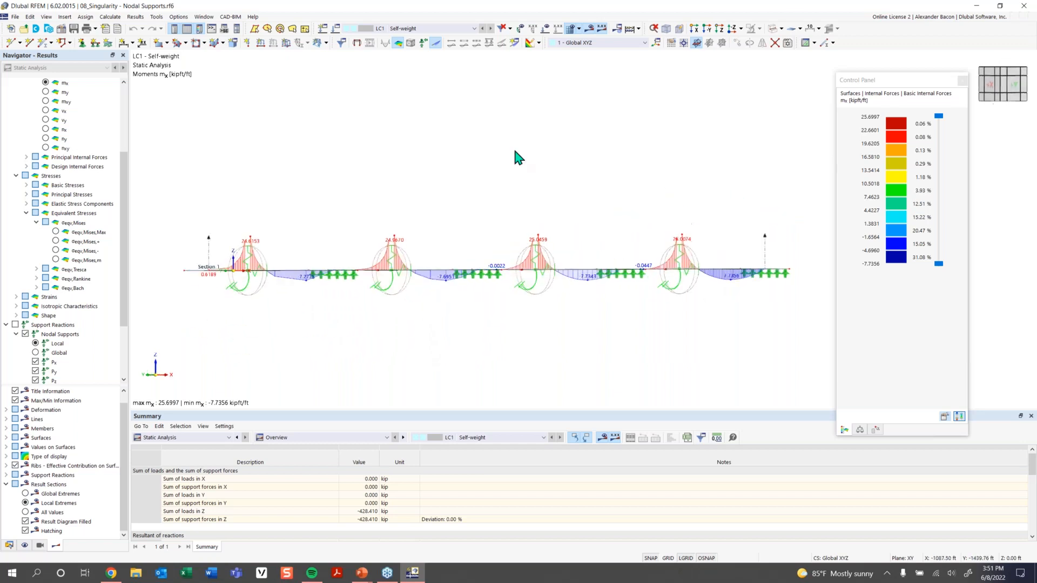
Turn off the results display and shrink the nodal support symbols.
click(578, 31)
right_click(537, 264)
drag(596, 339, 560, 340)
click(418, 196)
ctrl+middle_drag(418, 197, 428, 233)
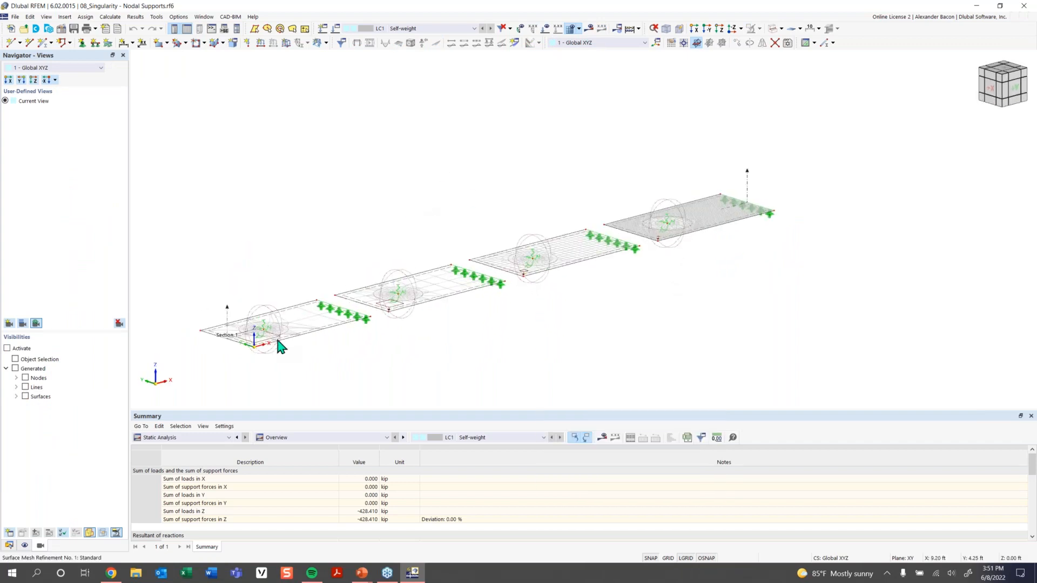
ctrl+middle_drag(405, 335, 292, 324)
scroll(224, 328, up, 2)
scroll(611, 264, down, 1)
scroll(611, 264, up, 1)
scroll(313, 325, up, 2)
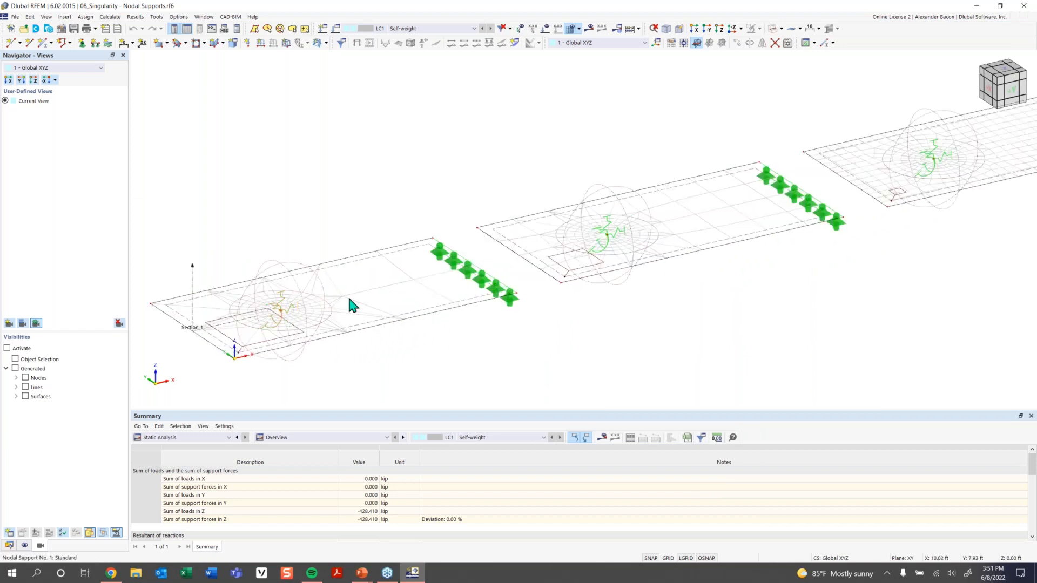
Display the self-weight surface loads on all four slabs.
click(545, 29)
scroll(683, 215, up, 2)
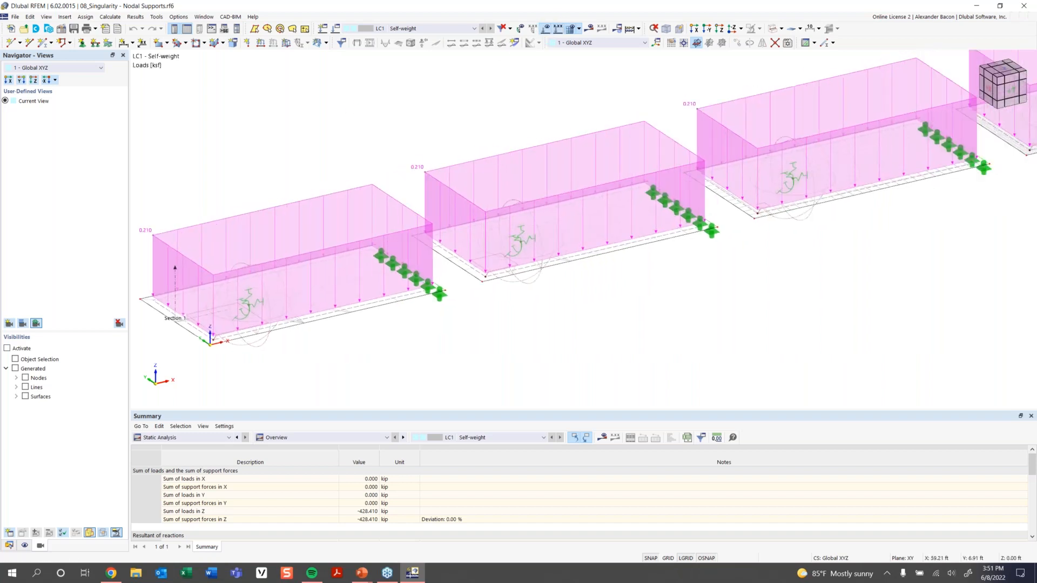
scroll(609, 214, down, 1)
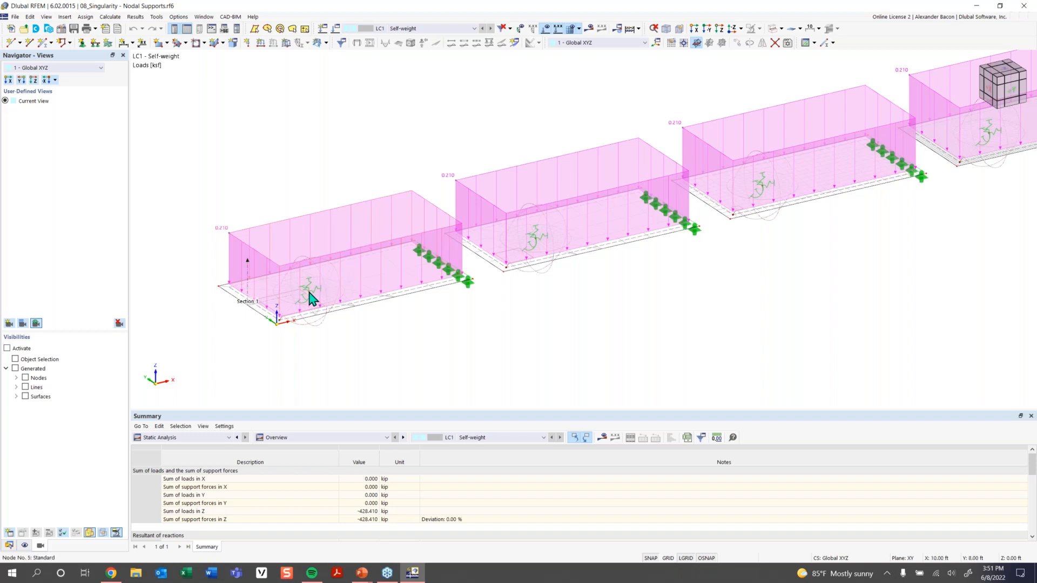
mouse_move(312, 299)
Review node 5's Hinged support definition, confirm the node, and accept deleting the results.
double_click(307, 294)
click(363, 162)
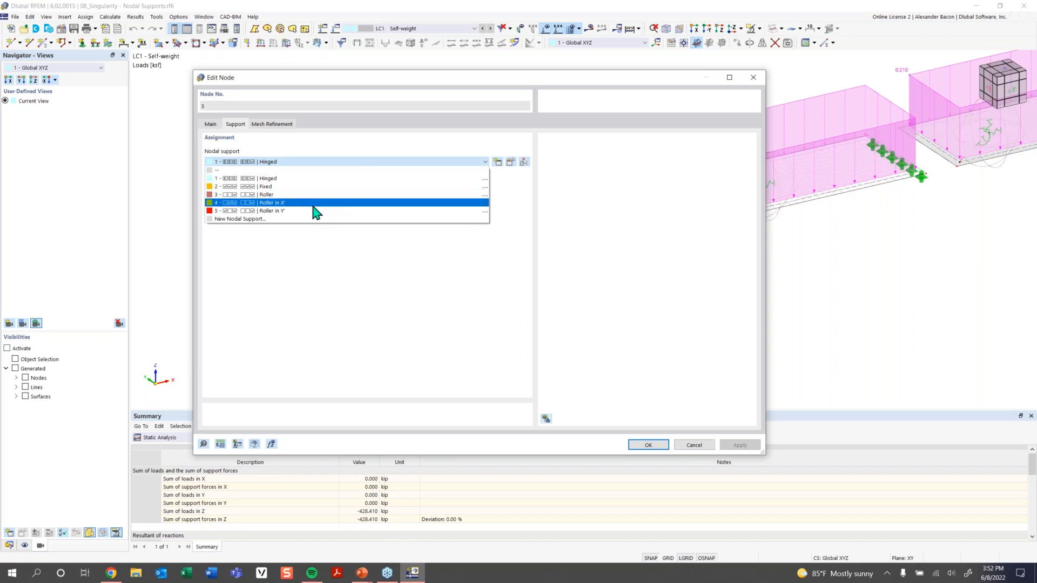
click(510, 162)
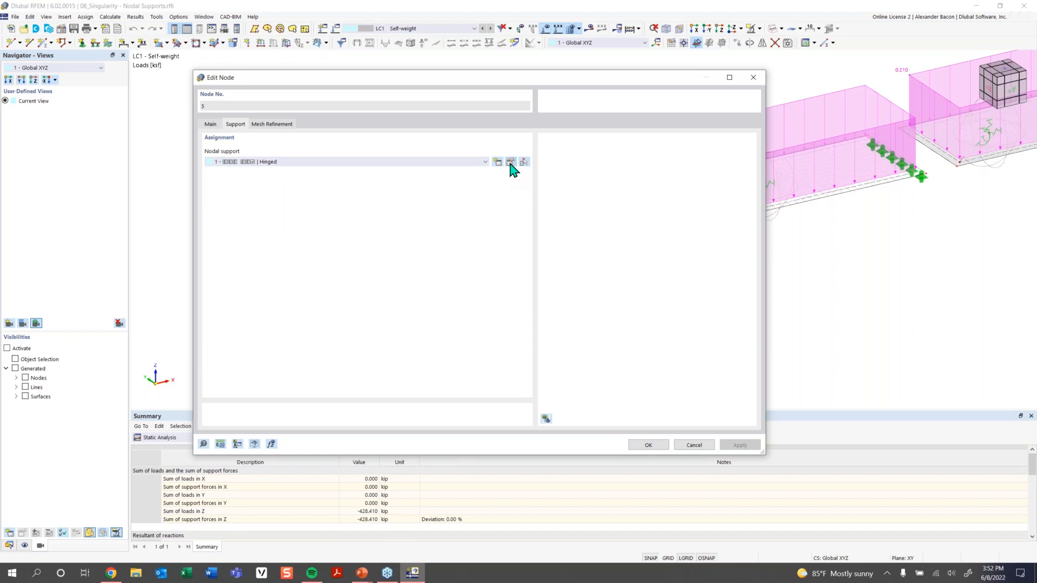
click(510, 163)
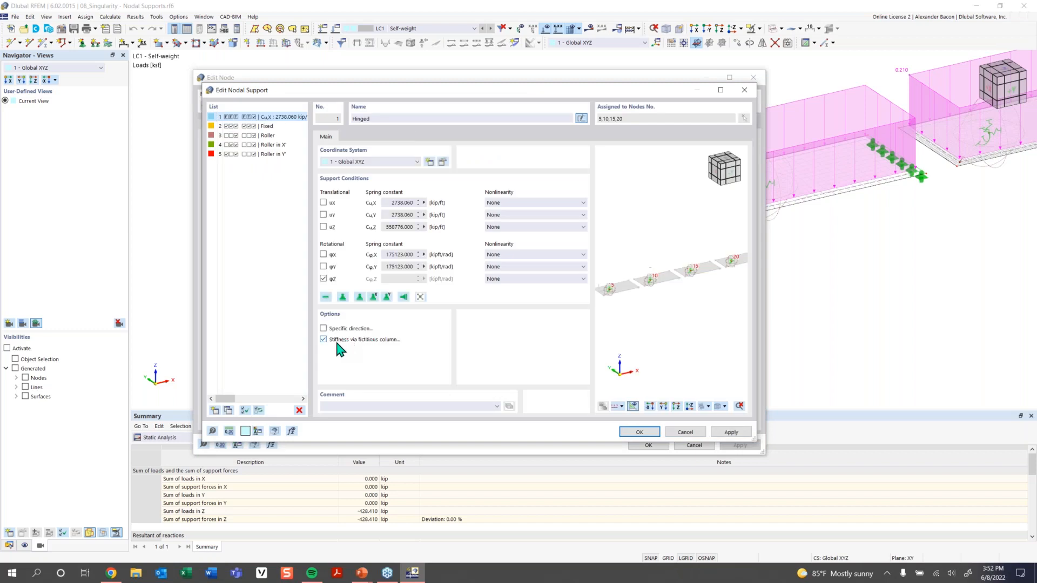
click(646, 433)
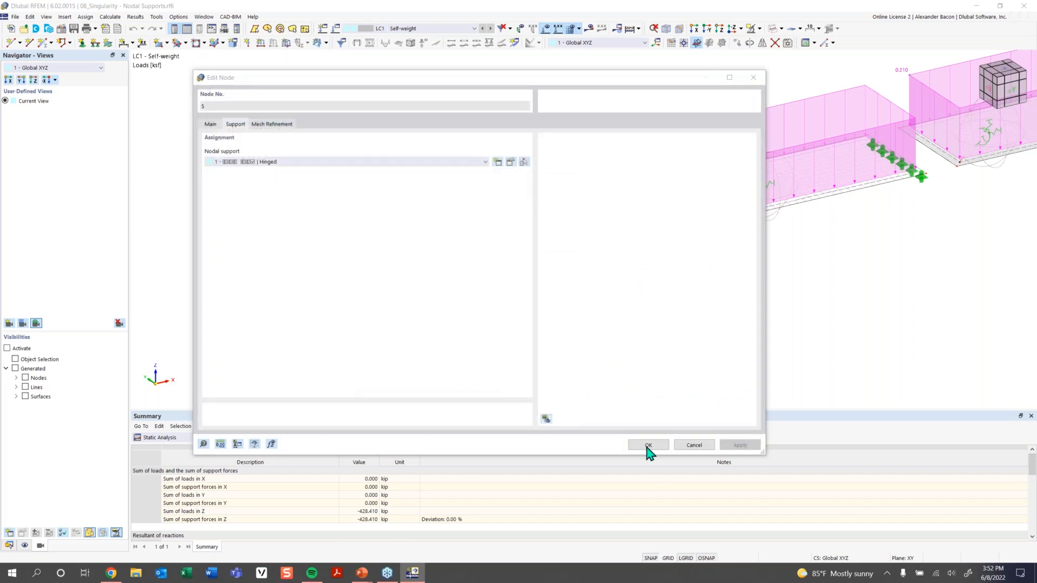
click(647, 447)
click(564, 331)
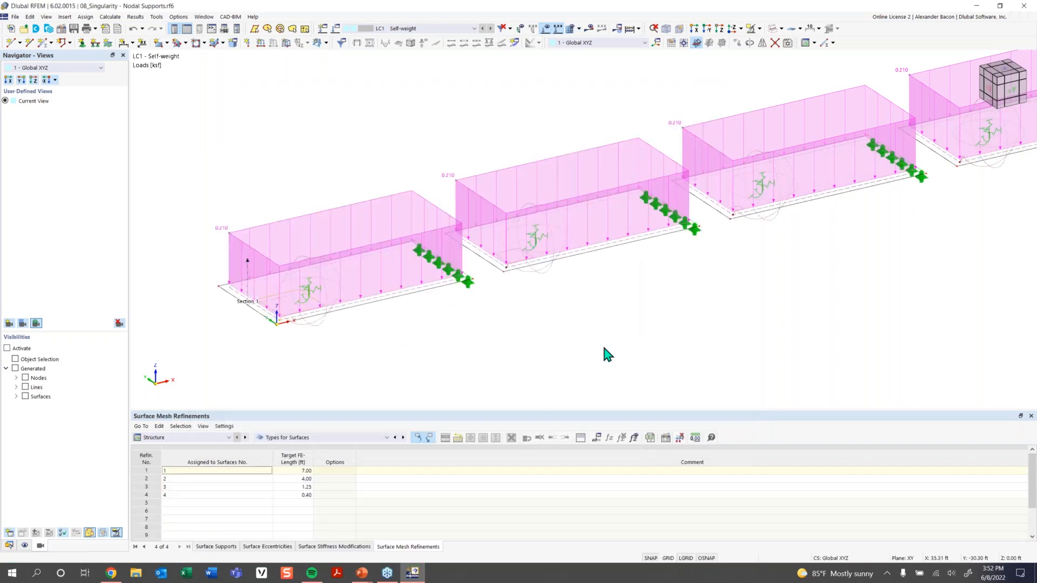
Give node 5 a new nodal support with φx, φy free and no fictitious-column stiffness.
scroll(607, 353, down, 3)
middle_drag(607, 354, 533, 348)
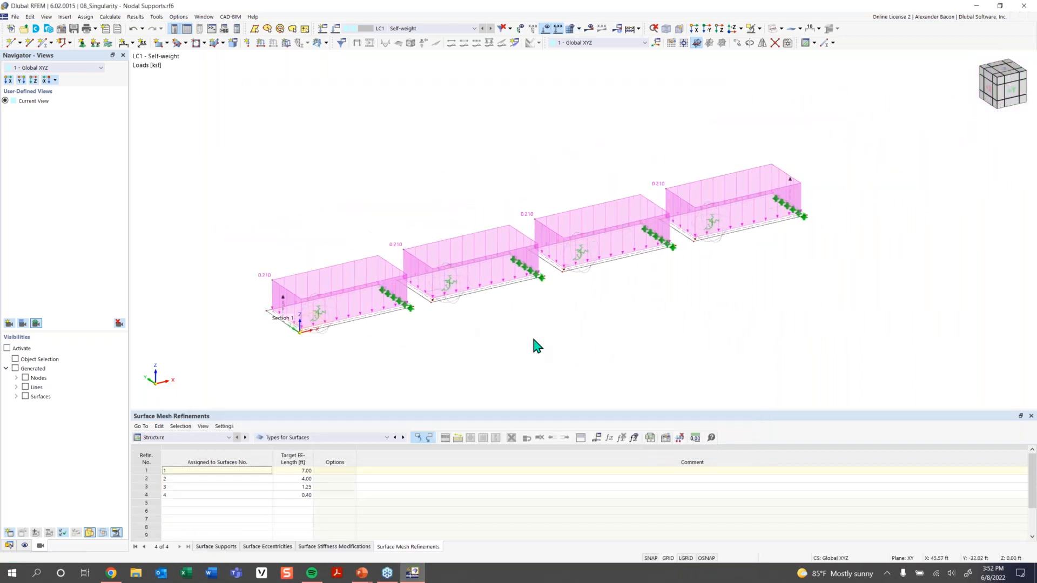
double_click(320, 318)
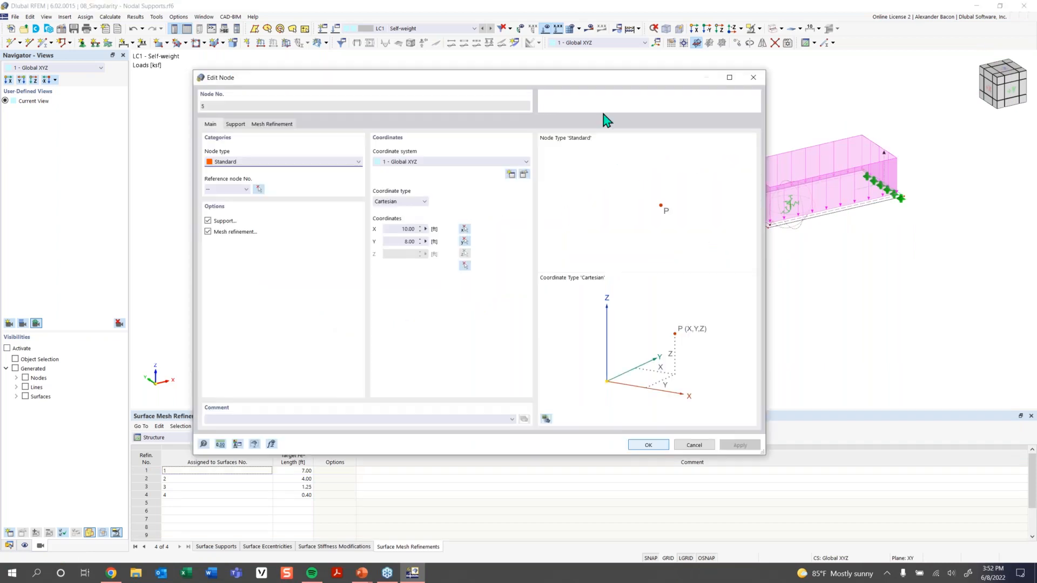
click(754, 80)
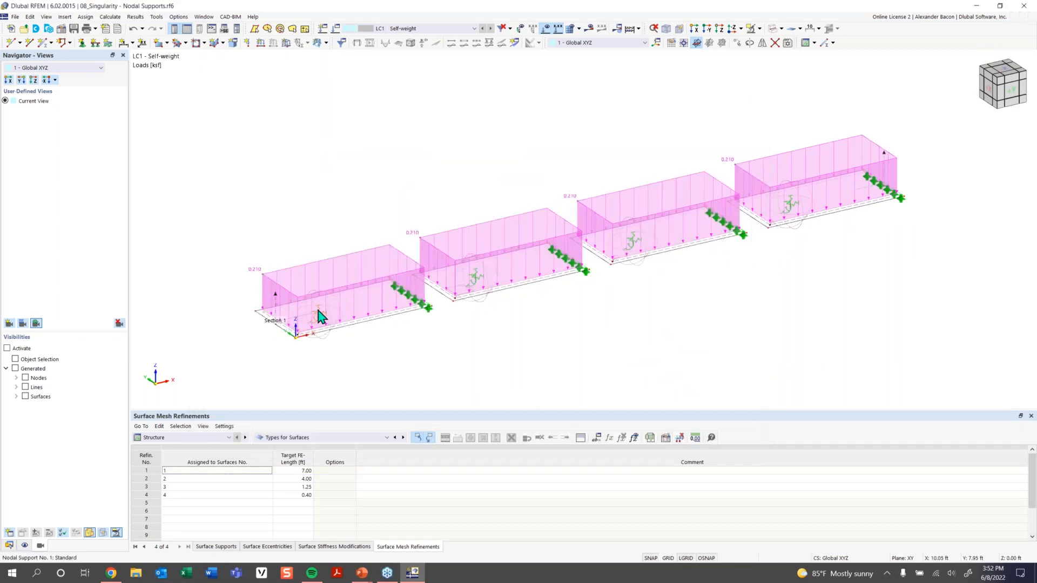
double_click(318, 311)
click(328, 162)
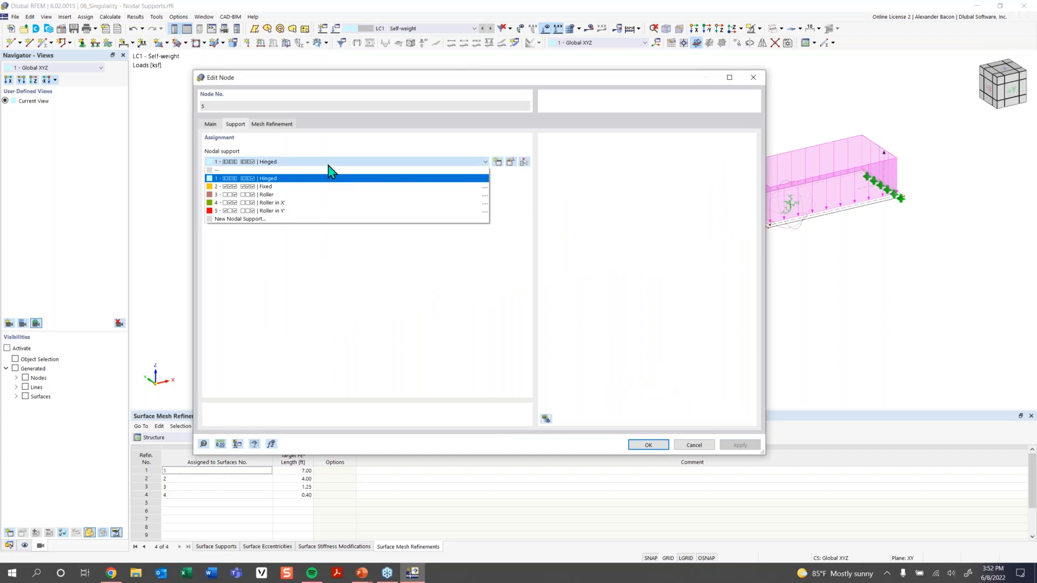
click(251, 219)
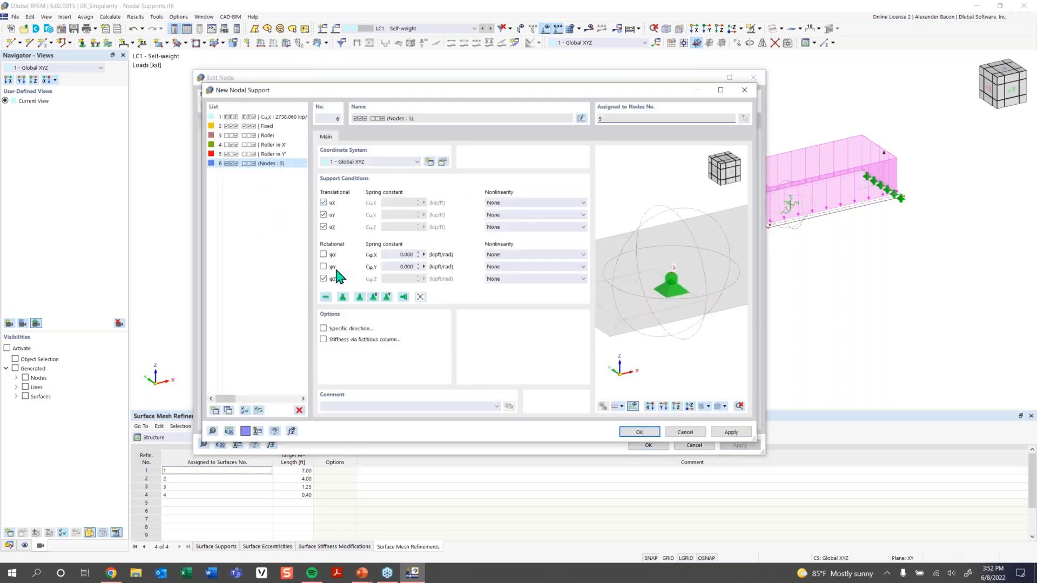
click(645, 432)
click(647, 444)
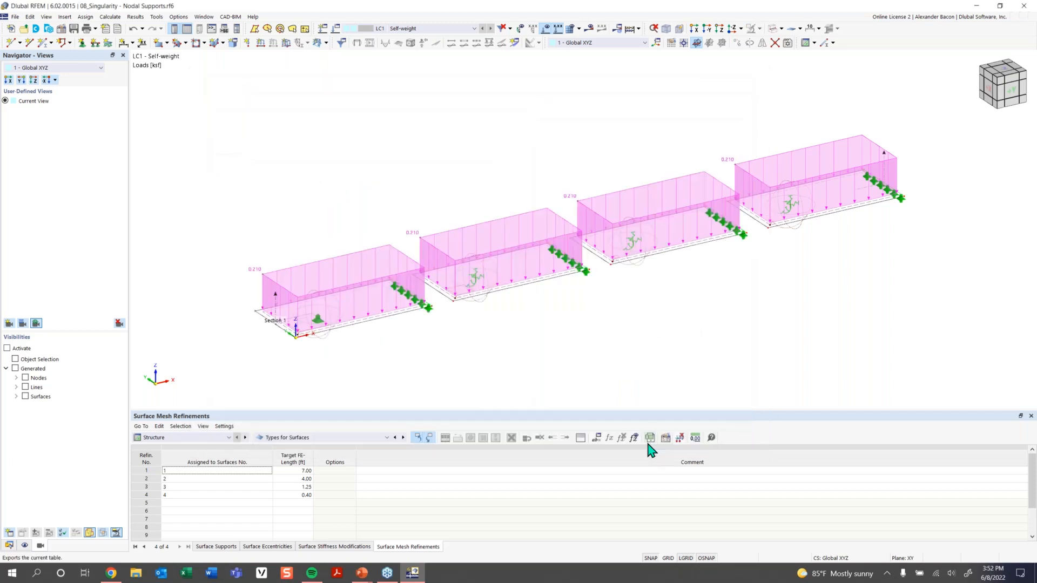
Assign nodal support 6 to nodes 10, 15 and 20, replacing 1 – Hinged.
double_click(476, 279)
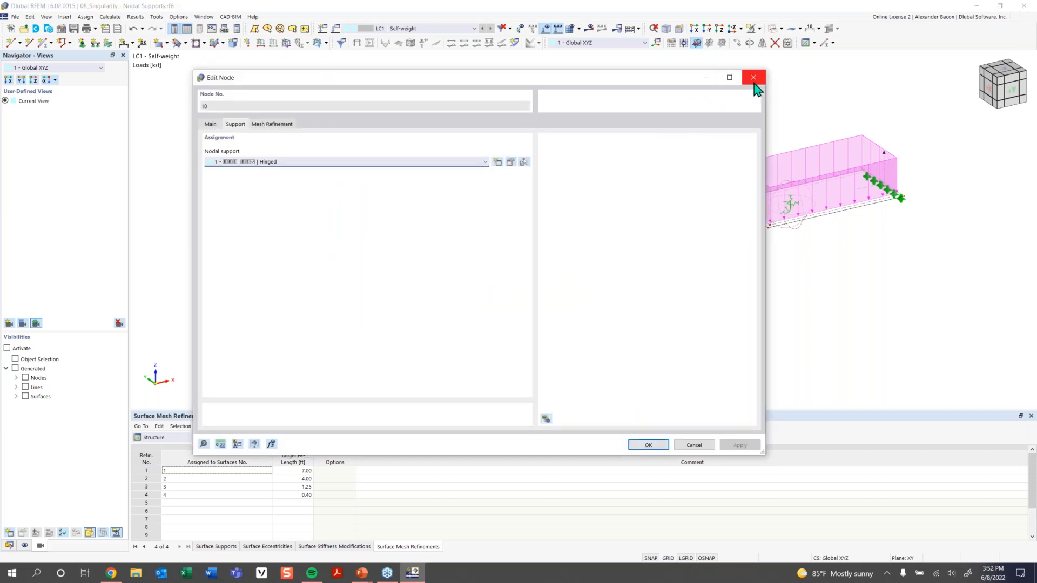
click(499, 165)
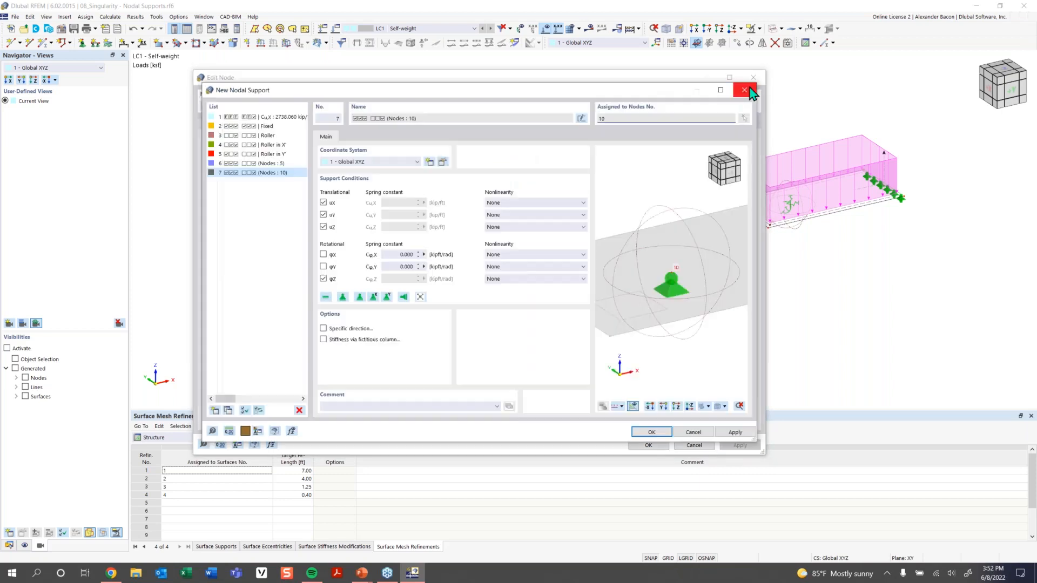
click(746, 85)
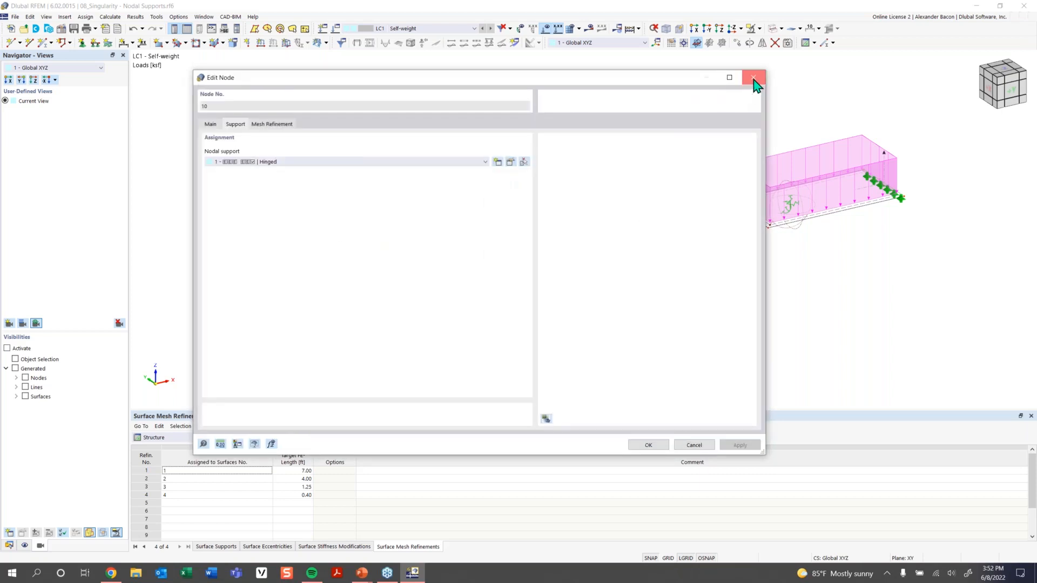
click(754, 78)
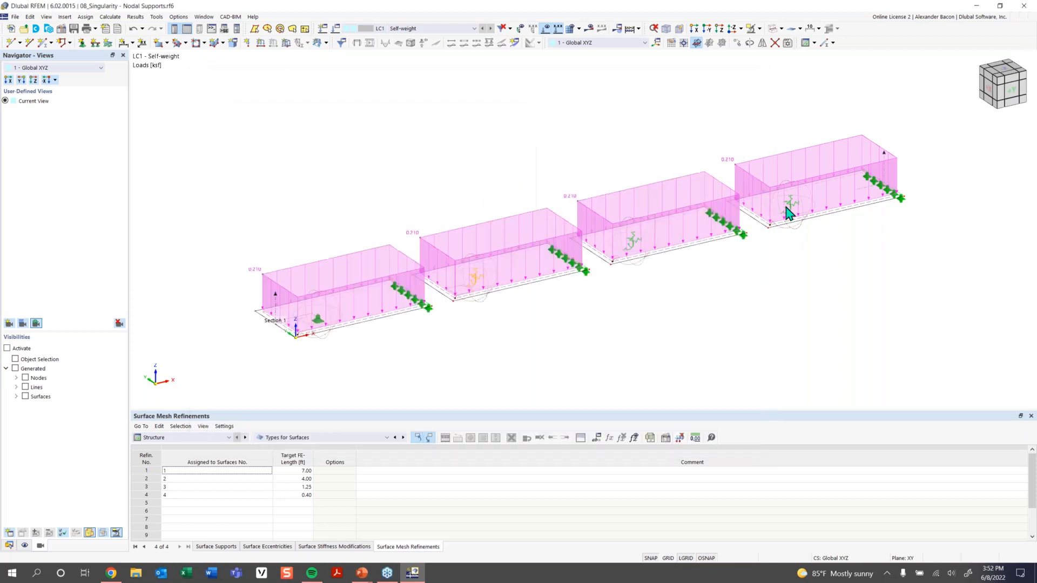
double_click(639, 249)
click(484, 161)
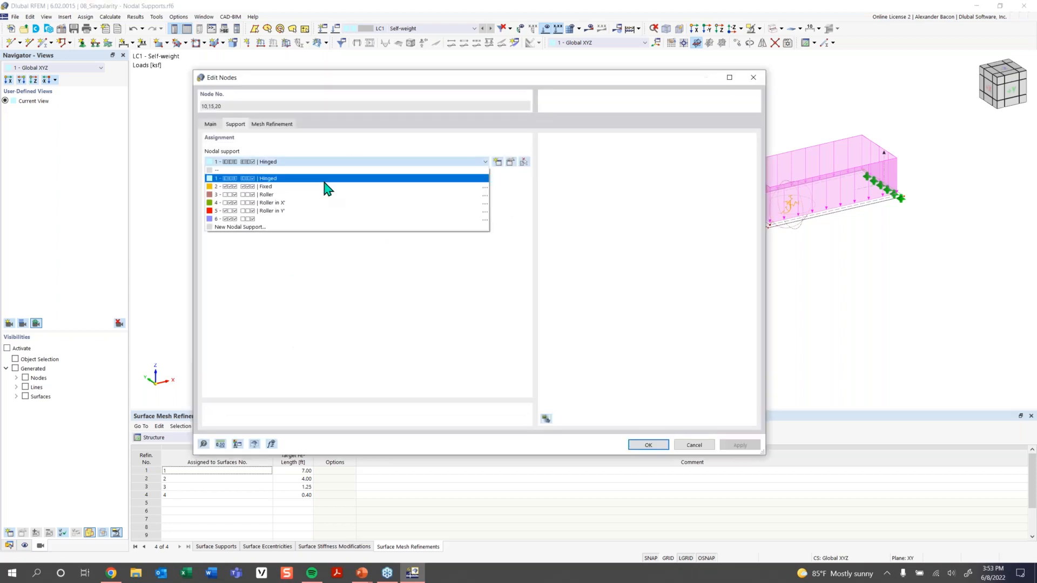
click(309, 220)
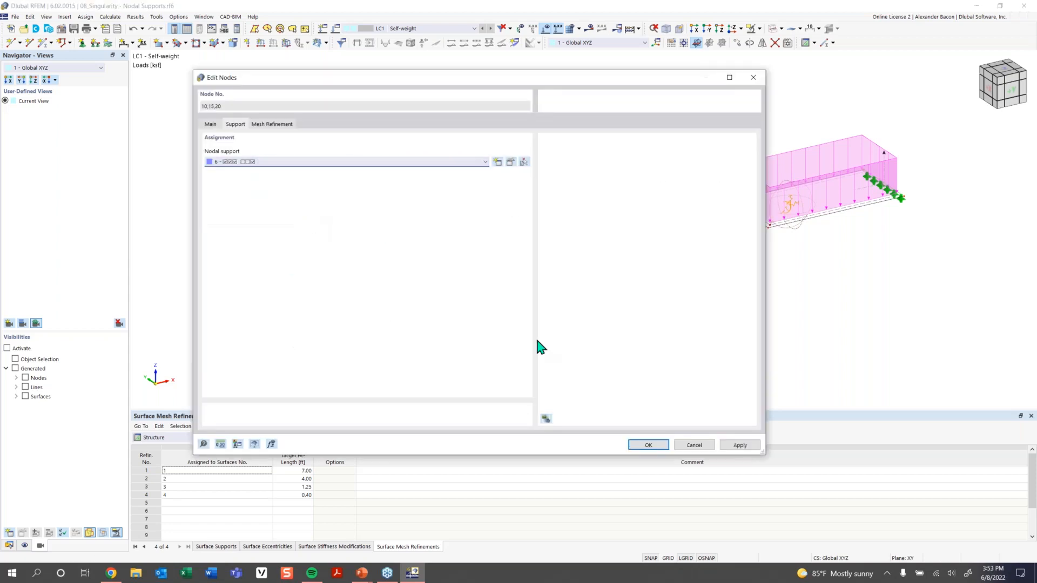
click(645, 447)
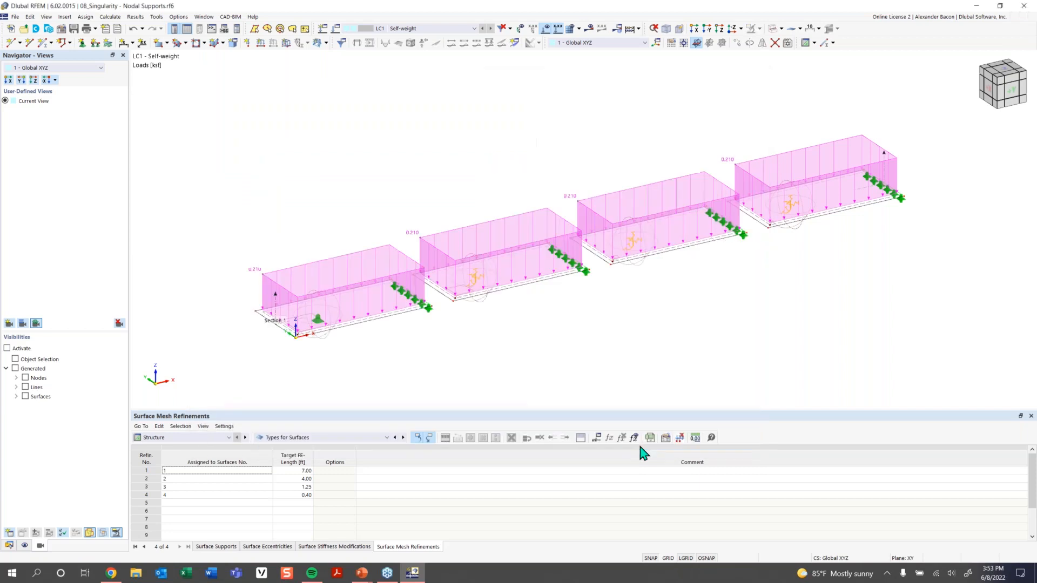
Recalculate LC1 and view mx contours (47.2643 to −8.0412 kipft/ft) with loads hidden.
click(586, 31)
click(565, 330)
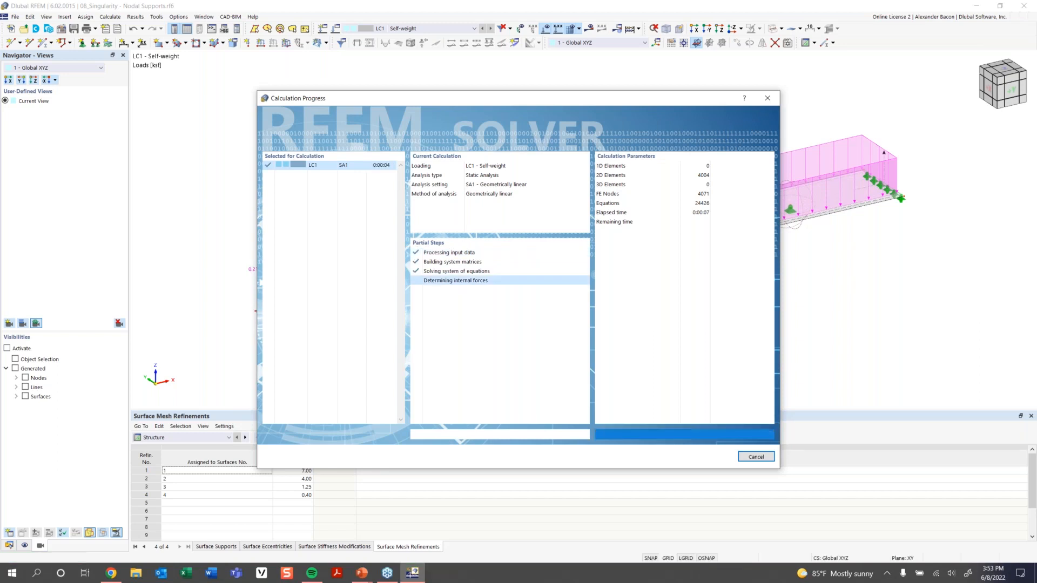
scroll(769, 311, down, 2)
middle_drag(724, 316, 602, 313)
ctrl+middle_drag(602, 314, 625, 306)
click(548, 30)
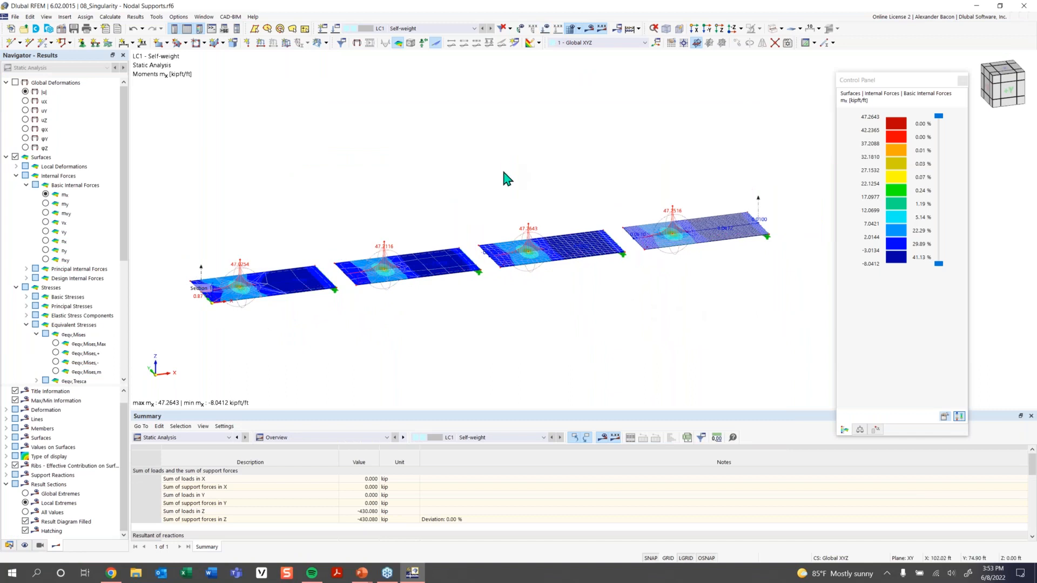
mouse_move(502, 176)
ctrl+middle_down()
mouse_move(480, 149)
mouse_move(493, 181)
ctrl+middle_up()
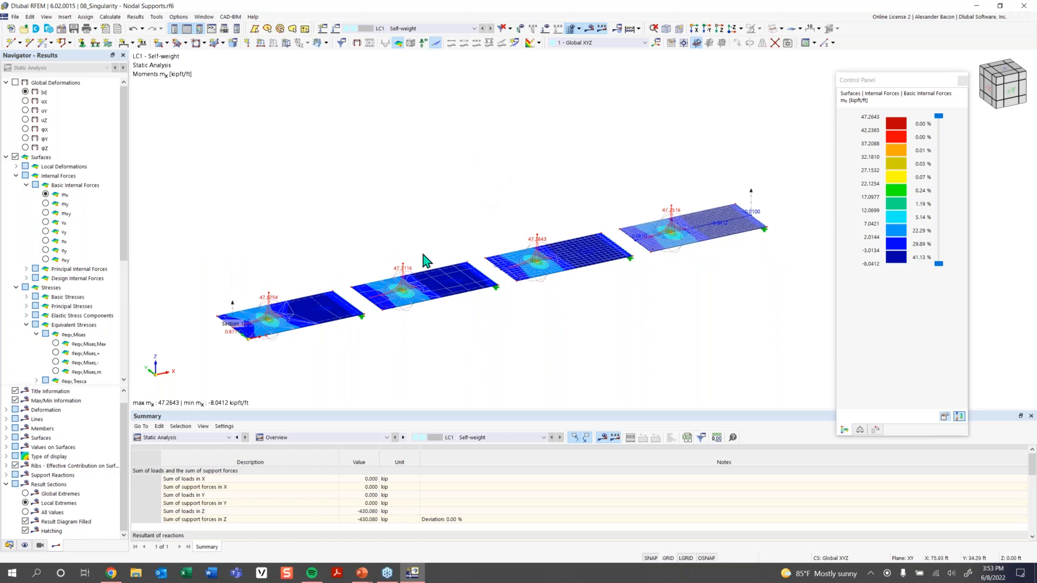
Delete plate 1's nodal mesh refinement and recalculate LC1, dropping max mx to 40.0352 kipft/ft.
double_click(279, 303)
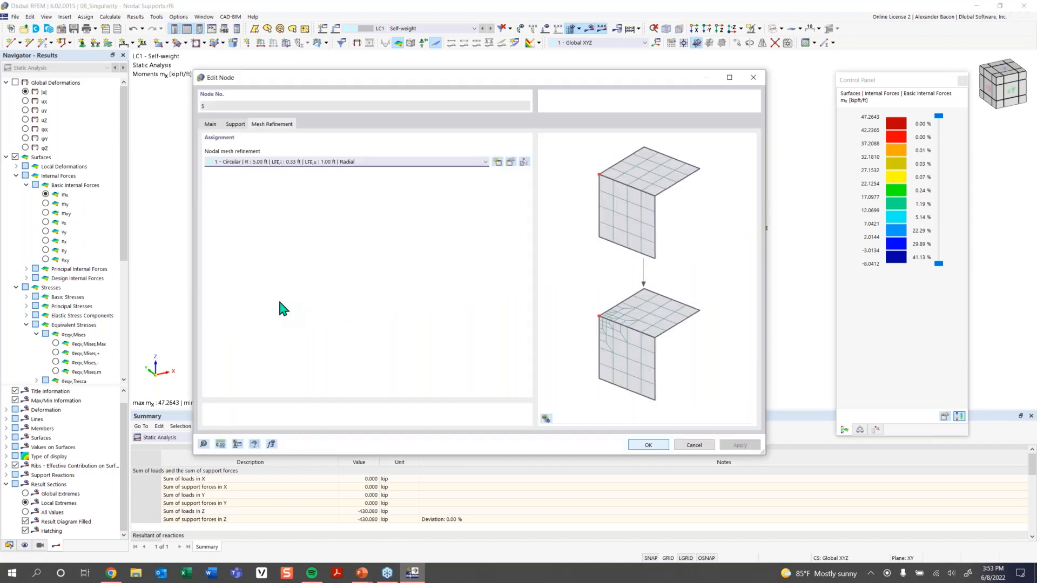
click(757, 82)
click(278, 302)
key(Delete)
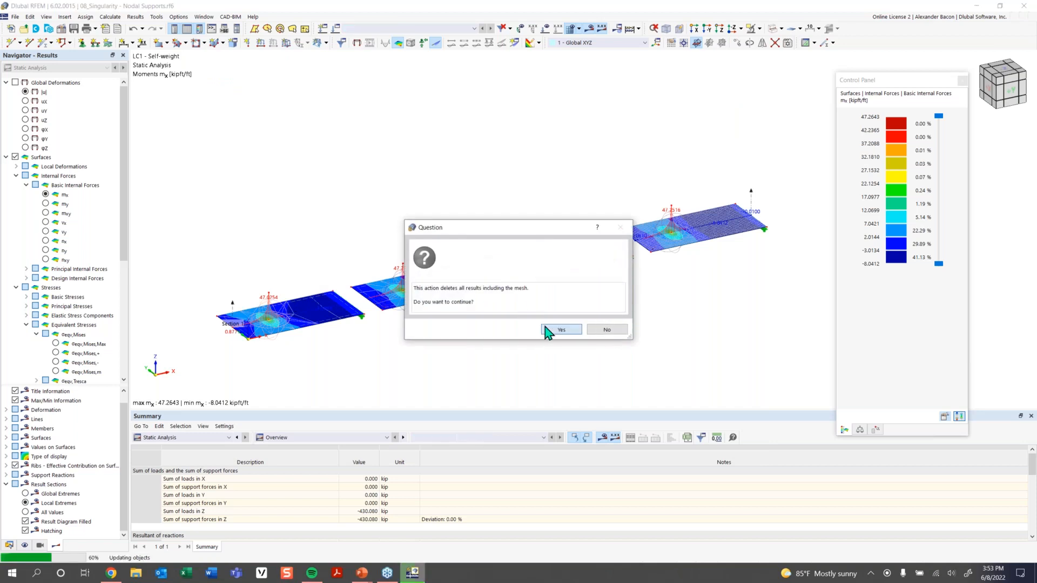
click(549, 330)
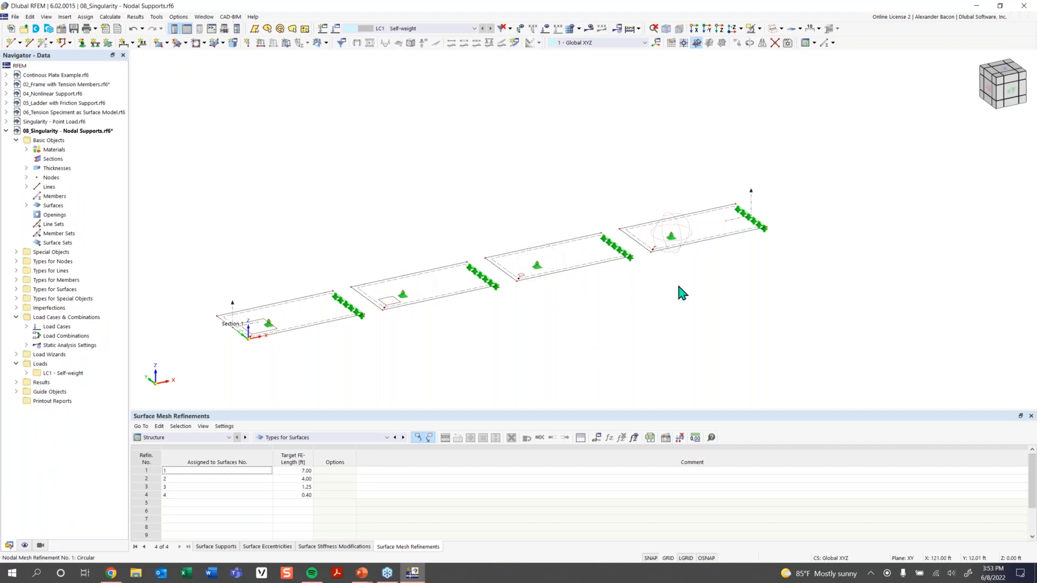
click(592, 30)
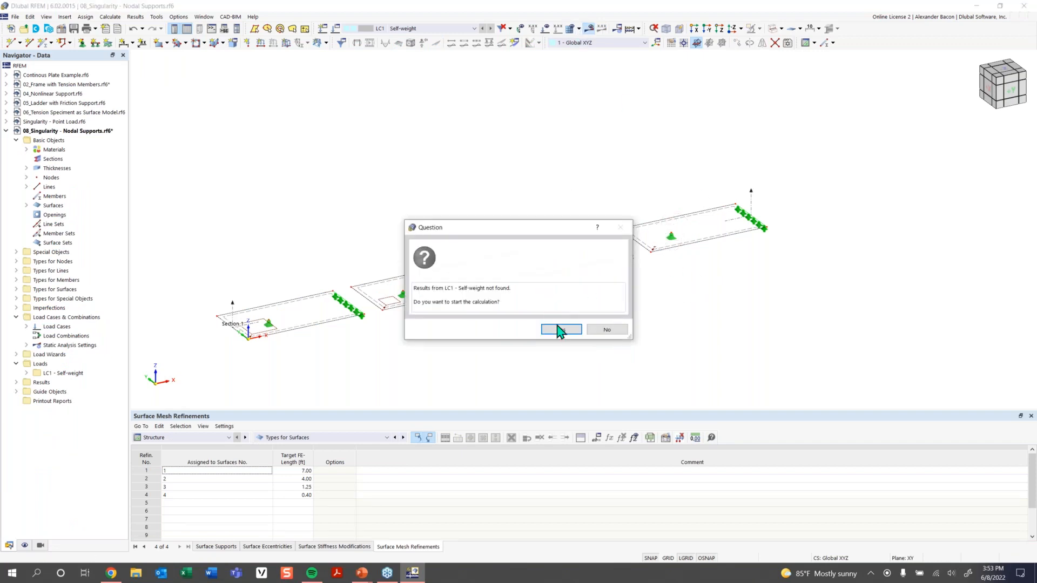
click(557, 330)
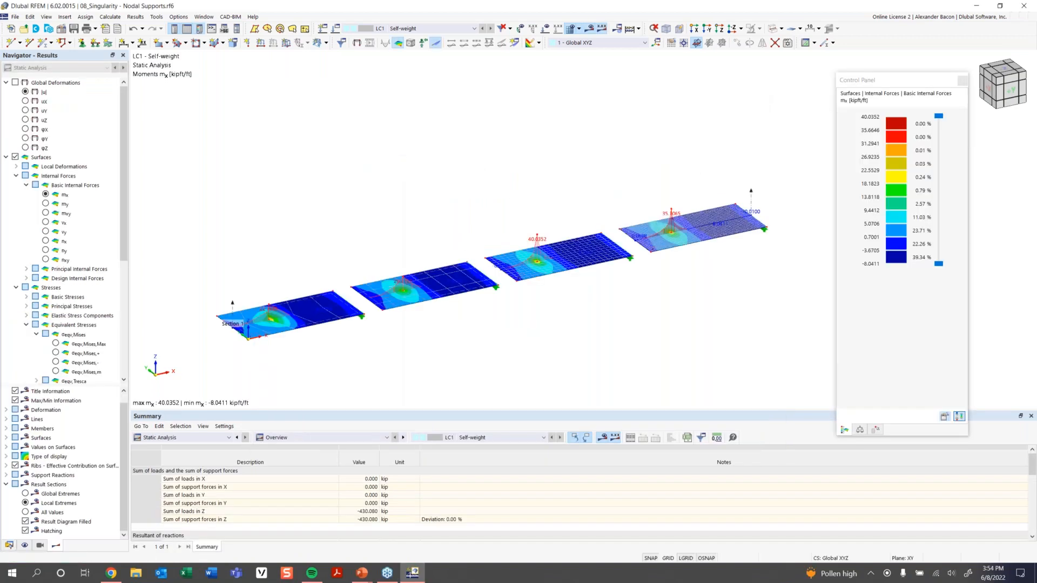
ctrl+middle_drag(568, 340, 523, 314)
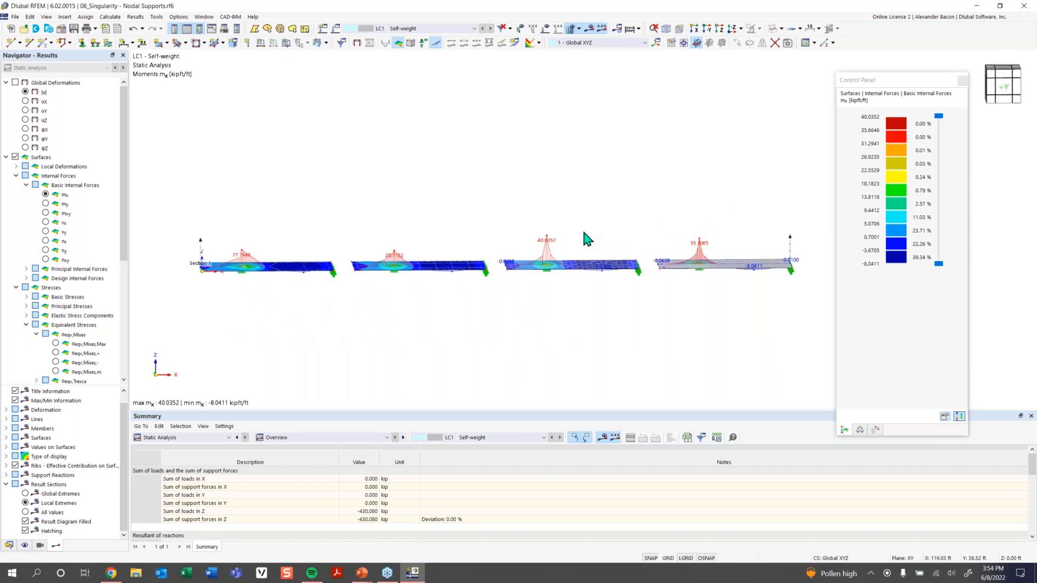
ctrl+middle_drag(349, 240, 289, 299)
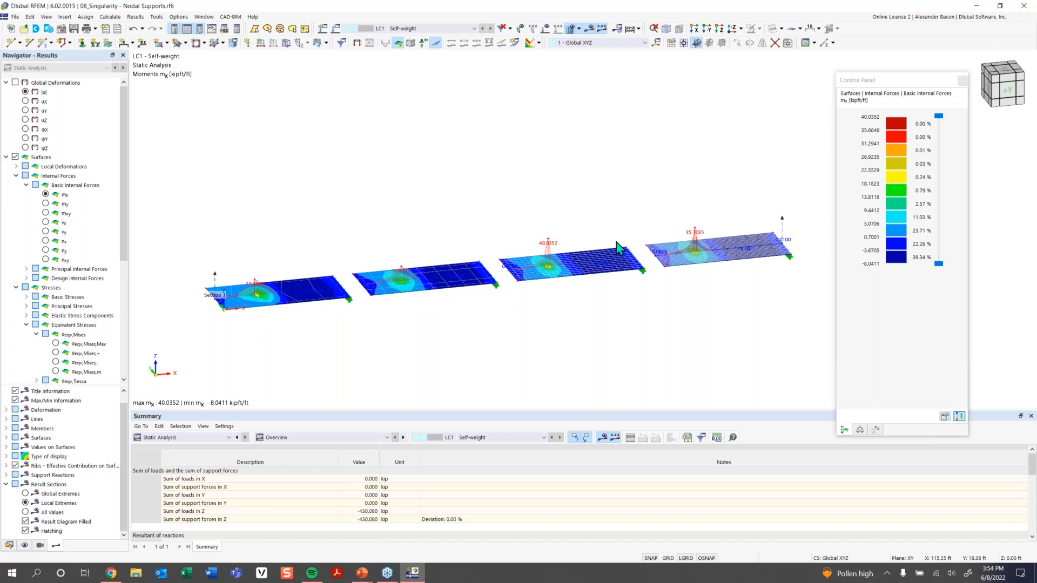
scroll(226, 289, up, 4)
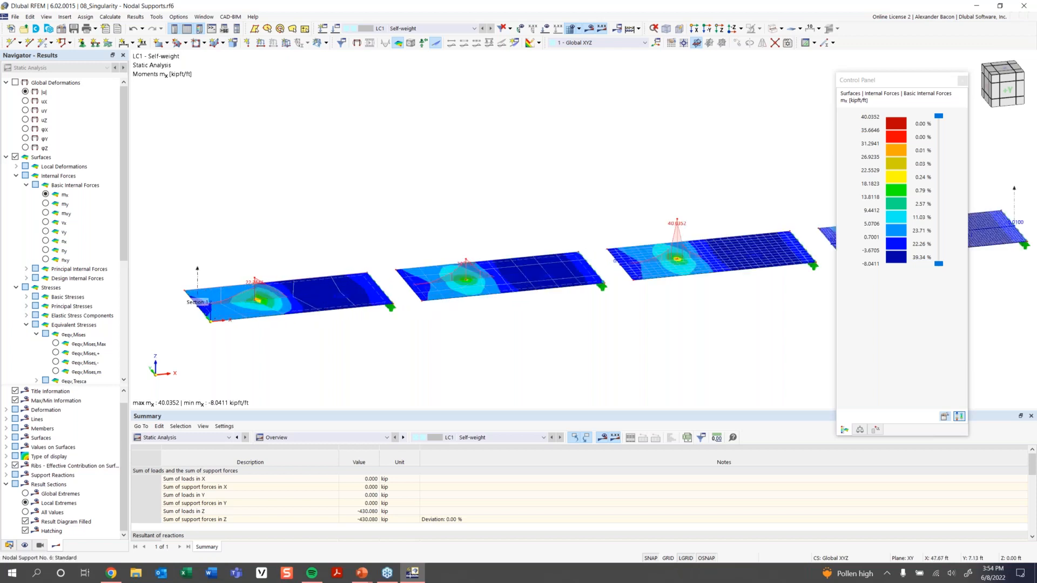
middle_drag(833, 210, 575, 228)
scroll(607, 232, down, 3)
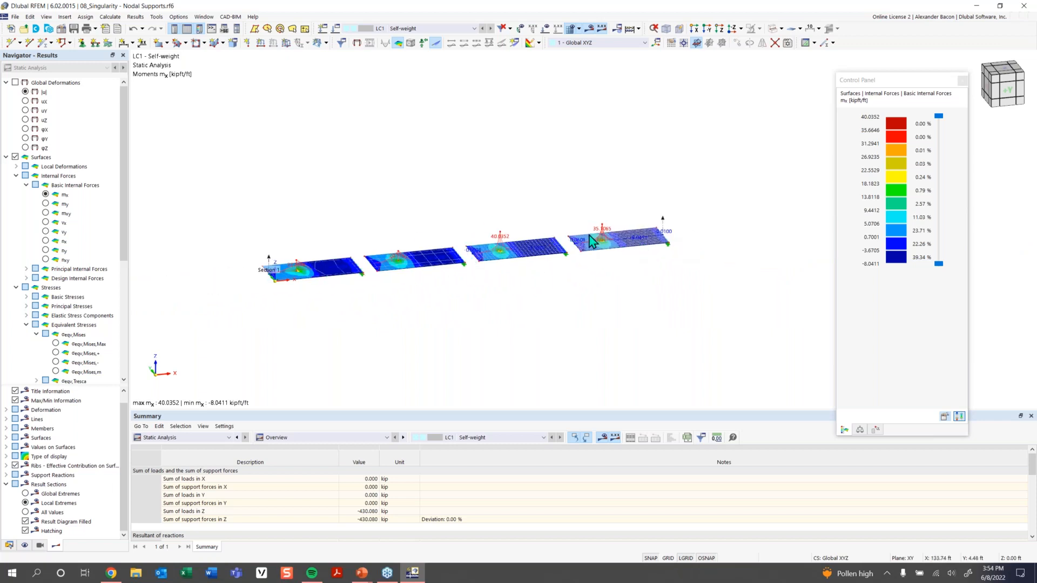
ctrl+middle_drag(598, 258, 597, 237)
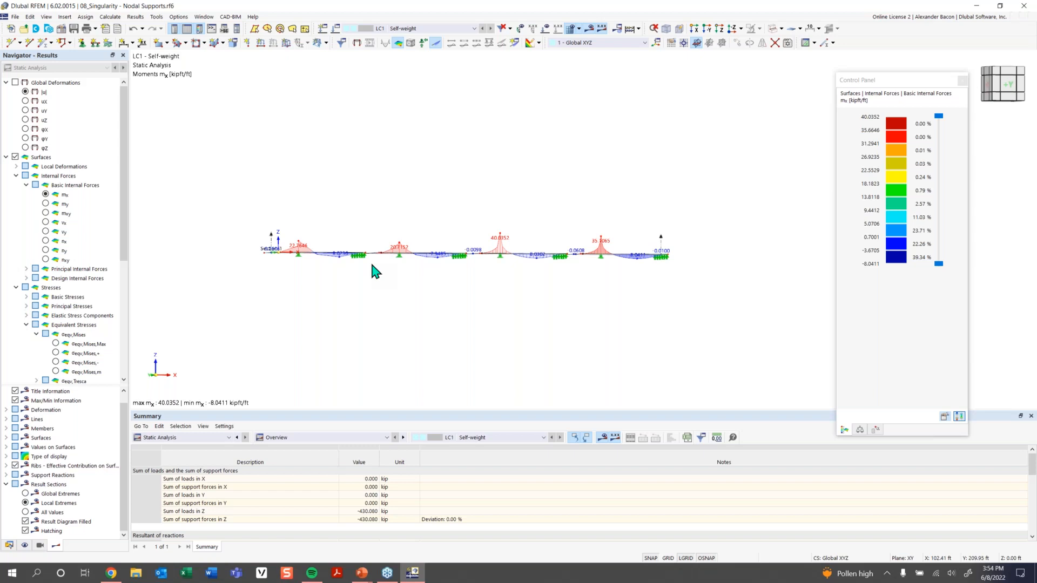
ctrl+middle_drag(385, 248, 394, 261)
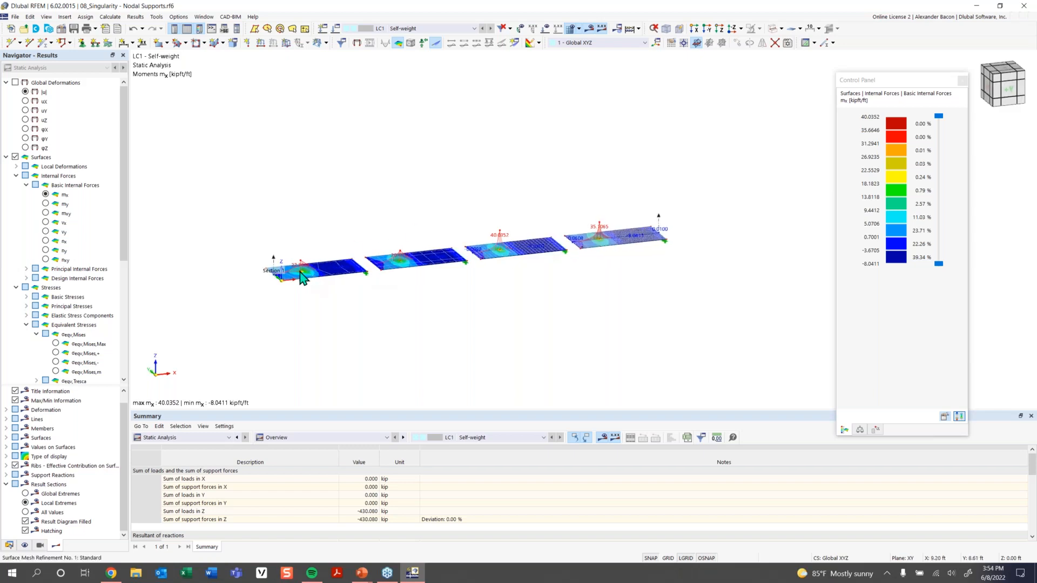